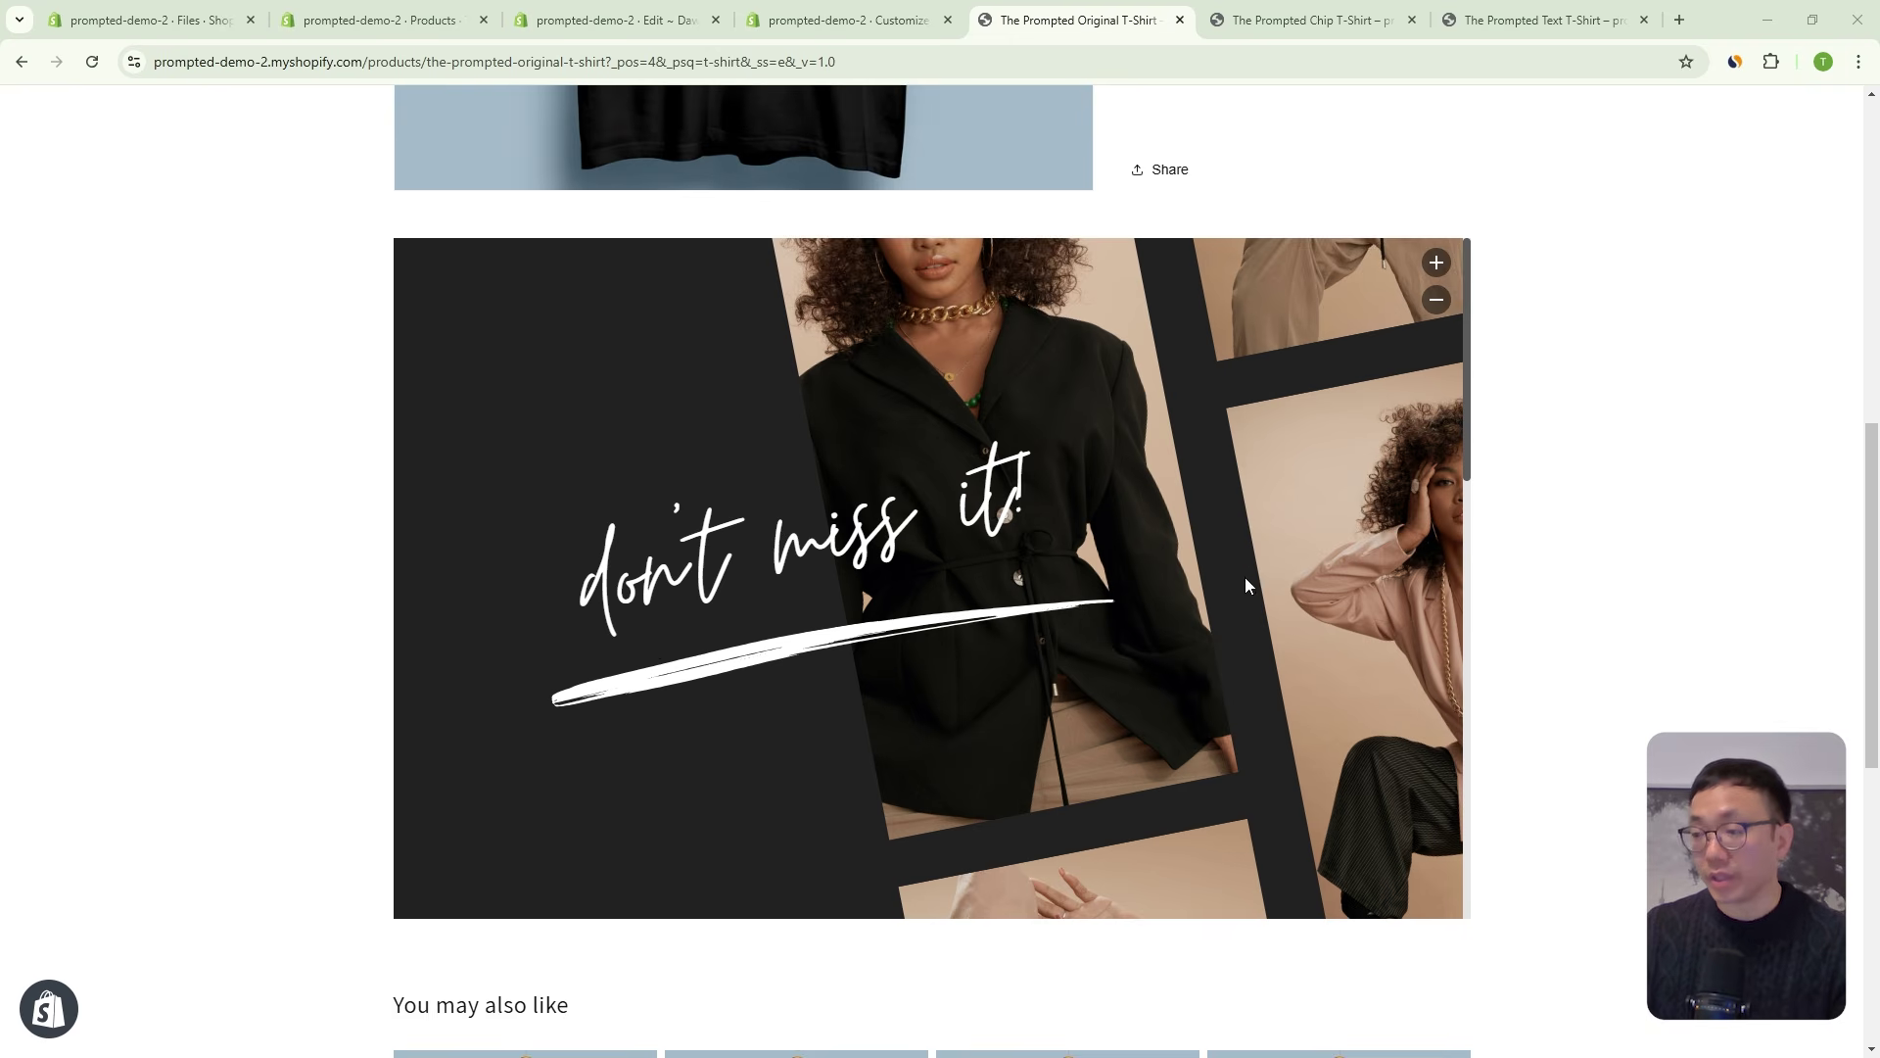
Examine the PDFs embedded below the product details on the Prompted Original T-Shirt and Prompted Chip T-Shirt pages.
{"action": "scroll", "coordinate": [1218, 587], "scroll_direction": "up", "scroll_amount": 1}
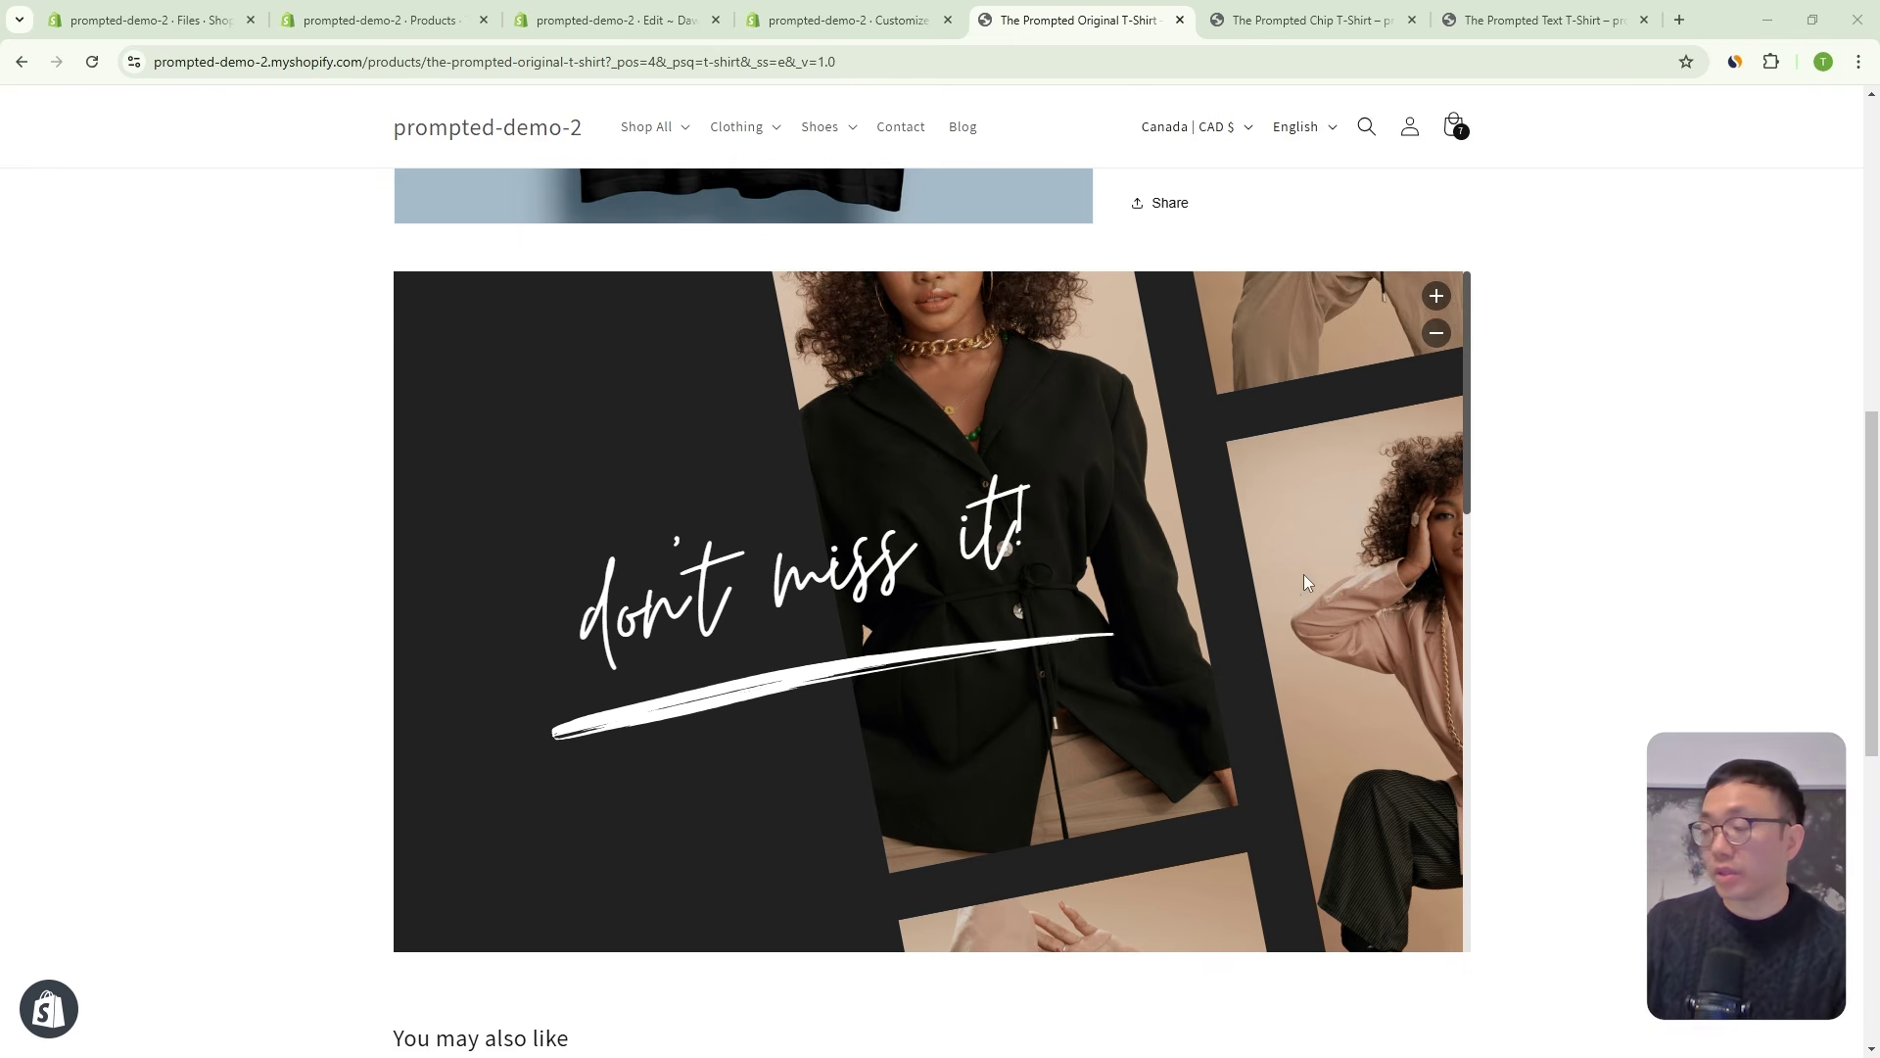
{"action": "scroll", "coordinate": [1292, 572], "scroll_direction": "up", "scroll_amount": 3}
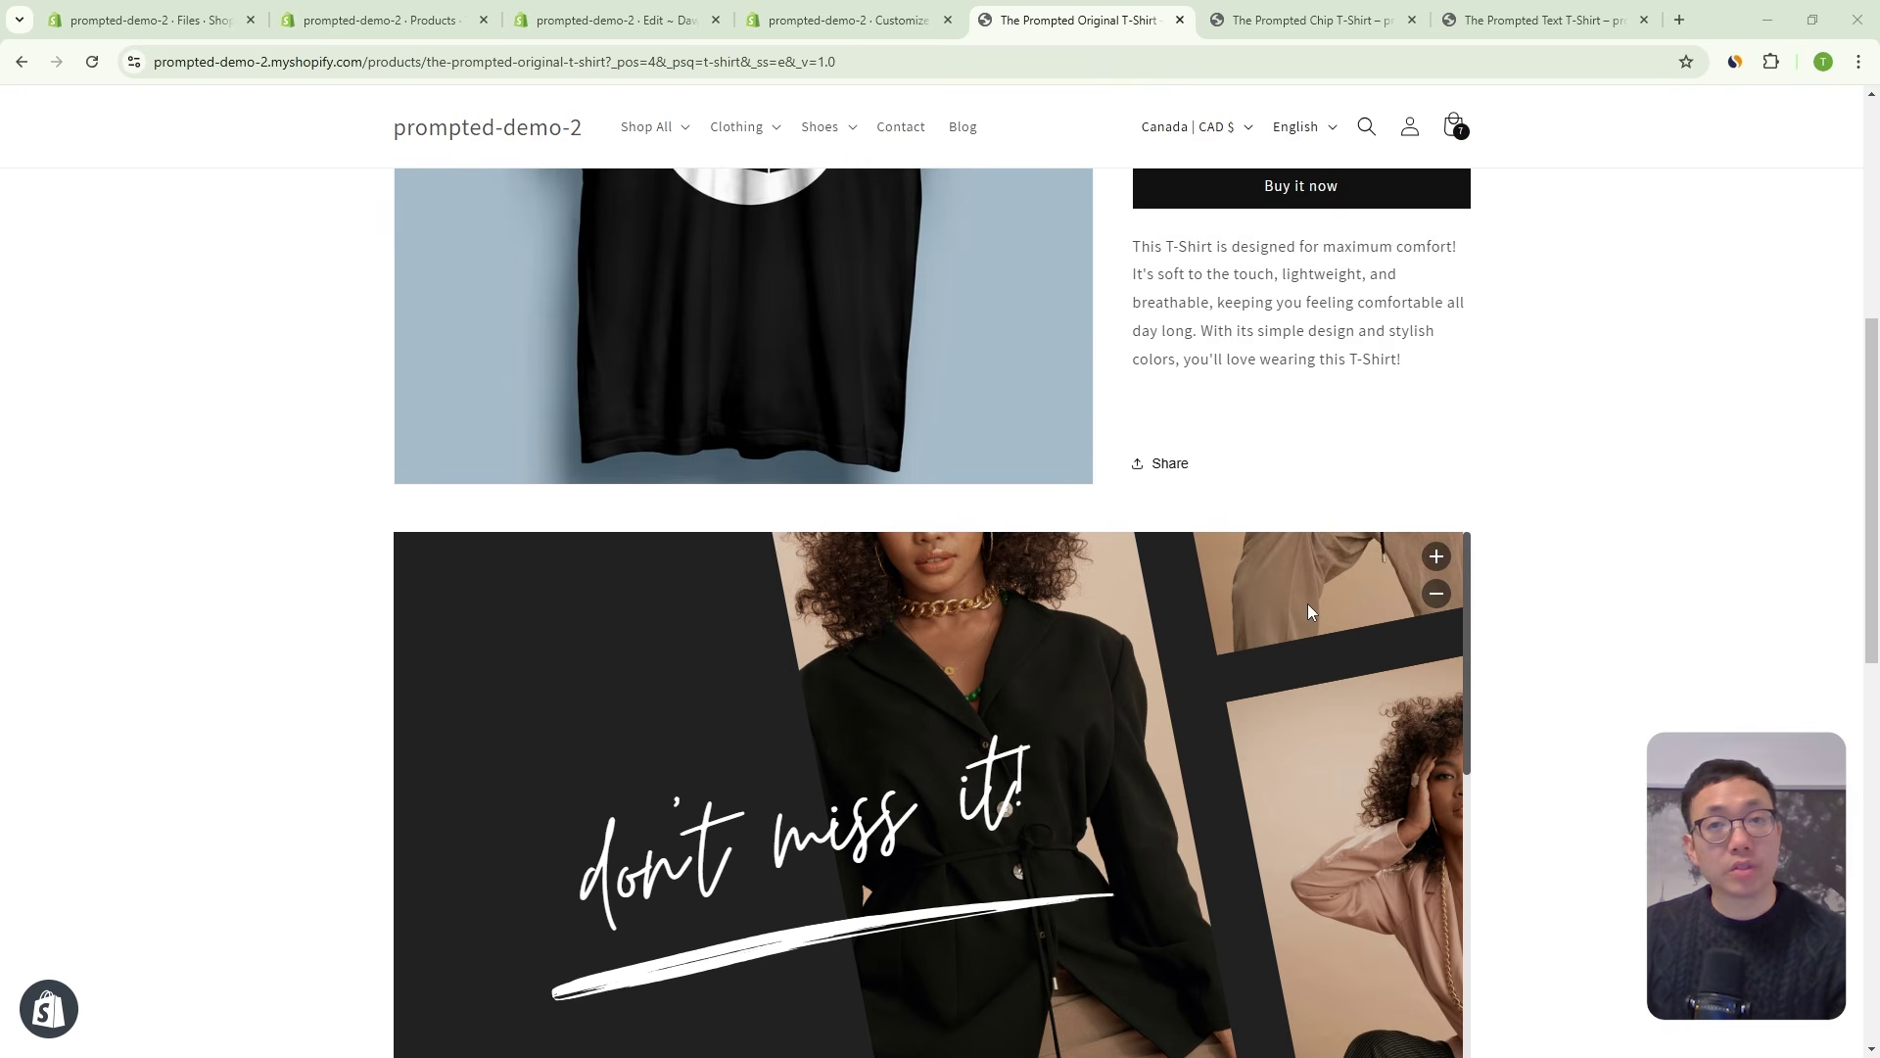
{"action": "scroll", "coordinate": [1308, 610], "scroll_direction": "up", "scroll_amount": 1}
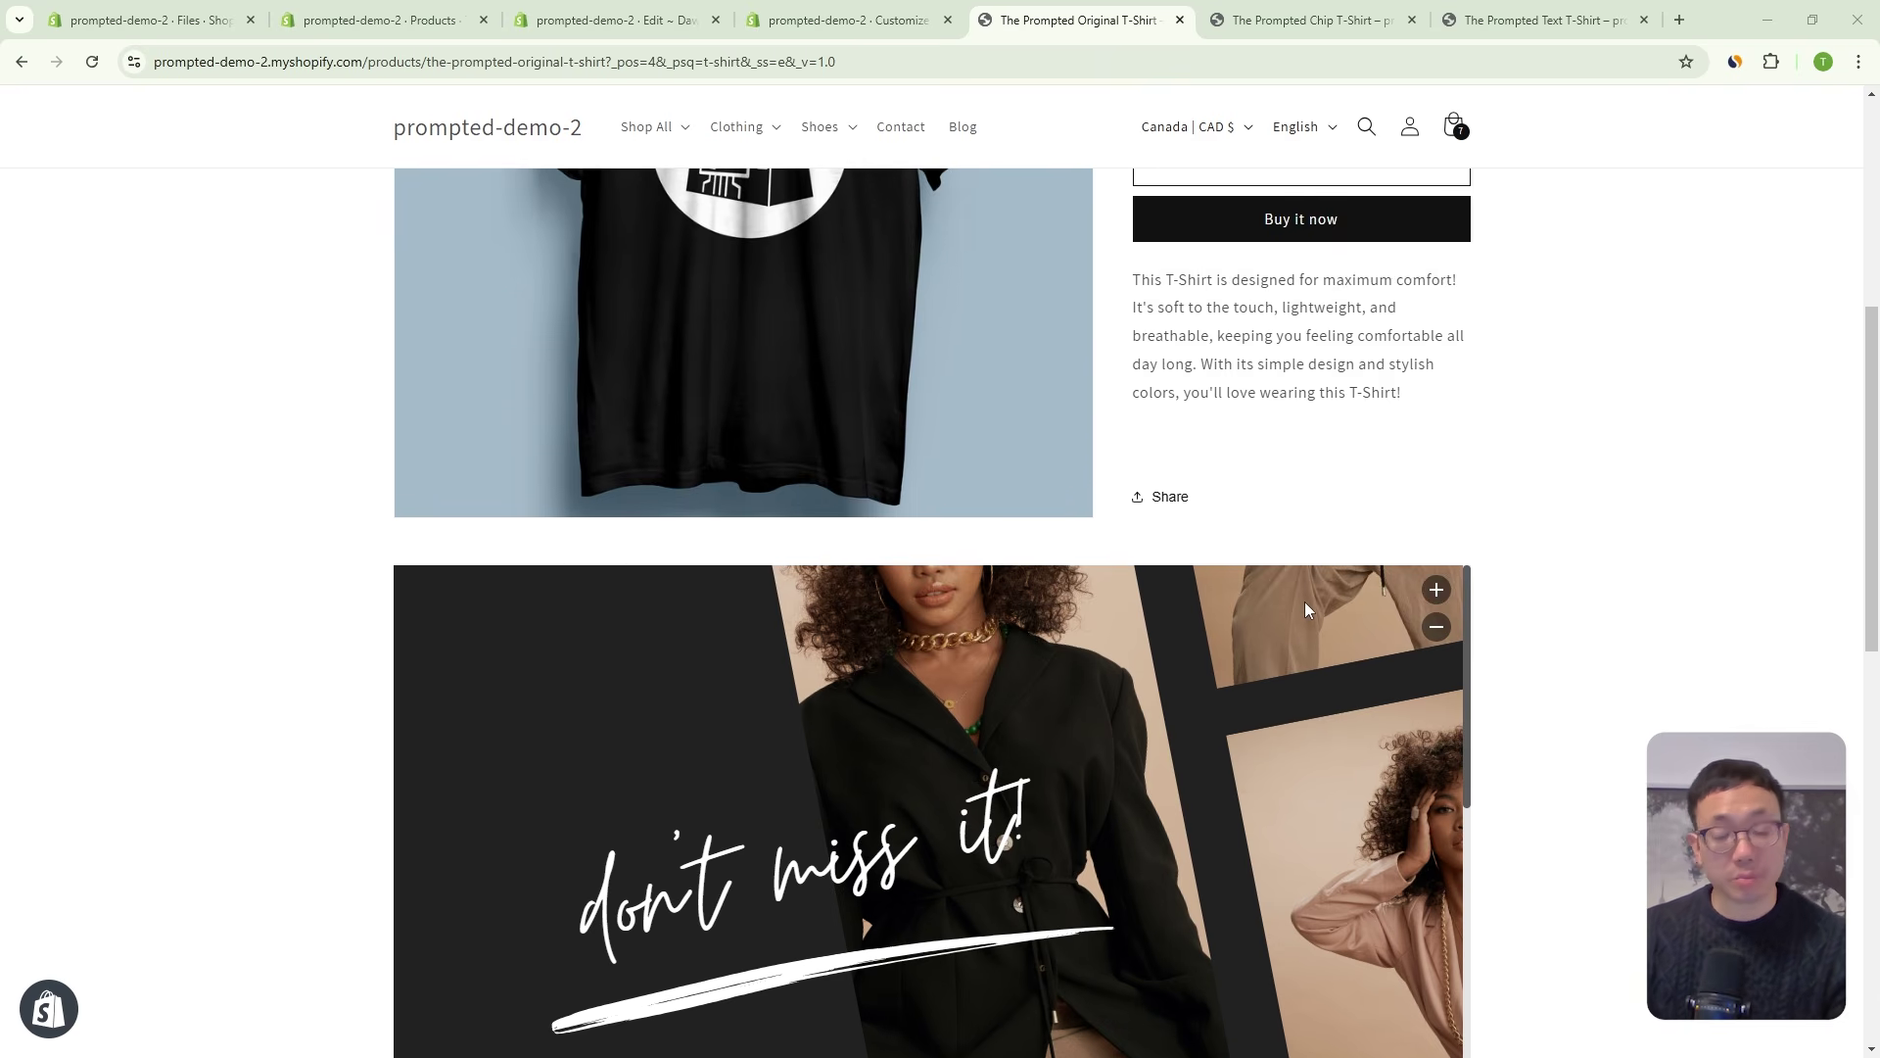
{"action": "left_click", "coordinate": [1334, 28]}
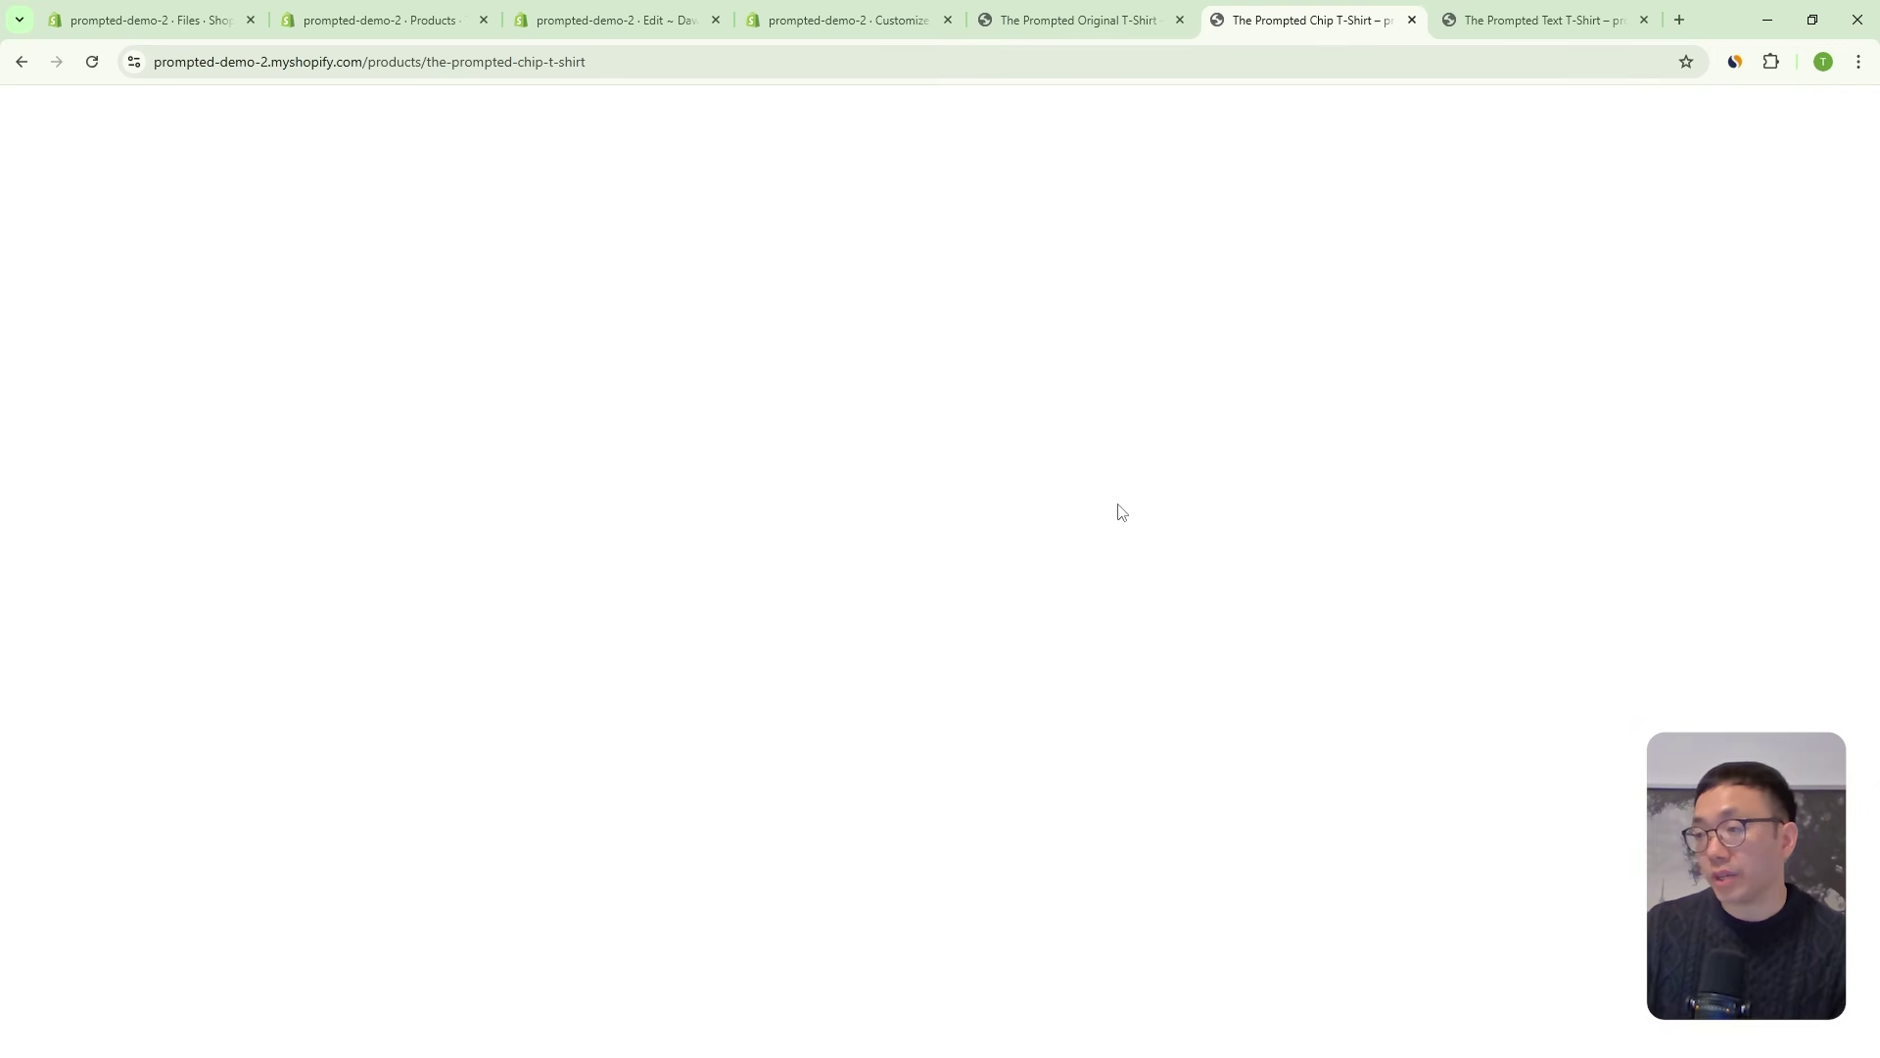
{"action": "scroll", "coordinate": [1126, 587], "scroll_direction": "down", "scroll_amount": 3}
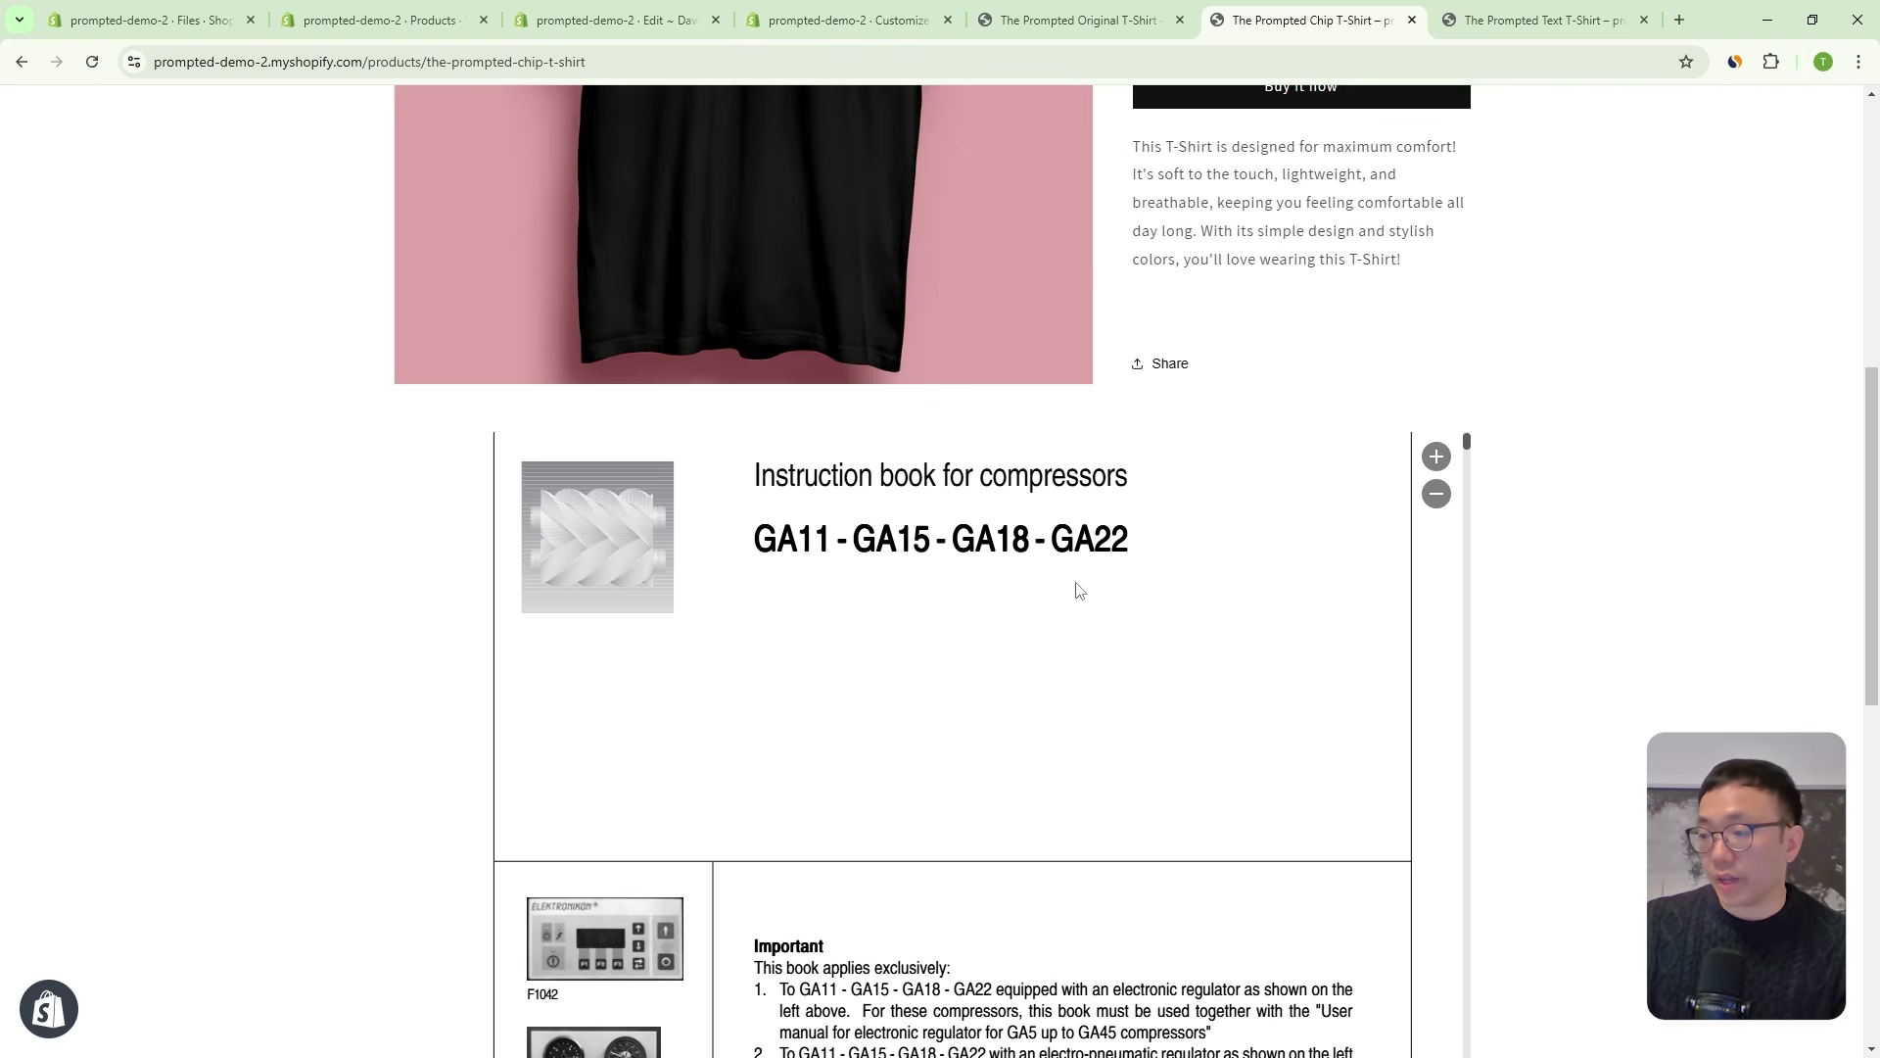
{"action": "scroll", "coordinate": [1126, 631], "scroll_direction": "up", "scroll_amount": 3}
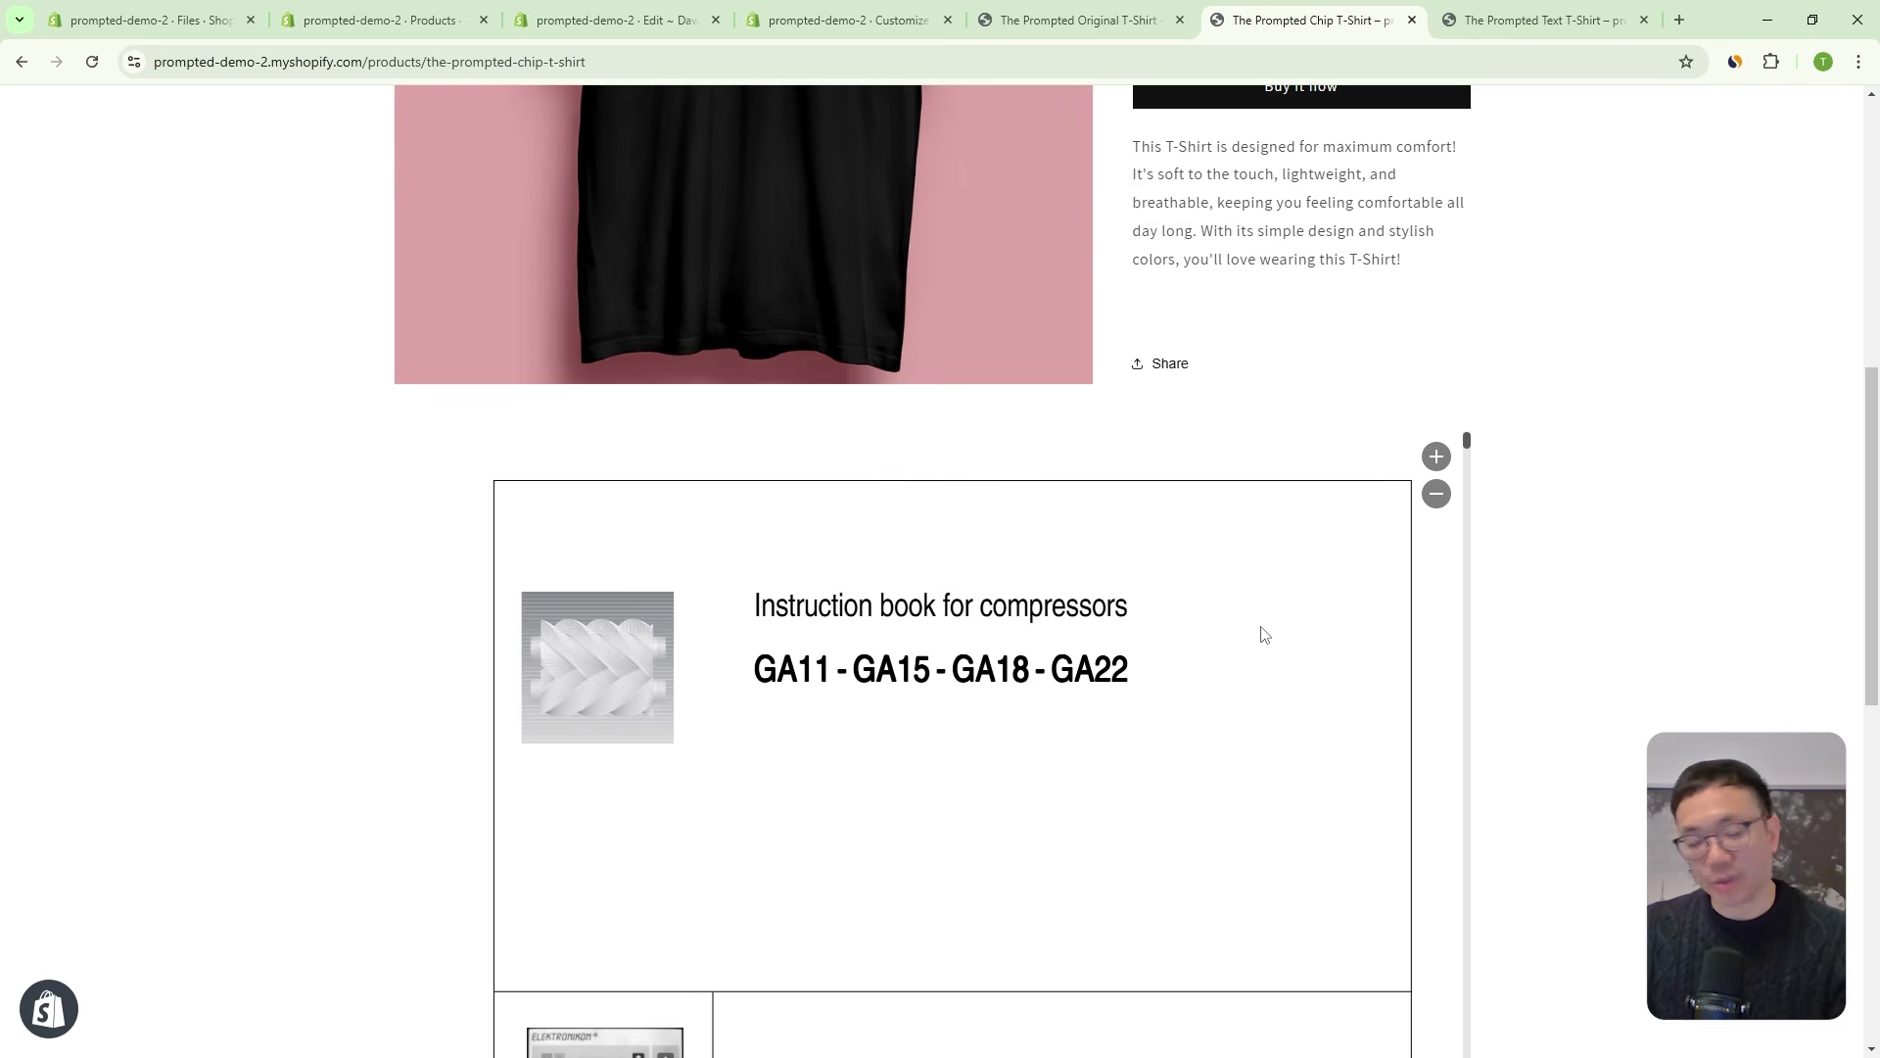
{"action": "scroll", "coordinate": [1518, 631], "scroll_direction": "up", "scroll_amount": 2}
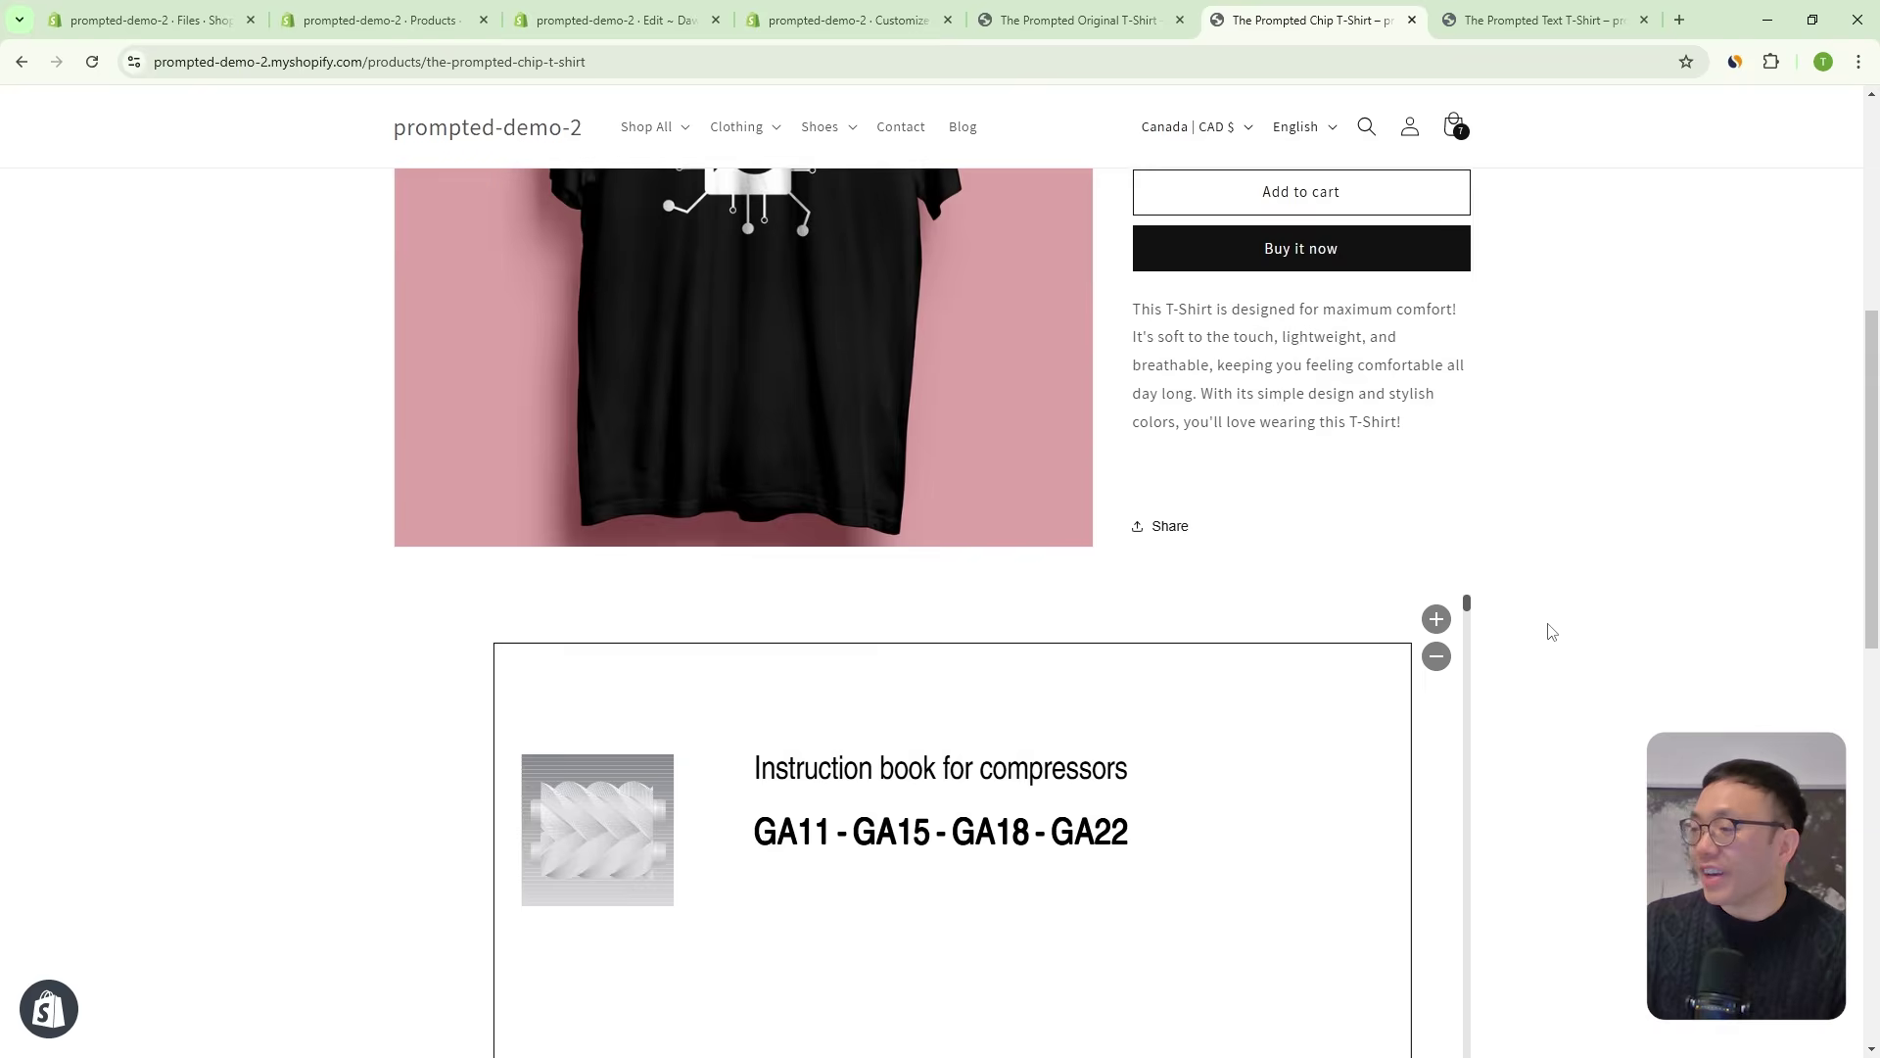
{"action": "scroll", "coordinate": [1528, 622], "scroll_direction": "down", "scroll_amount": 4}
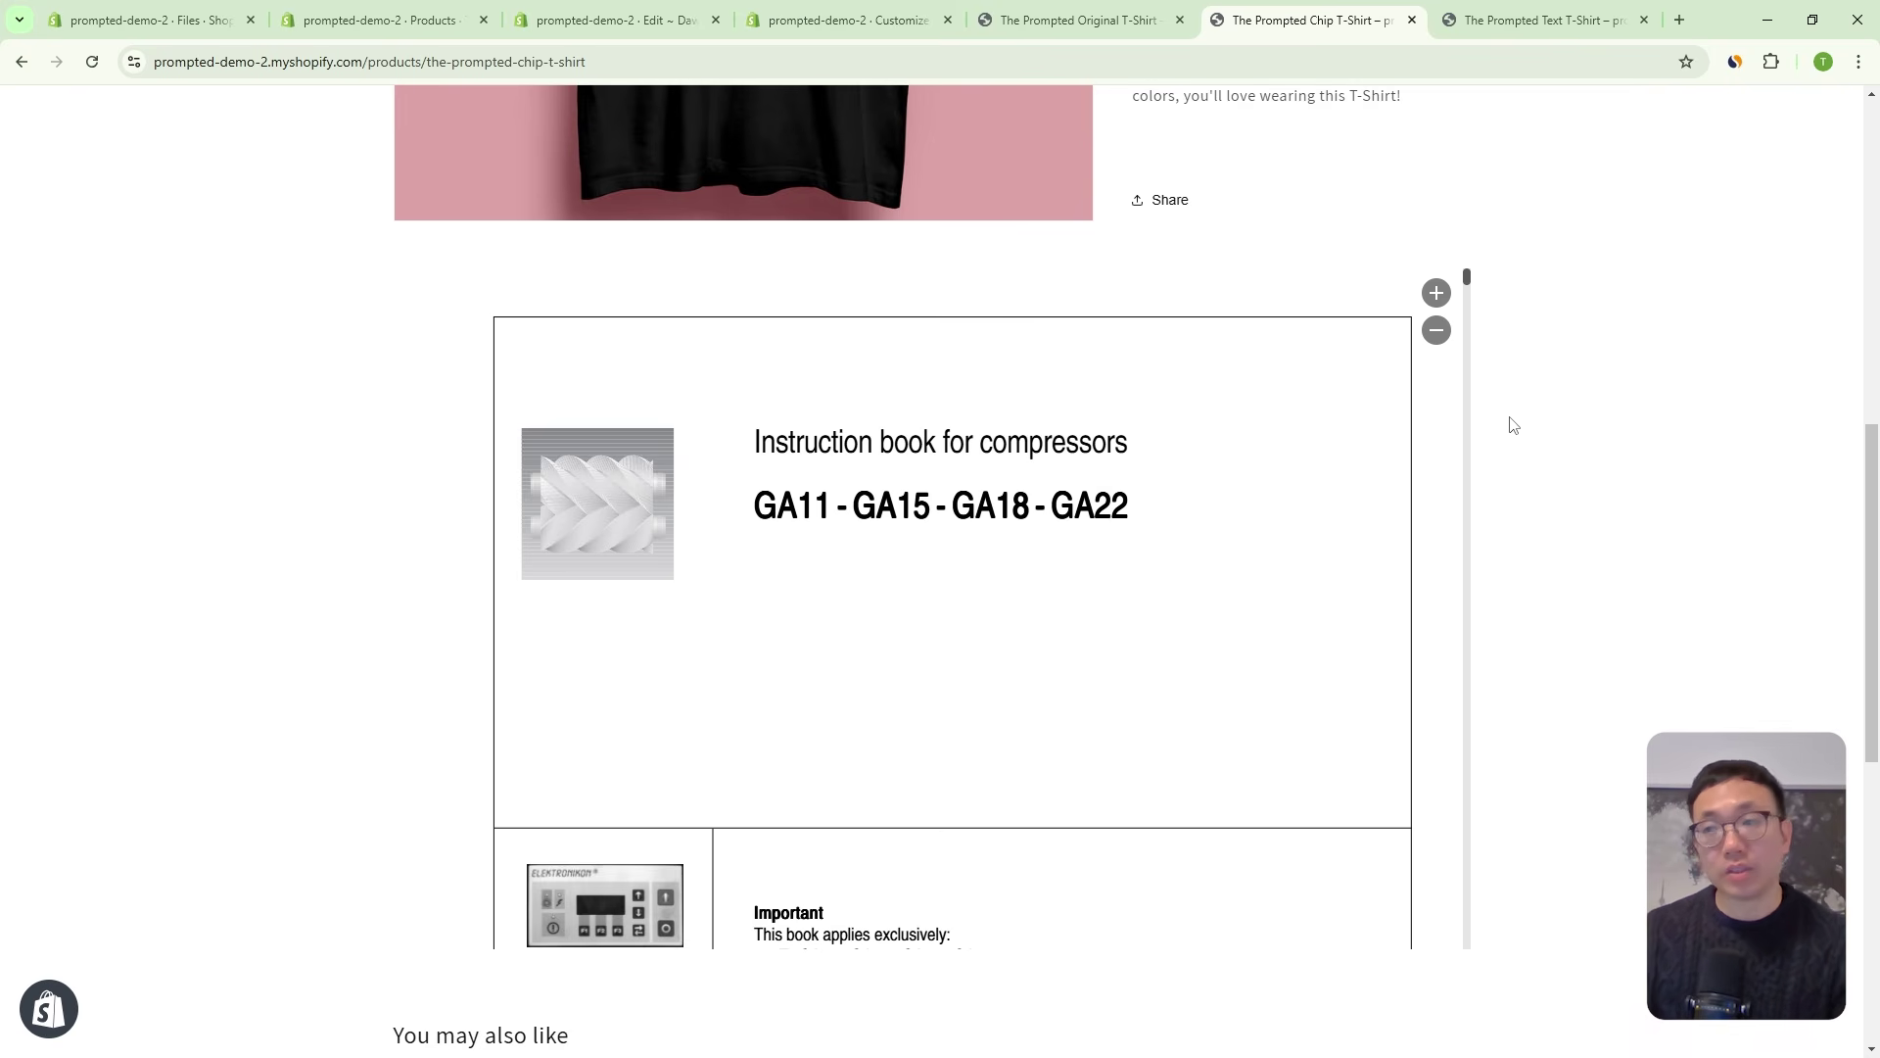
{"action": "scroll", "coordinate": [1875, 492], "scroll_direction": "up", "scroll_amount": 1}
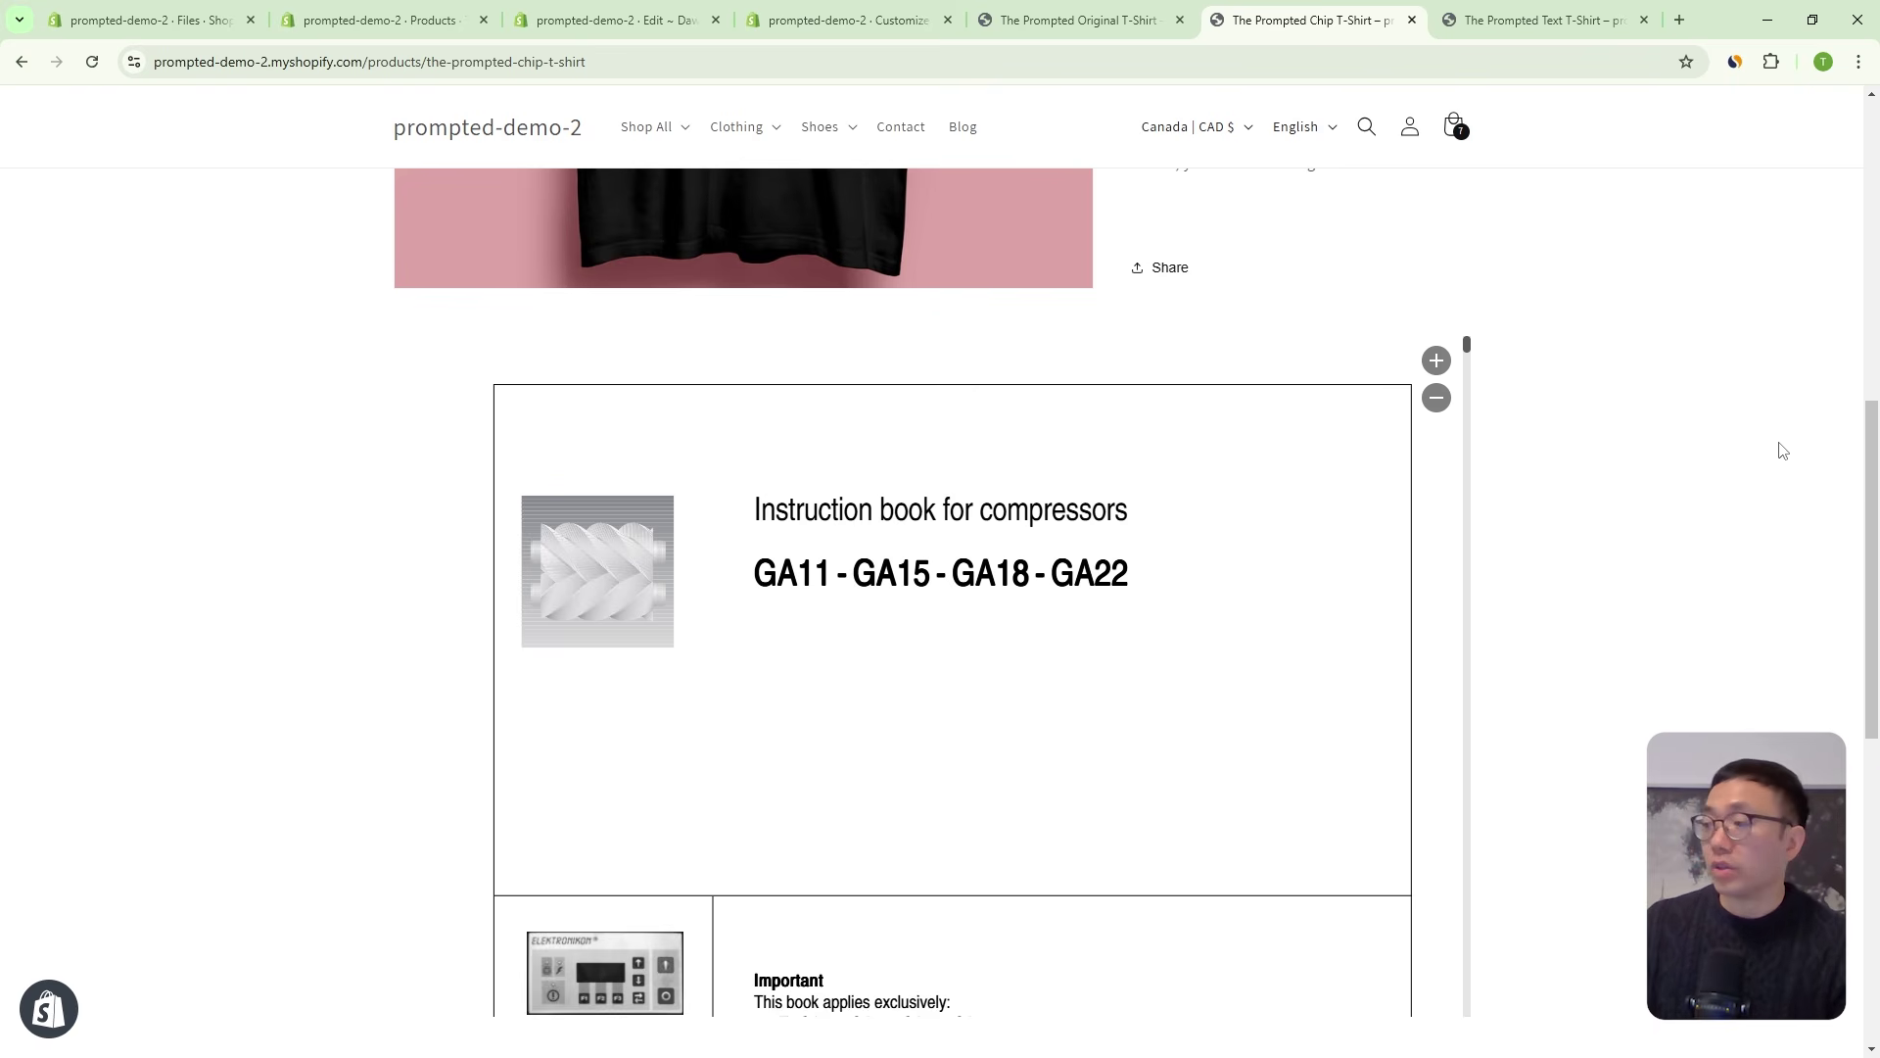
{"action": "left_click_drag", "start_coordinate": [1863, 437], "coordinate": [1870, 398]}
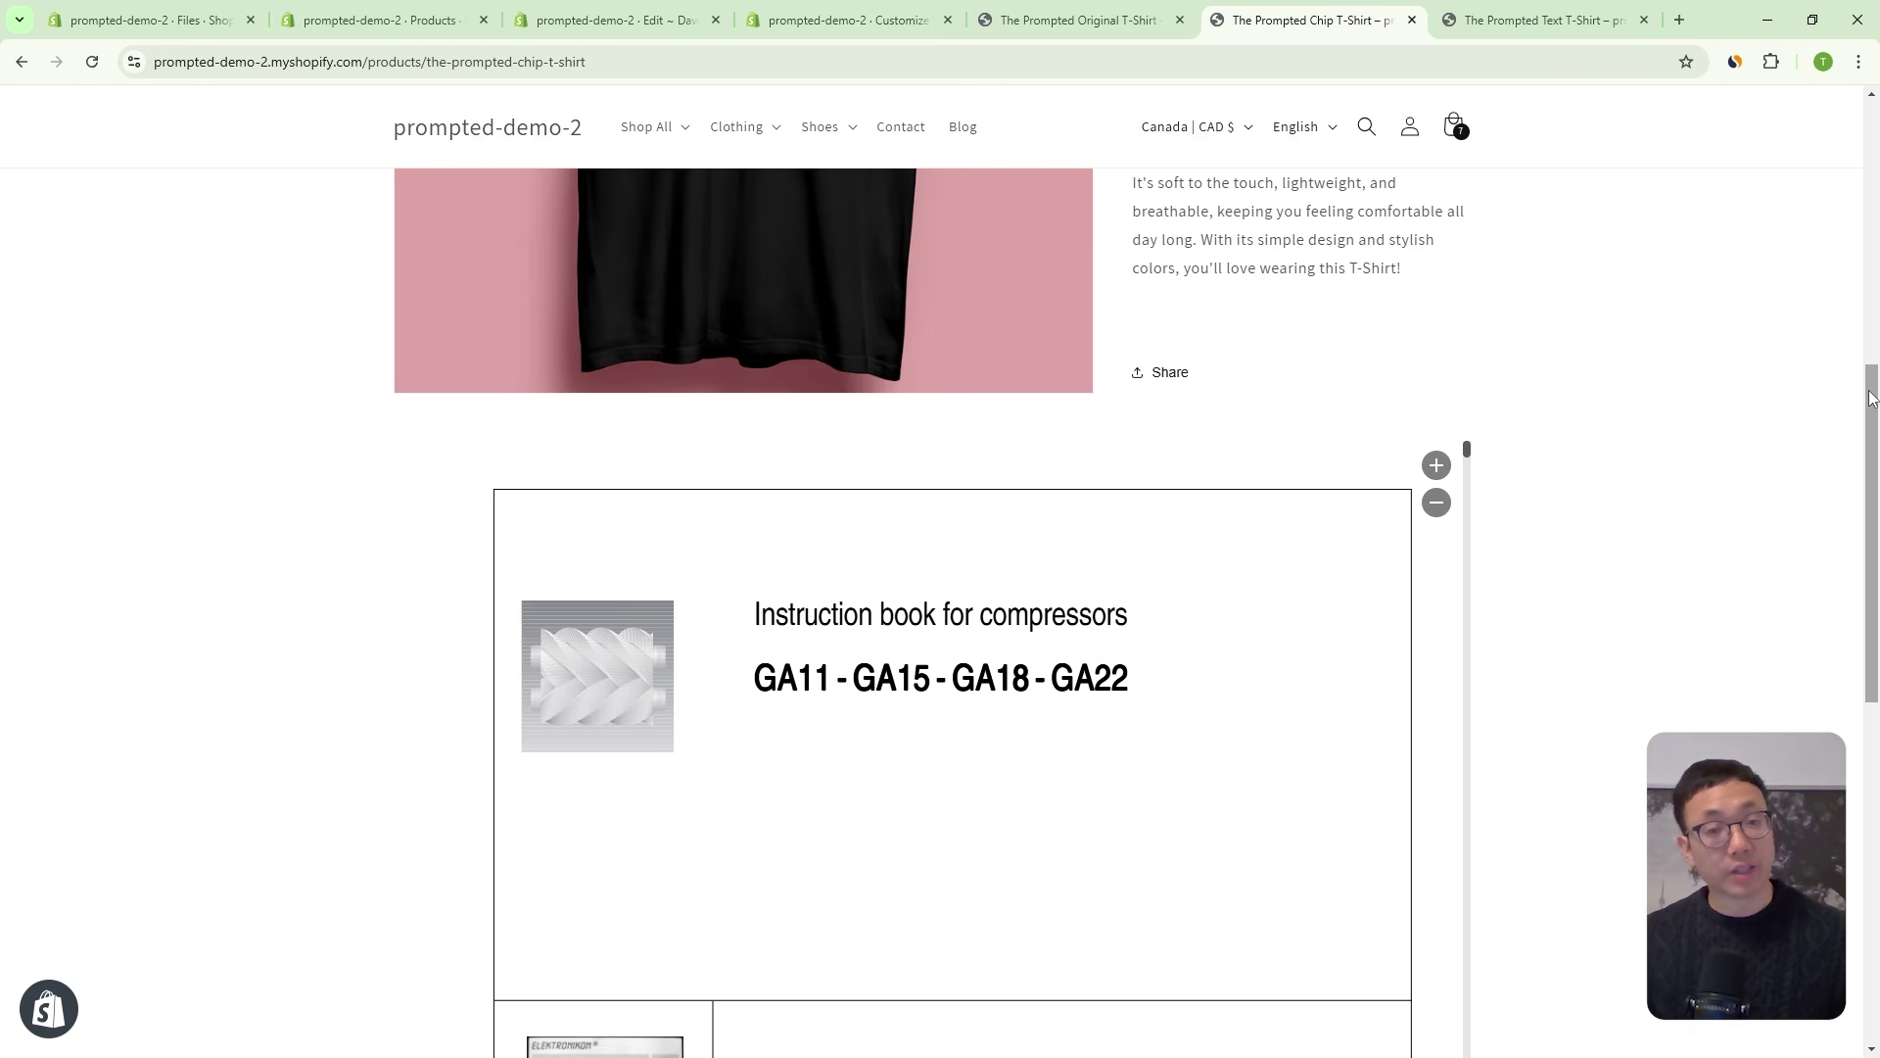
{"action": "mouse_move", "coordinate": [1870, 399]}
{"action": "left_mouse_down"}
{"action": "mouse_move", "coordinate": [1865, 602]}
{"action": "mouse_move", "coordinate": [1865, 133]}
{"action": "mouse_move", "coordinate": [1844, 402]}
{"action": "mouse_move", "coordinate": [1847, 378]}
{"action": "left_mouse_up"}
Compare the Original and Chip T-Shirt pages with the Prompted Text T-Shirt page, checking it for an embedded PDF.
{"action": "left_click", "coordinate": [997, 25]}
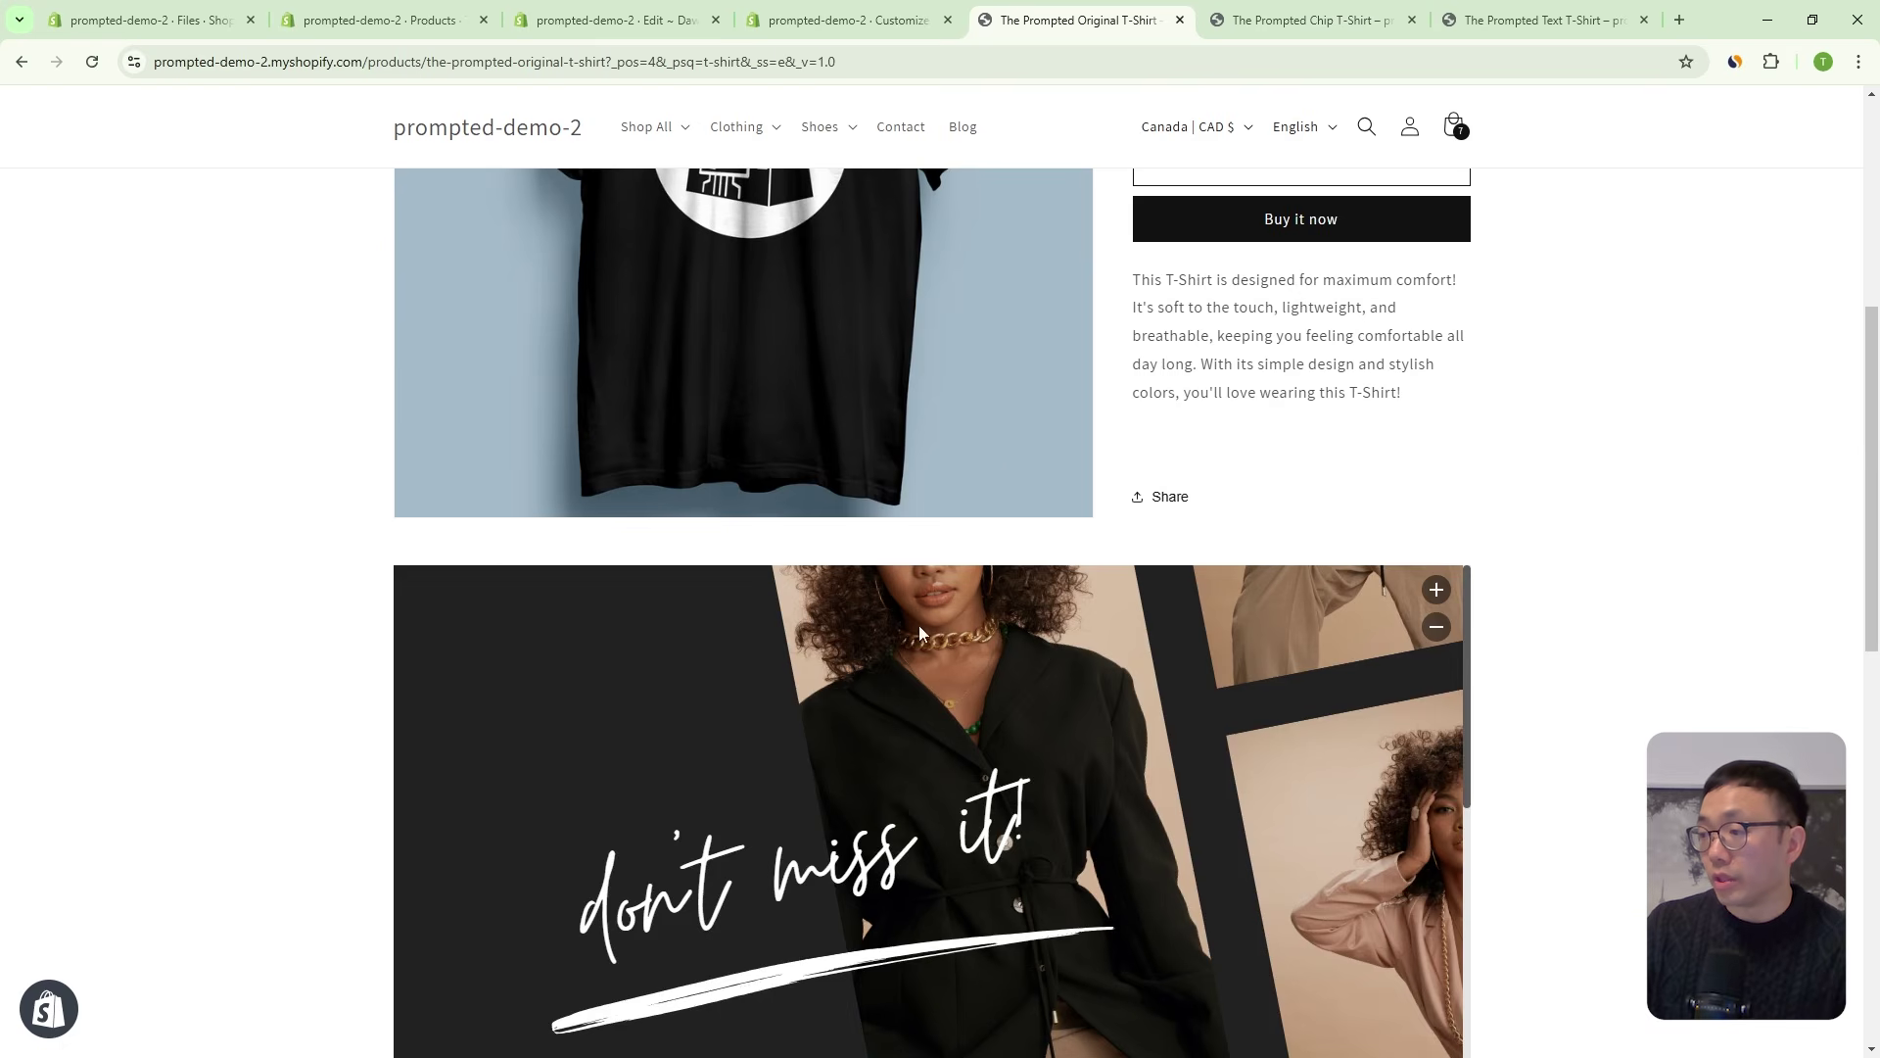
{"action": "left_click", "coordinate": [1236, 23]}
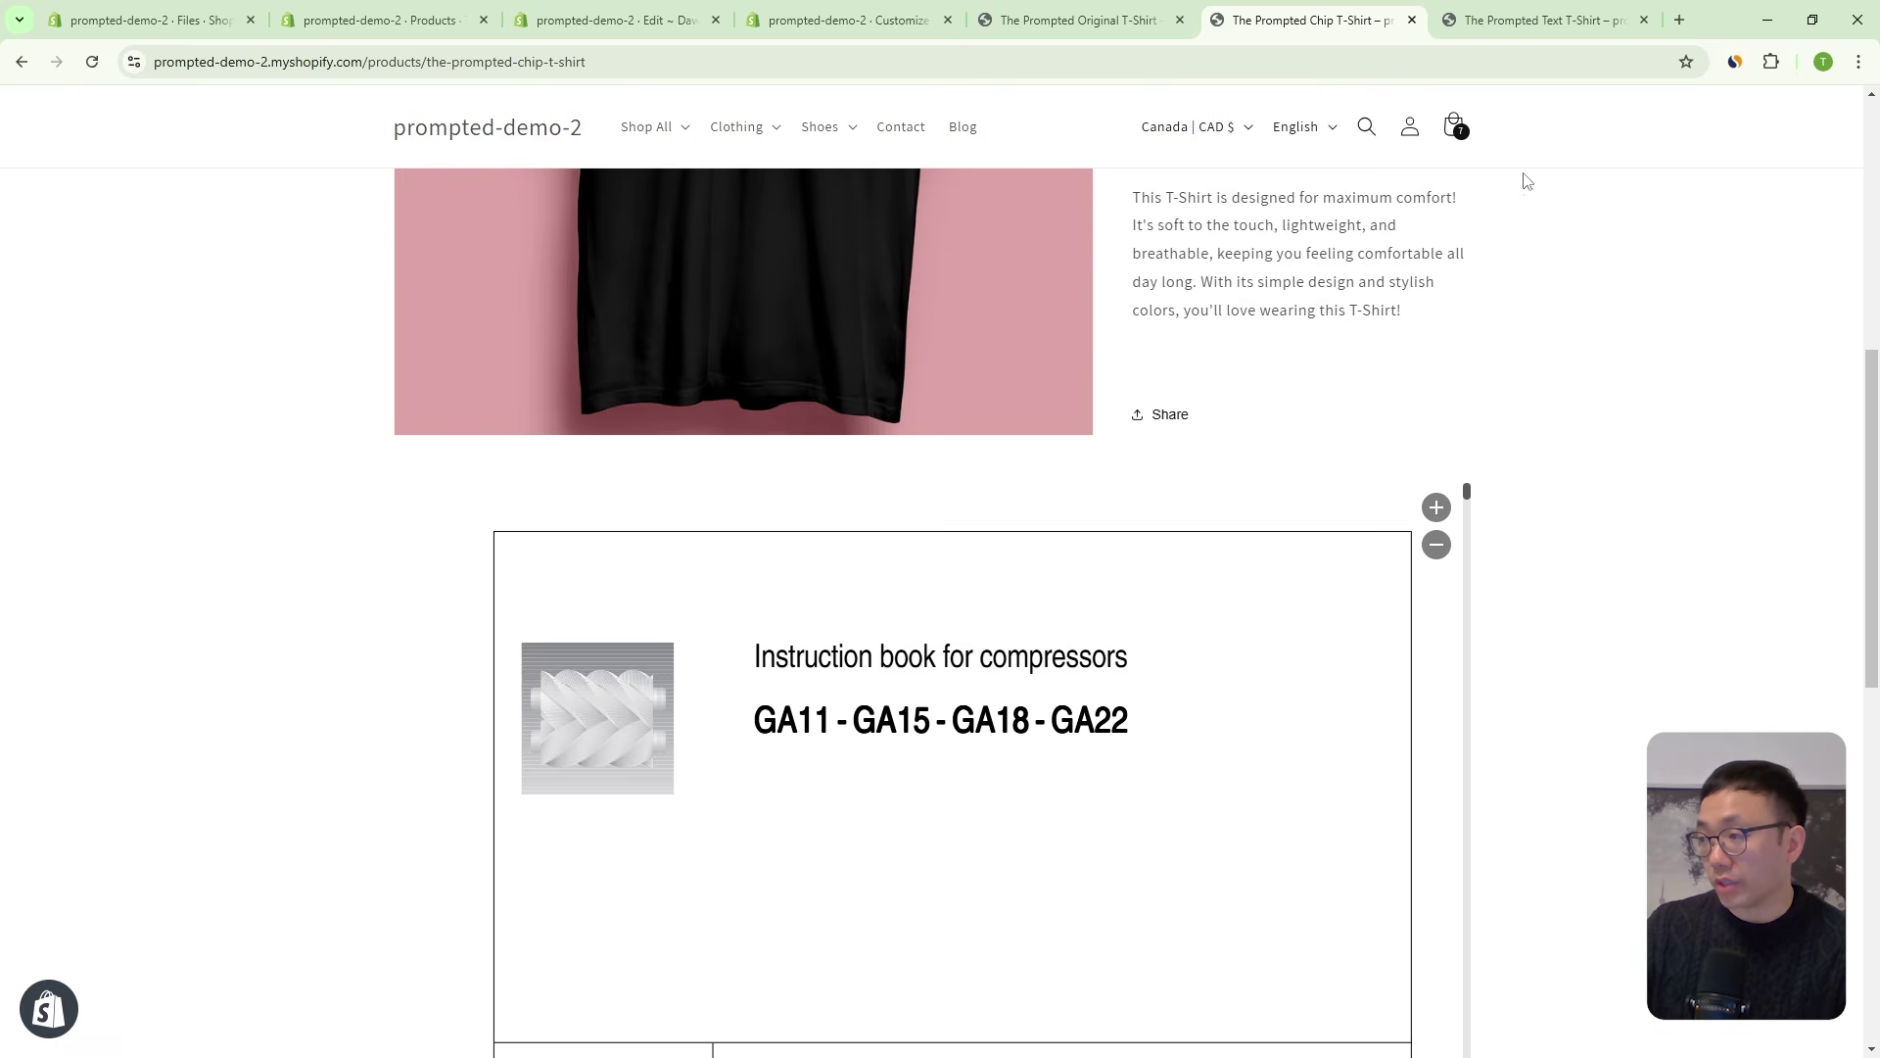
{"action": "left_click", "coordinate": [1557, 21]}
{"action": "scroll", "coordinate": [635, 470], "scroll_direction": "down", "scroll_amount": 6}
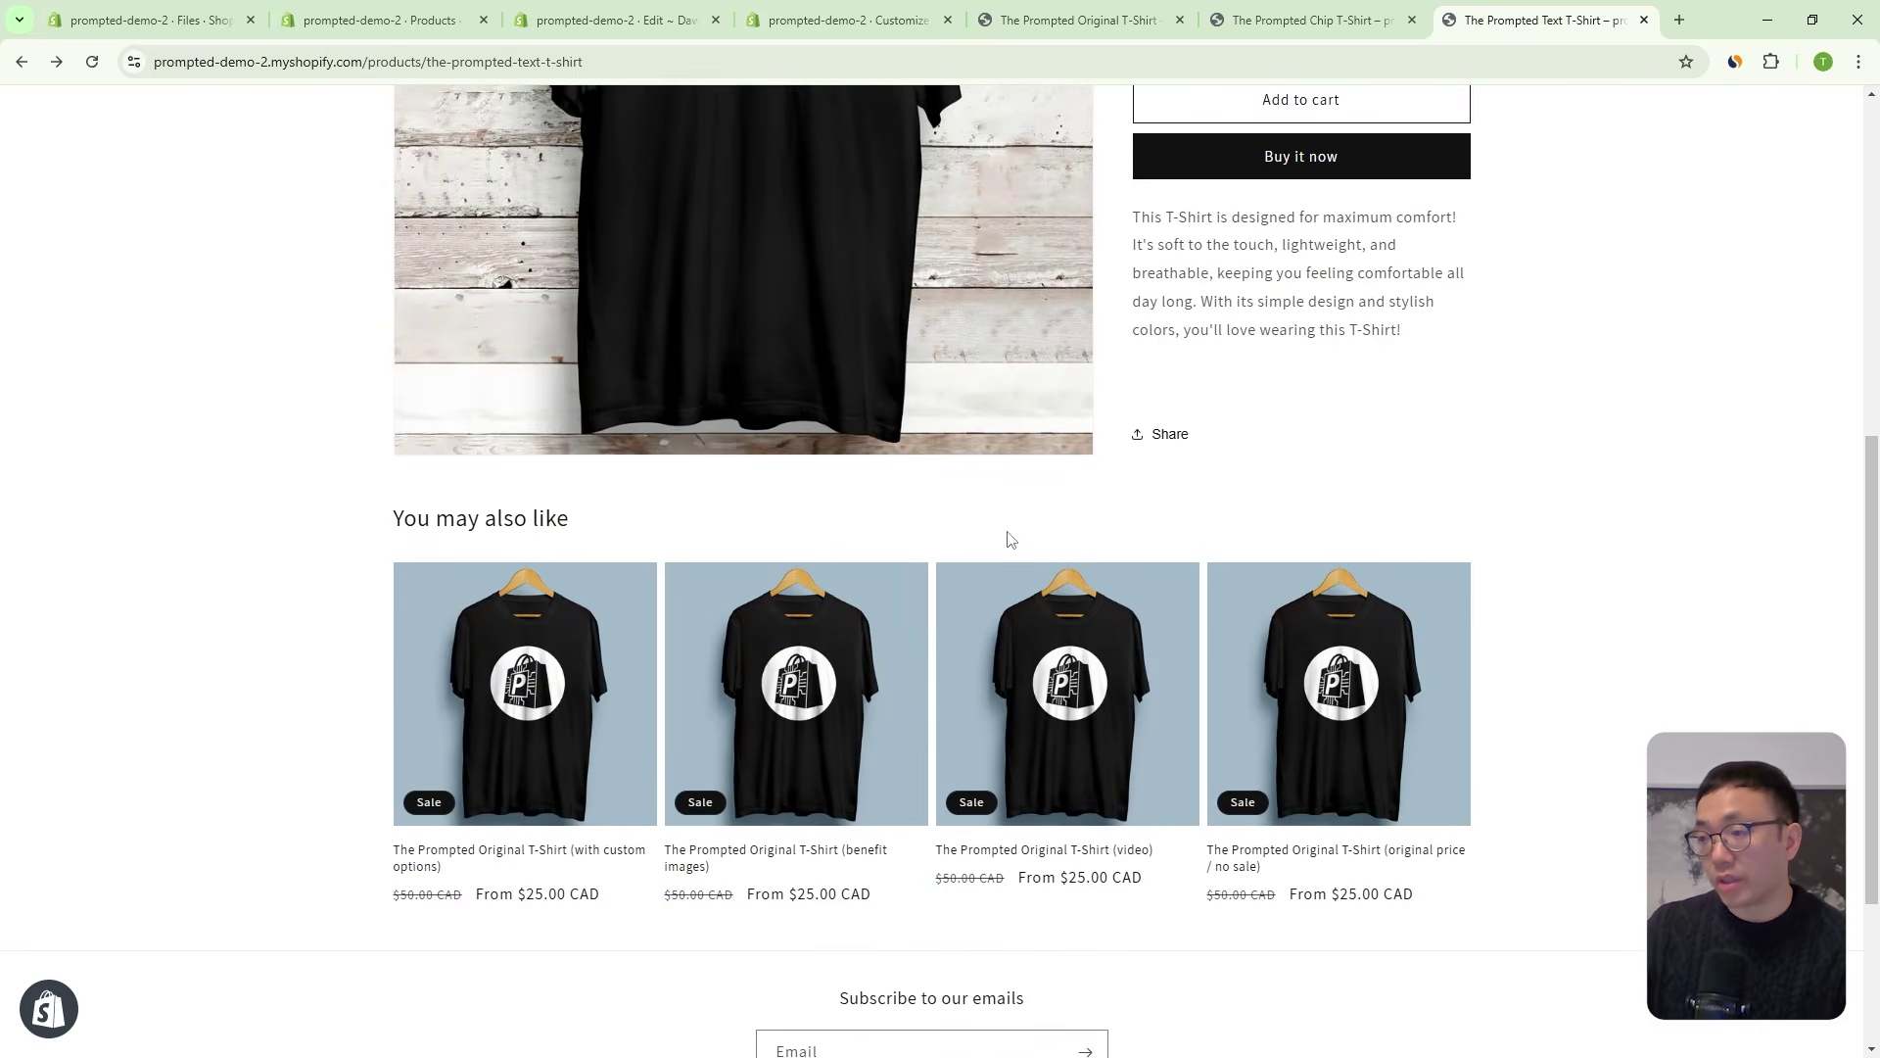
{"action": "left_click_drag", "start_coordinate": [1876, 503], "coordinate": [1877, 290]}
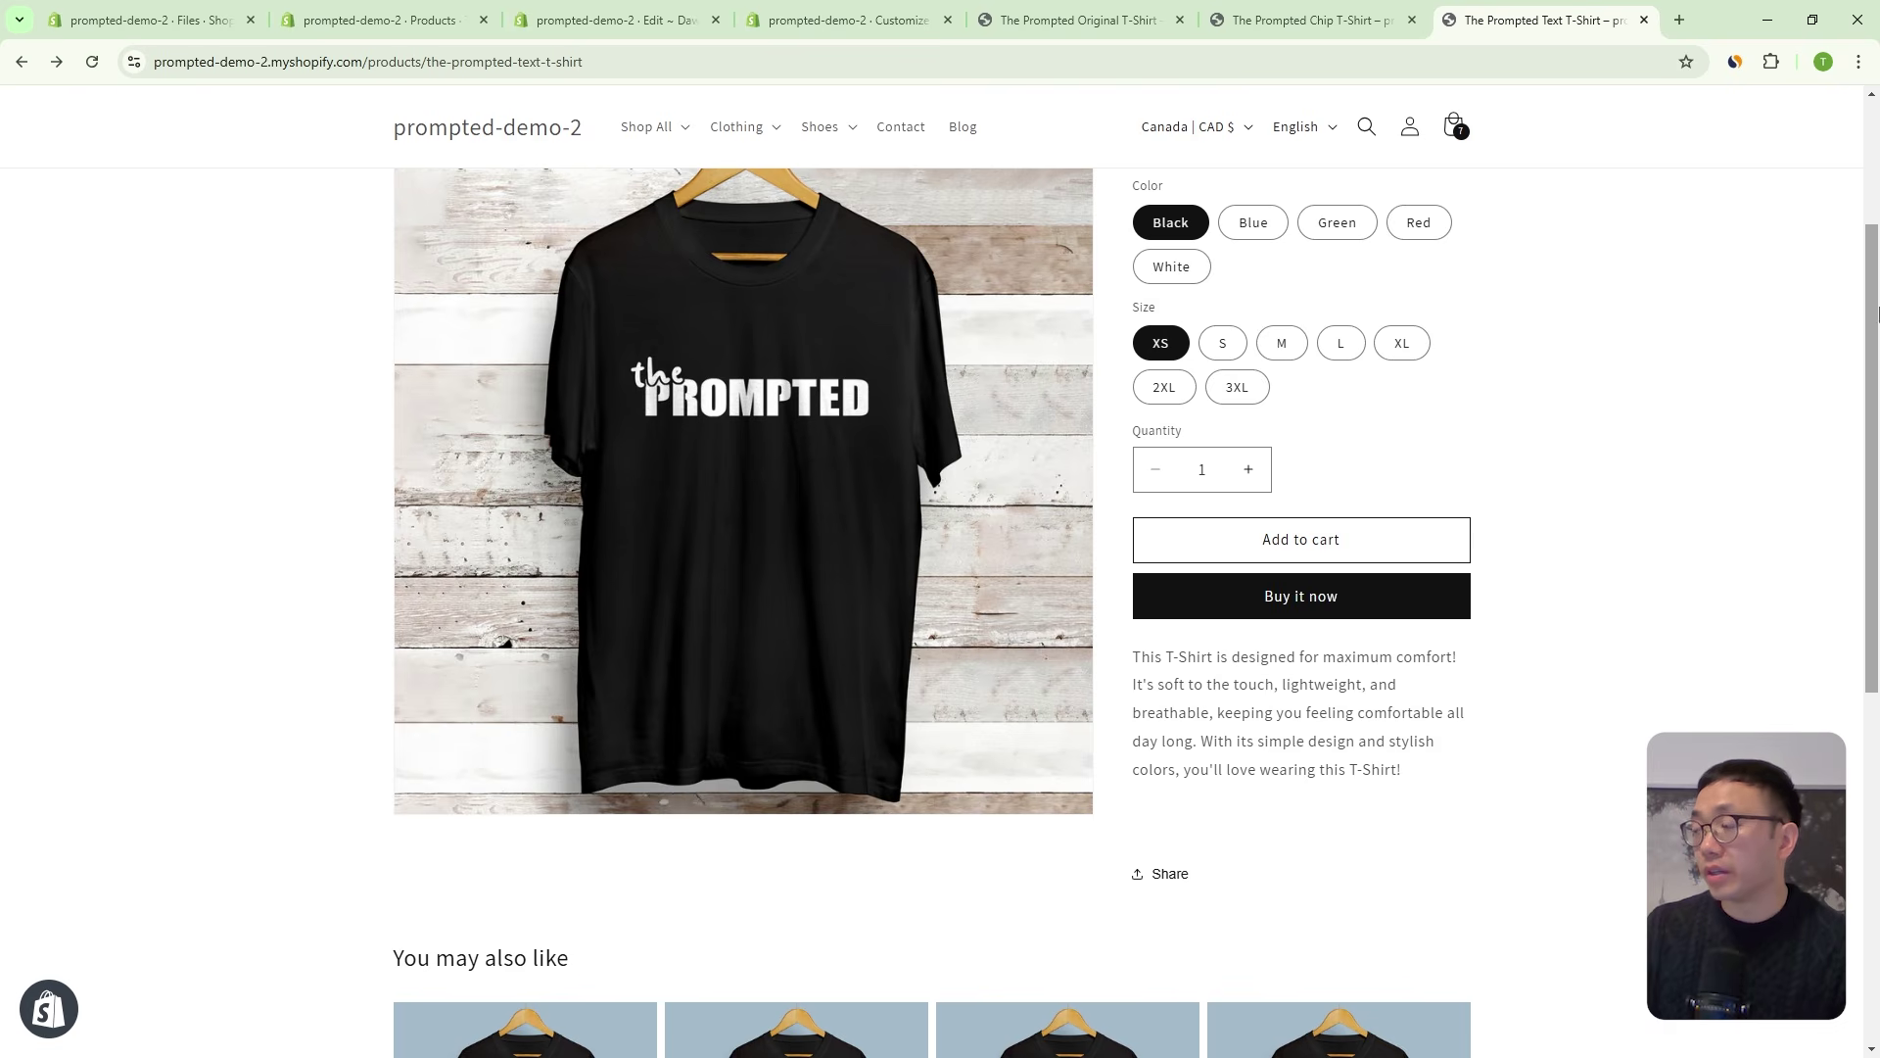
{"action": "left_click_drag", "start_coordinate": [1877, 307], "coordinate": [1851, 294]}
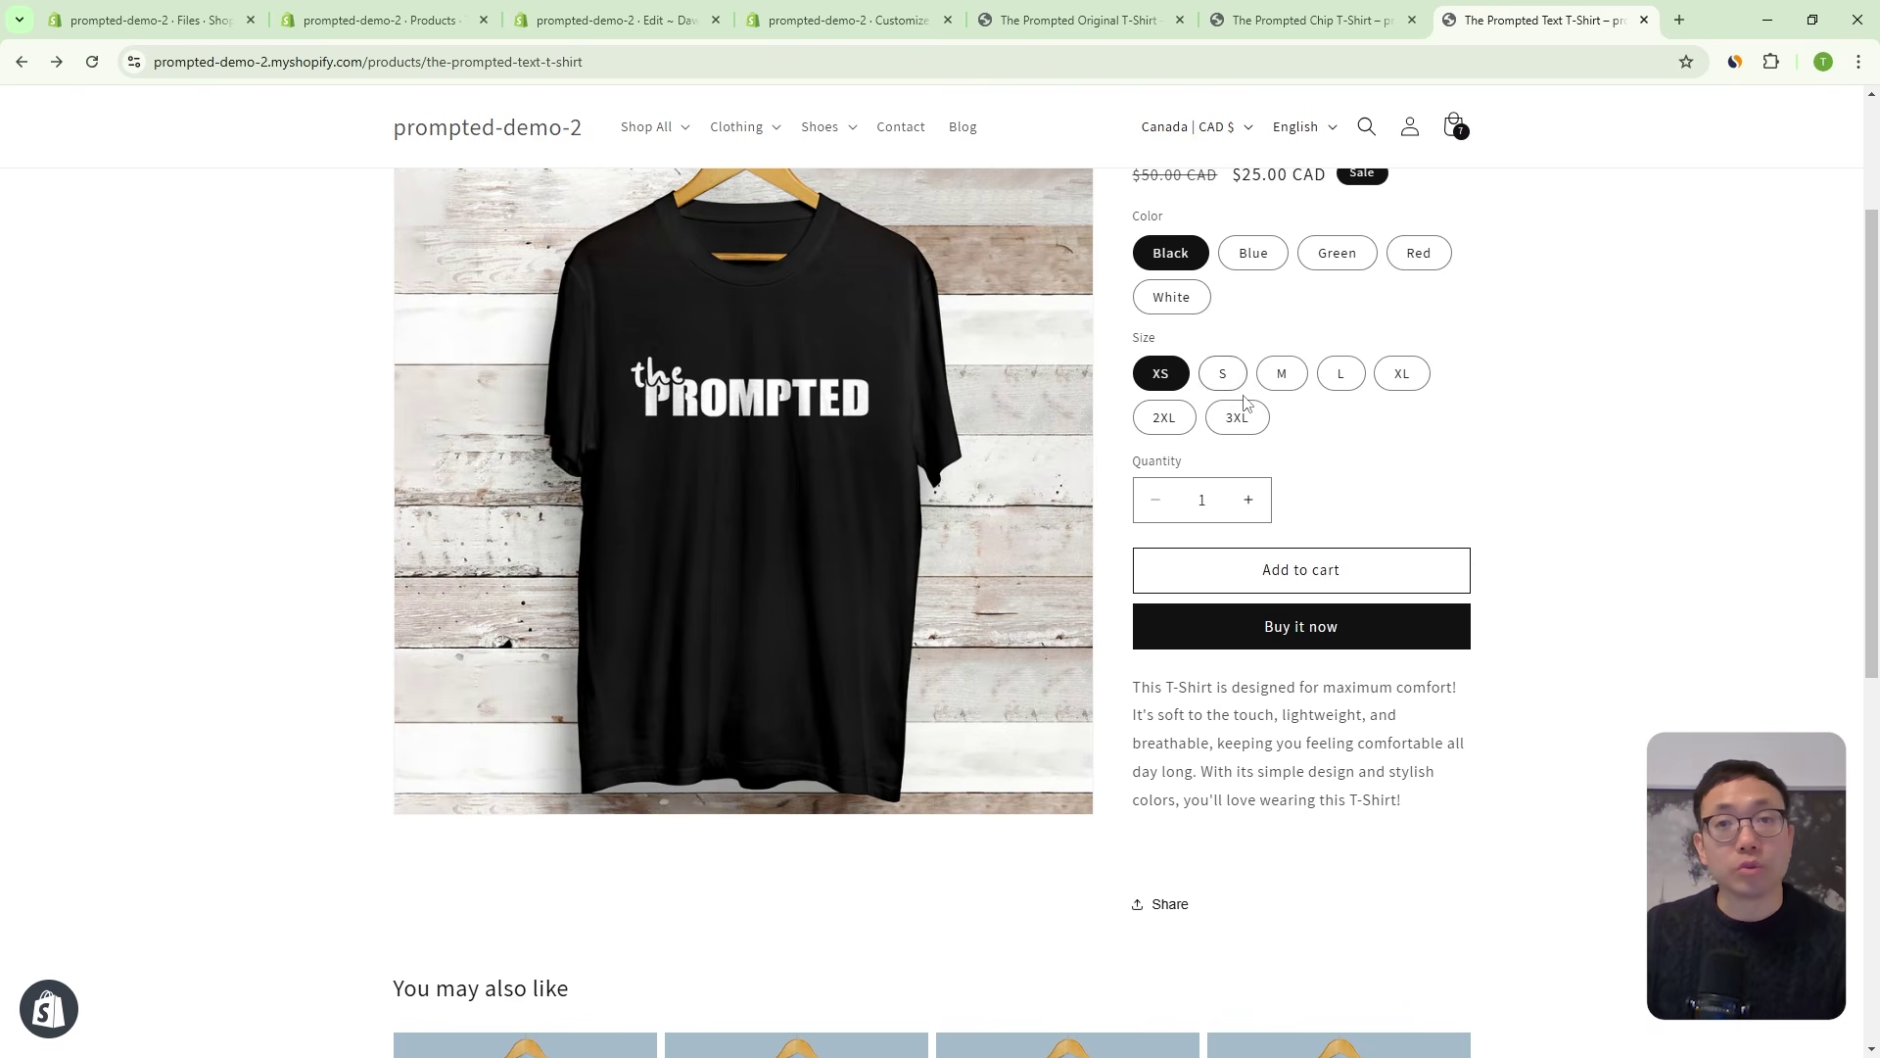
In the theme editor, check the available sections for the Default product template and open the existing PDF File Viewer section's settings.
{"action": "left_click", "coordinate": [844, 21]}
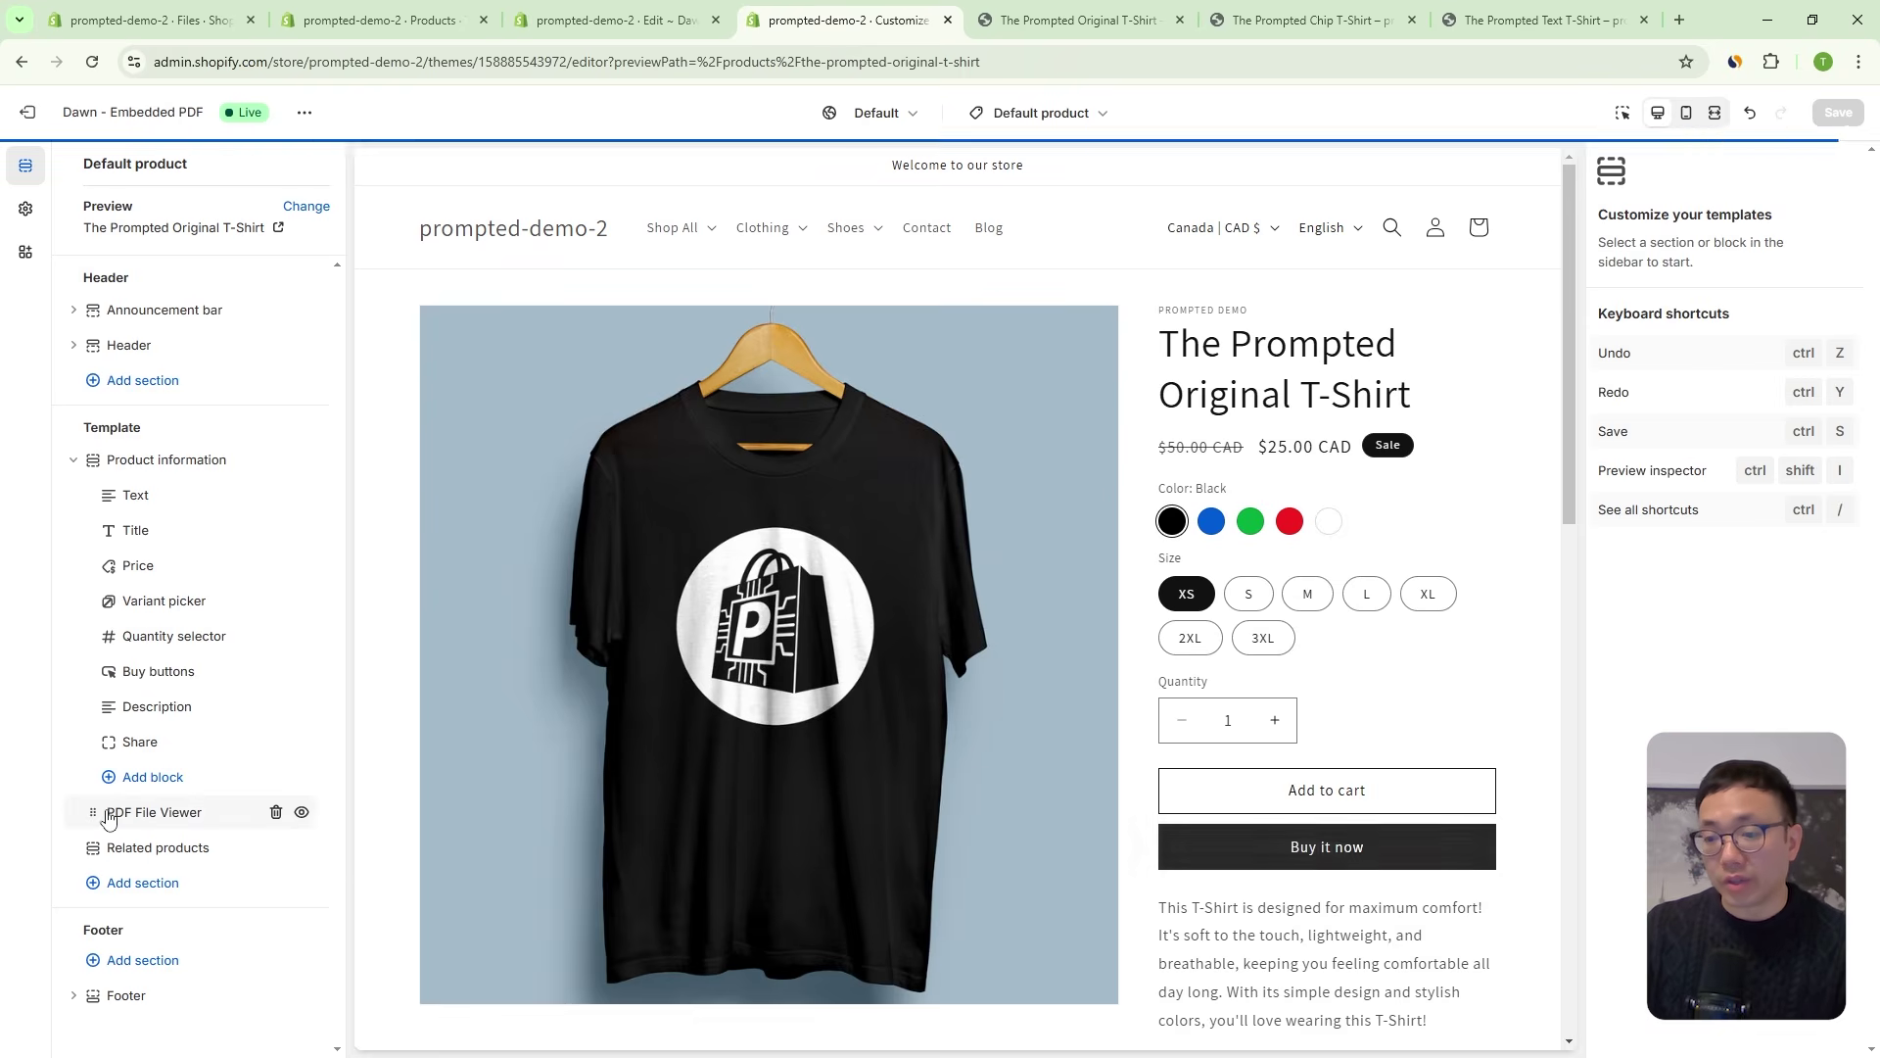
{"action": "left_click", "coordinate": [130, 885]}
{"action": "scroll", "coordinate": [441, 815], "scroll_direction": "down", "scroll_amount": 5}
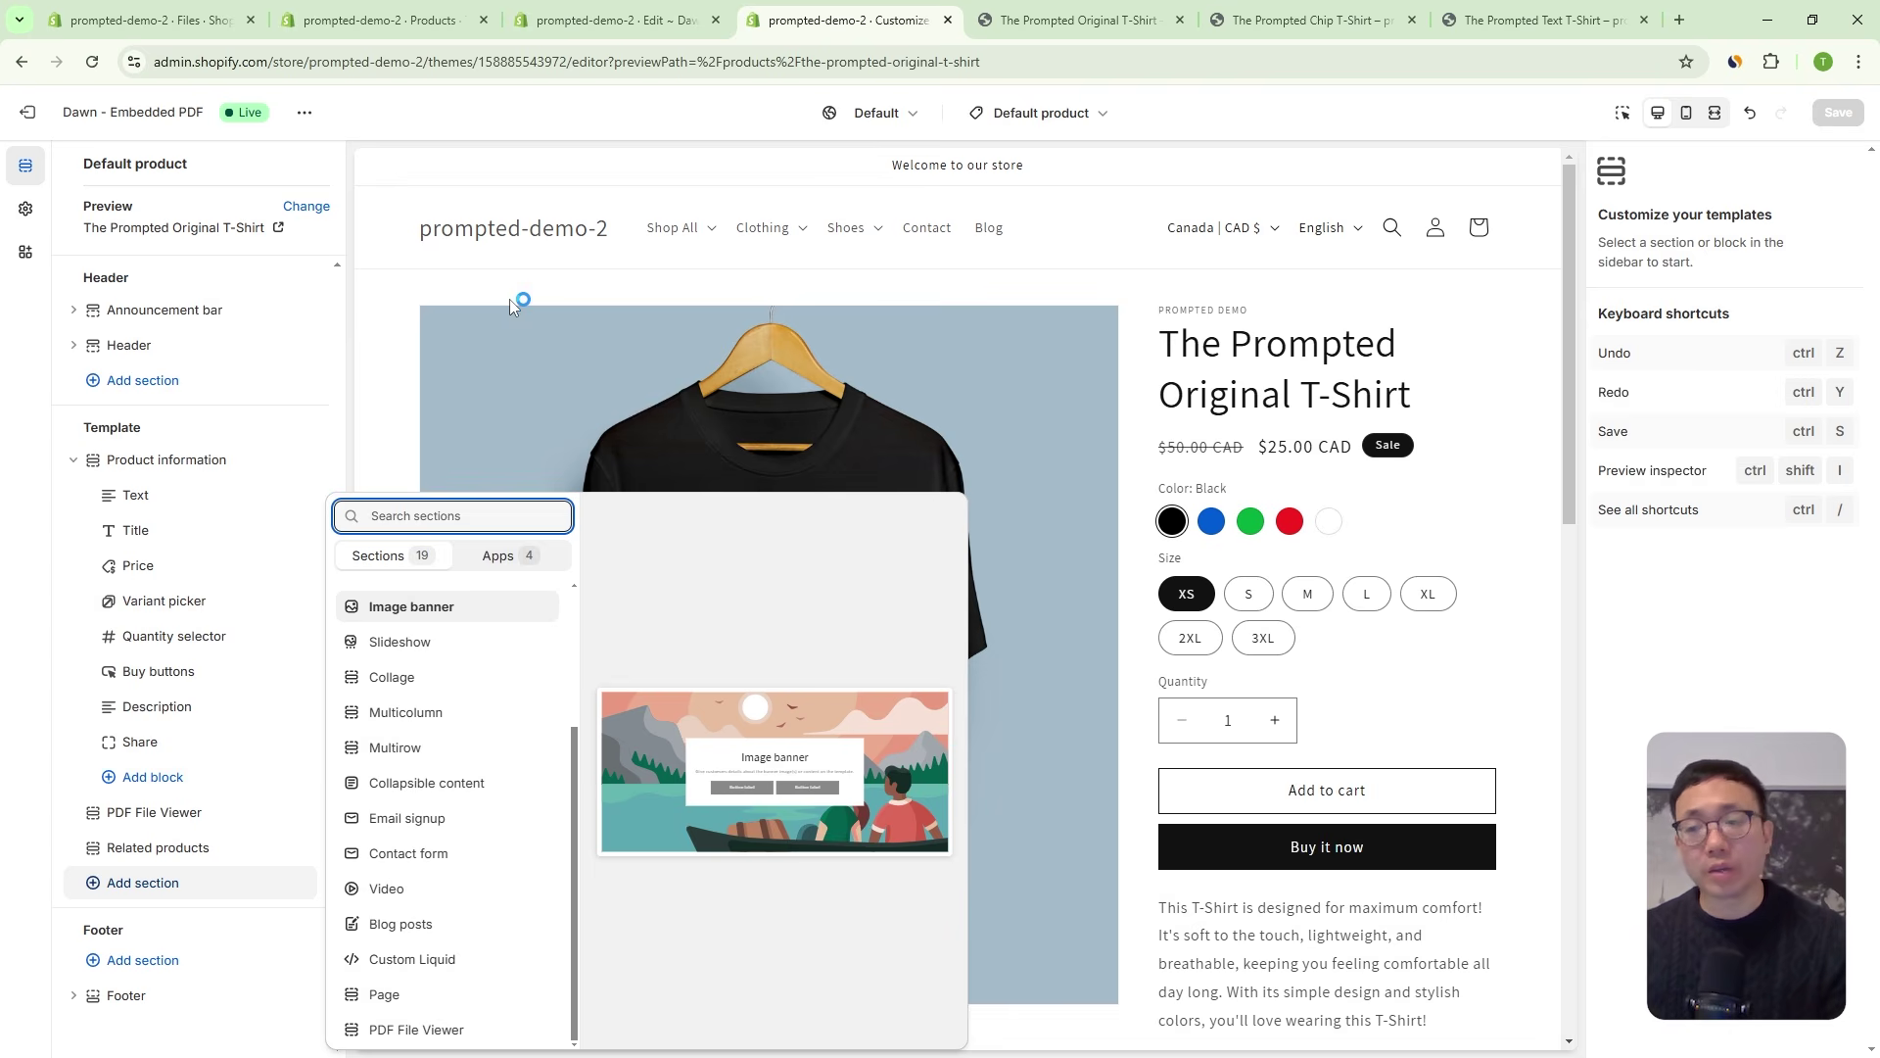
{"action": "left_click", "coordinate": [186, 818]}
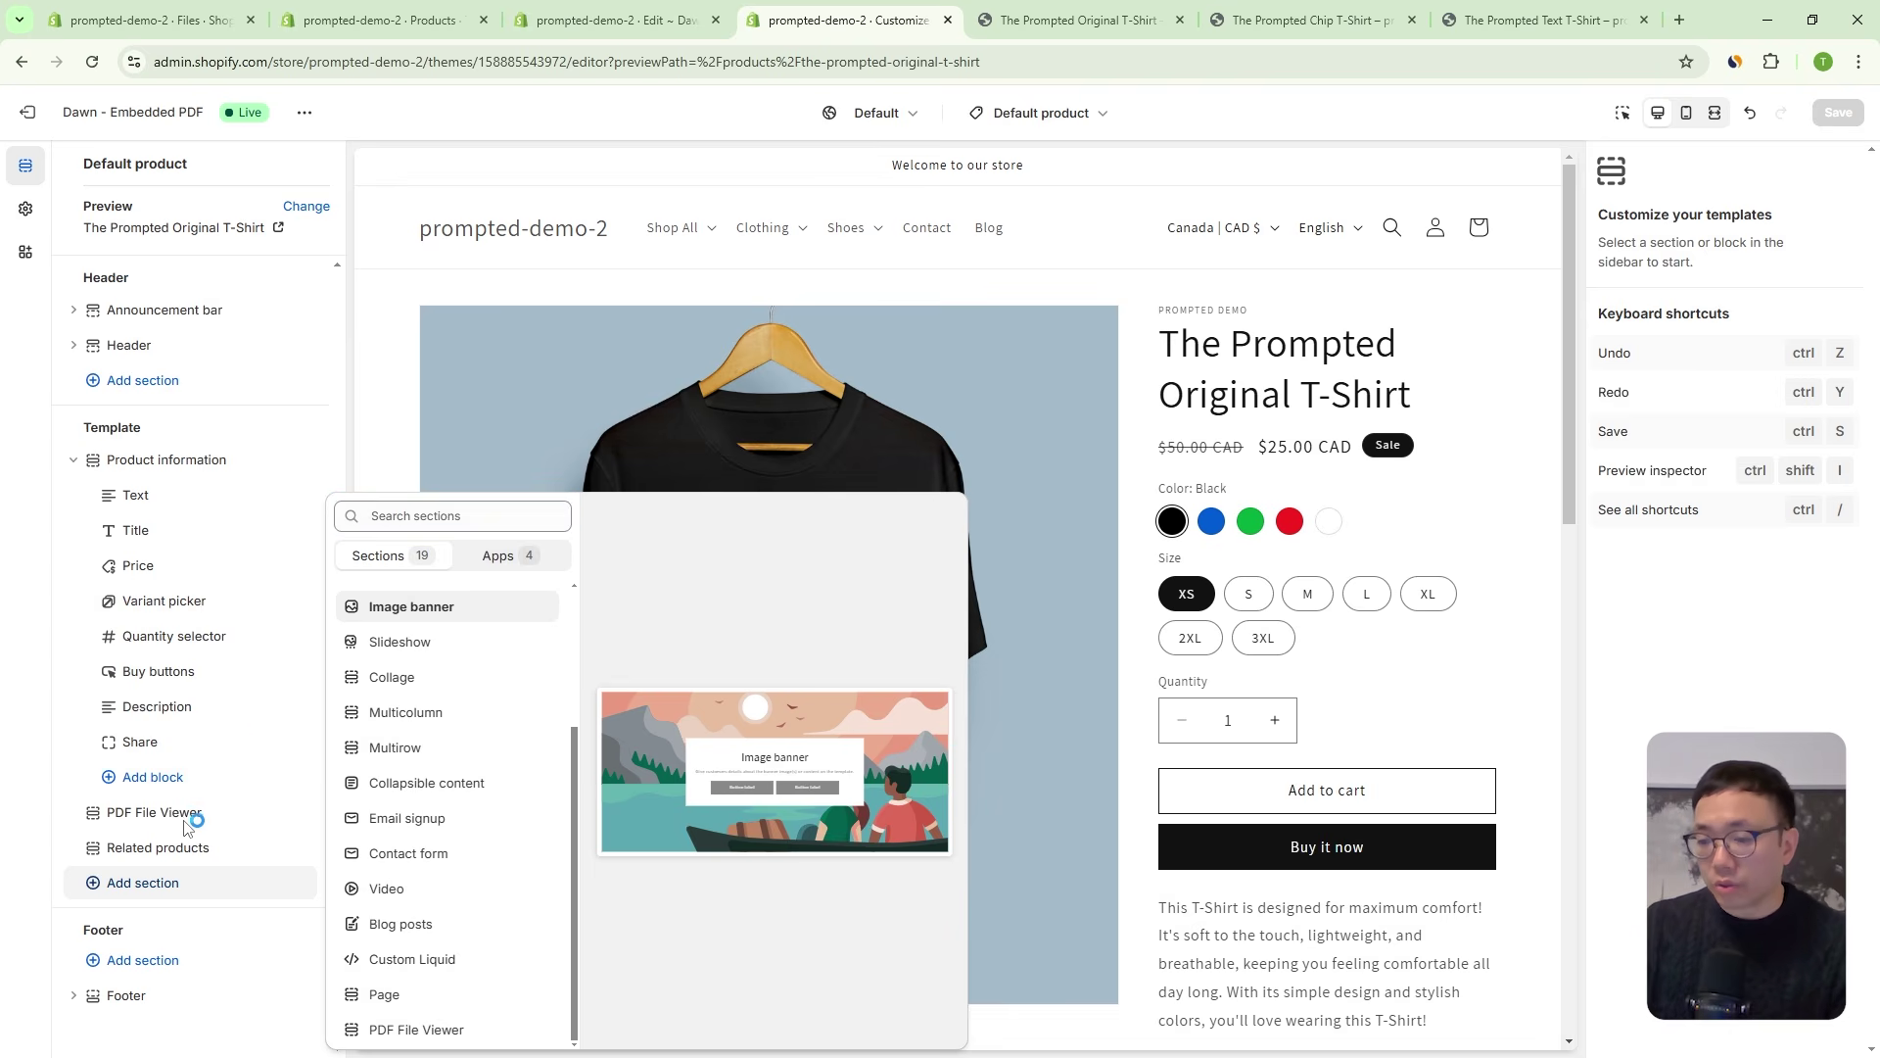
{"action": "left_click", "coordinate": [174, 820]}
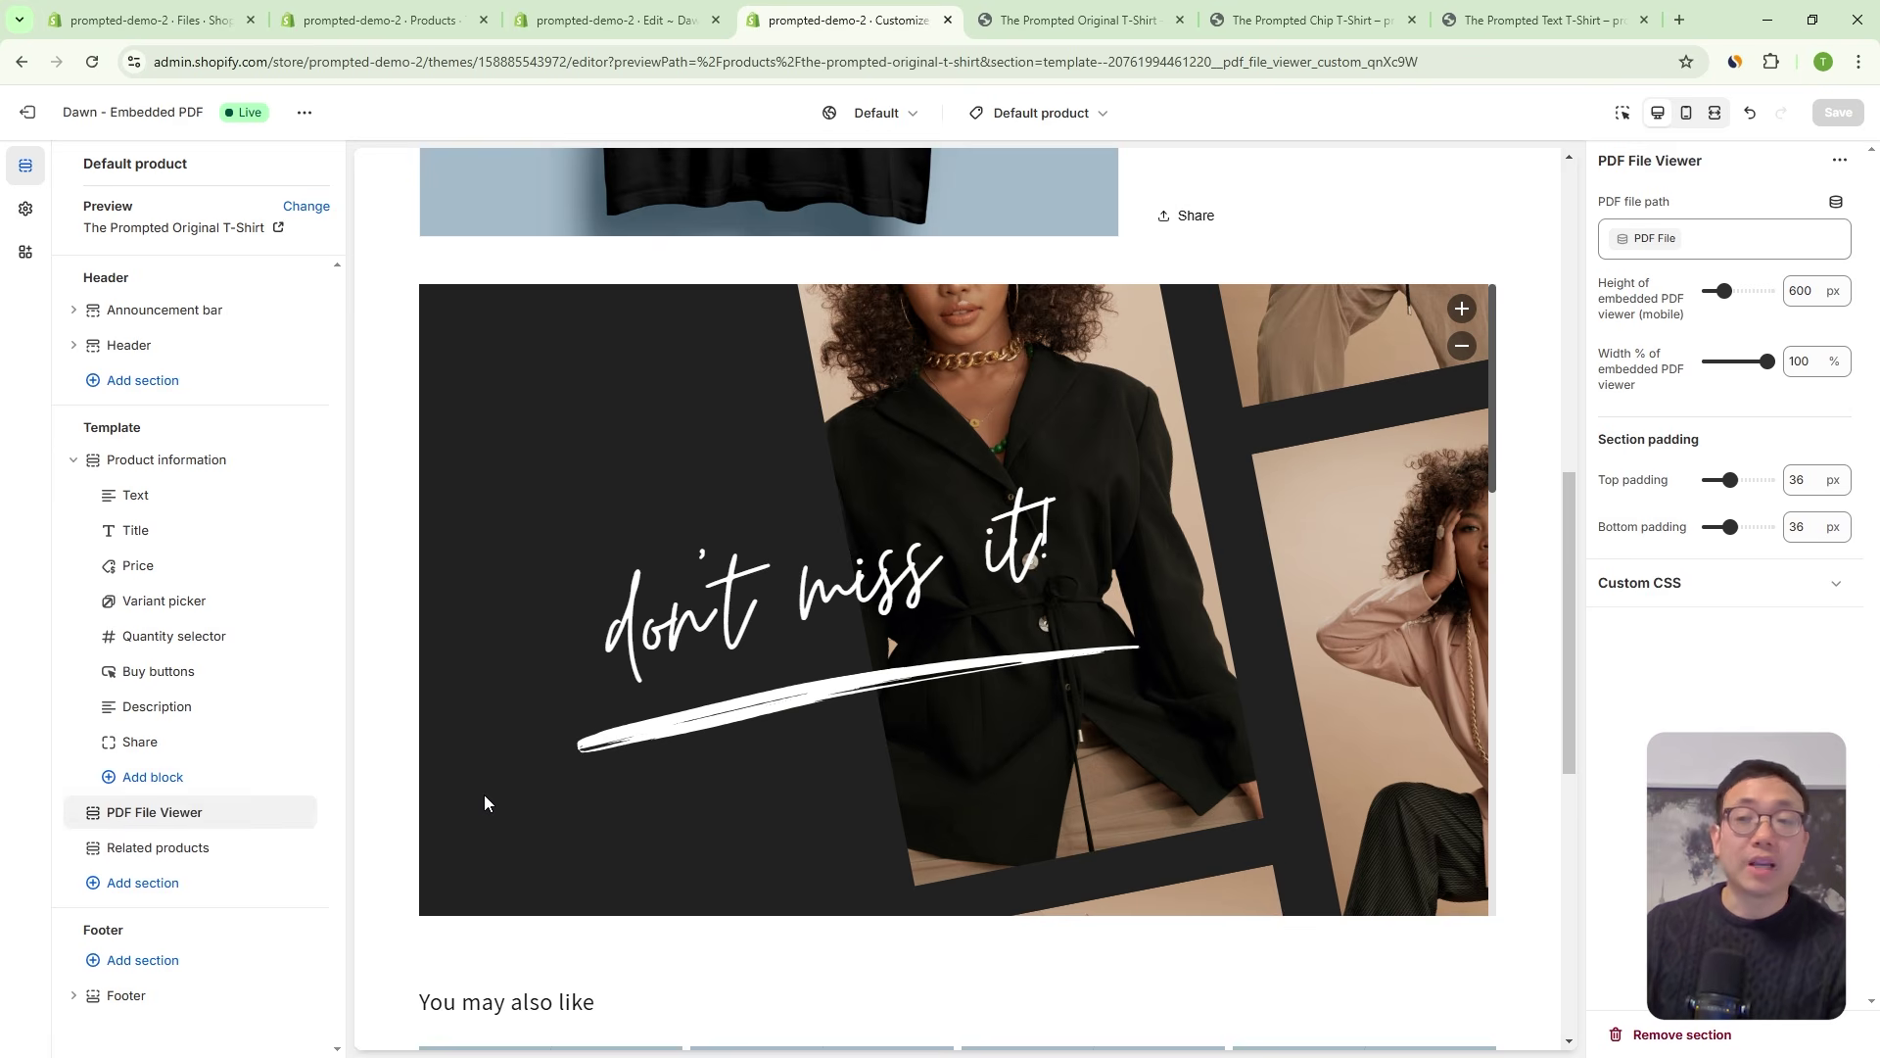
Switch the theme editor to the Default collection template.
{"action": "left_click", "coordinate": [1040, 115]}
{"action": "left_click", "coordinate": [1014, 259]}
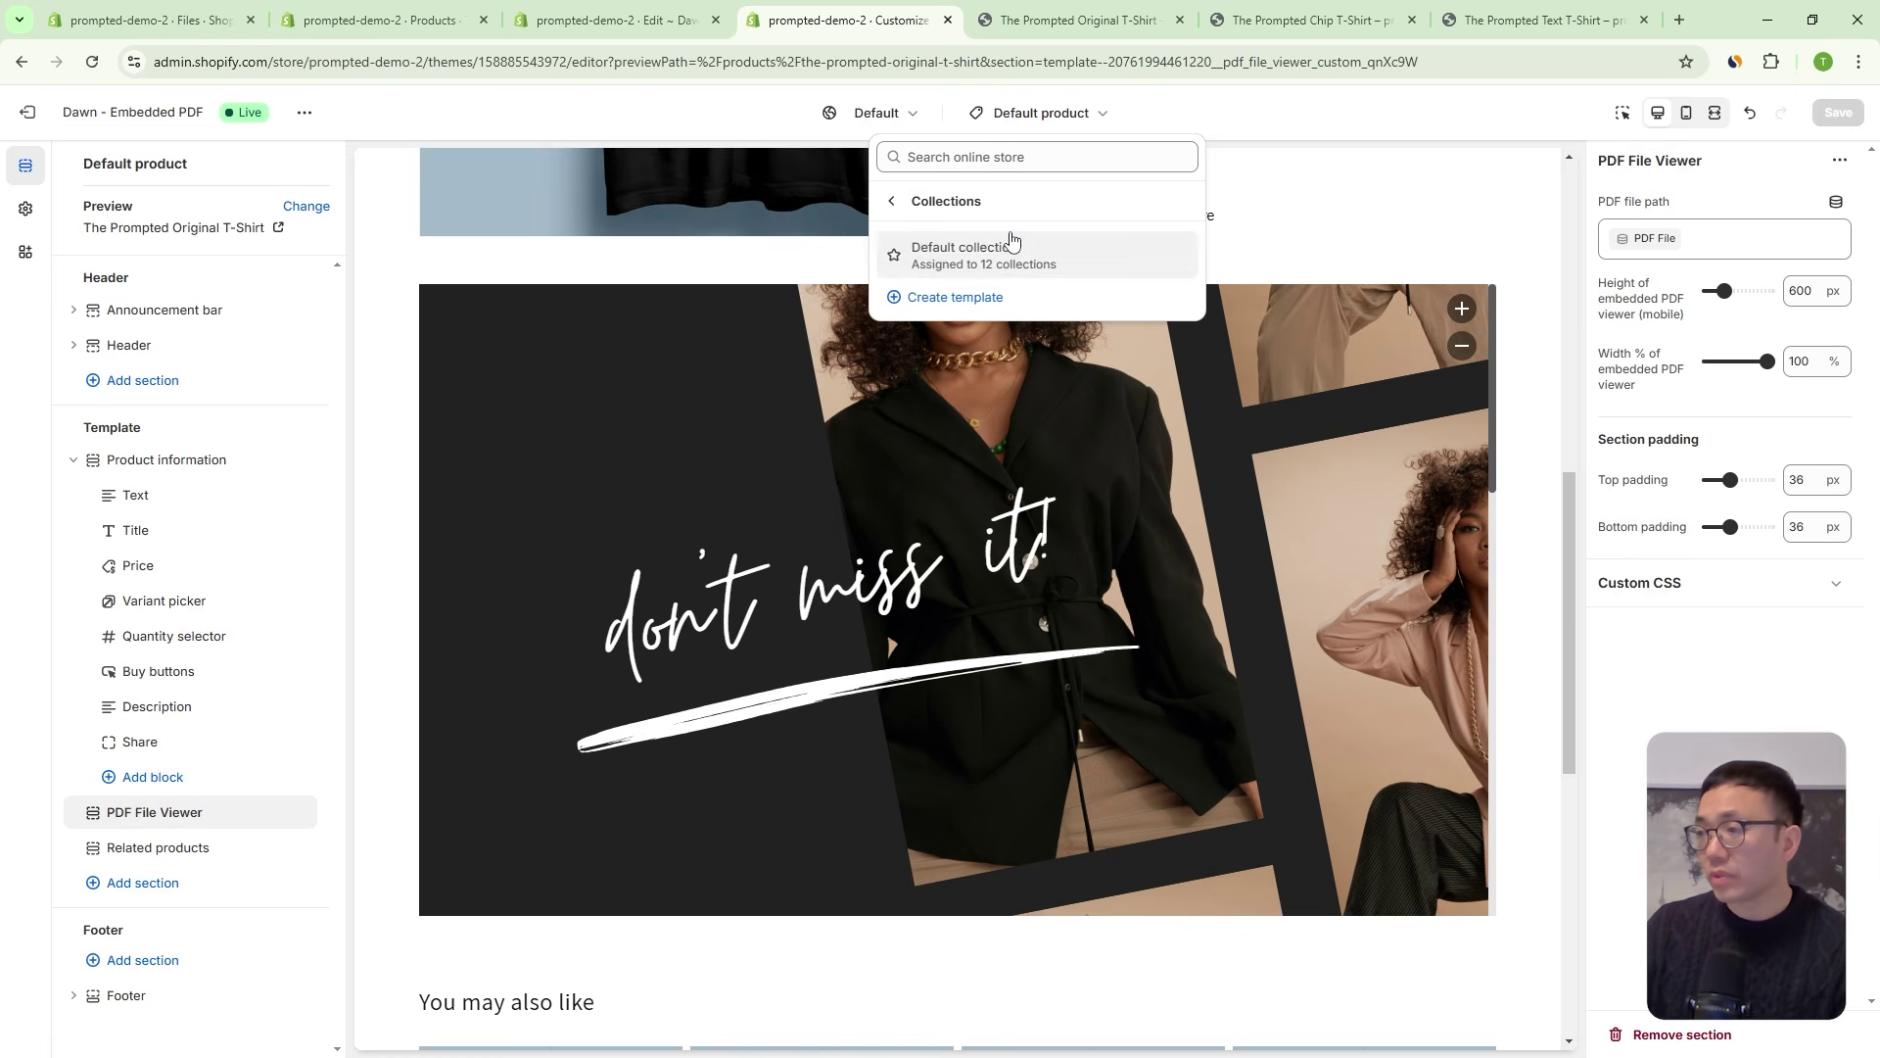
{"action": "left_click", "coordinate": [1009, 247]}
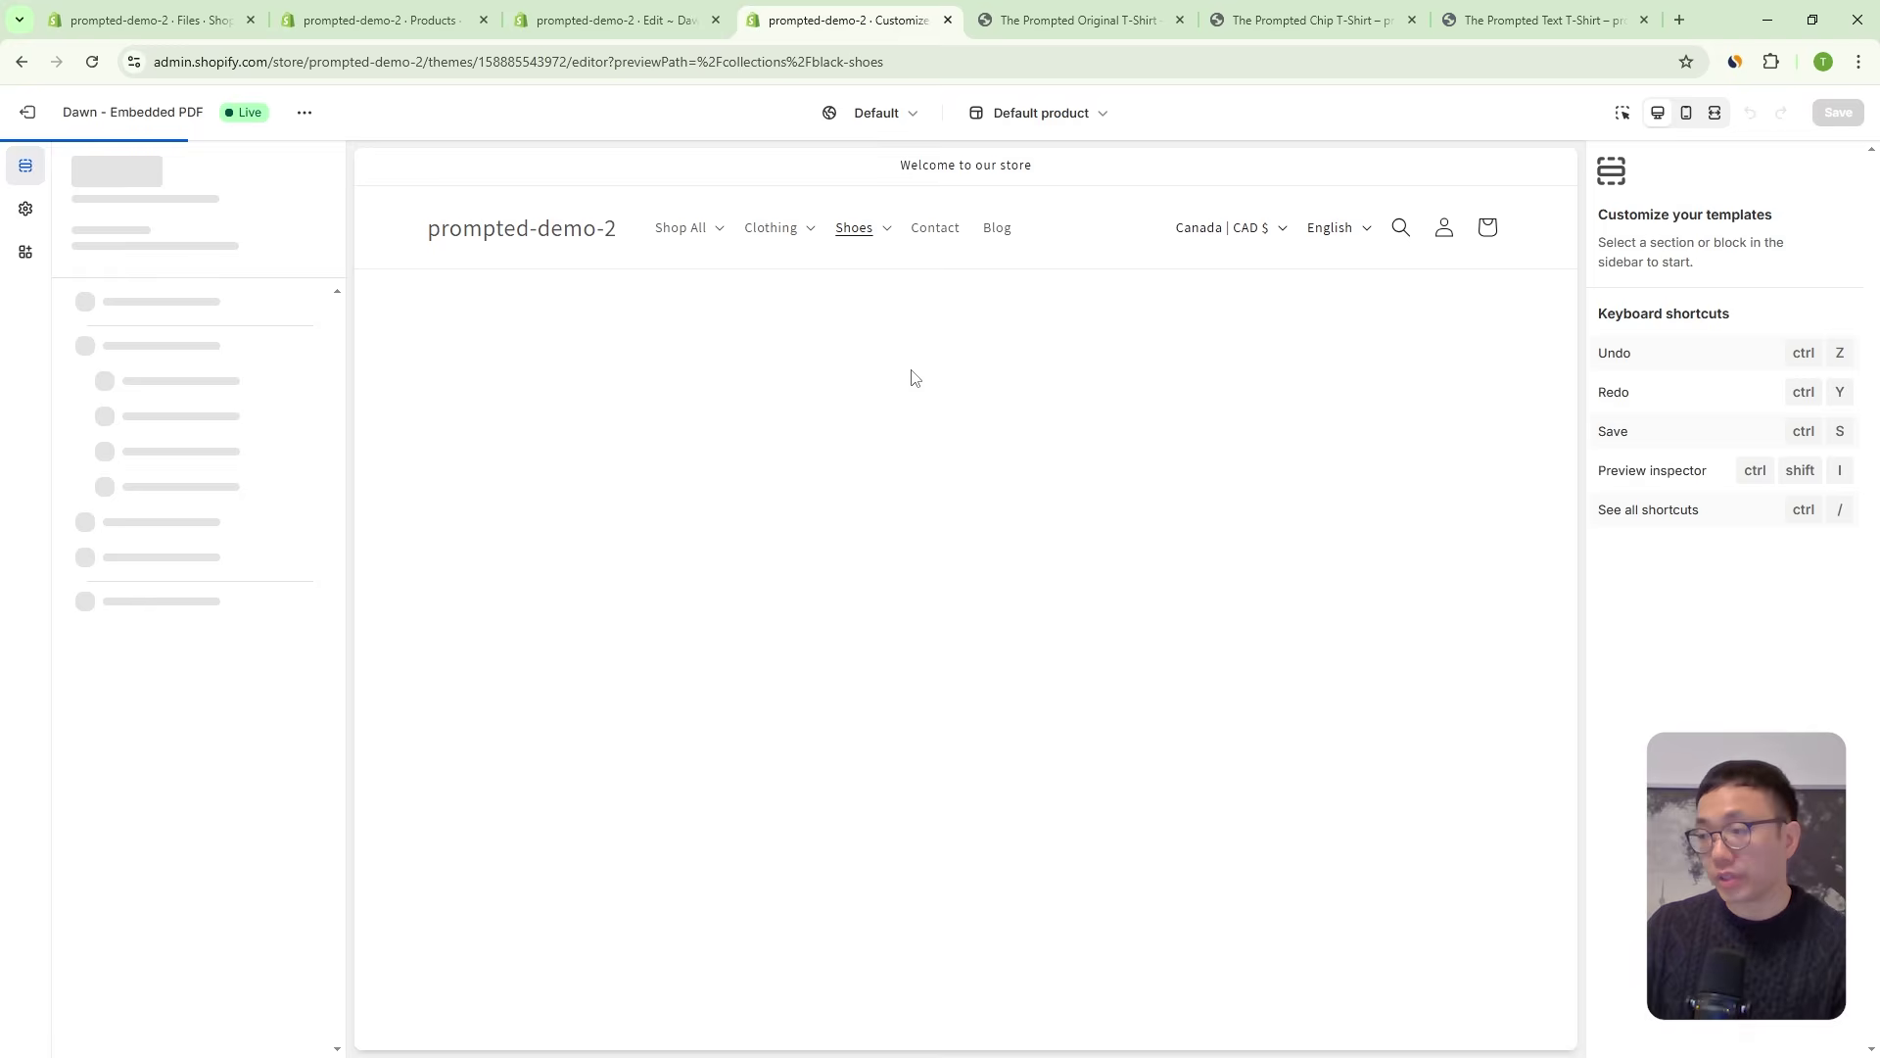
{"action": "scroll", "coordinate": [1085, 594], "scroll_direction": "down", "scroll_amount": 3}
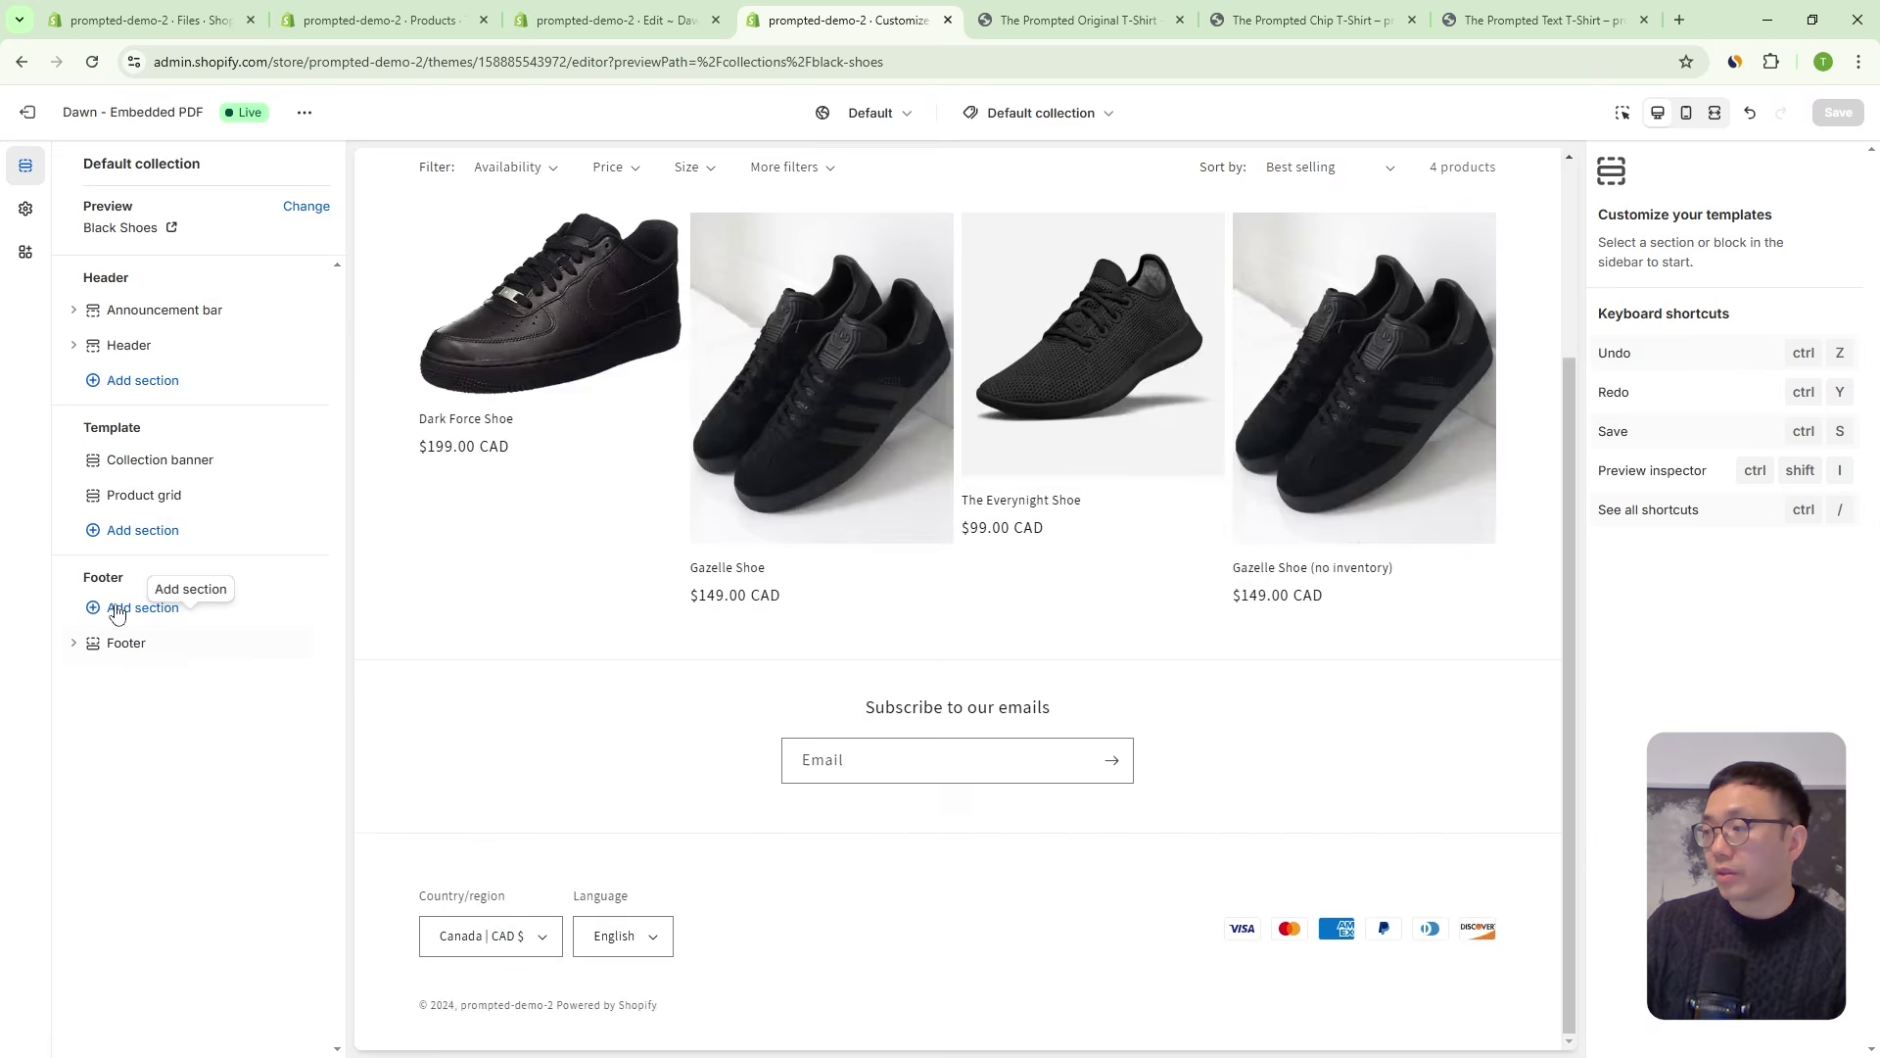
Try adding a PDF File Viewer section to the Default collection template, and remove it again.
{"action": "left_click", "coordinate": [140, 540]}
{"action": "scroll", "coordinate": [391, 832], "scroll_direction": "down", "scroll_amount": 3}
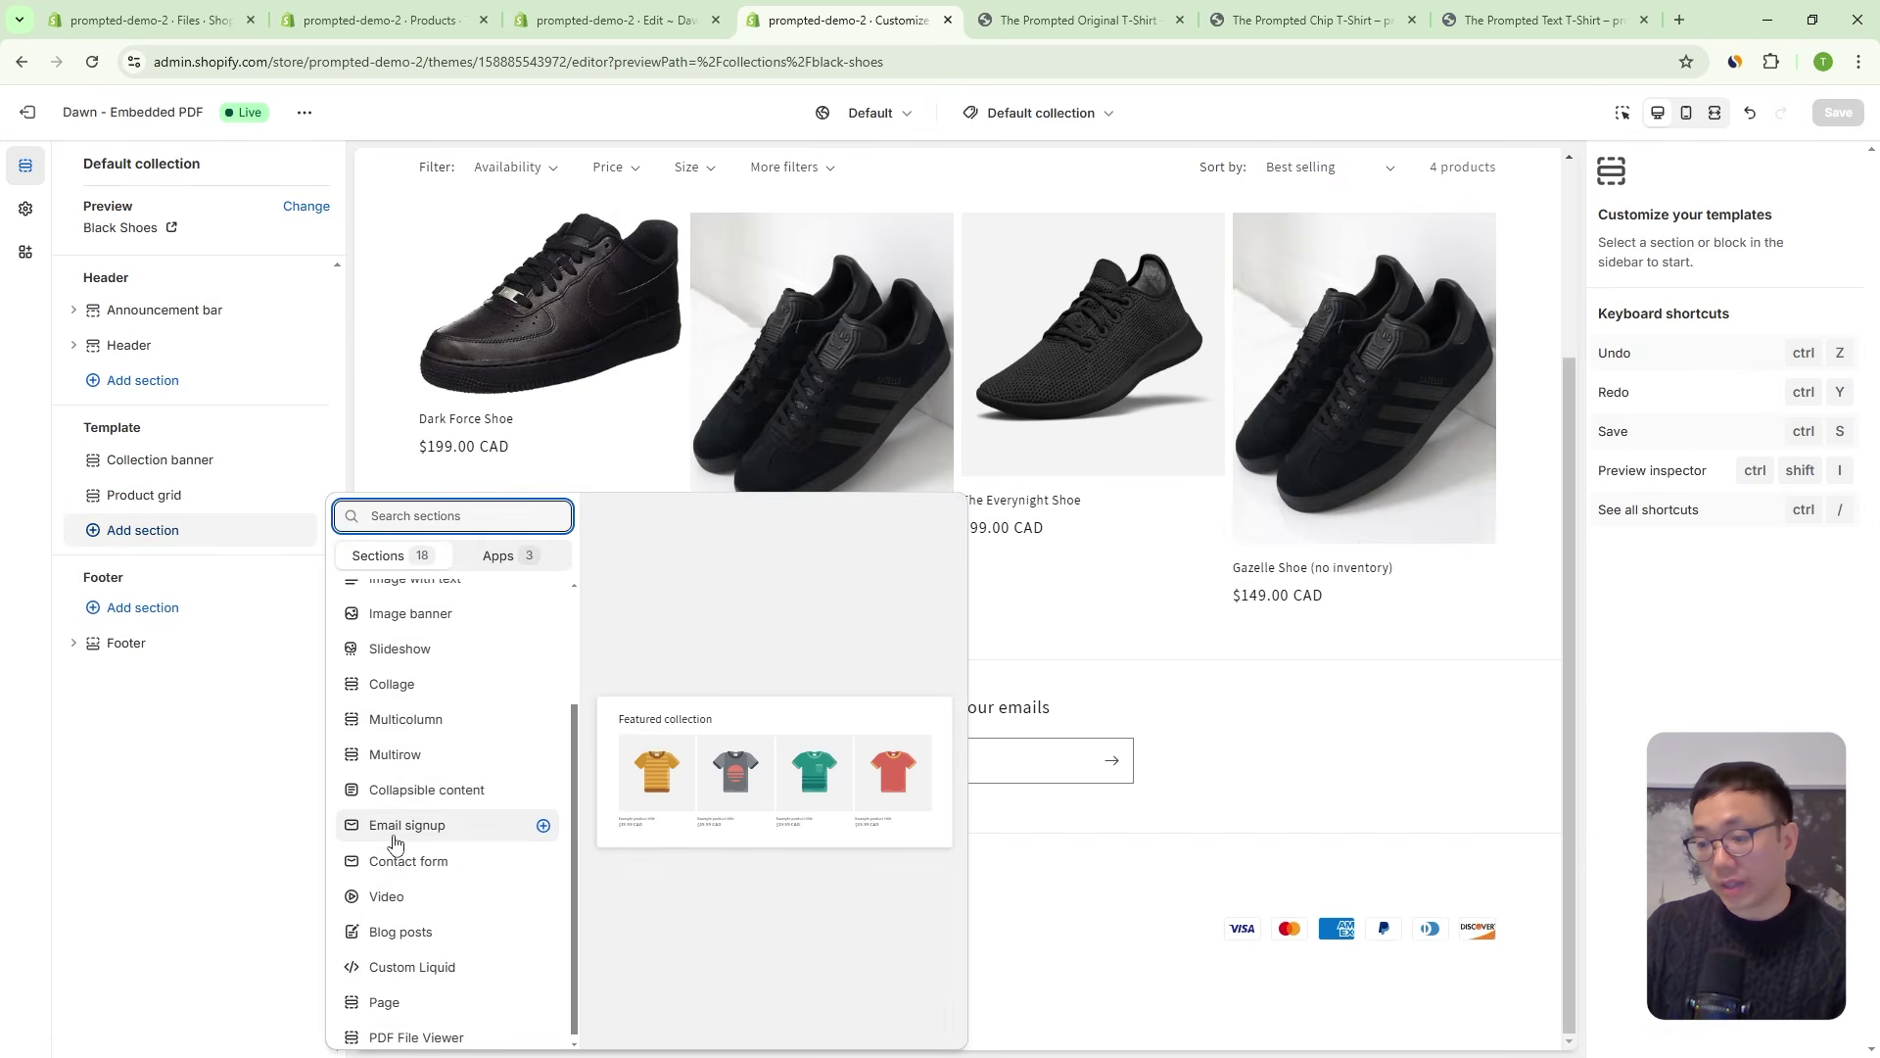
{"action": "left_click", "coordinate": [404, 1038]}
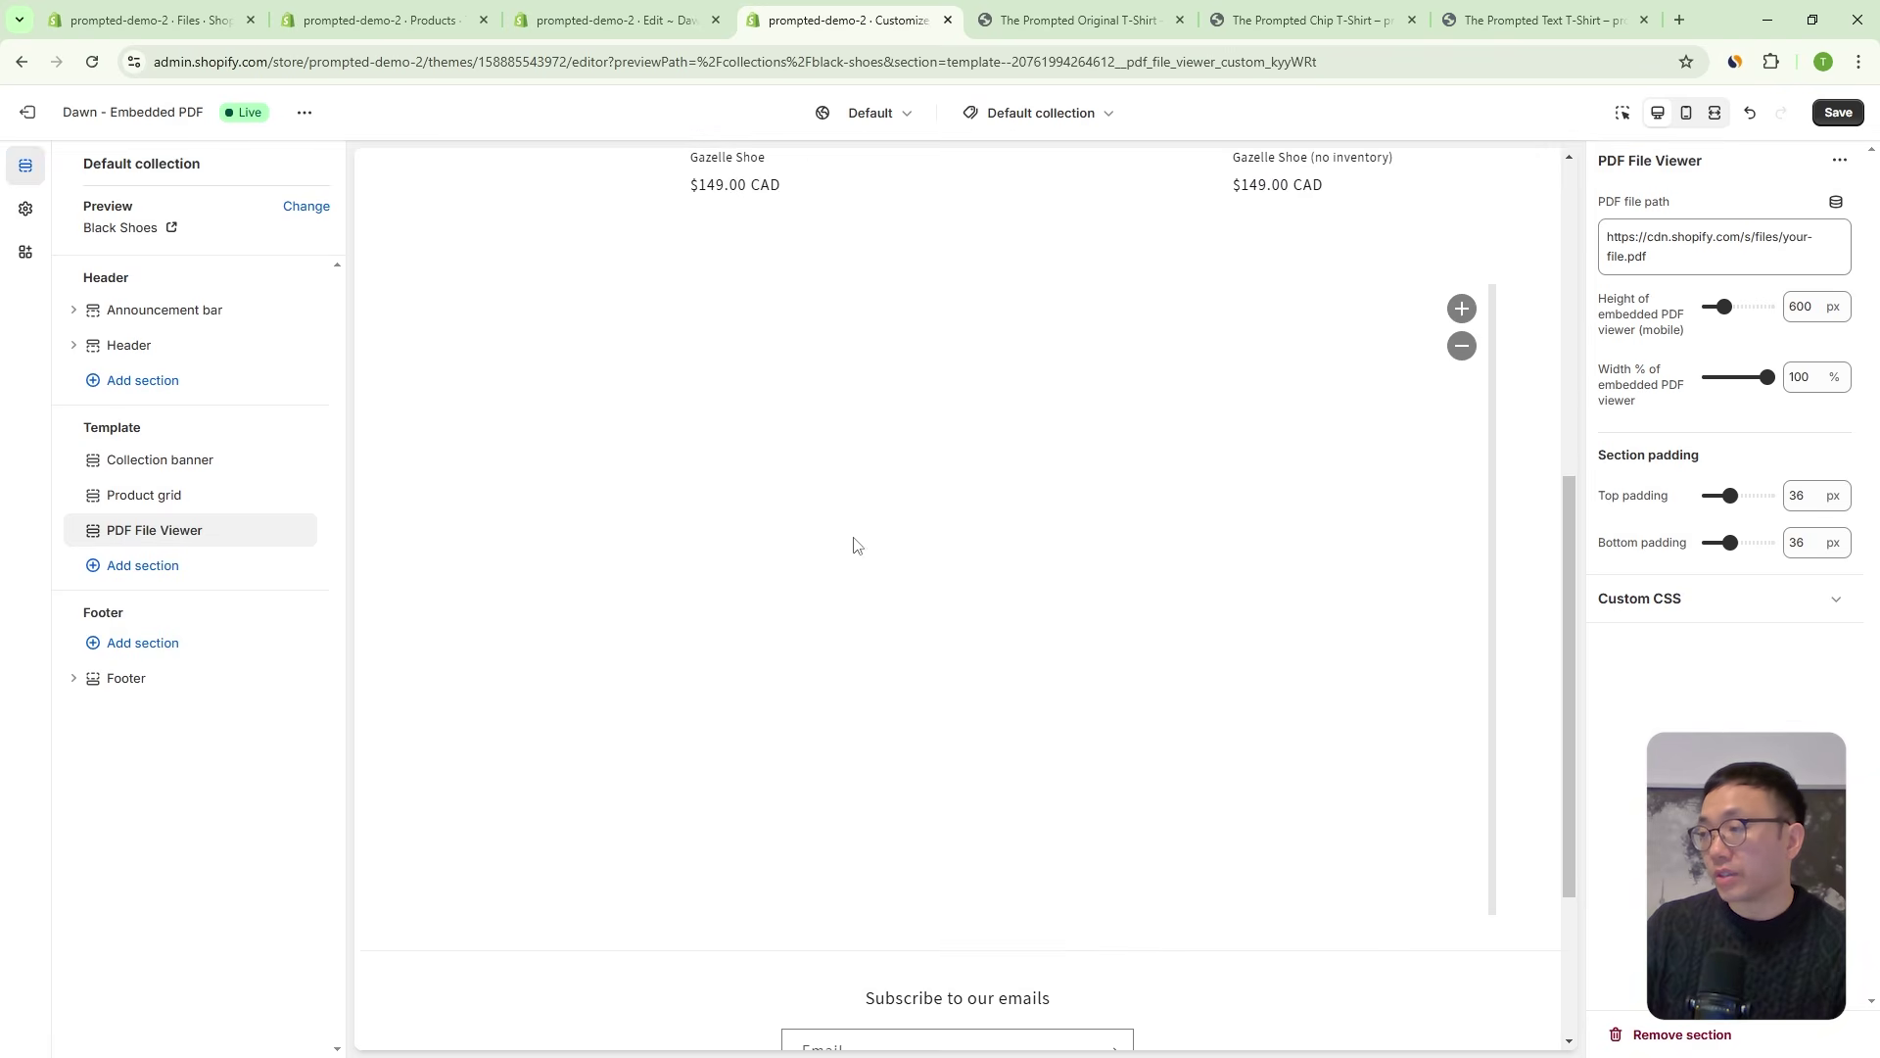
{"action": "mouse_move", "coordinate": [163, 543]}
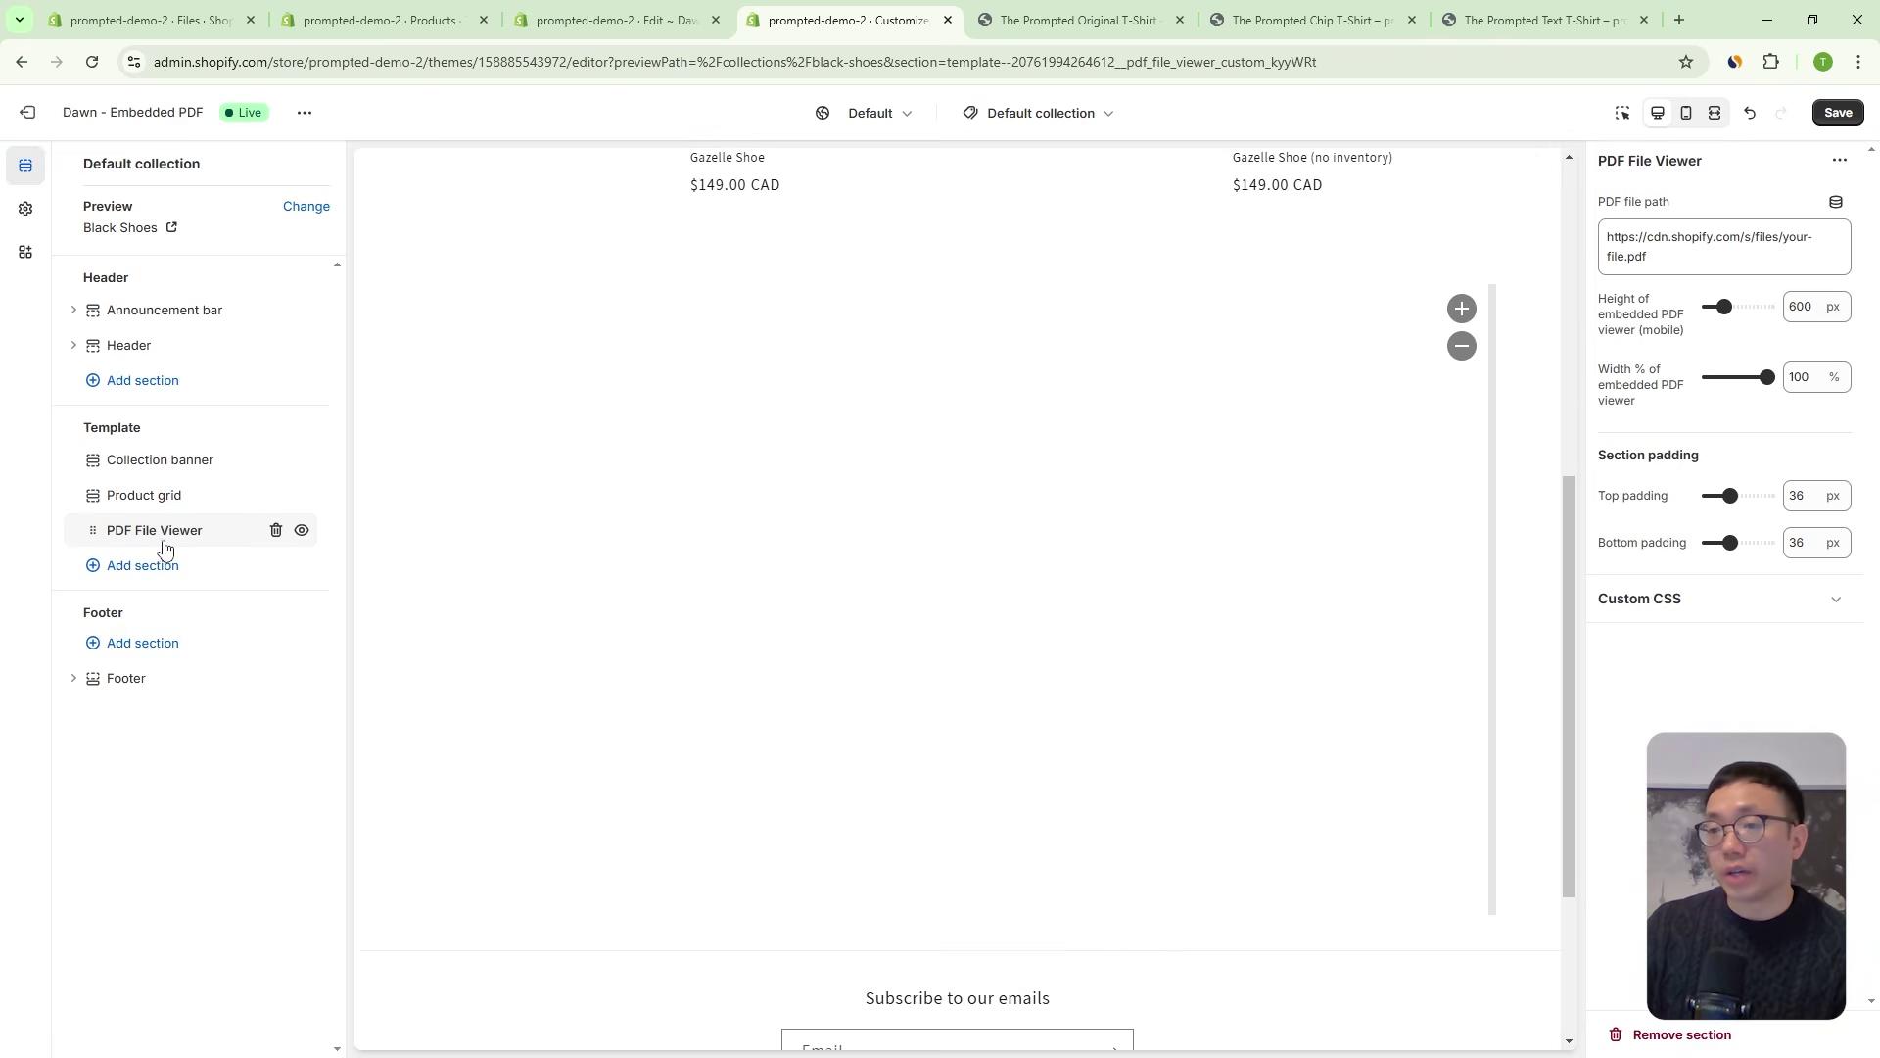
{"action": "left_click", "coordinate": [274, 532]}
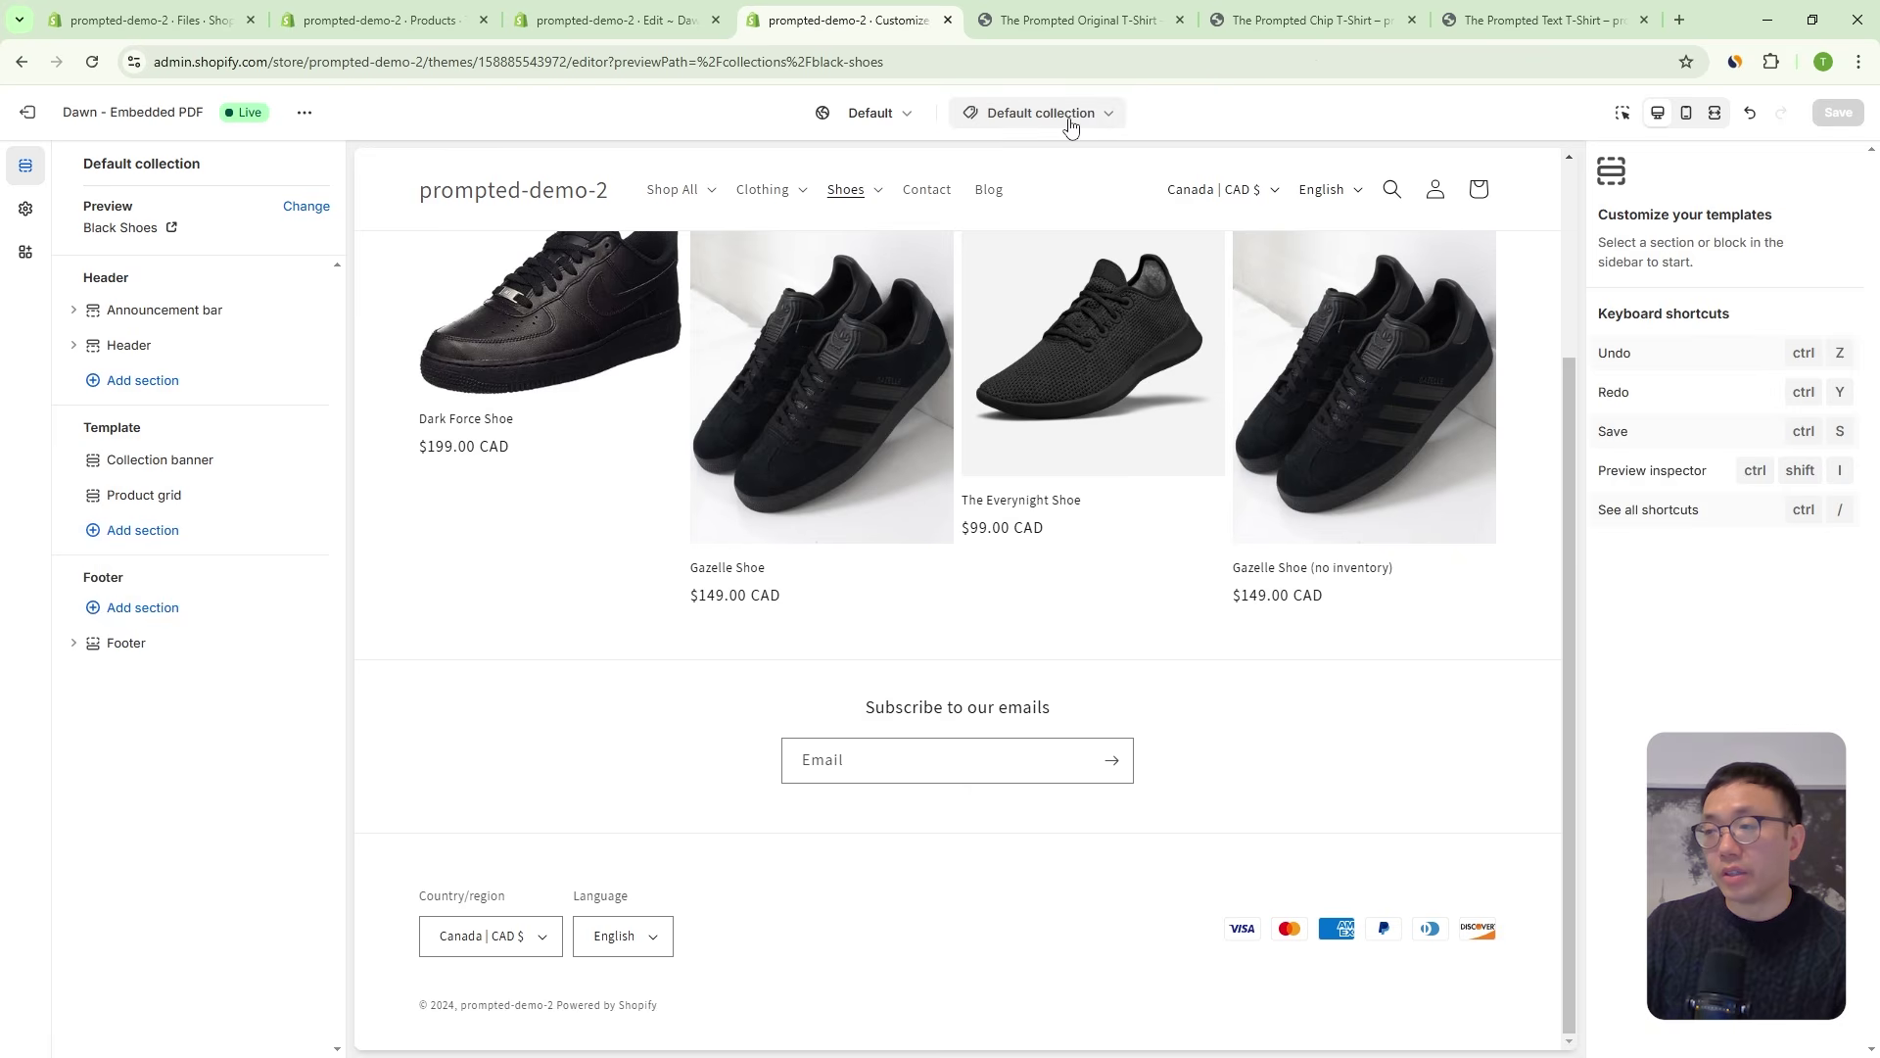
Switch the theme editor to the Default page template.
{"action": "left_click", "coordinate": [1052, 114]}
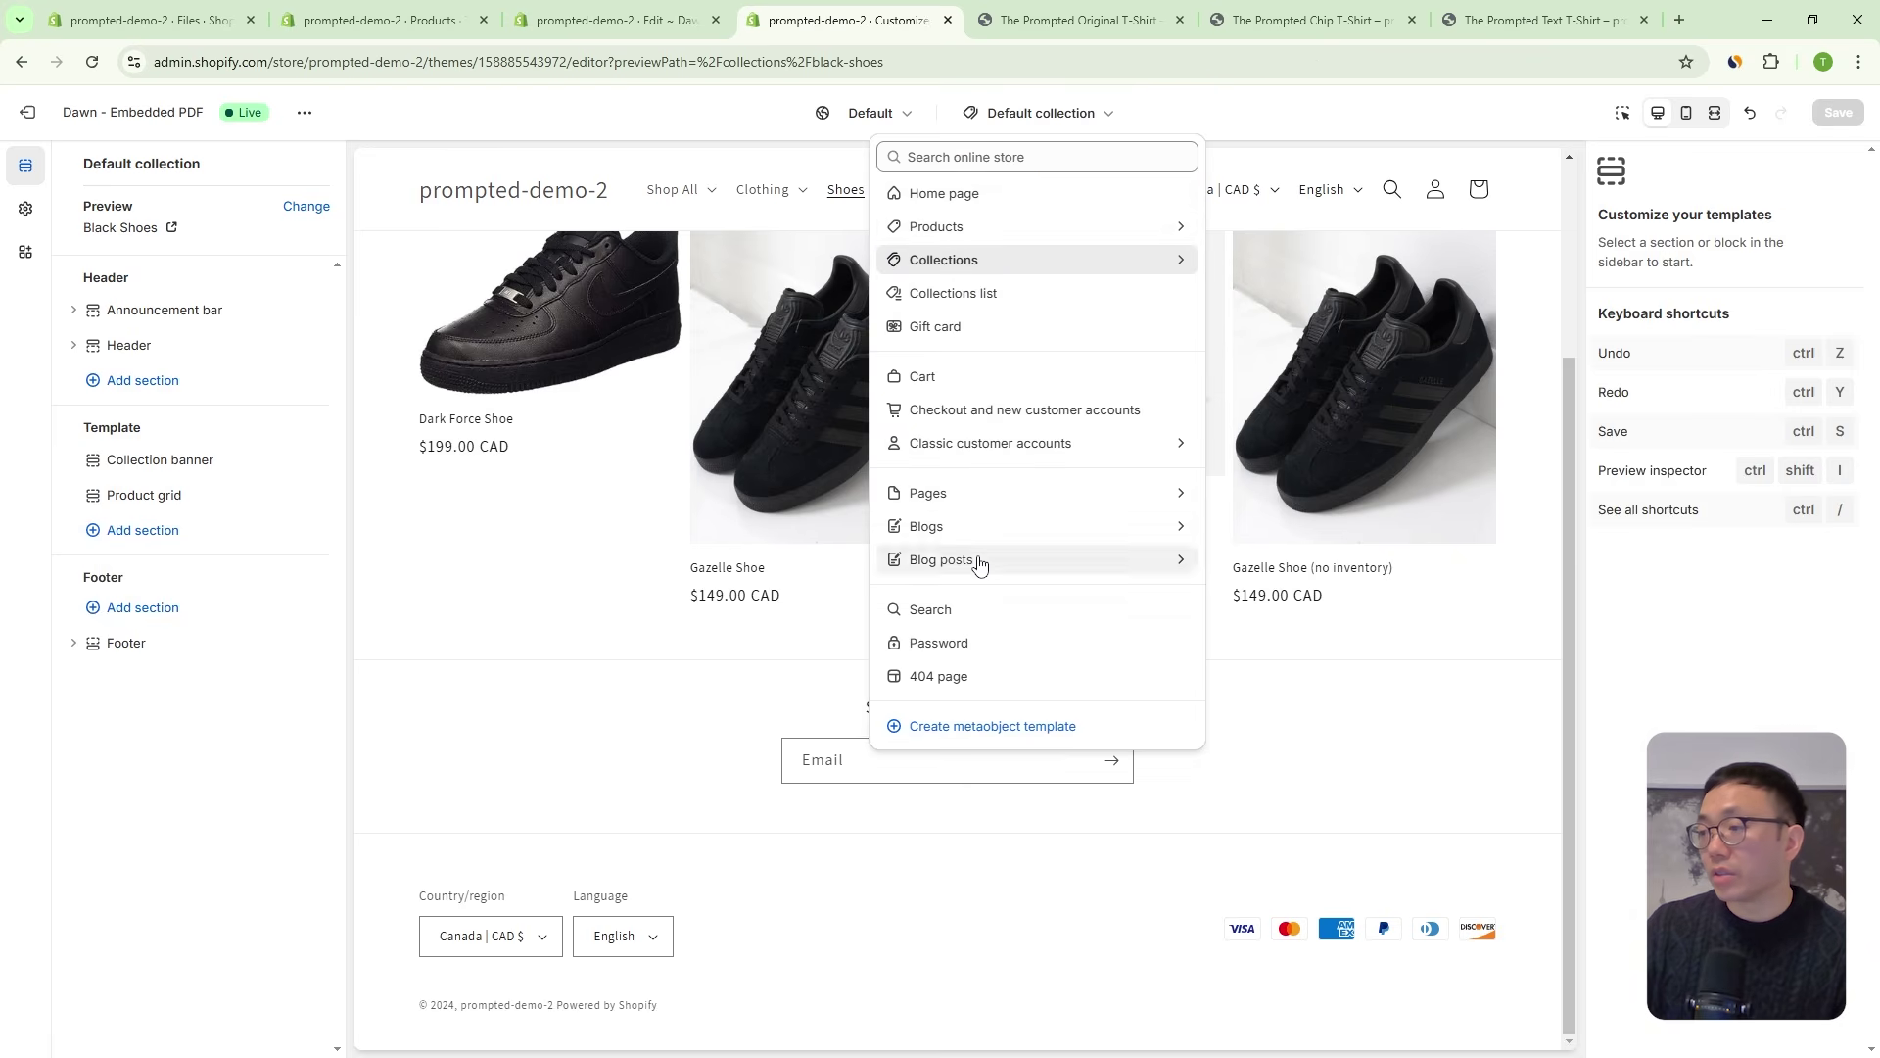
{"action": "left_click", "coordinate": [994, 493]}
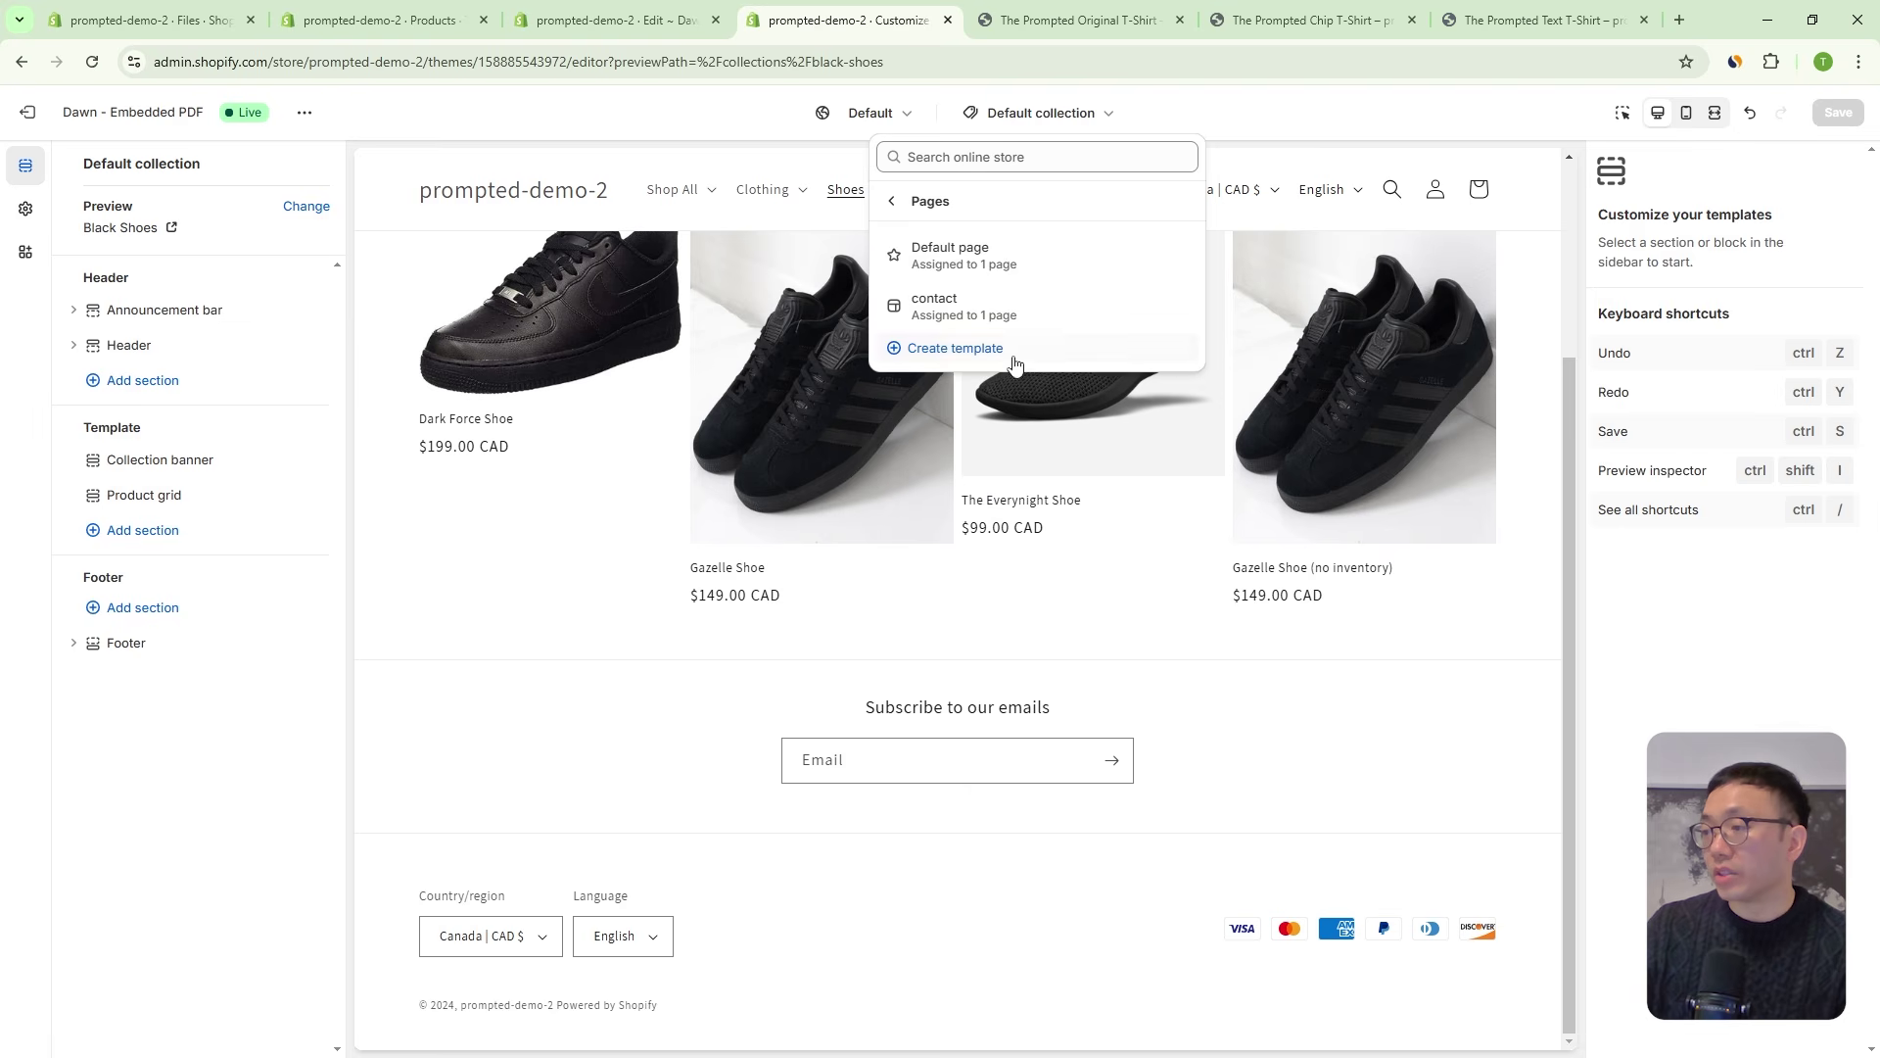
{"action": "left_click", "coordinate": [994, 256]}
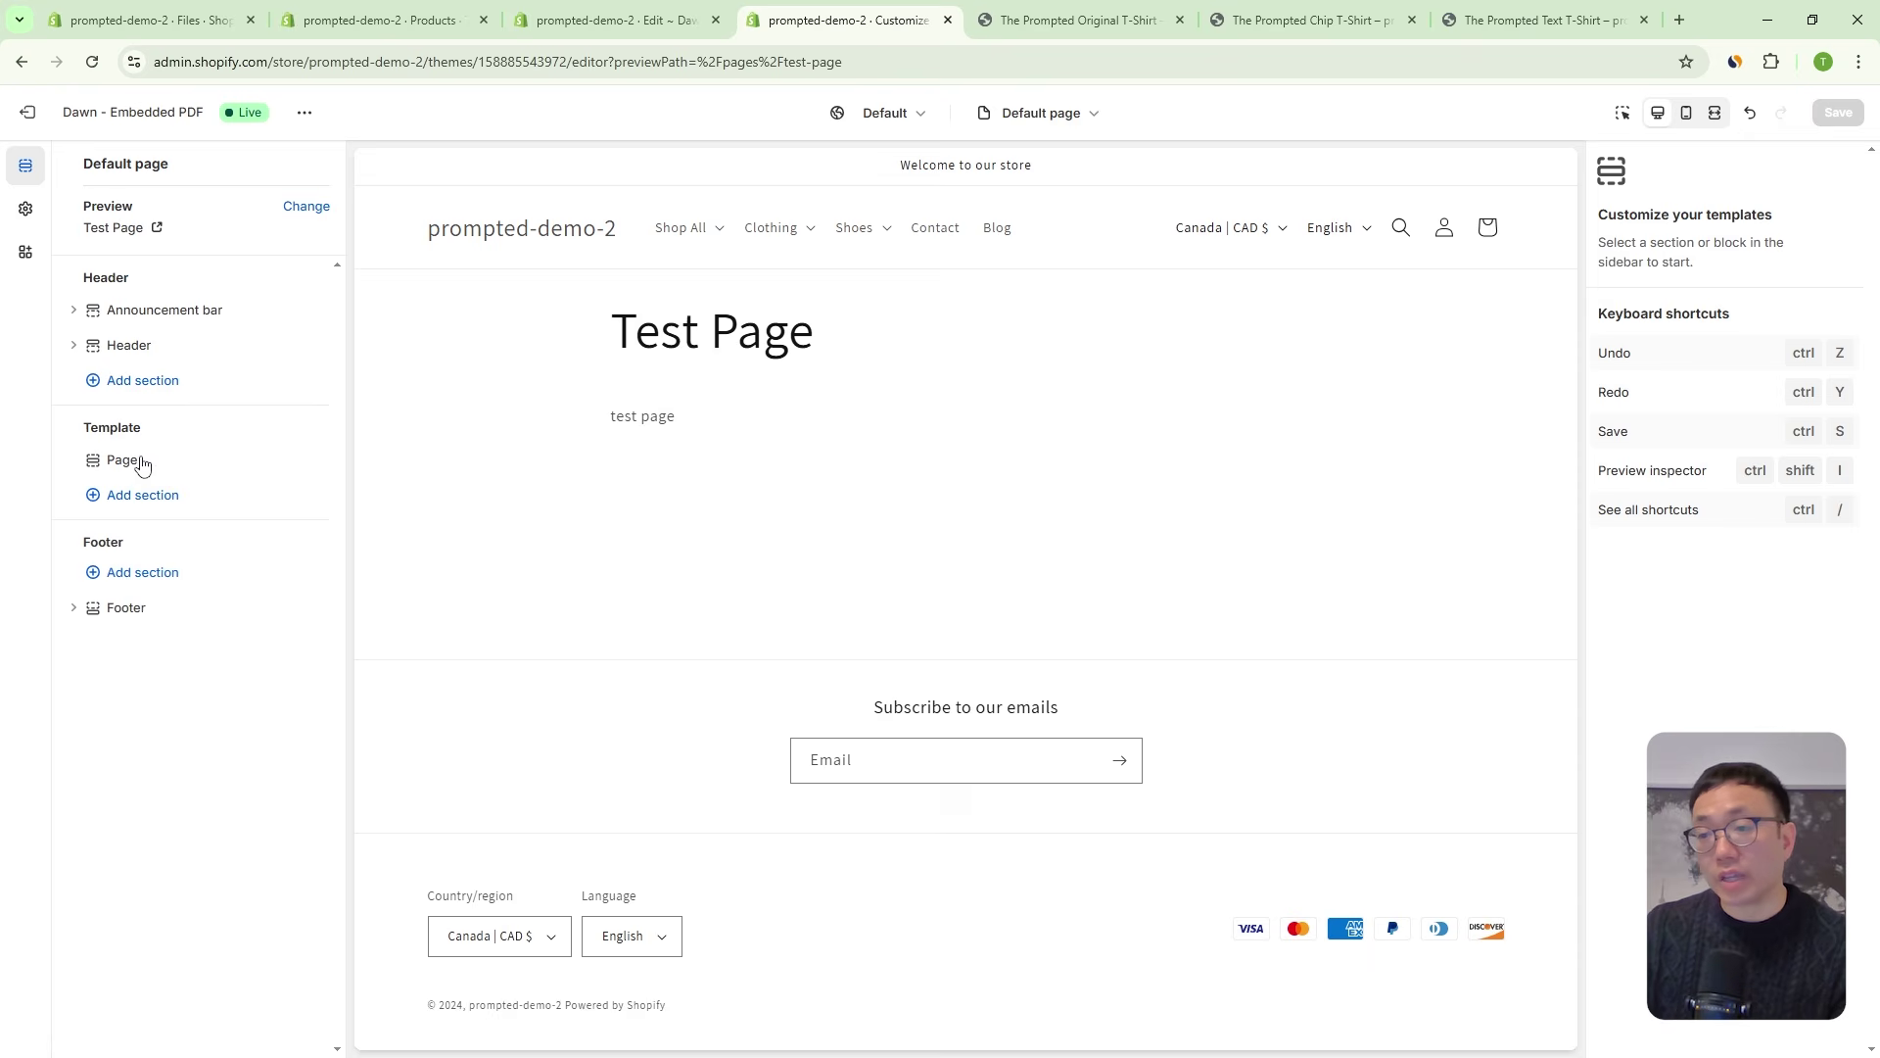
Add a PDF File Viewer section below the Page section in the Default page template.
{"action": "left_click", "coordinate": [145, 496]}
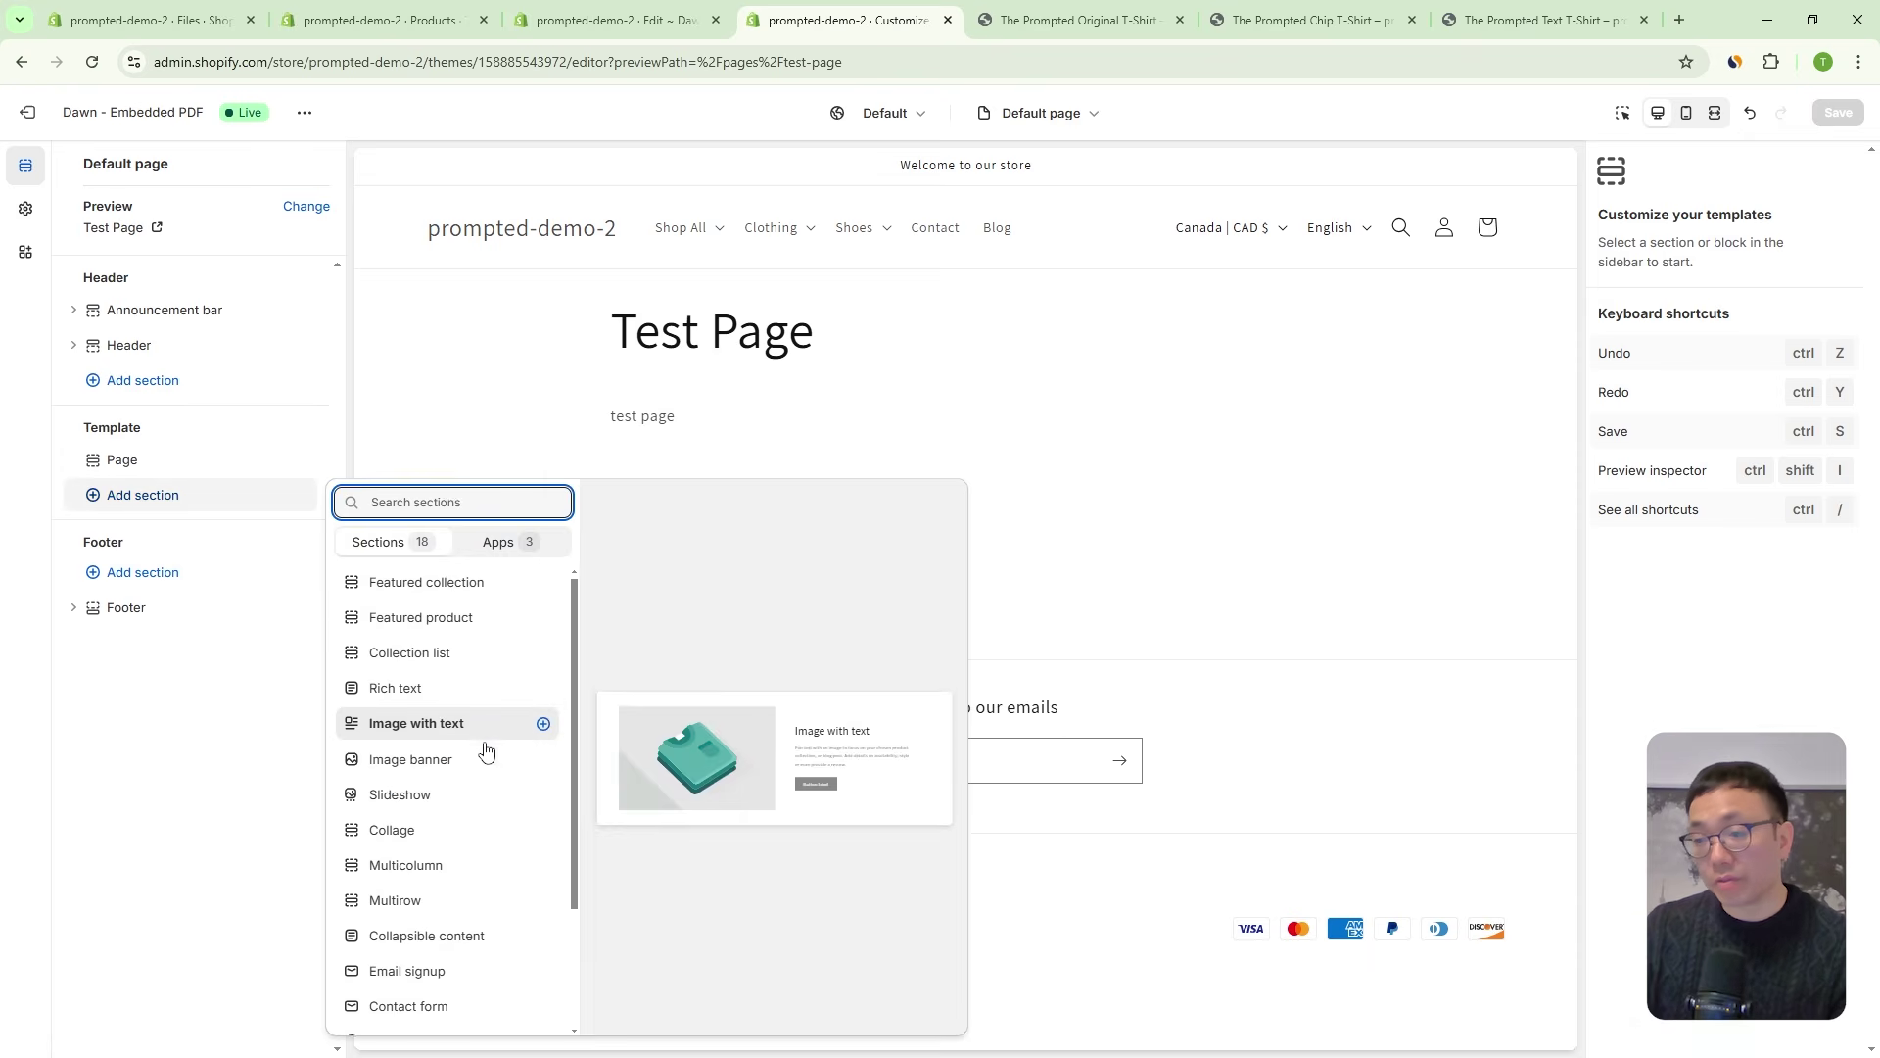
{"action": "scroll", "coordinate": [460, 882], "scroll_direction": "down", "scroll_amount": 3}
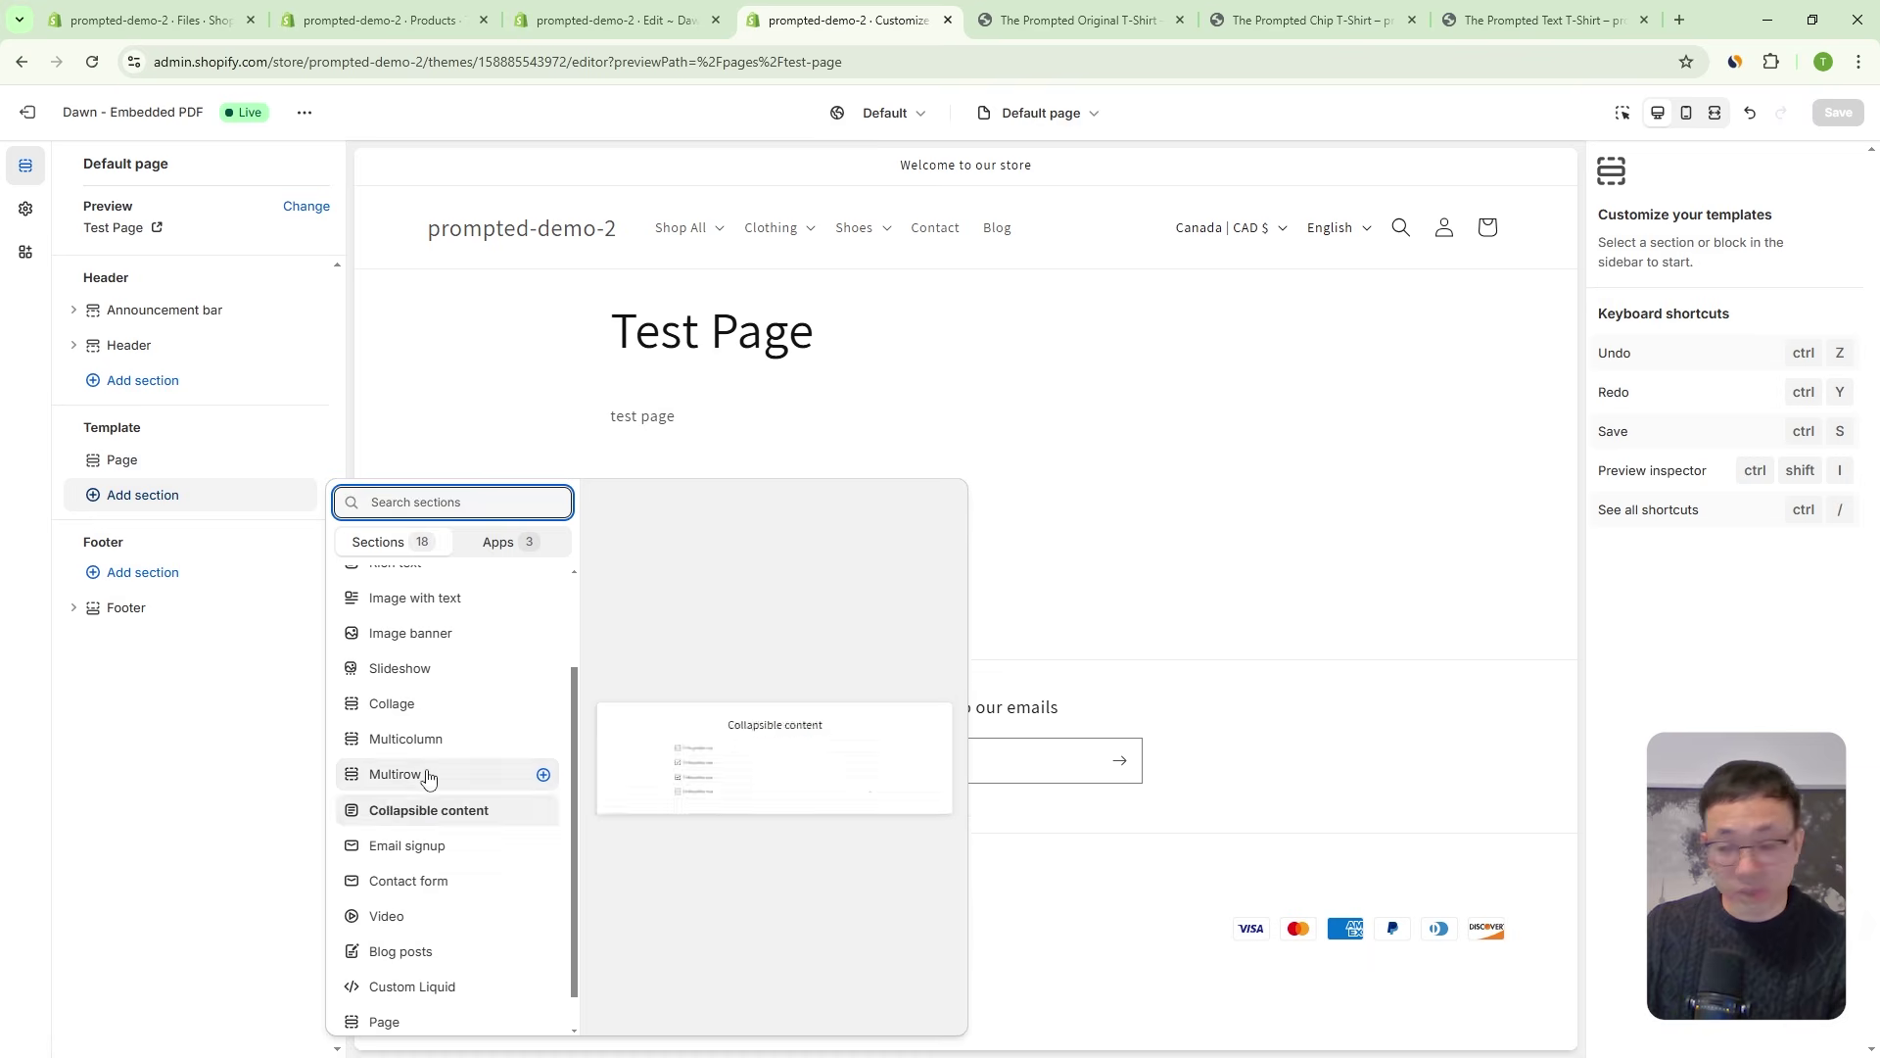
{"action": "scroll", "coordinate": [537, 686], "scroll_direction": "up", "scroll_amount": 2}
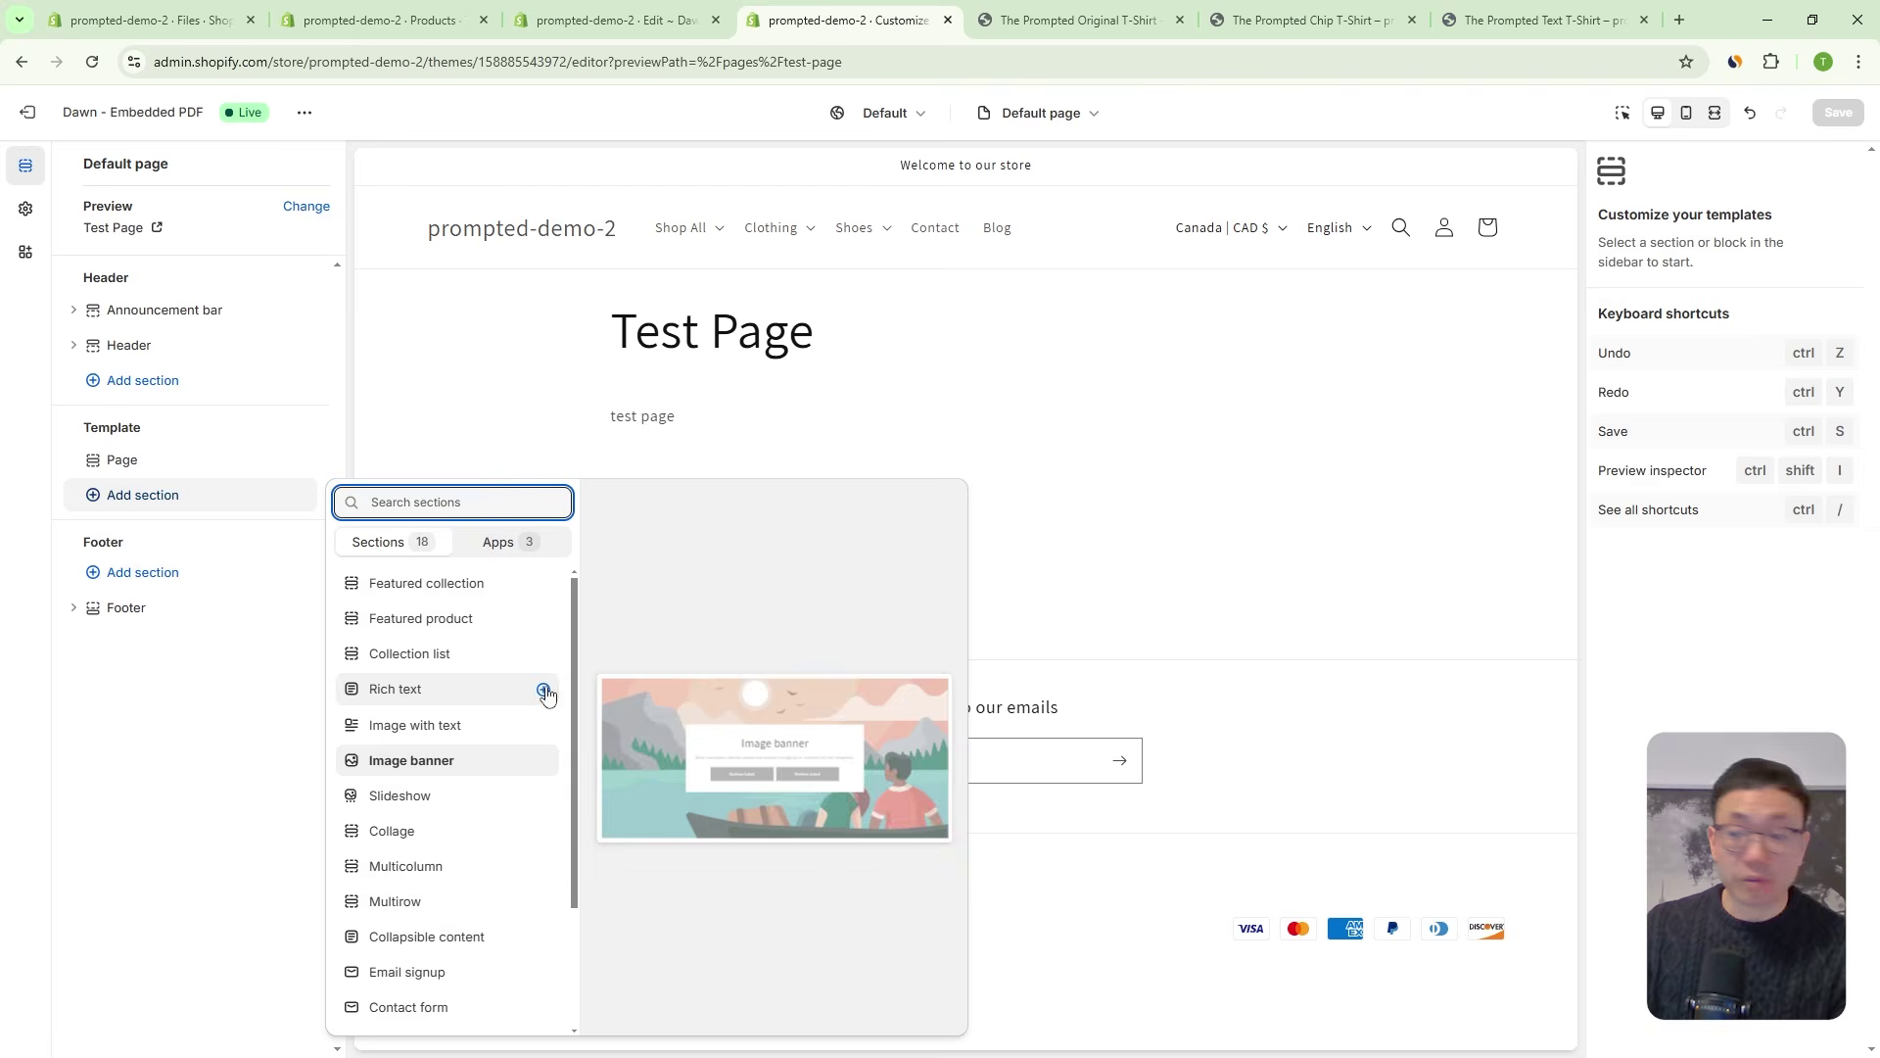
{"action": "scroll", "coordinate": [444, 774], "scroll_direction": "down", "scroll_amount": 1}
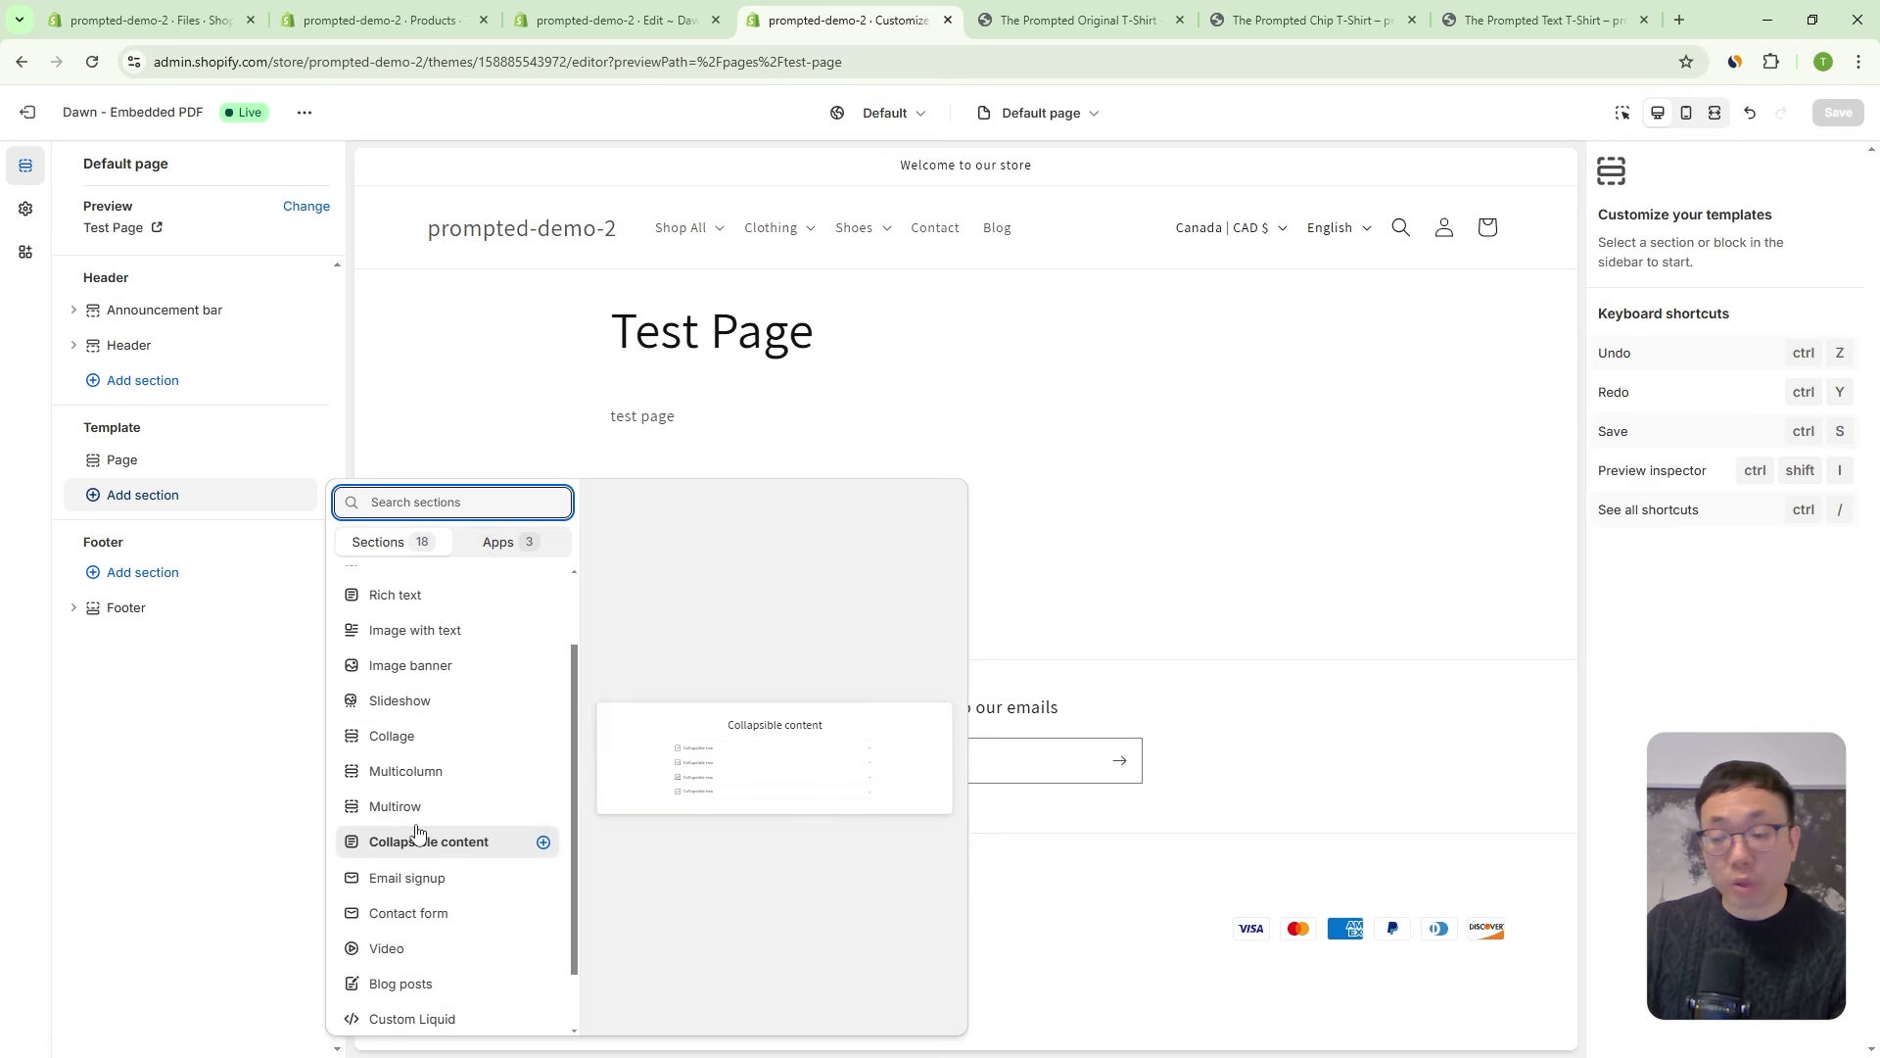
{"action": "scroll", "coordinate": [431, 965], "scroll_direction": "down", "scroll_amount": 1}
{"action": "scroll", "coordinate": [431, 968], "scroll_direction": "down", "scroll_amount": 1}
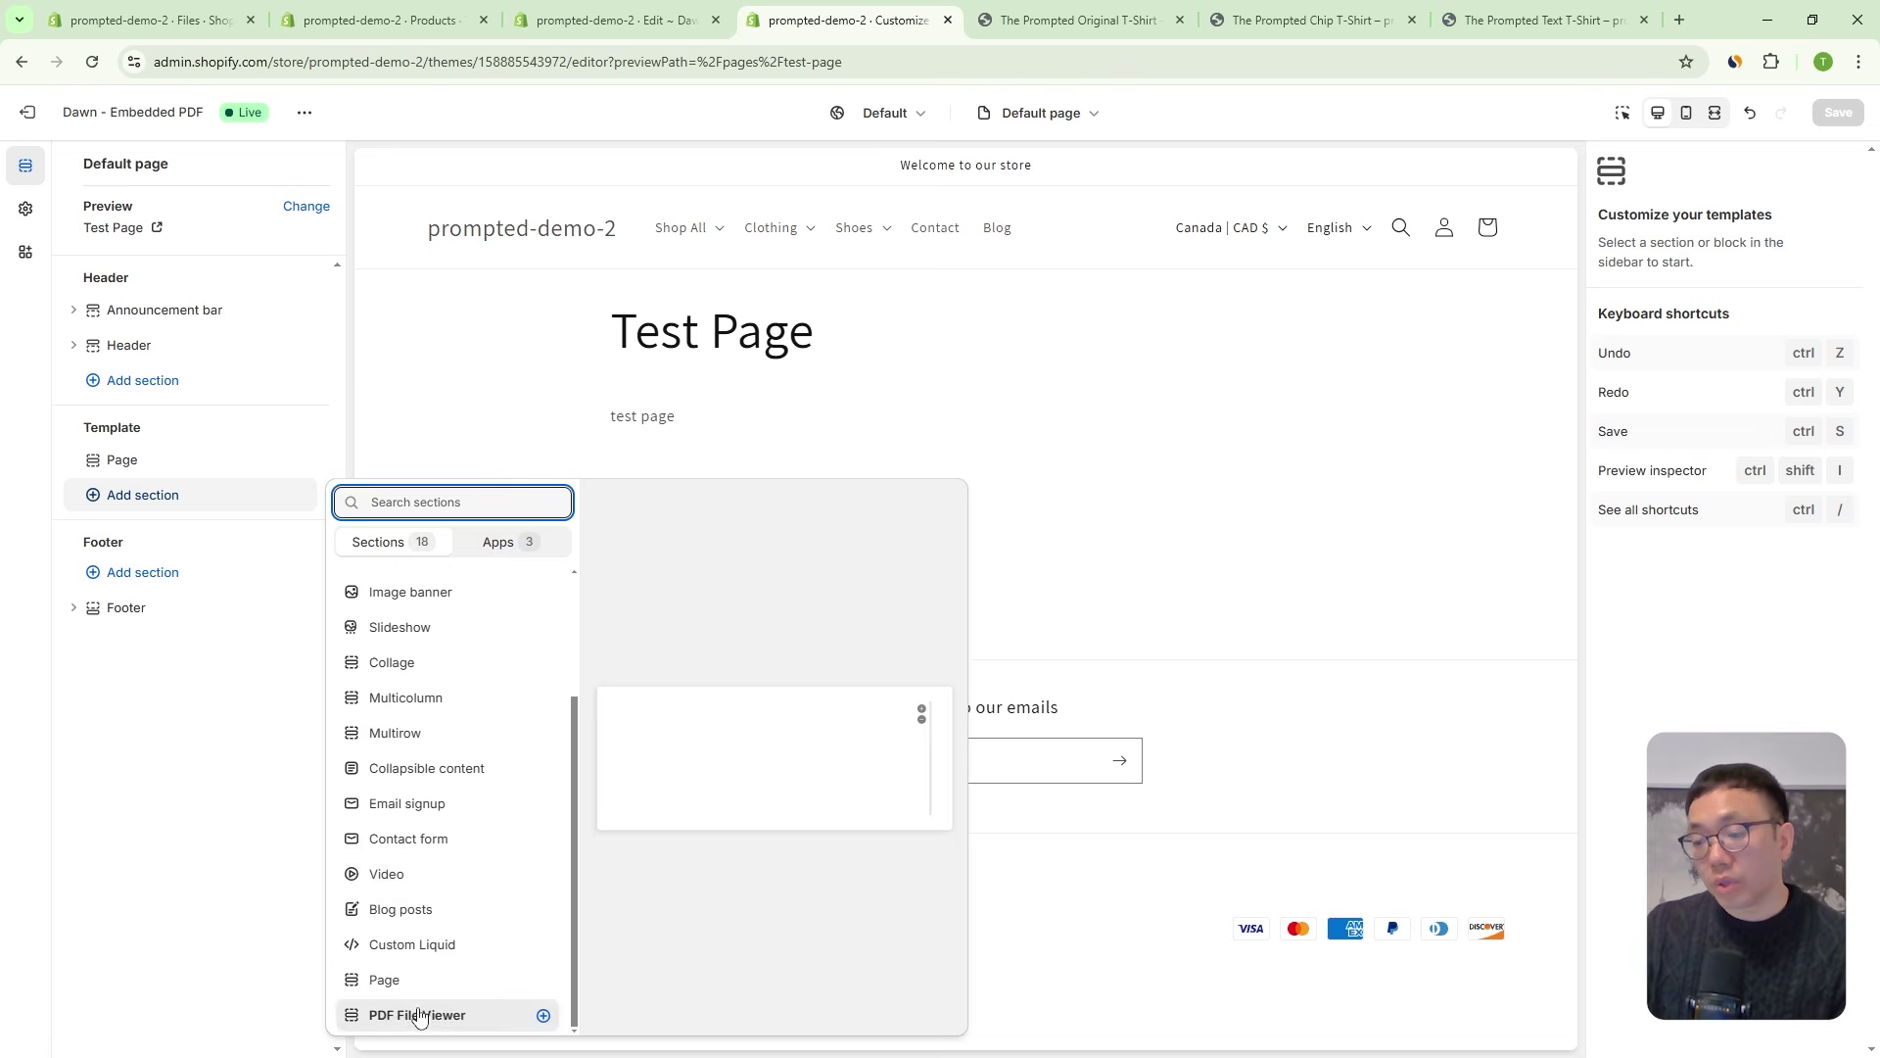
{"action": "left_click", "coordinate": [417, 1016]}
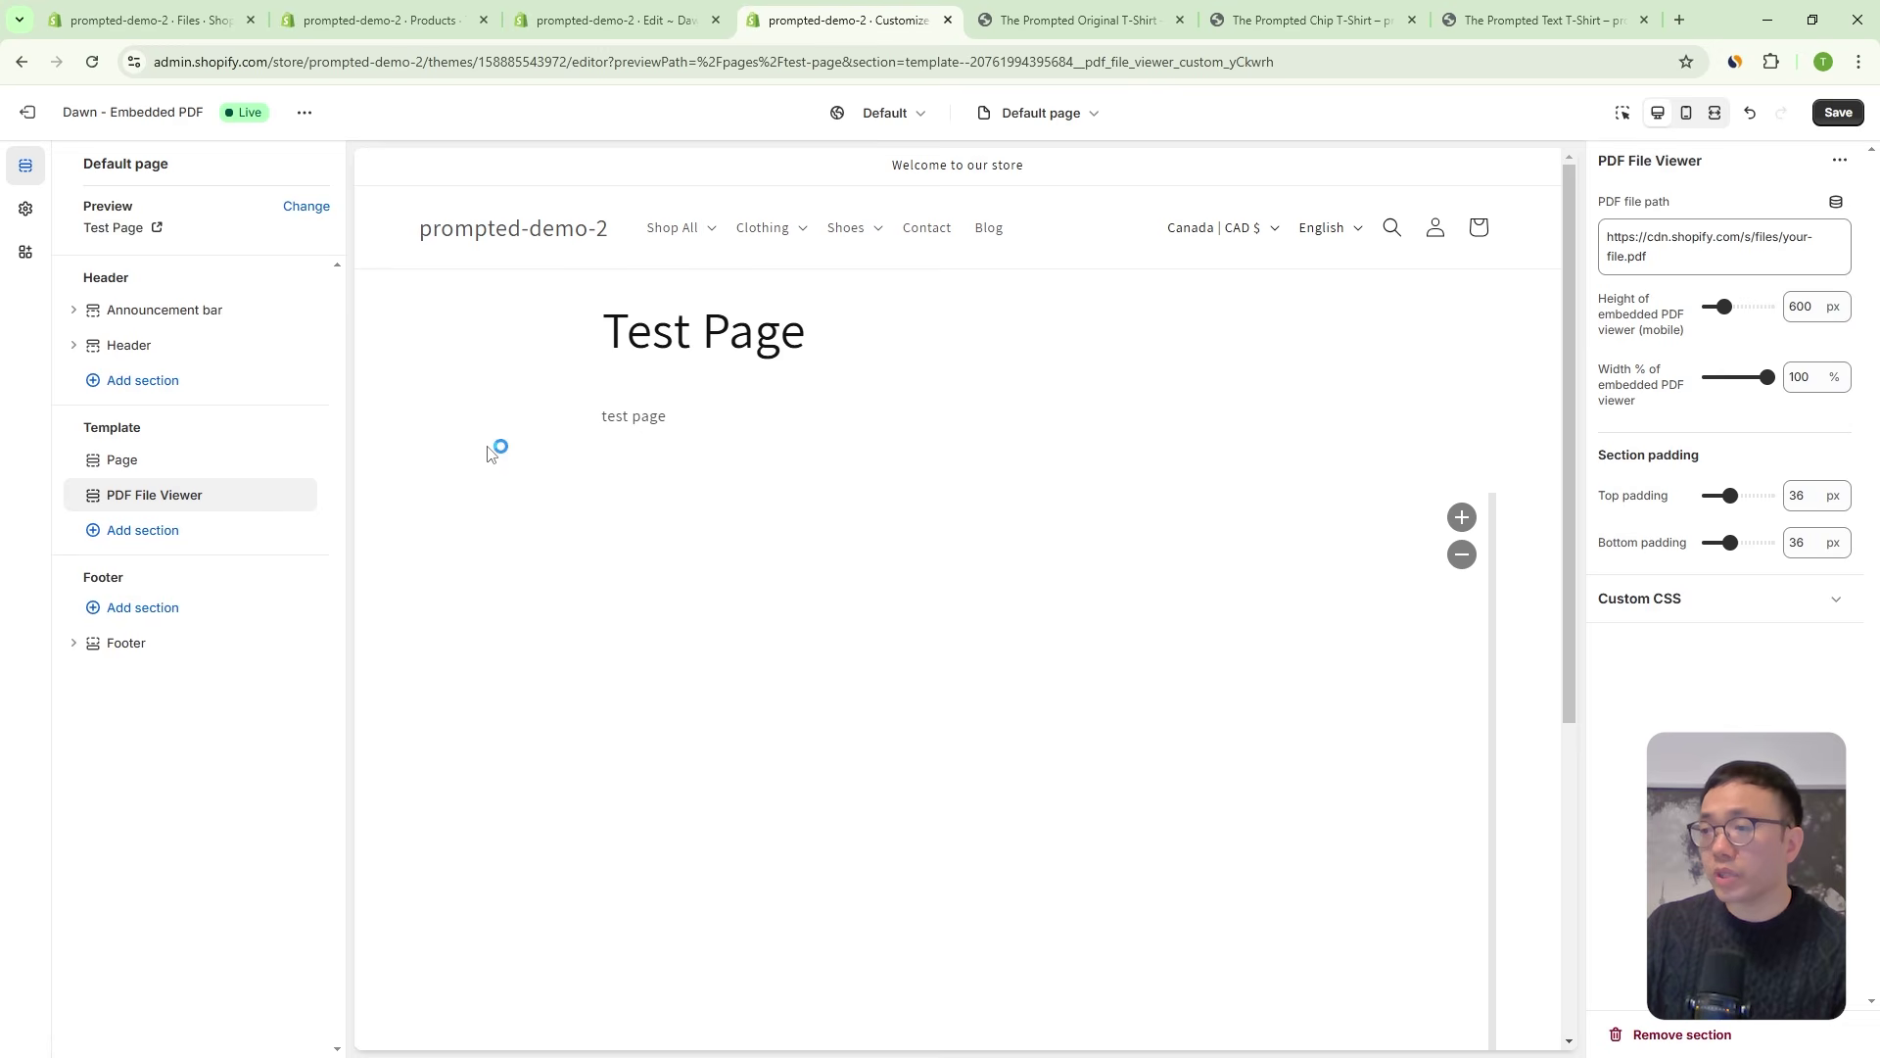
Remove the PDF File Viewer section from the Default page template and switch the theme editor to the Default product template.
{"action": "left_click", "coordinate": [277, 495]}
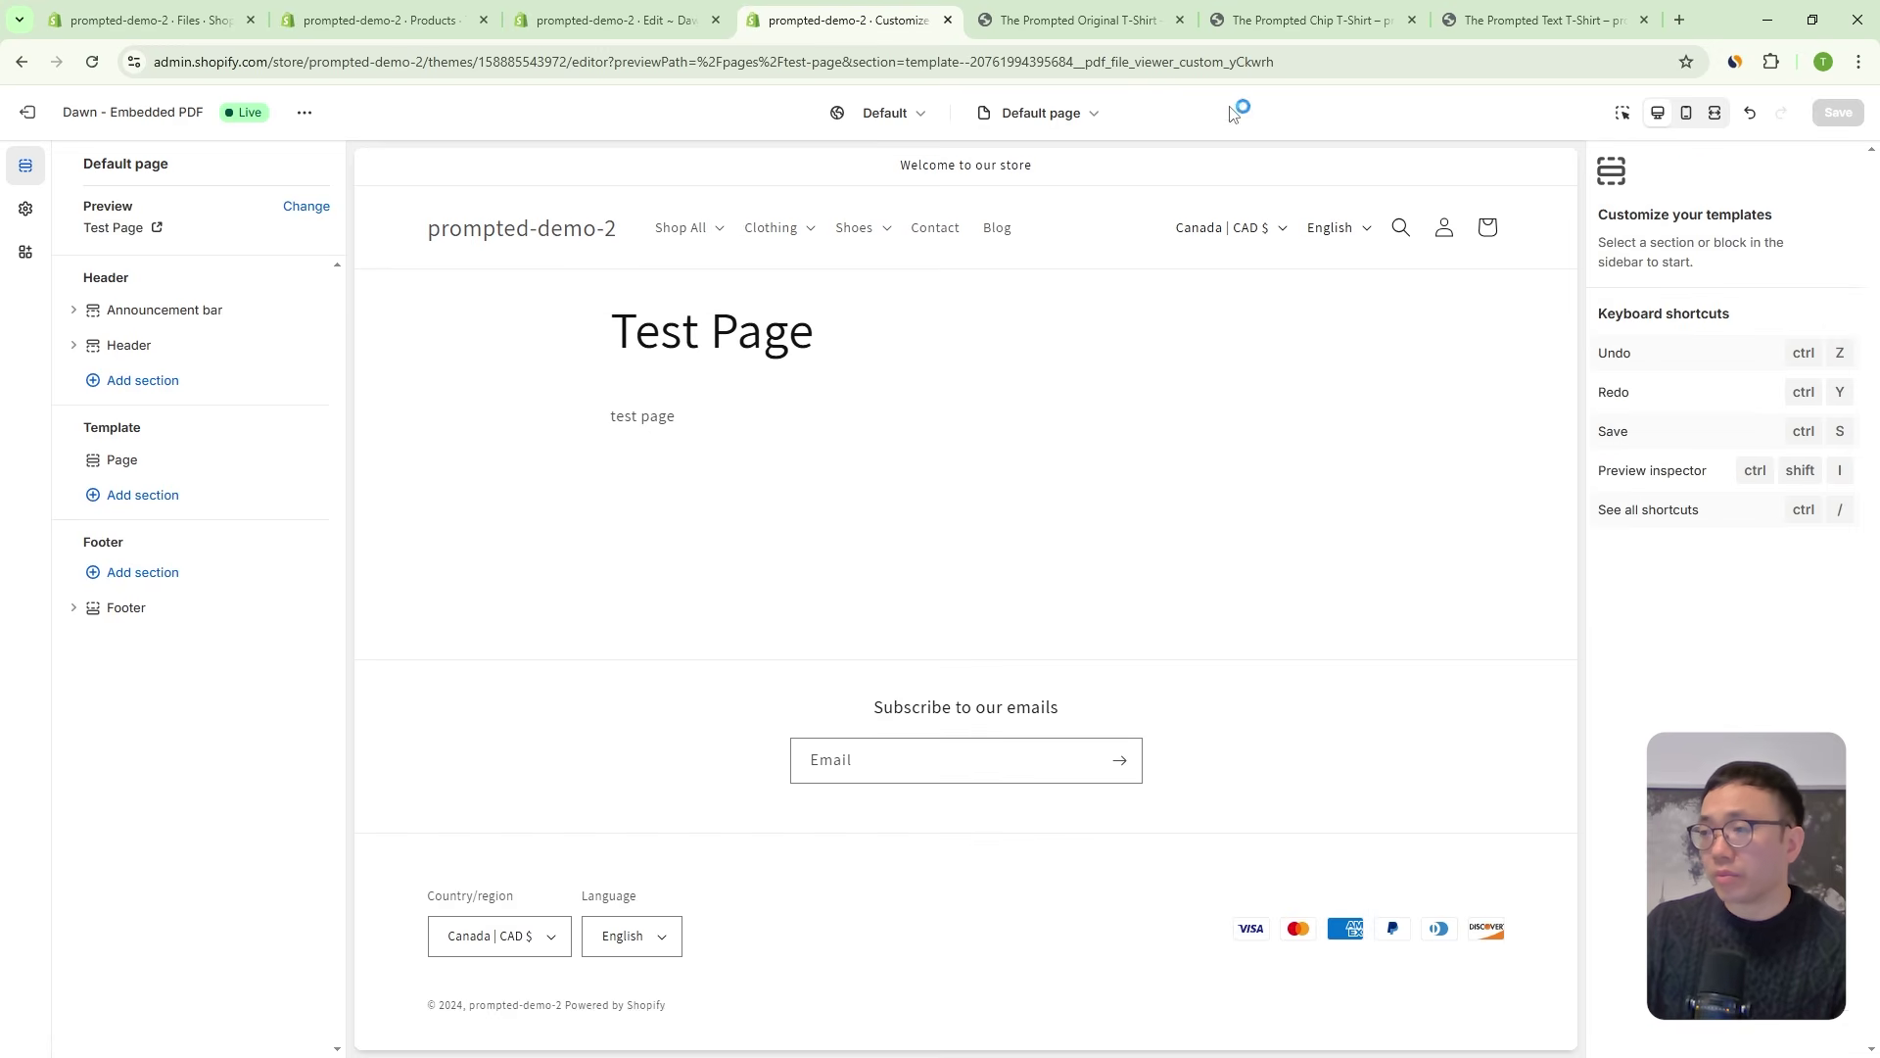
{"action": "left_click", "coordinate": [1097, 113]}
{"action": "left_click", "coordinate": [1028, 225]}
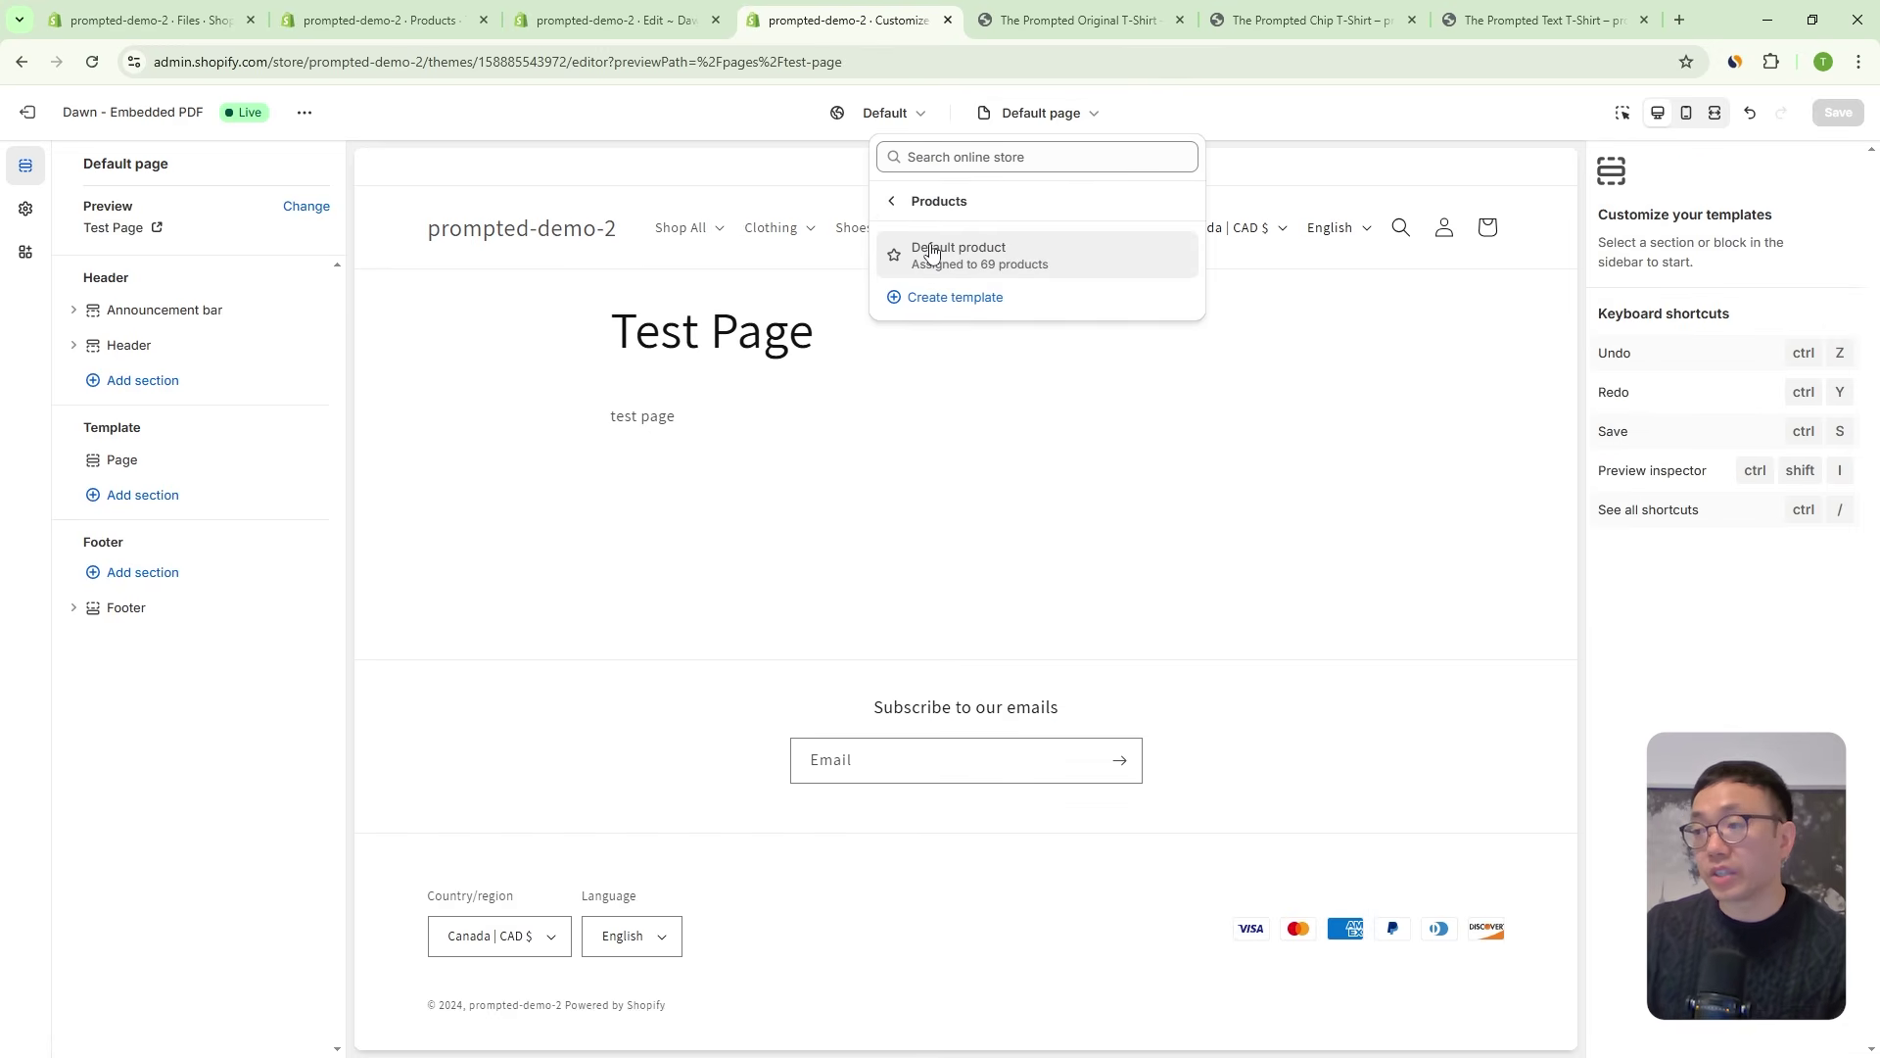
{"action": "left_click", "coordinate": [712, 233]}
{"action": "left_click", "coordinate": [1018, 125]}
{"action": "left_click", "coordinate": [1016, 121]}
{"action": "left_click", "coordinate": [978, 240]}
{"action": "left_click", "coordinate": [955, 260]}
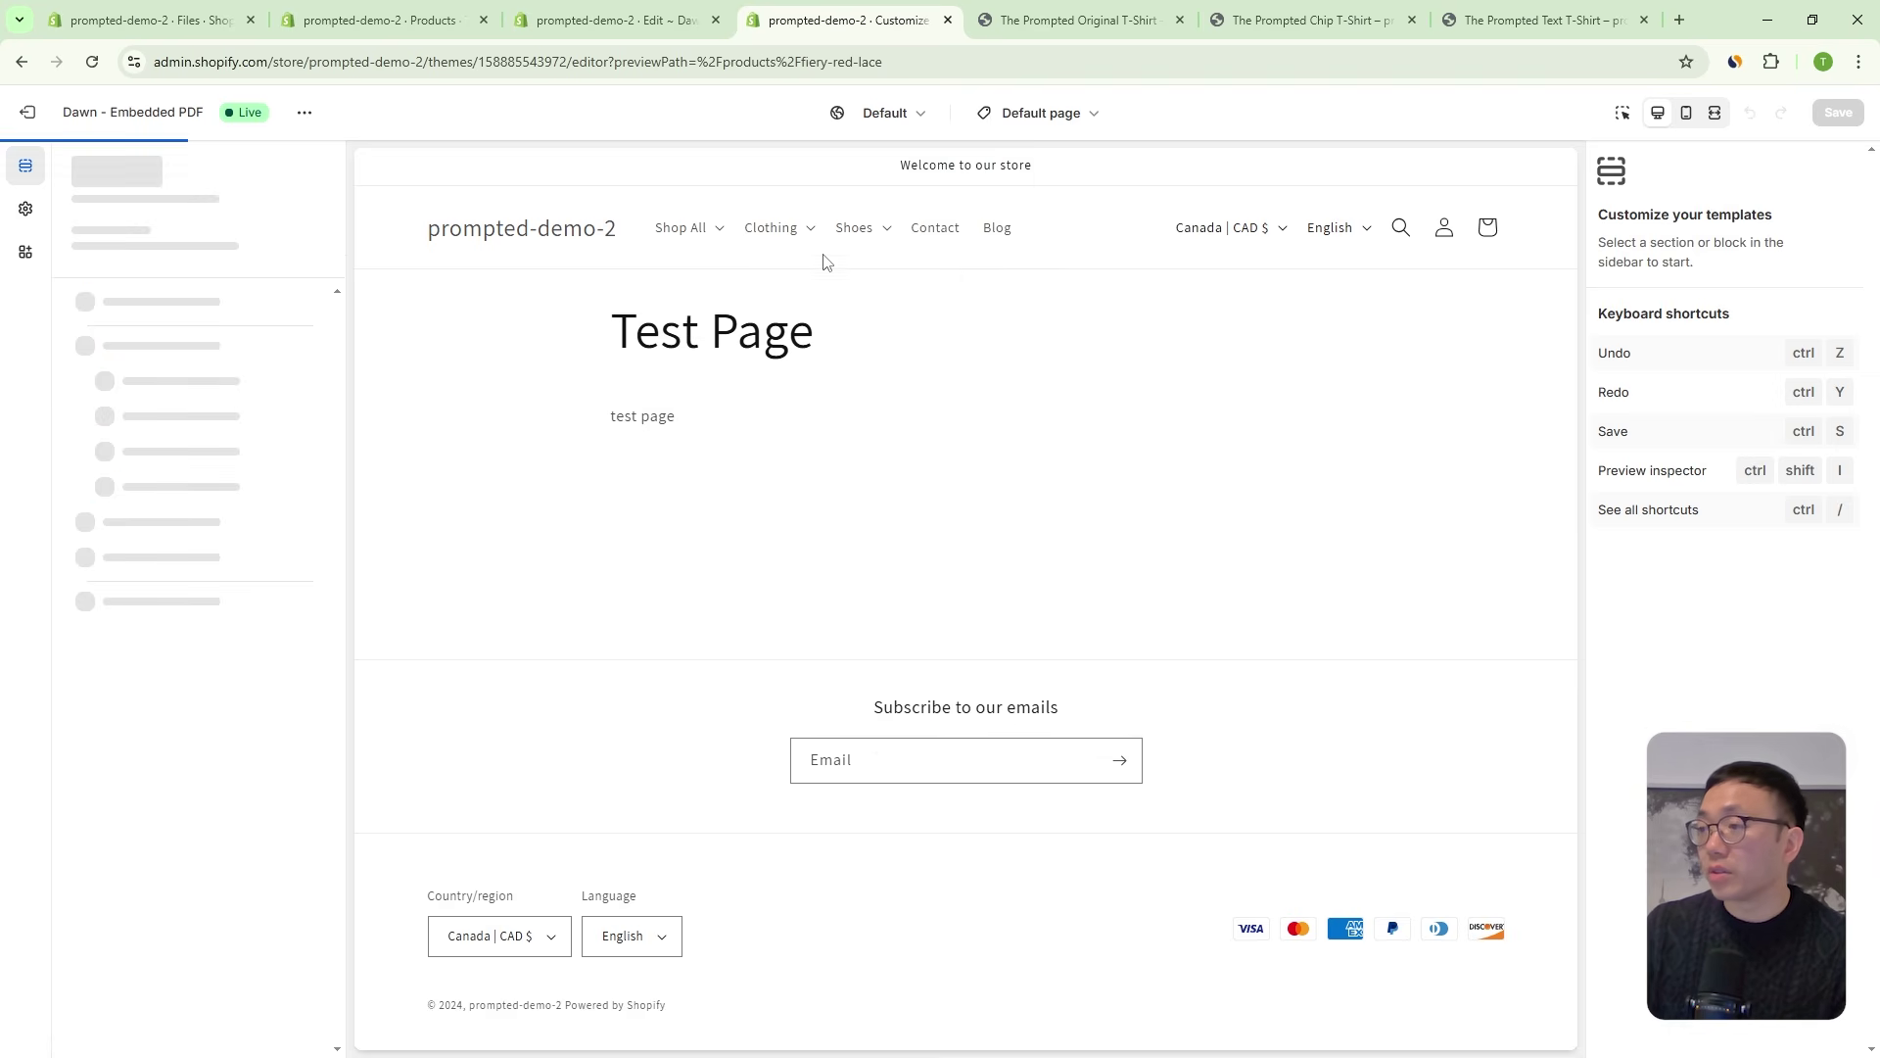
Preview The Prompted Original T-Shirt from the T-Shirts collection under Clothing.
{"action": "left_click", "coordinate": [762, 235]}
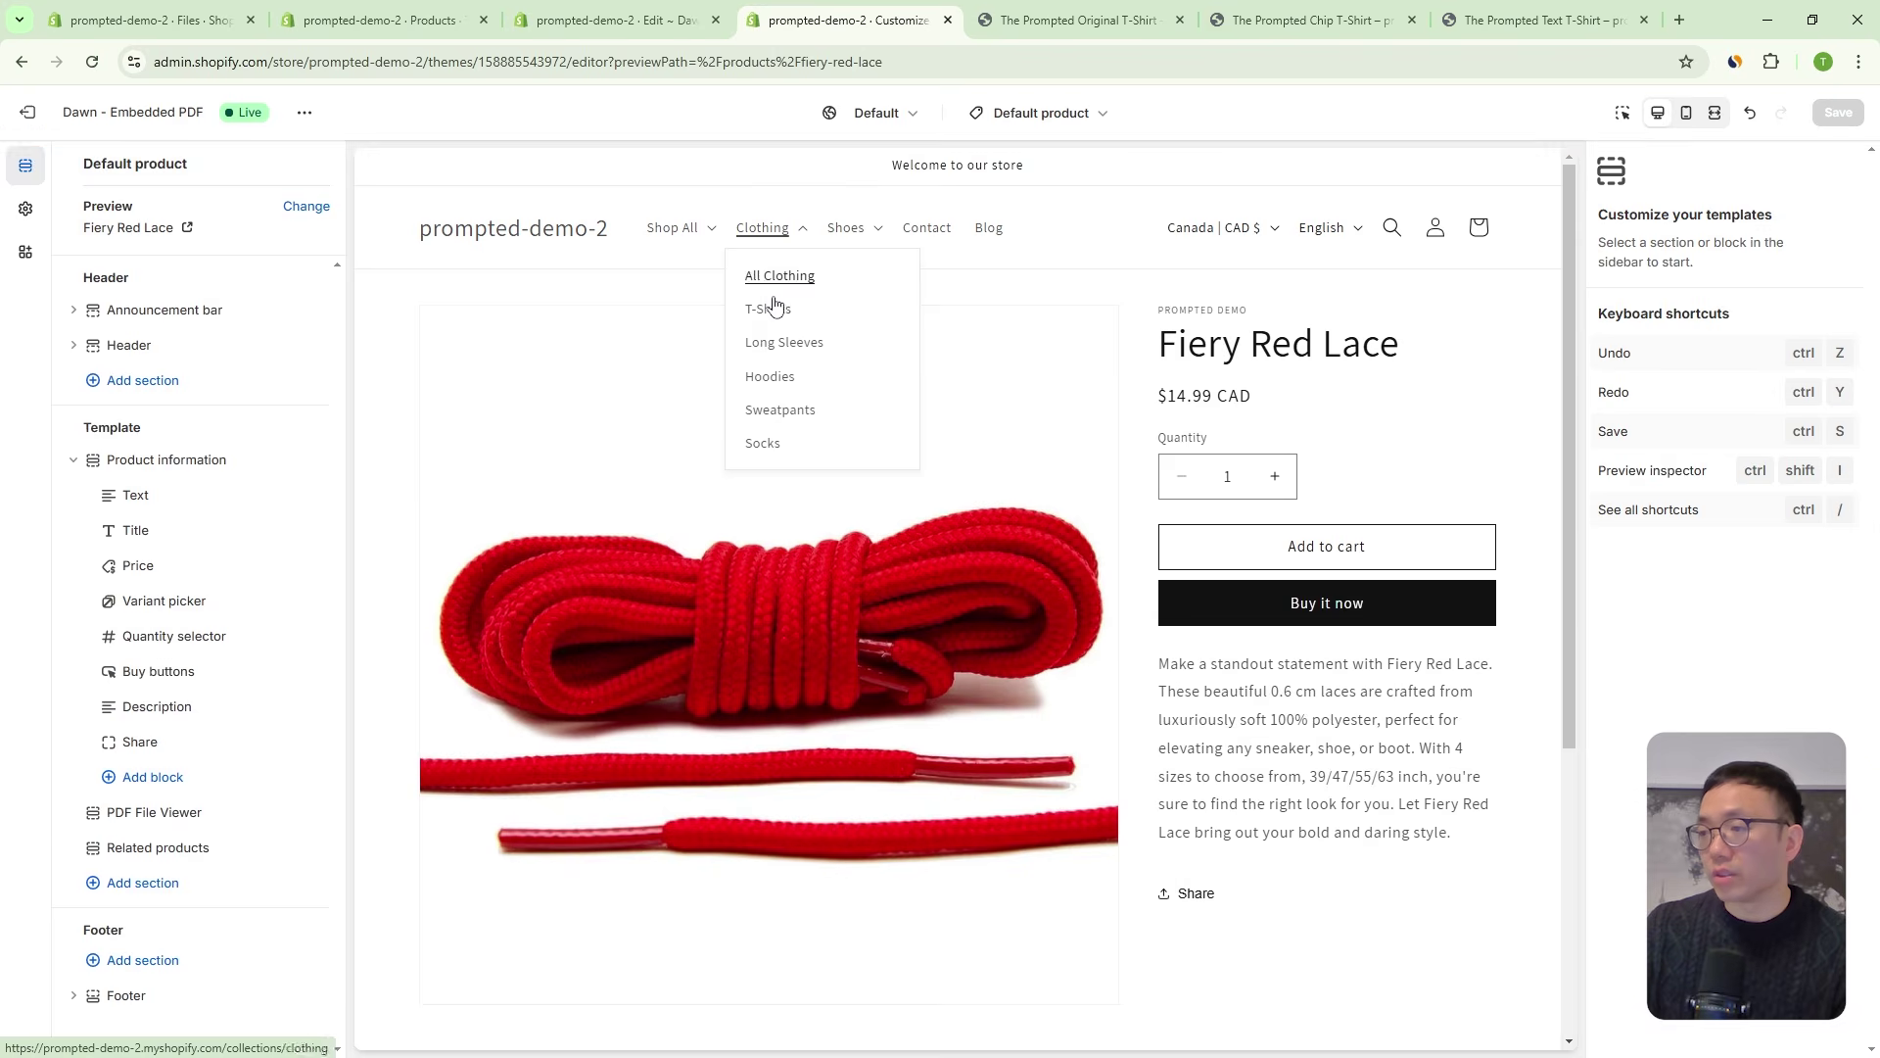
{"action": "left_click", "coordinate": [786, 306]}
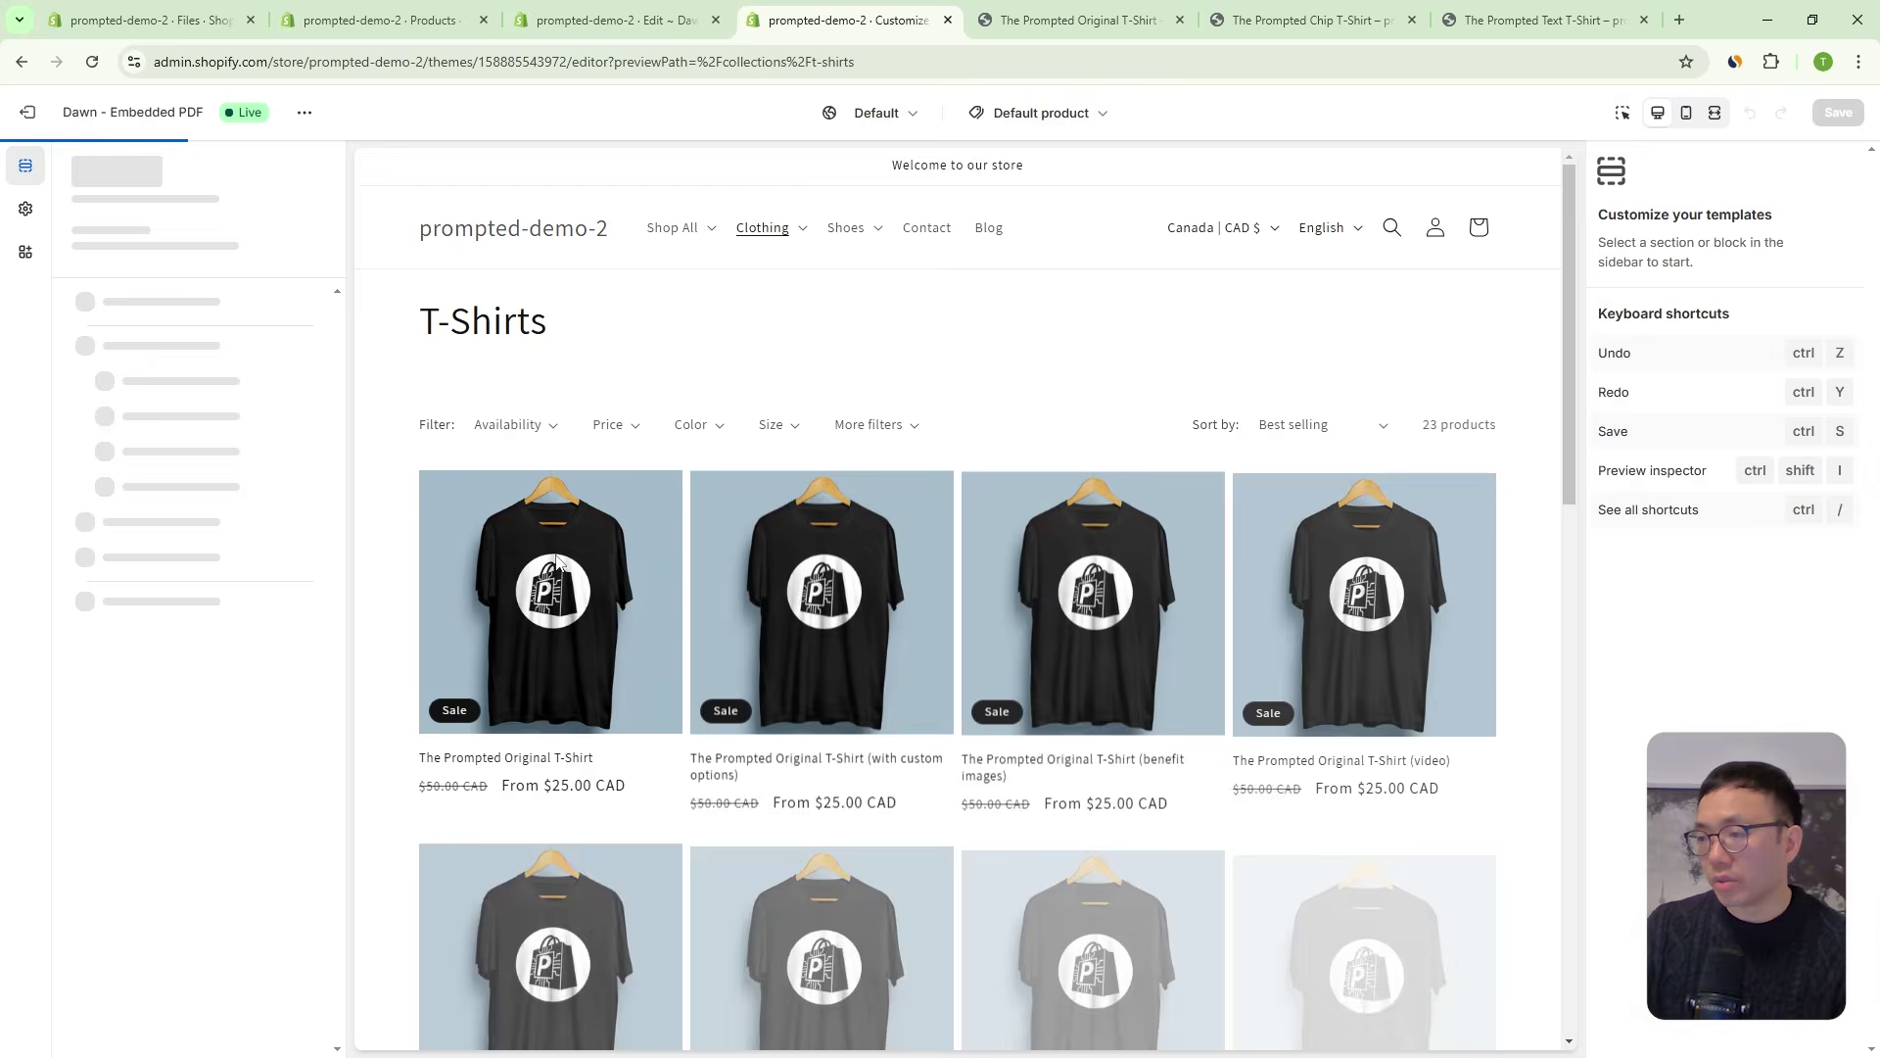
{"action": "left_click", "coordinate": [580, 536]}
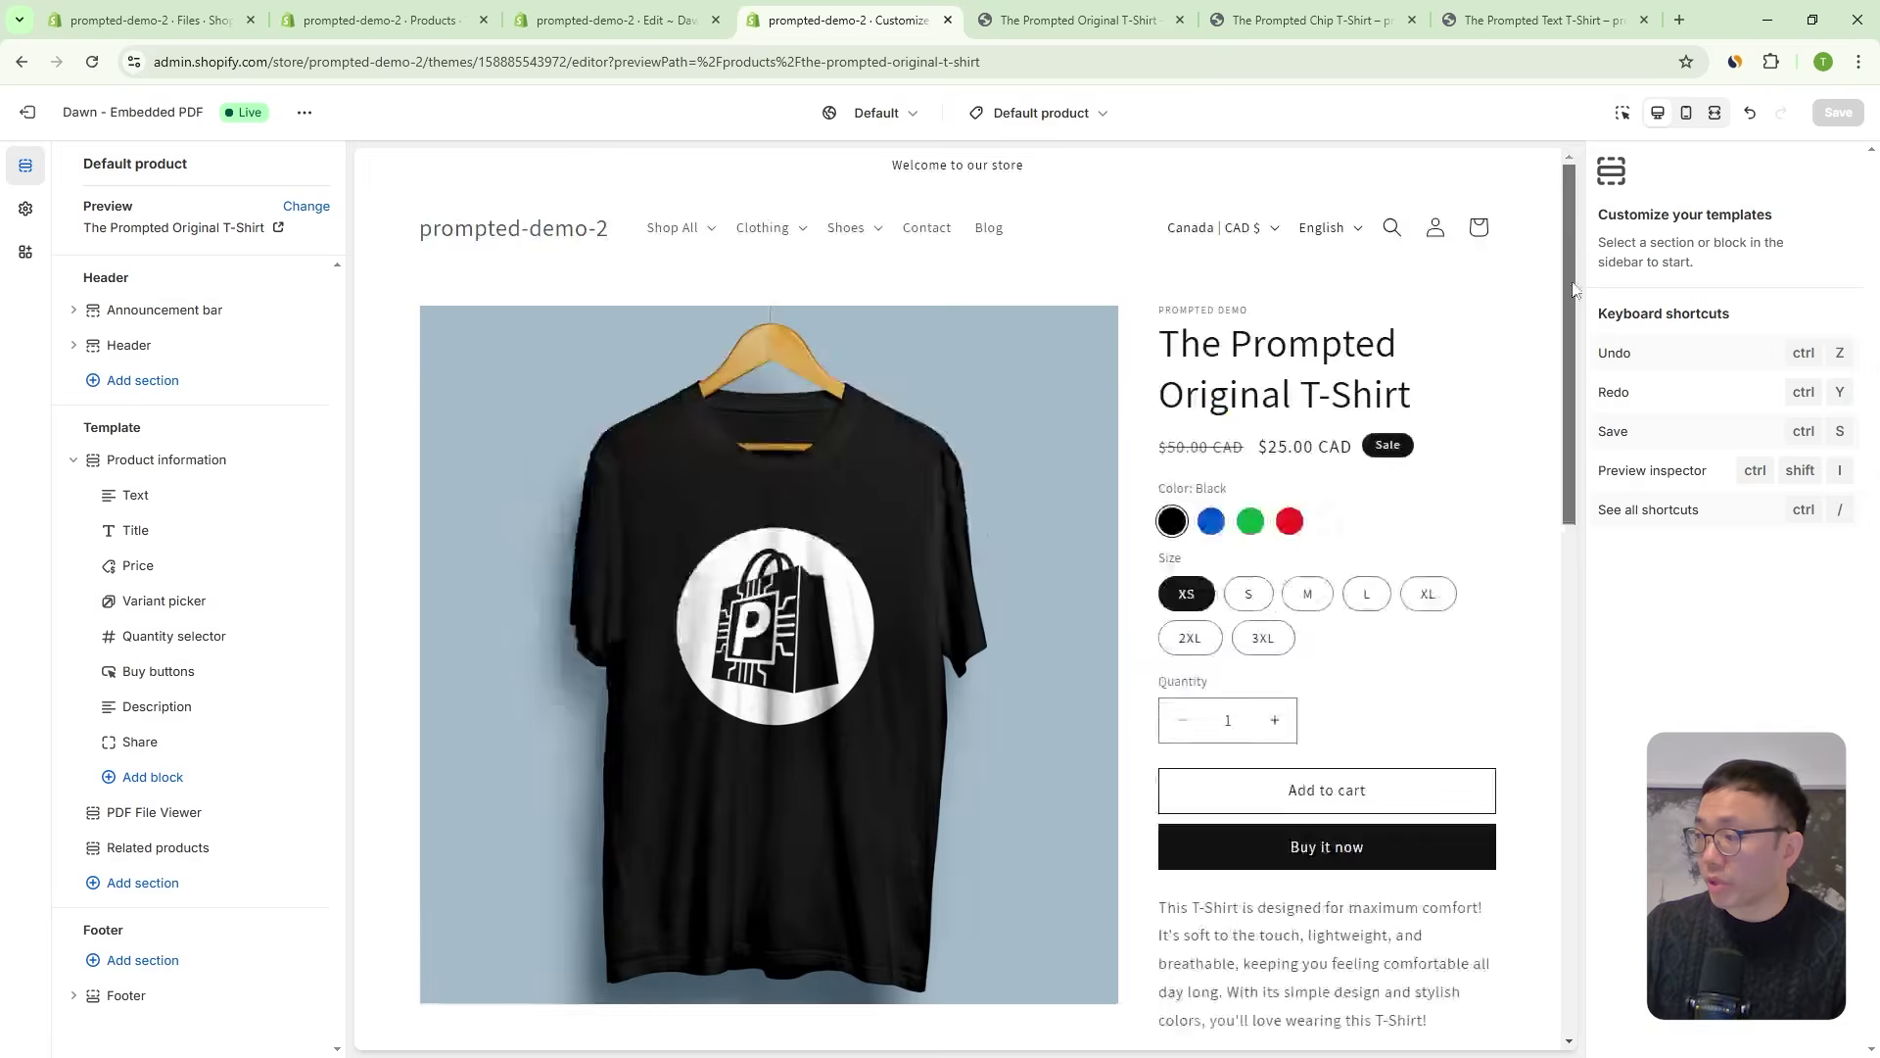
Show the embedded PDF below the product information and open the settings of its PDF File Viewer section.
{"action": "left_click_drag", "start_coordinate": [1573, 289], "coordinate": [1583, 391]}
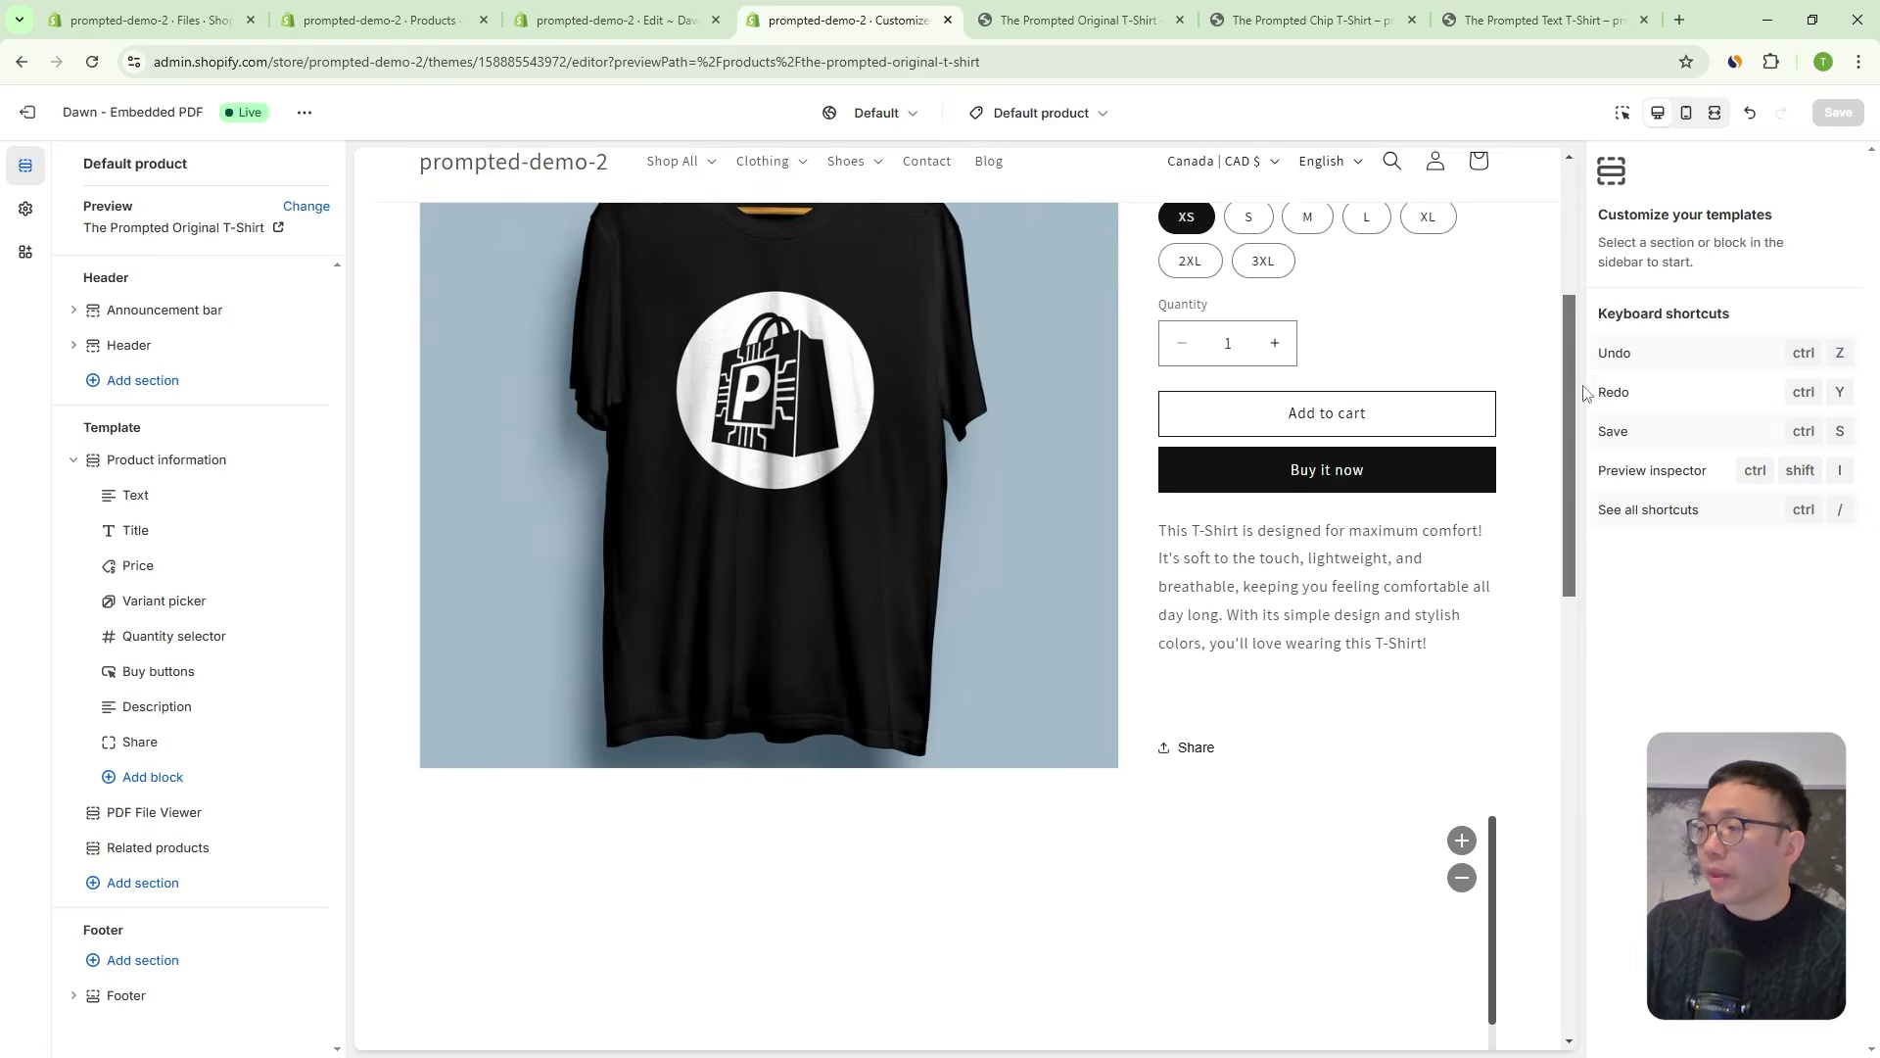
{"action": "left_click", "coordinate": [155, 815]}
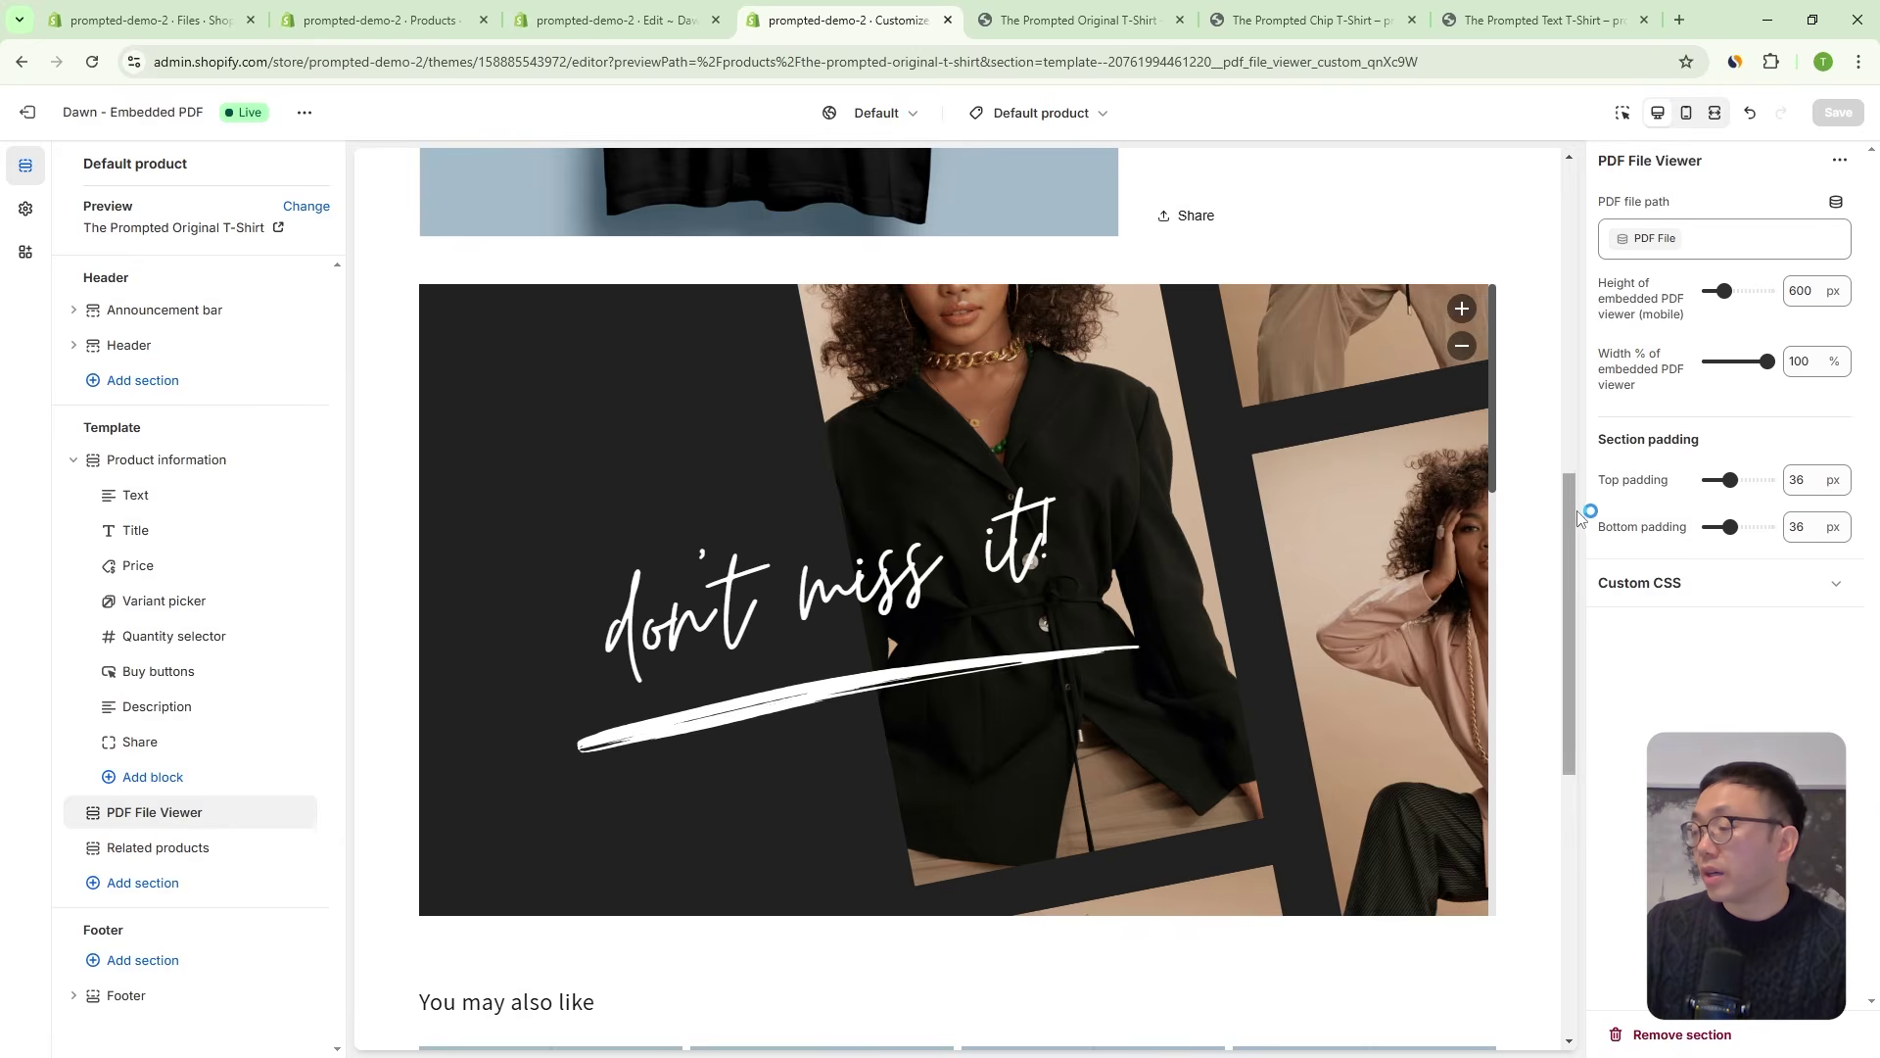
{"action": "left_click_drag", "start_coordinate": [1570, 506], "coordinate": [1574, 516]}
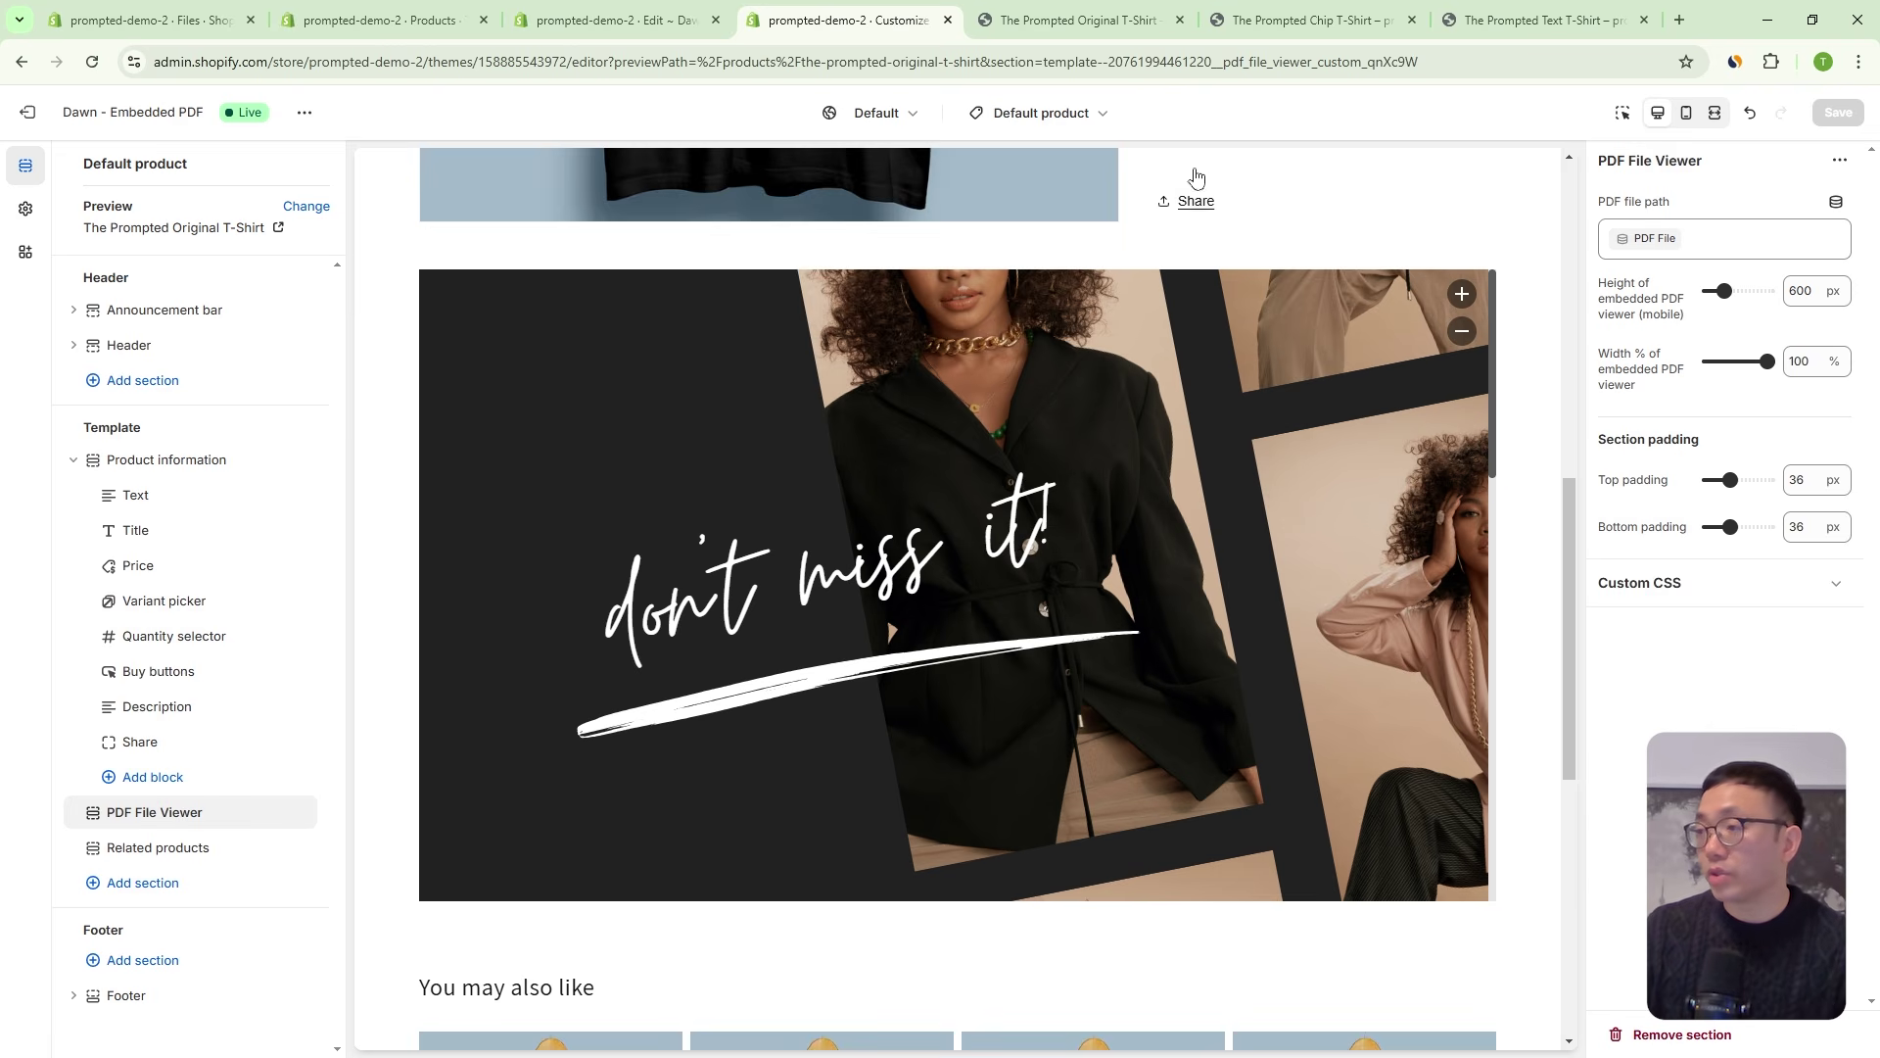
Examine the embedded PDF on the live storefront page of The Prompted Original T-Shirt.
{"action": "left_click", "coordinate": [1067, 19]}
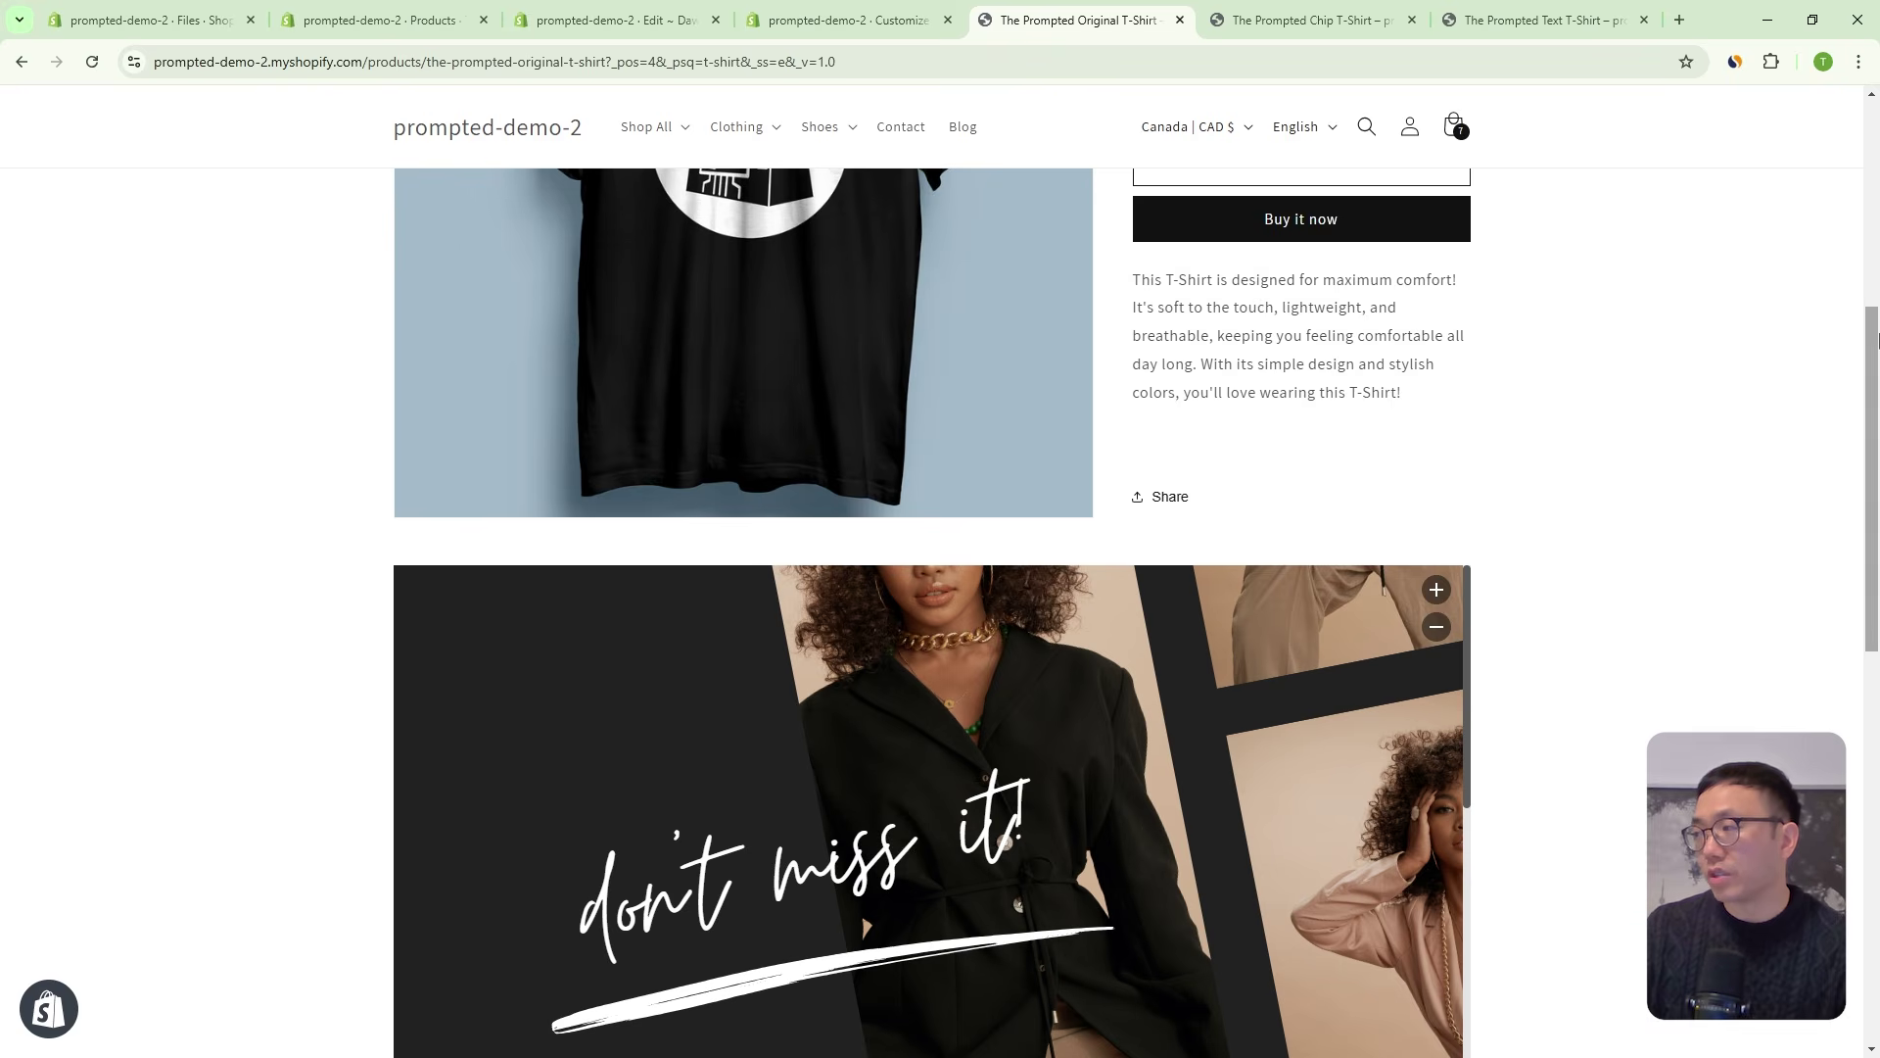
{"action": "scroll", "coordinate": [1351, 499], "scroll_direction": "up", "scroll_amount": 3}
{"action": "scroll", "coordinate": [1195, 530], "scroll_direction": "down", "scroll_amount": 5}
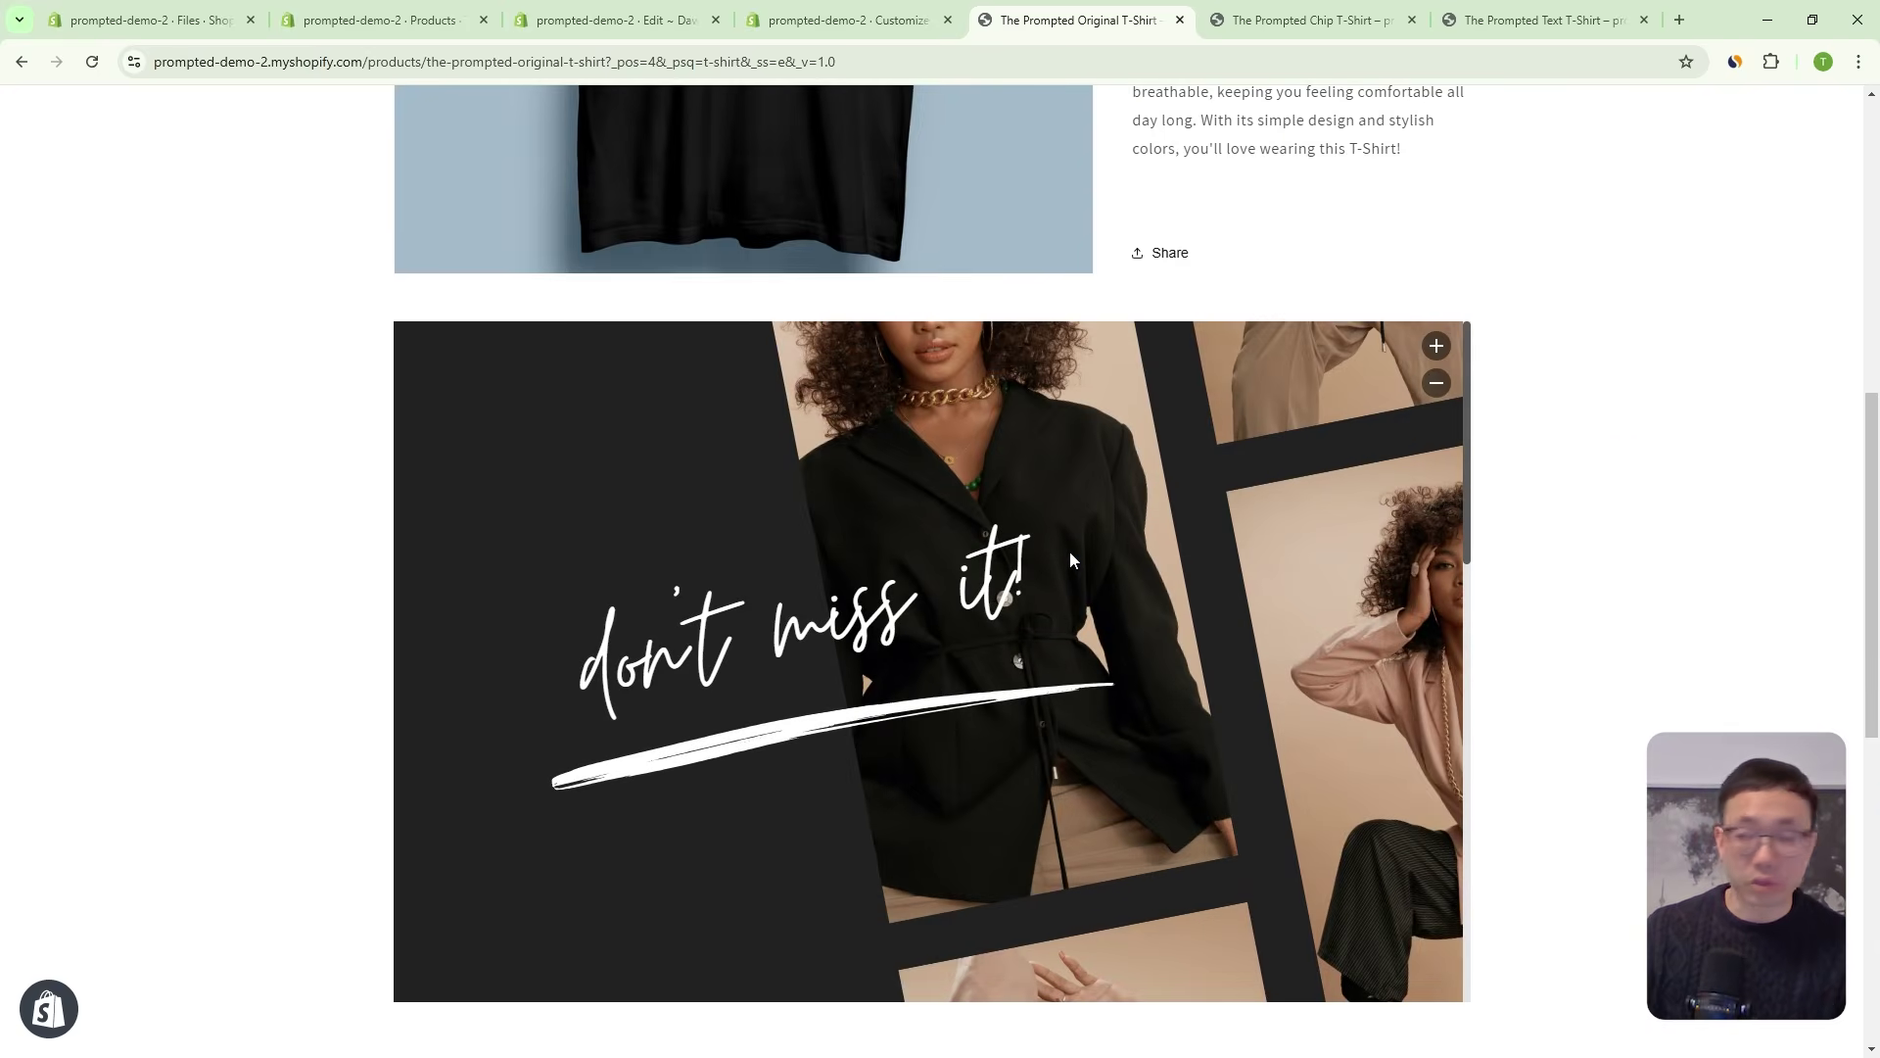
Return to the theme editor and reselect the product's PDF File metafield as the dynamic source for the PDF file path.
{"action": "left_click", "coordinate": [842, 20]}
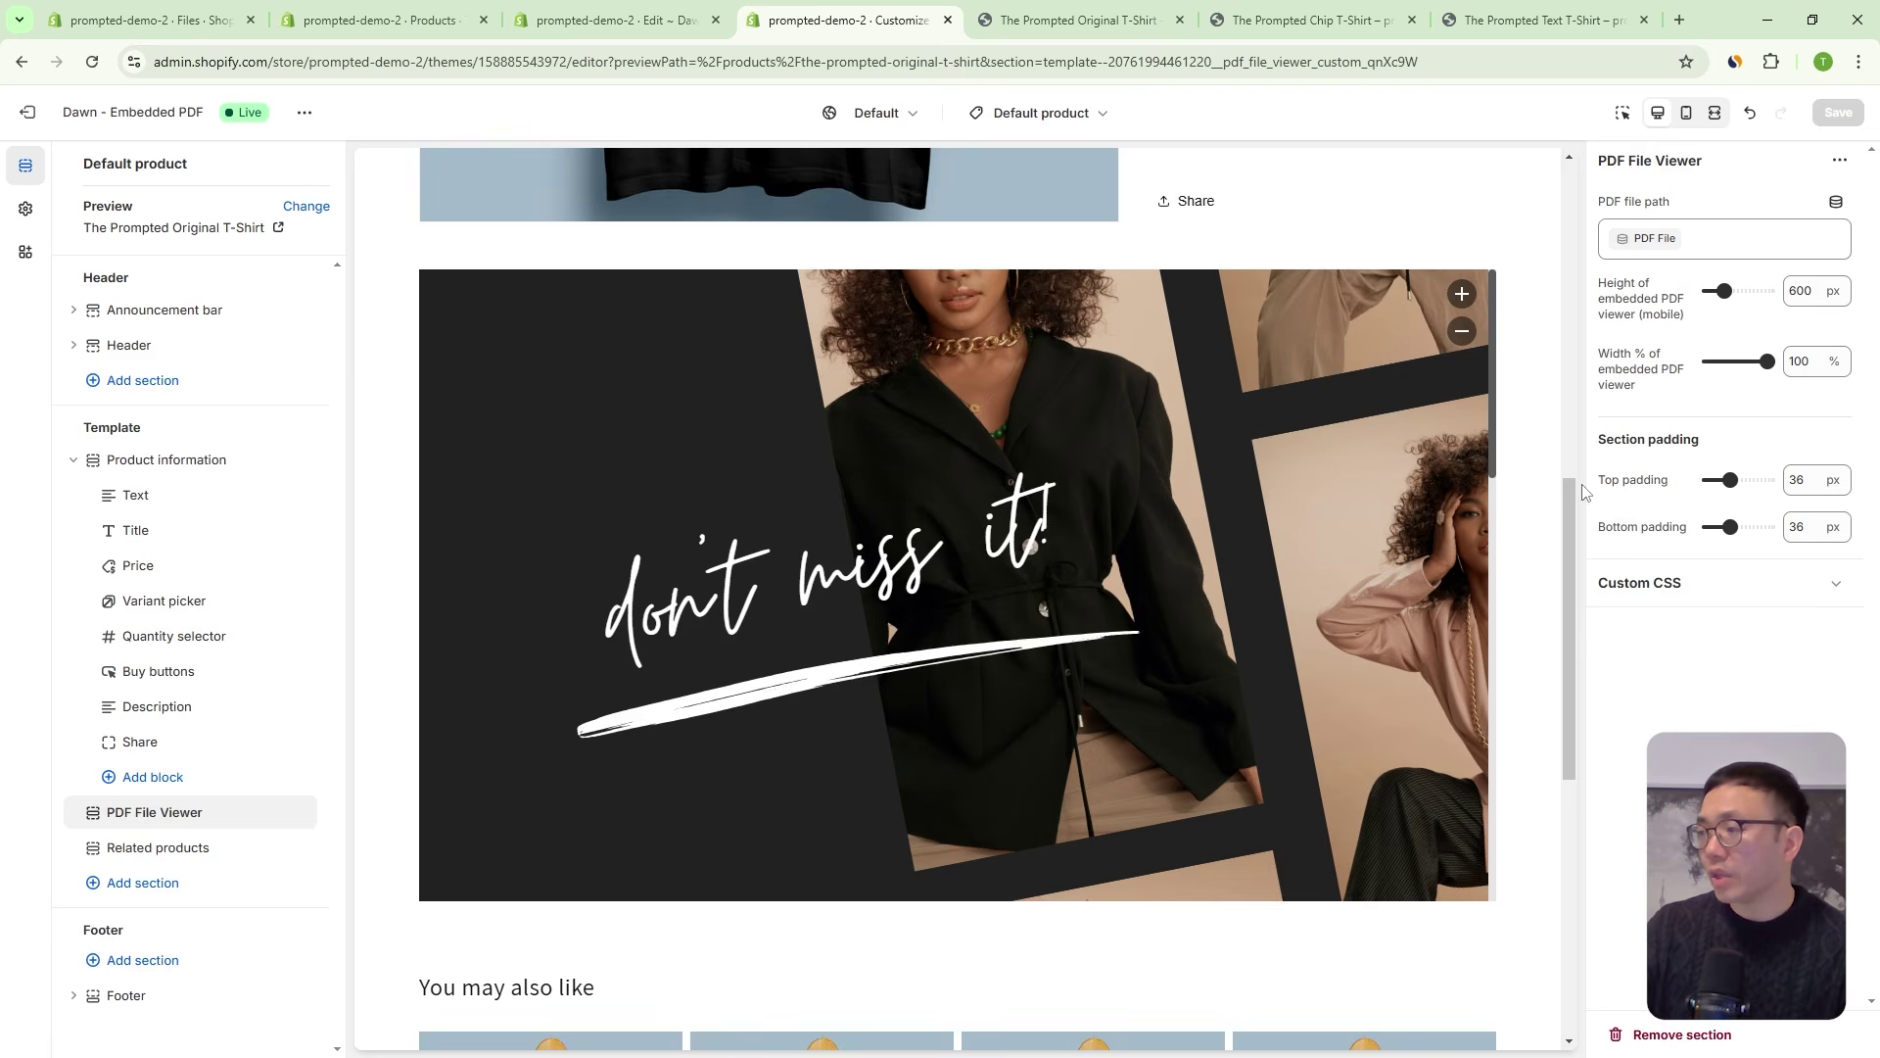
{"action": "scroll", "coordinate": [1567, 519], "scroll_direction": "down", "scroll_amount": 1}
{"action": "scroll", "coordinate": [1052, 767], "scroll_direction": "up", "scroll_amount": 3}
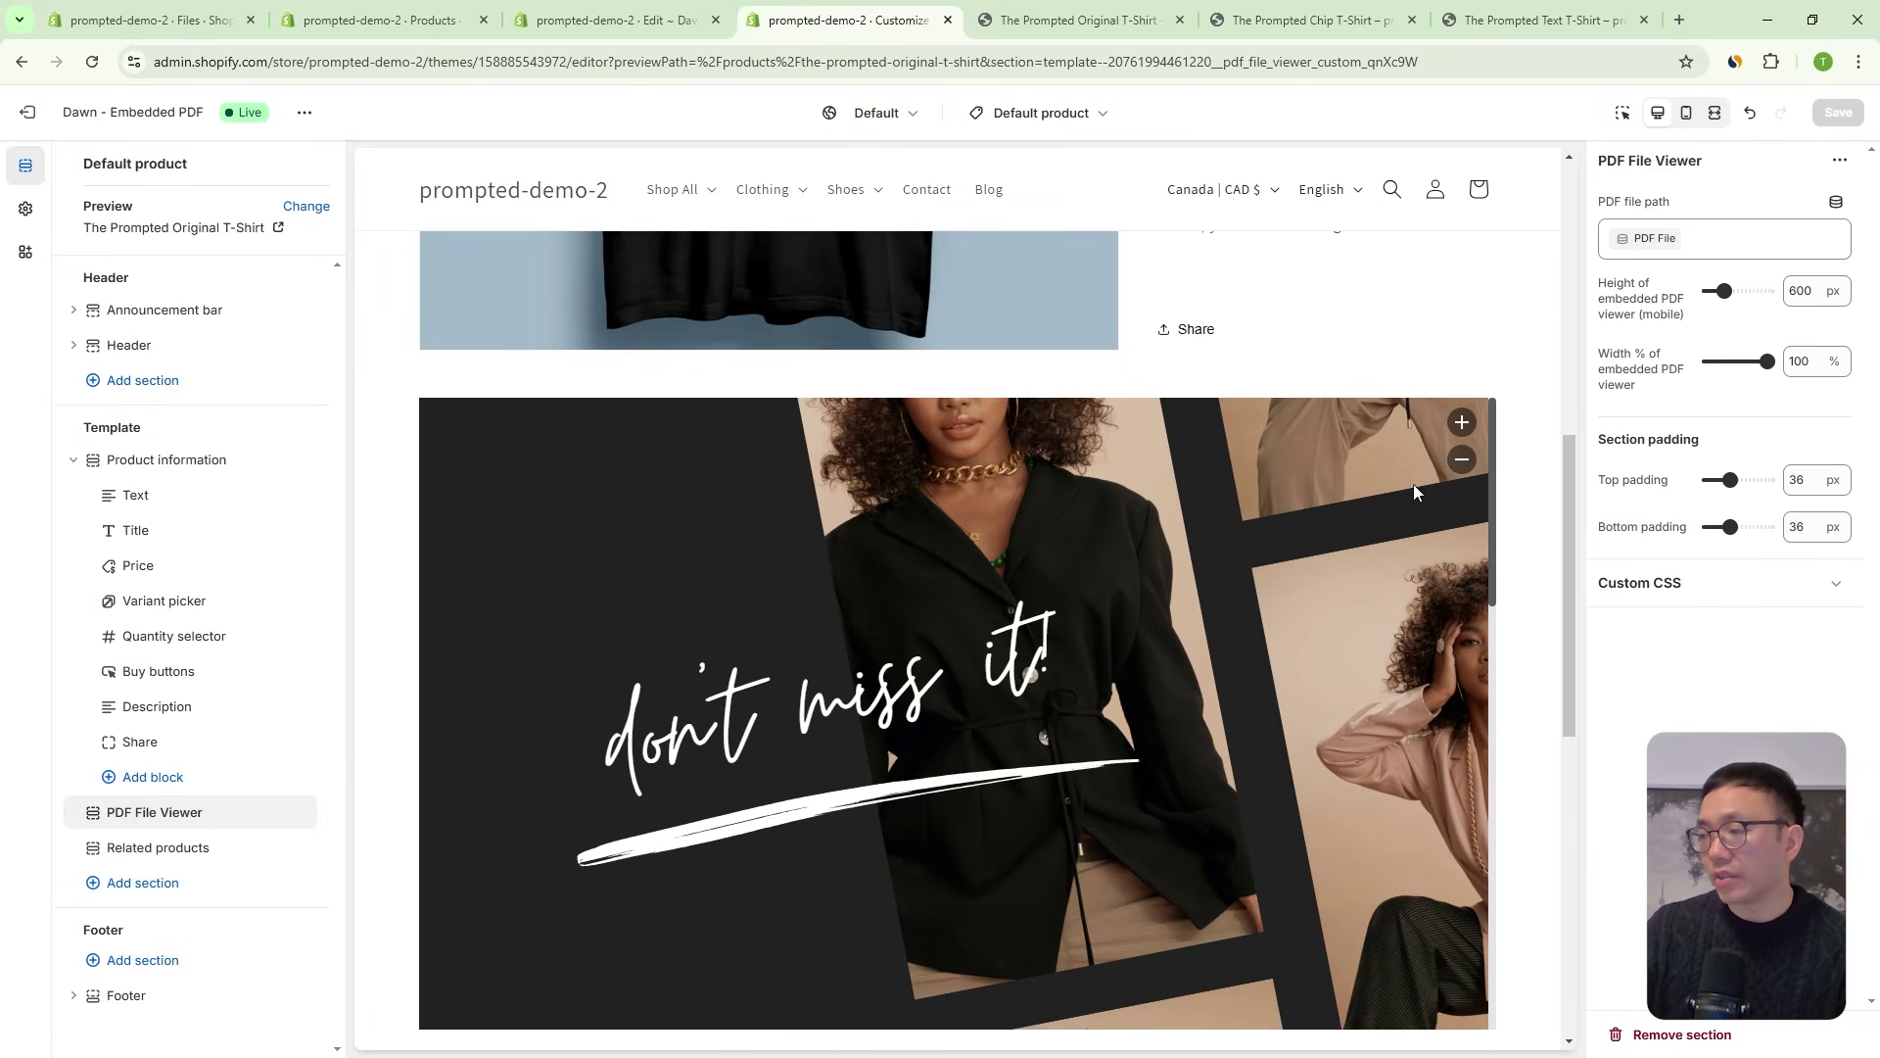
{"action": "scroll", "coordinate": [1569, 451], "scroll_direction": "down", "scroll_amount": 1}
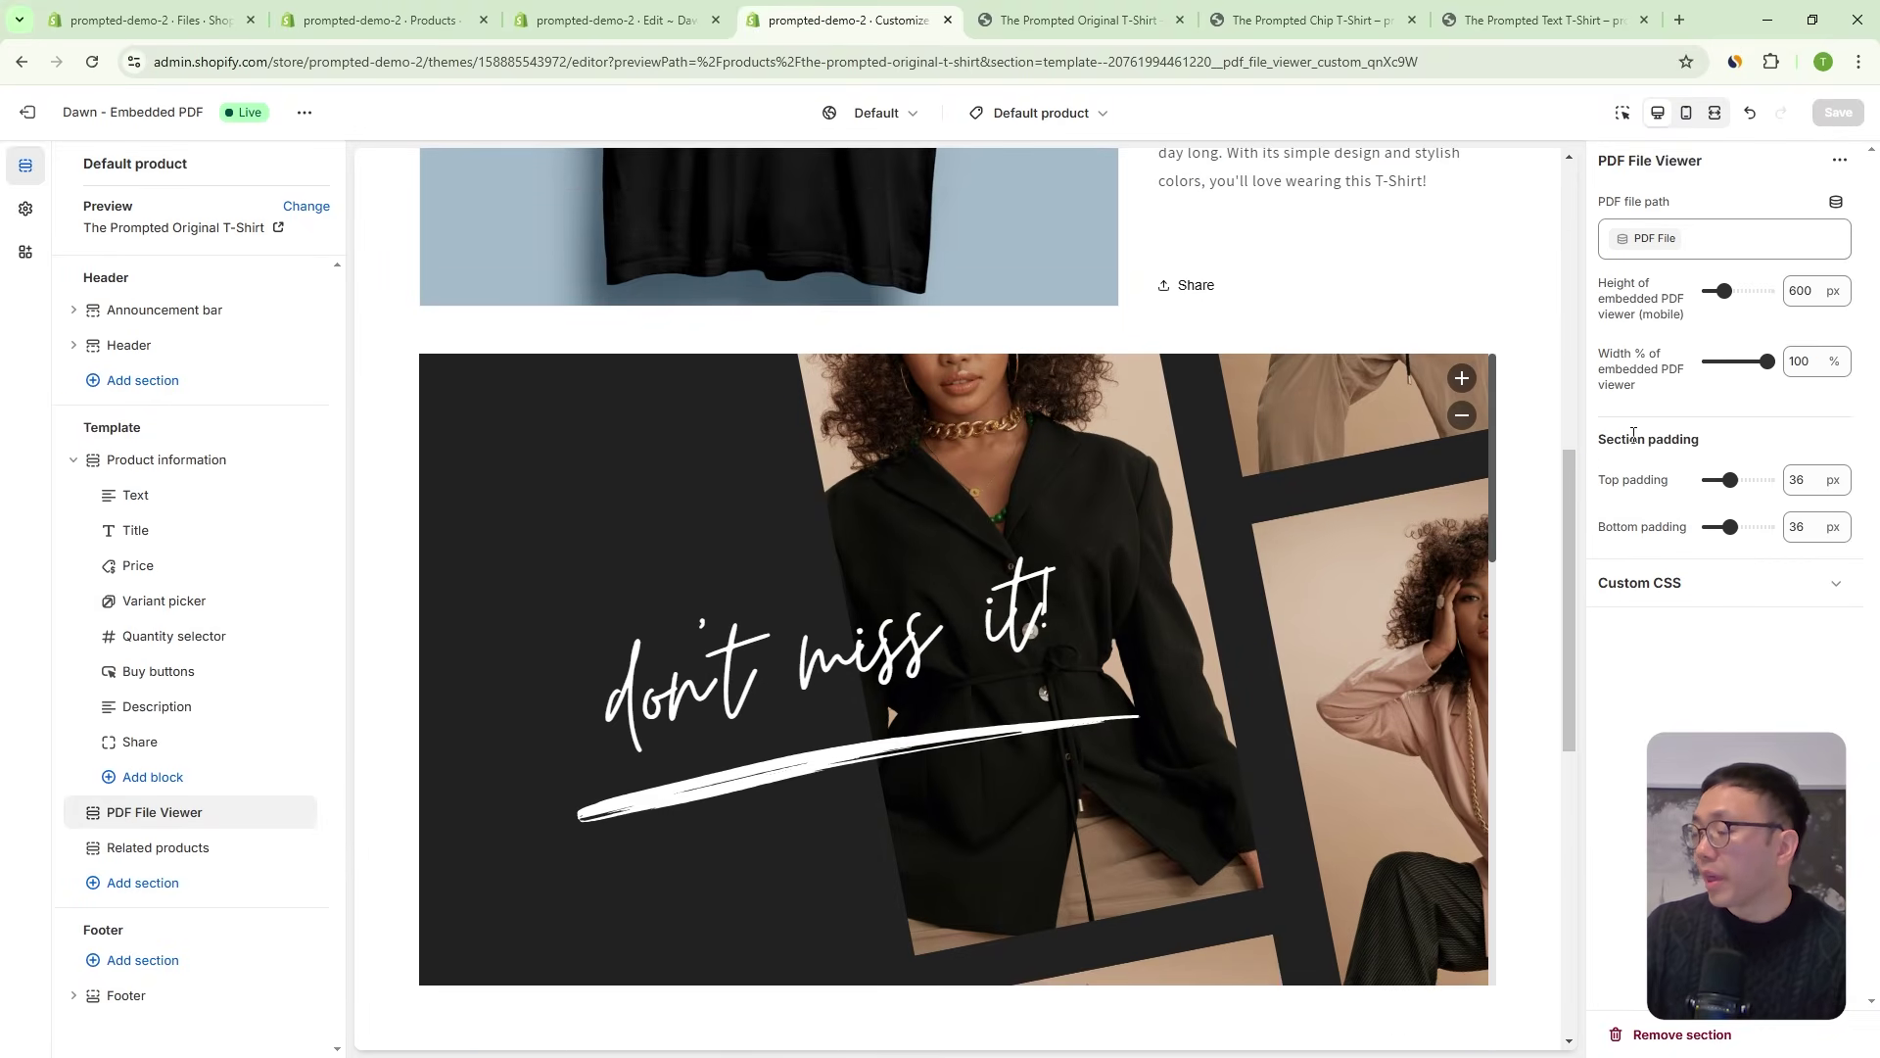
{"action": "left_click", "coordinate": [1680, 241]}
{"action": "left_click", "coordinate": [1836, 203]}
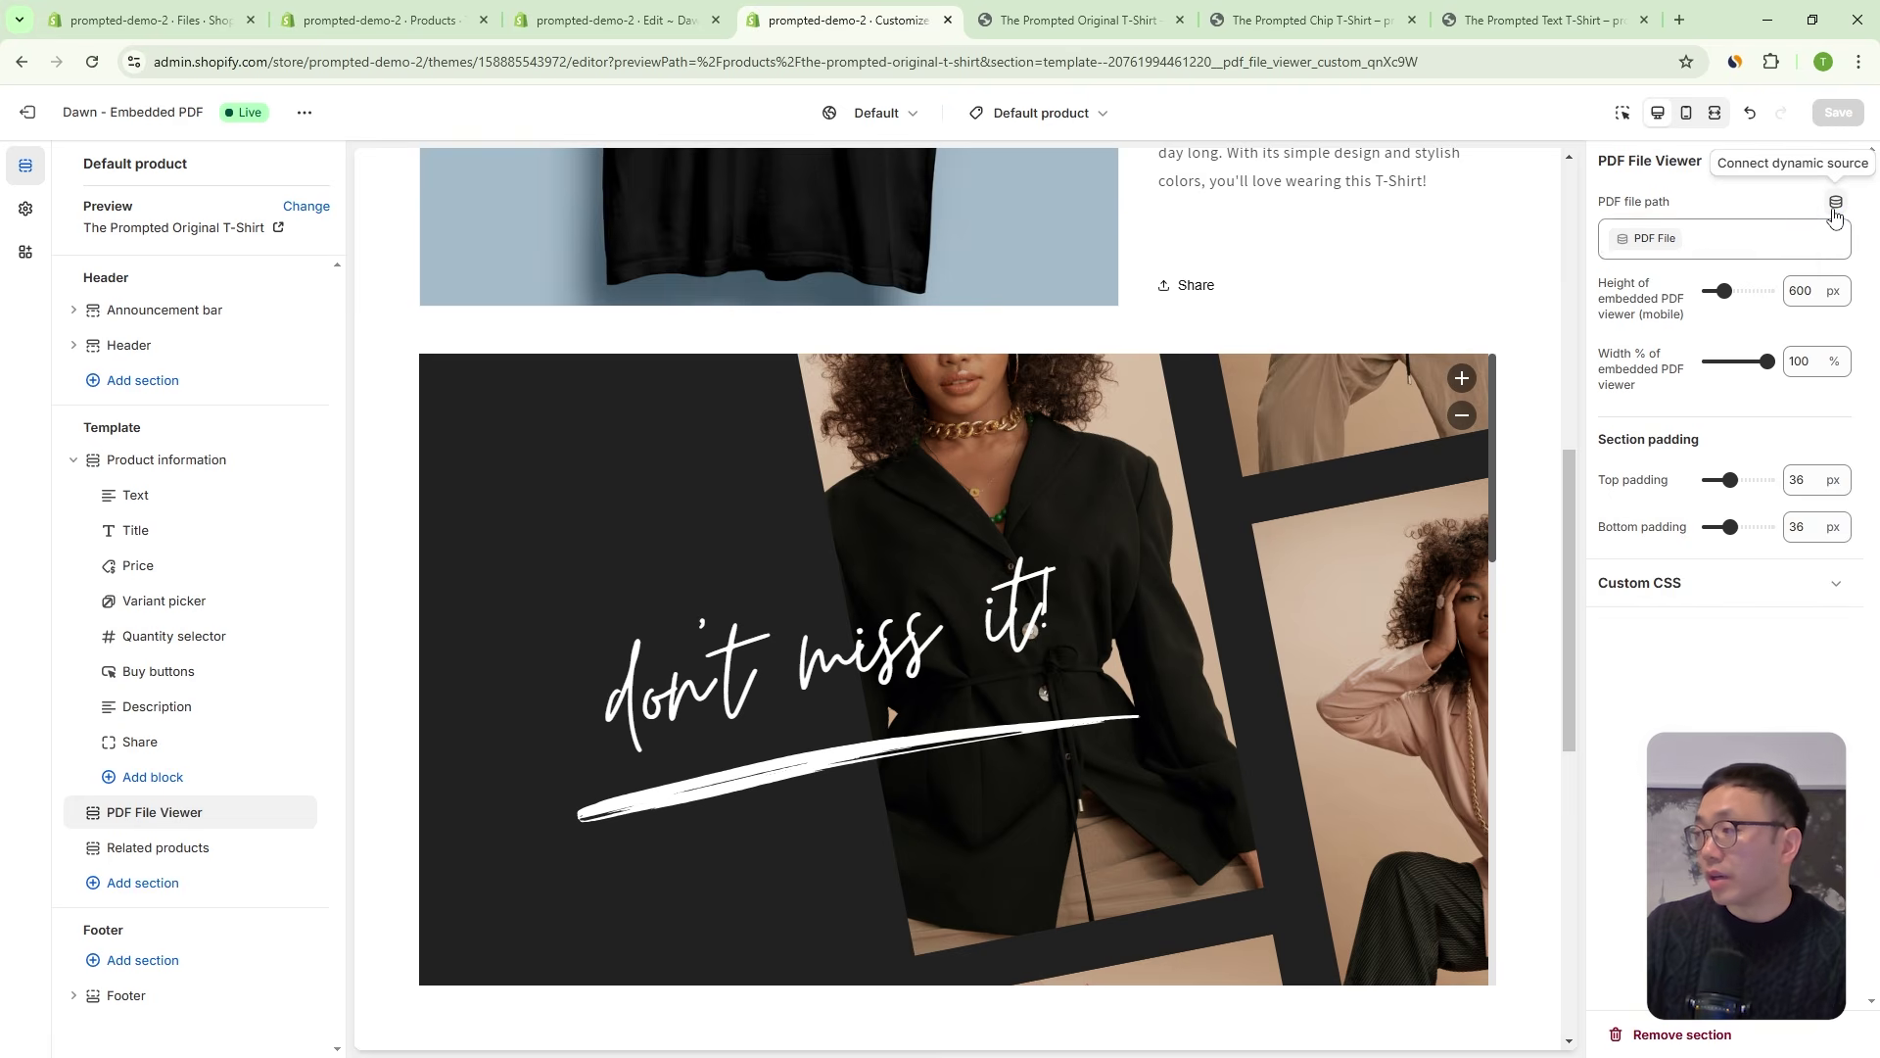
{"action": "scroll", "coordinate": [1687, 470], "scroll_direction": "down", "scroll_amount": 3}
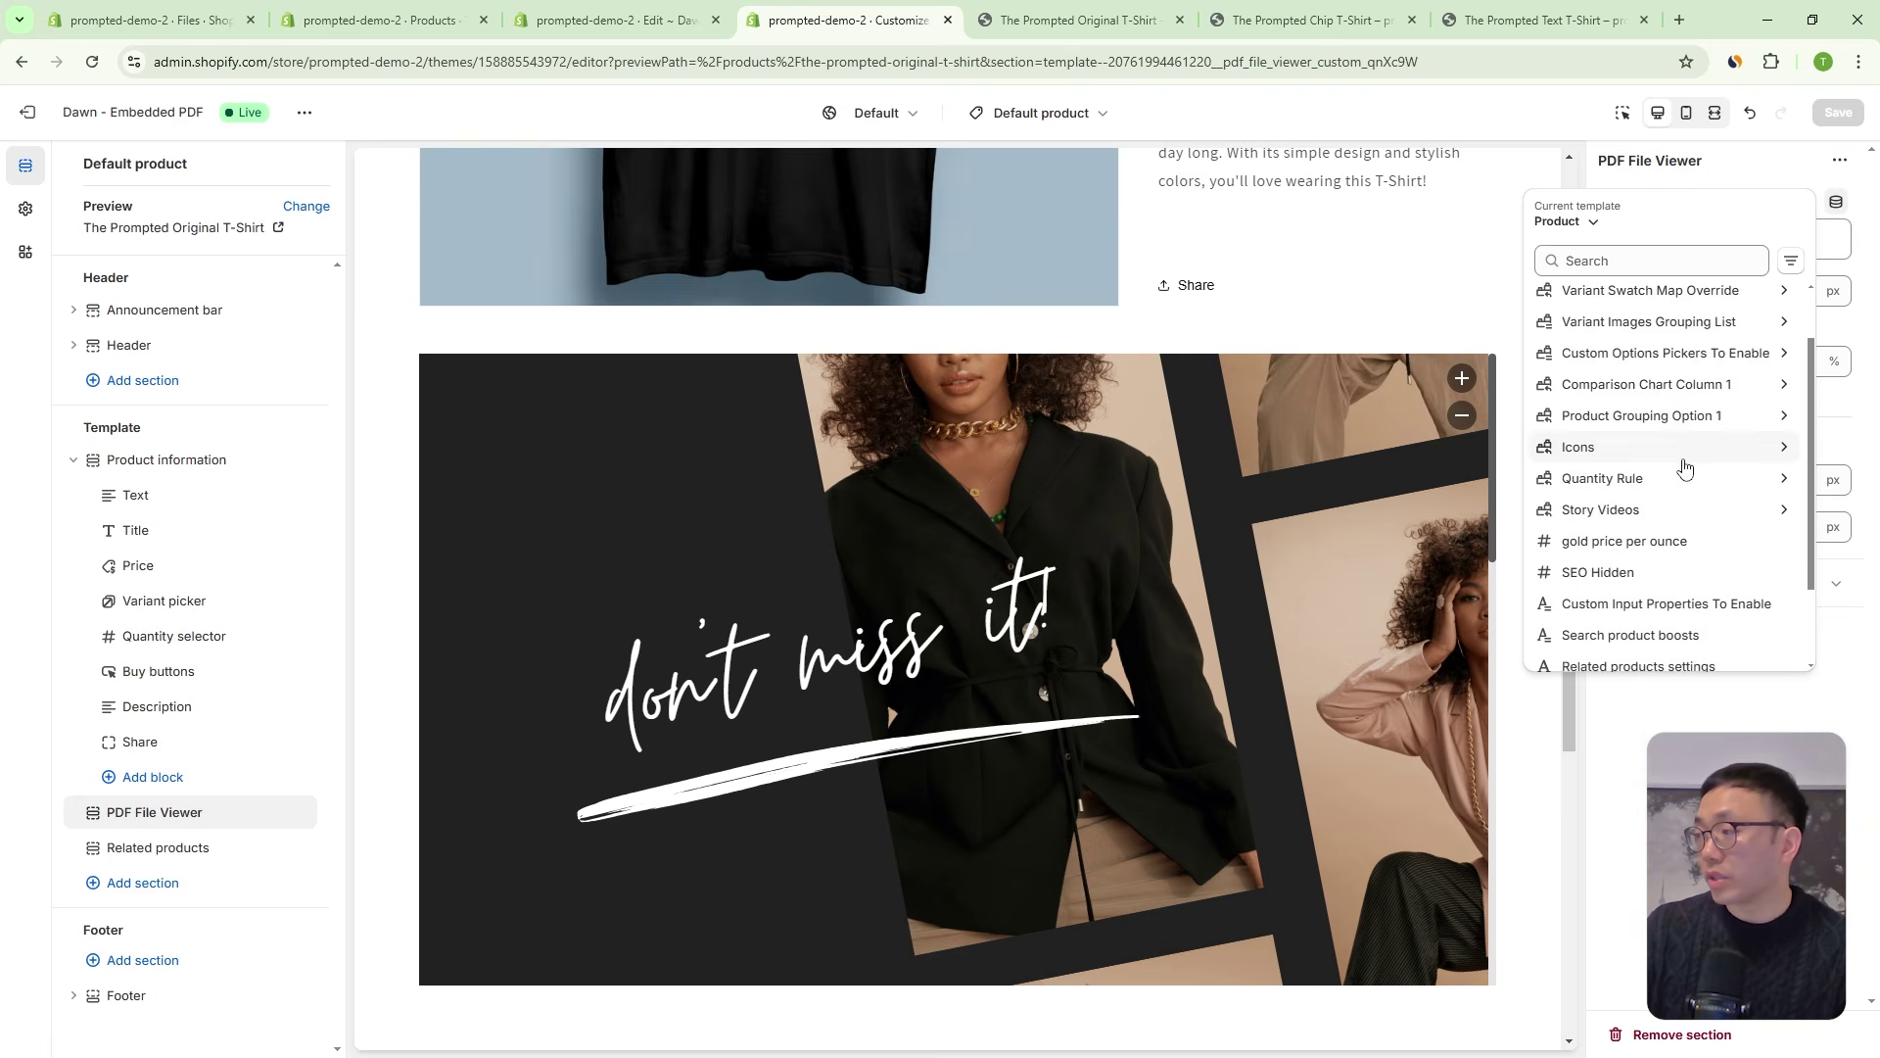
{"action": "scroll", "coordinate": [1700, 491], "scroll_direction": "down", "scroll_amount": 3}
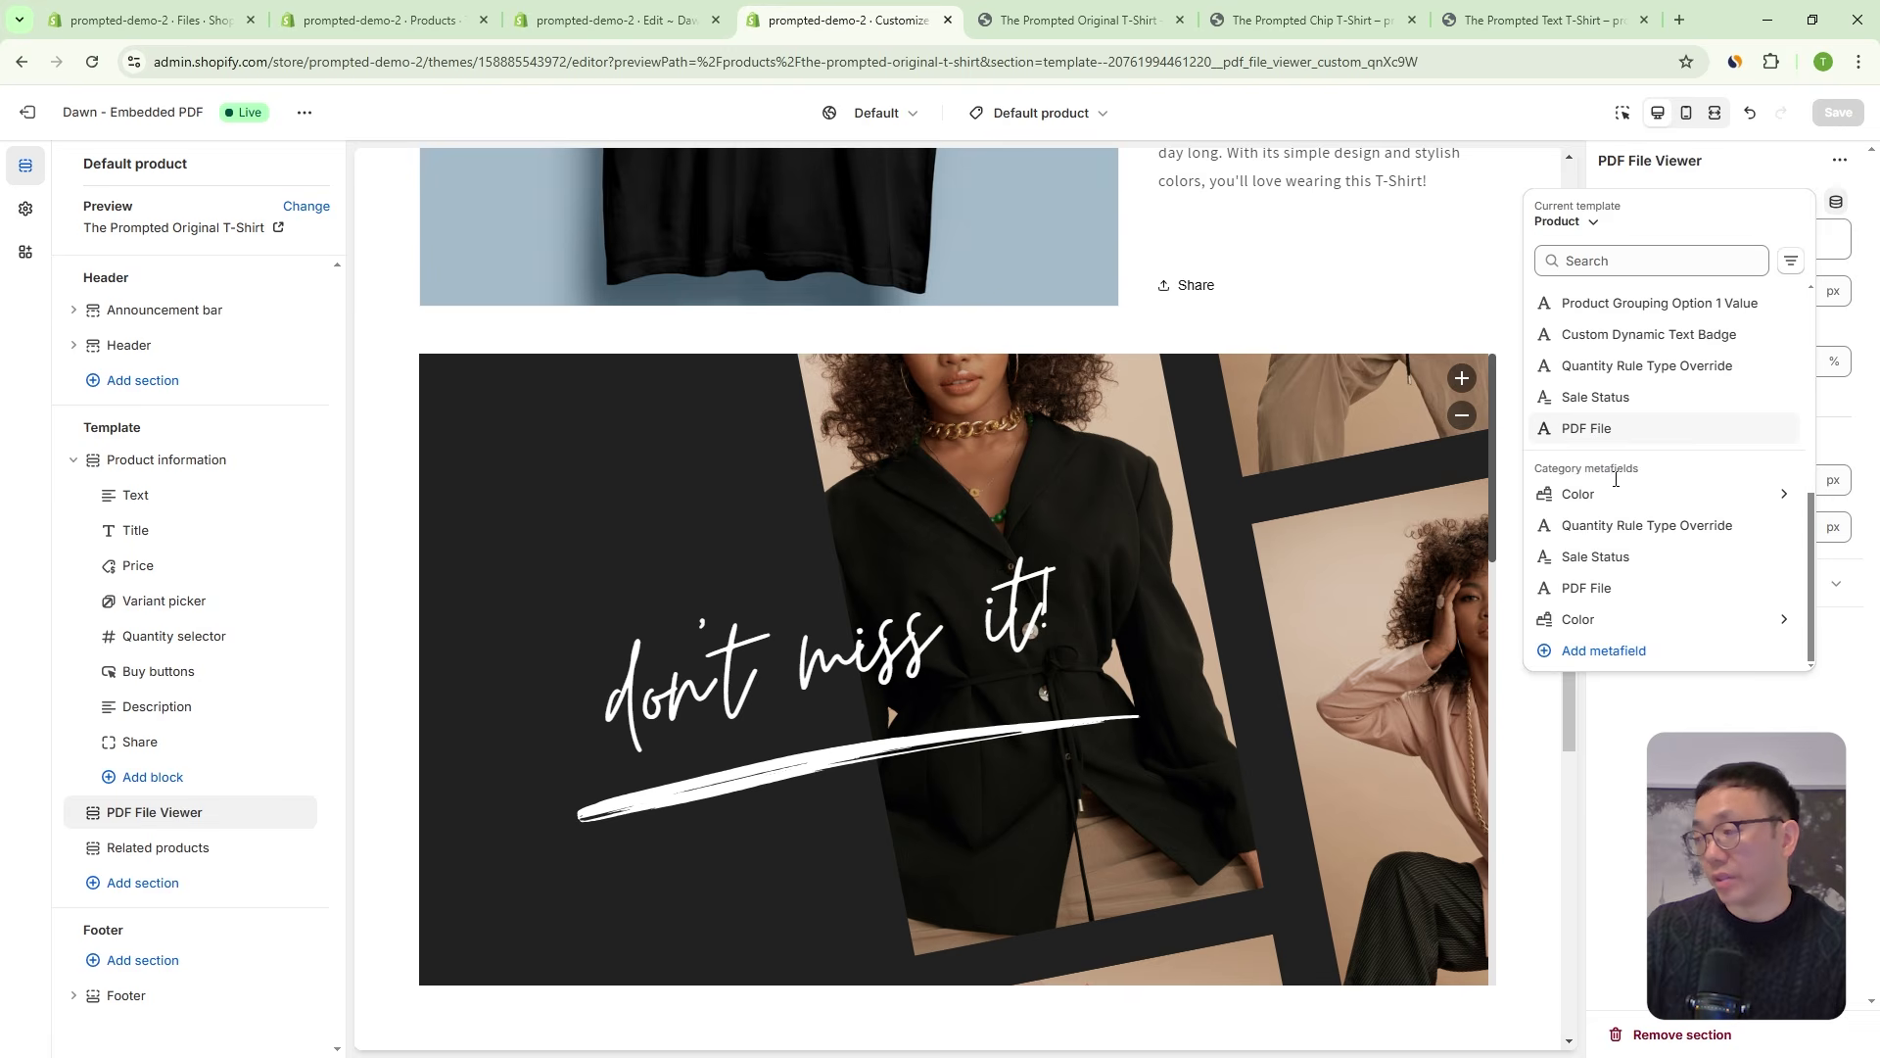
{"action": "left_click", "coordinate": [1626, 428]}
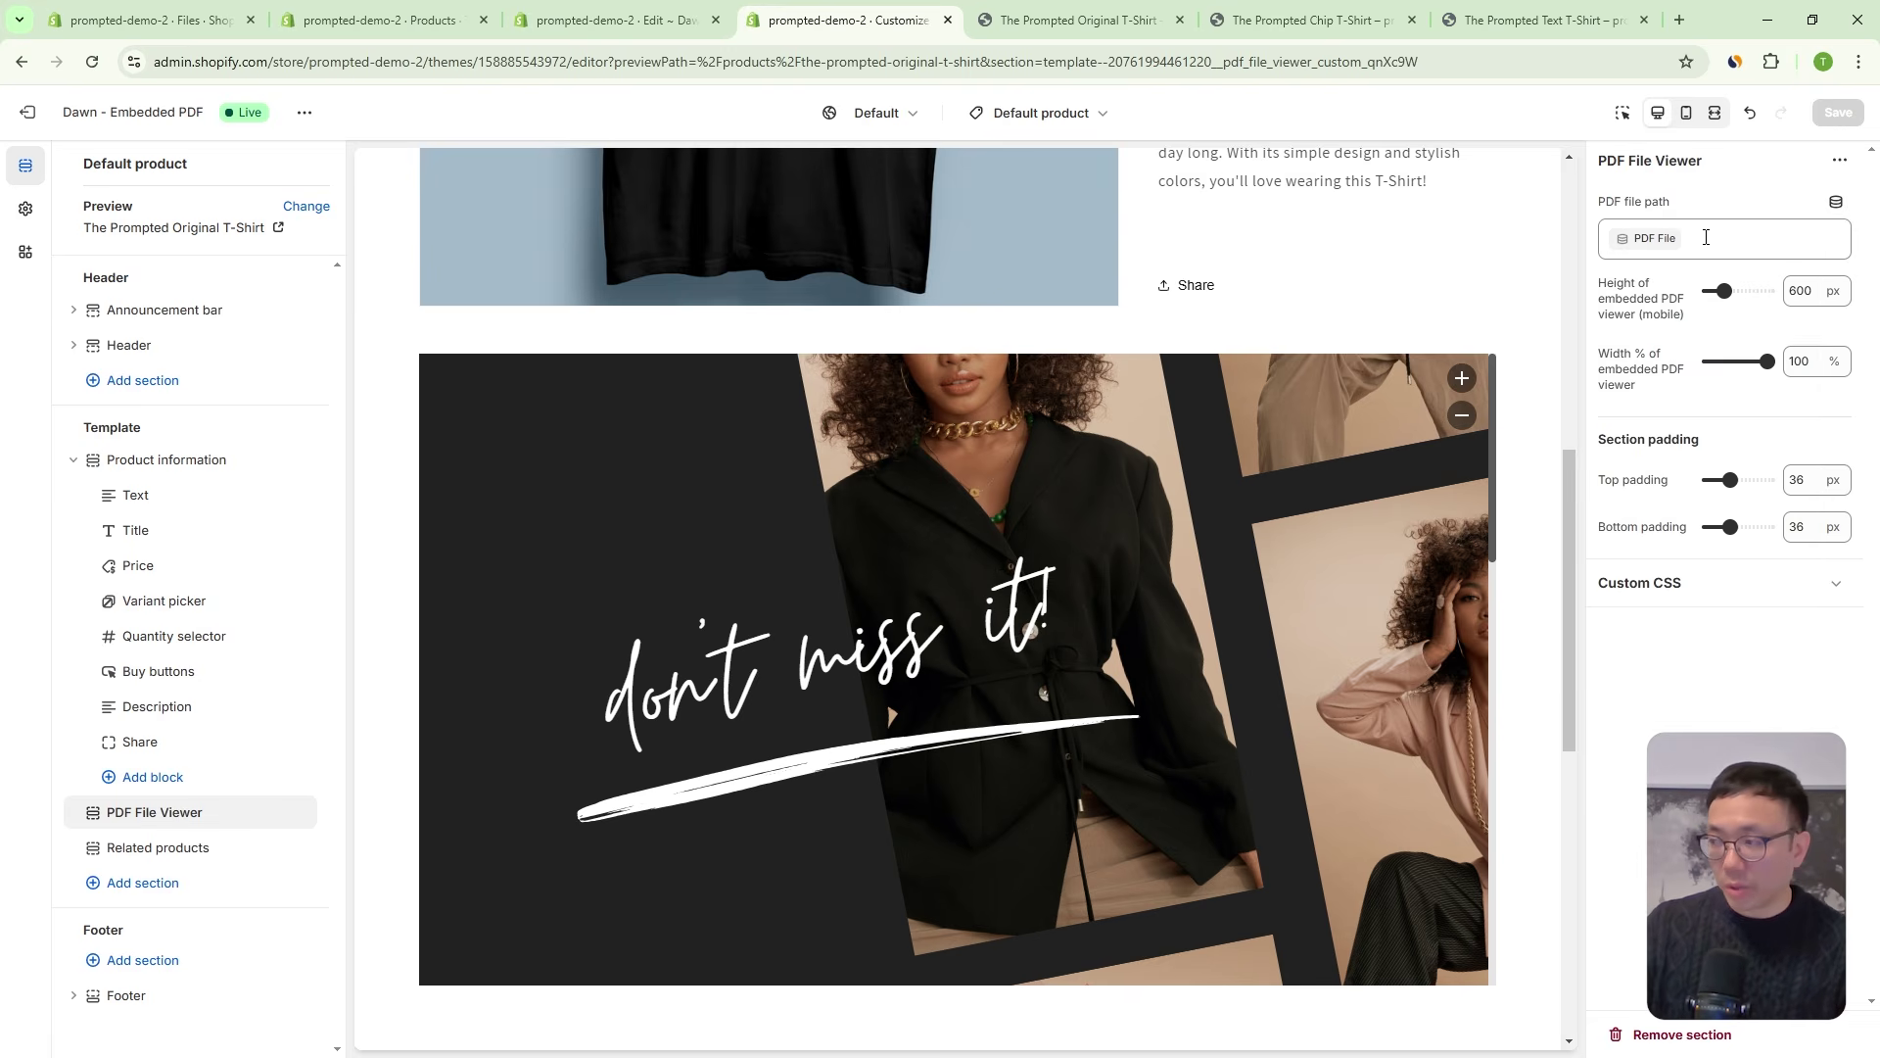
Replace the PDF file path with the link of Black_Don_t_Miss_Black_Friday_Sale_Instagram_Story copied from the store's Files, and save the template.
{"action": "left_click", "coordinate": [1707, 237]}
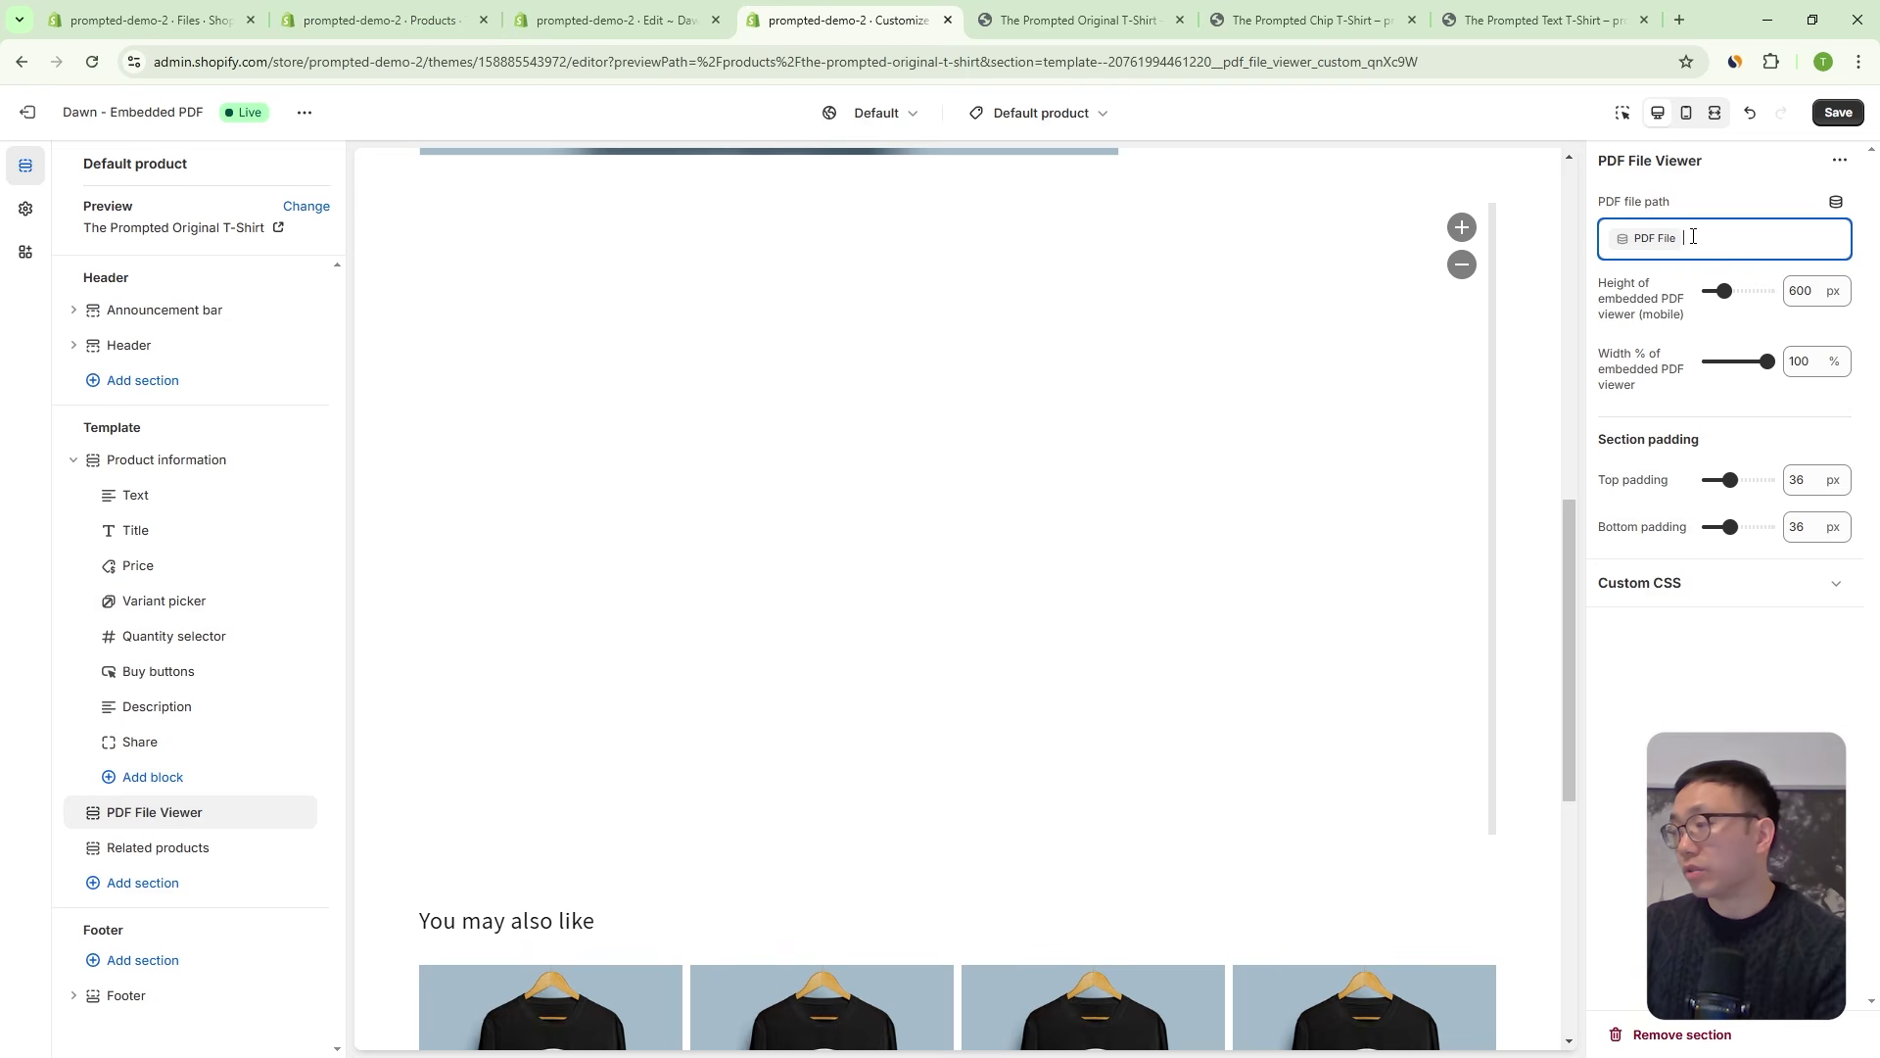
{"action": "key", "text": "BackSpace"}
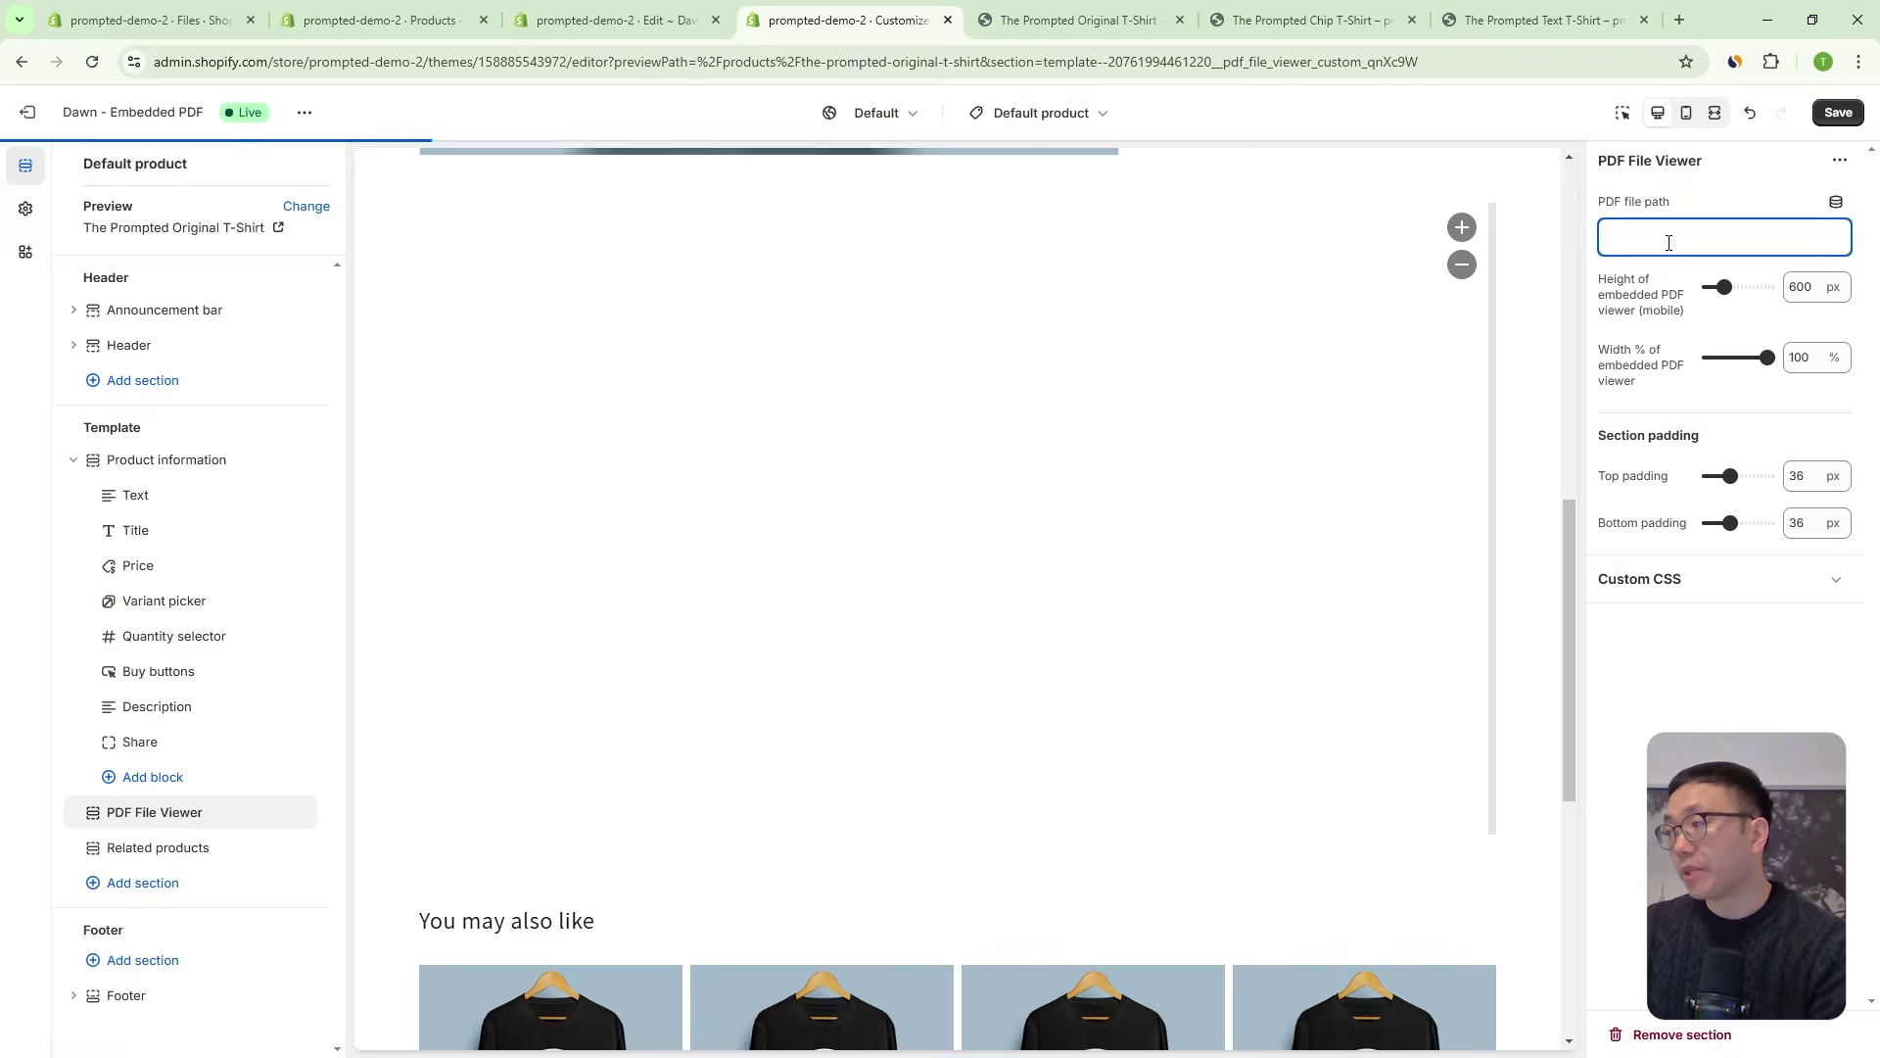
{"action": "left_click", "coordinate": [147, 19]}
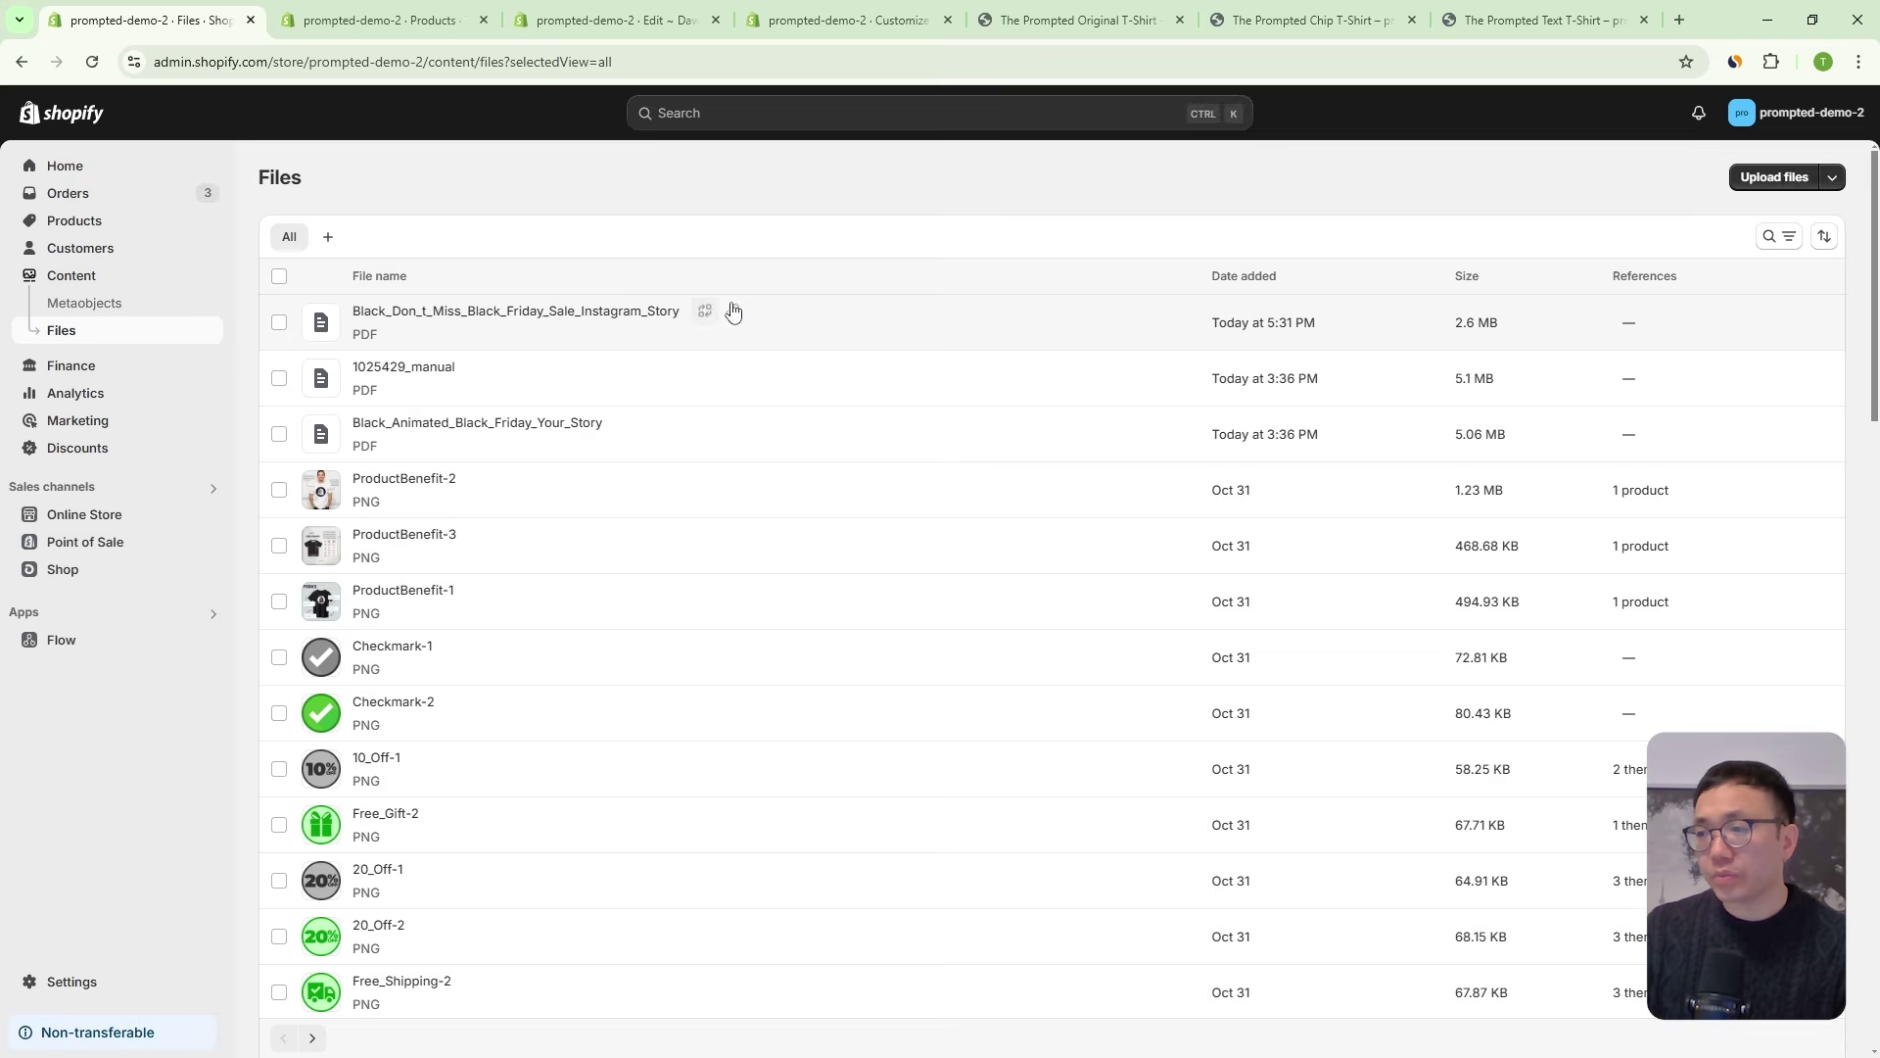
{"action": "left_click", "coordinate": [799, 14]}
{"action": "key", "text": "ctrl+v"}
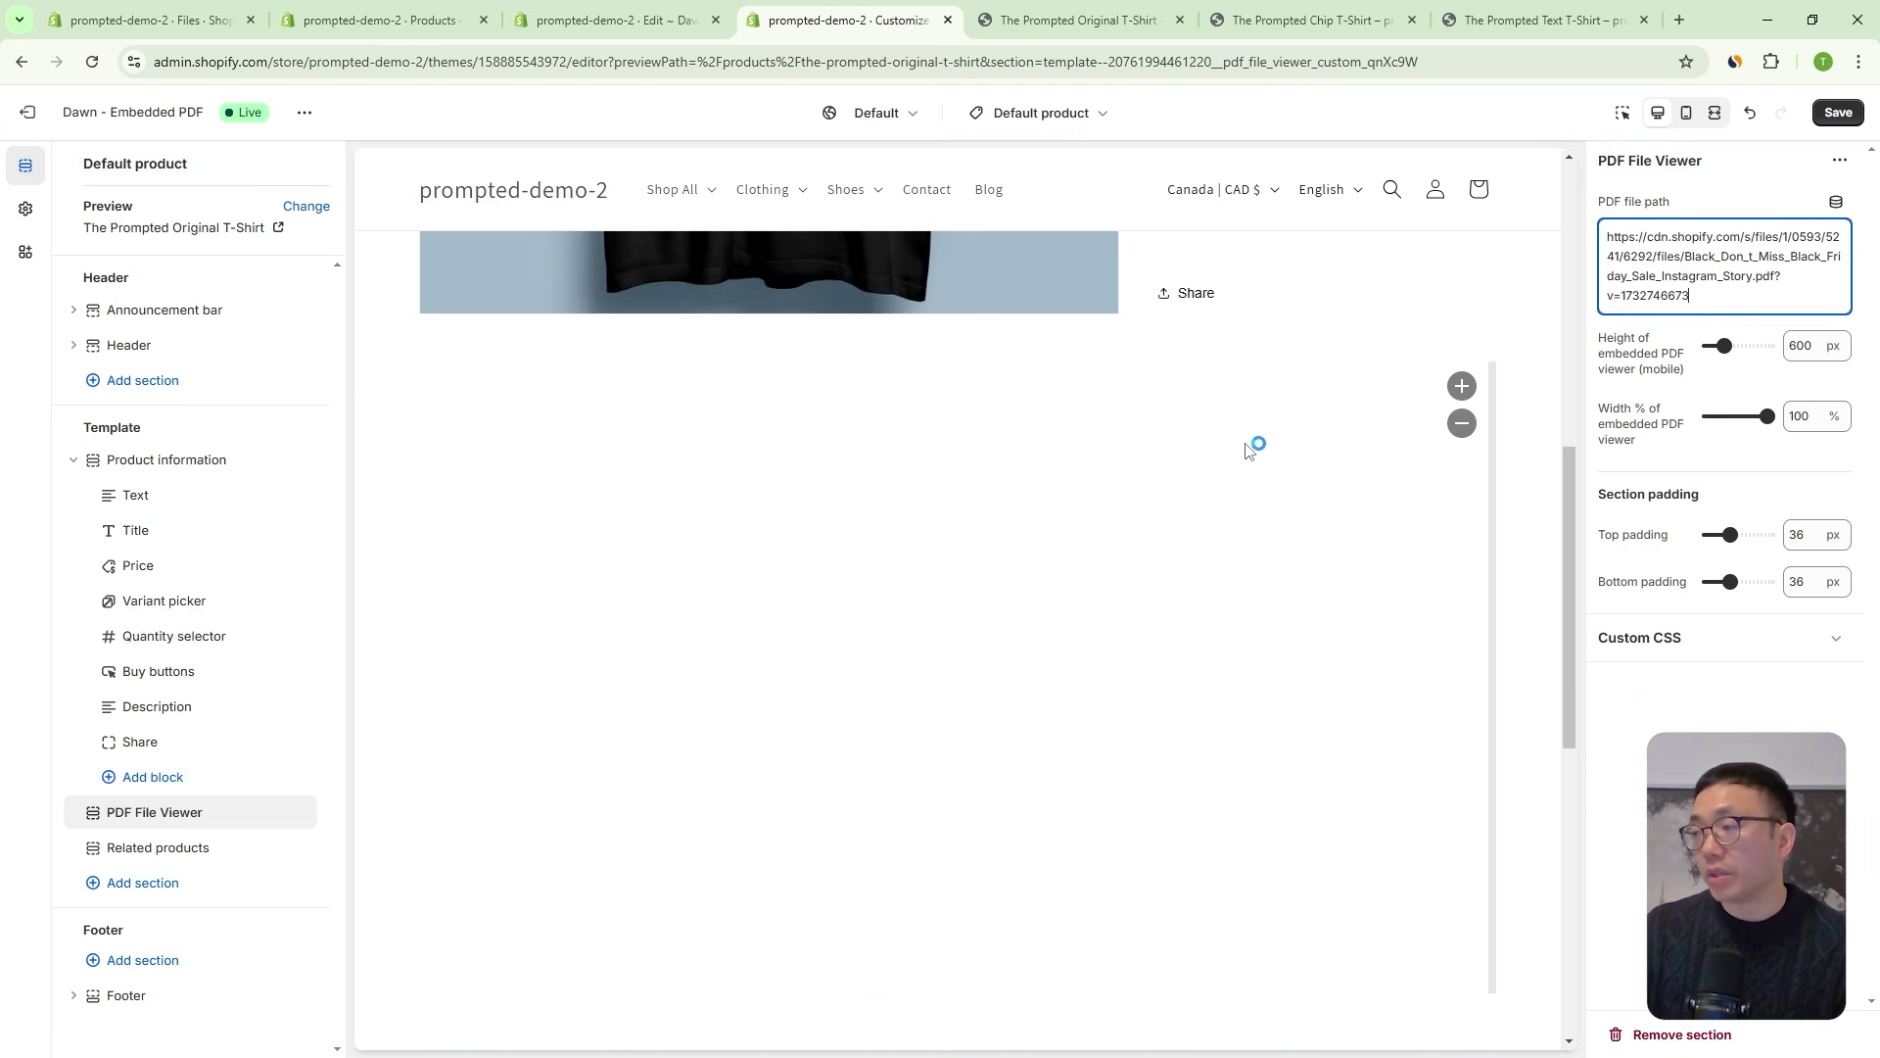
{"action": "left_click_drag", "start_coordinate": [1722, 294], "coordinate": [1611, 236]}
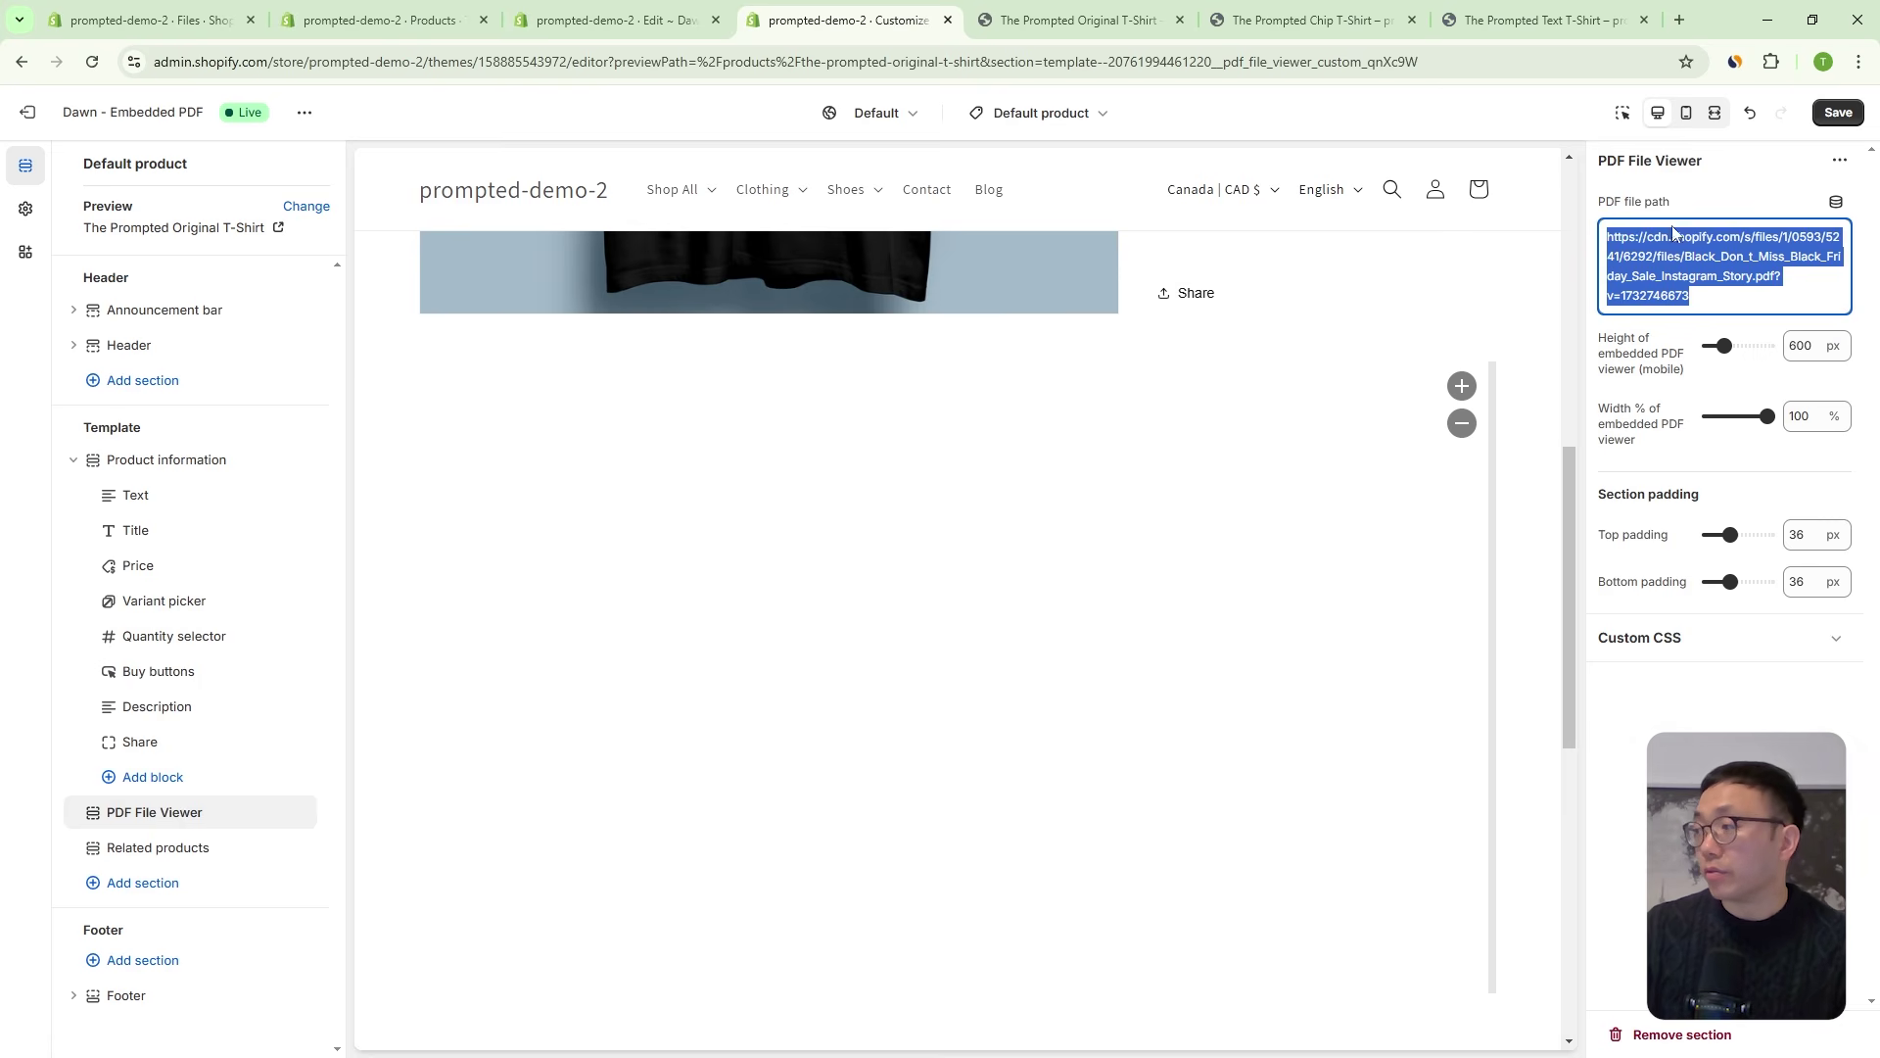
{"action": "left_click", "coordinate": [1843, 114]}
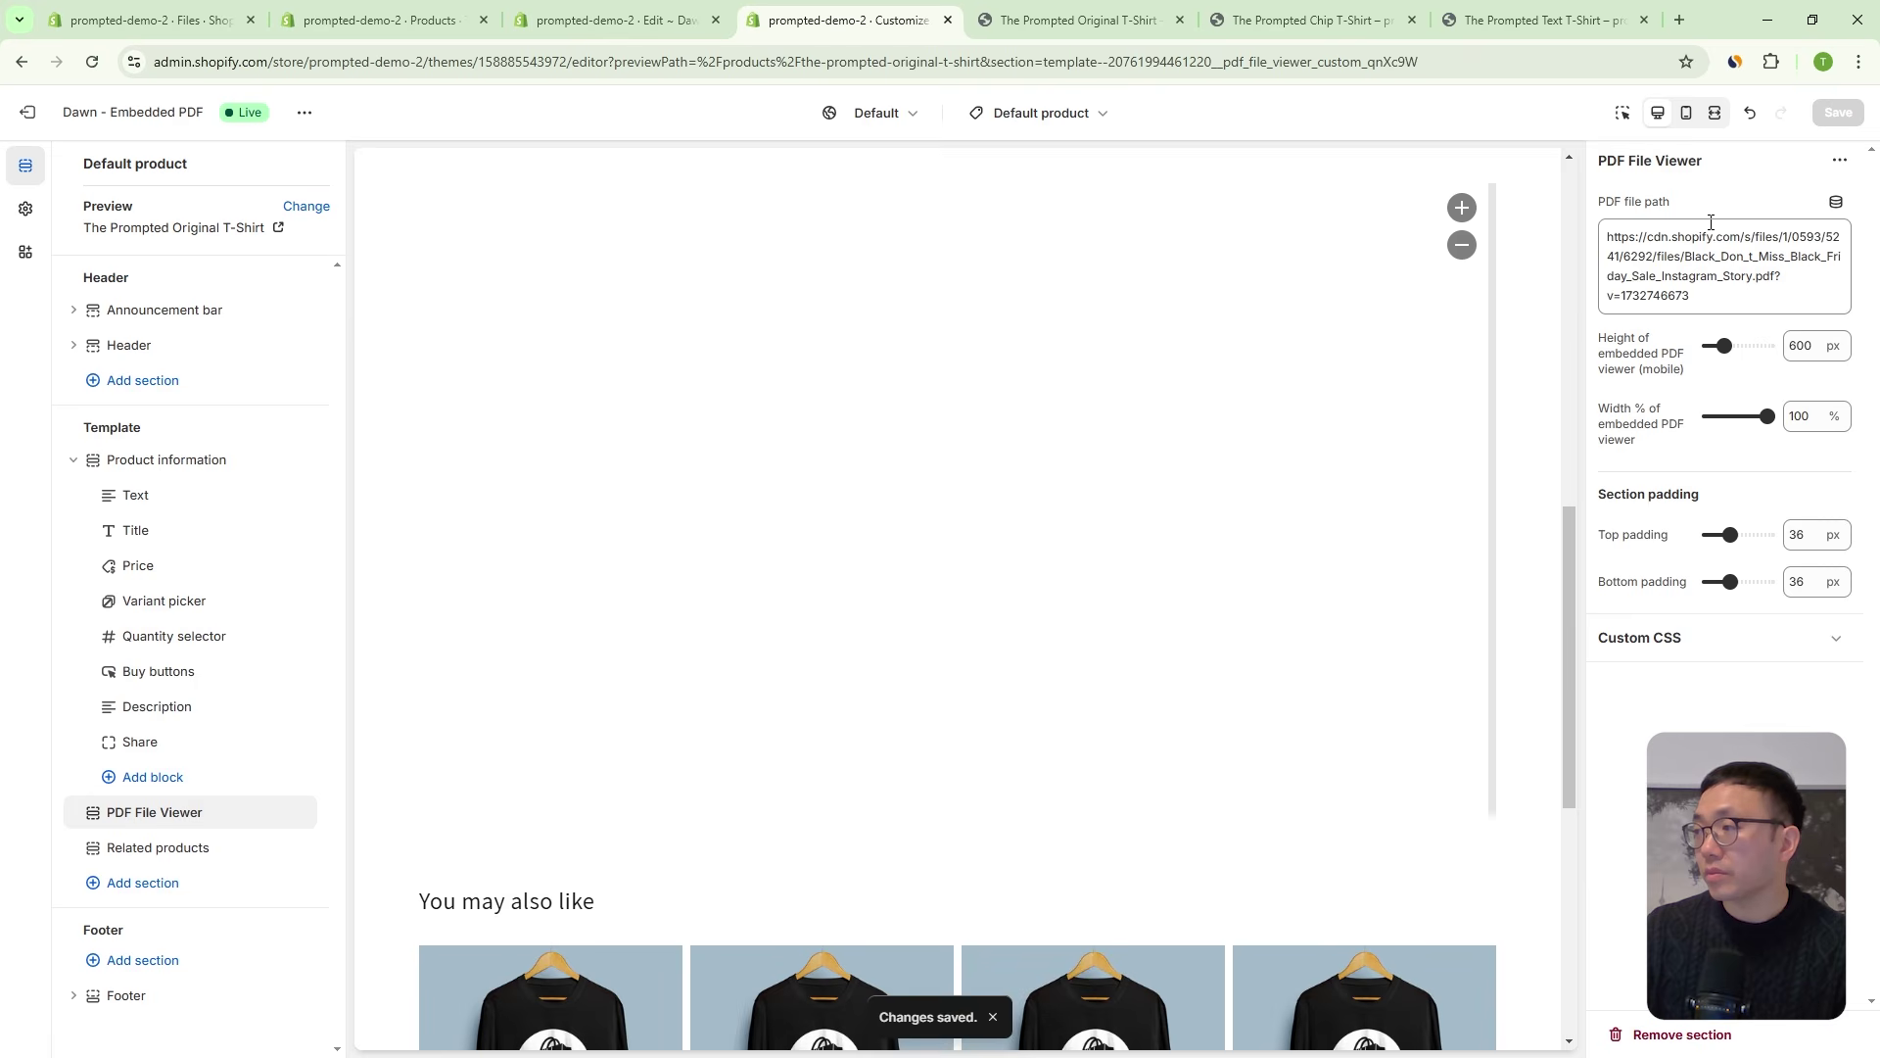
Check the embedded PDF on the live storefront page of The Prompted Text T-Shirt.
{"action": "left_click", "coordinate": [1461, 18]}
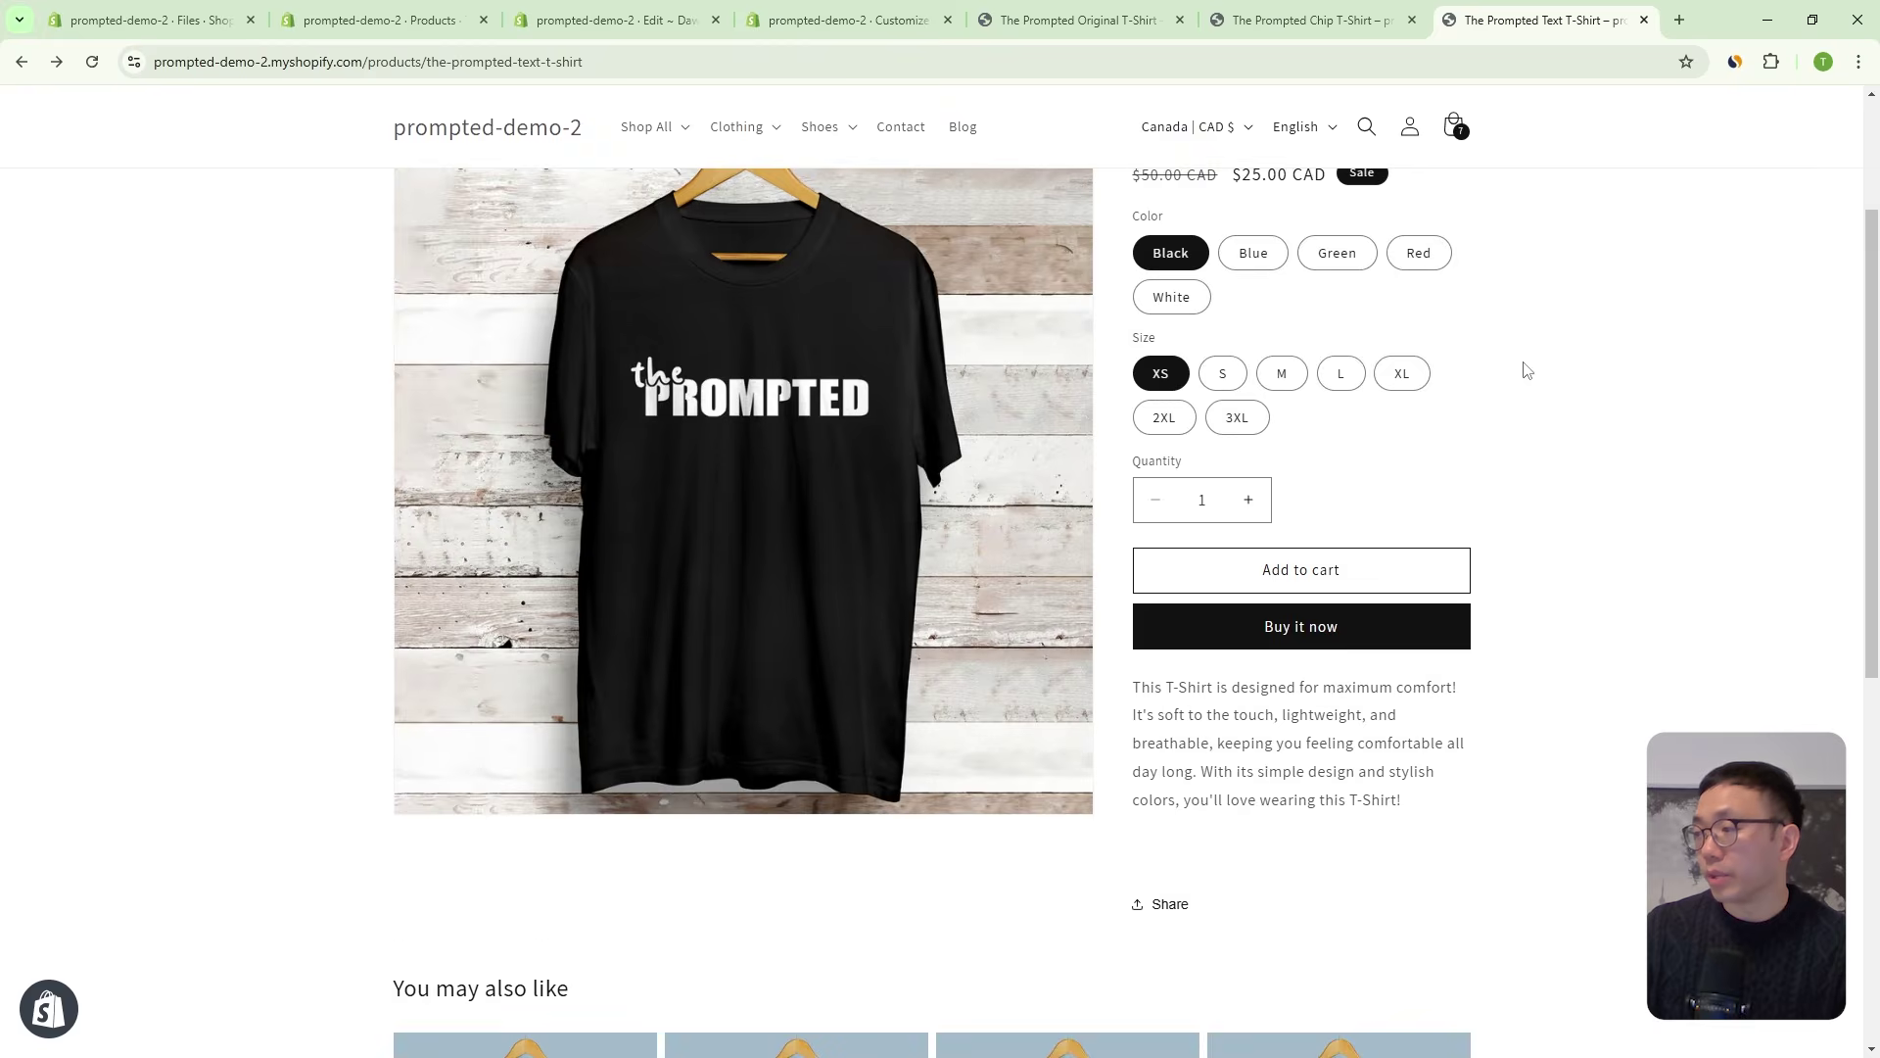
{"action": "scroll", "coordinate": [1335, 403], "scroll_direction": "down", "scroll_amount": 2}
{"action": "scroll", "coordinate": [1334, 411], "scroll_direction": "up", "scroll_amount": 1}
{"action": "scroll", "coordinate": [1337, 747], "scroll_direction": "down", "scroll_amount": 4}
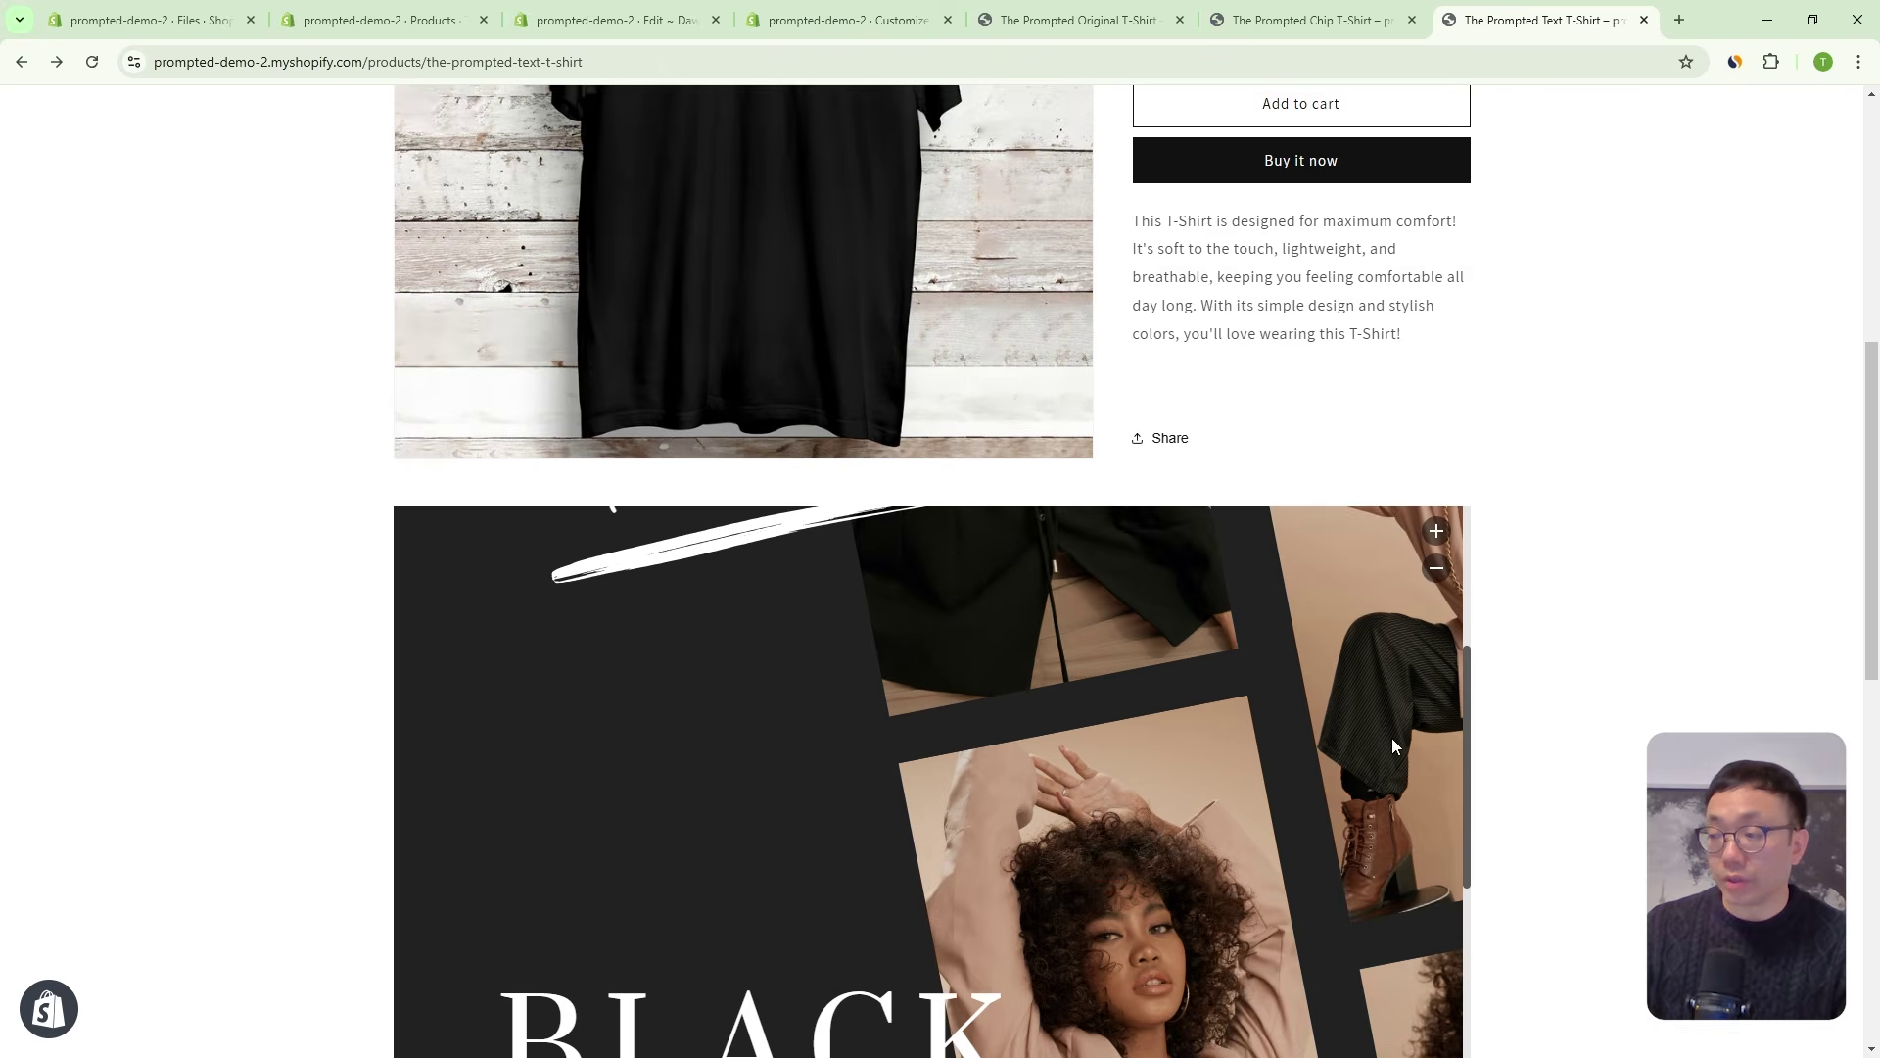
{"action": "scroll", "coordinate": [1394, 746], "scroll_direction": "down", "scroll_amount": 3}
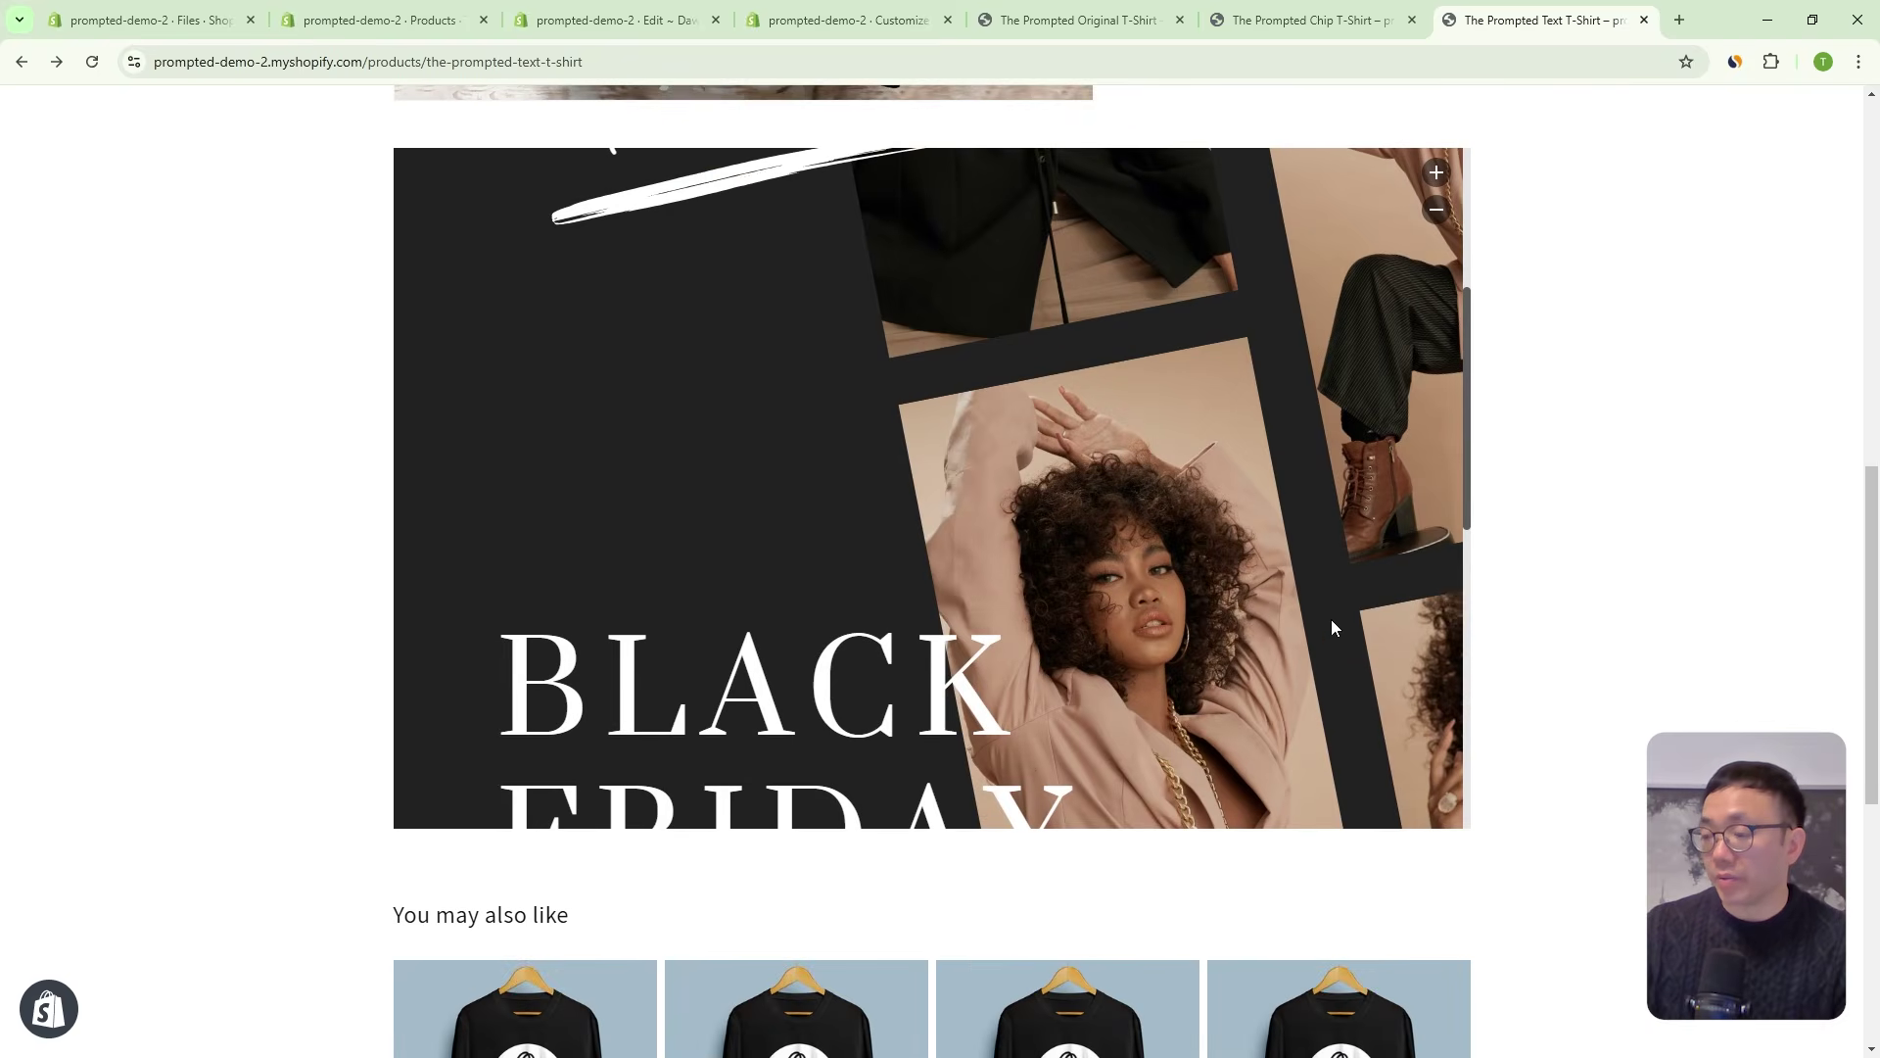
{"action": "scroll", "coordinate": [1331, 619], "scroll_direction": "up", "scroll_amount": 3}
{"action": "scroll", "coordinate": [1645, 532], "scroll_direction": "up", "scroll_amount": 2}
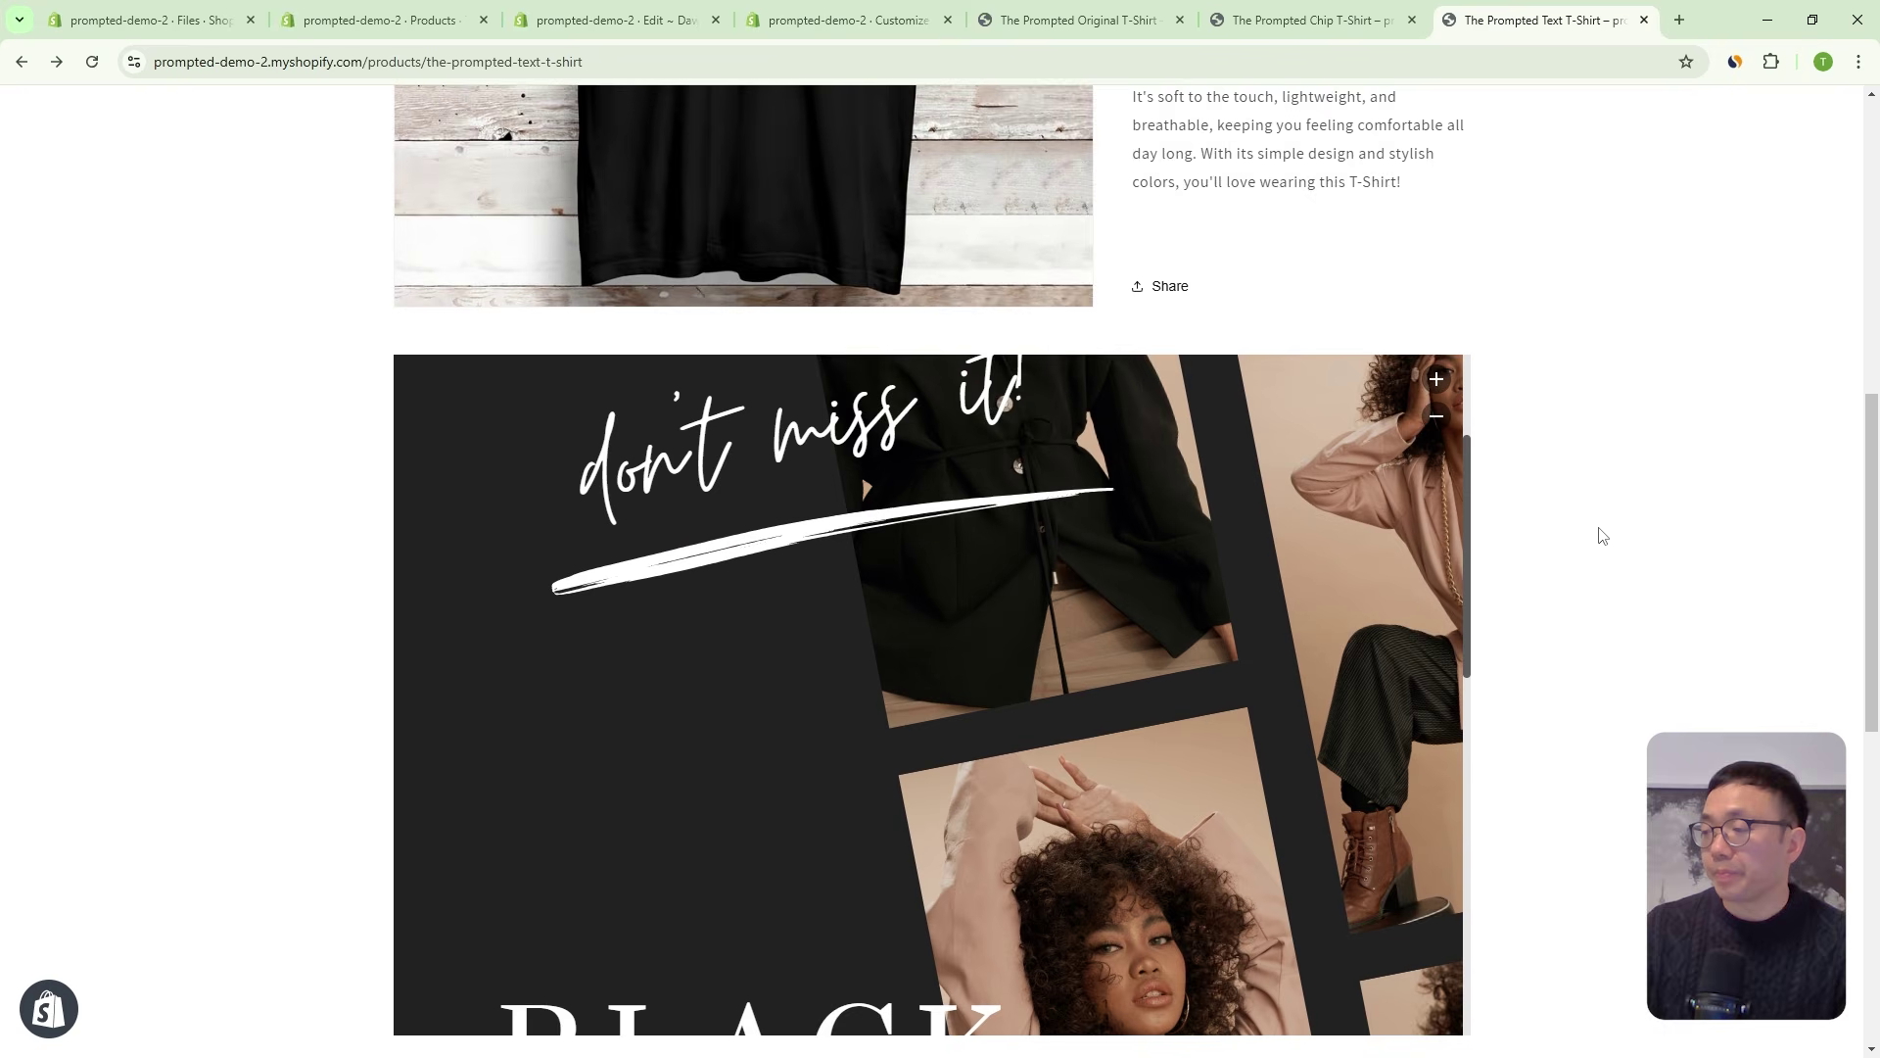
In the theme editor, connect the PDF file path to the PDF File product metafield, replacing the fixed link.
{"action": "left_click", "coordinate": [863, 22]}
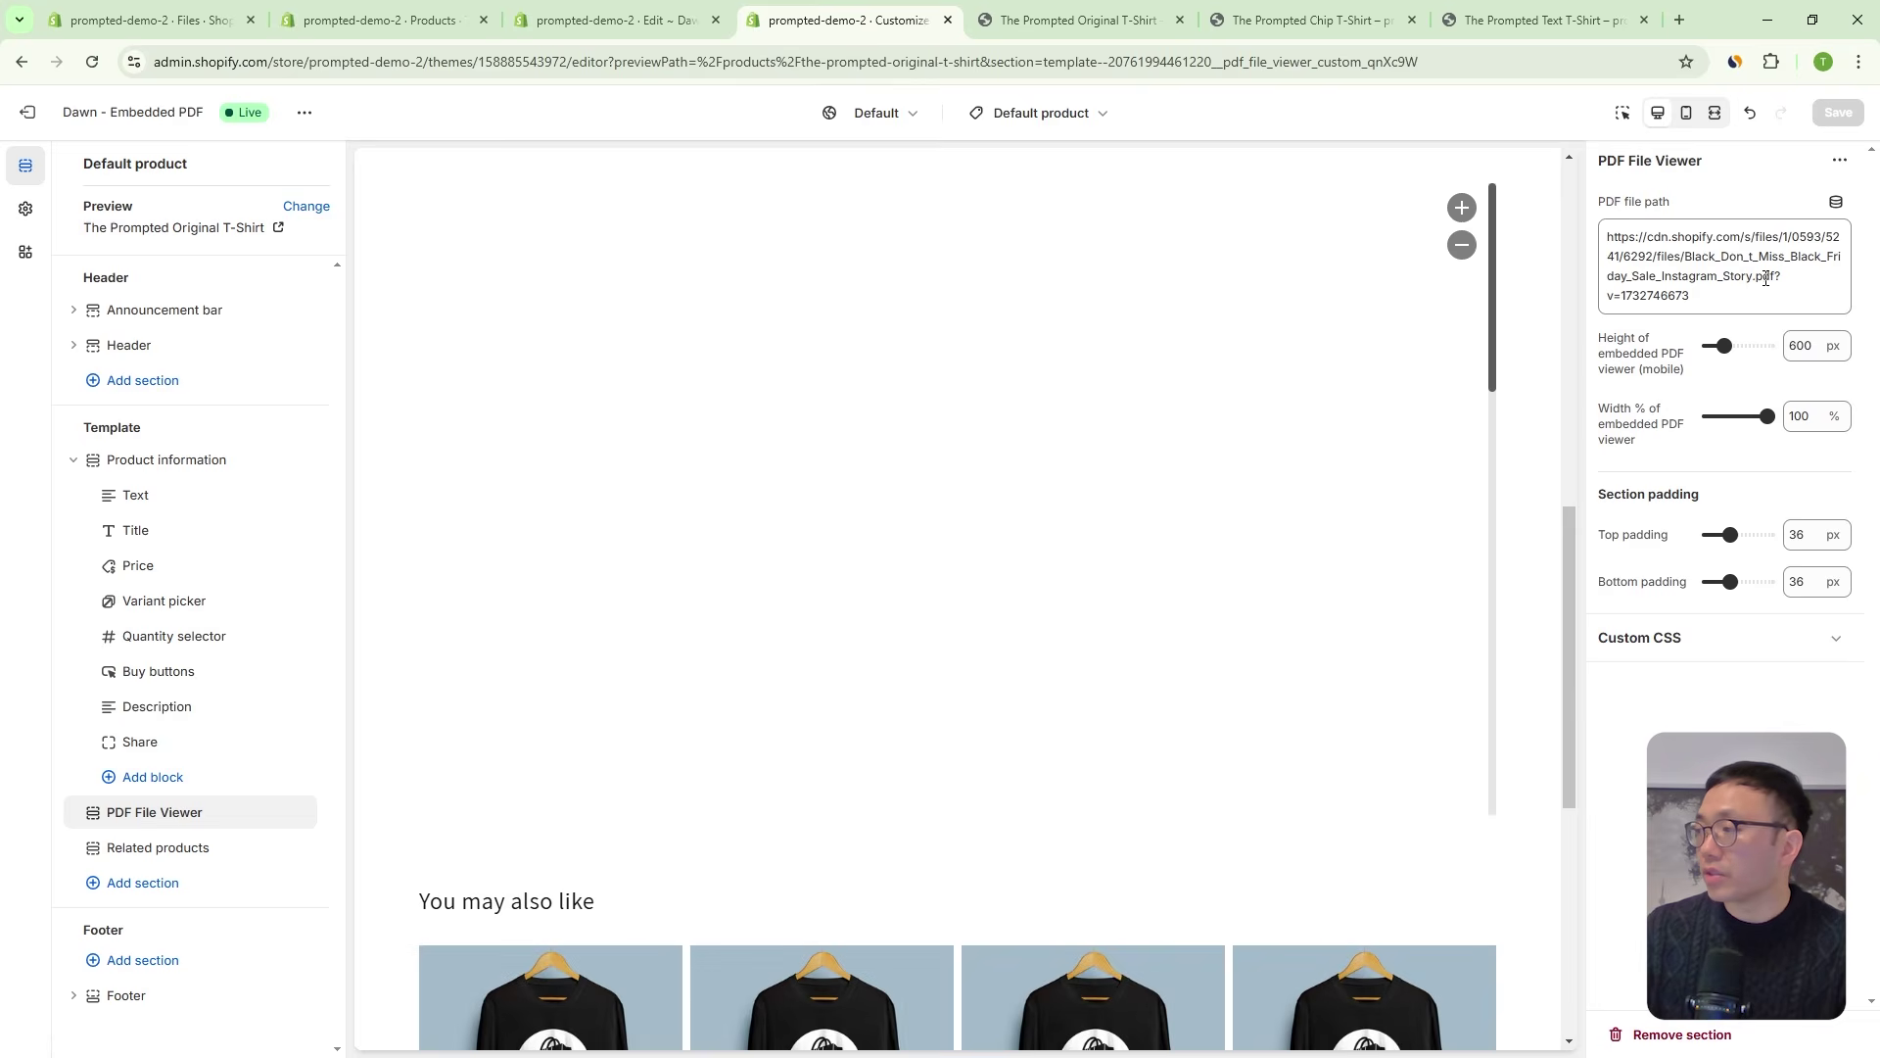
{"action": "left_click", "coordinate": [1836, 202]}
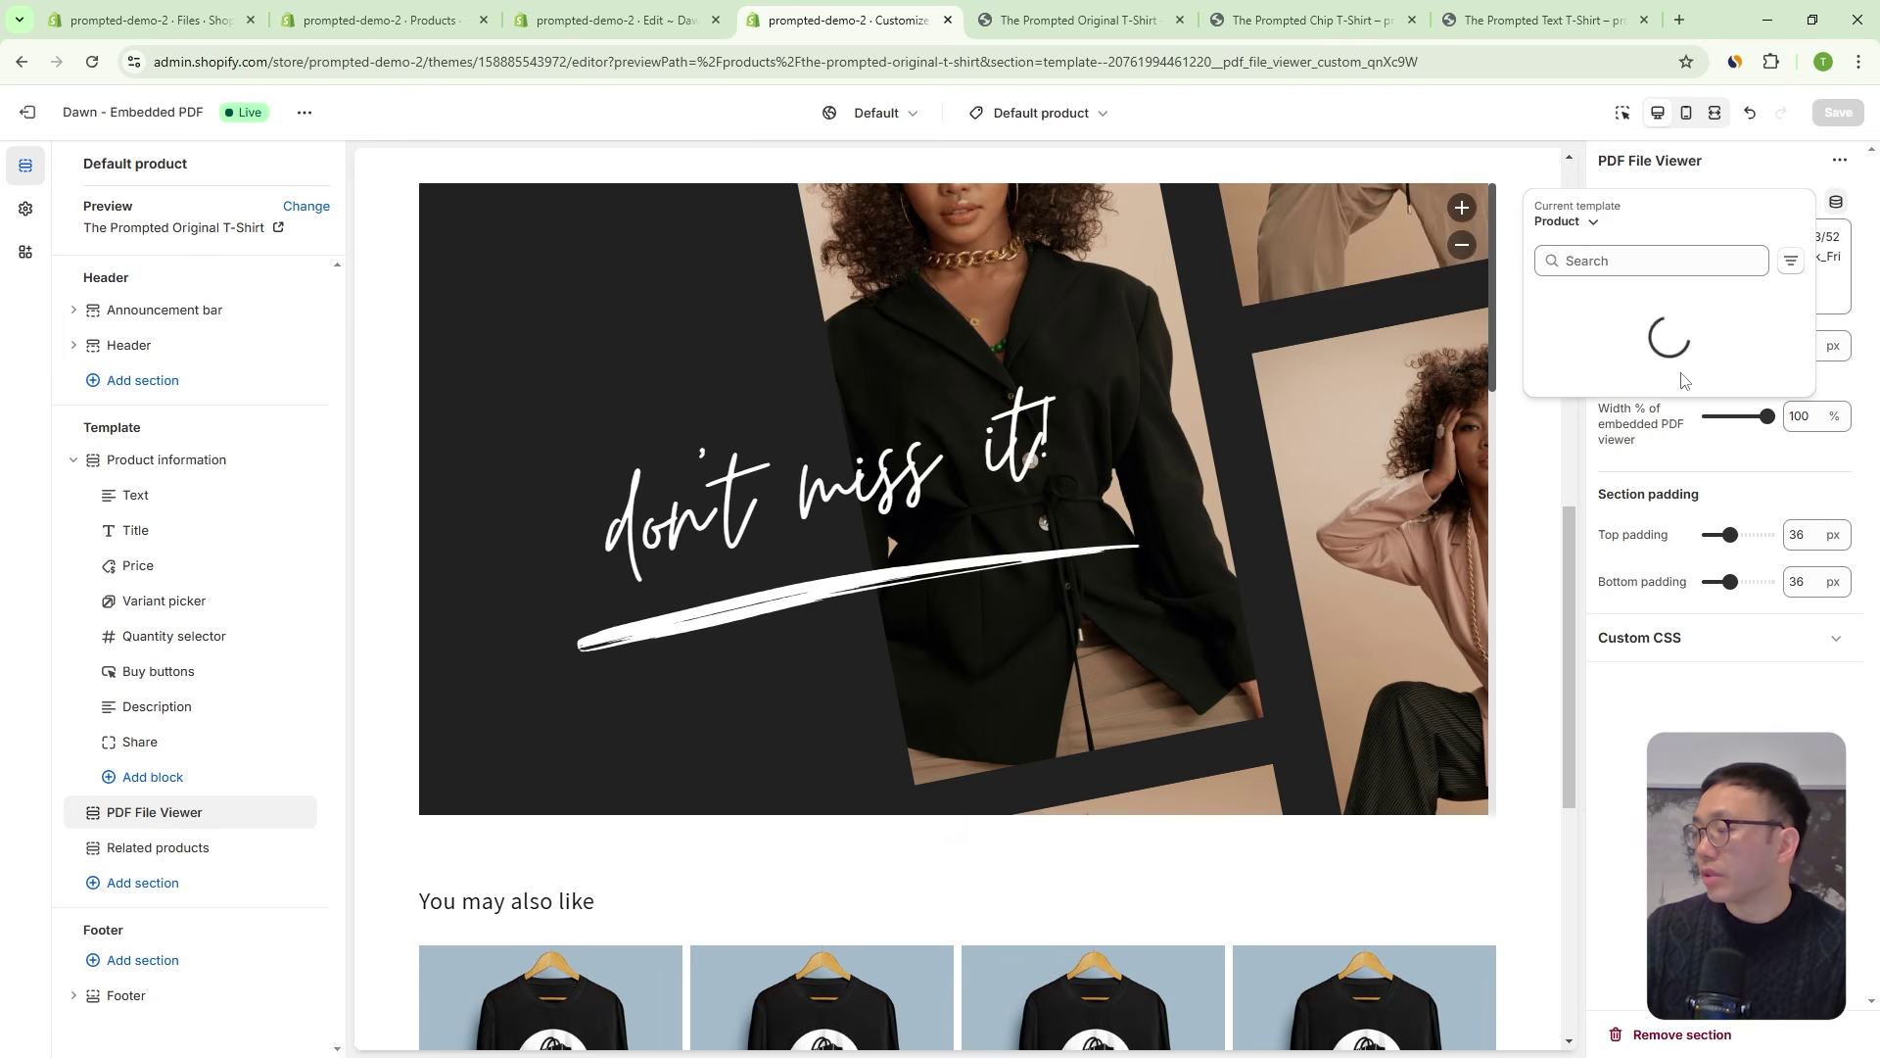
{"action": "scroll", "coordinate": [1696, 510], "scroll_direction": "down", "scroll_amount": 2}
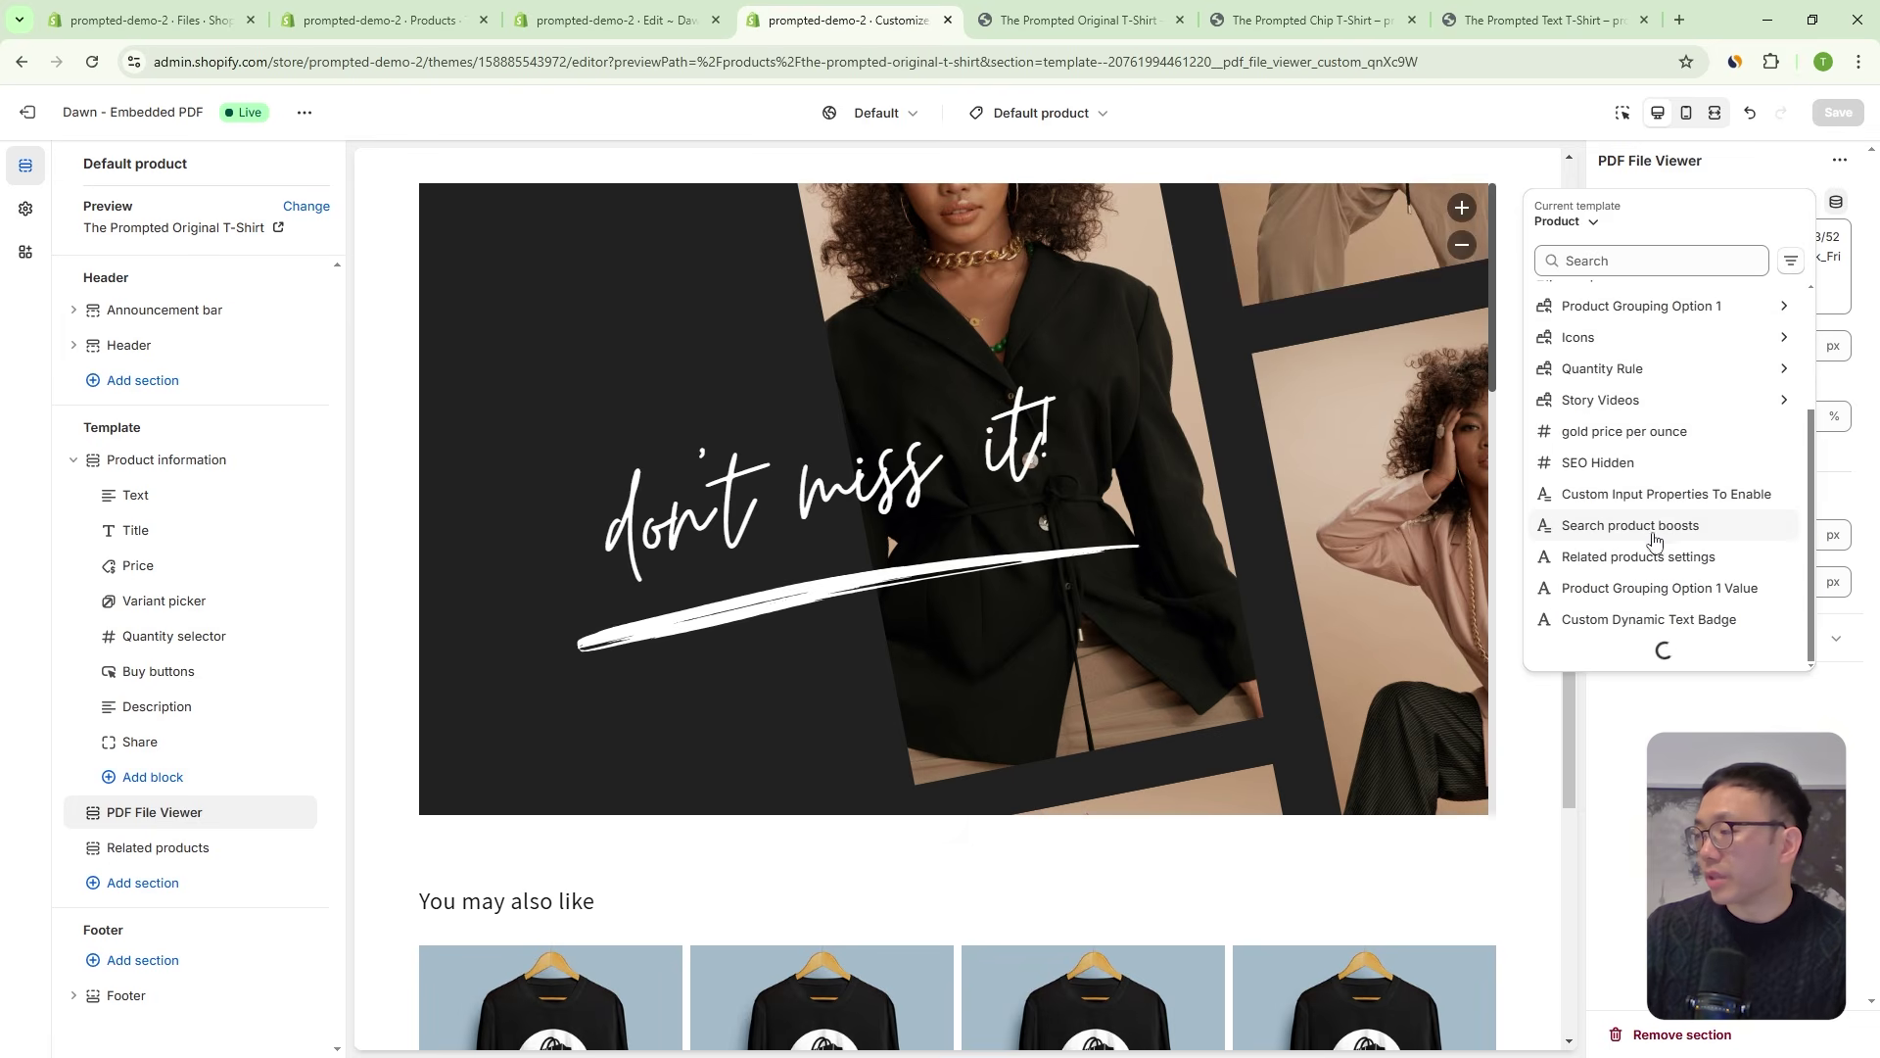
{"action": "scroll", "coordinate": [1685, 594], "scroll_direction": "down", "scroll_amount": 3}
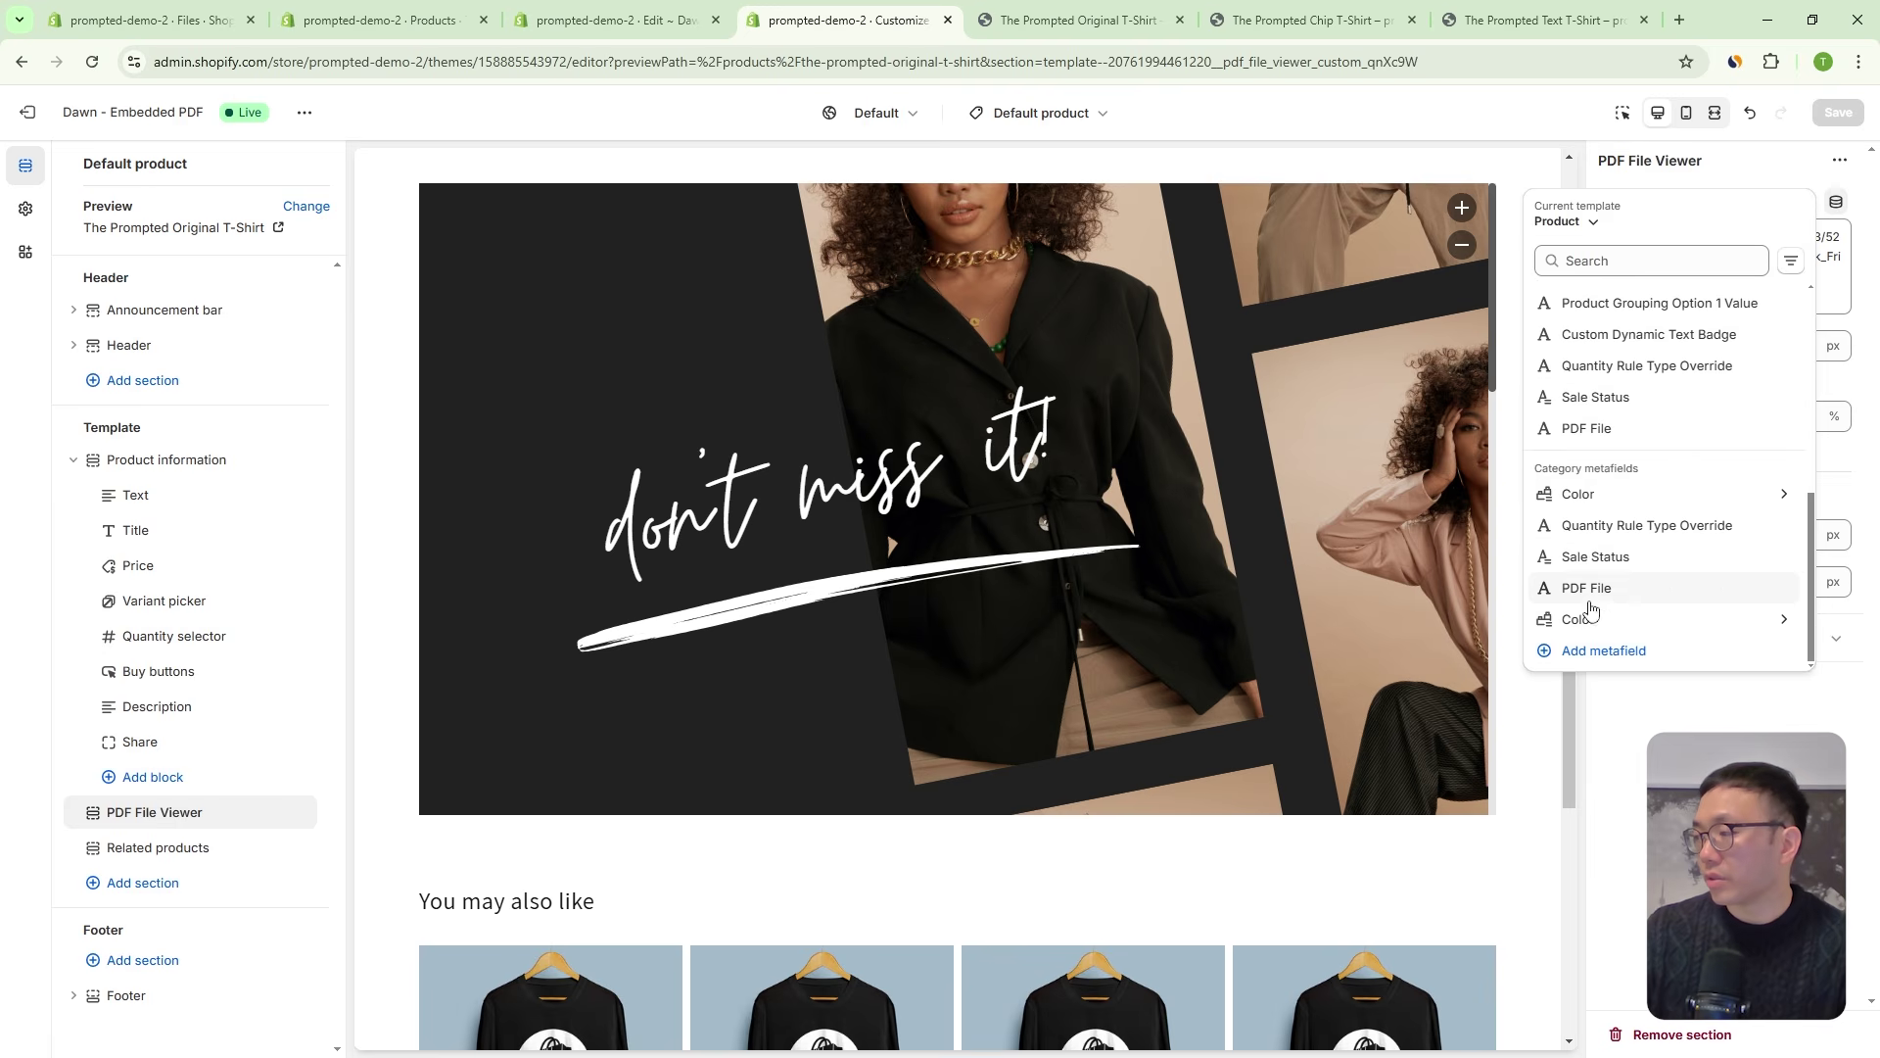
{"action": "left_click", "coordinate": [1594, 431]}
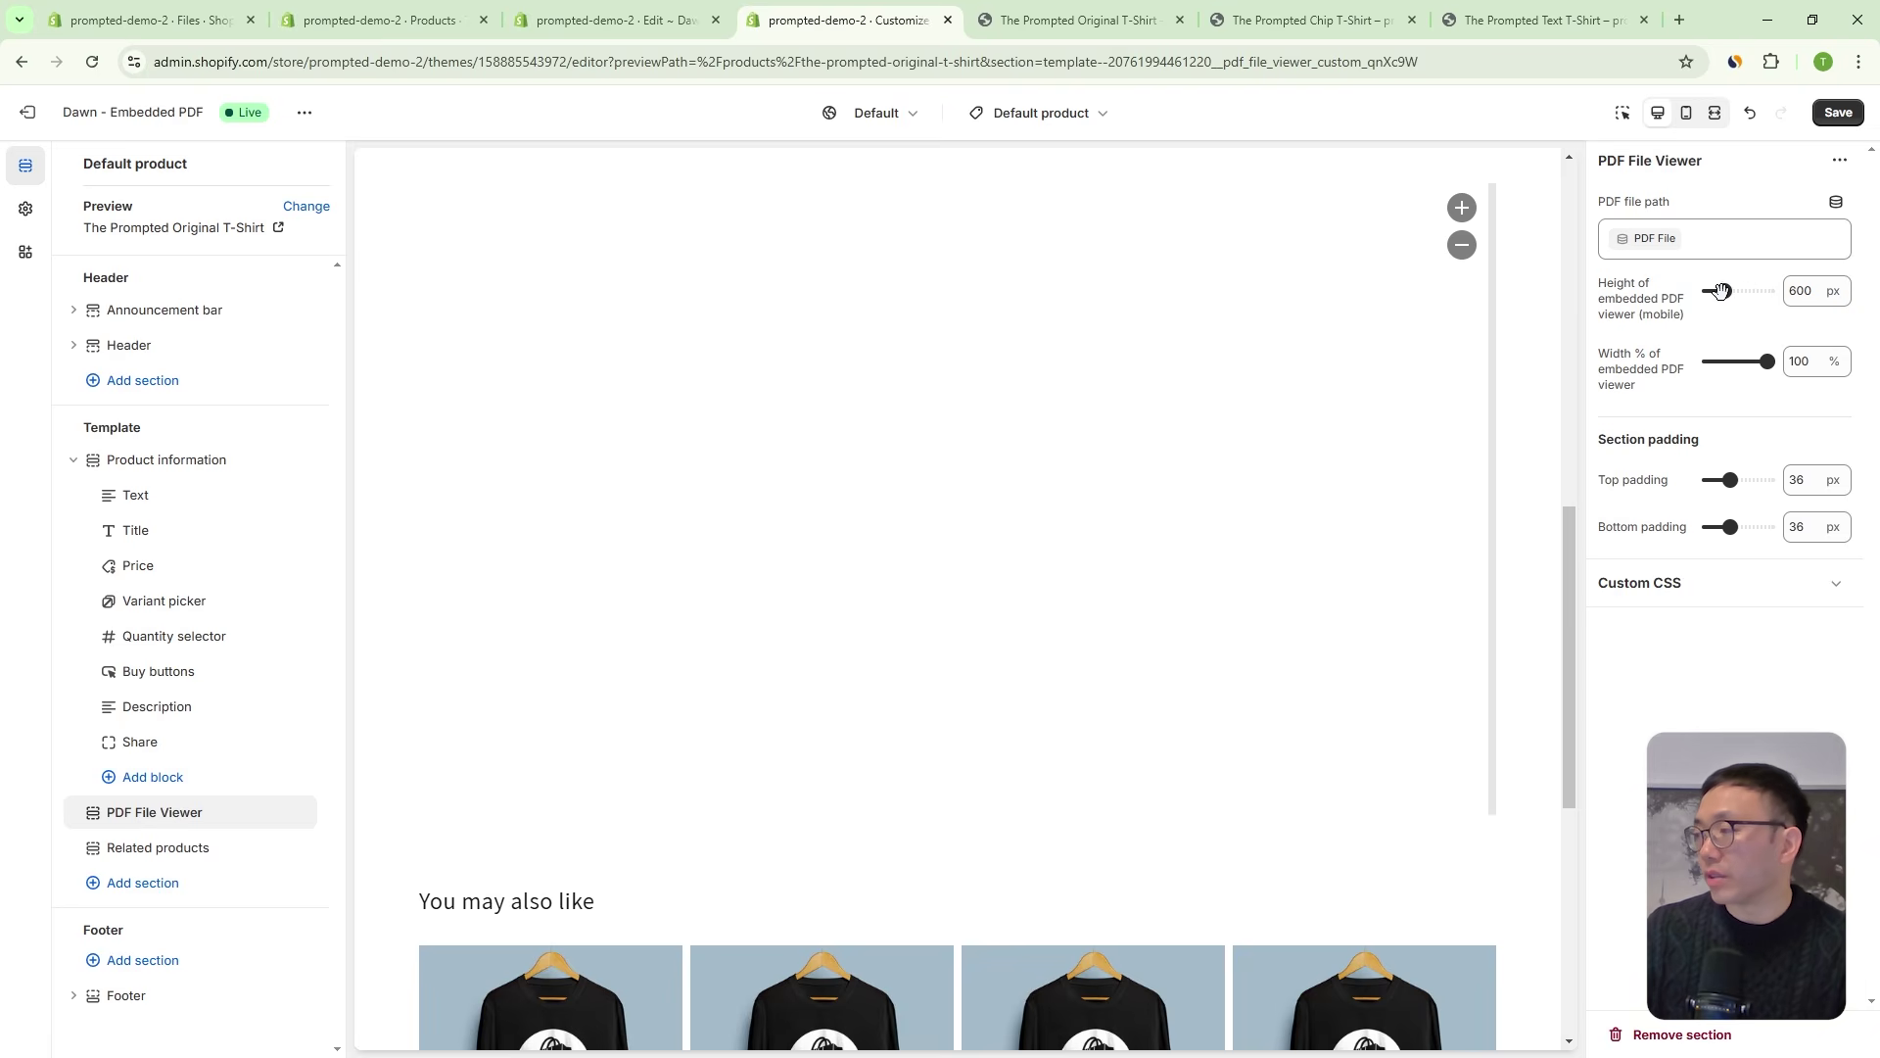
{"action": "mouse_move", "coordinate": [1721, 291]}
{"action": "left_mouse_down"}
{"action": "mouse_move", "coordinate": [1741, 290]}
{"action": "mouse_move", "coordinate": [1723, 291]}
{"action": "left_mouse_up"}
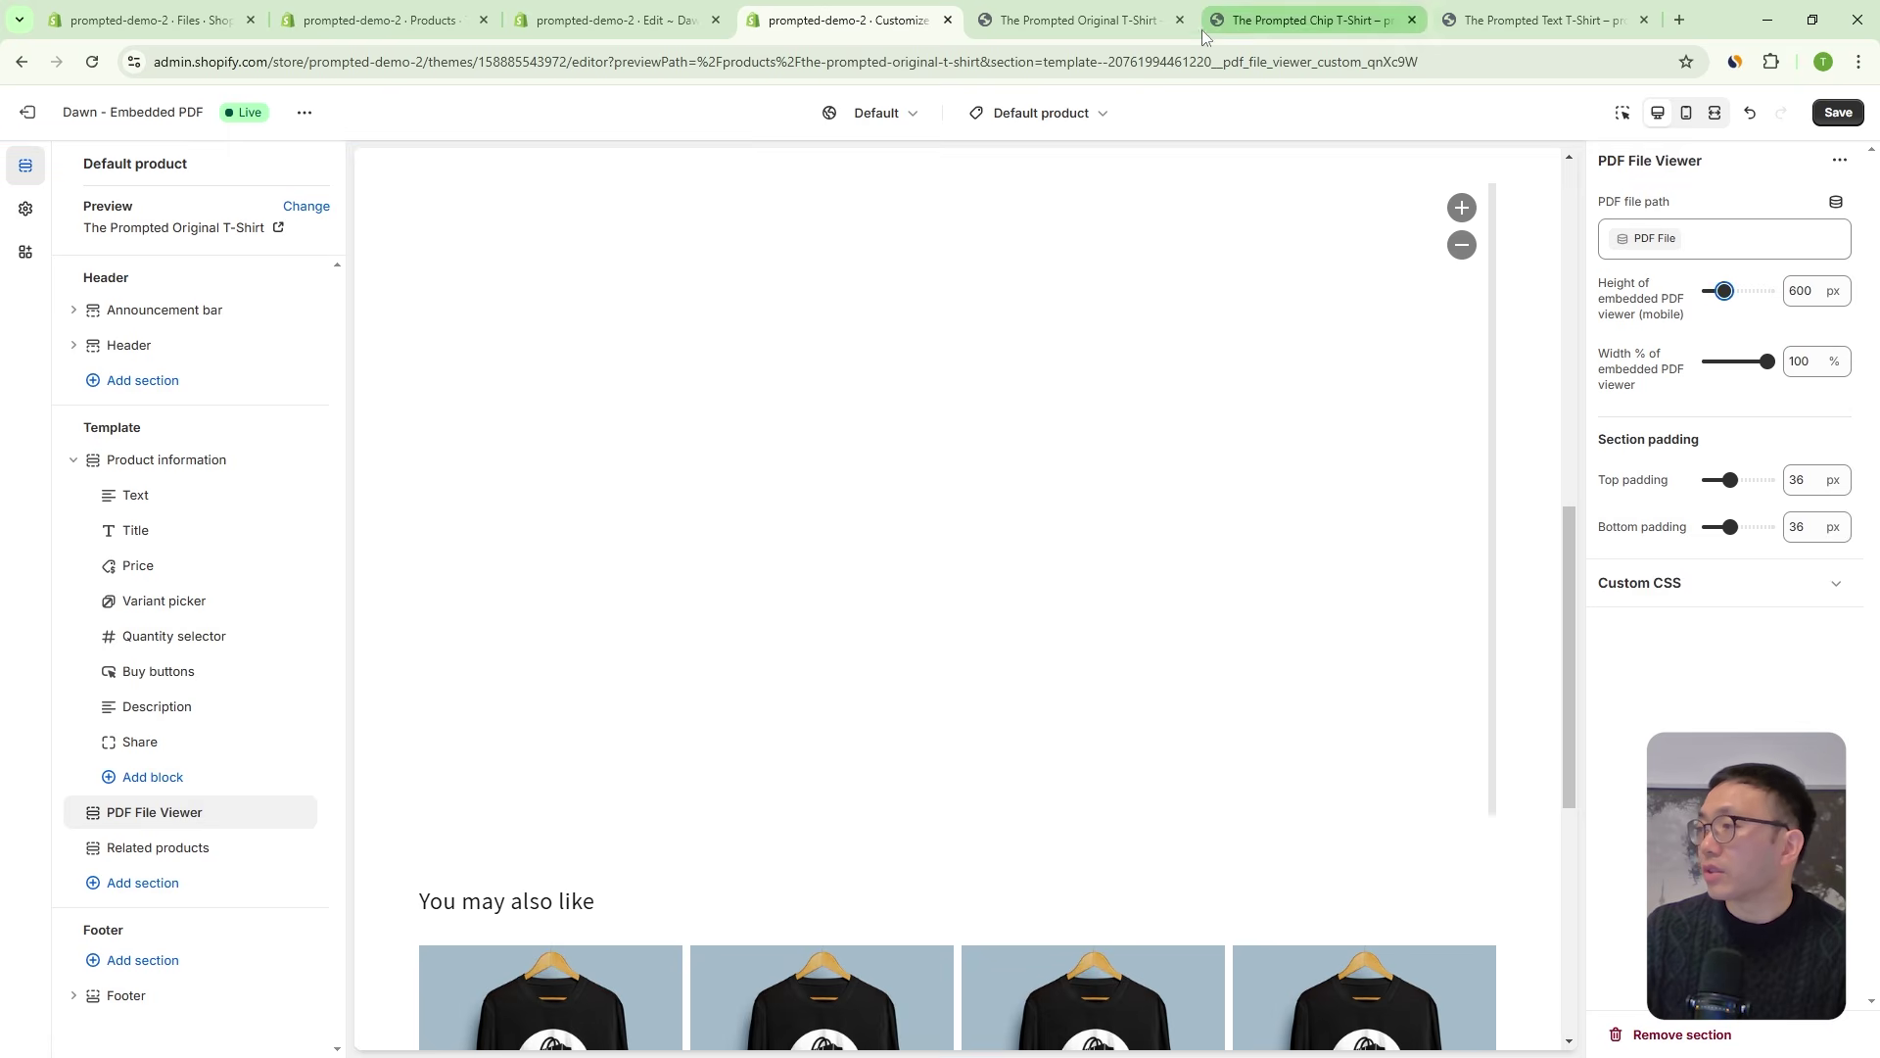
Switch to the live page of The Prompted Original T-Shirt and inspect its embedded PDF in mobile device emulation.
{"action": "left_click", "coordinate": [1114, 27]}
{"action": "right_click", "coordinate": [1623, 473]}
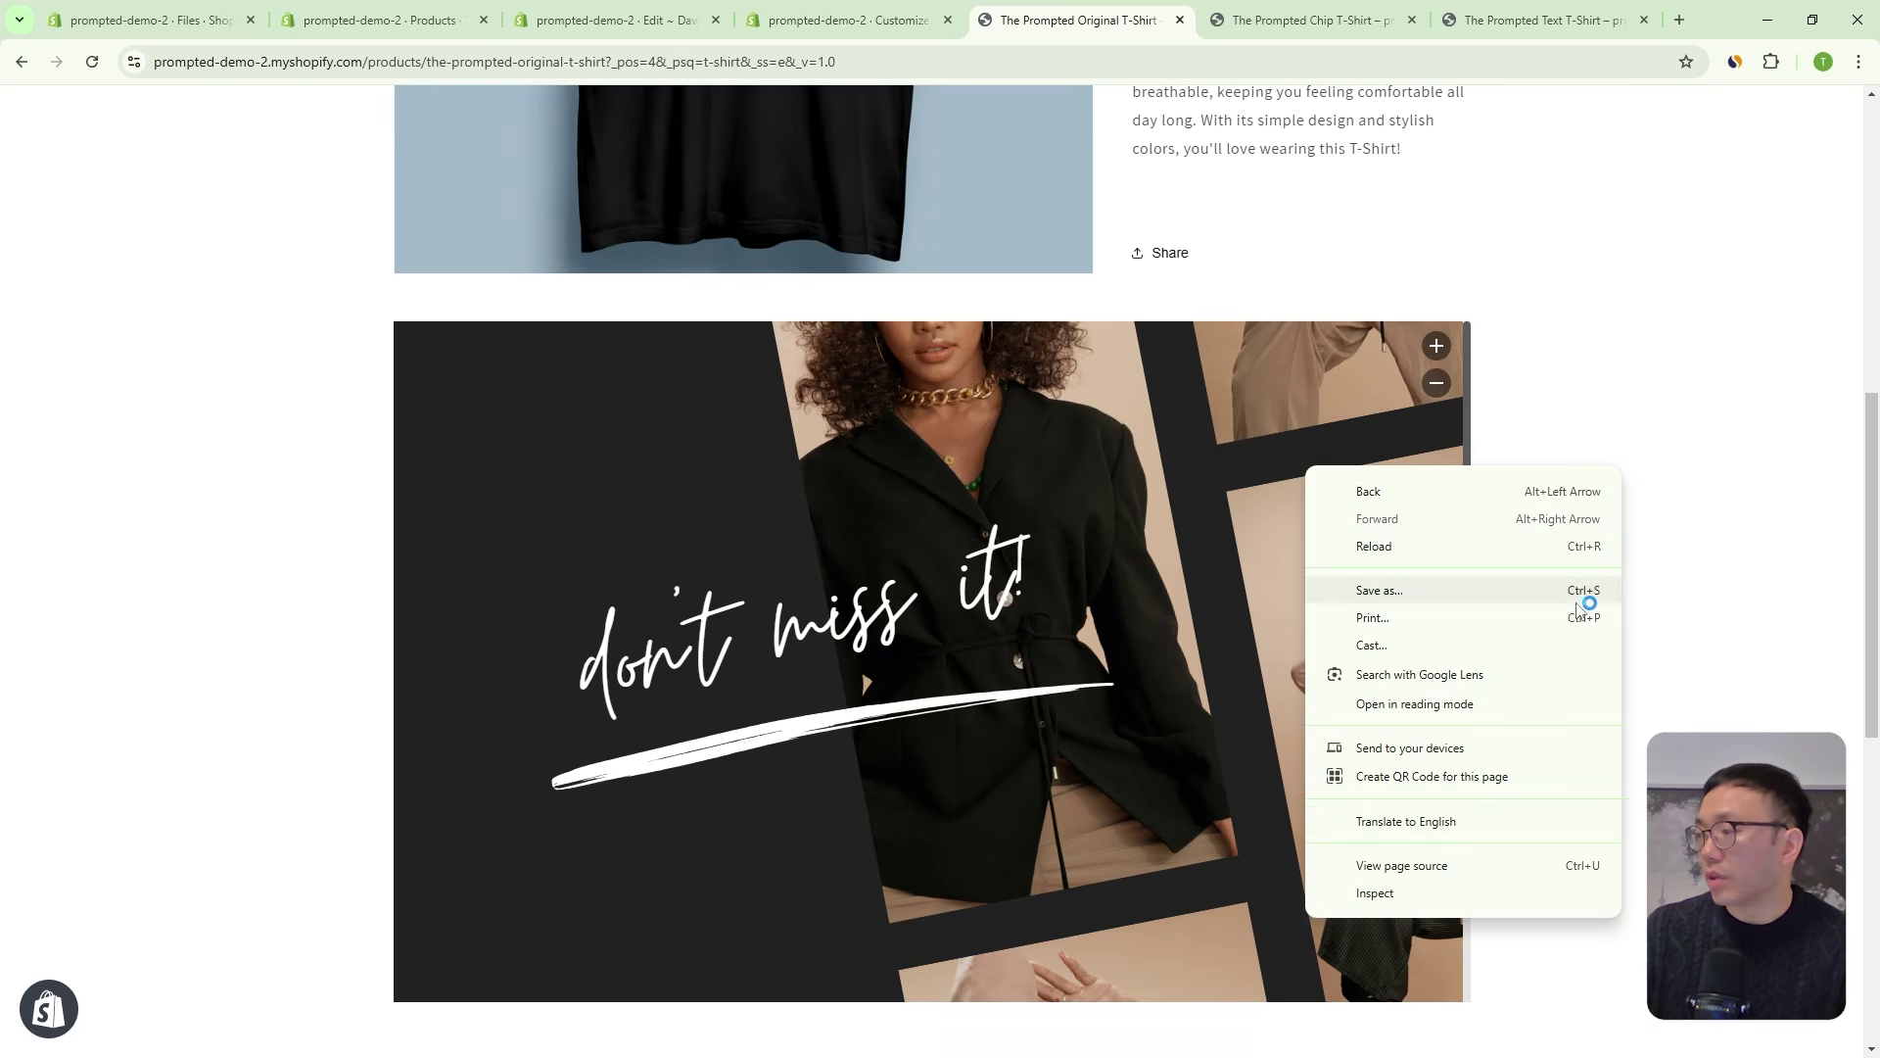
{"action": "left_click", "coordinate": [1451, 892]}
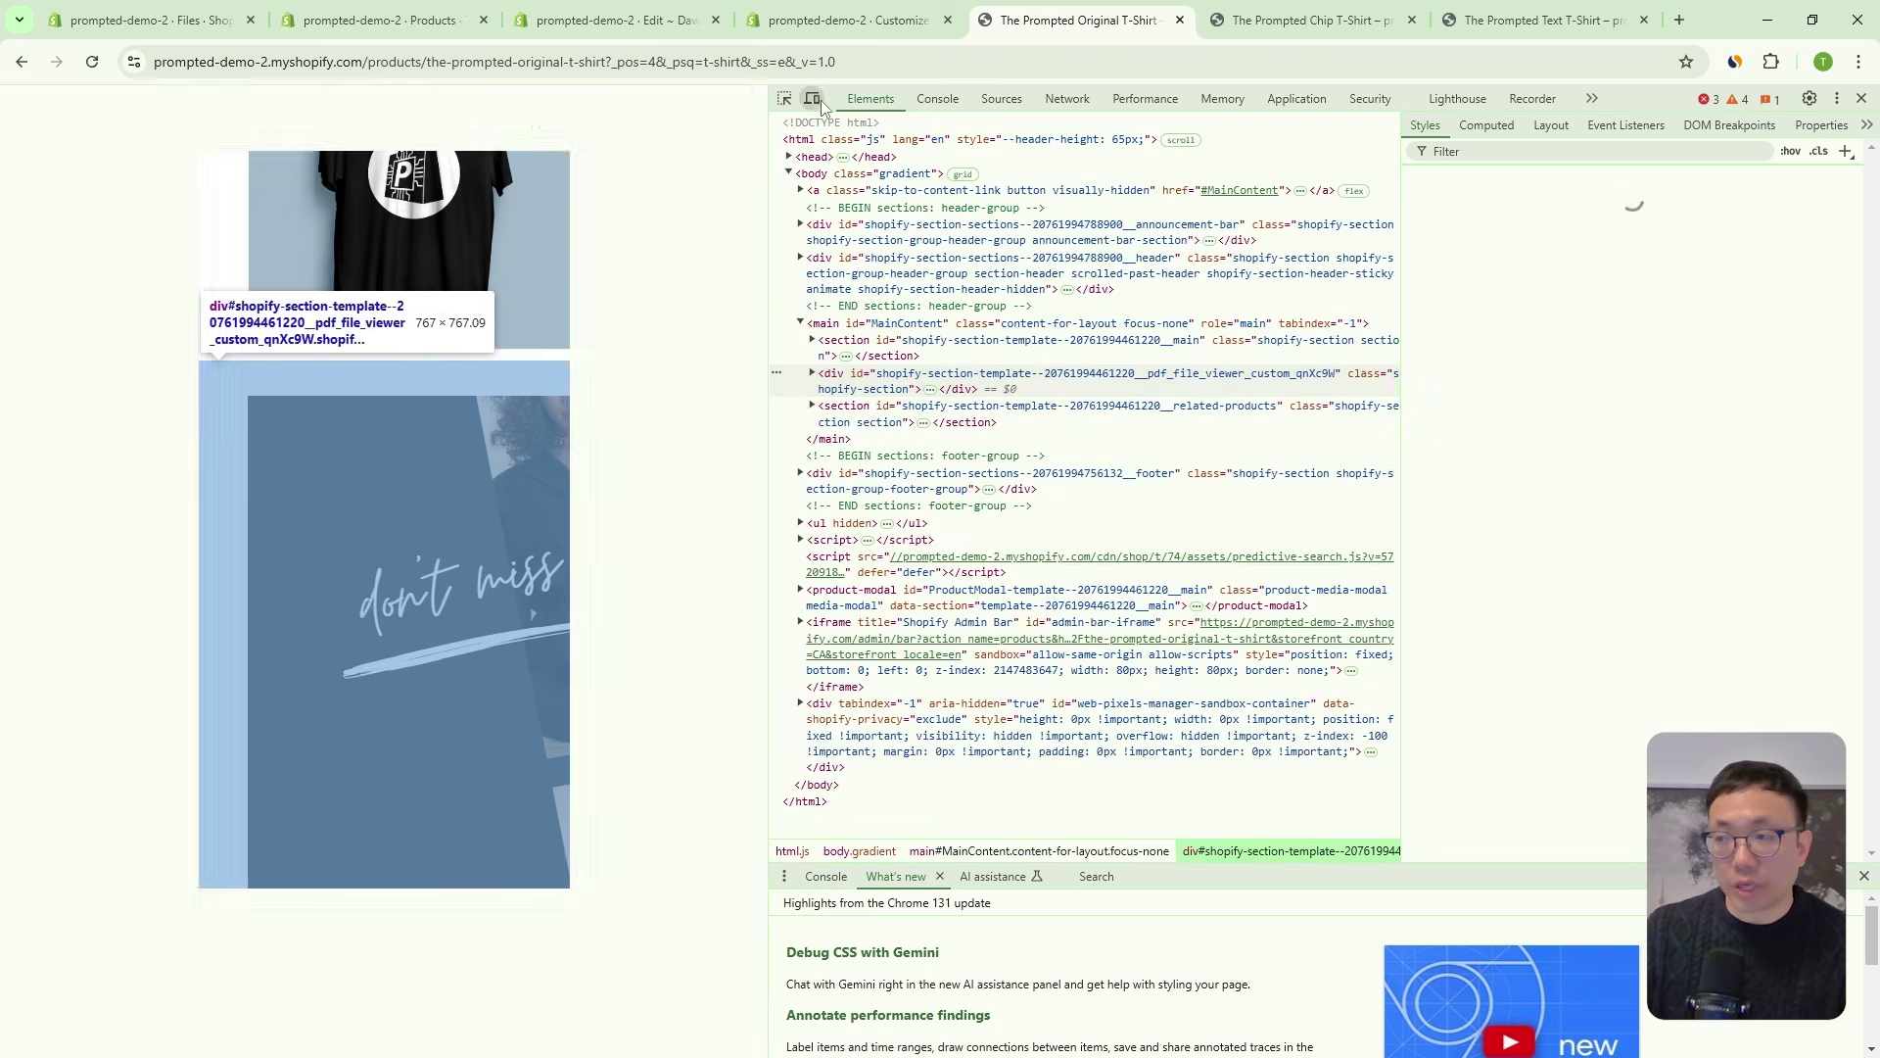
{"action": "left_click", "coordinate": [816, 102]}
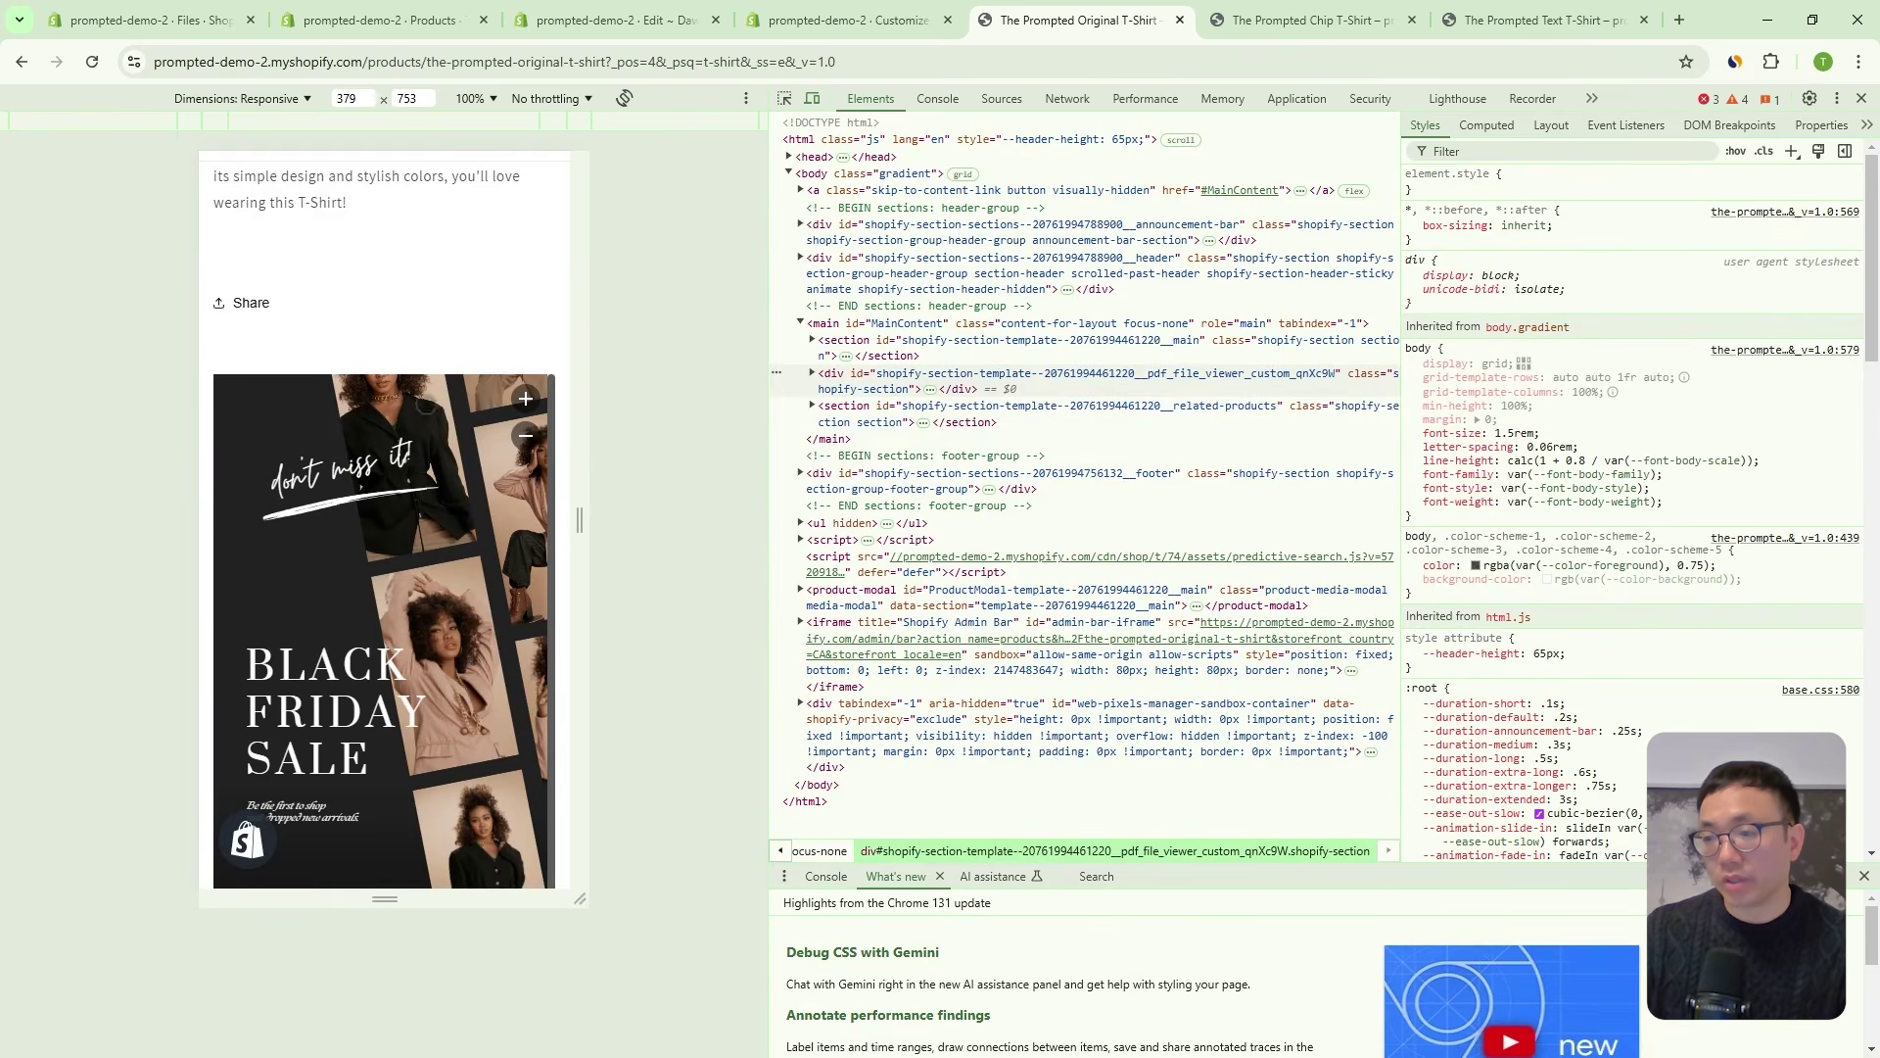
{"action": "scroll", "coordinate": [516, 480], "scroll_direction": "down", "scroll_amount": 3}
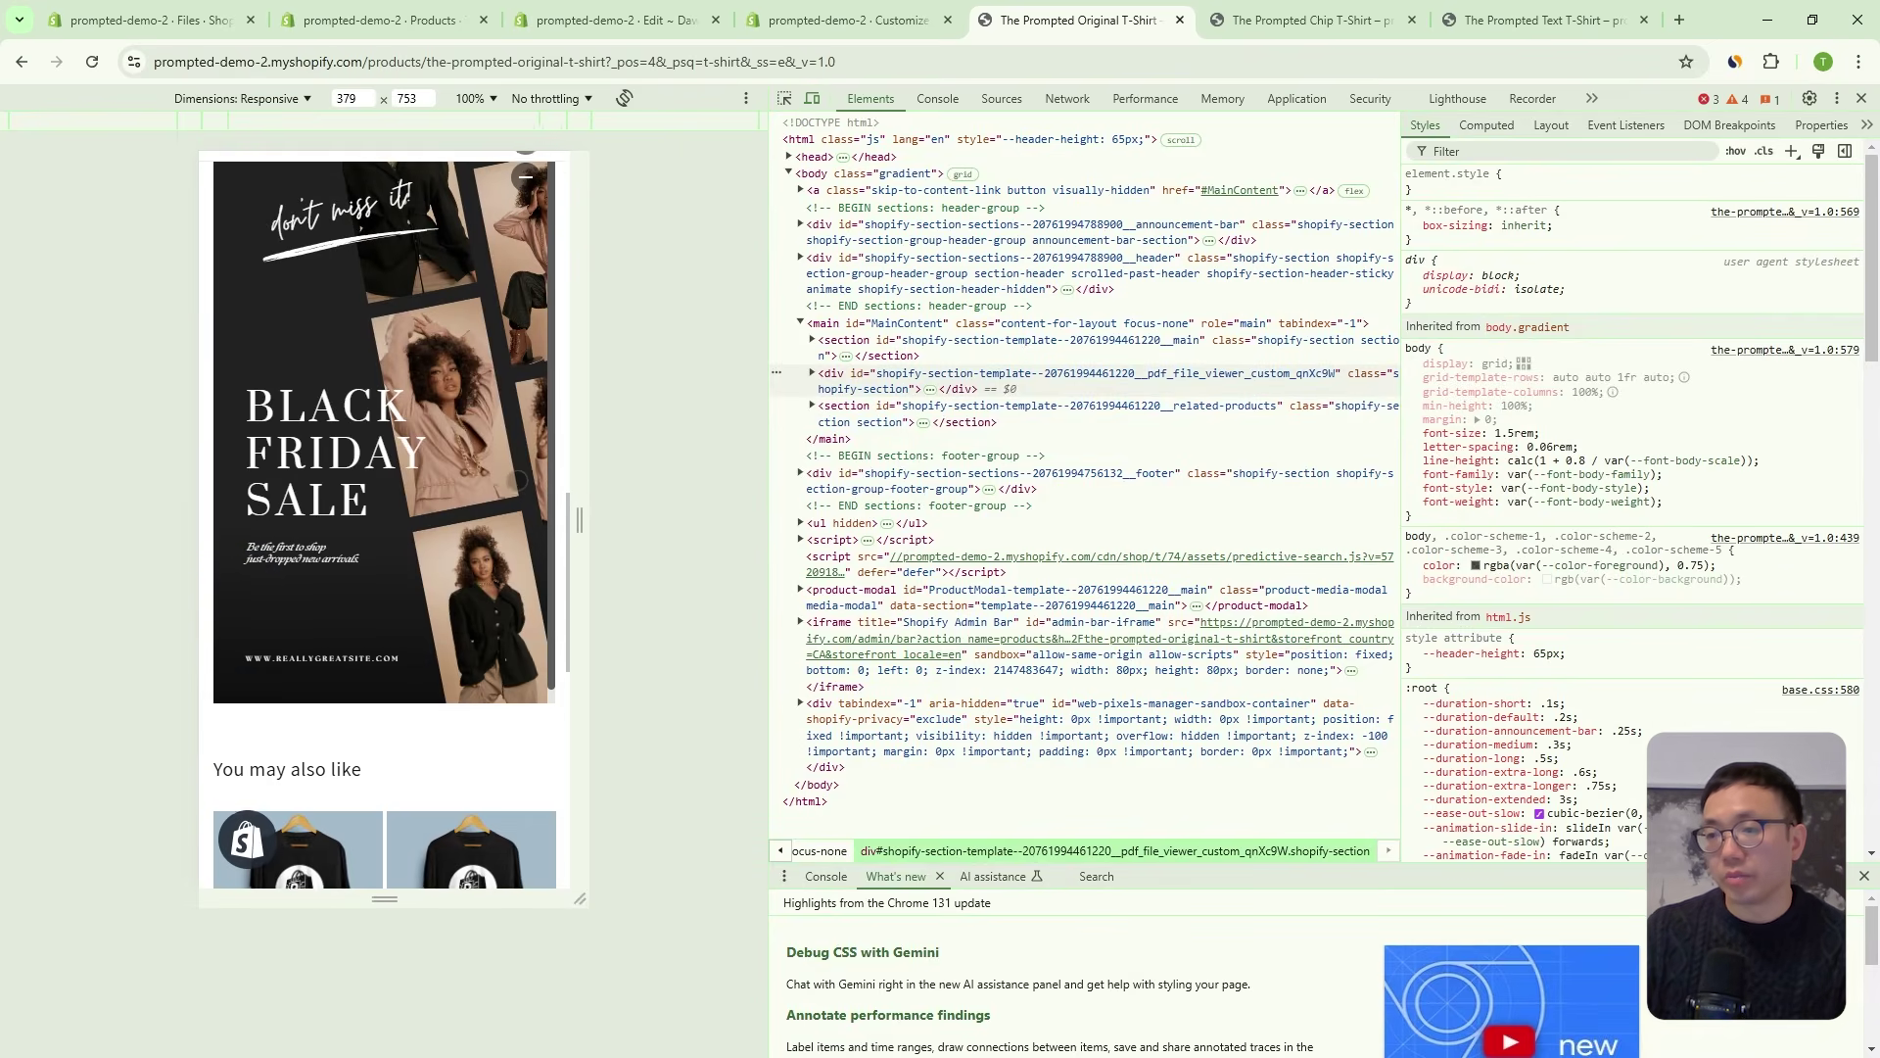
{"action": "scroll", "coordinate": [516, 480], "scroll_direction": "up", "scroll_amount": 2}
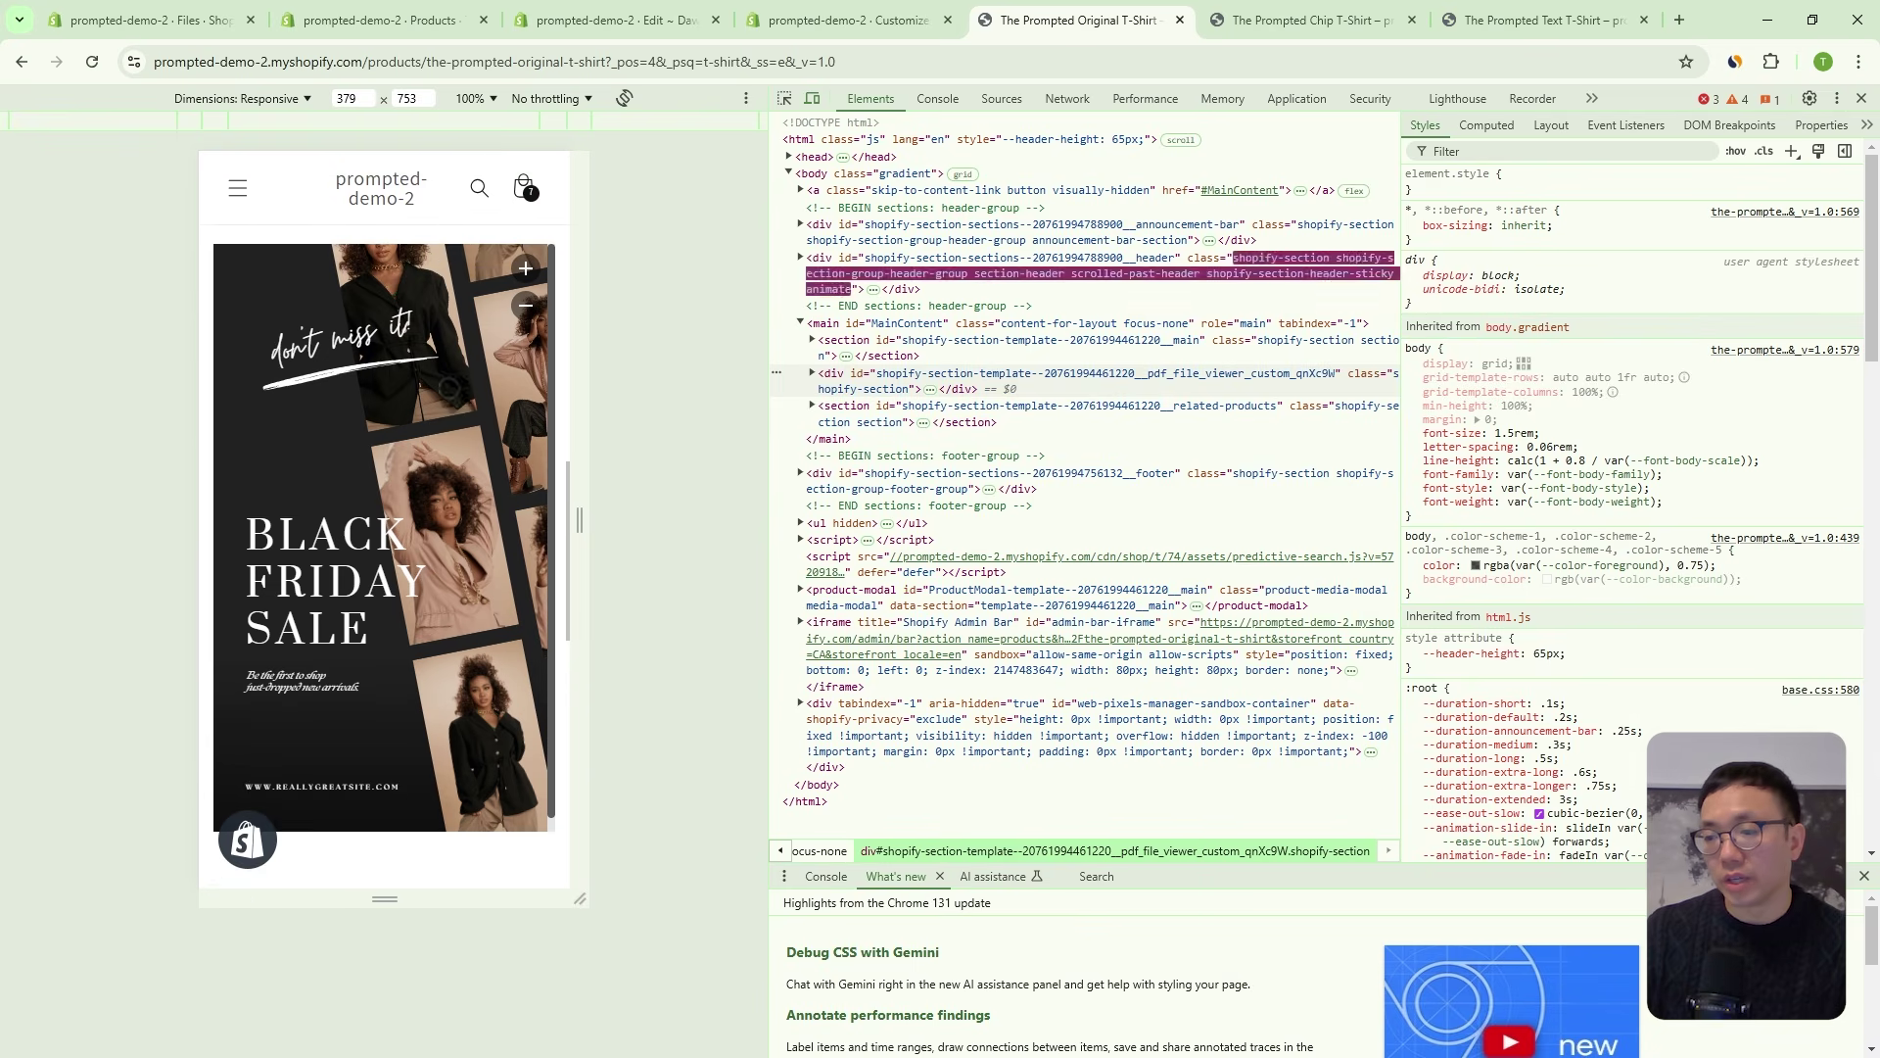
In the theme editor, set the height of the embedded PDF viewer (mobile) to 800 px and save the template.
{"action": "left_click", "coordinate": [880, 10]}
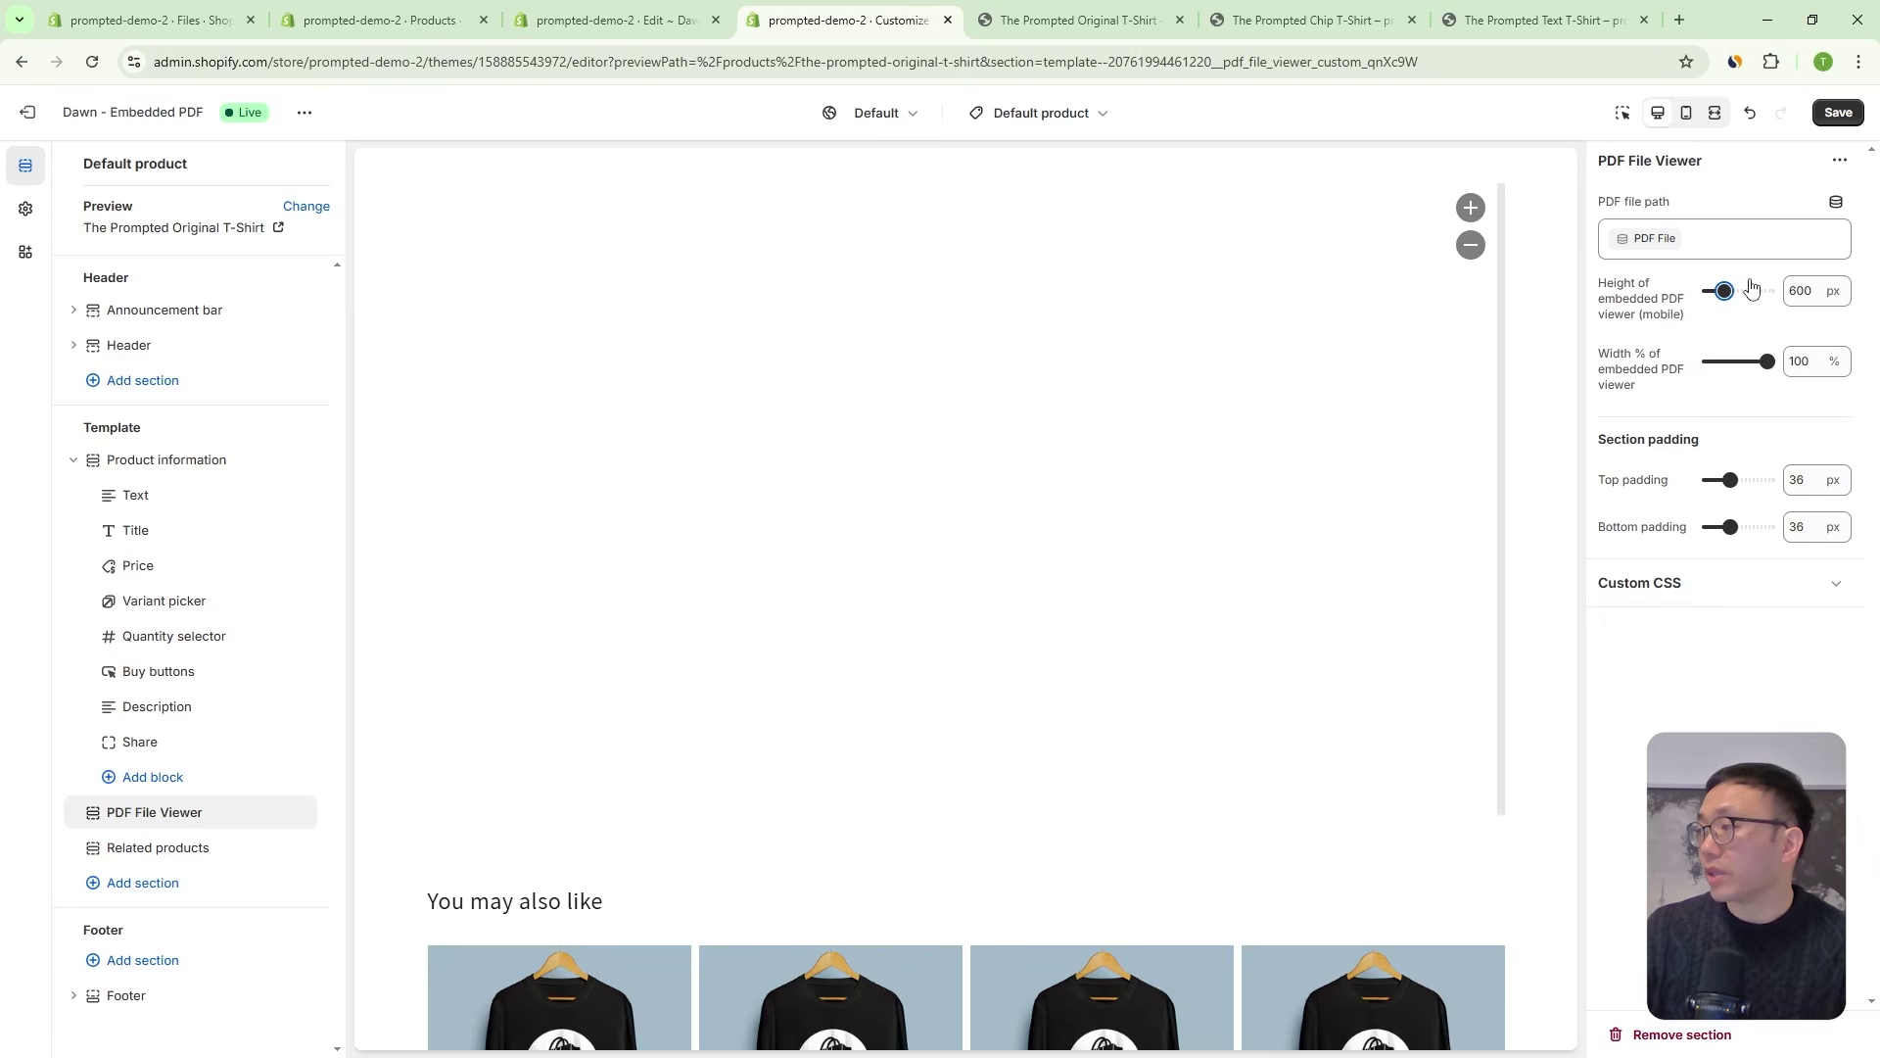
{"action": "left_click_drag", "start_coordinate": [1731, 288], "coordinate": [1739, 289]}
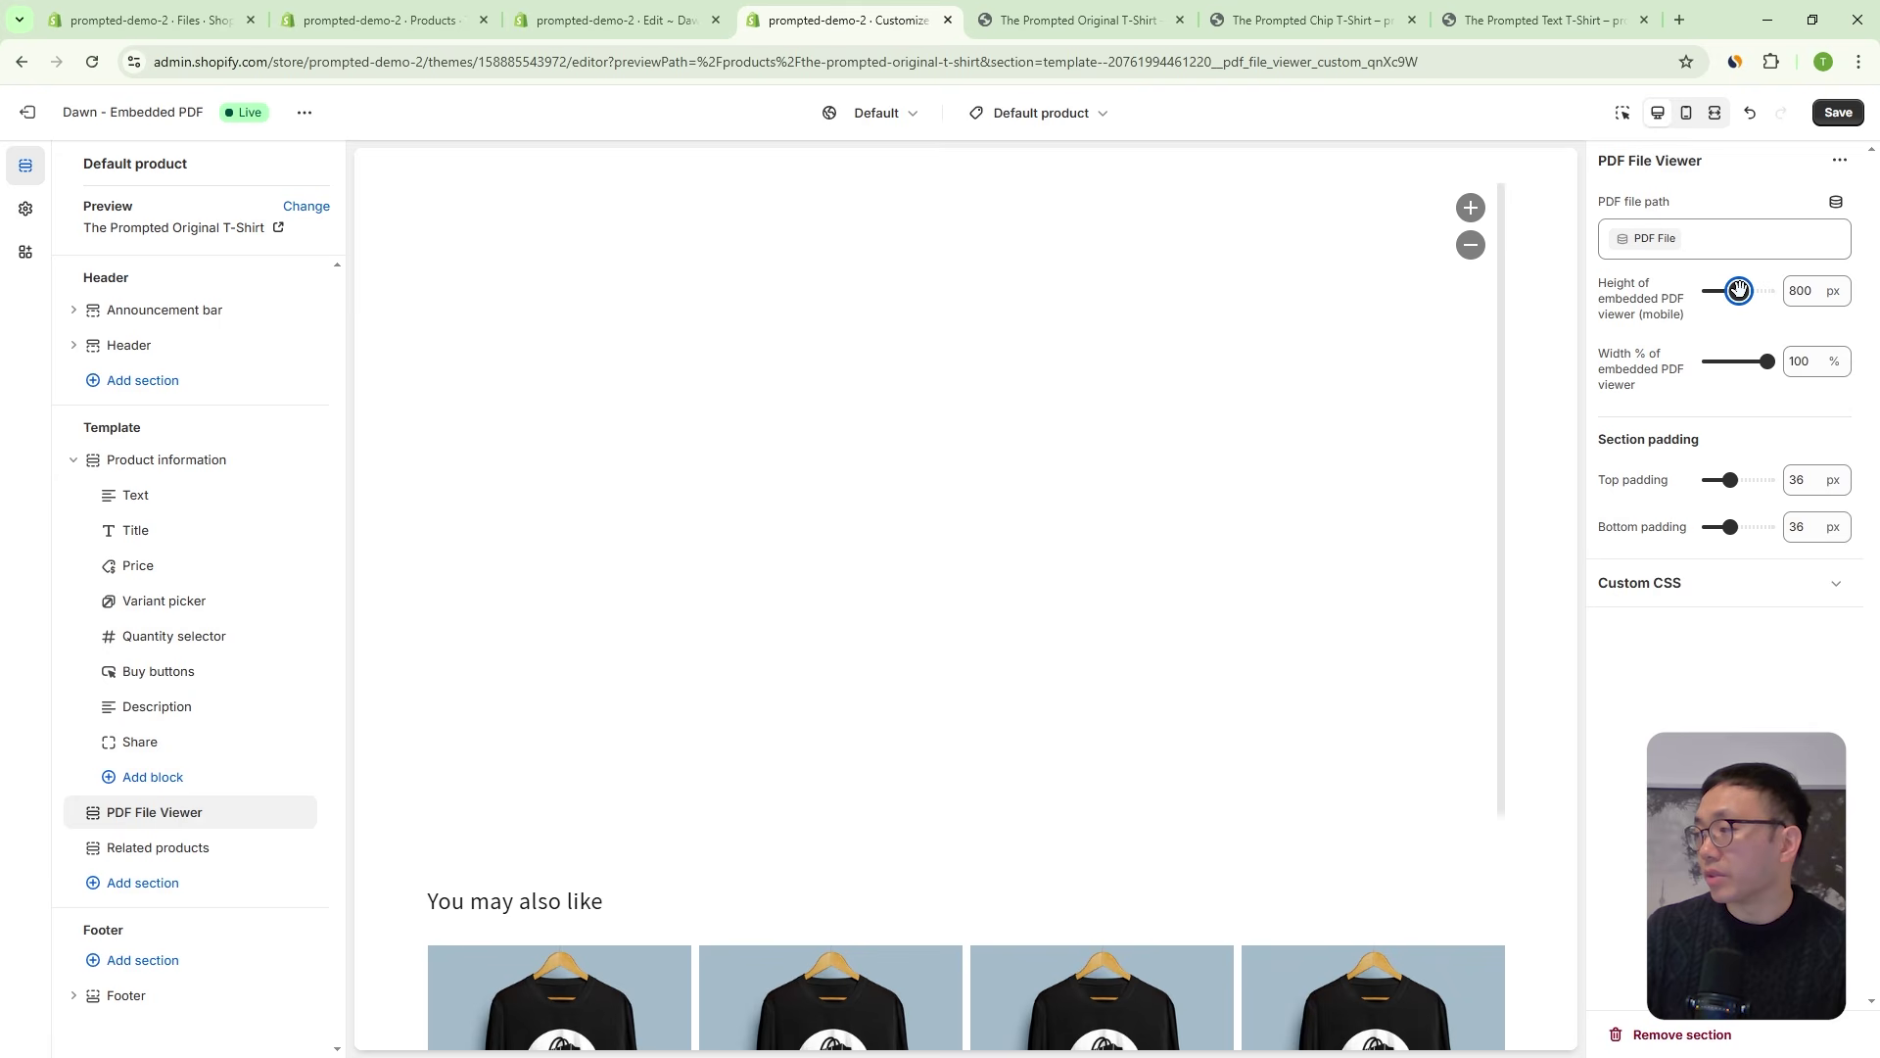
{"action": "left_click", "coordinate": [1838, 113]}
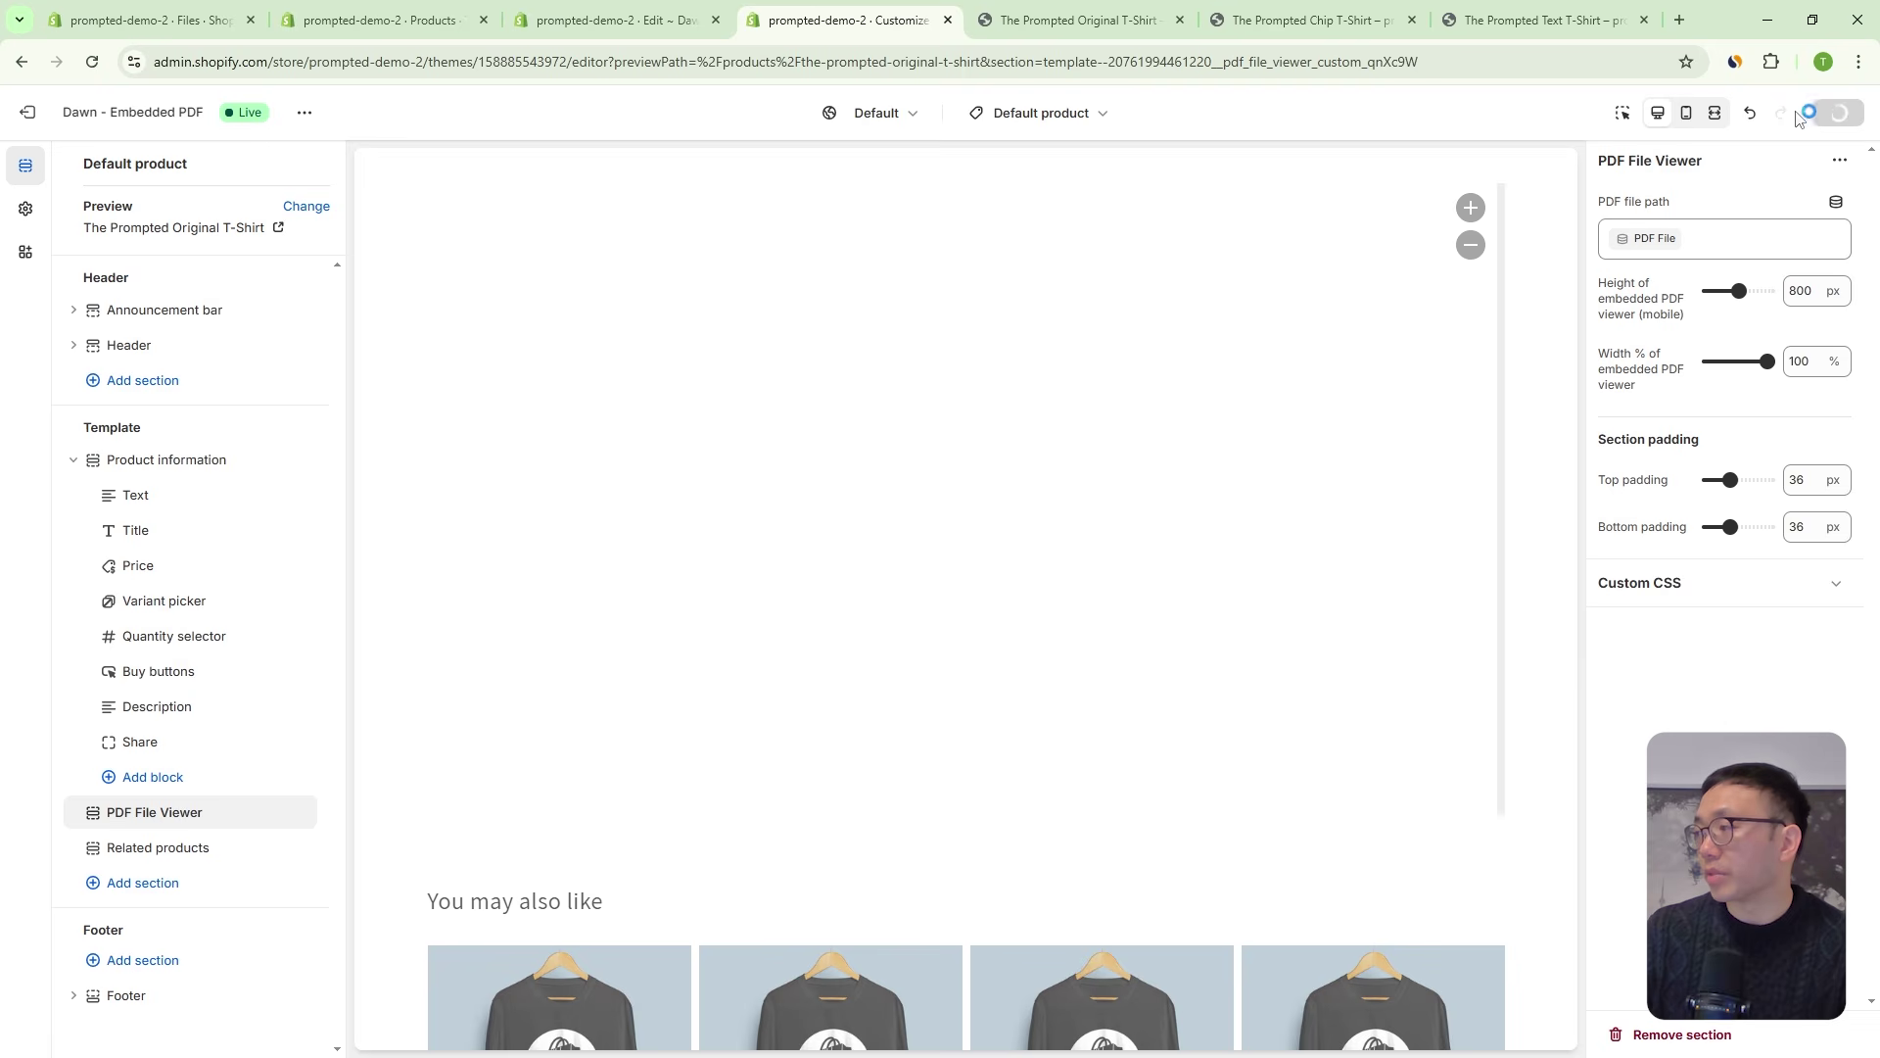
Reload the Original T-Shirt storefront page, enlarge the emulated mobile viewport to about 379 x 893, and check the PDF viewer's height.
{"action": "left_click", "coordinate": [1095, 29]}
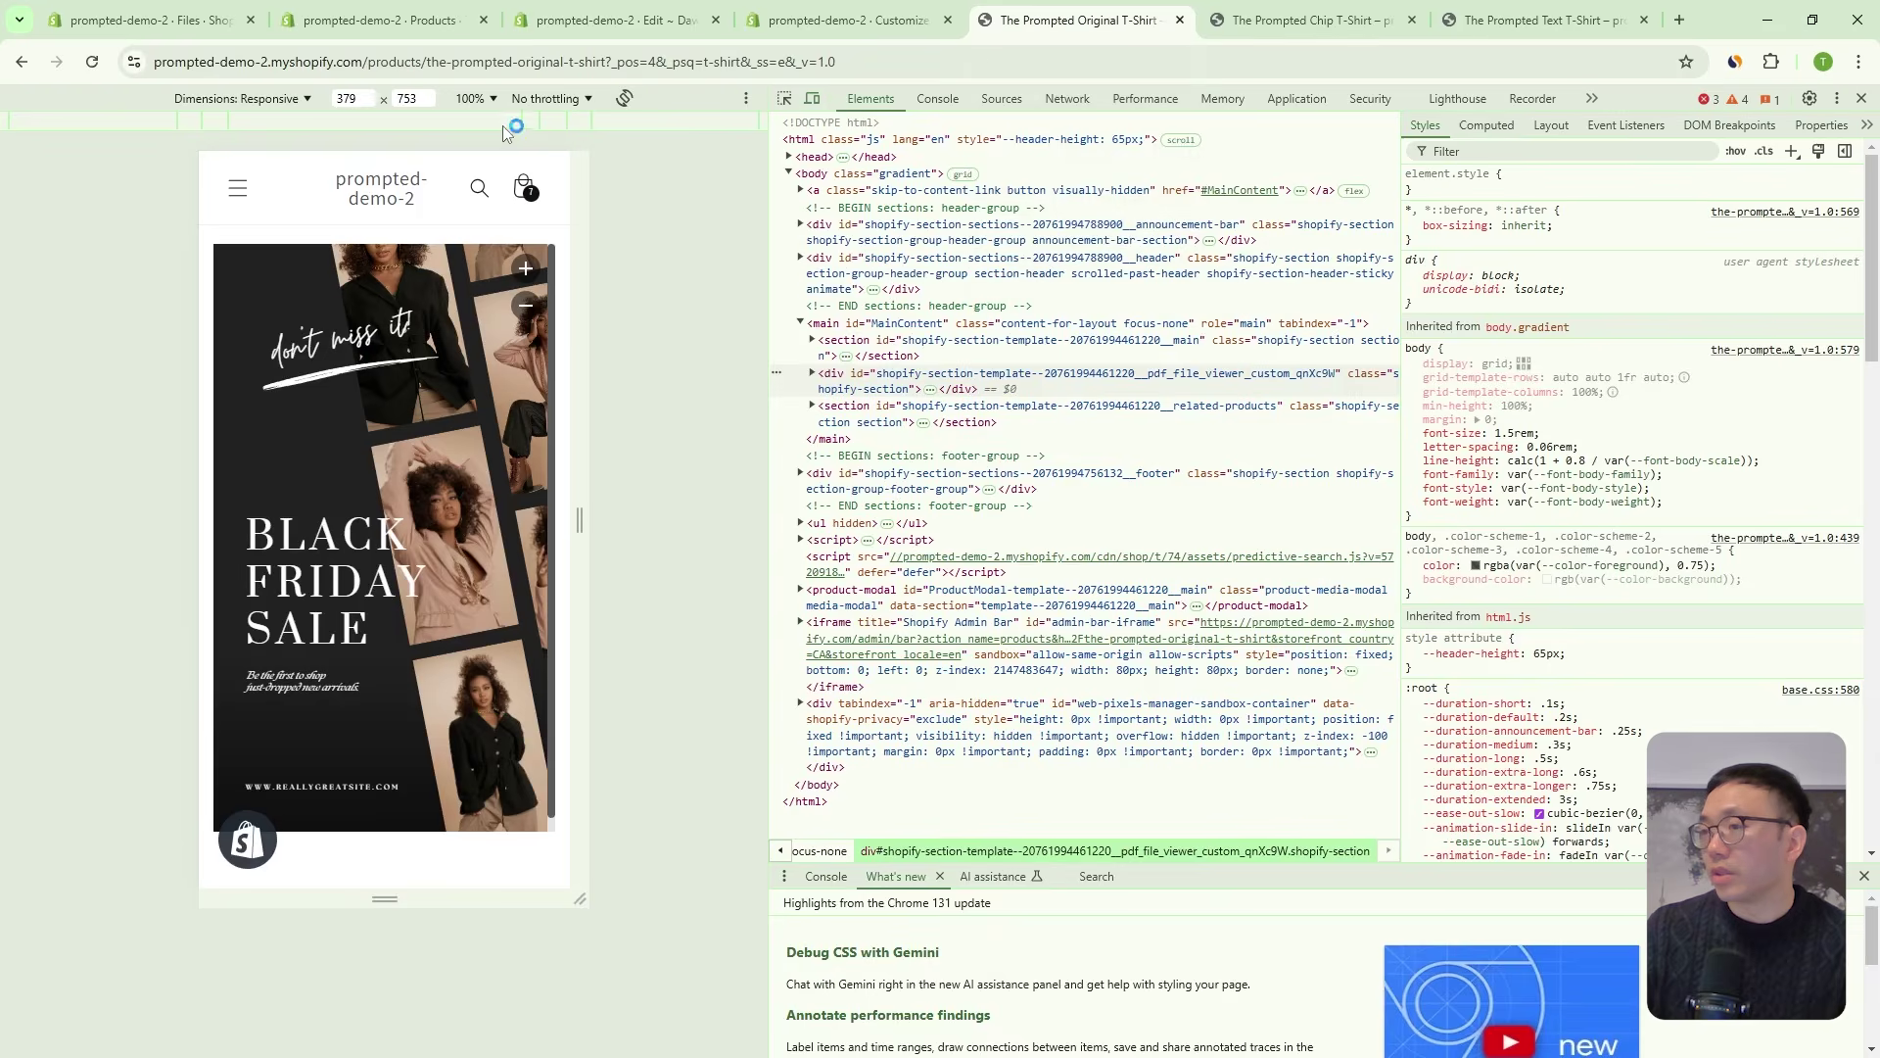
{"action": "left_click", "coordinate": [94, 65]}
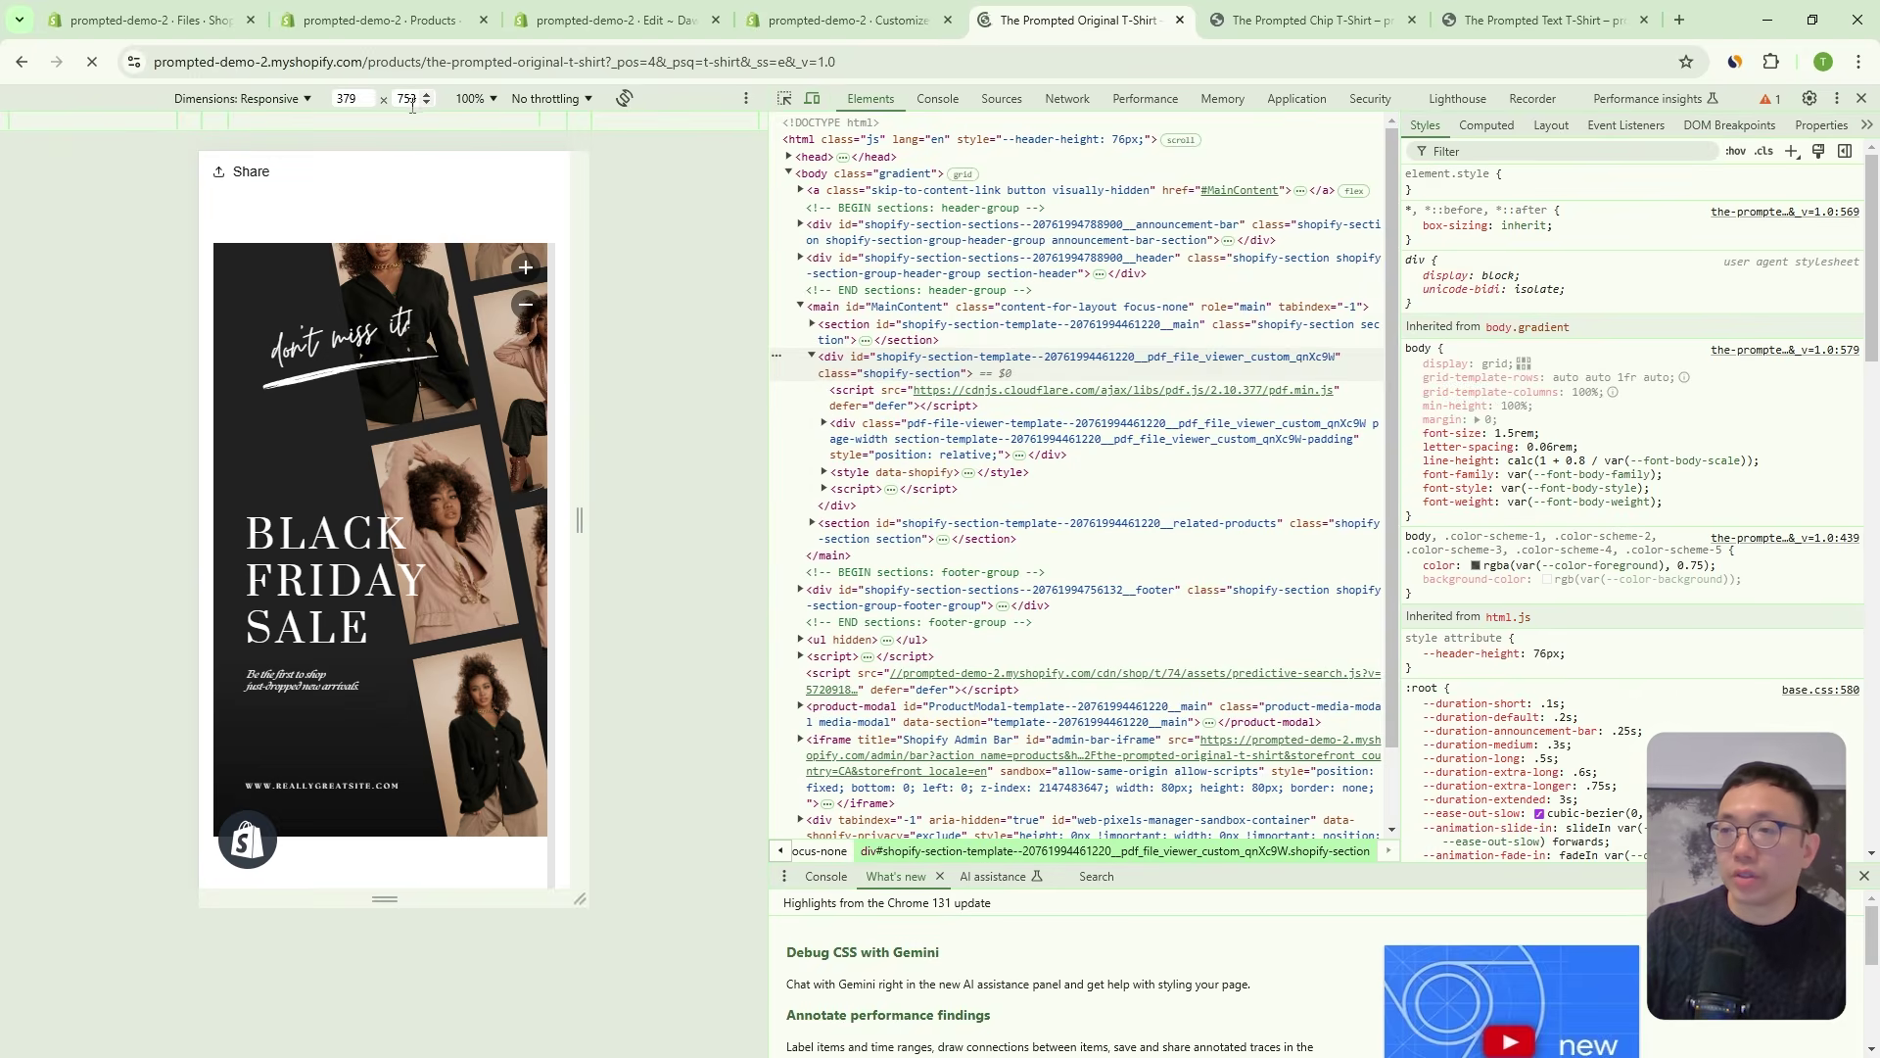
{"action": "left_click_drag", "start_coordinate": [384, 898], "coordinate": [385, 1038]}
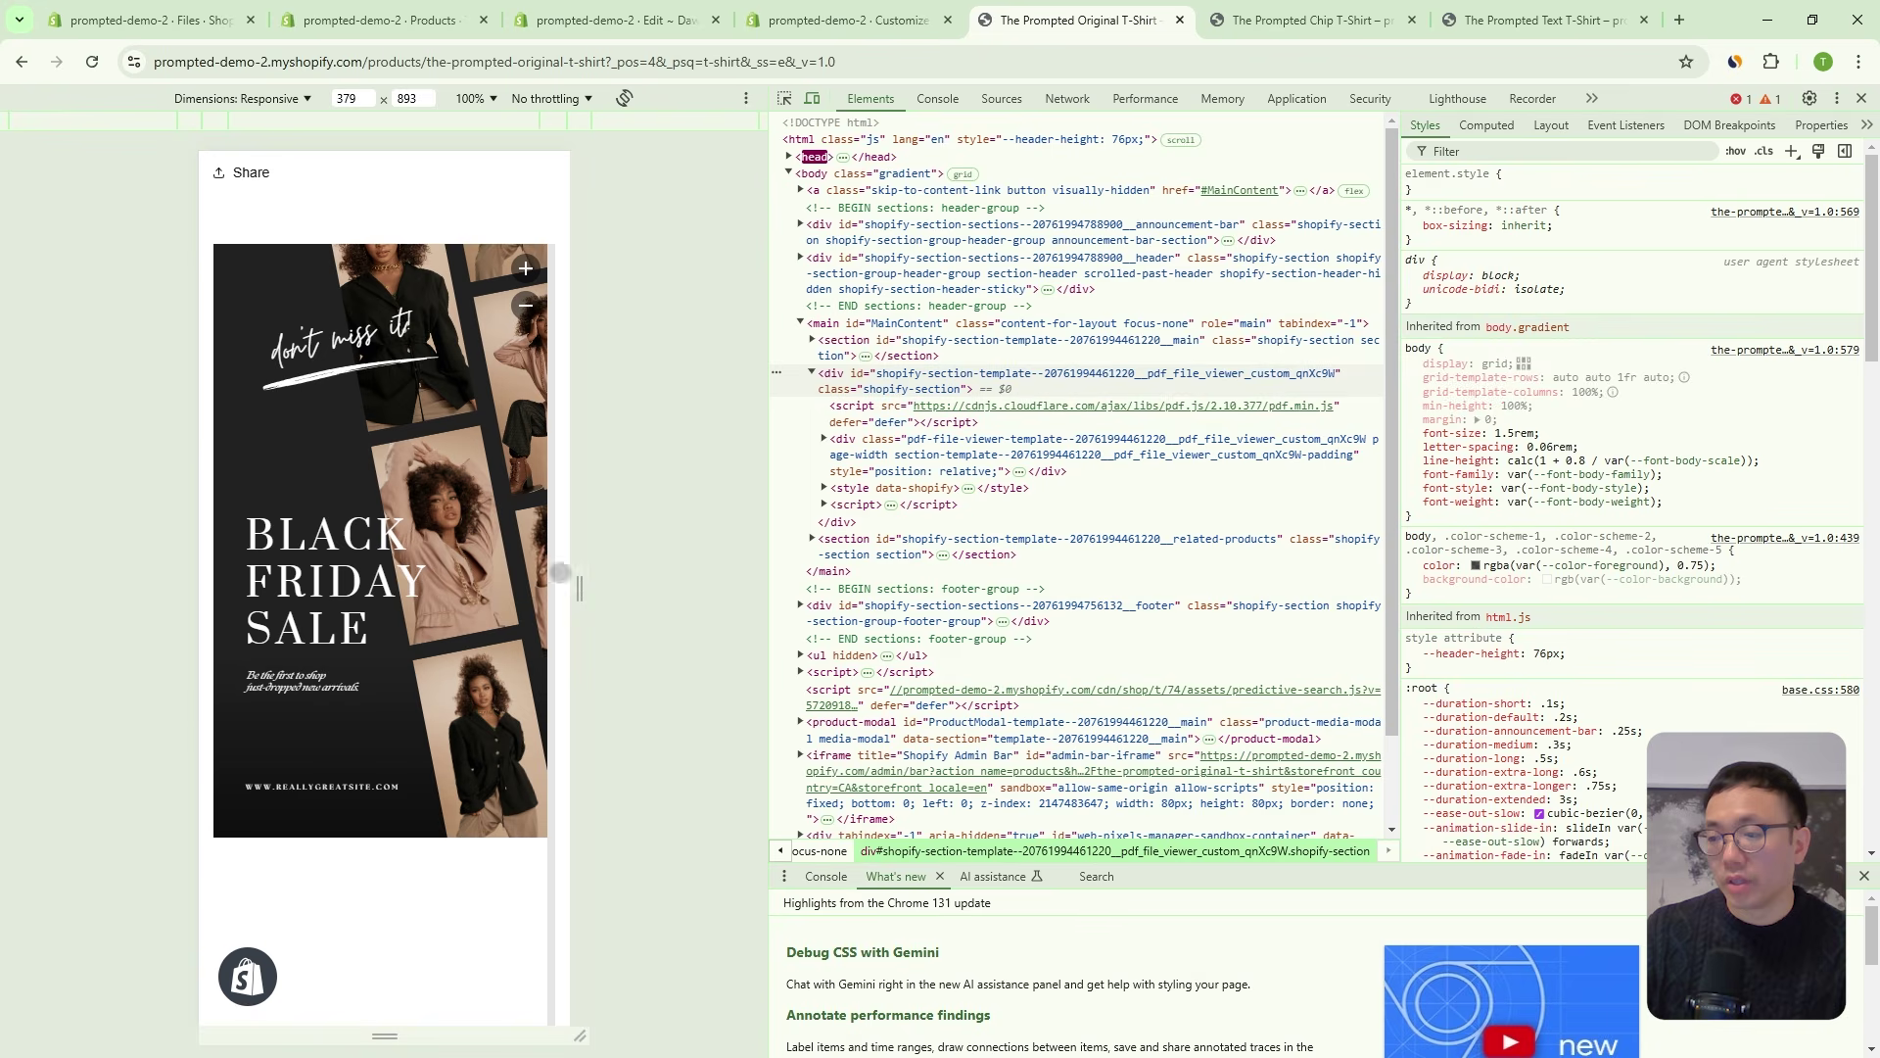
{"action": "scroll", "coordinate": [415, 550], "scroll_direction": "down", "scroll_amount": 3}
{"action": "scroll", "coordinate": [415, 550], "scroll_direction": "up", "scroll_amount": 5}
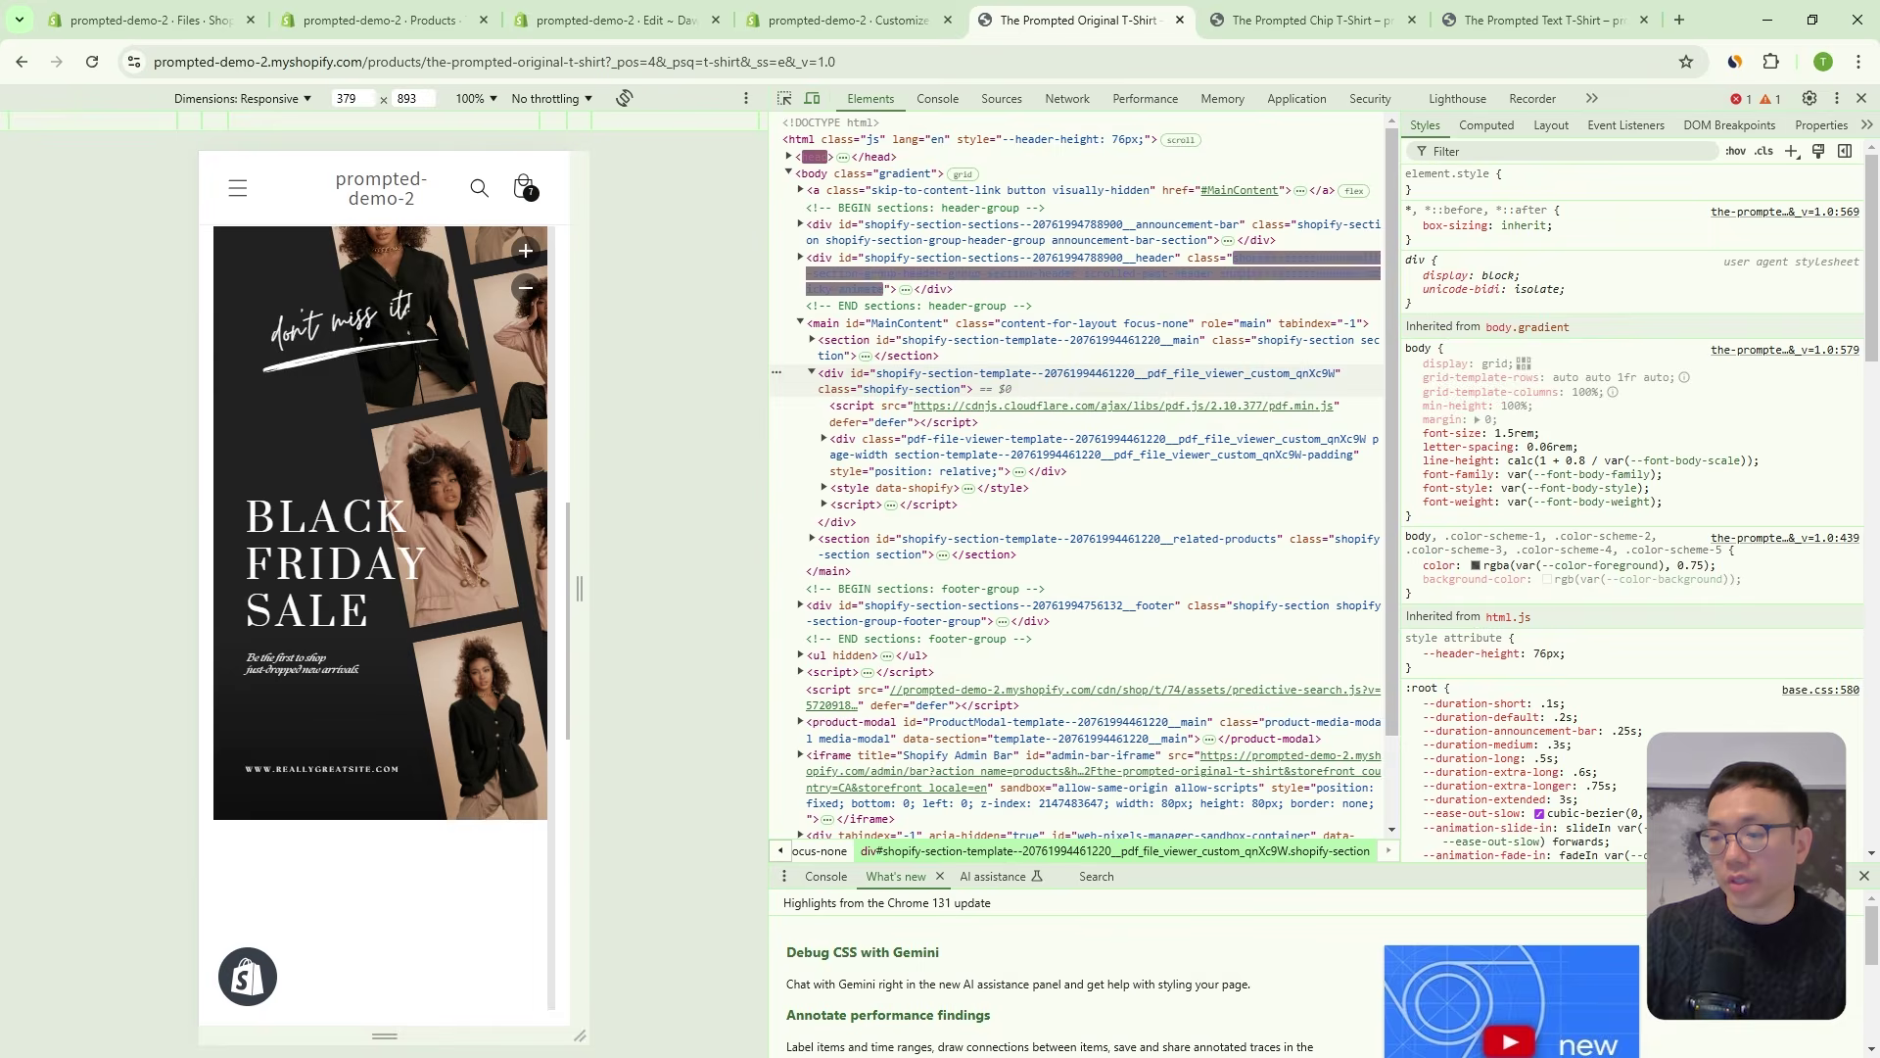
{"action": "scroll", "coordinate": [416, 525], "scroll_direction": "down", "scroll_amount": 1}
{"action": "scroll", "coordinate": [416, 524], "scroll_direction": "up", "scroll_amount": 1}
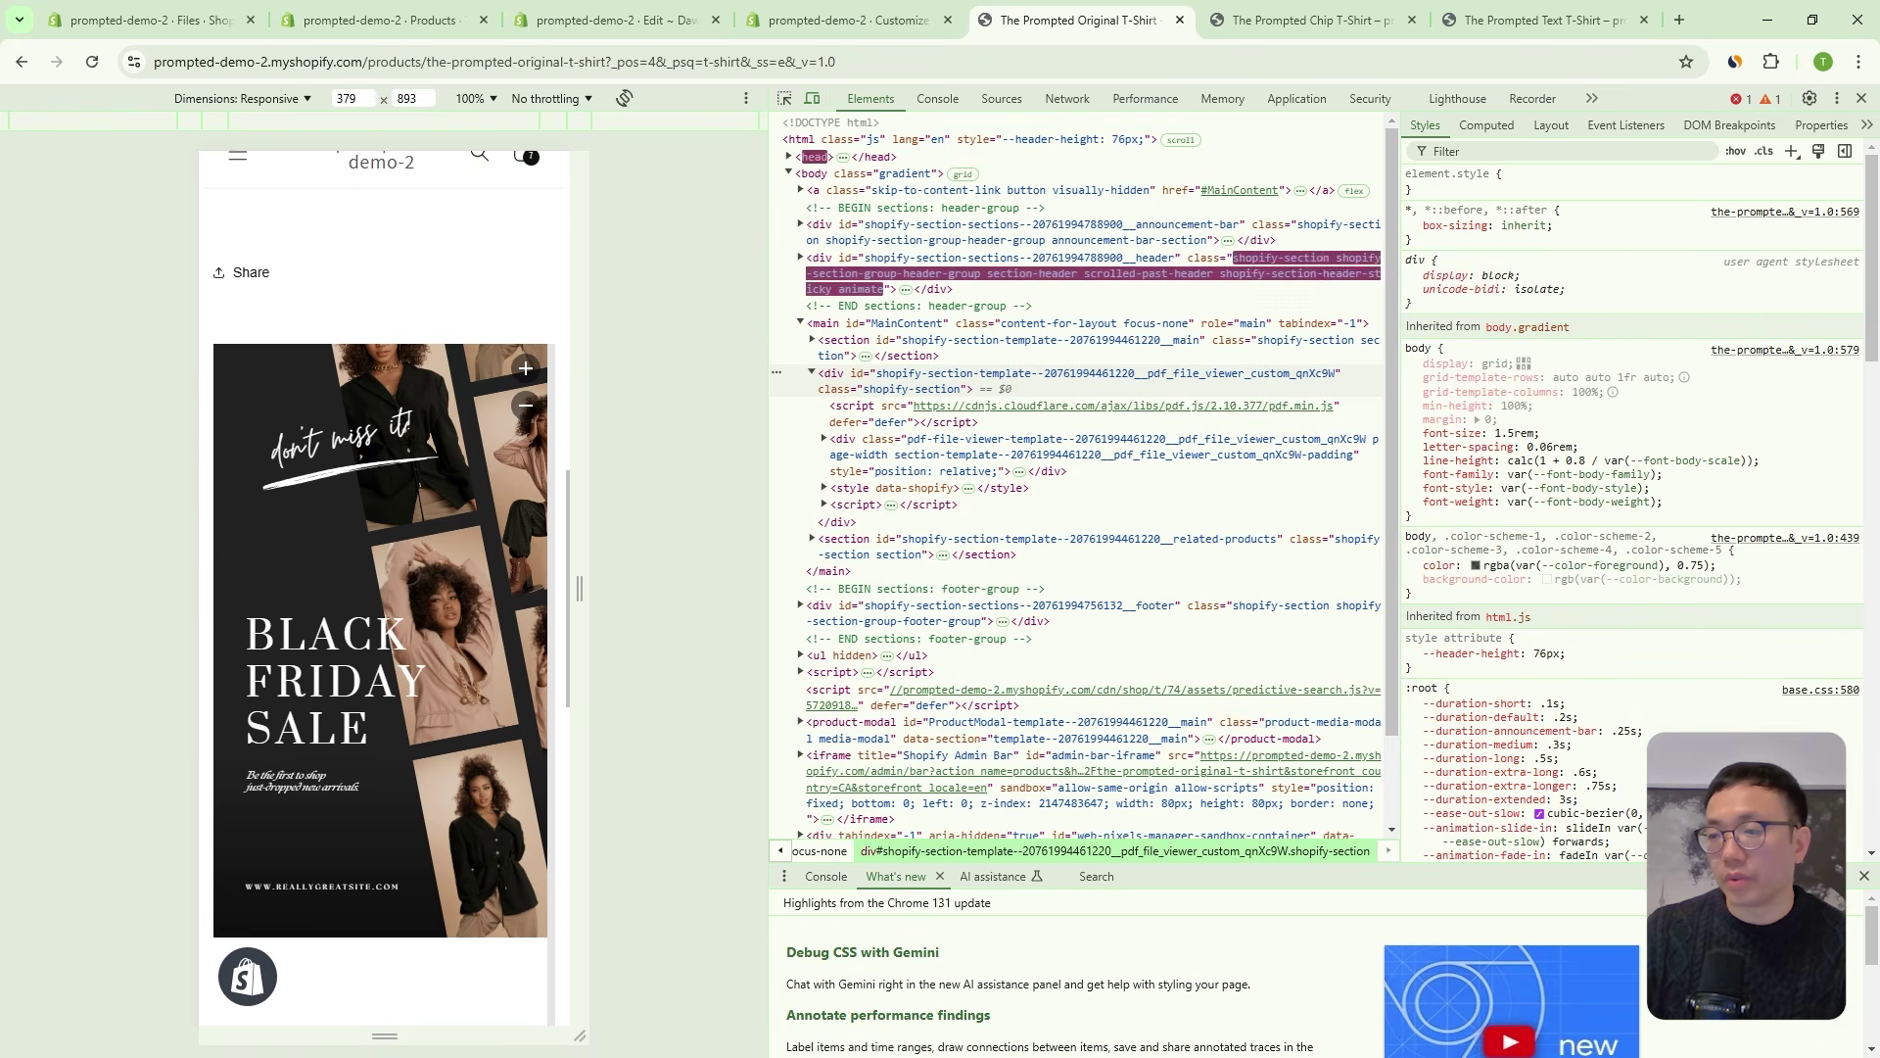
{"action": "scroll", "coordinate": [417, 525], "scroll_direction": "down", "scroll_amount": 2}
{"action": "scroll", "coordinate": [416, 525], "scroll_direction": "up", "scroll_amount": 1}
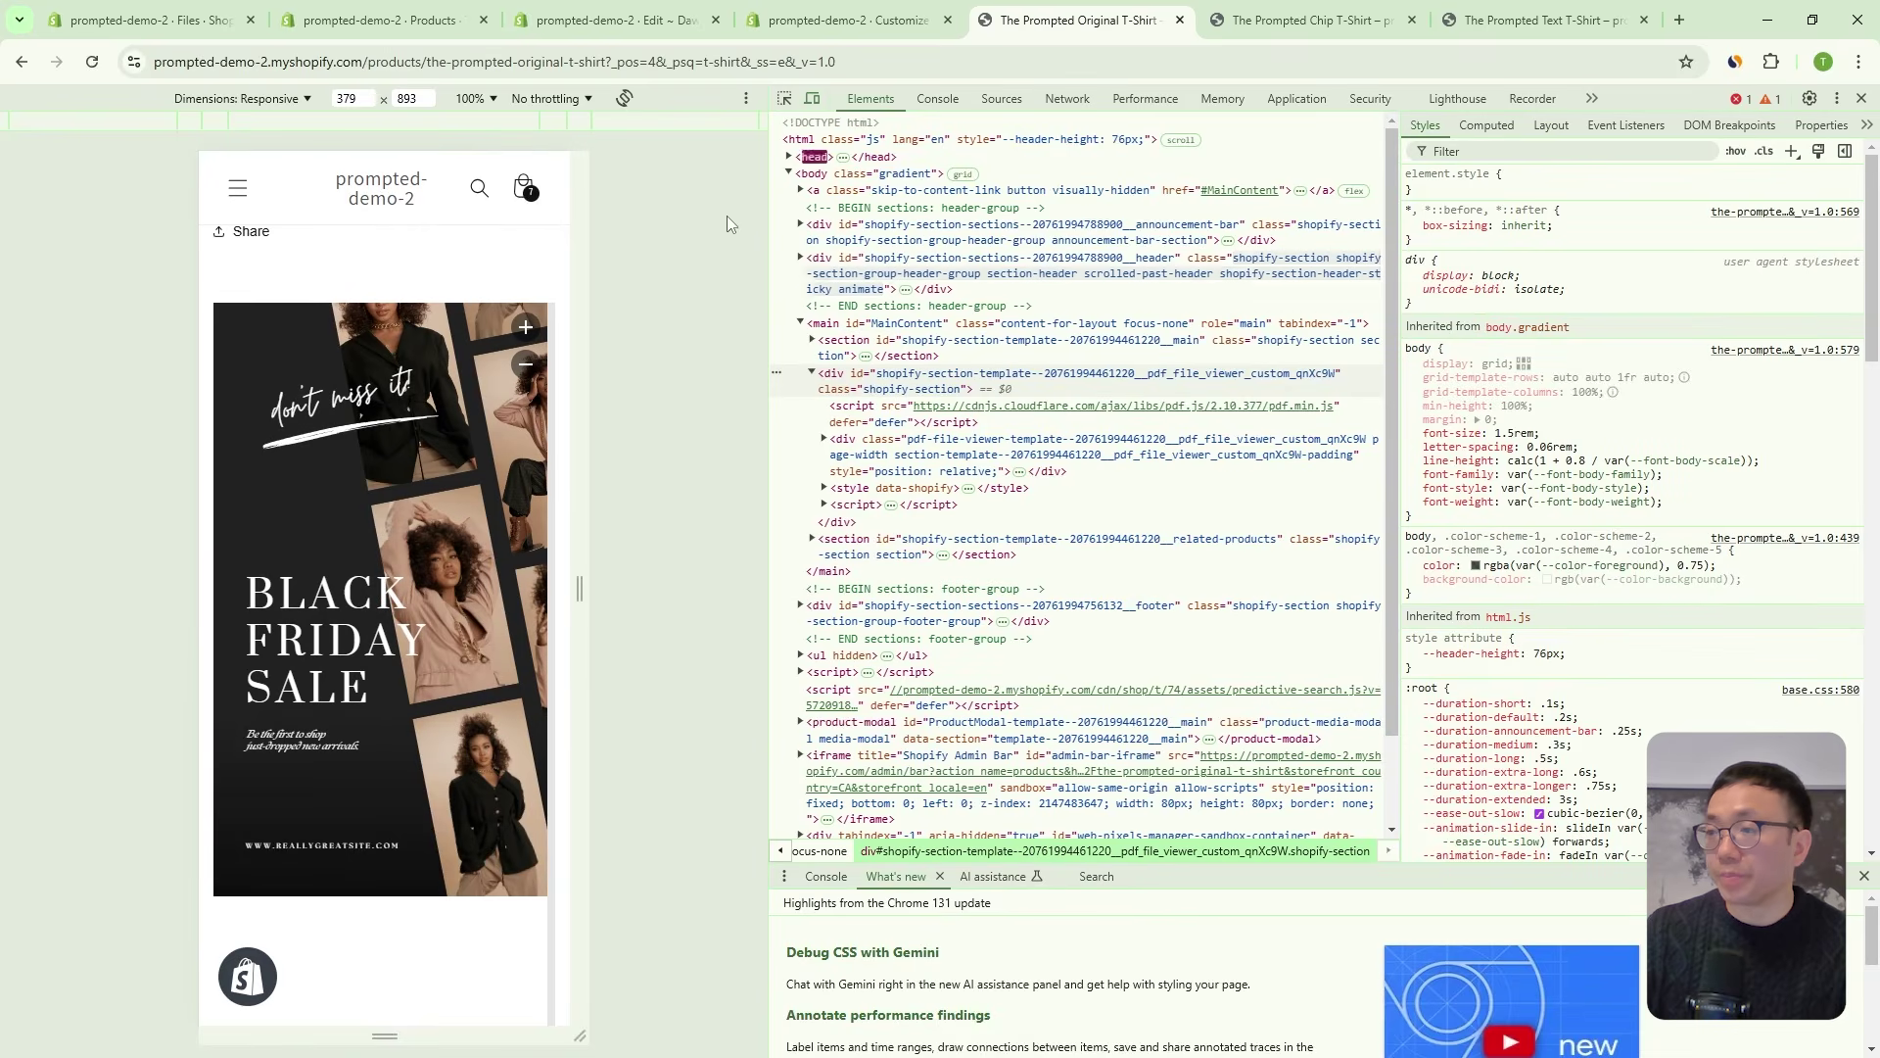
Back in the theme editor, set the PDF viewer's mobile height to 650 px and its width to 80%, and save.
{"action": "left_click", "coordinate": [825, 20]}
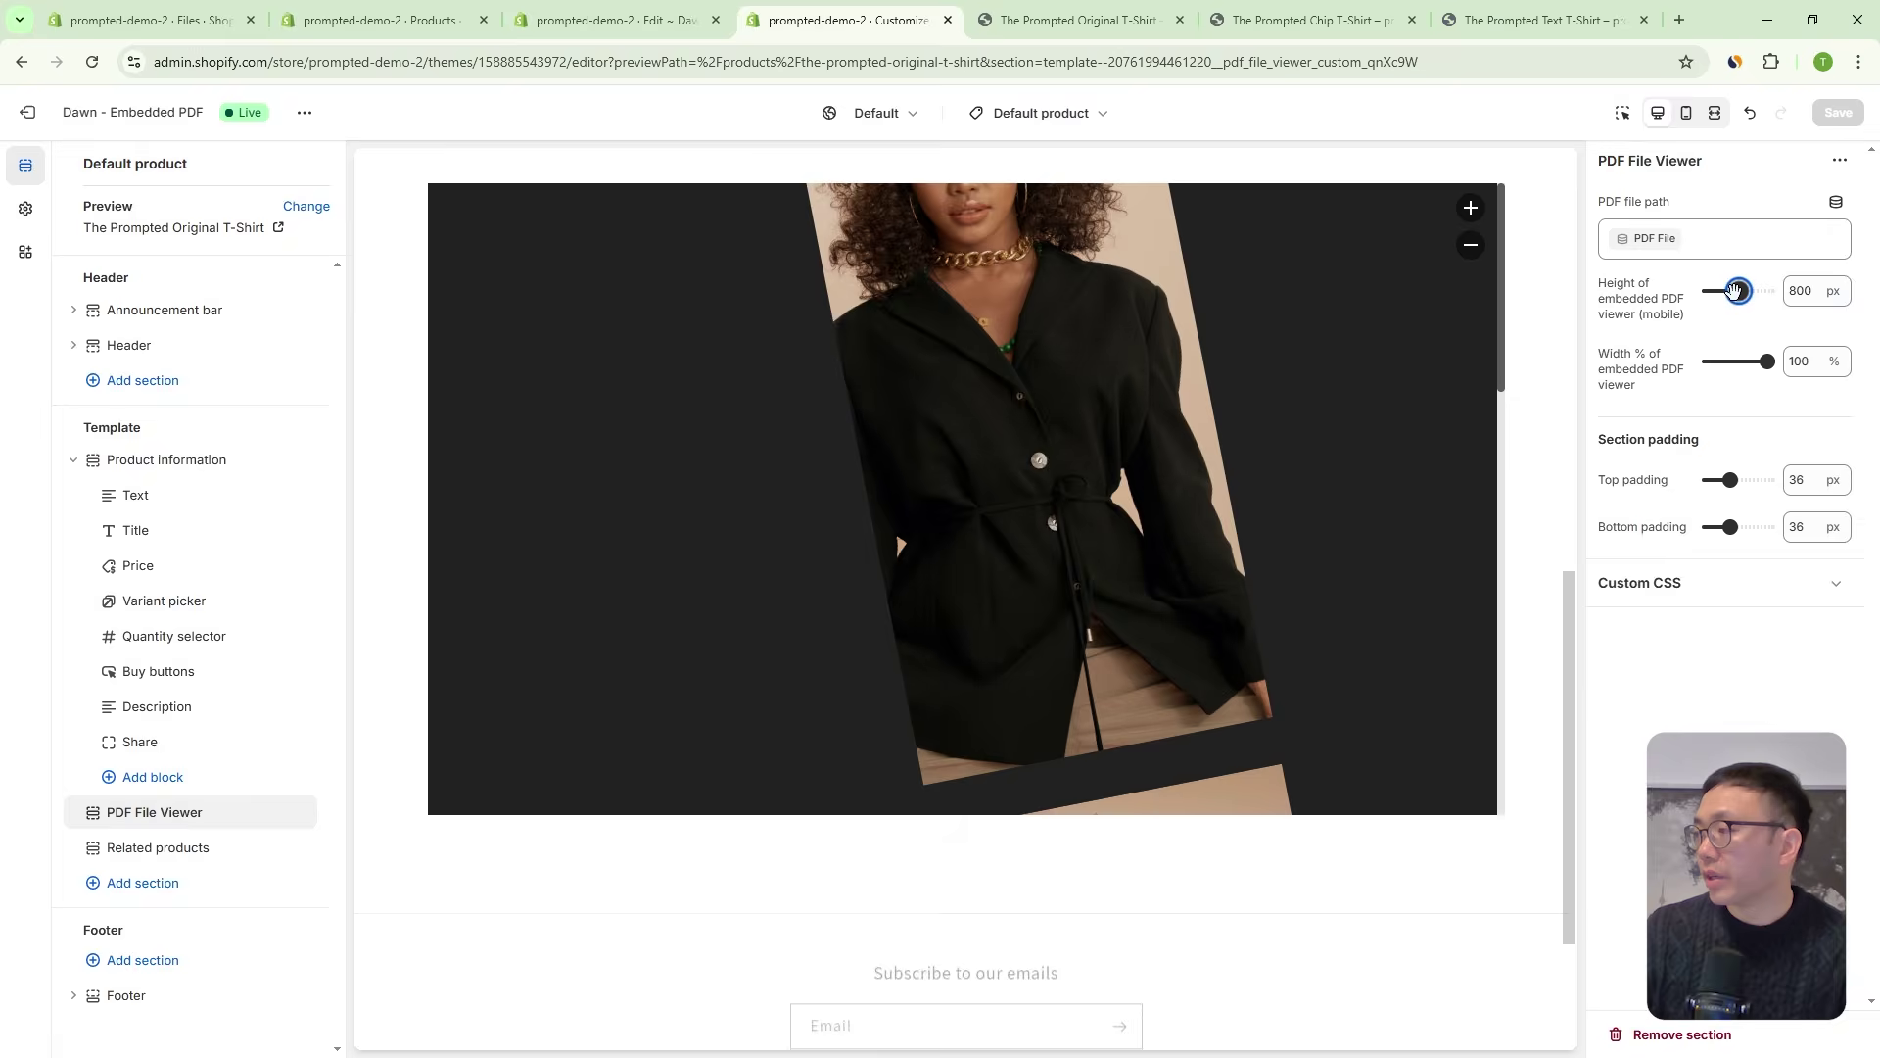
{"action": "left_click_drag", "start_coordinate": [1735, 291], "coordinate": [1726, 291]}
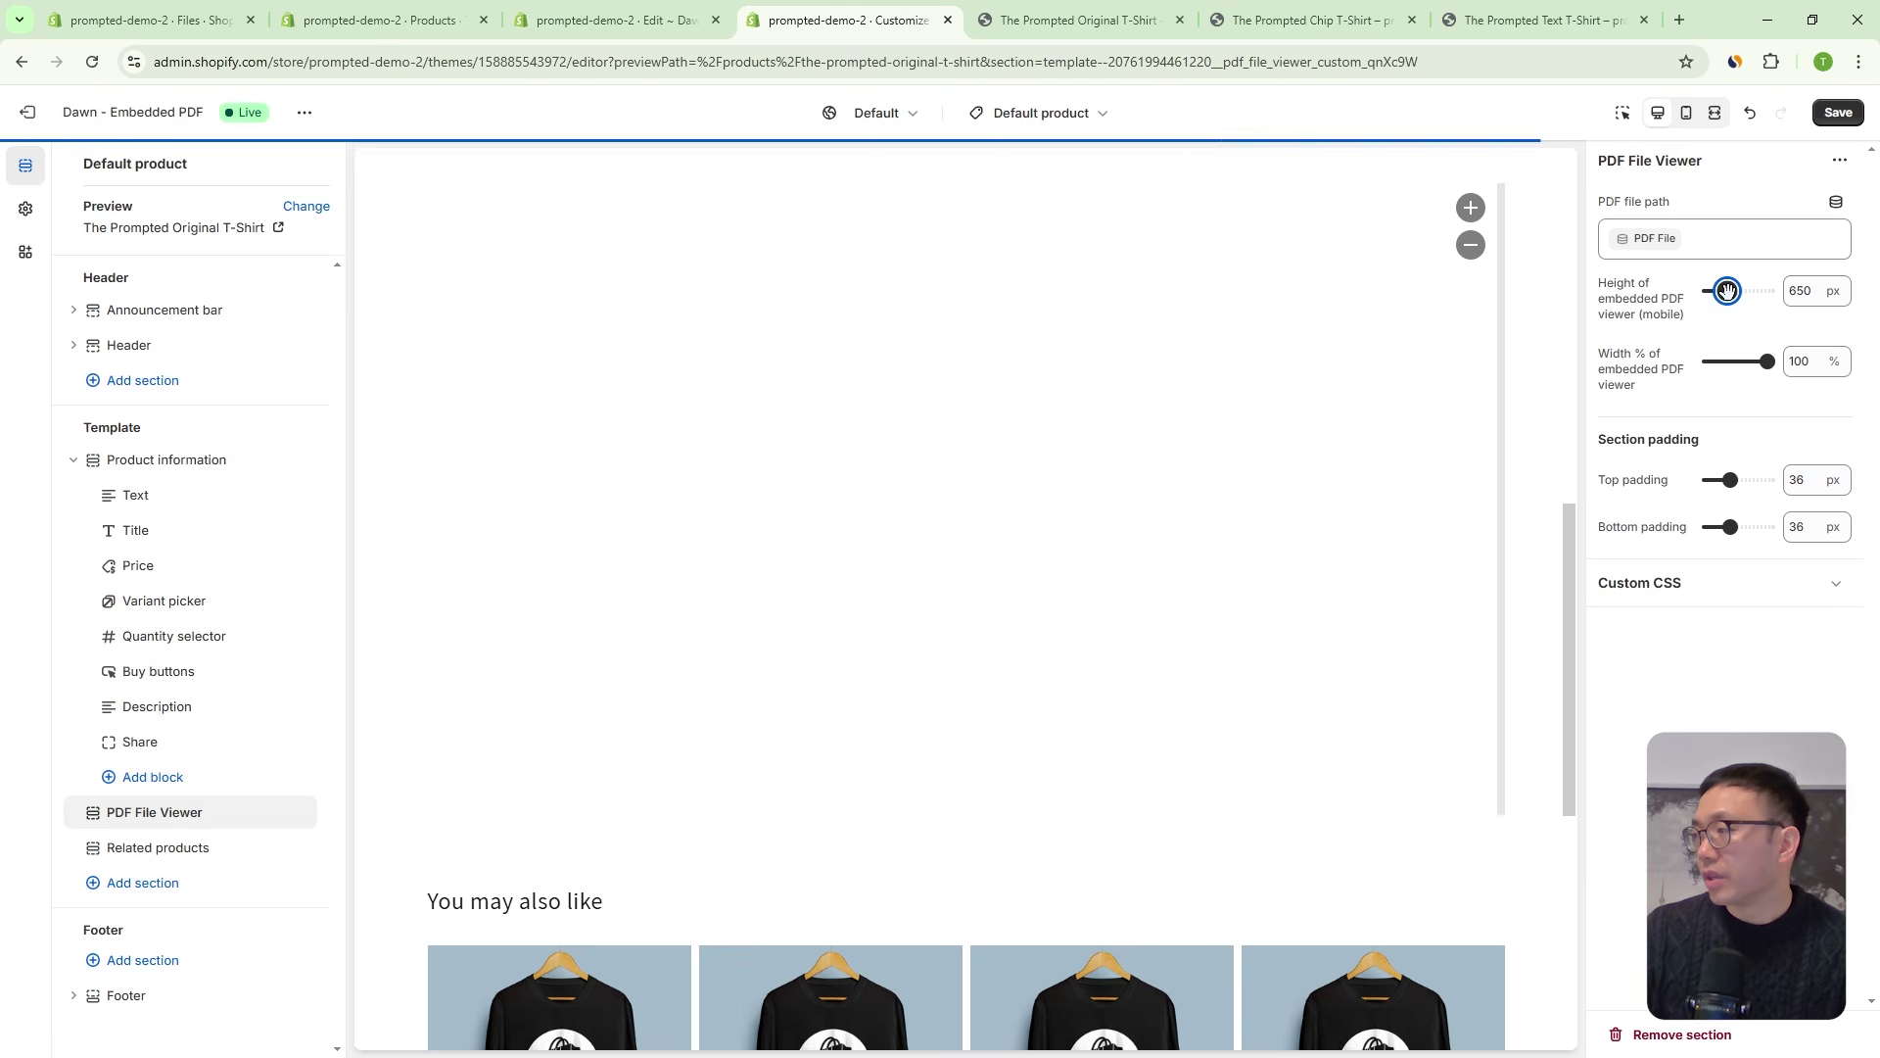
{"action": "left_click_drag", "start_coordinate": [1768, 361], "coordinate": [1745, 361]}
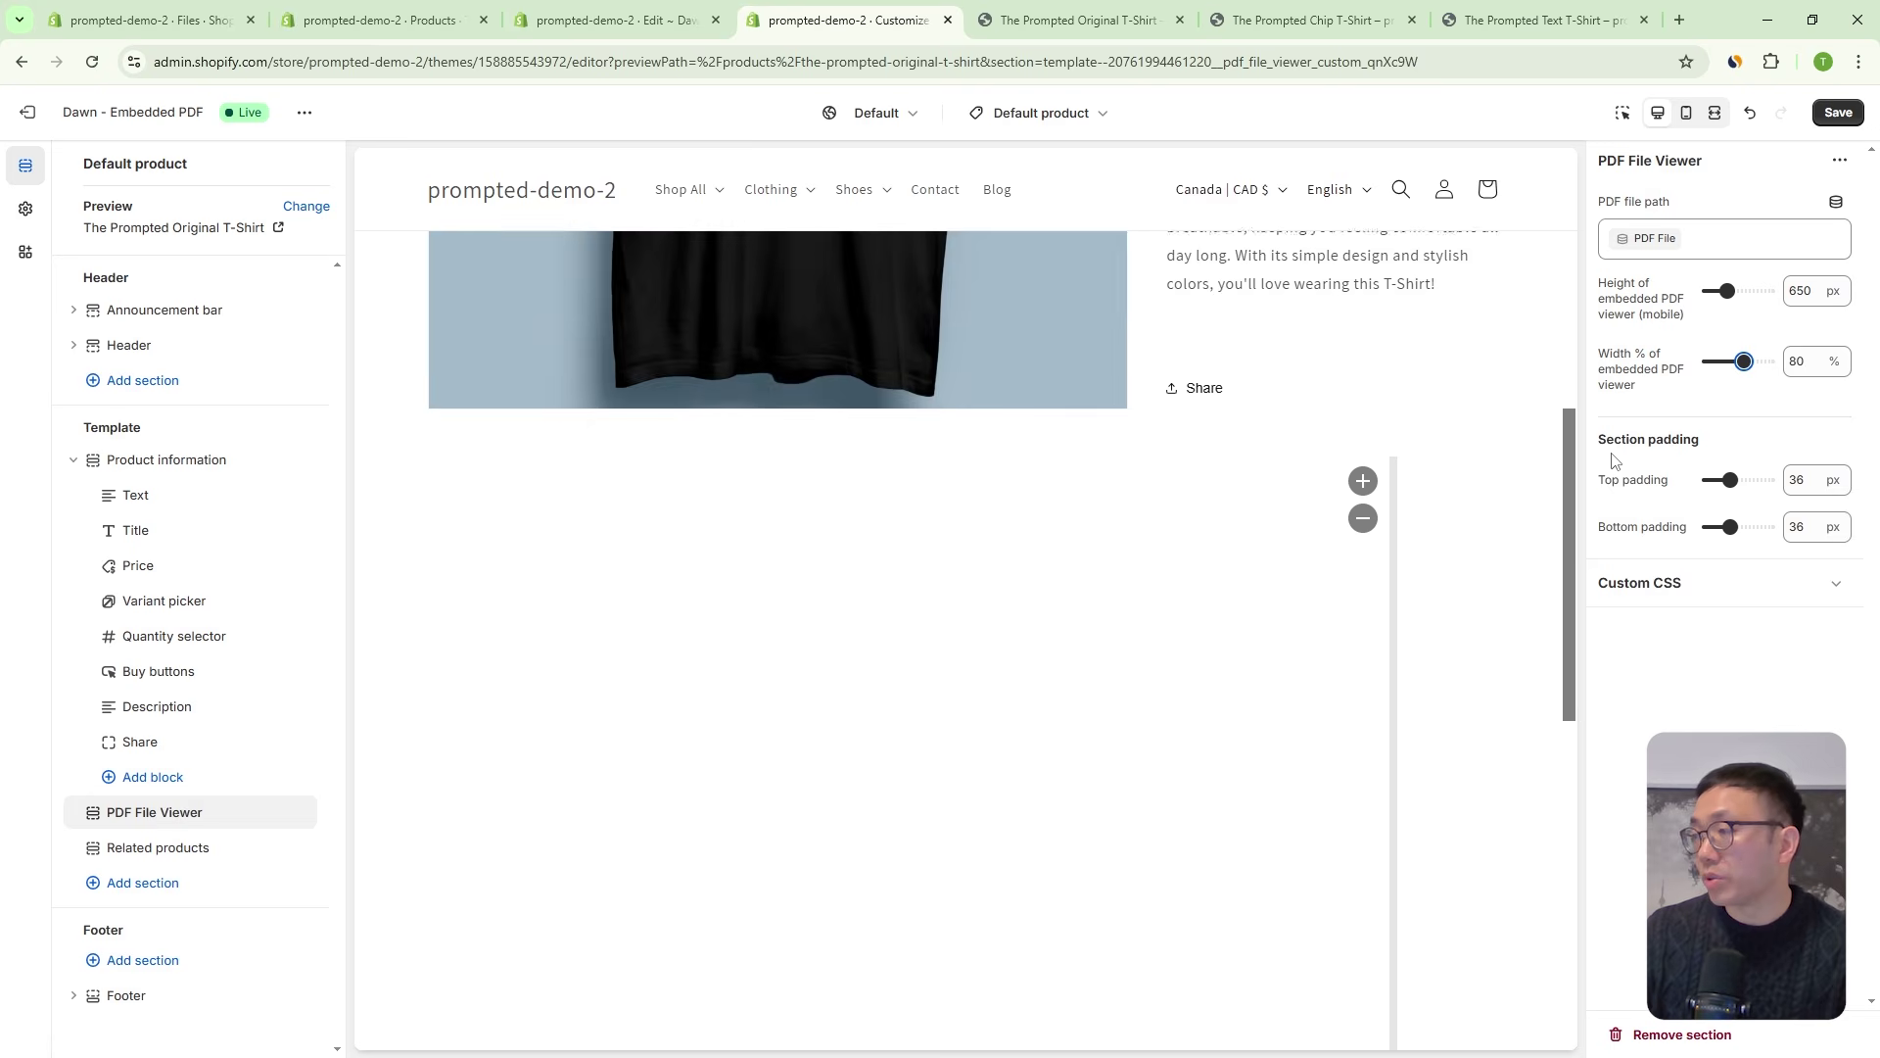
{"action": "left_click", "coordinate": [1849, 114]}
Close the developer tools on the Original T-Shirt storefront page, make sure the template is saved, and reload to check the viewer's desktop width.
{"action": "left_click", "coordinate": [1077, 20]}
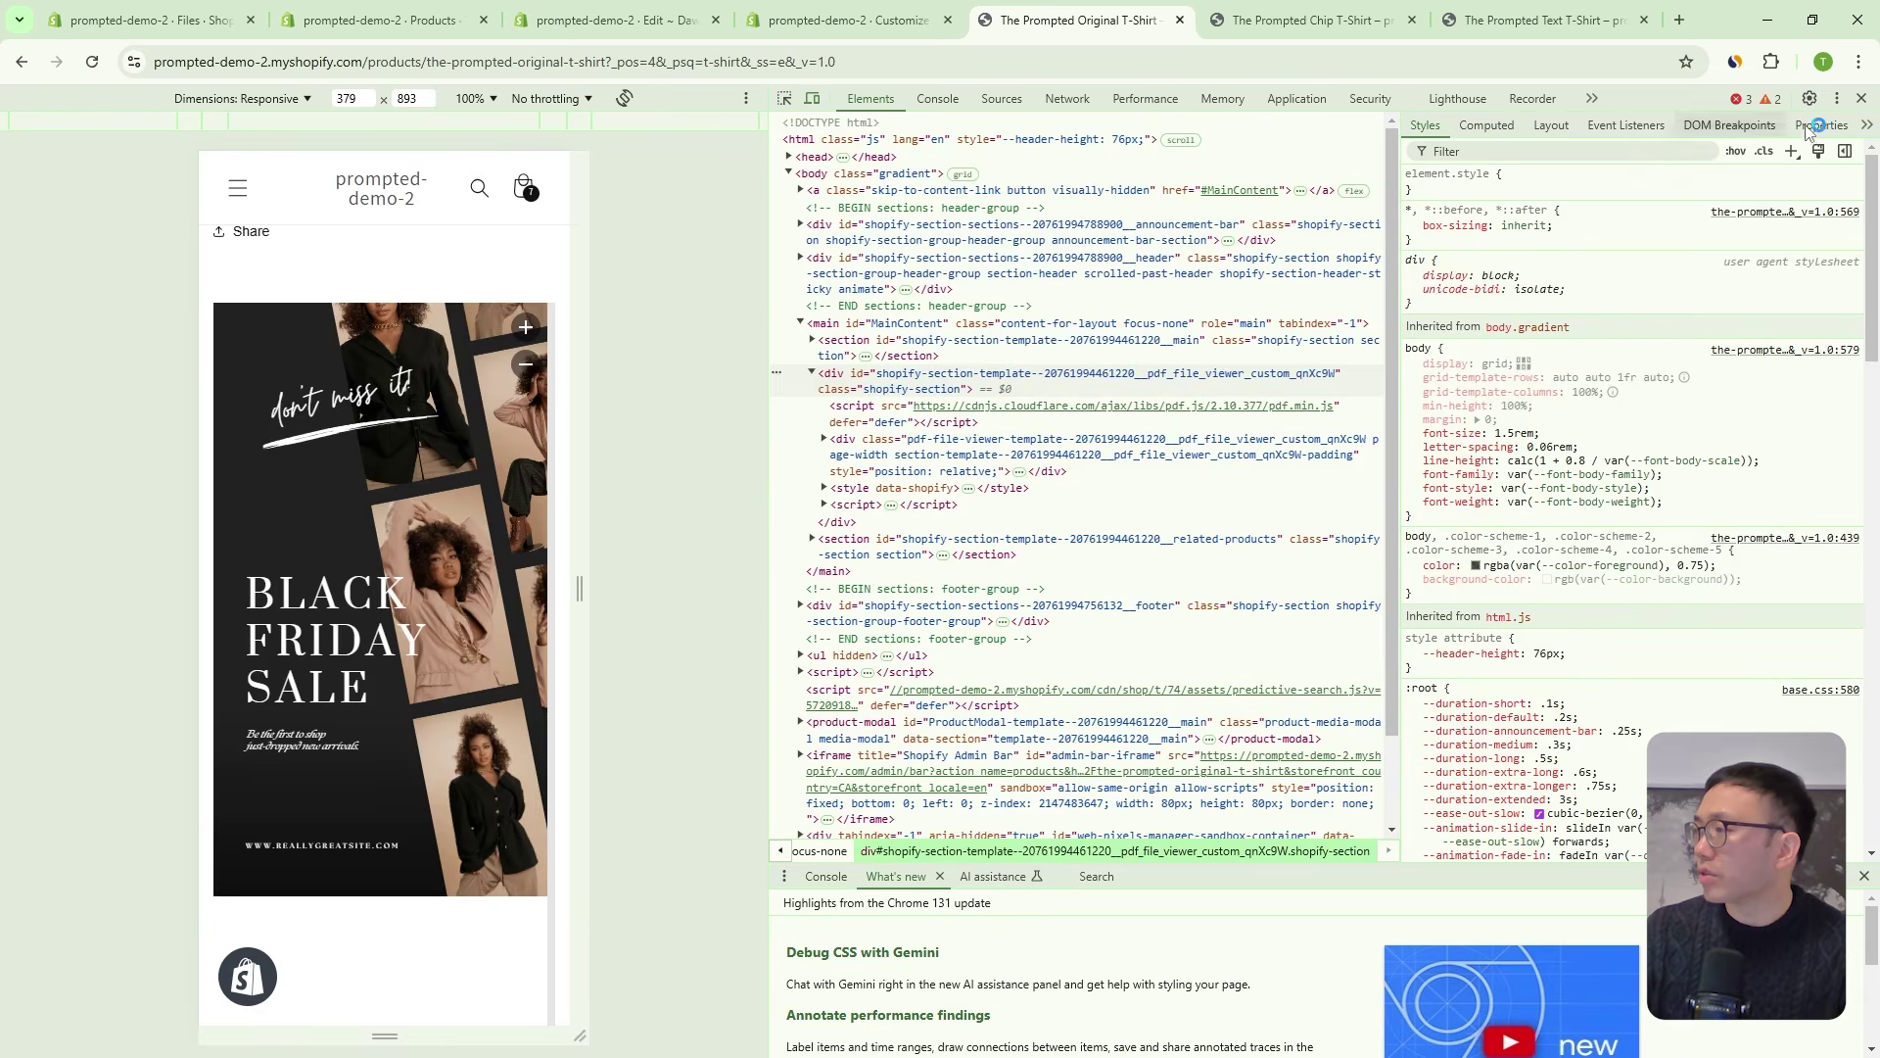
{"action": "left_click", "coordinate": [1862, 98]}
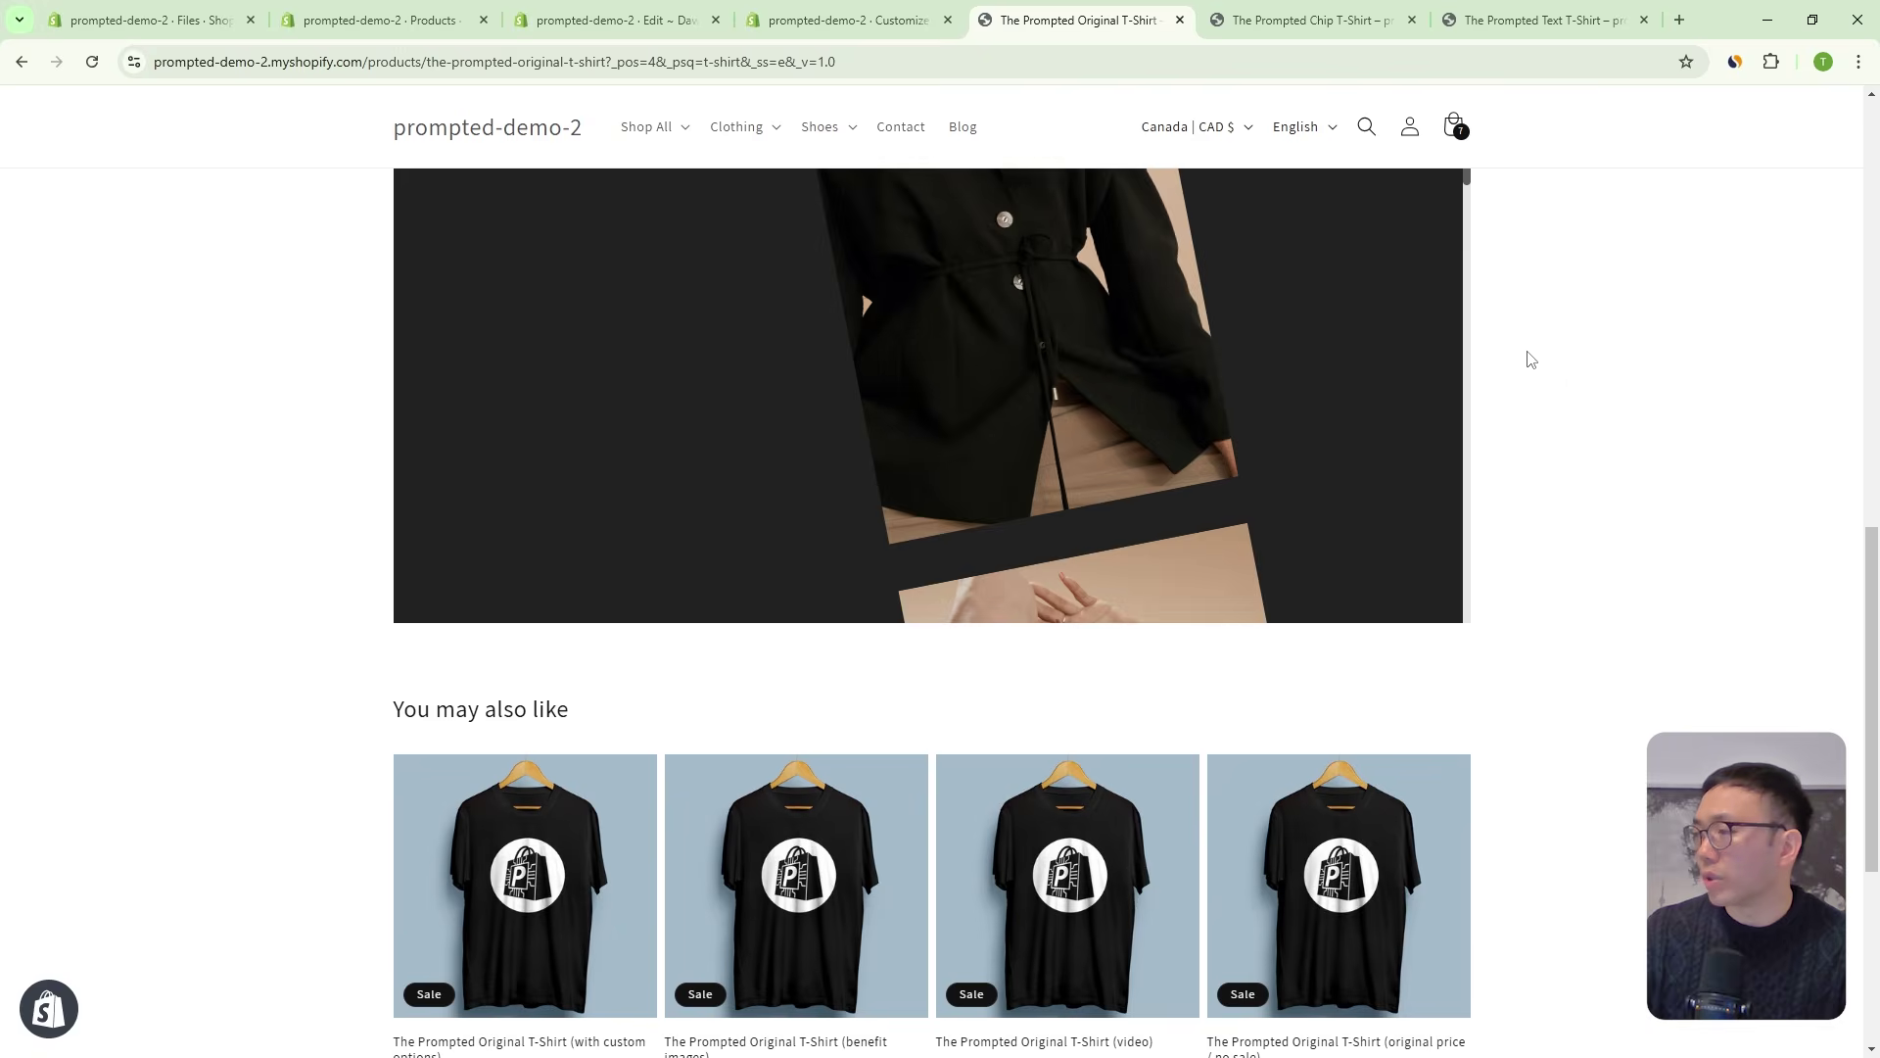
{"action": "scroll", "coordinate": [1109, 420], "scroll_direction": "up", "scroll_amount": 2}
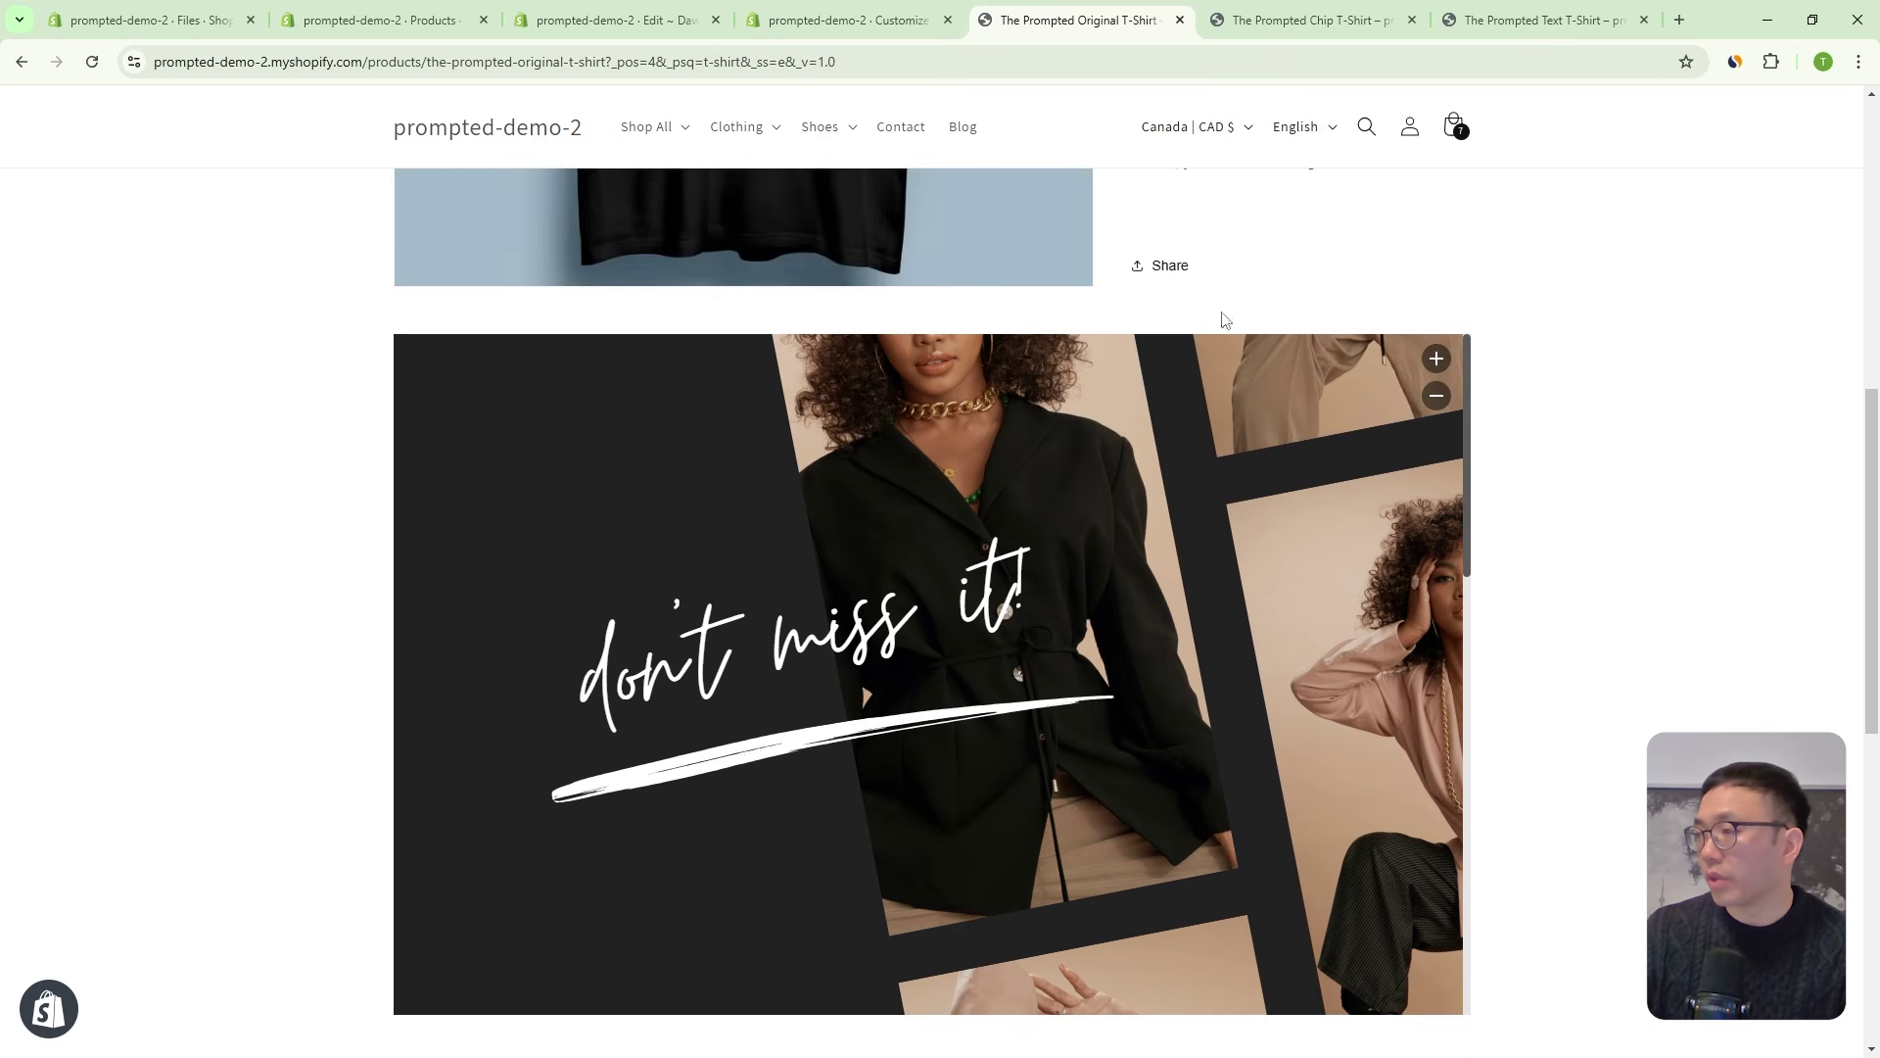
{"action": "left_click", "coordinate": [850, 19]}
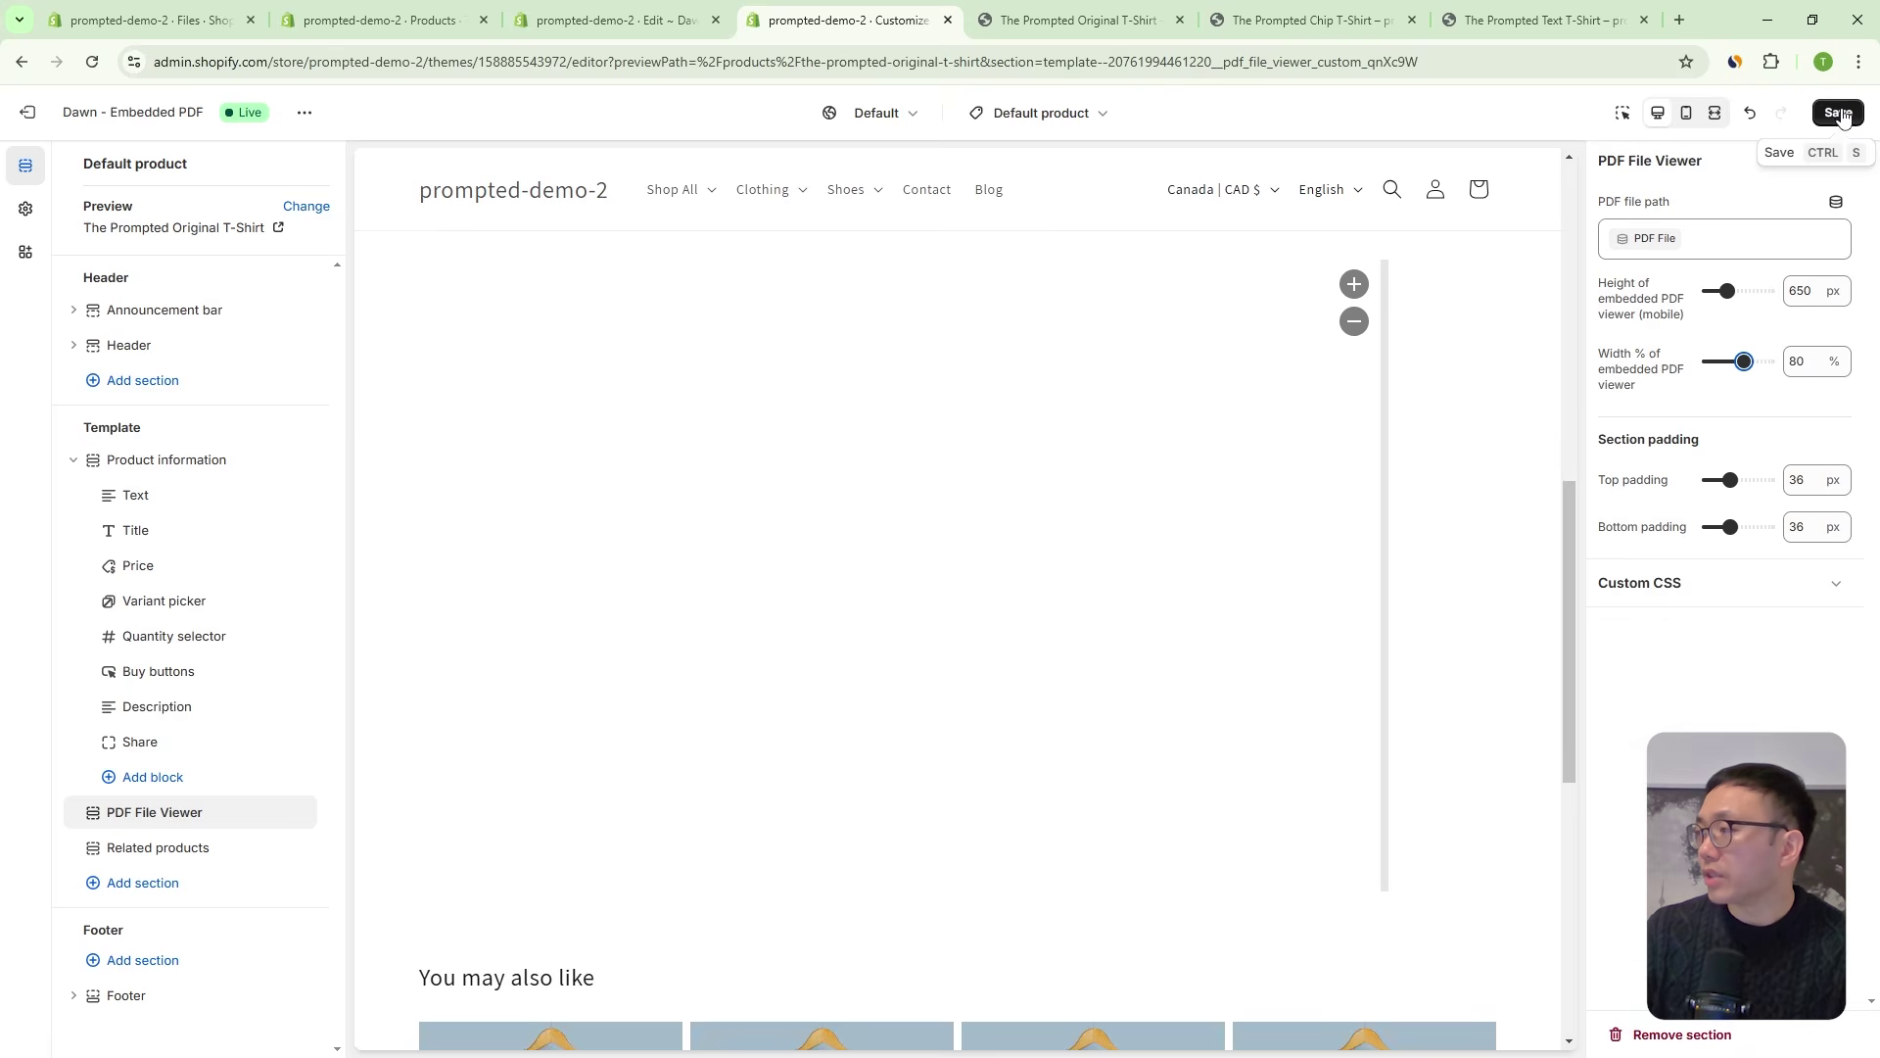
{"action": "left_click", "coordinate": [1077, 19]}
{"action": "left_click", "coordinate": [94, 64]}
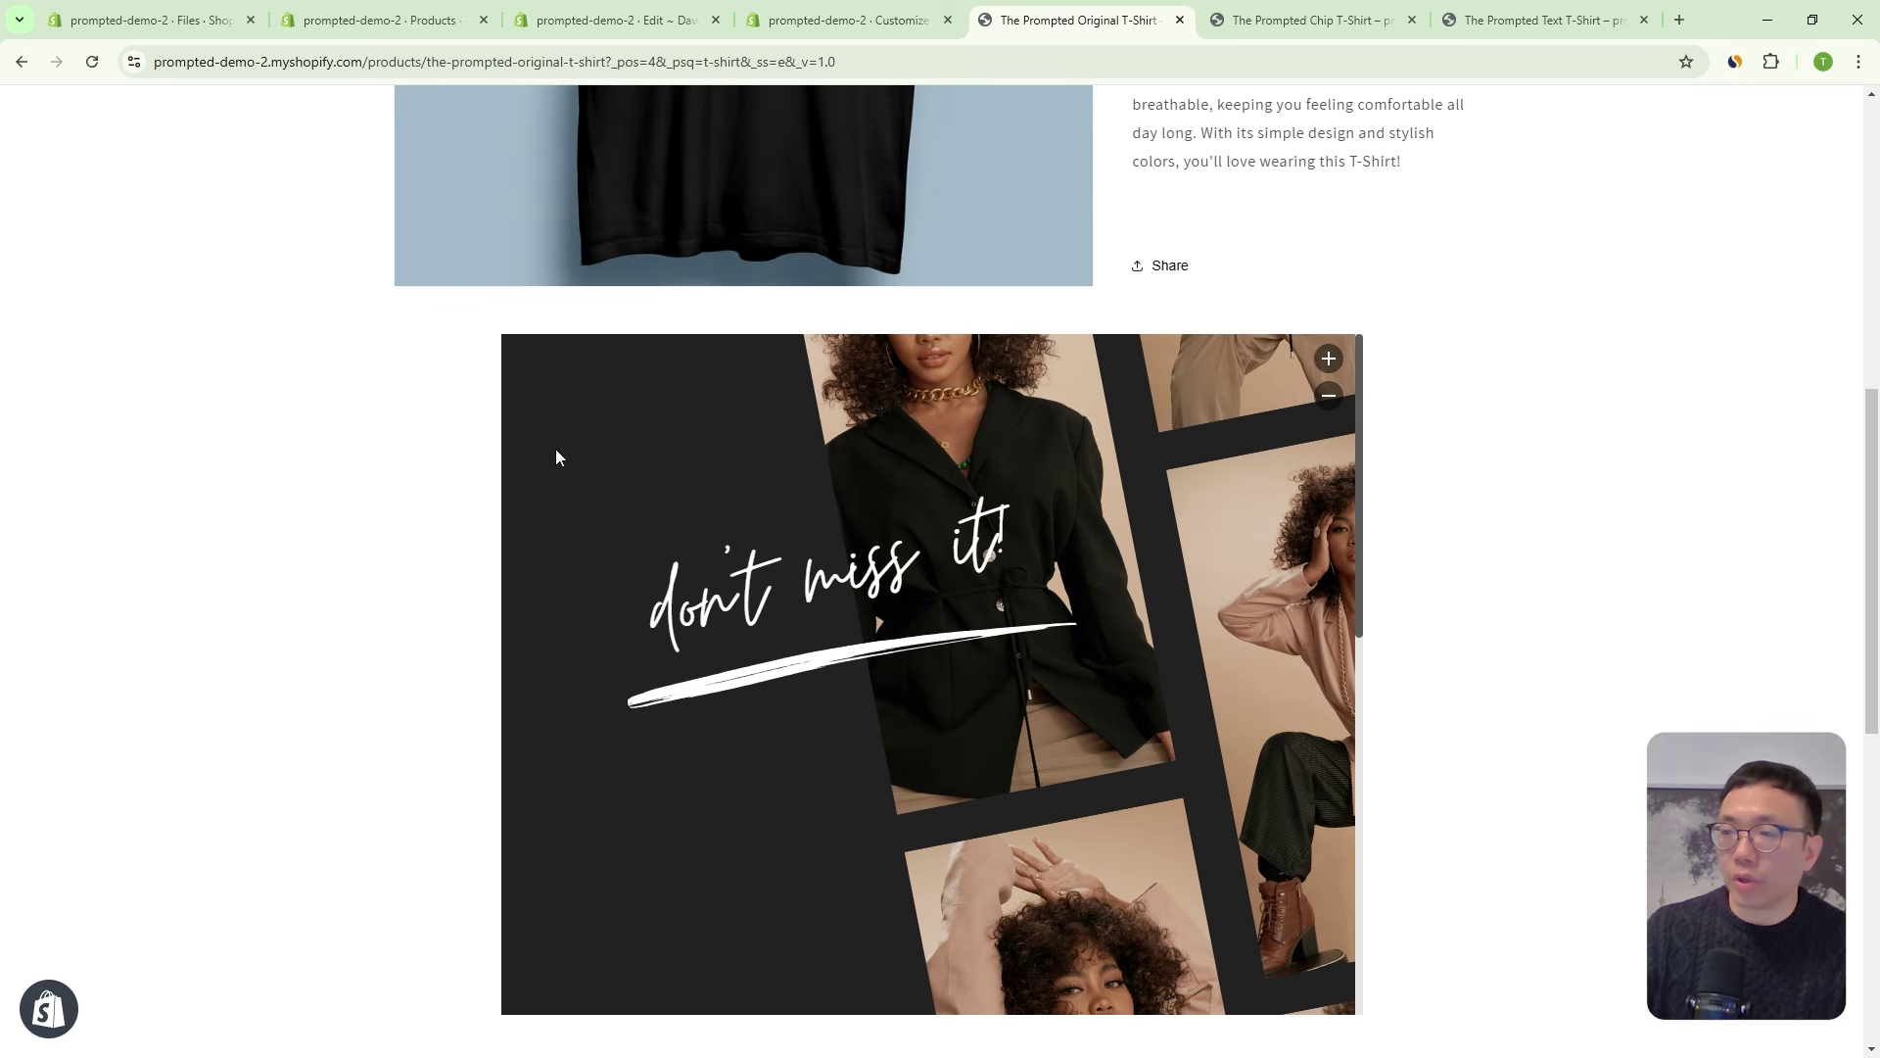
Reopen the mobile emulation of the storefront page and check the PDF viewer's width there.
{"action": "right_click", "coordinate": [1620, 242]}
{"action": "left_click", "coordinate": [1522, 660]}
{"action": "scroll", "coordinate": [506, 540], "scroll_direction": "down", "scroll_amount": 3}
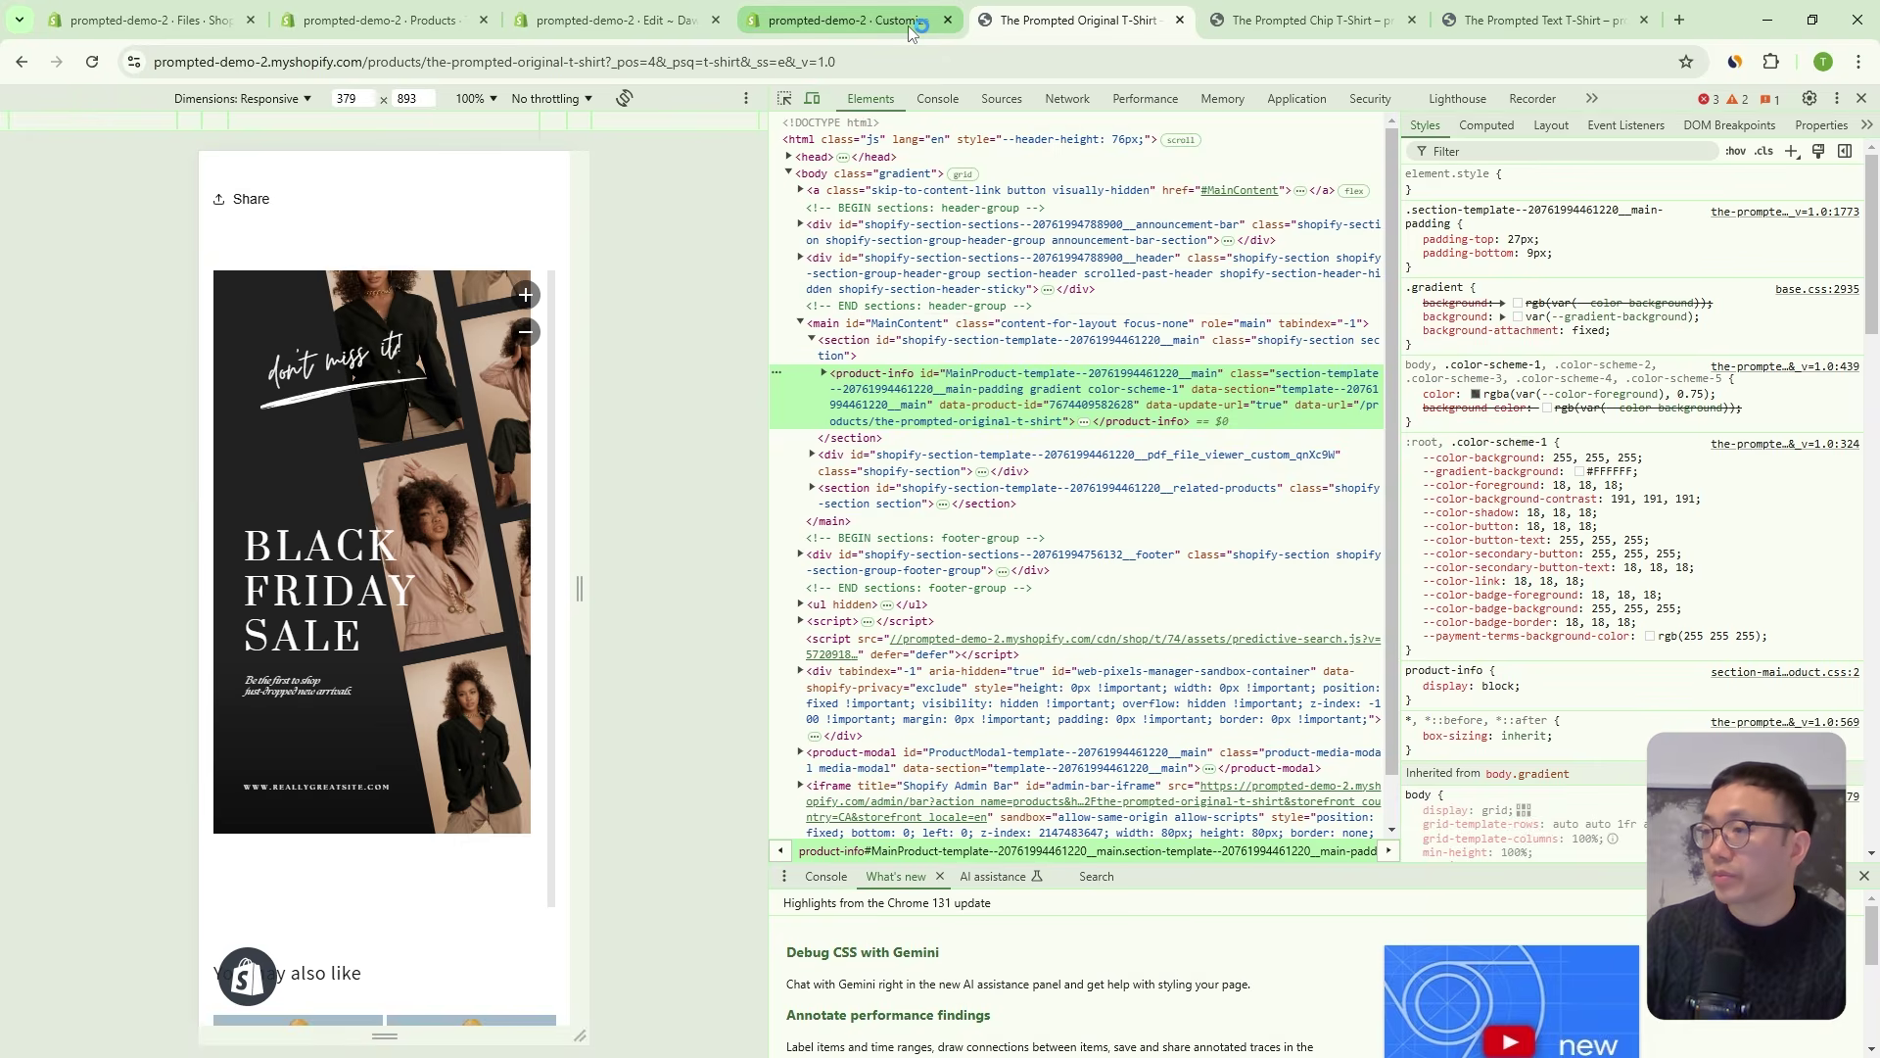
In the theme editor, set the width of the embedded PDF viewer to 100% and save the template.
{"action": "left_click", "coordinate": [854, 21]}
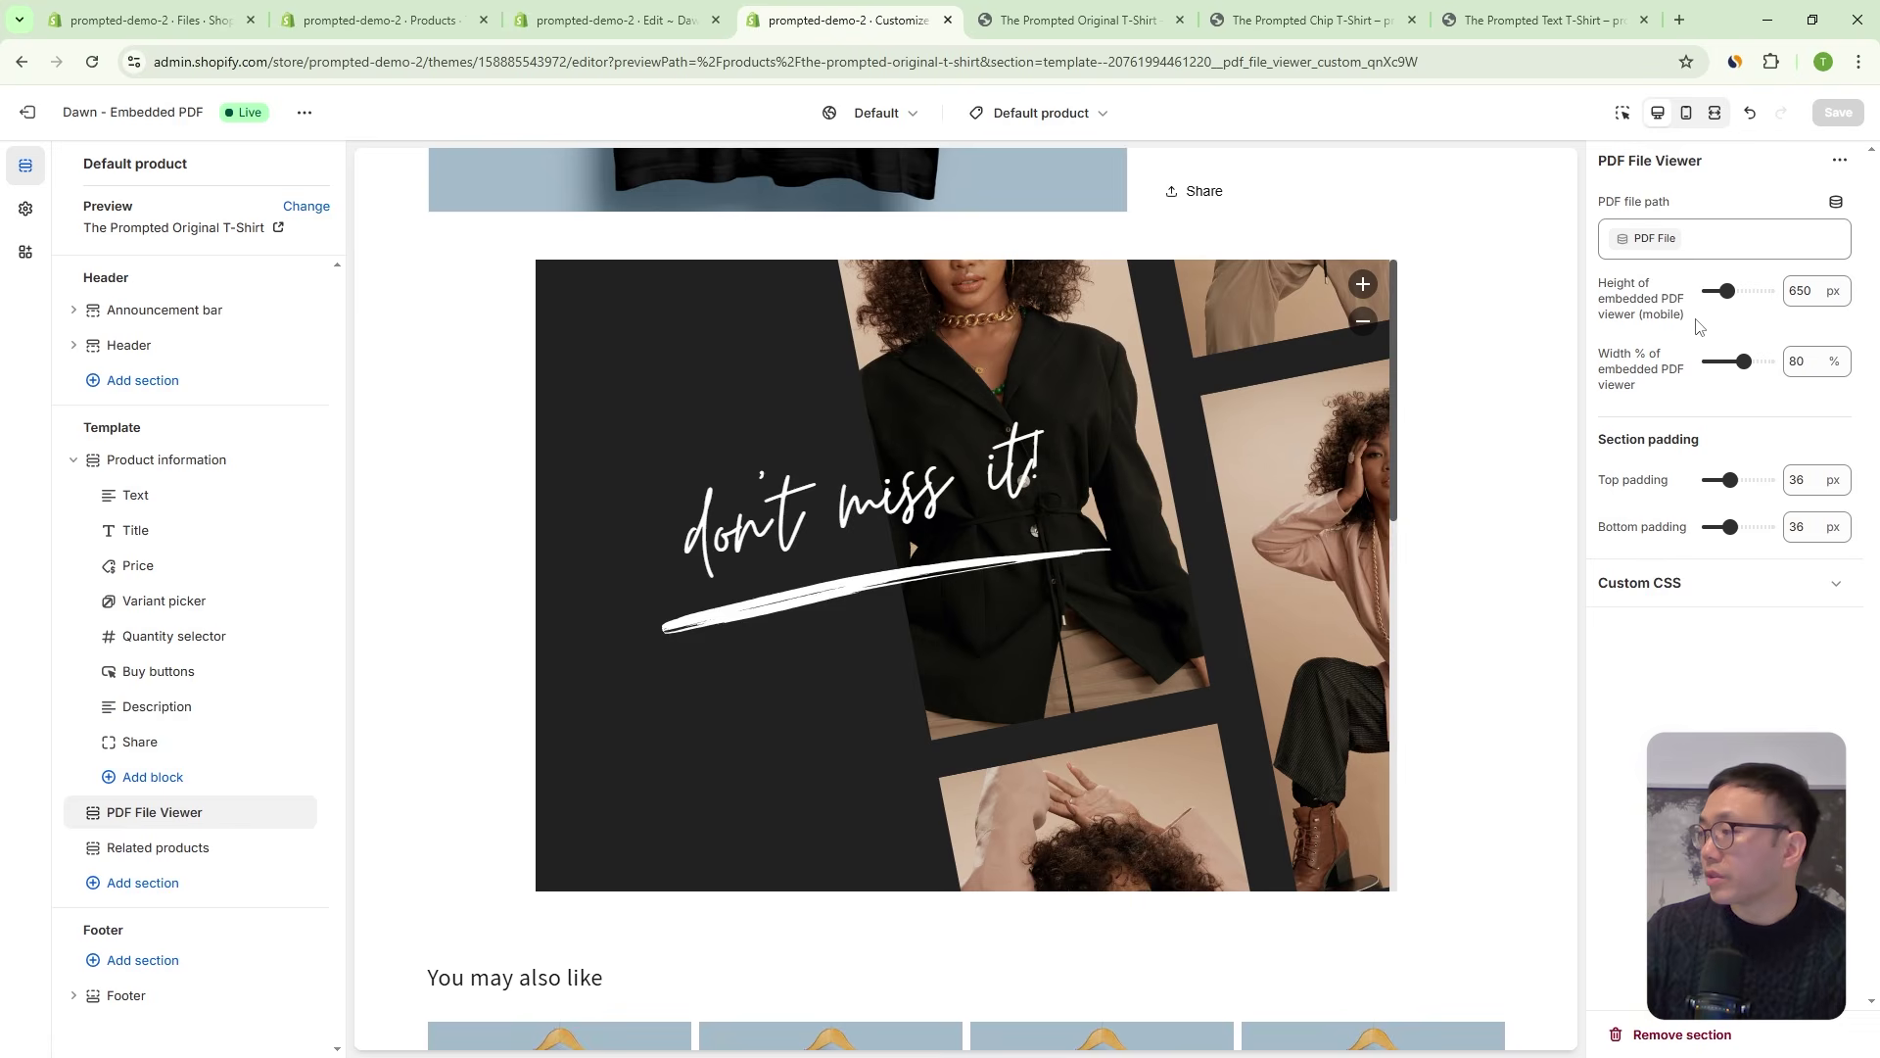
{"action": "left_click_drag", "start_coordinate": [1743, 361], "coordinate": [1768, 361]}
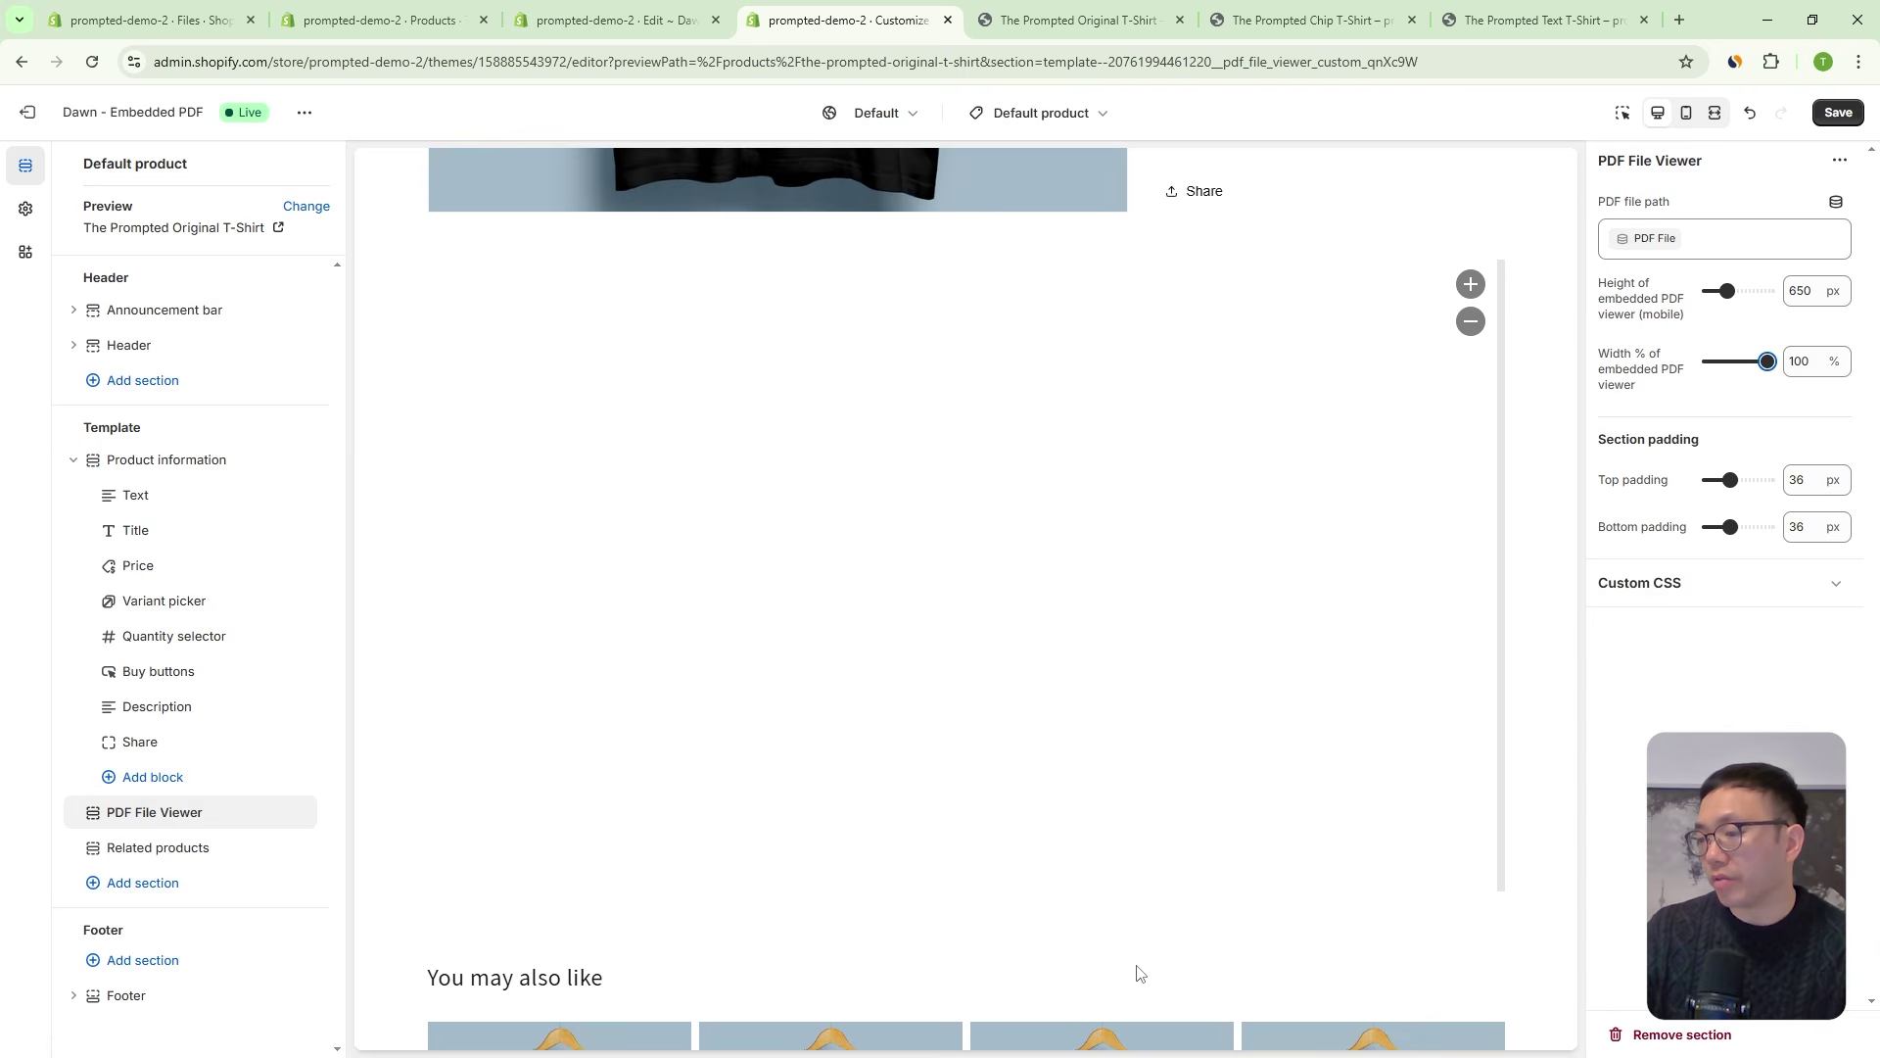
{"action": "left_click", "coordinate": [1838, 114]}
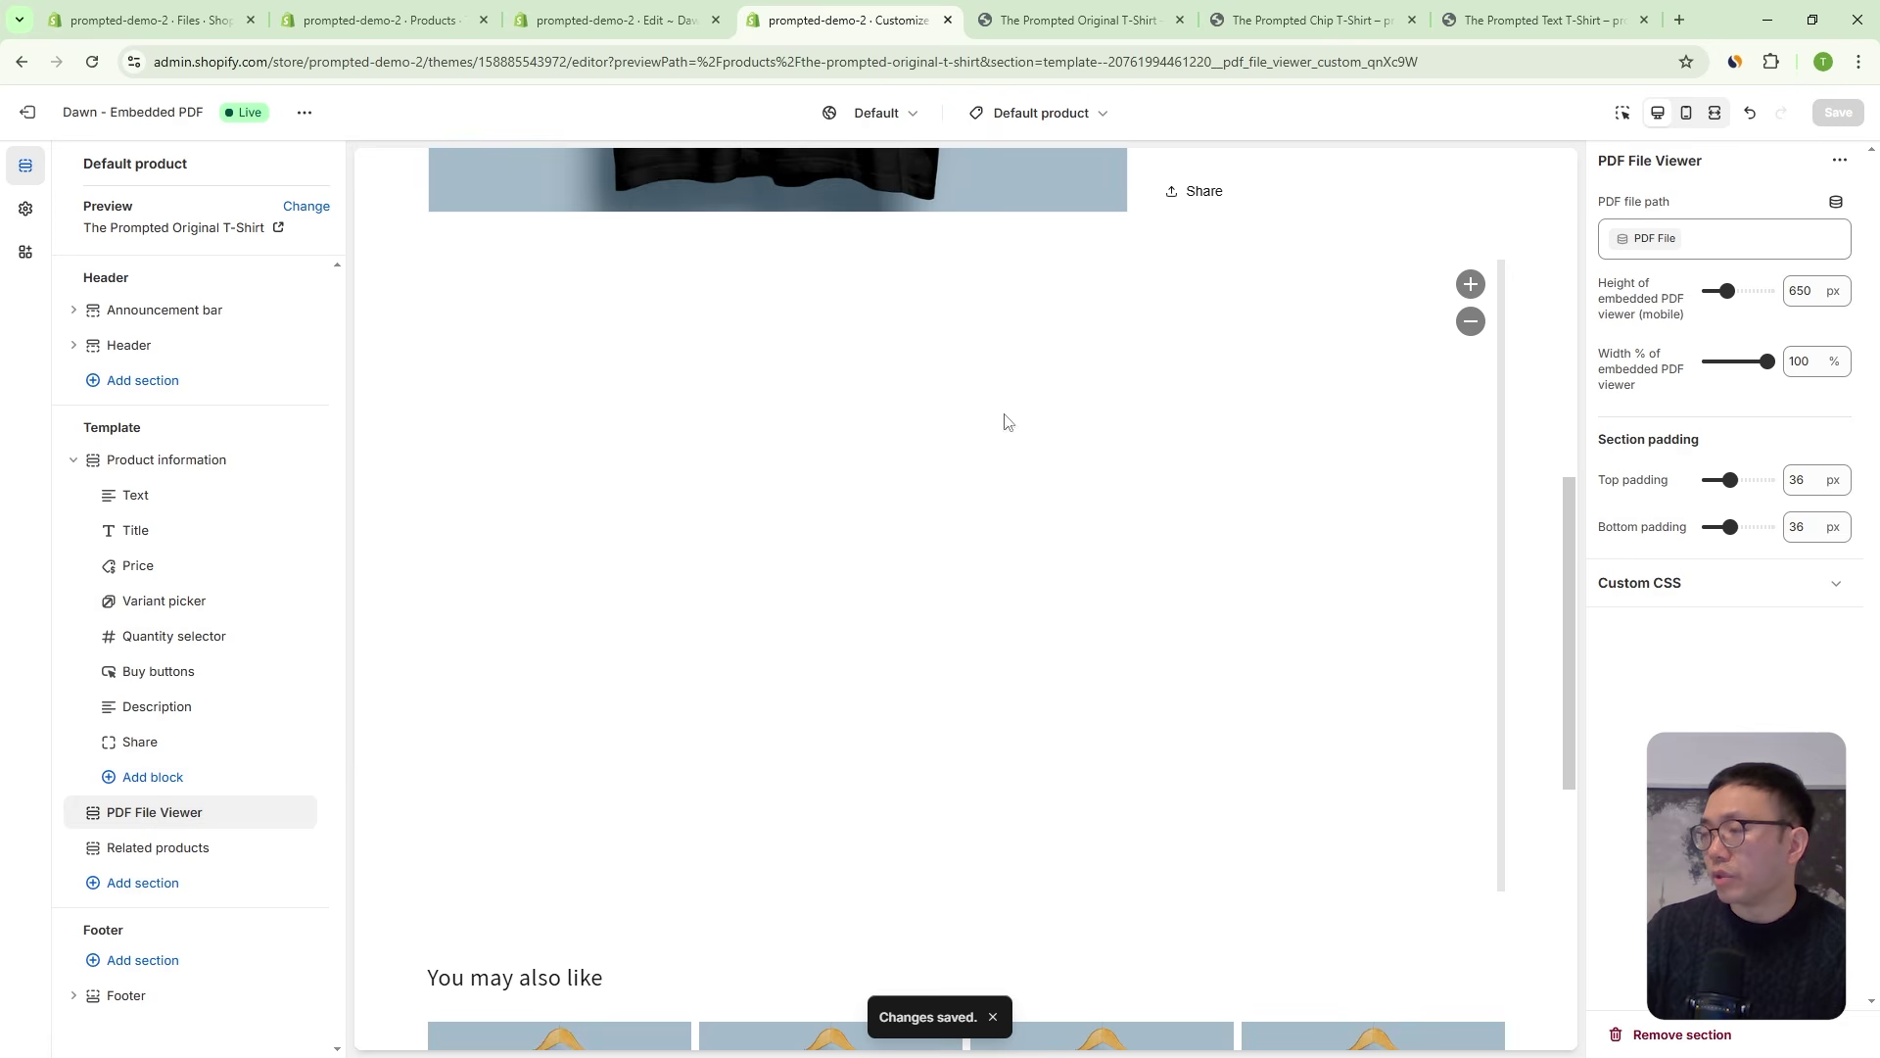
Test zooming the embedded PDF in and out on the storefront page in mobile emulation.
{"action": "left_click", "coordinate": [1092, 21]}
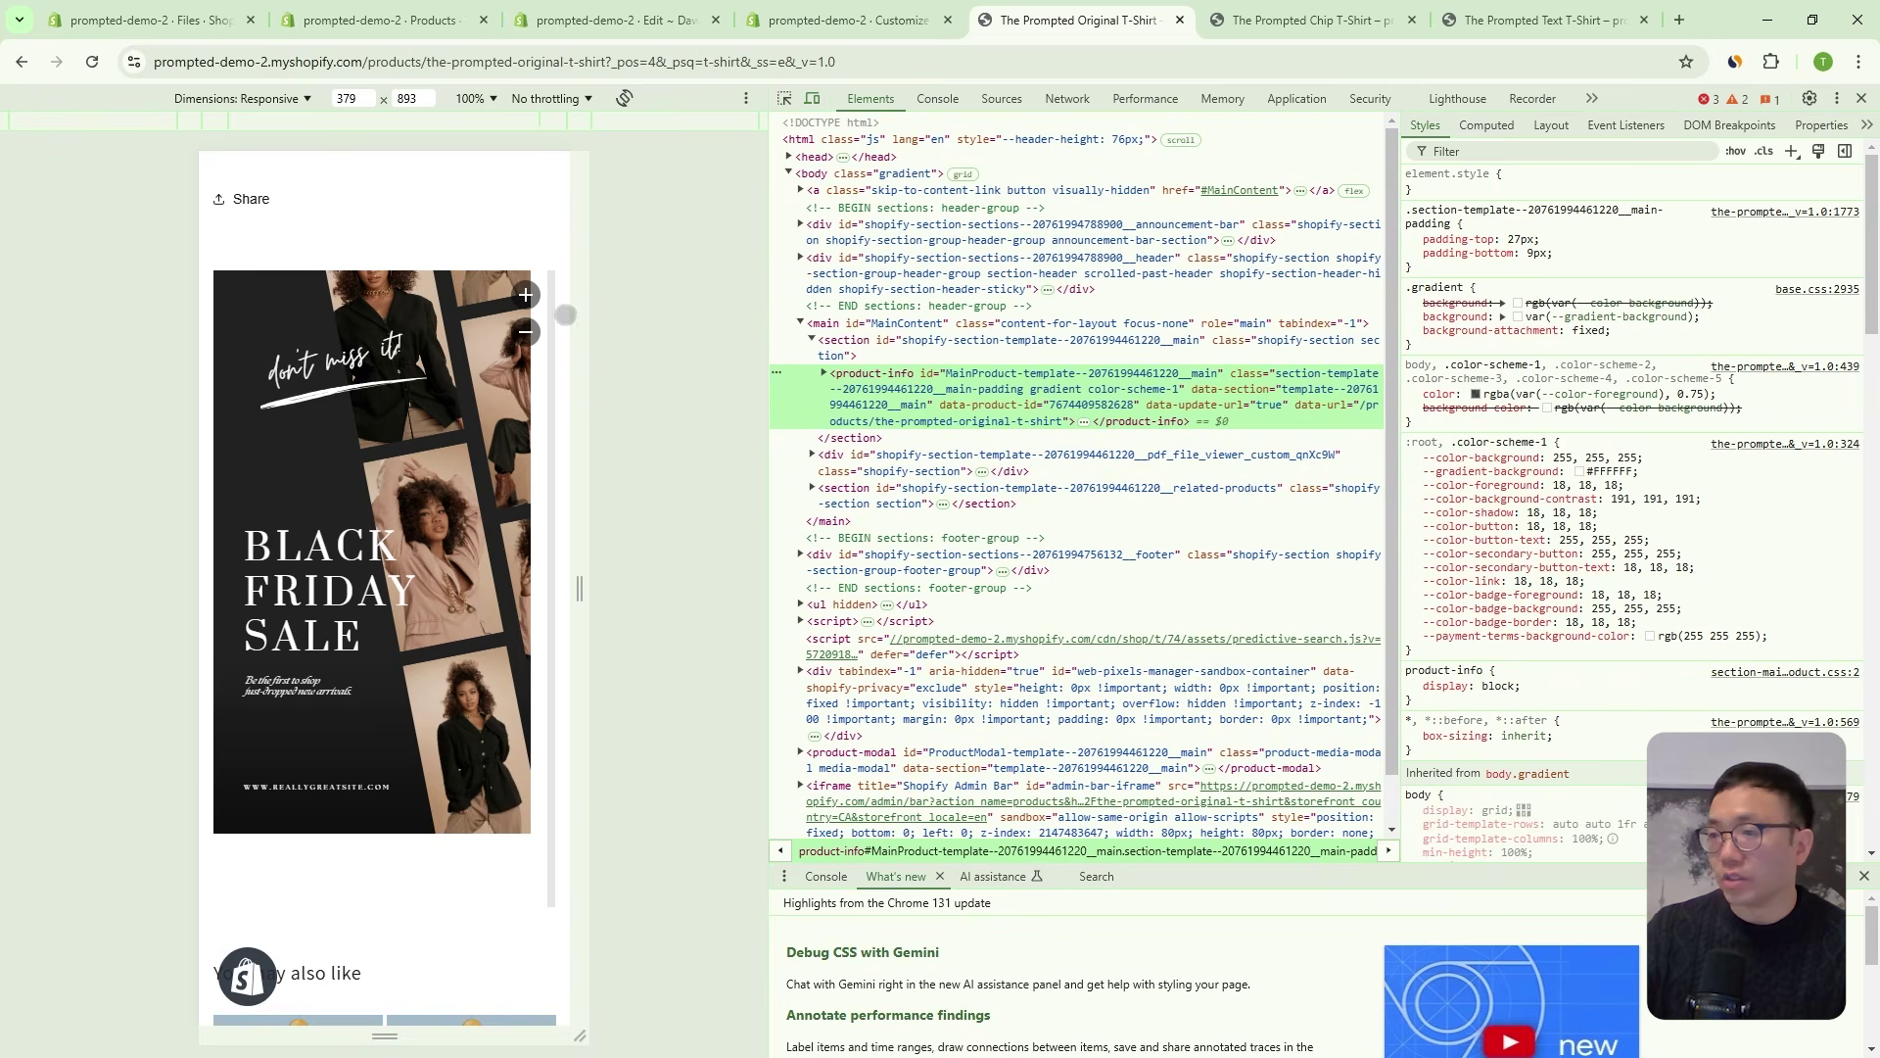
{"action": "left_click", "coordinate": [526, 295]}
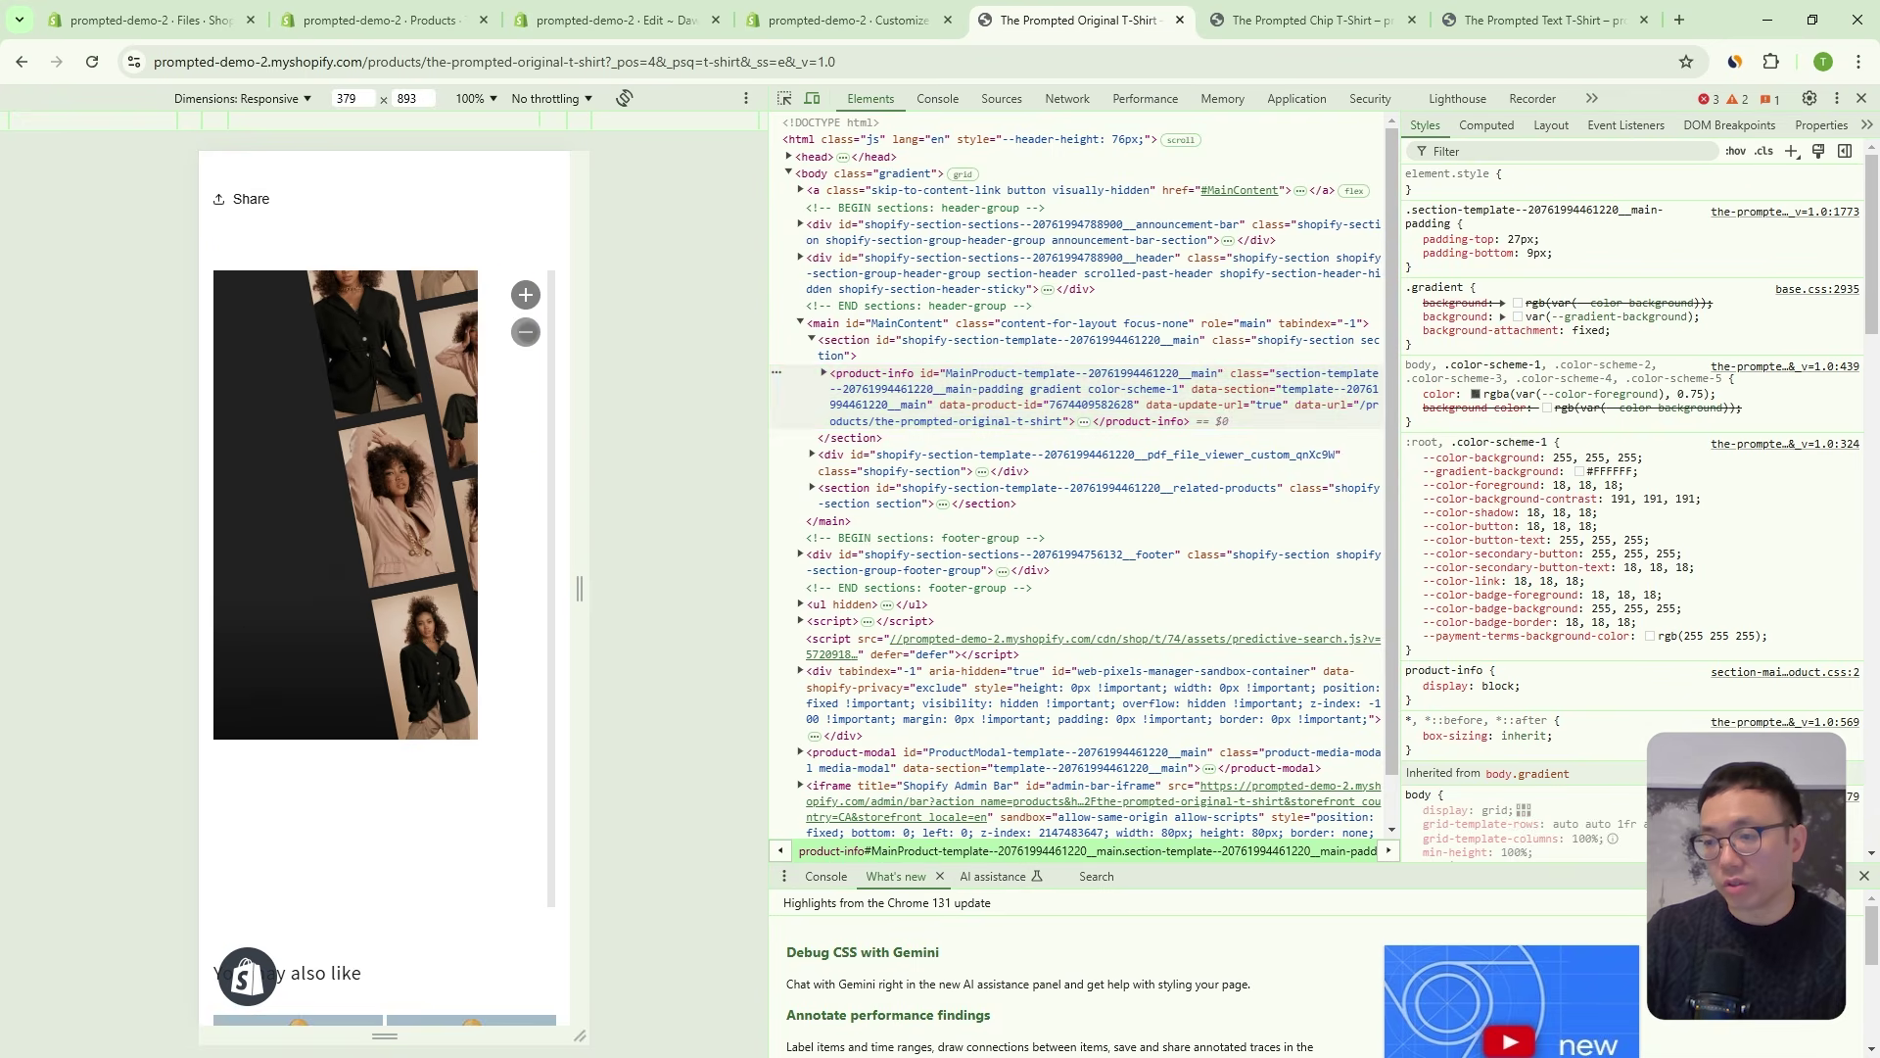
{"action": "left_click", "coordinate": [526, 296]}
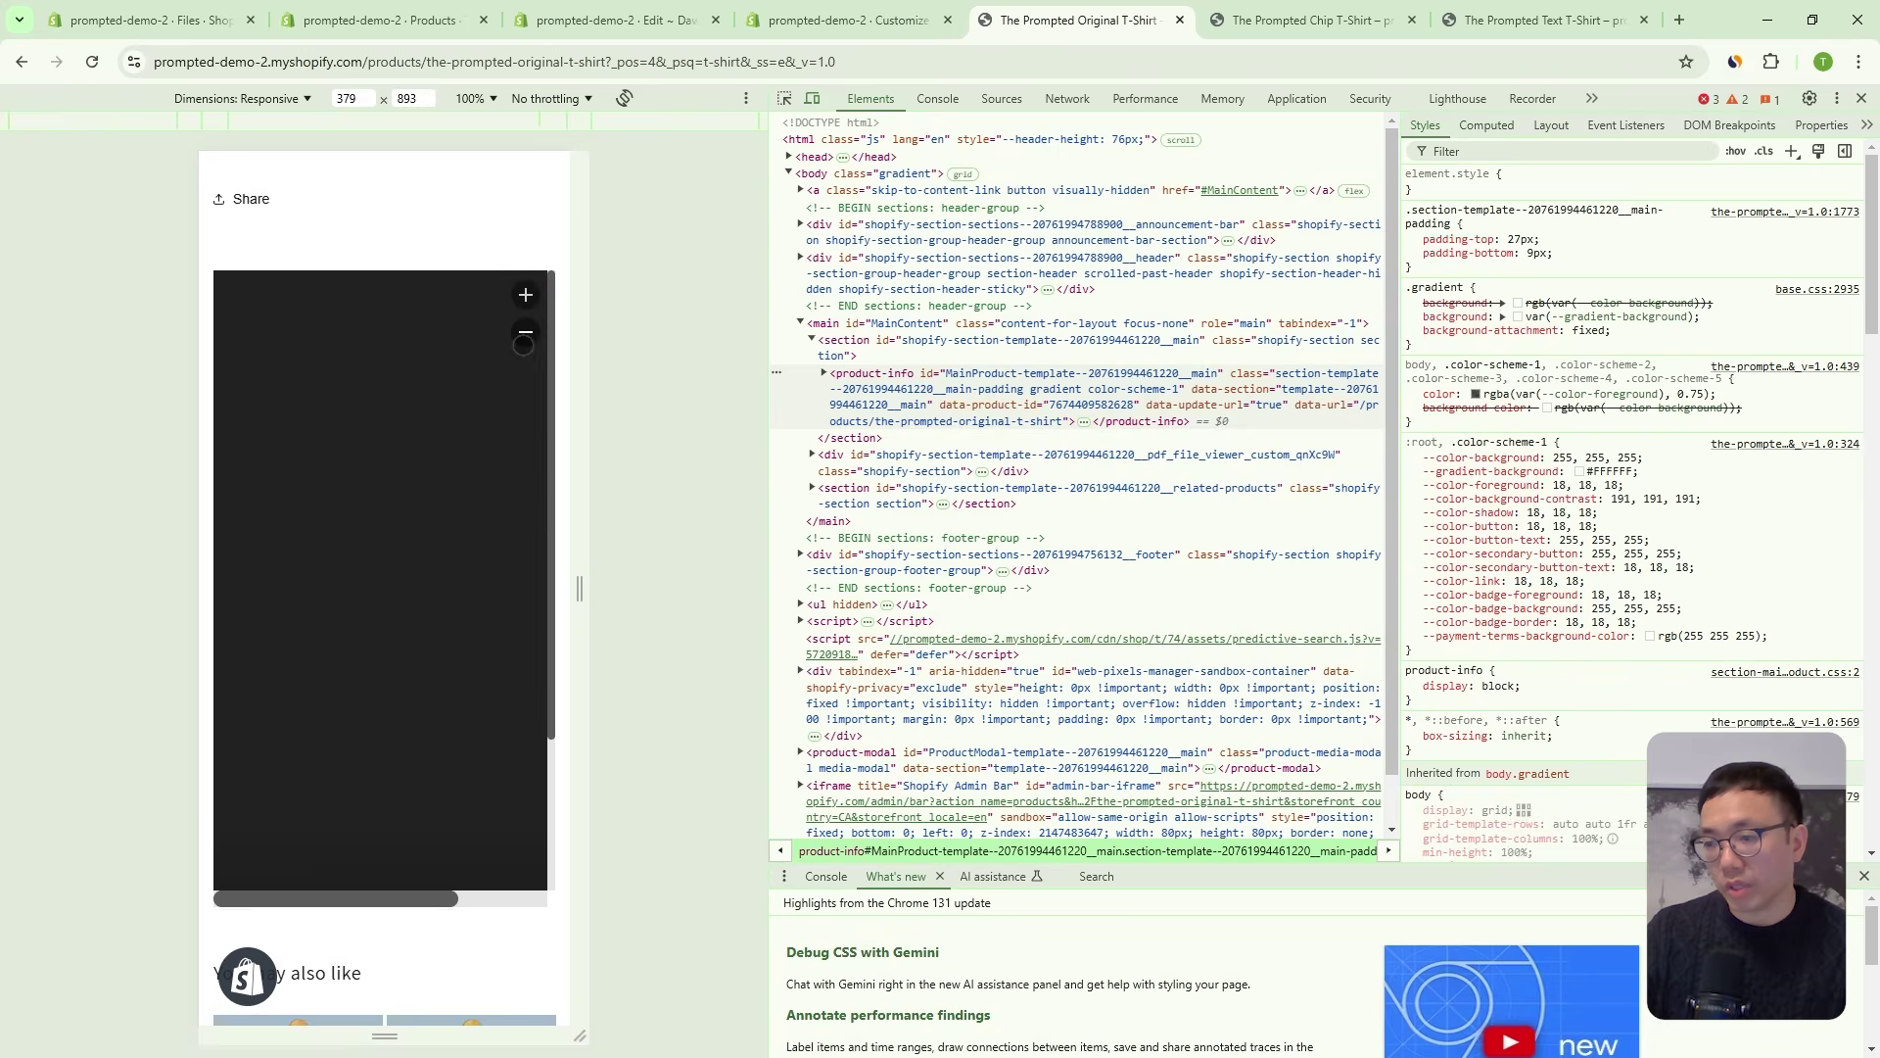
{"action": "left_click", "coordinate": [526, 332]}
{"action": "left_click", "coordinate": [526, 332]}
{"action": "left_click", "coordinate": [526, 332]}
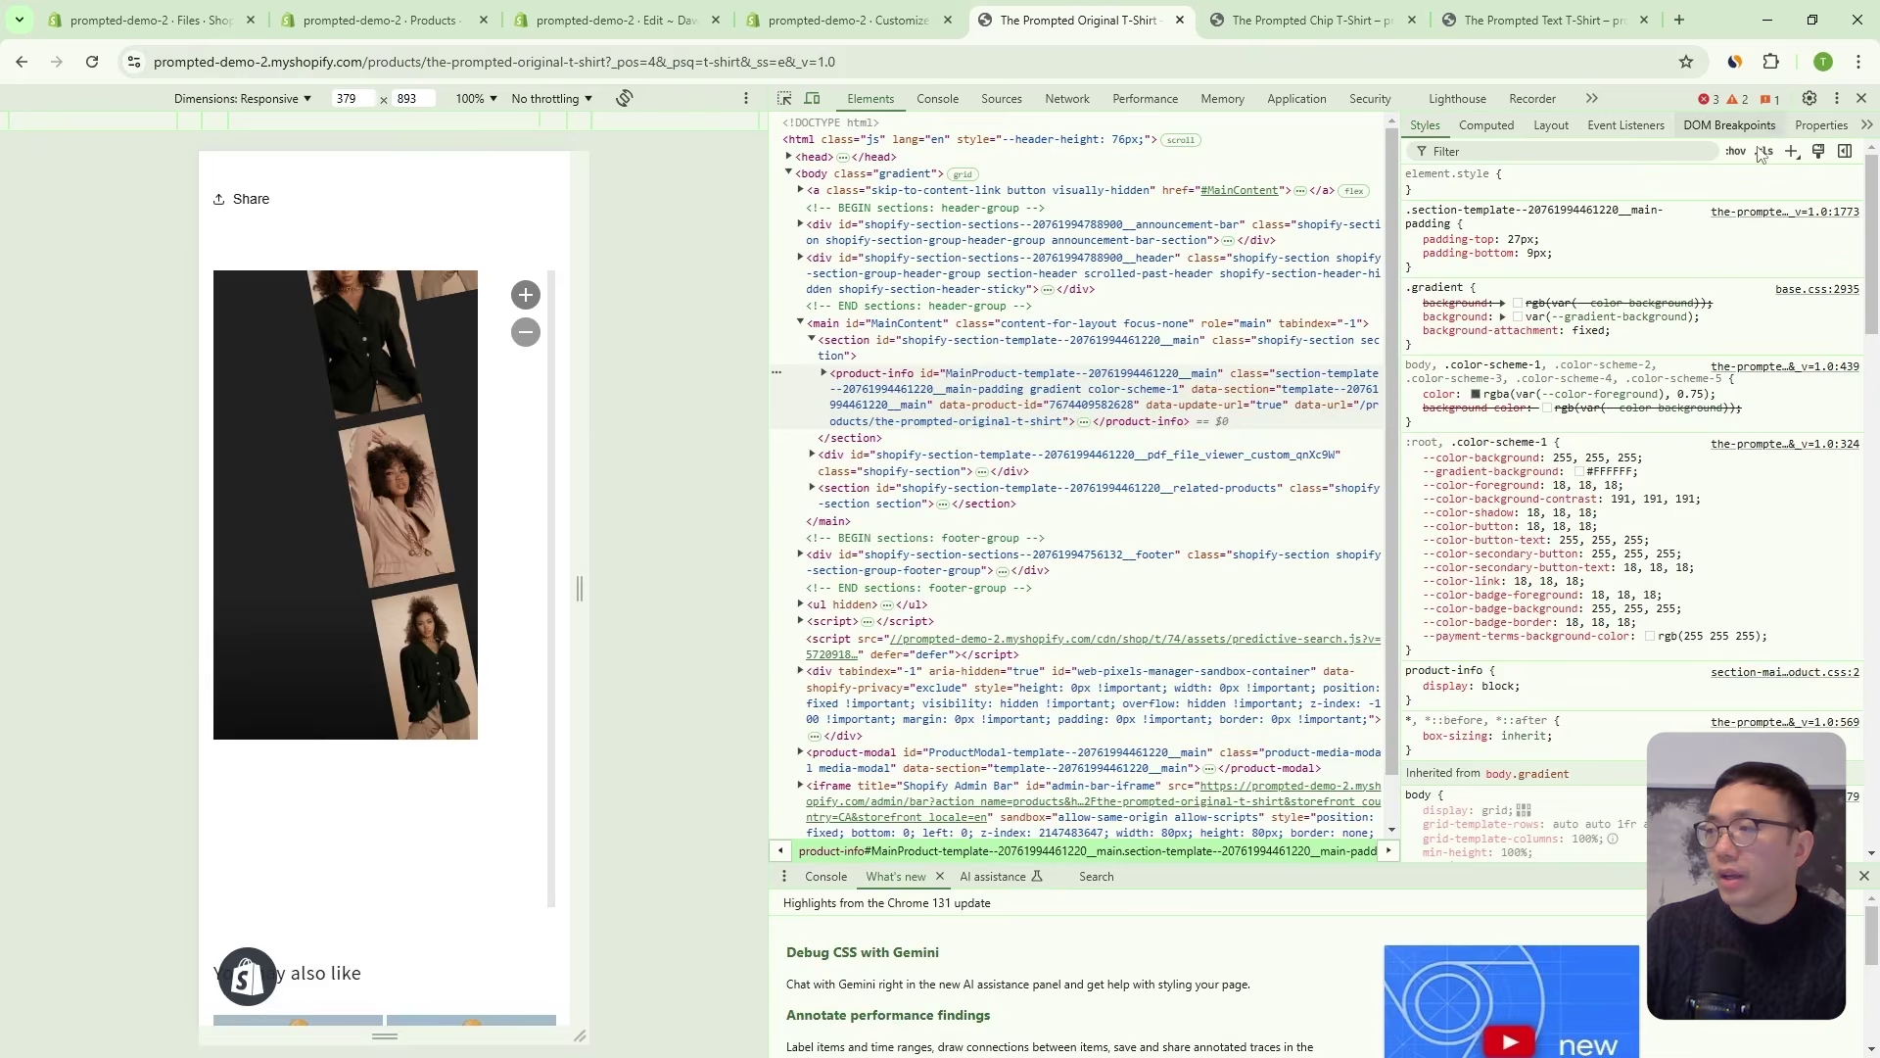
Close the developer tools and test the embedded PDF's zoom in and zoom out controls in the desktop view.
{"action": "left_click", "coordinate": [1864, 97]}
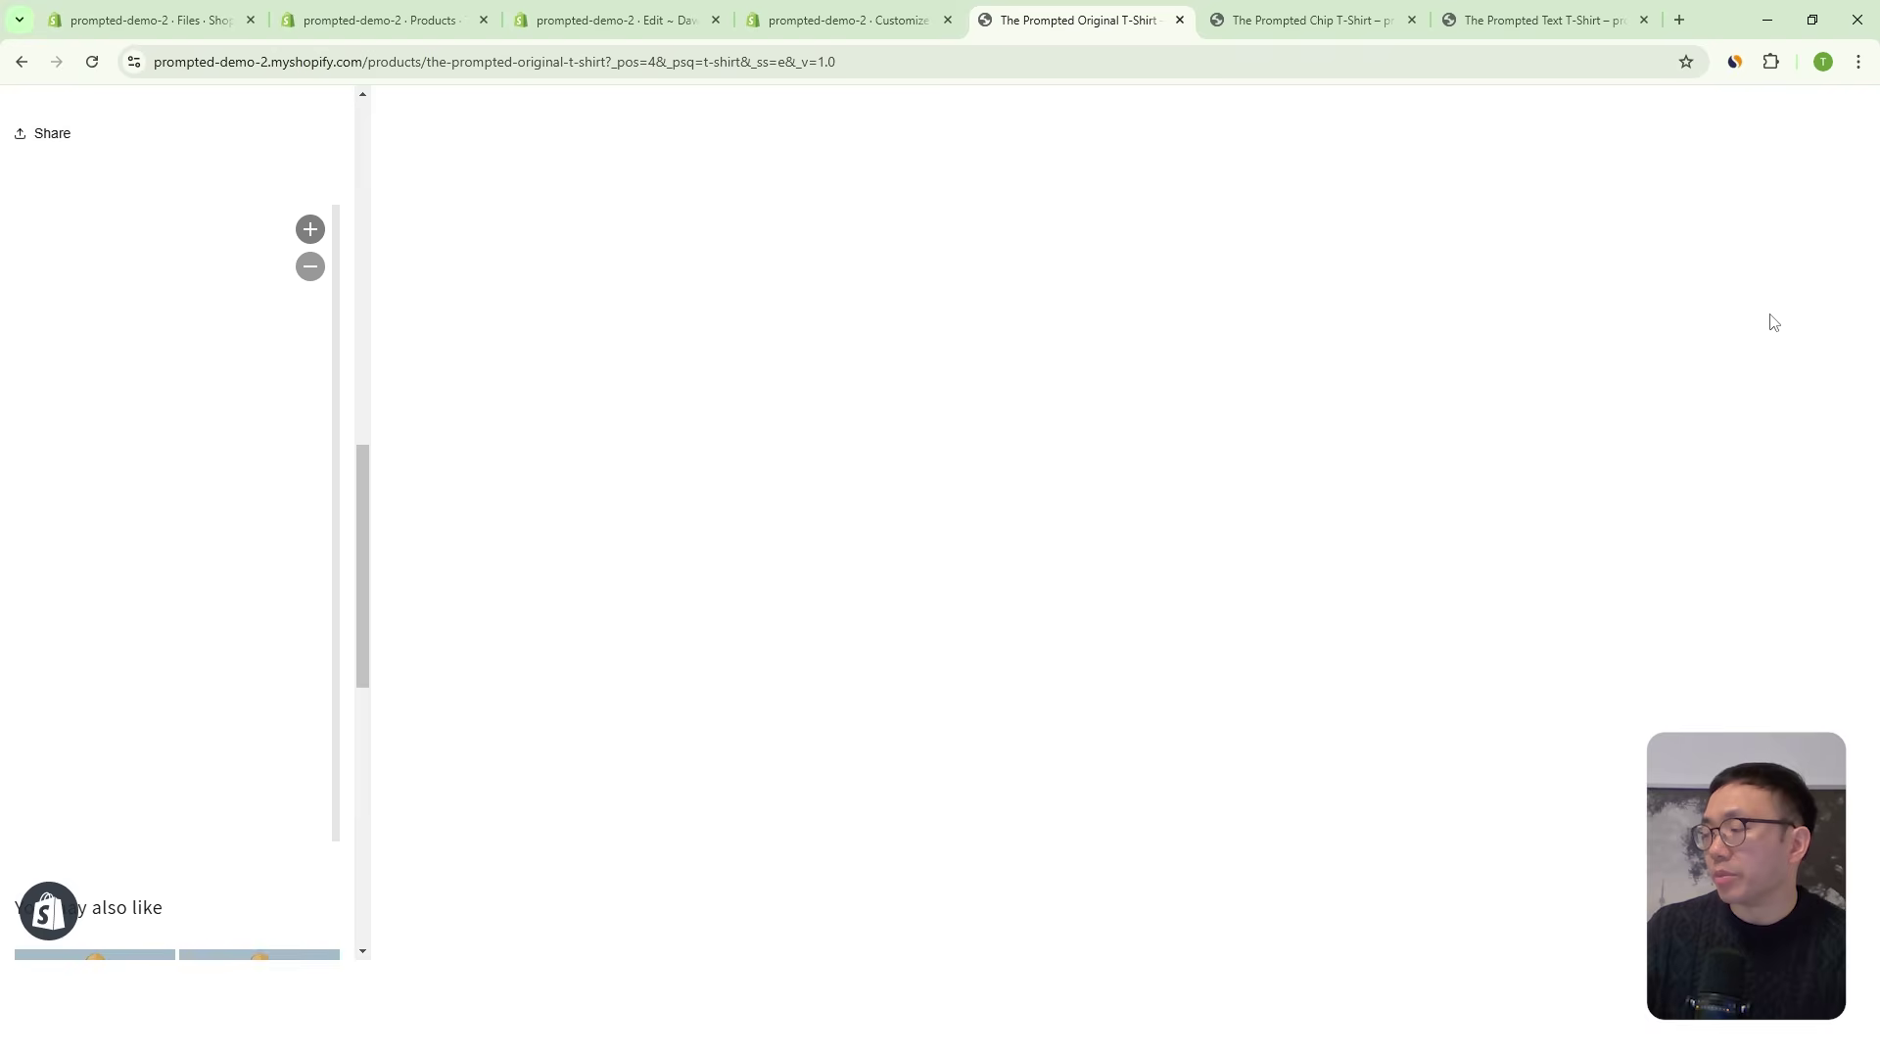
{"action": "scroll", "coordinate": [1485, 413], "scroll_direction": "up", "scroll_amount": 4}
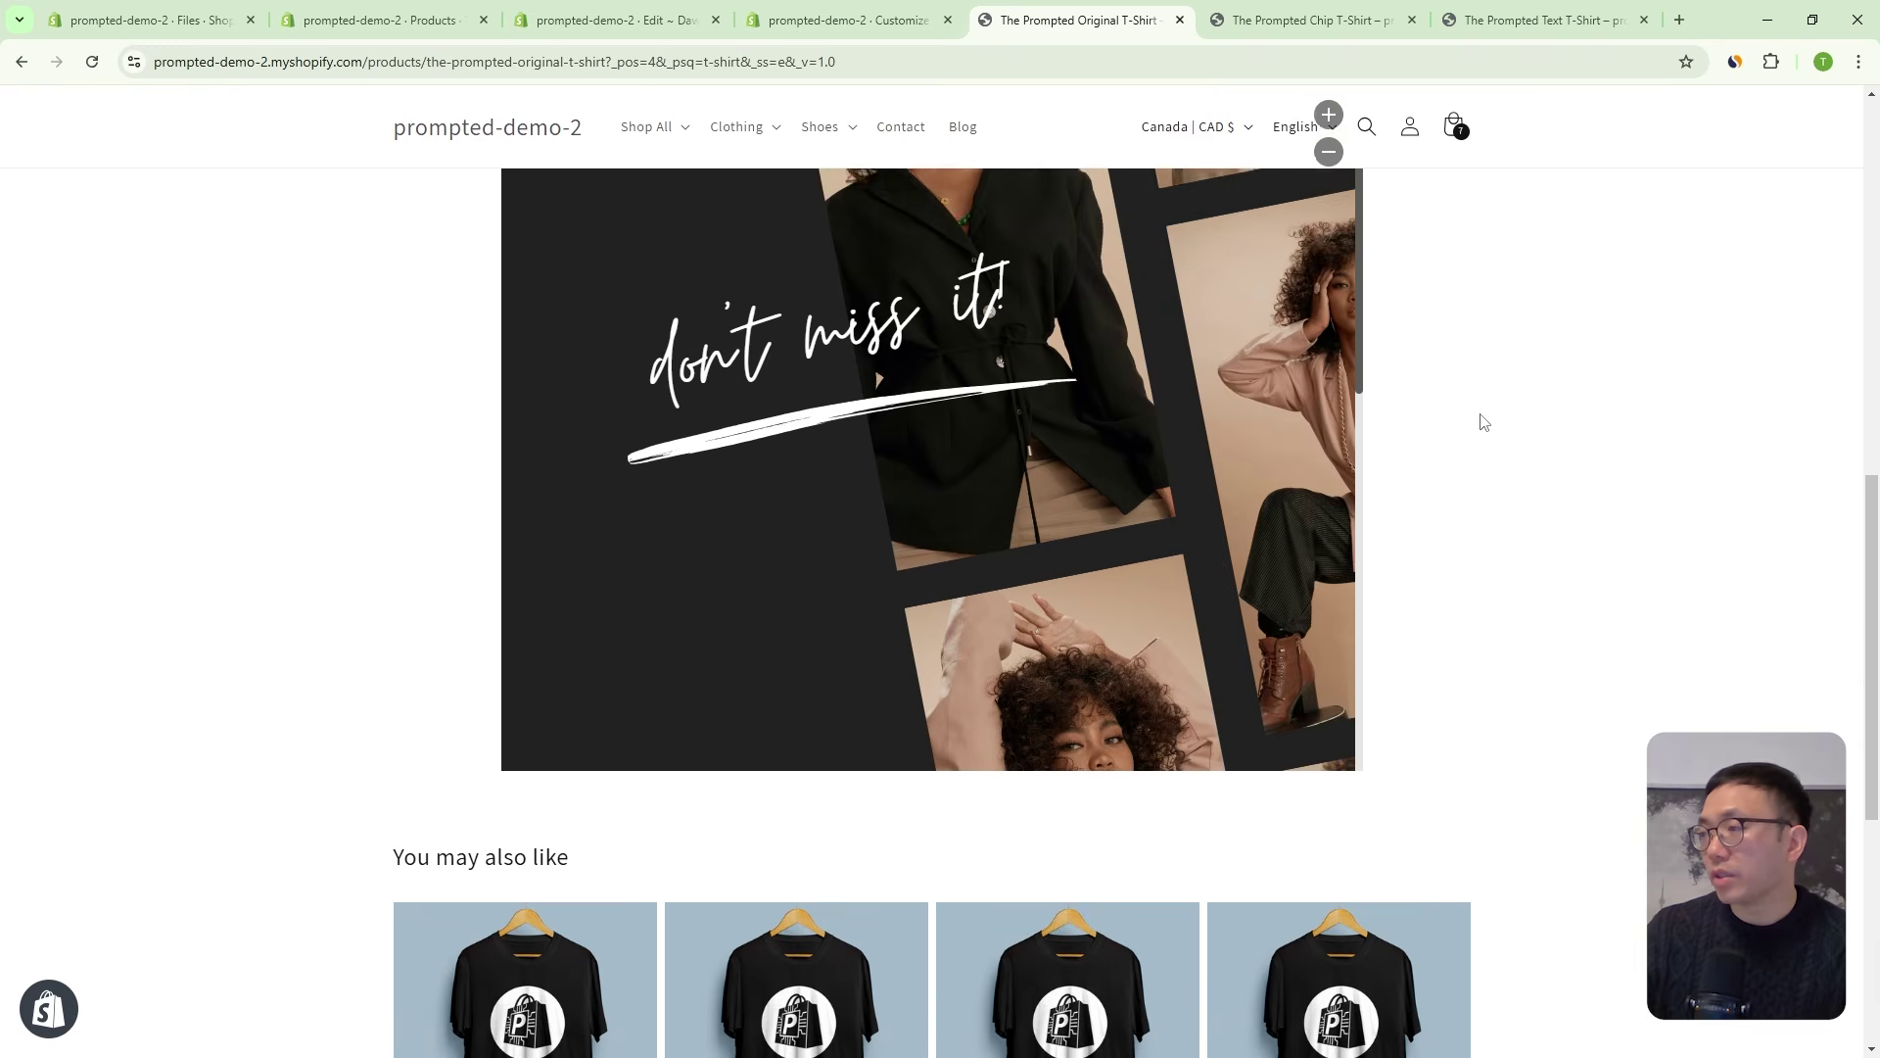
{"action": "left_click", "coordinate": [1330, 333]}
{"action": "left_click", "coordinate": [1330, 331]}
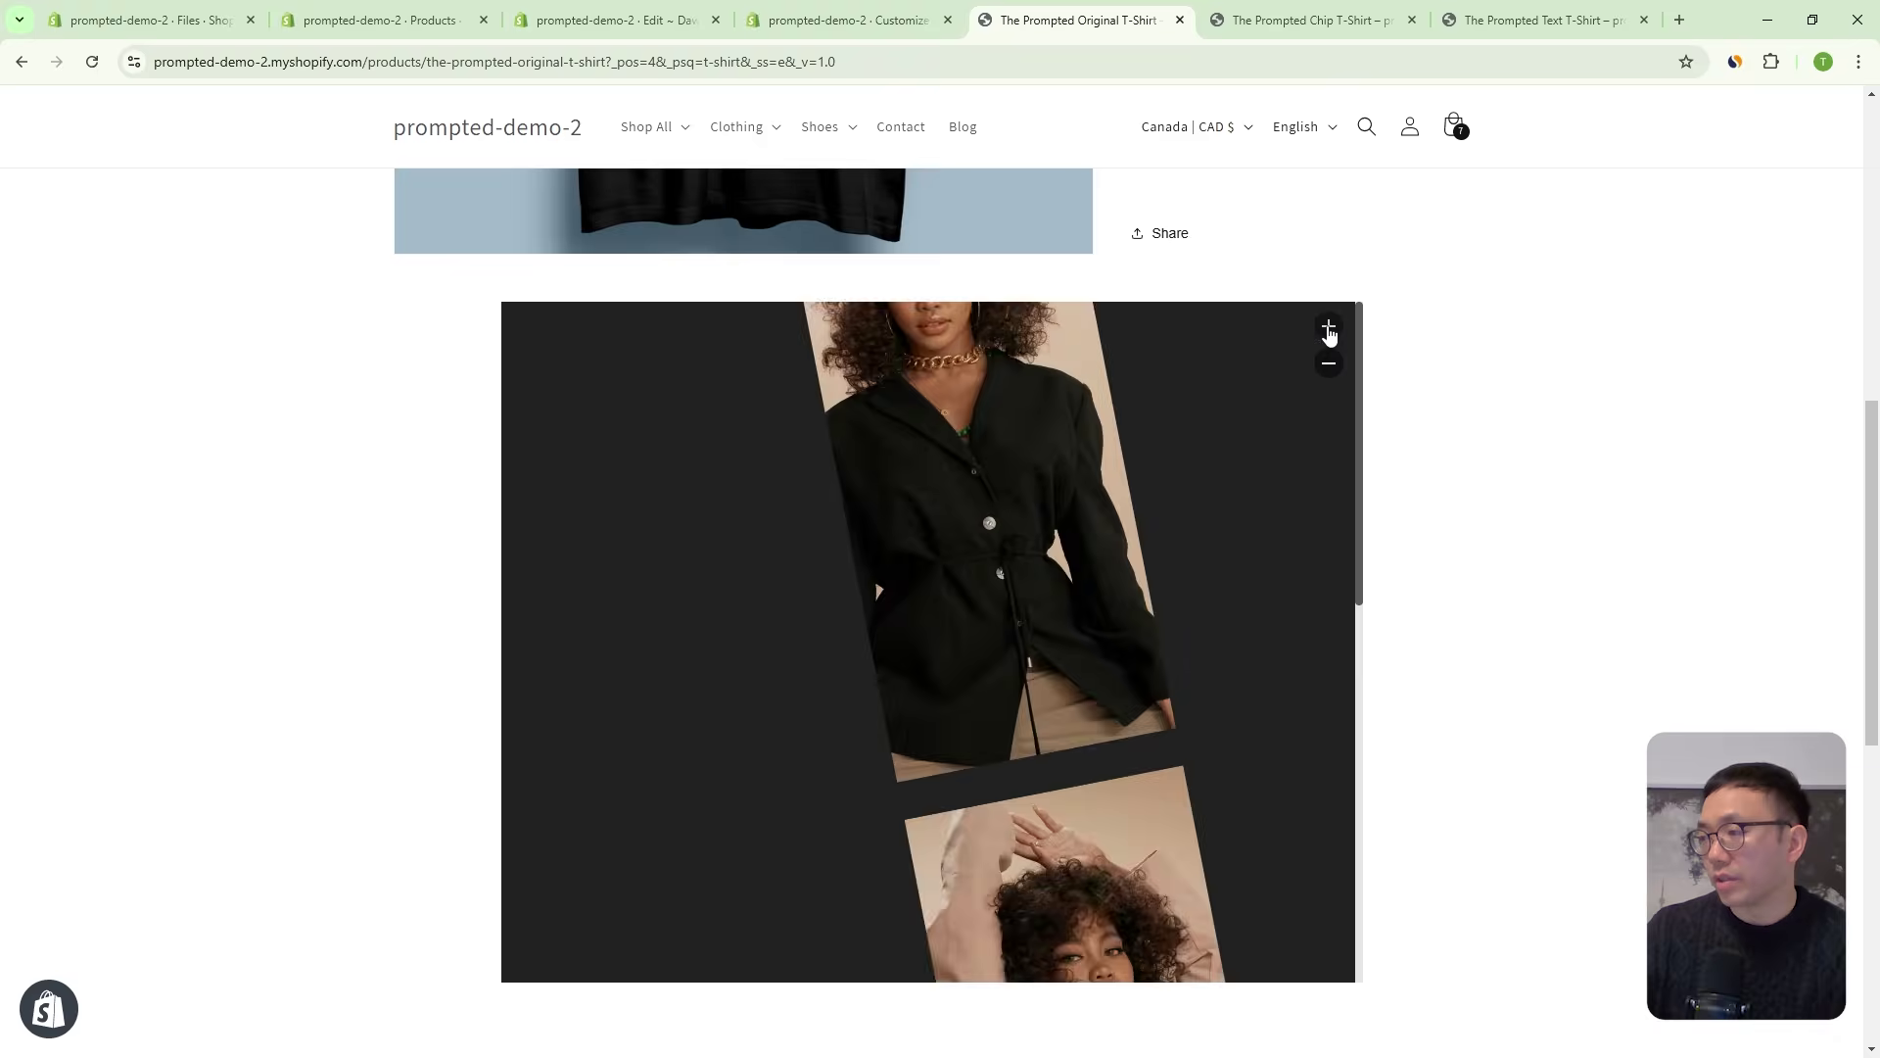
{"action": "left_click", "coordinate": [1328, 364]}
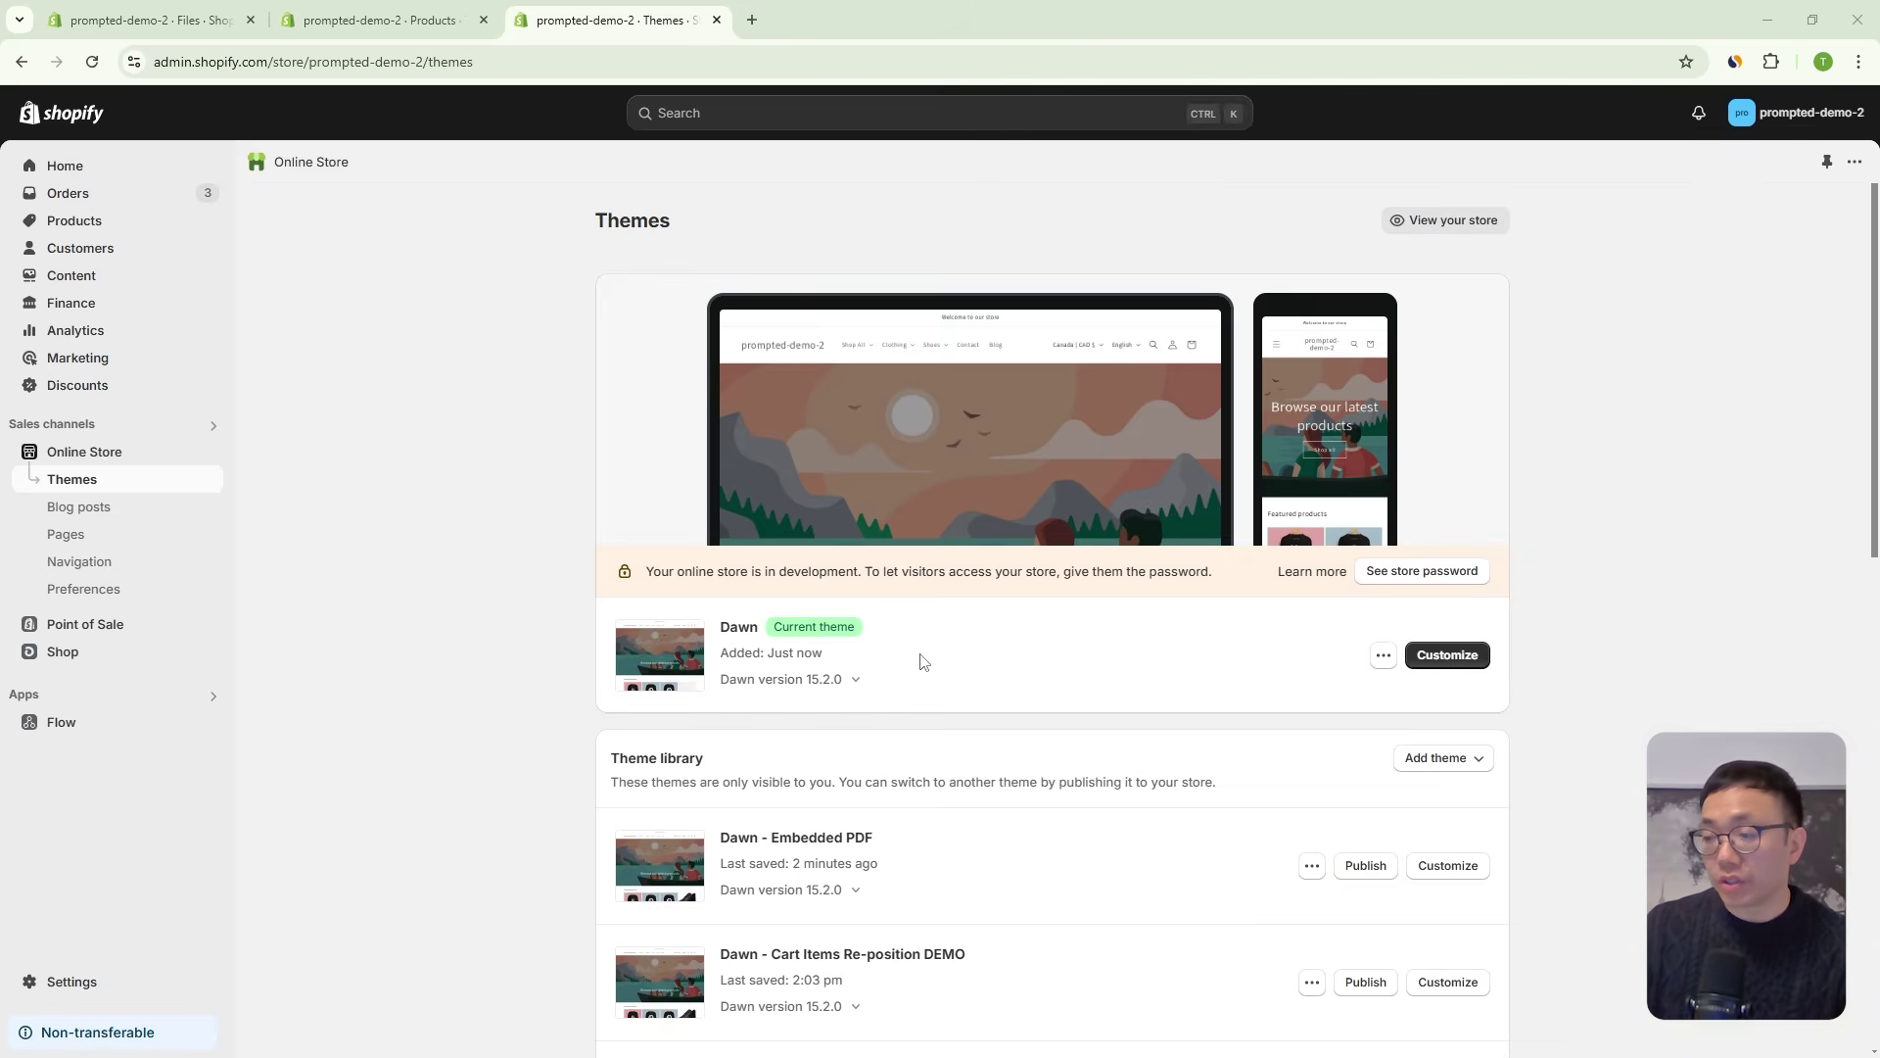
{"action": "scroll", "coordinate": [930, 659], "scroll_direction": "down", "scroll_amount": 1}
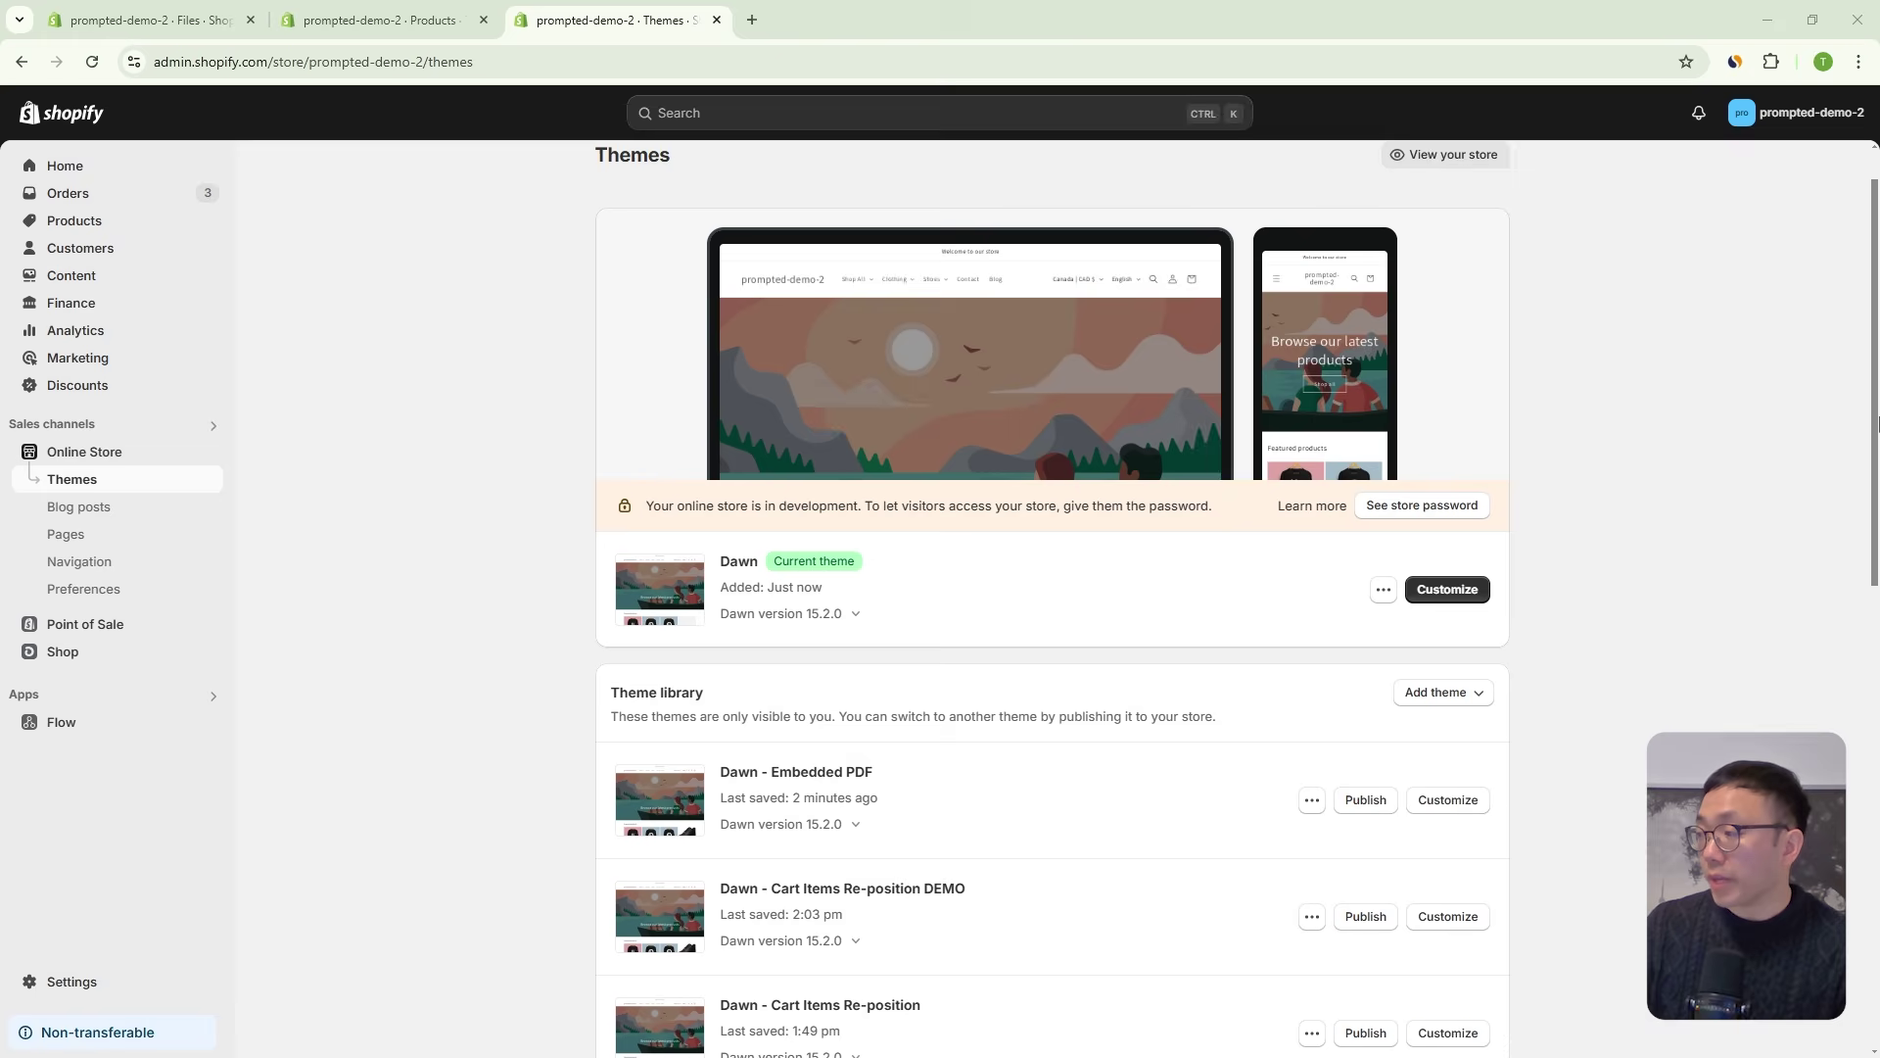
Open the product metafield definitions in the store's custom data settings.
{"action": "scroll", "coordinate": [1655, 472], "scroll_direction": "down", "scroll_amount": 1}
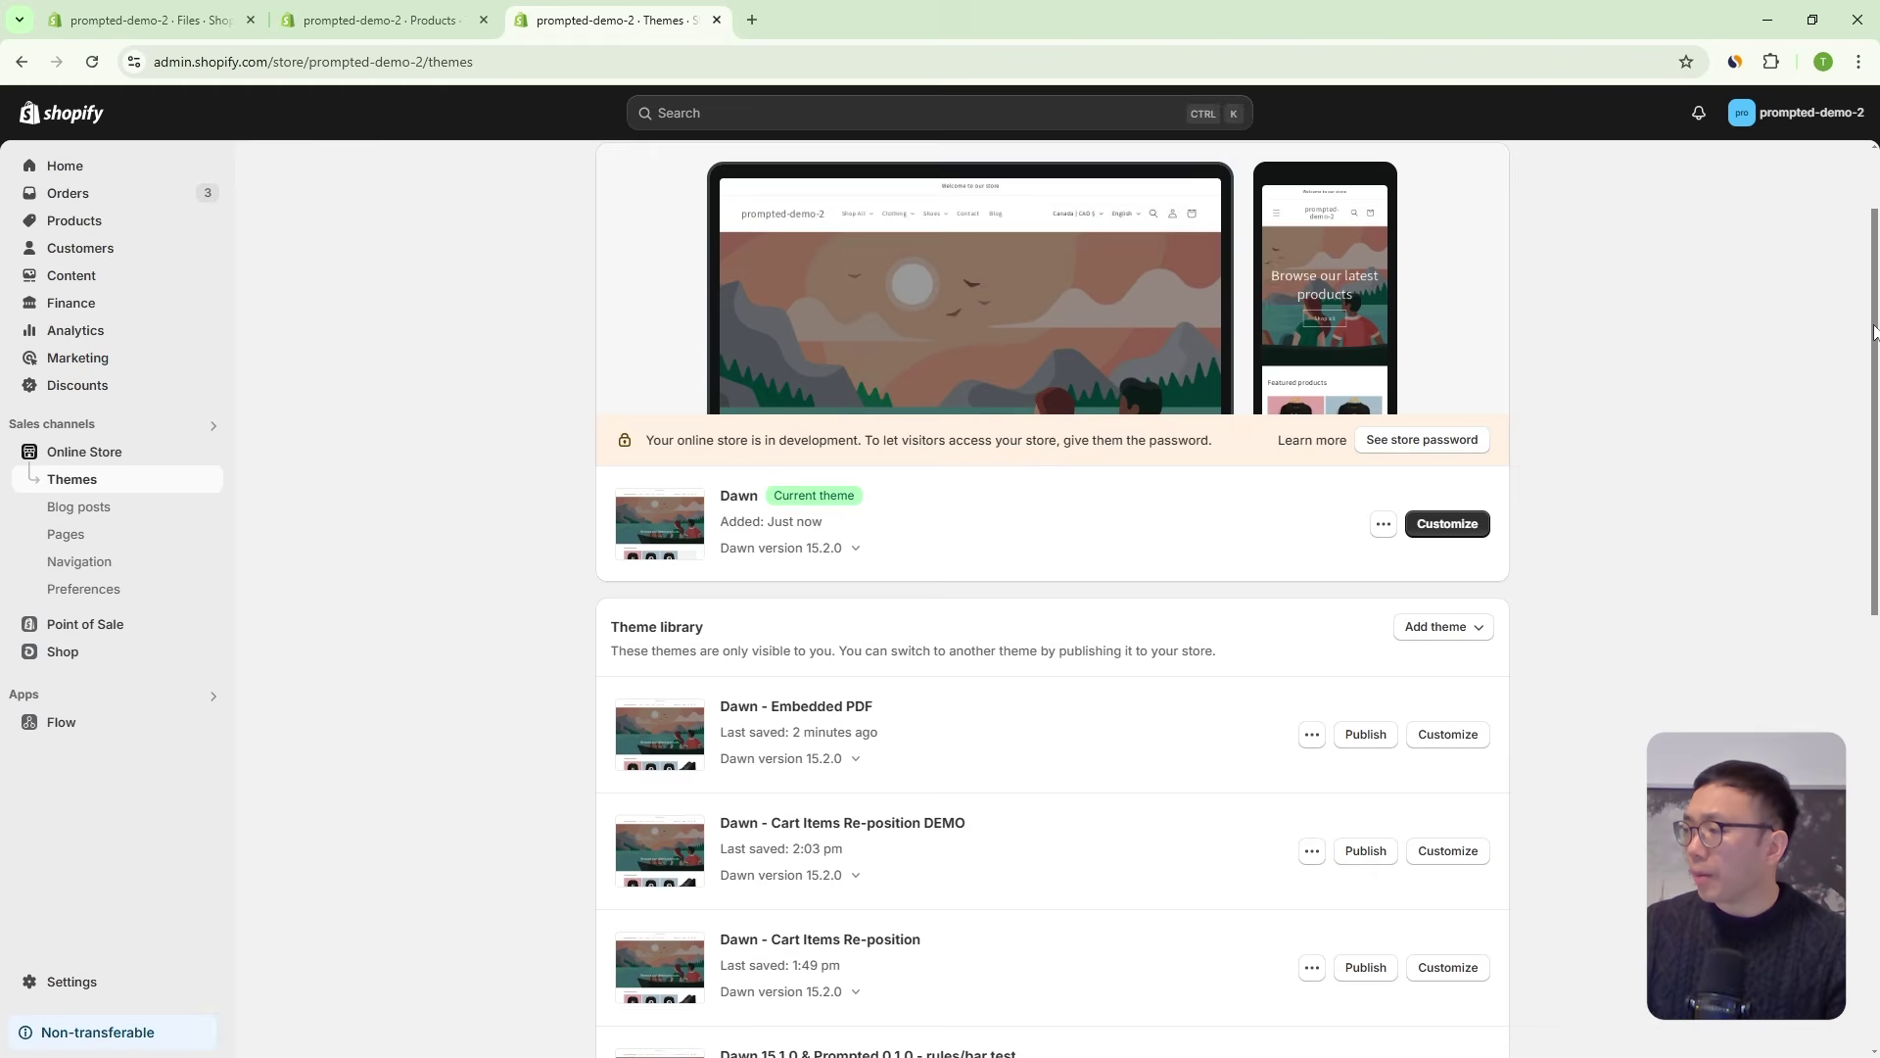
{"action": "left_click_drag", "start_coordinate": [1874, 331], "coordinate": [1865, 348]}
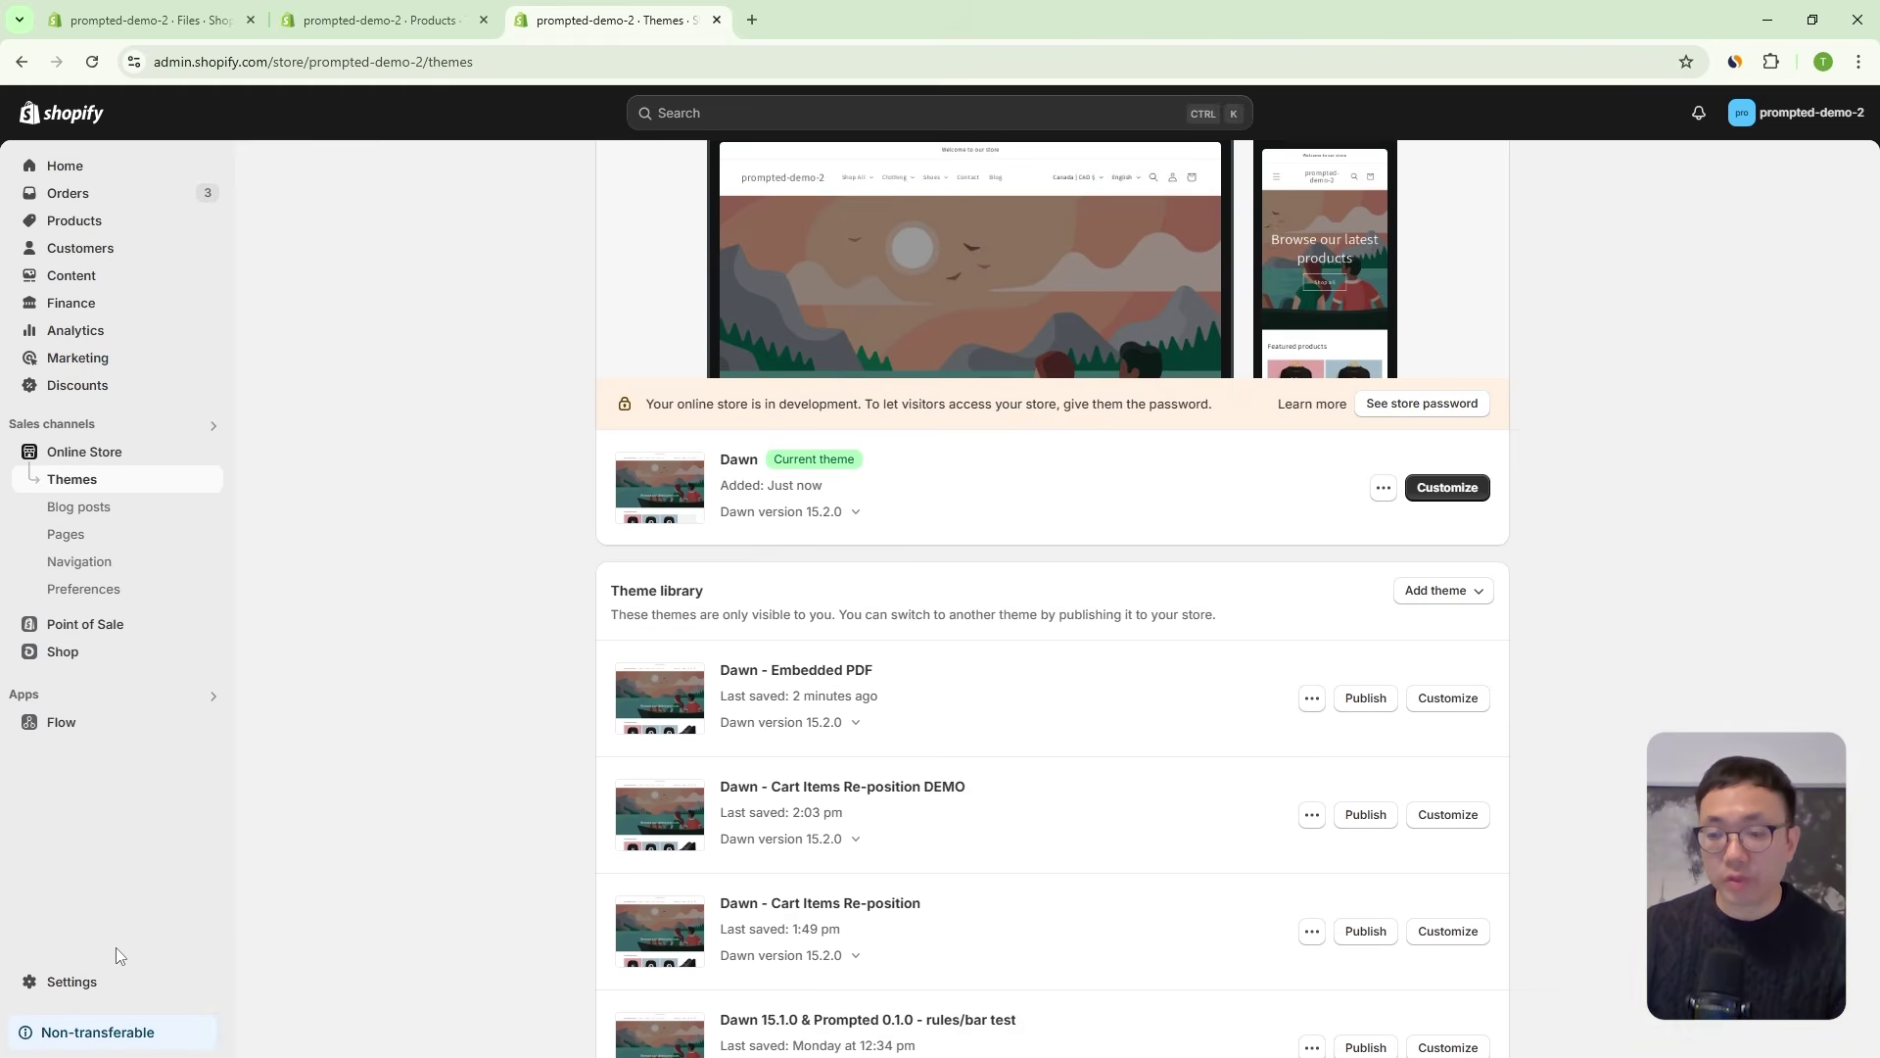
{"action": "left_click", "coordinate": [115, 982]}
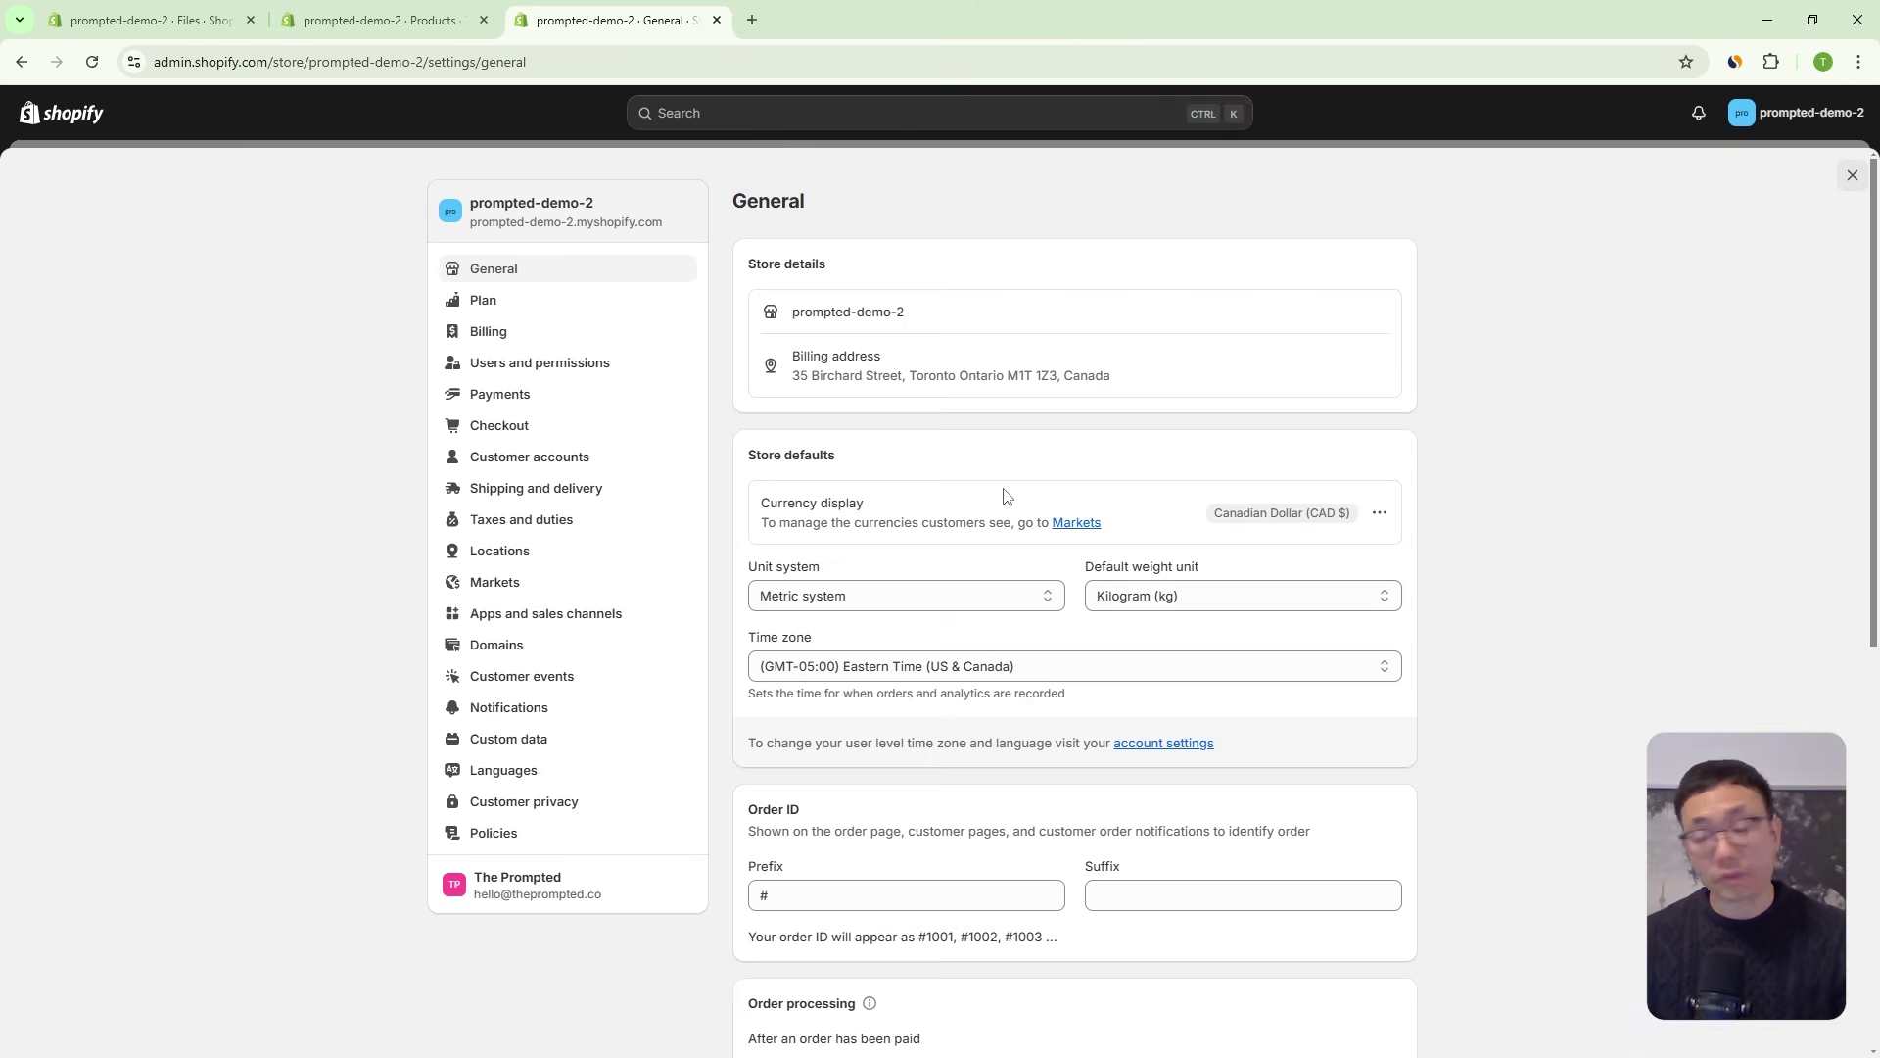
{"action": "left_click", "coordinate": [566, 750]}
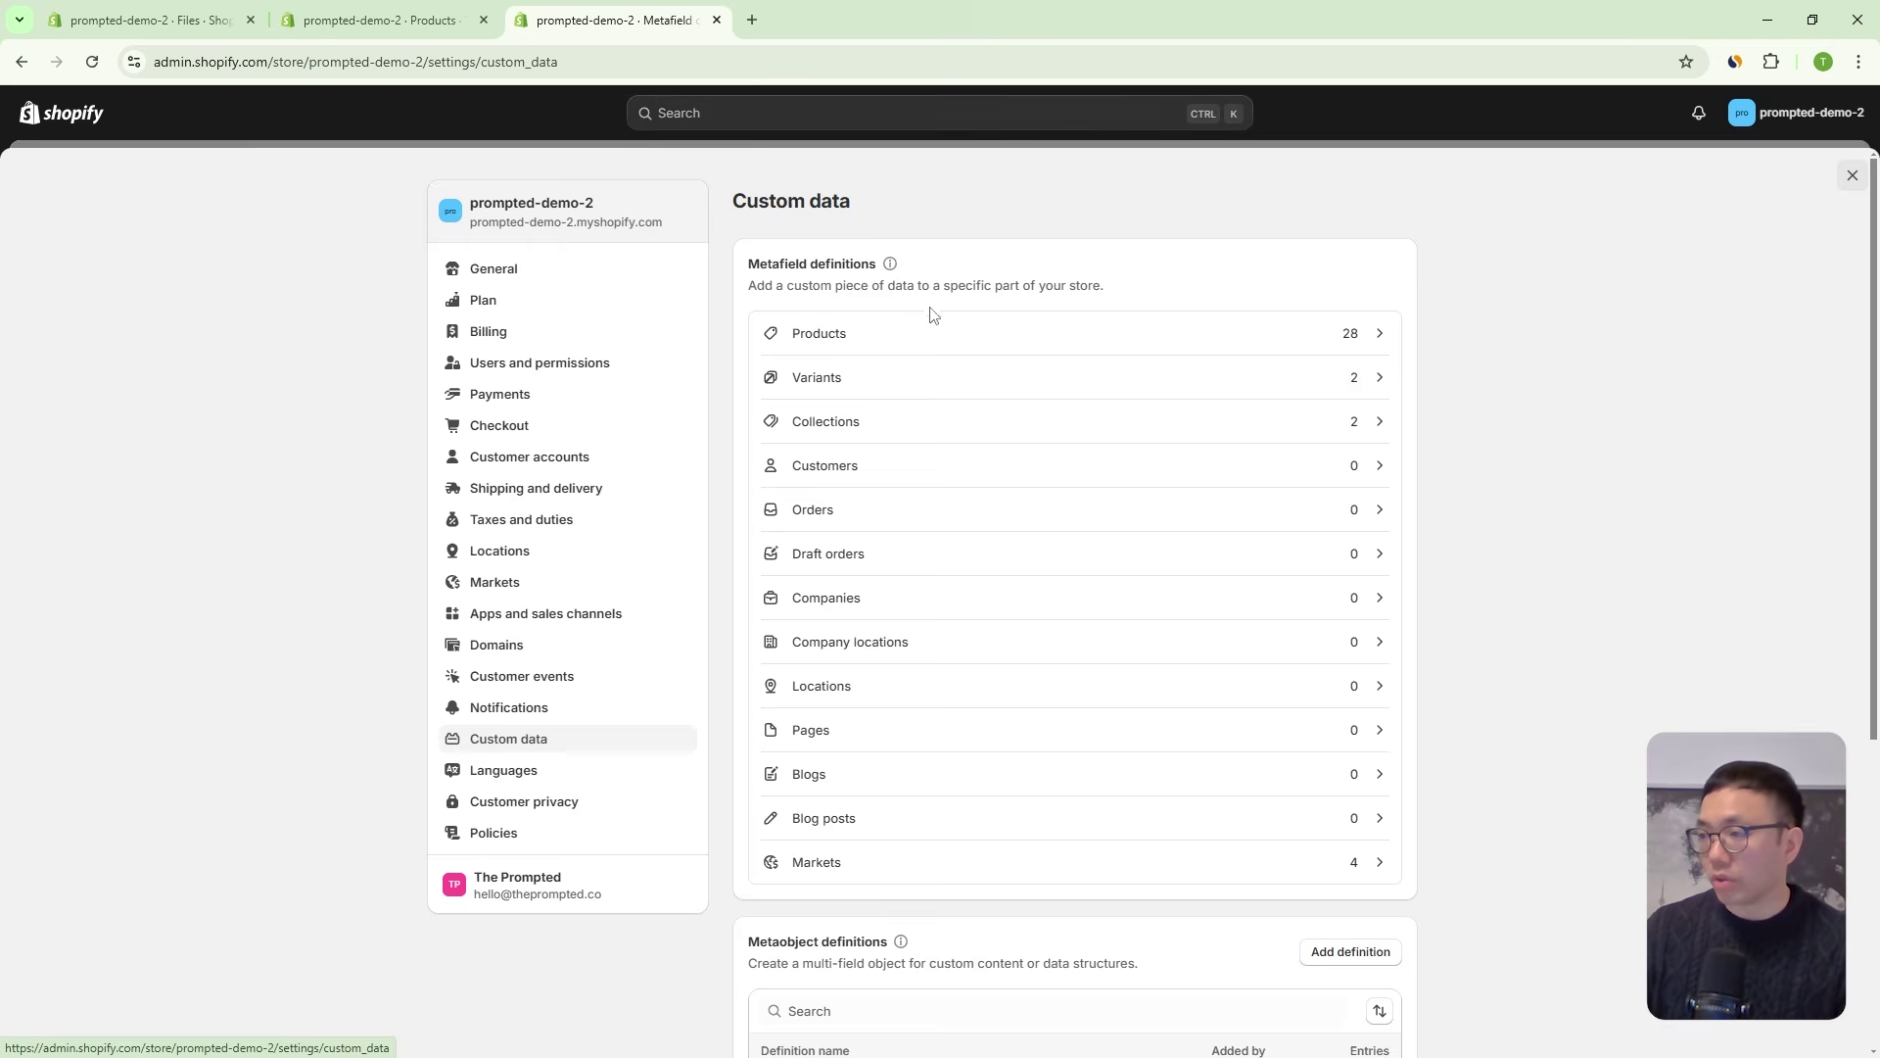
{"action": "left_click", "coordinate": [901, 330]}
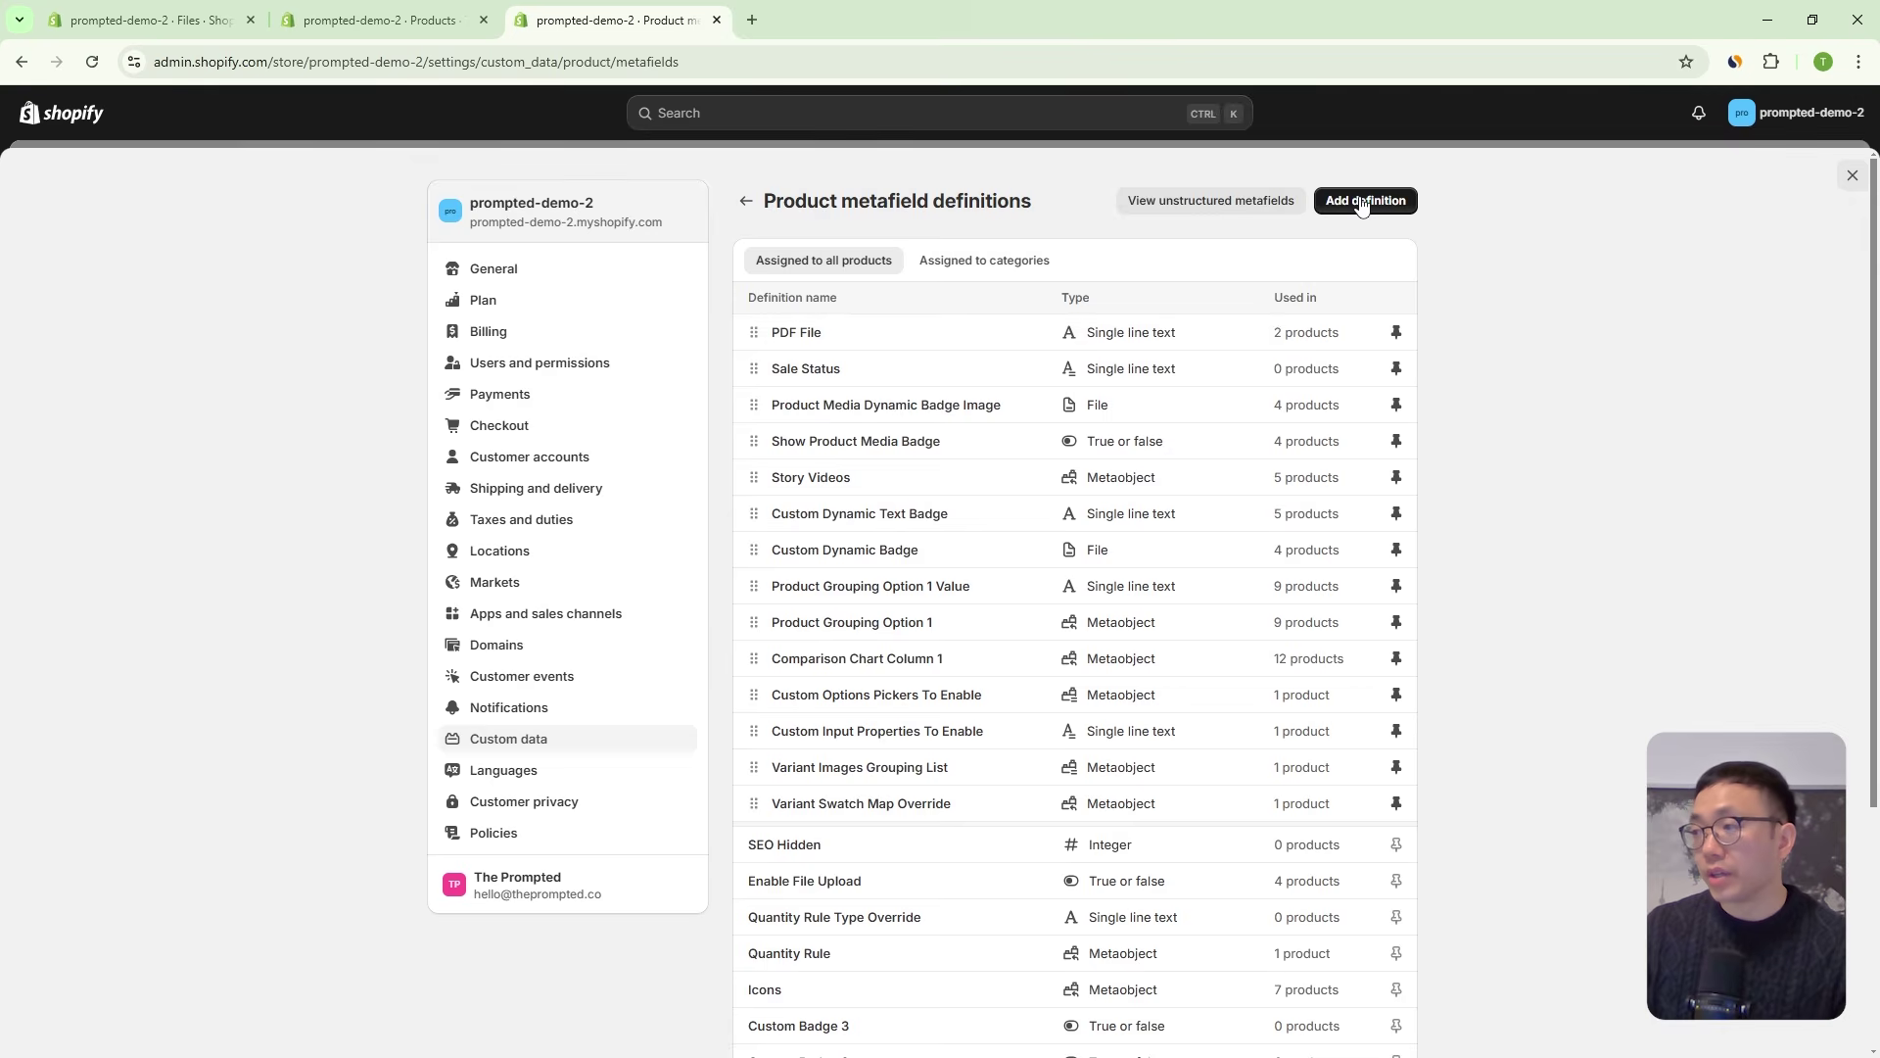
{"action": "left_click", "coordinate": [1366, 202]}
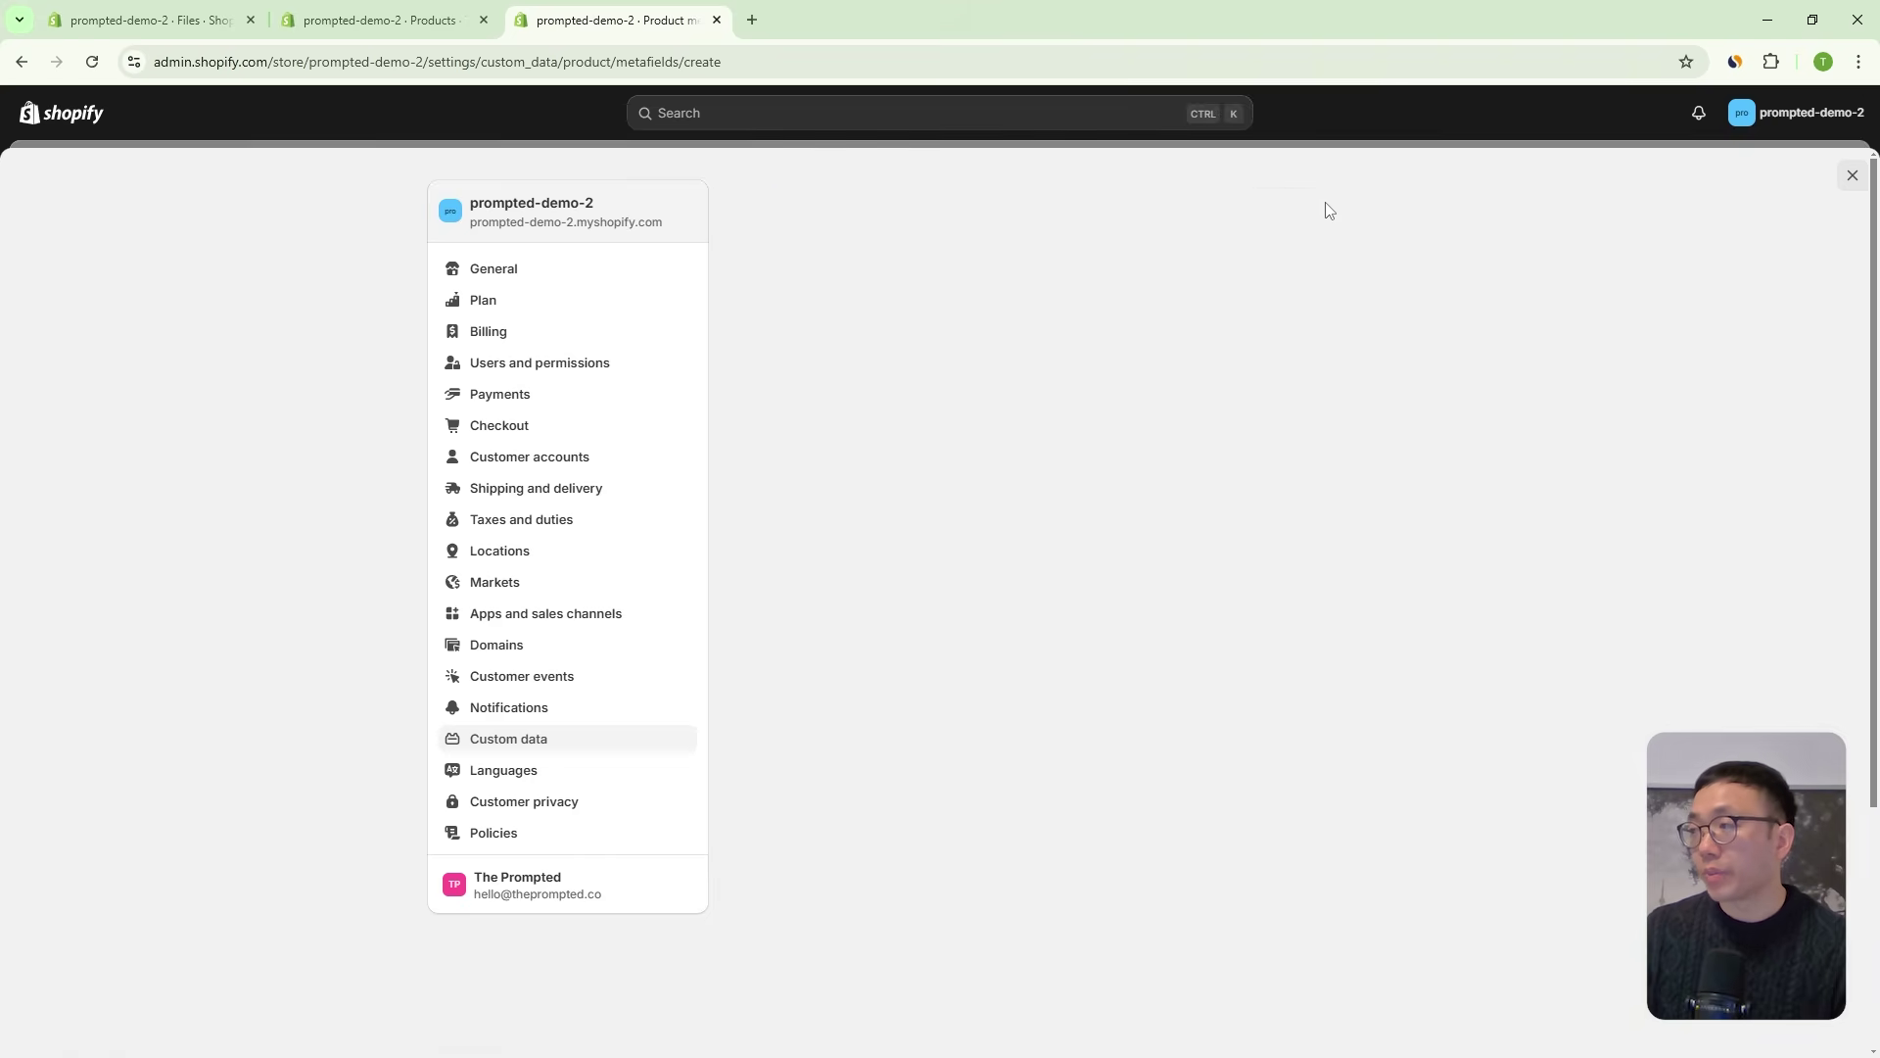
{"action": "left_click", "coordinate": [840, 300]}
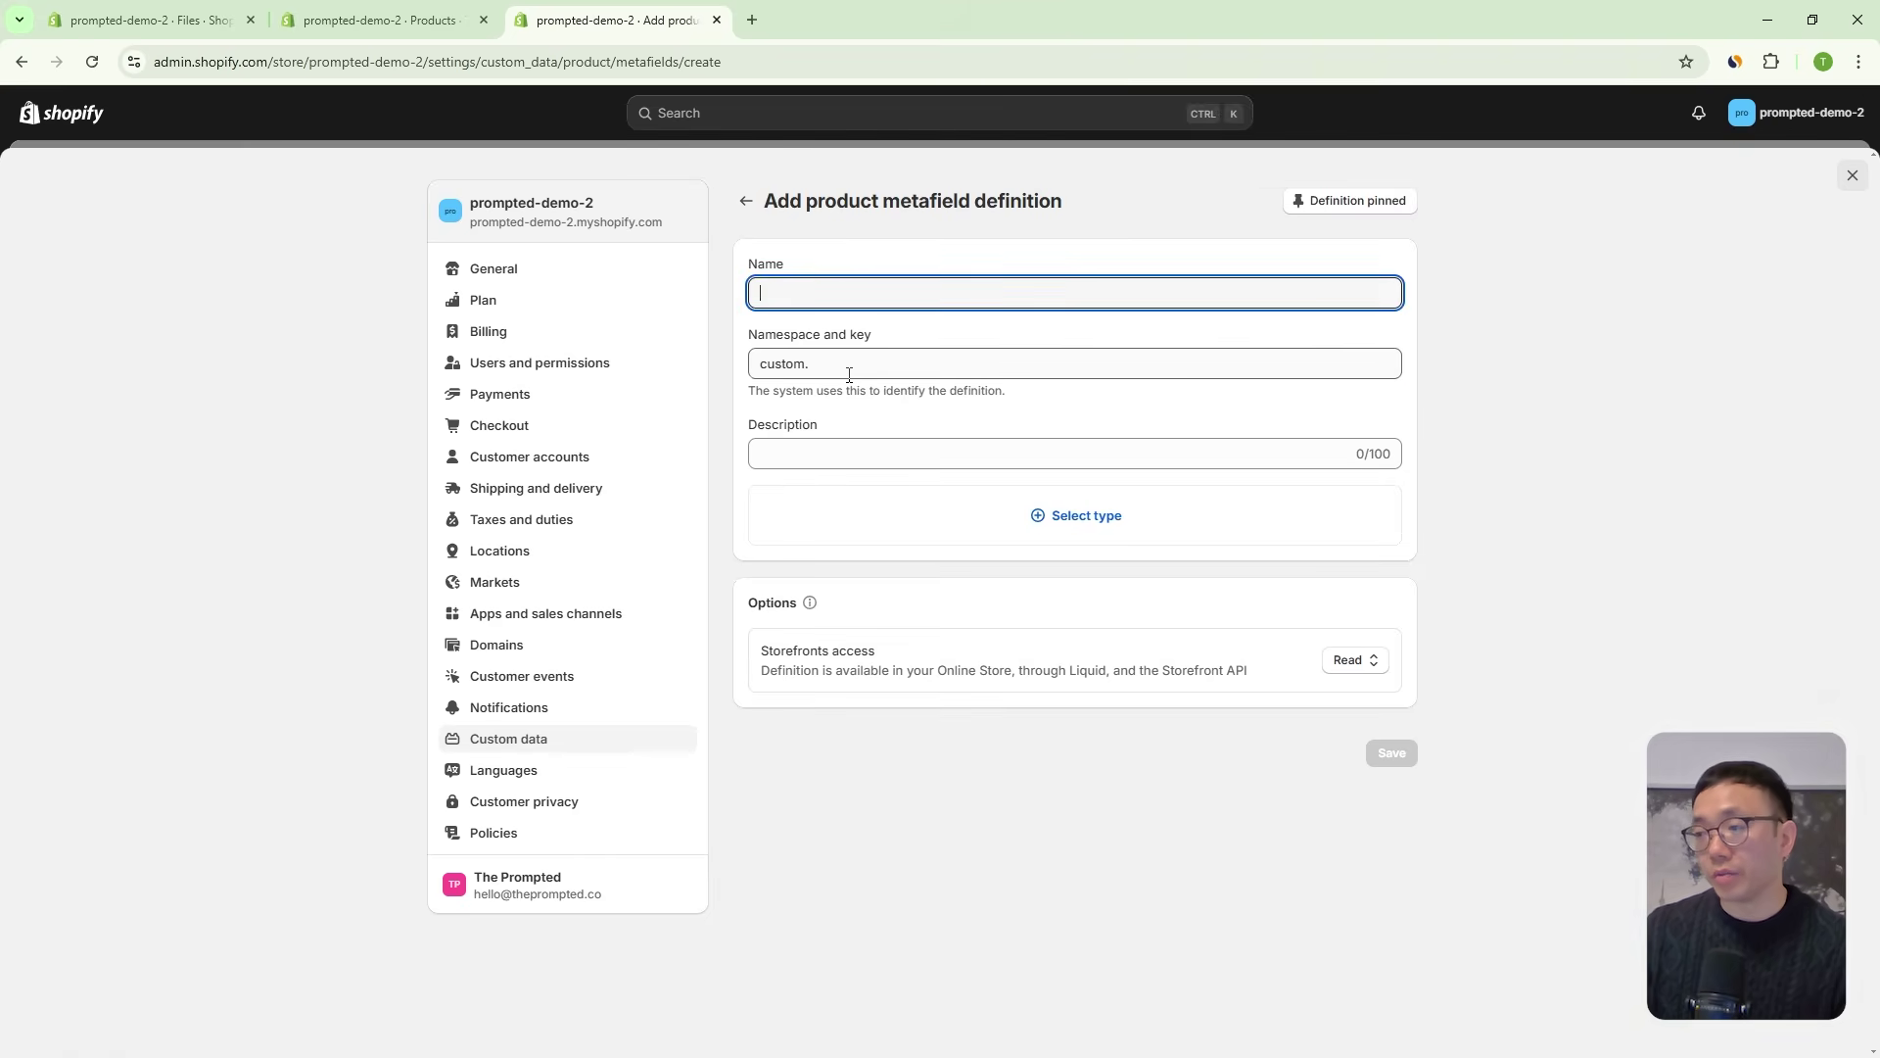
{"action": "left_click", "coordinate": [749, 203]}
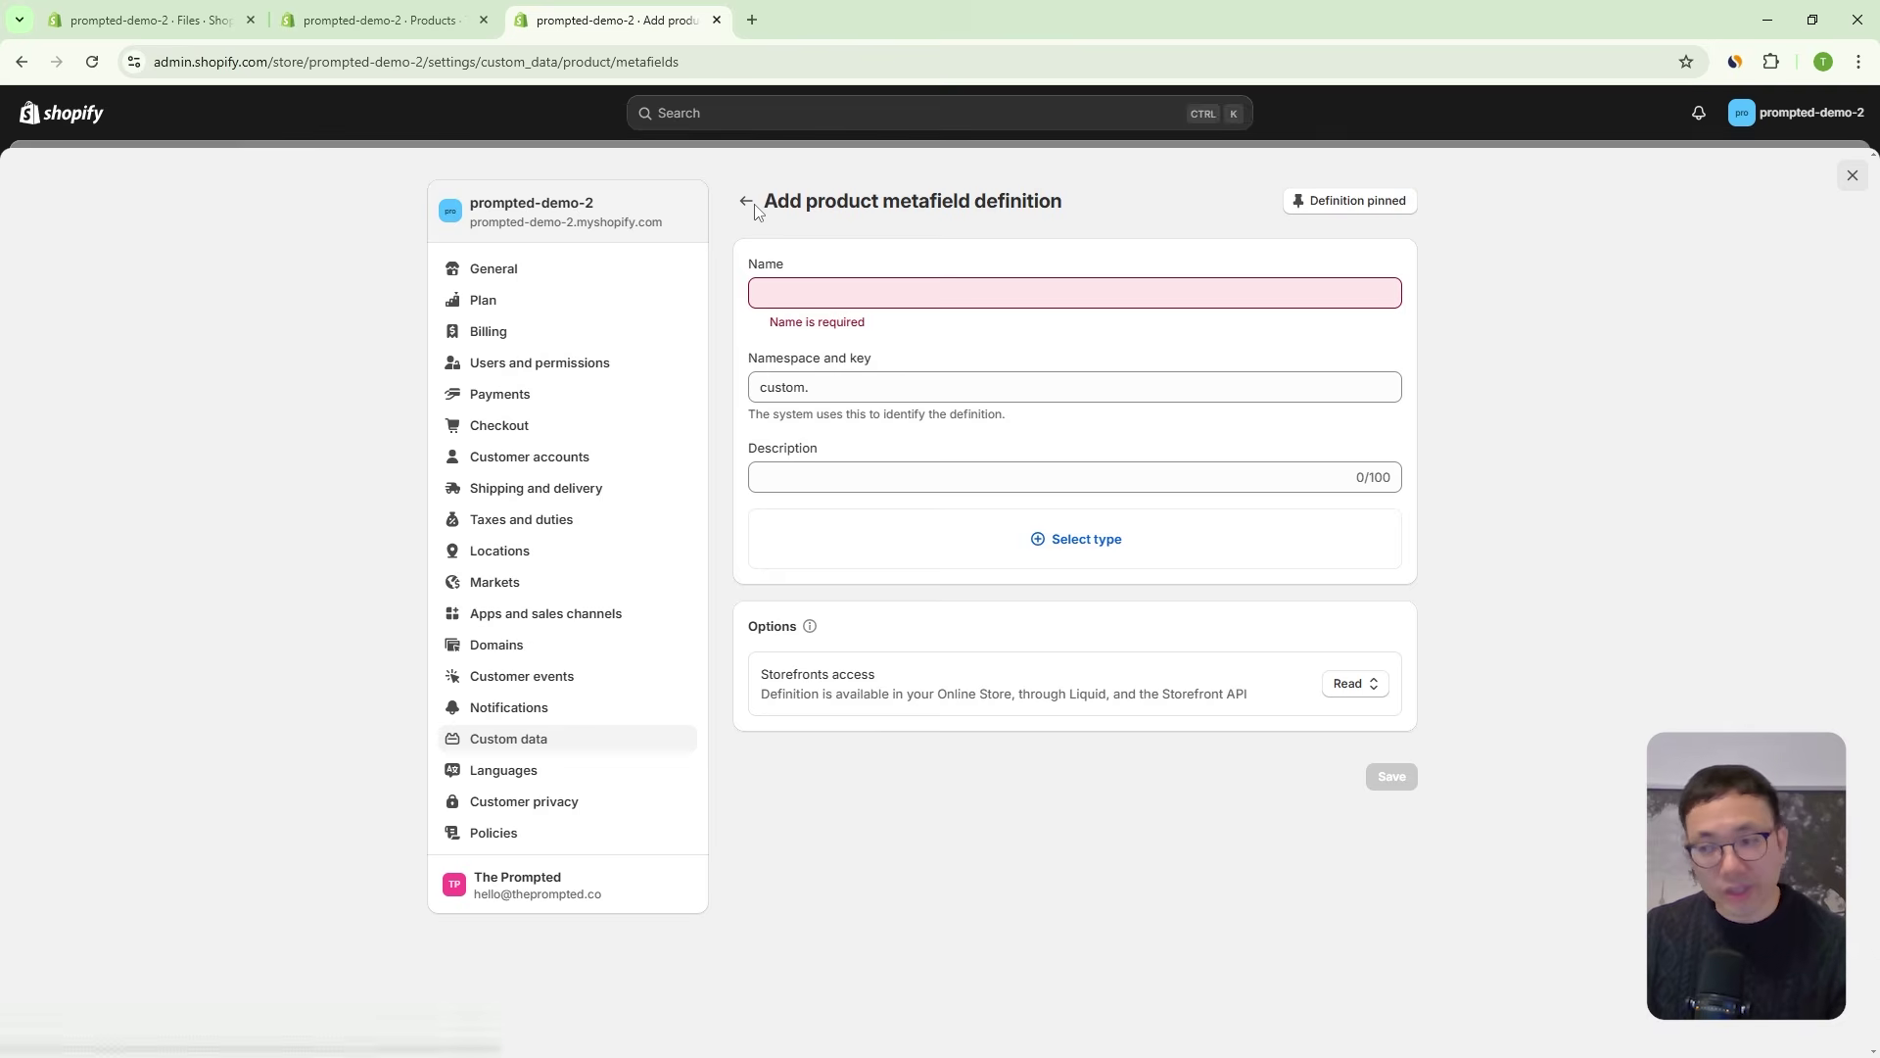
Examine the PDF File product metafield definition's name, namespace and key, and type settings, and return to the definitions list.
{"action": "left_click", "coordinate": [827, 333]}
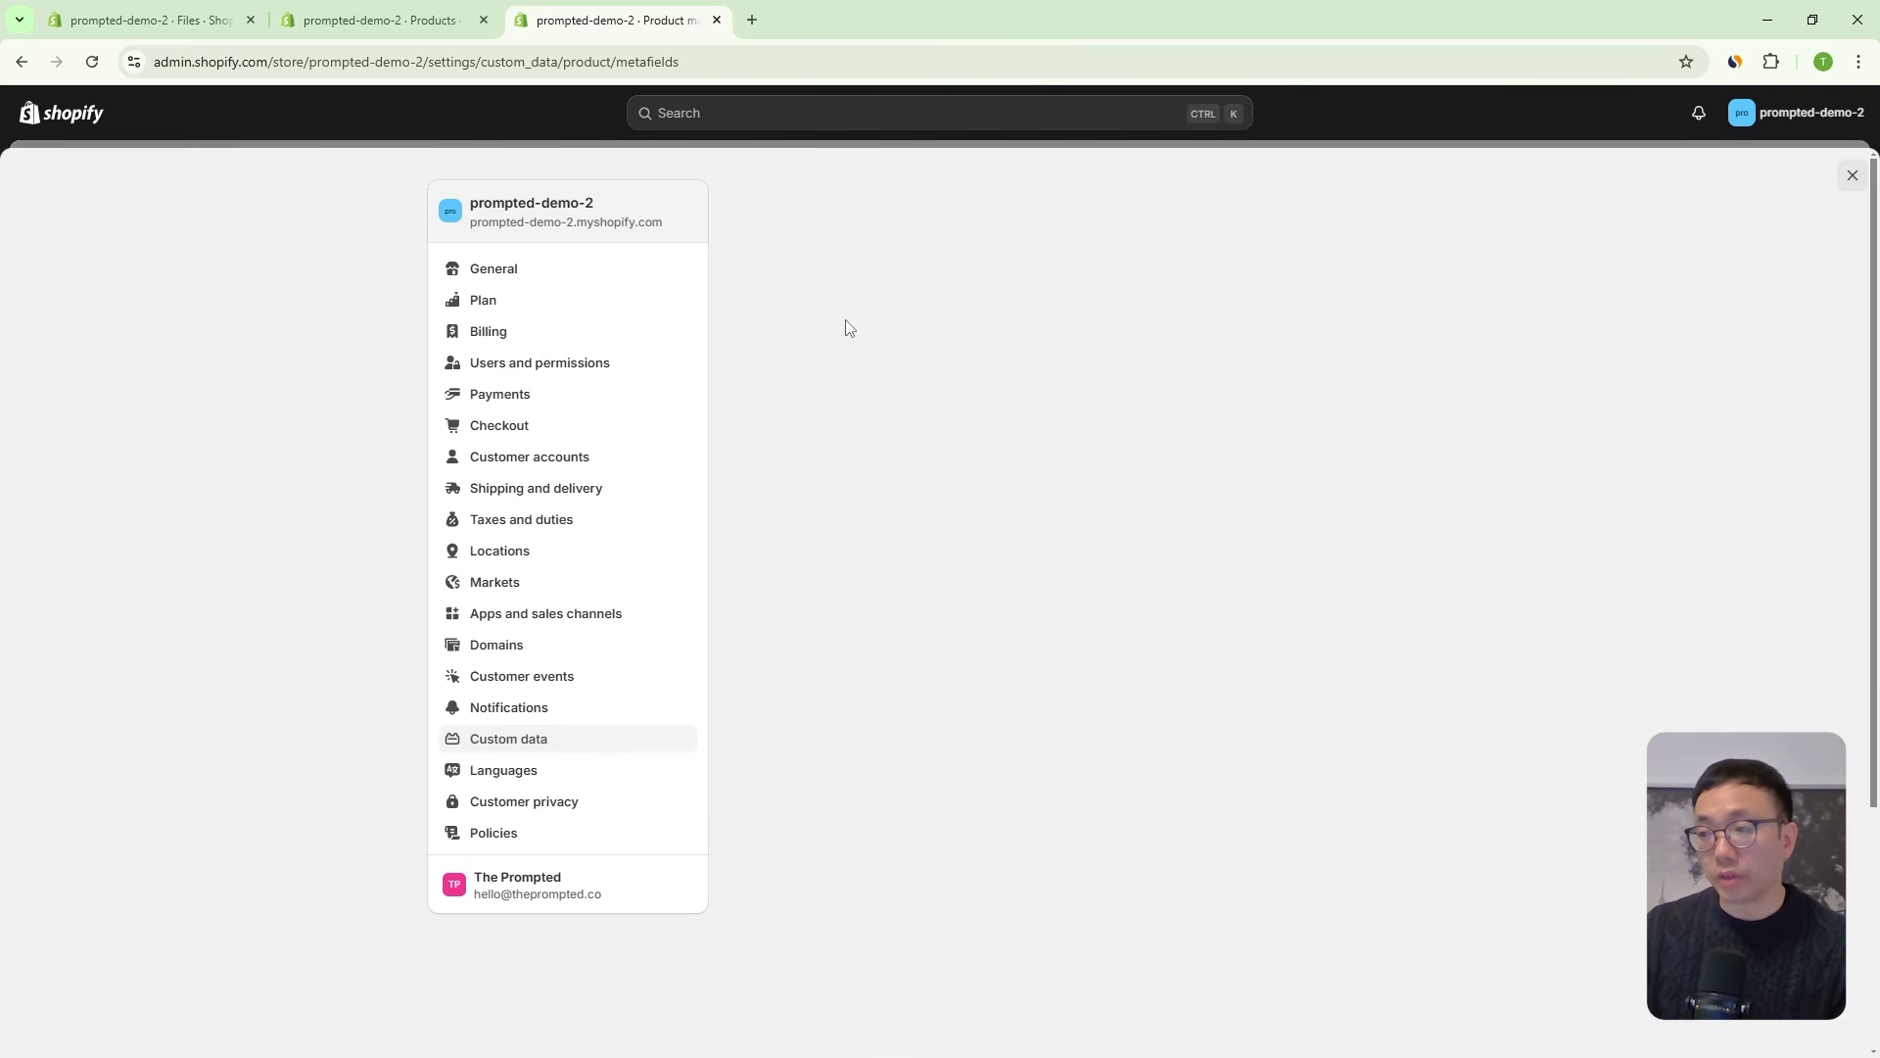
{"action": "triple_click", "coordinate": [849, 307]}
{"action": "left_click", "coordinate": [891, 306]}
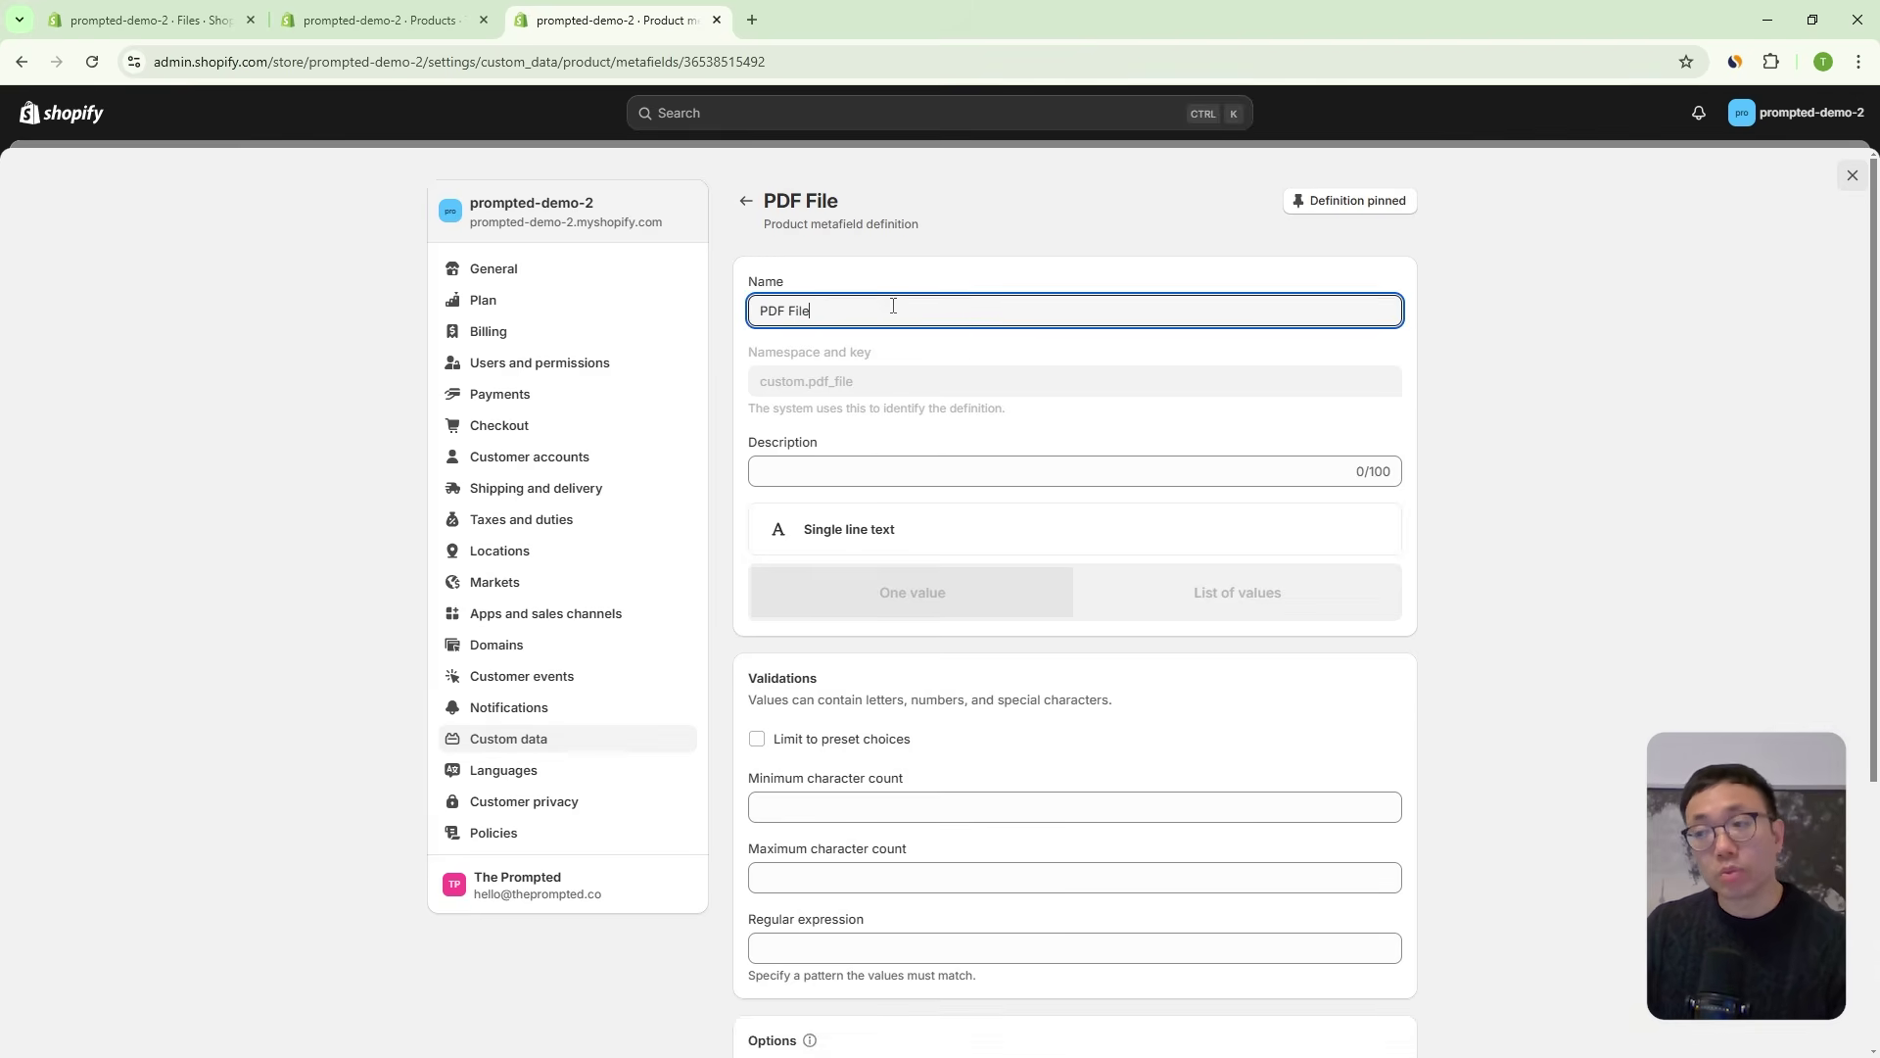
{"action": "left_click_drag", "start_coordinate": [893, 306], "coordinate": [761, 307]}
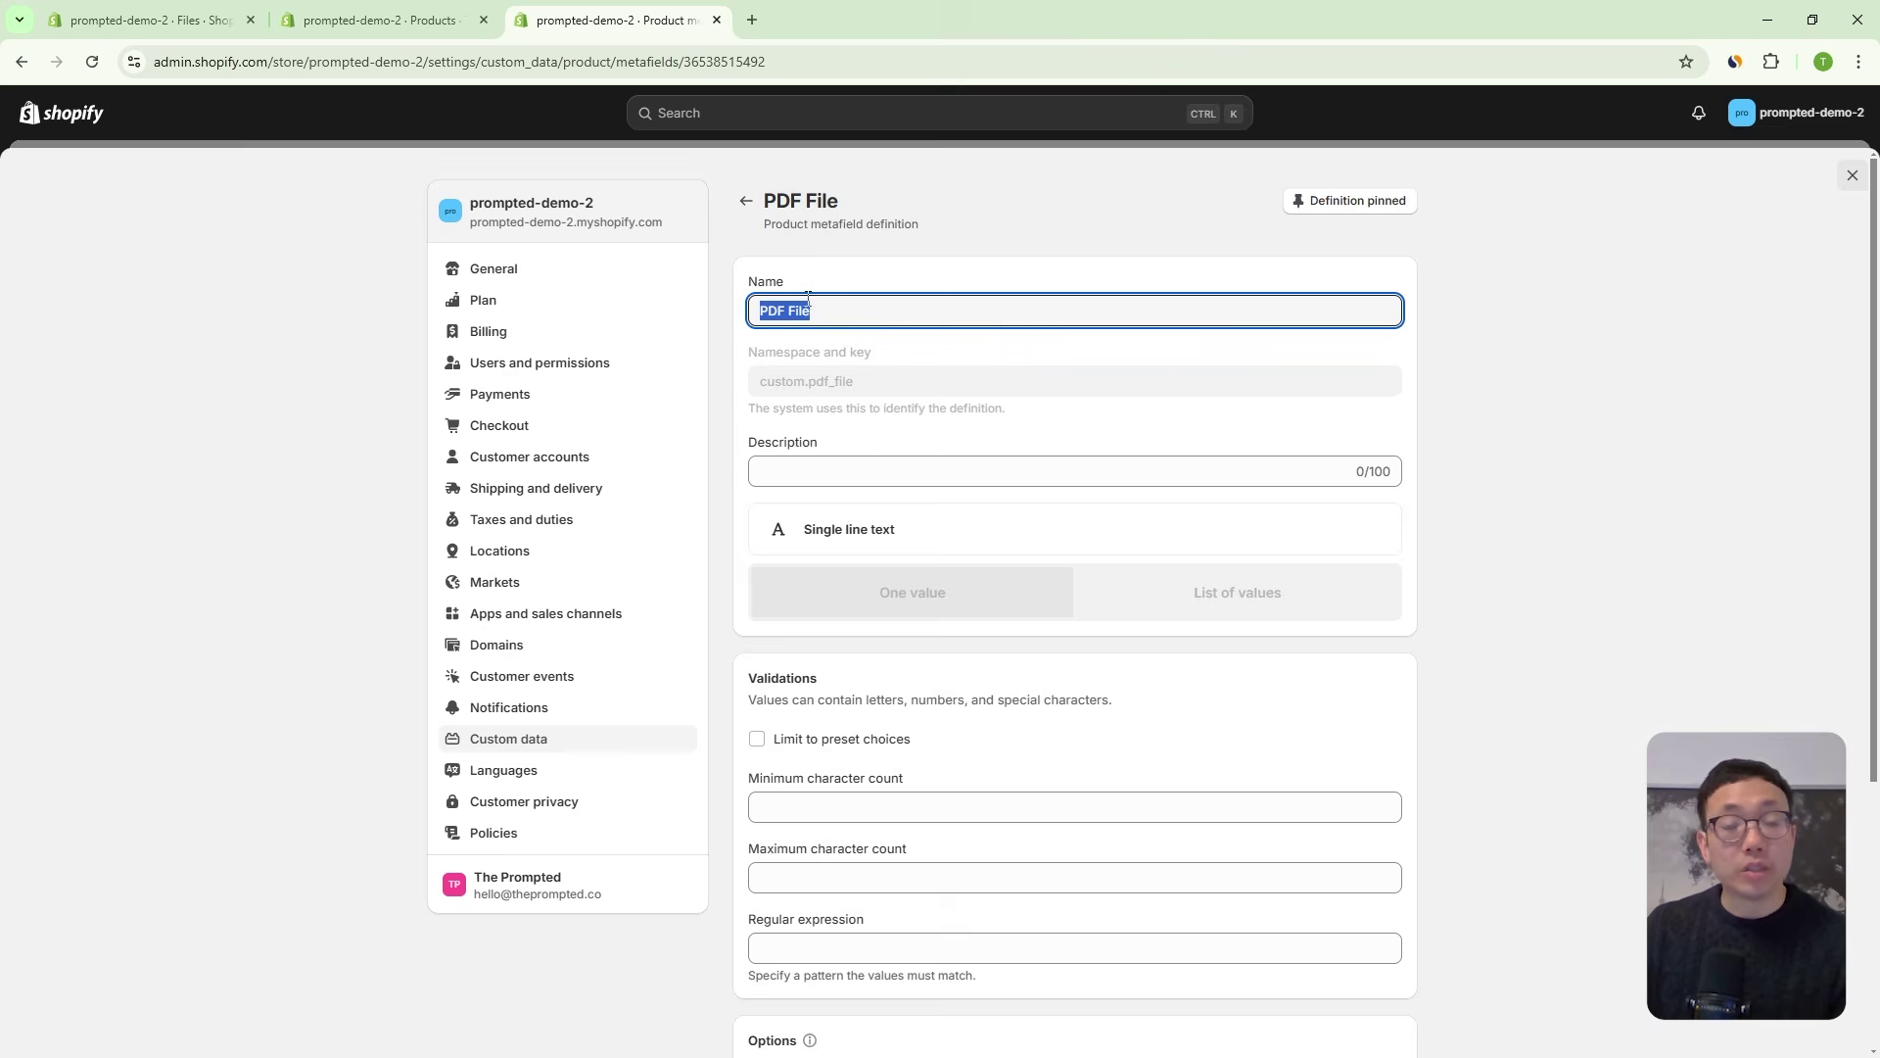
{"action": "left_click", "coordinate": [861, 310]}
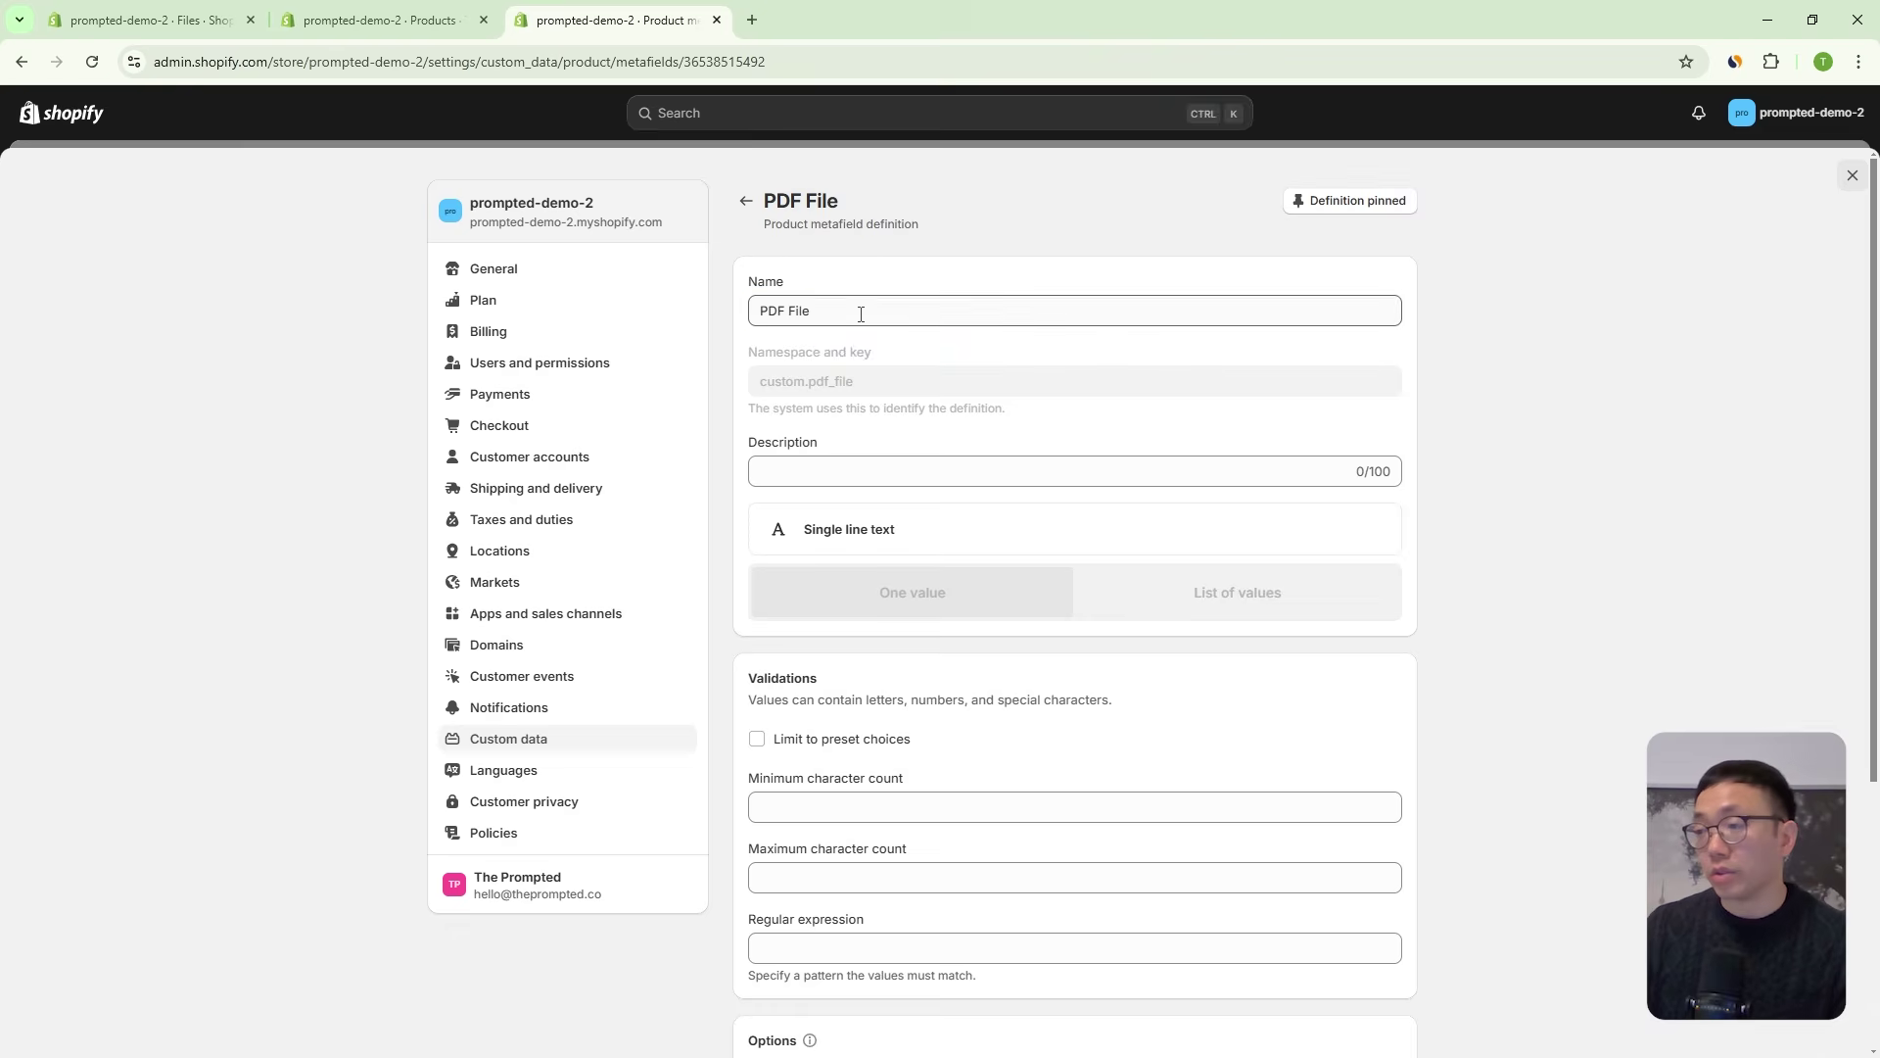
{"action": "left_click_drag", "start_coordinate": [869, 310], "coordinate": [739, 316]}
{"action": "left_click", "coordinate": [822, 378]}
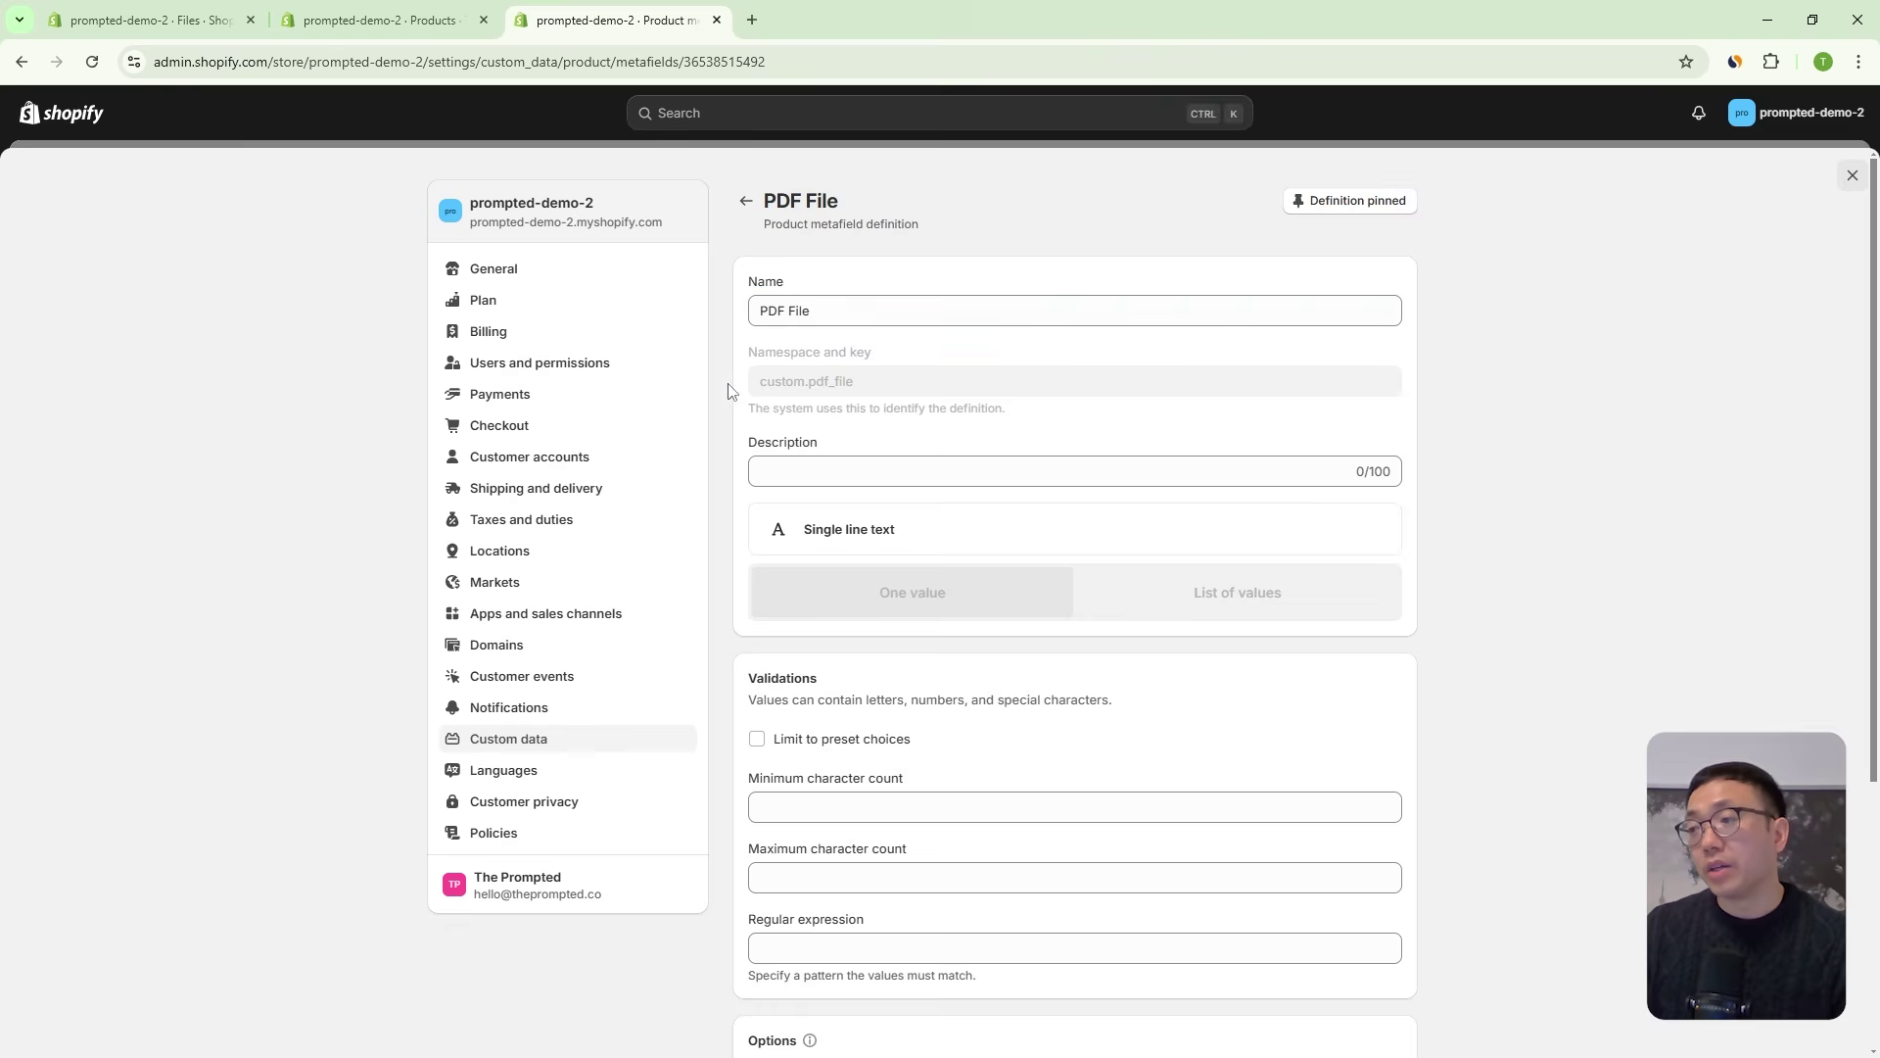
{"action": "left_click_drag", "start_coordinate": [760, 386], "coordinate": [853, 391]}
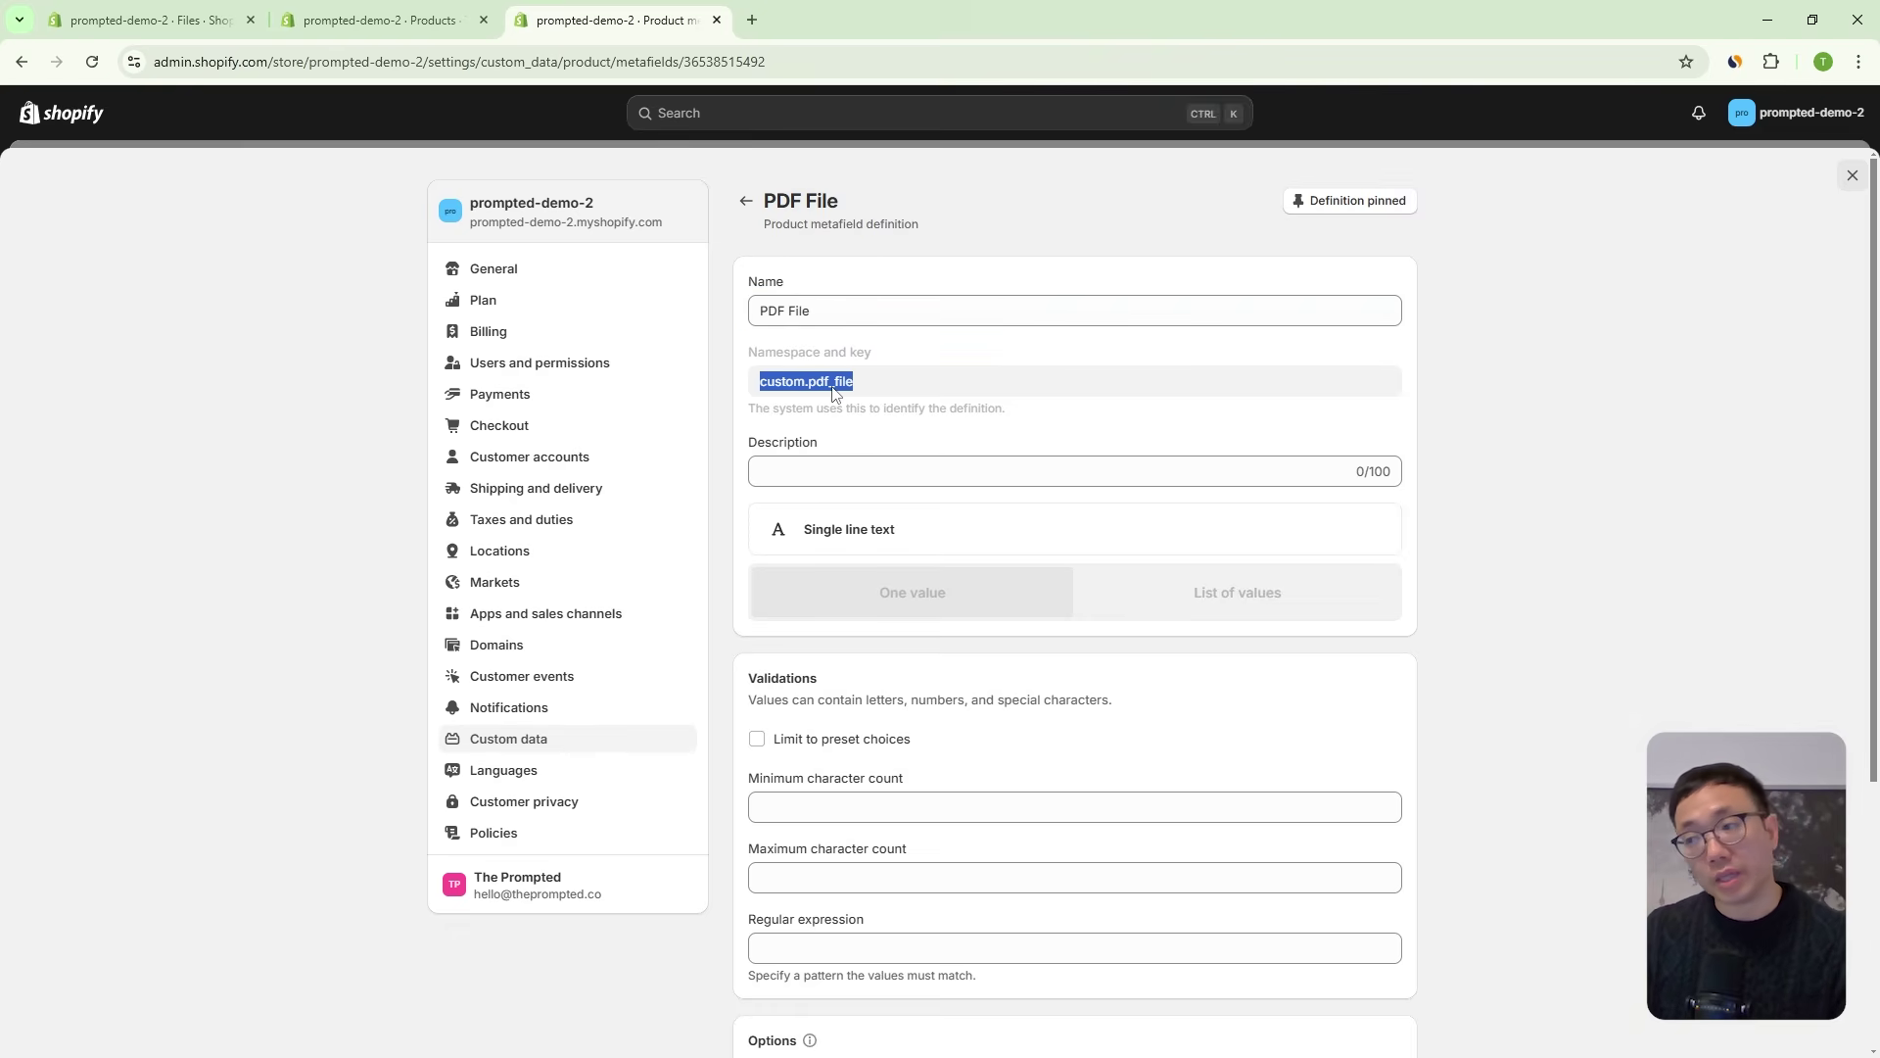
{"action": "left_click", "coordinate": [840, 394]}
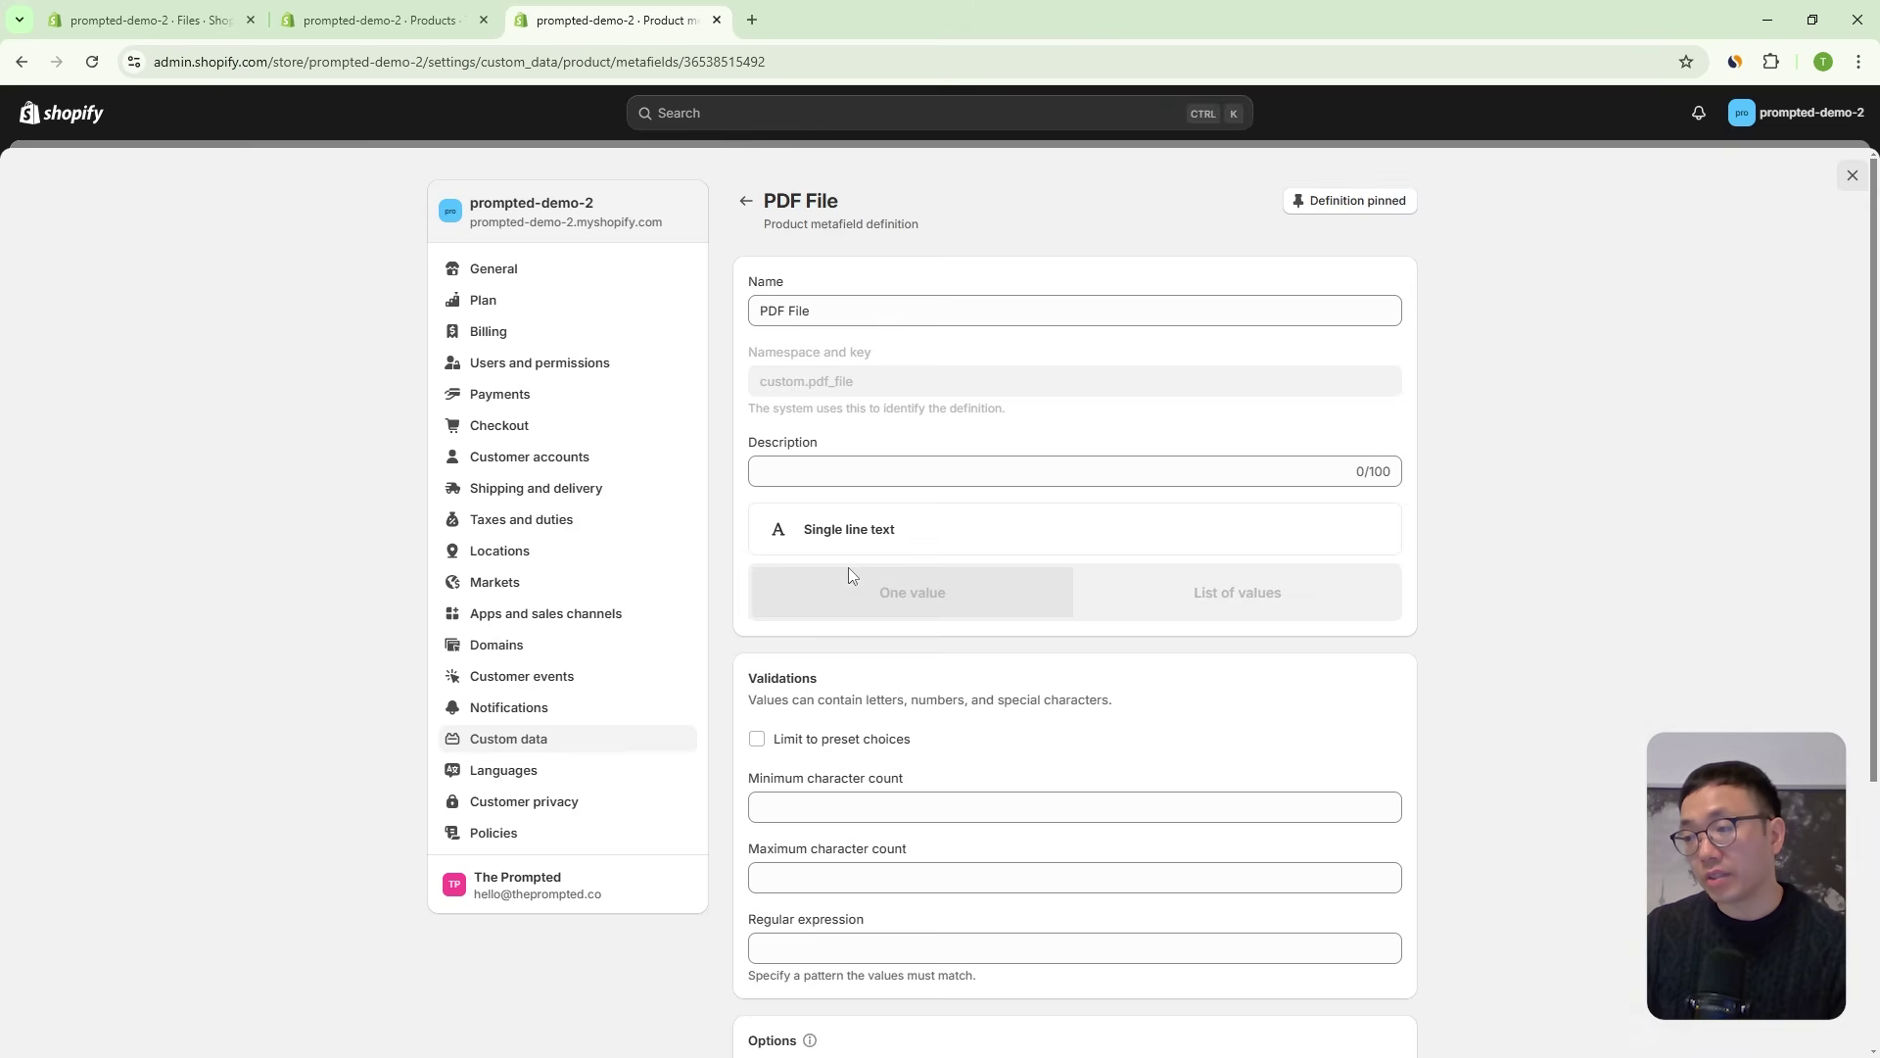
{"action": "triple_click", "coordinate": [896, 612]}
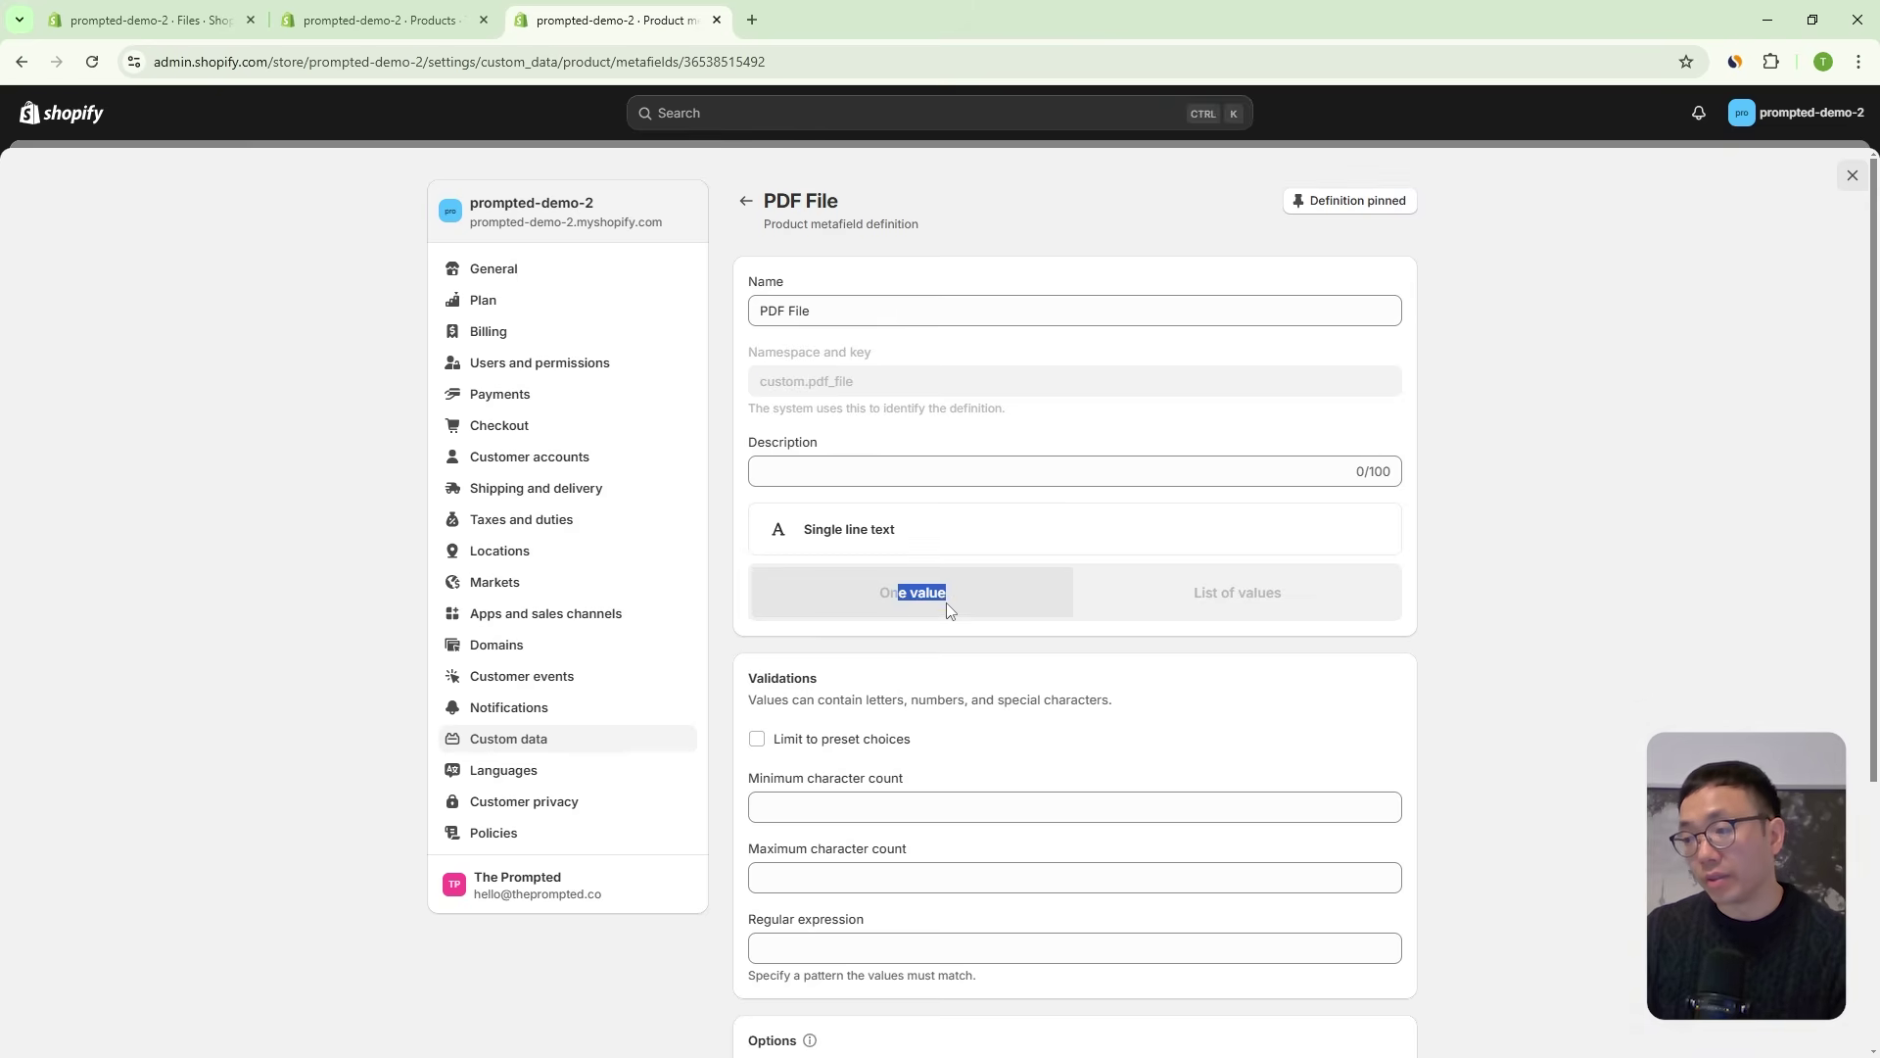
{"action": "left_click", "coordinate": [746, 200]}
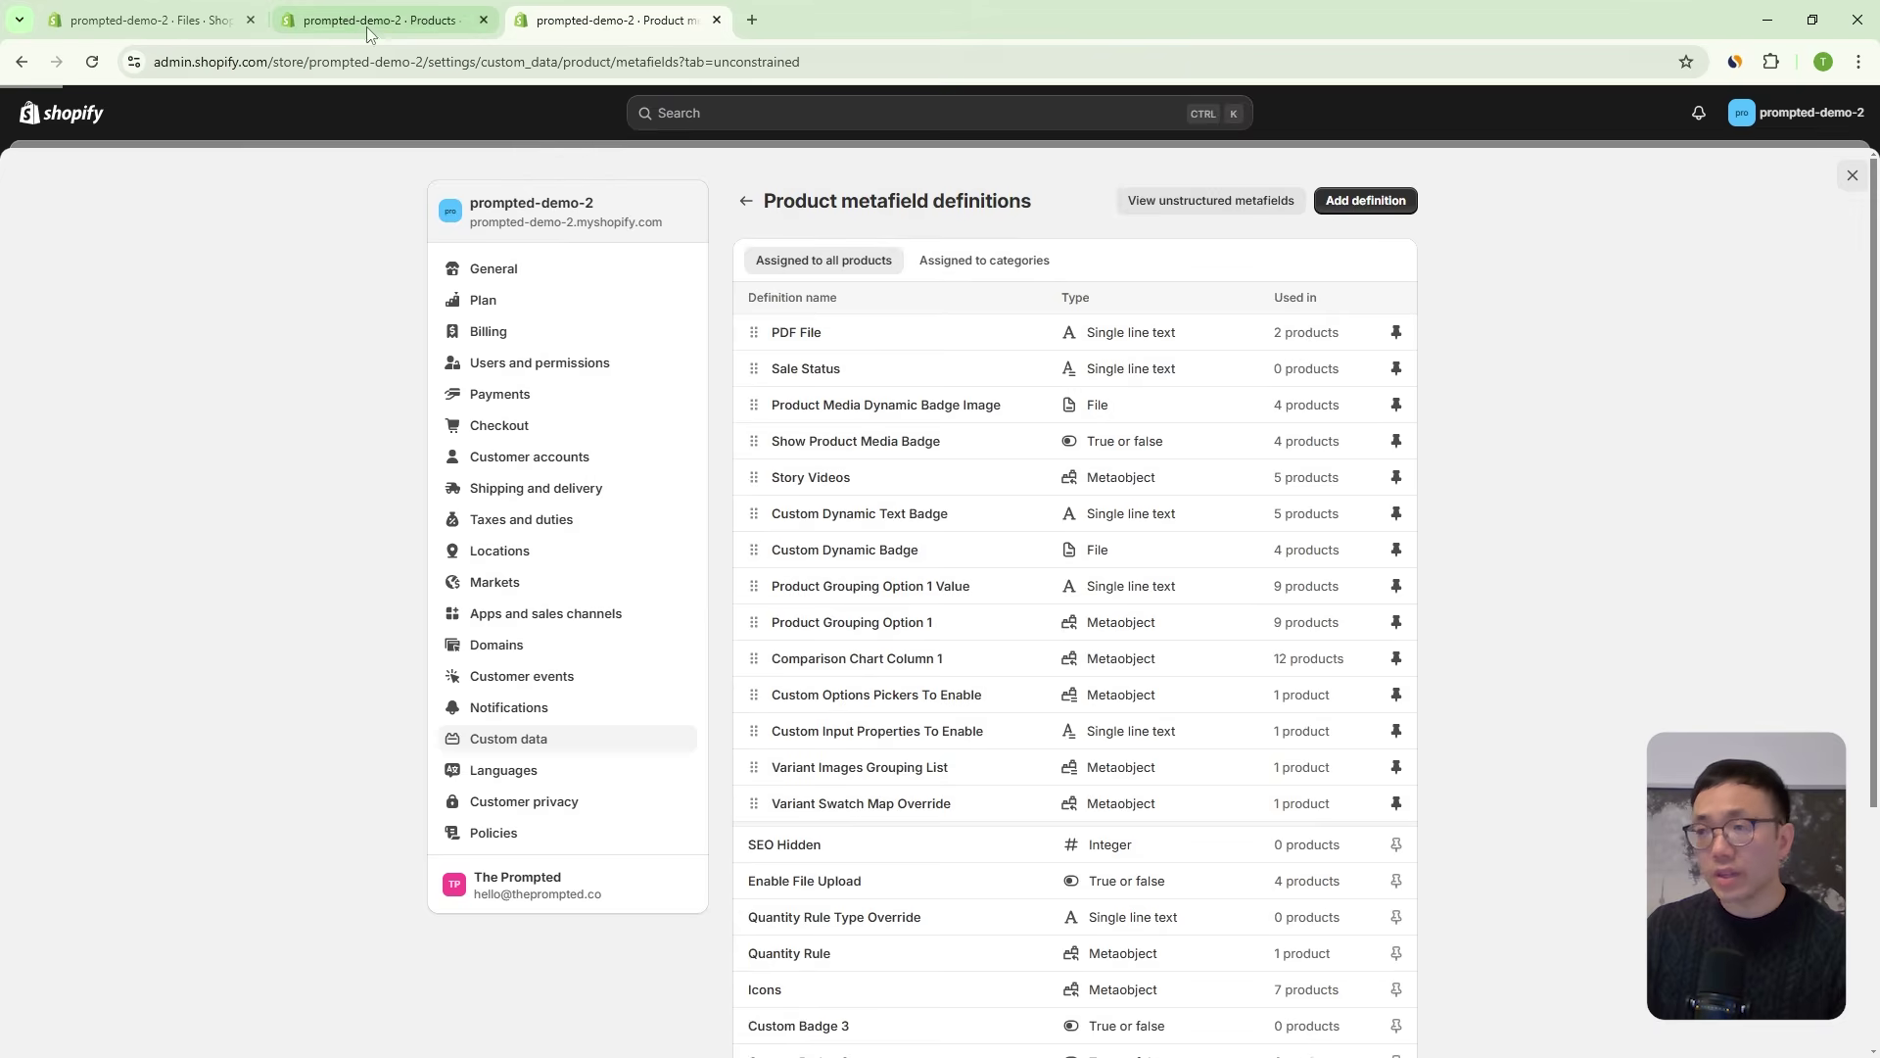
On The Prompted Original T-Shirt product, replace the PDF File metafield value with the copied link of the Black_Don_t_Miss_Black_Friday_Sale_Instagram_Story PDF.
{"action": "left_click", "coordinate": [378, 21]}
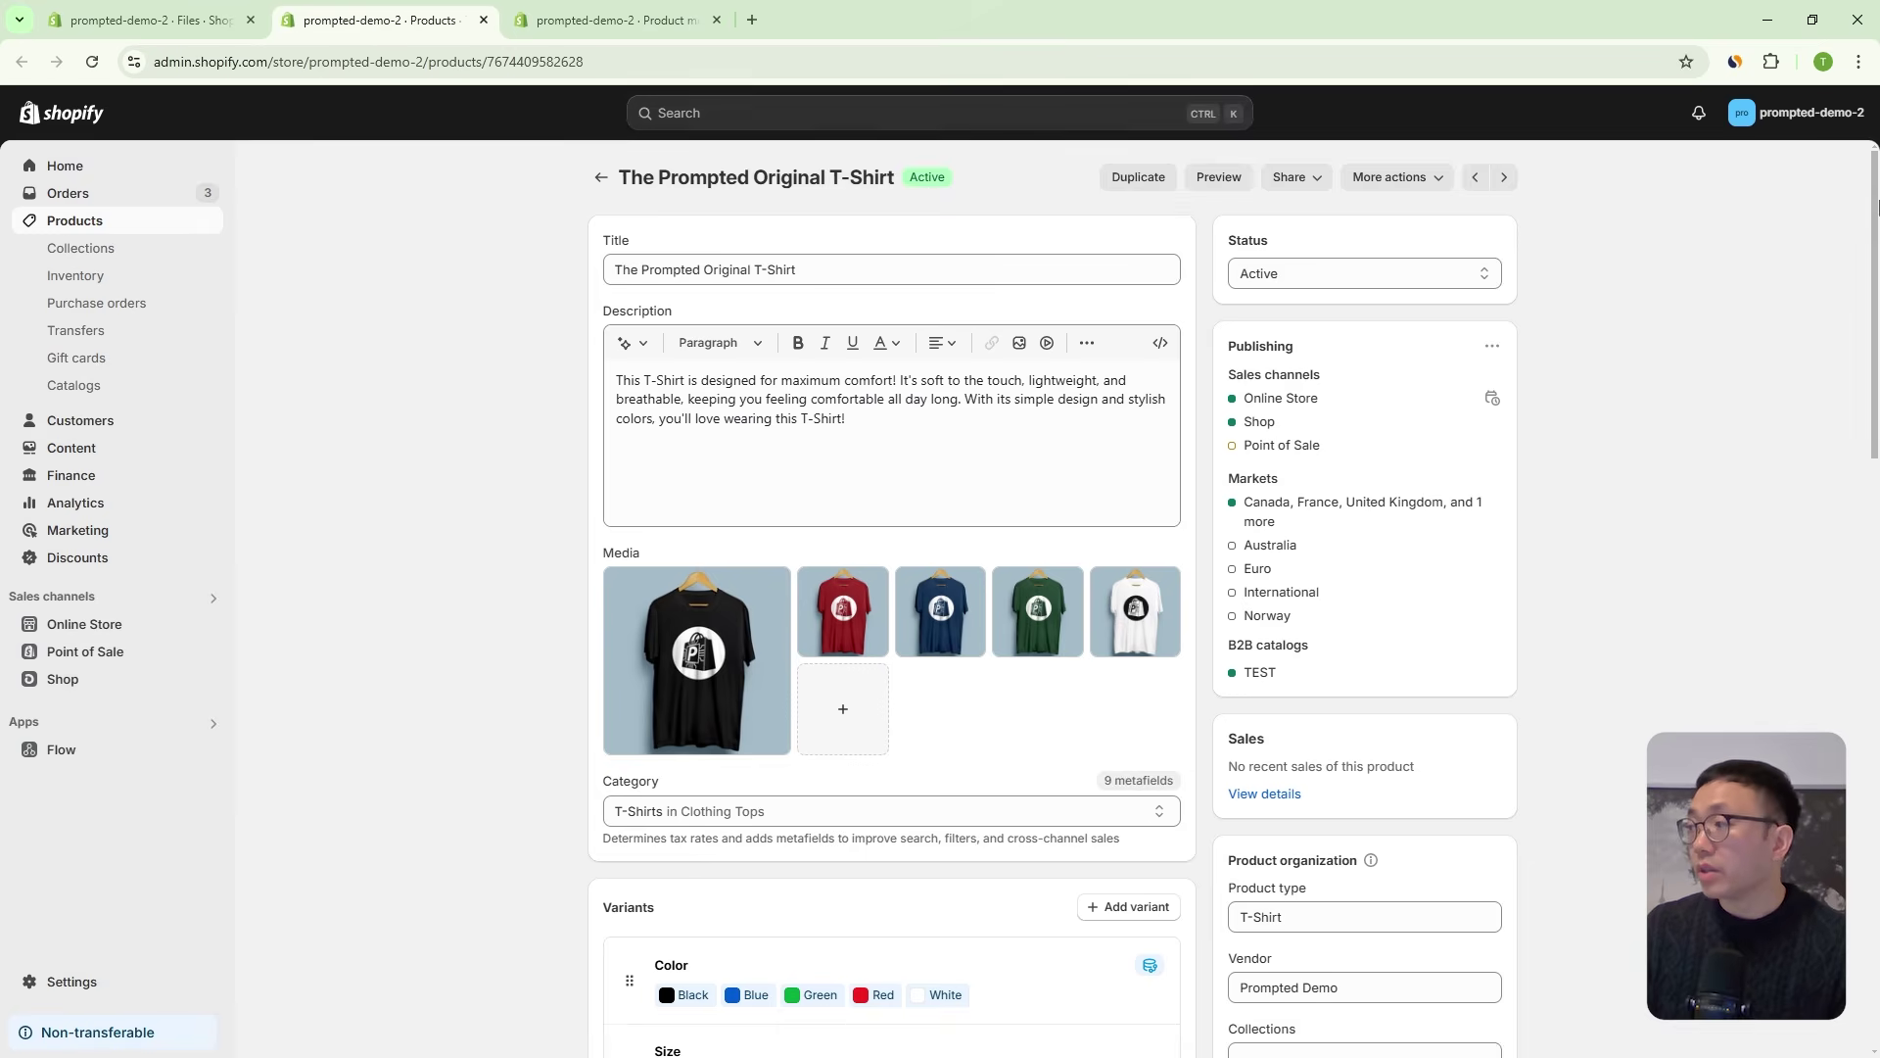
{"action": "left_click_drag", "start_coordinate": [1874, 217], "coordinate": [1874, 727]}
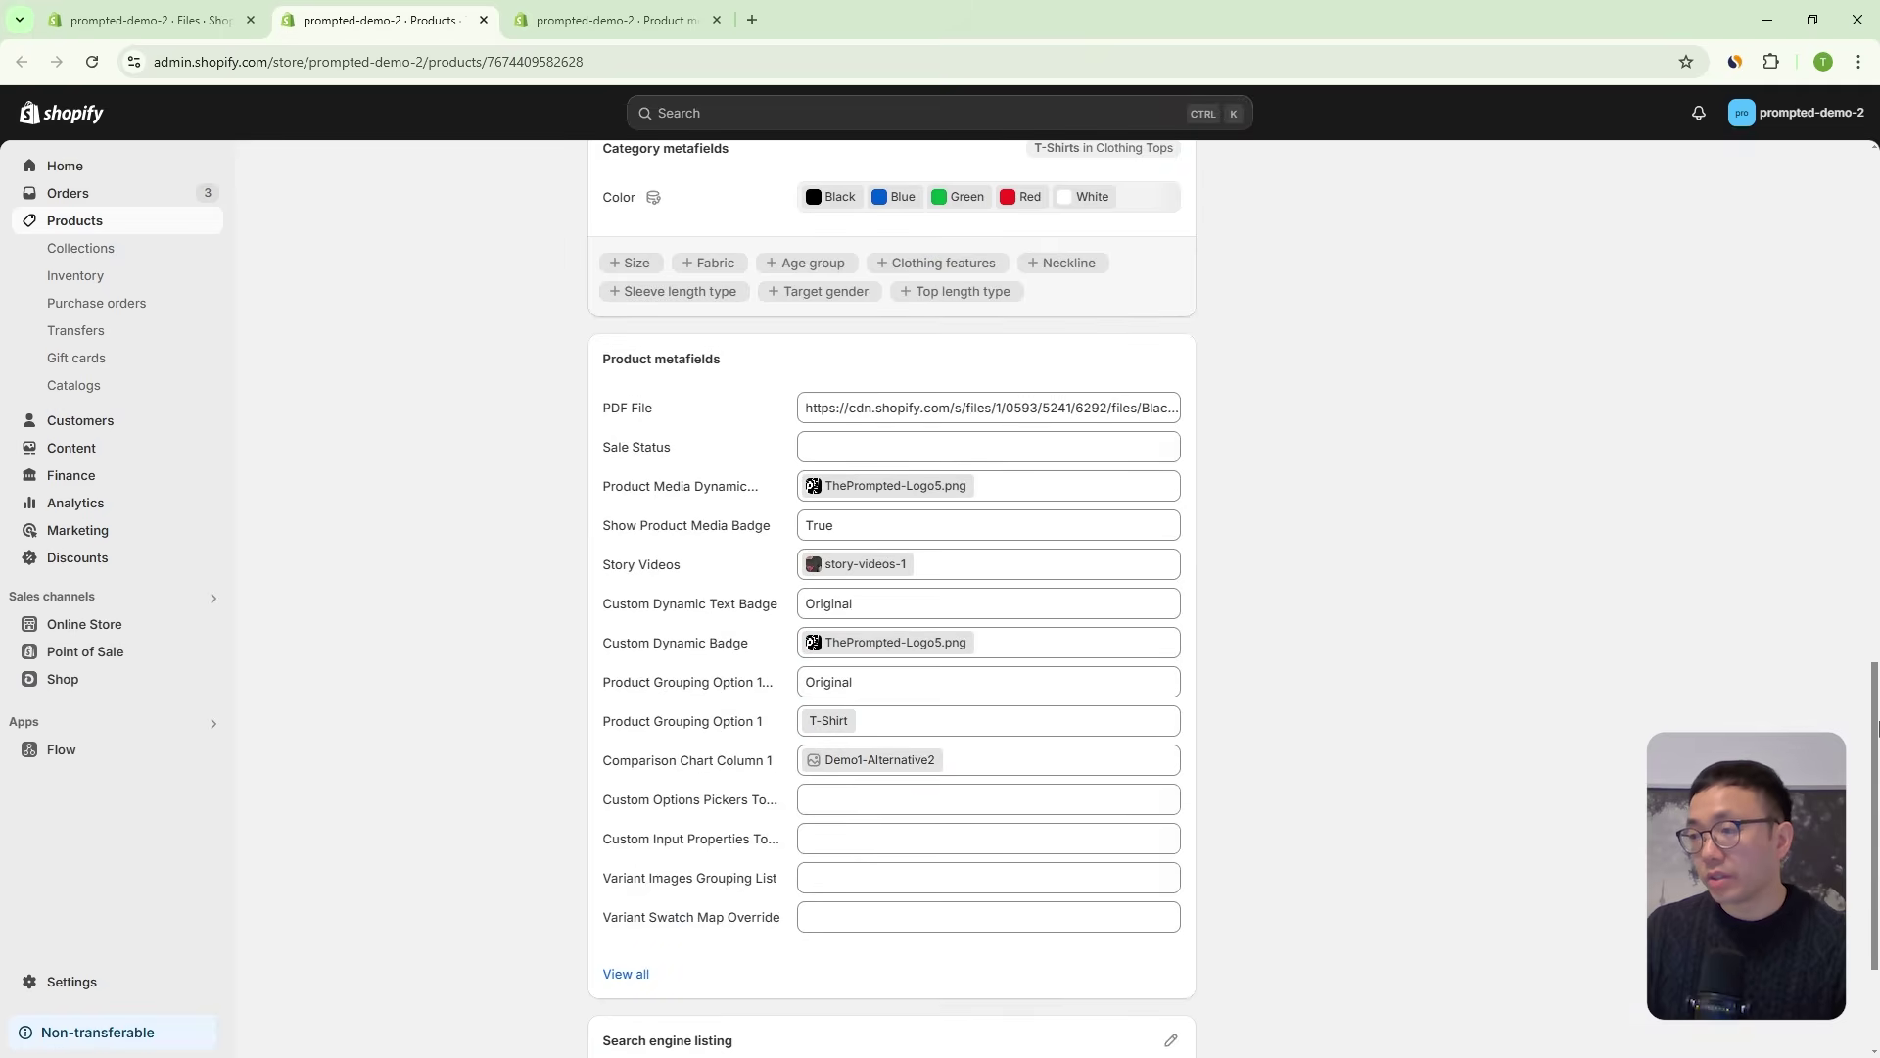
{"action": "left_click", "coordinate": [828, 409]}
{"action": "left_click_drag", "start_coordinate": [1118, 413], "coordinate": [760, 410]}
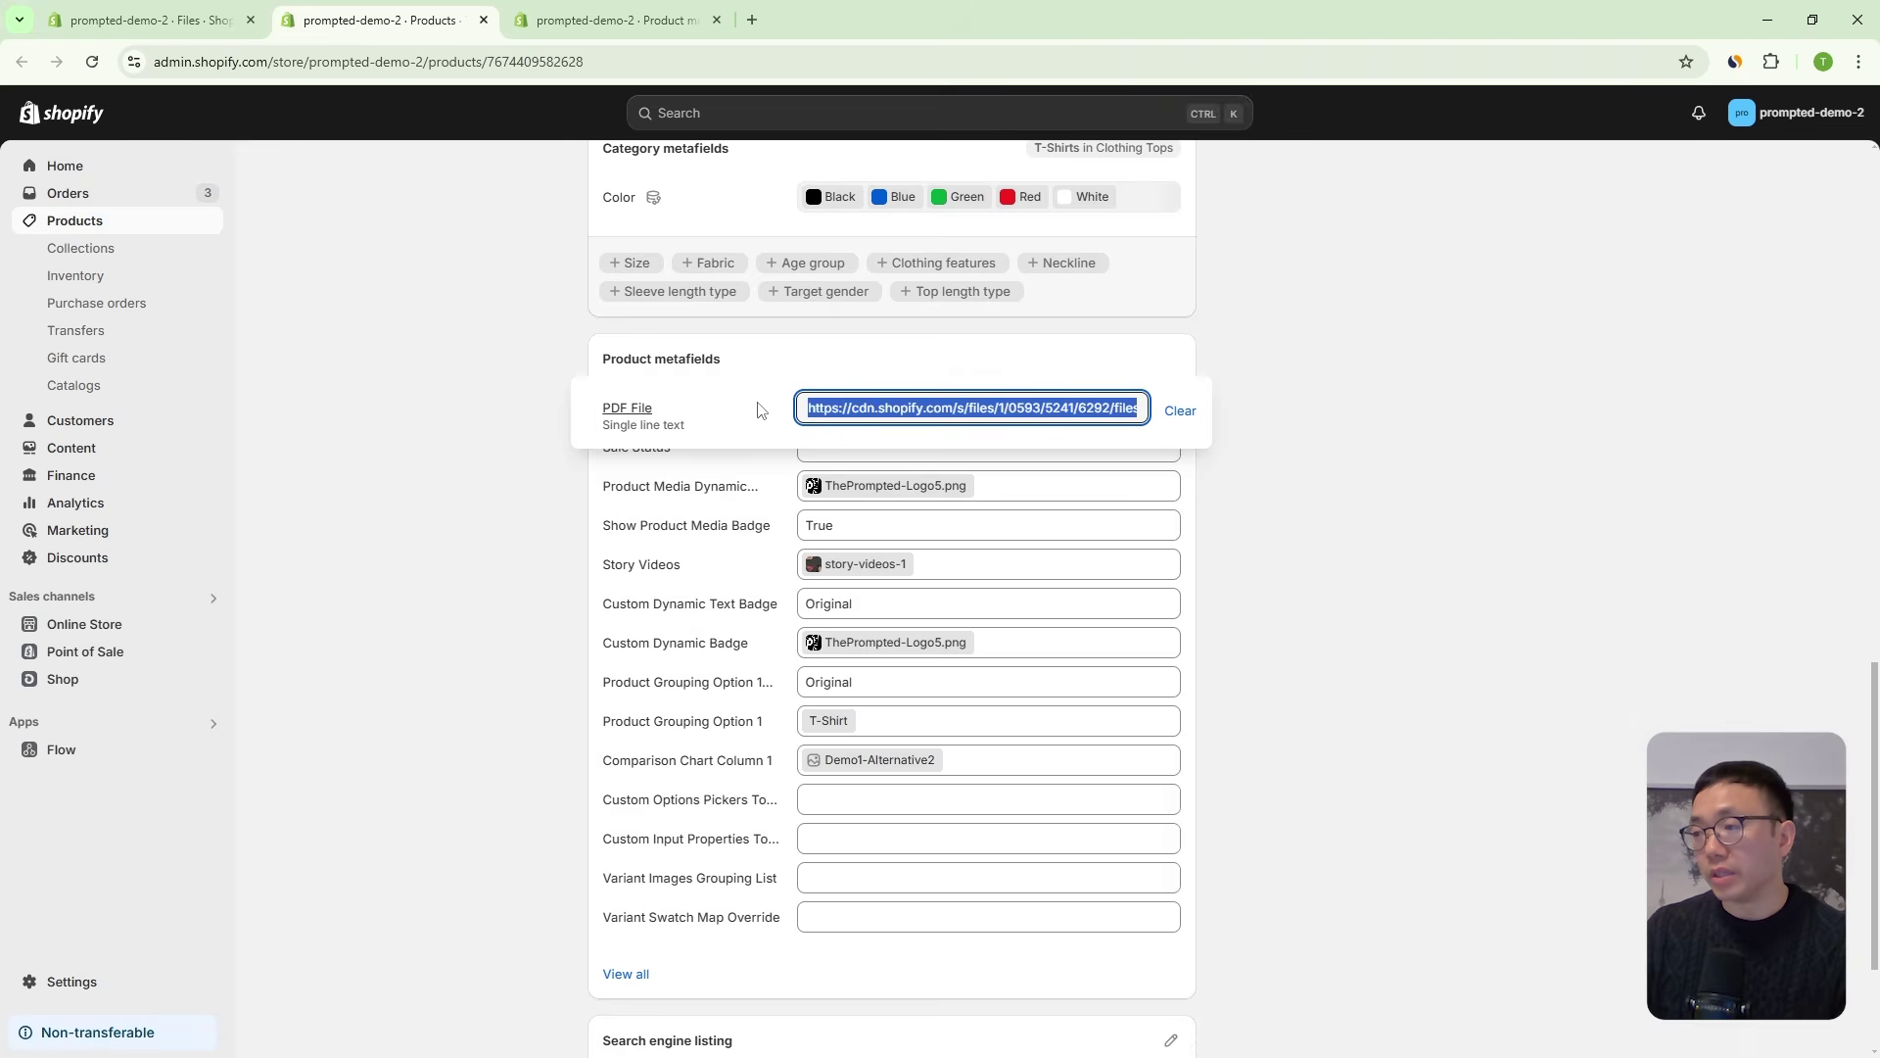
{"action": "left_click", "coordinate": [155, 22]}
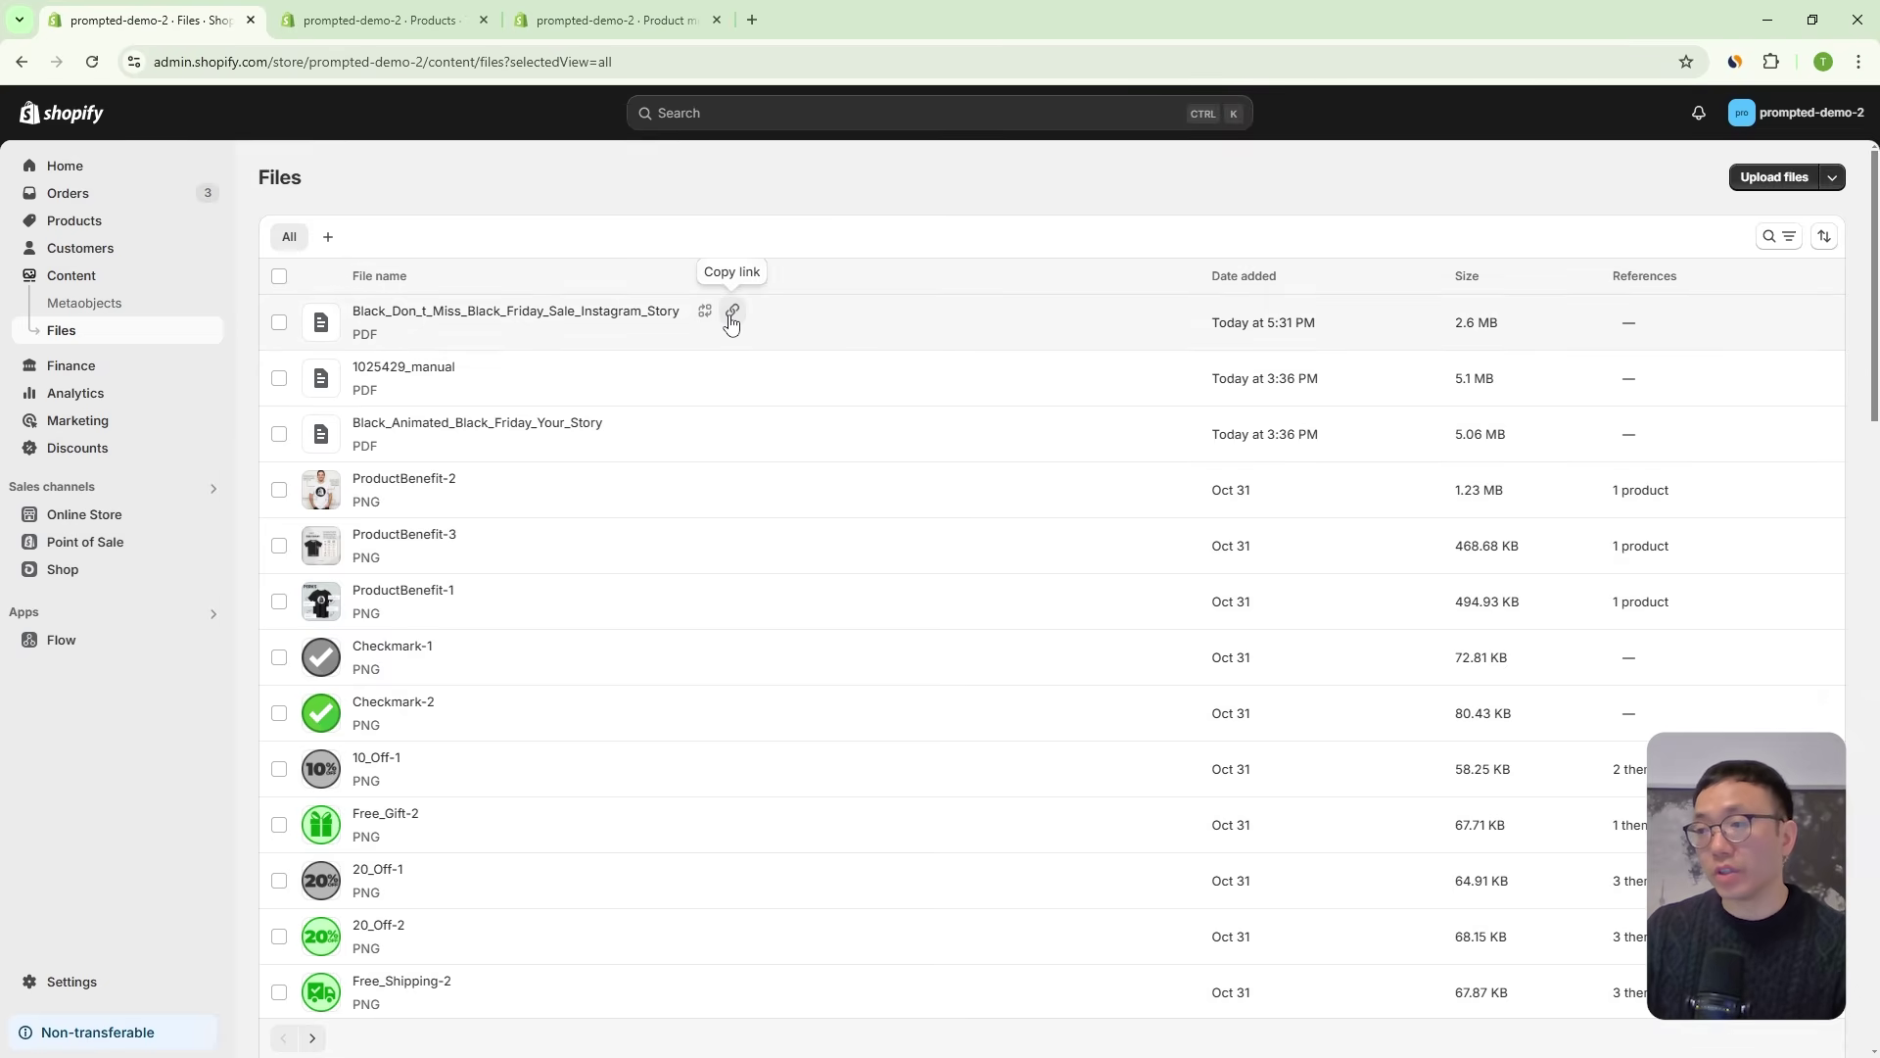
{"action": "left_click", "coordinate": [731, 311]}
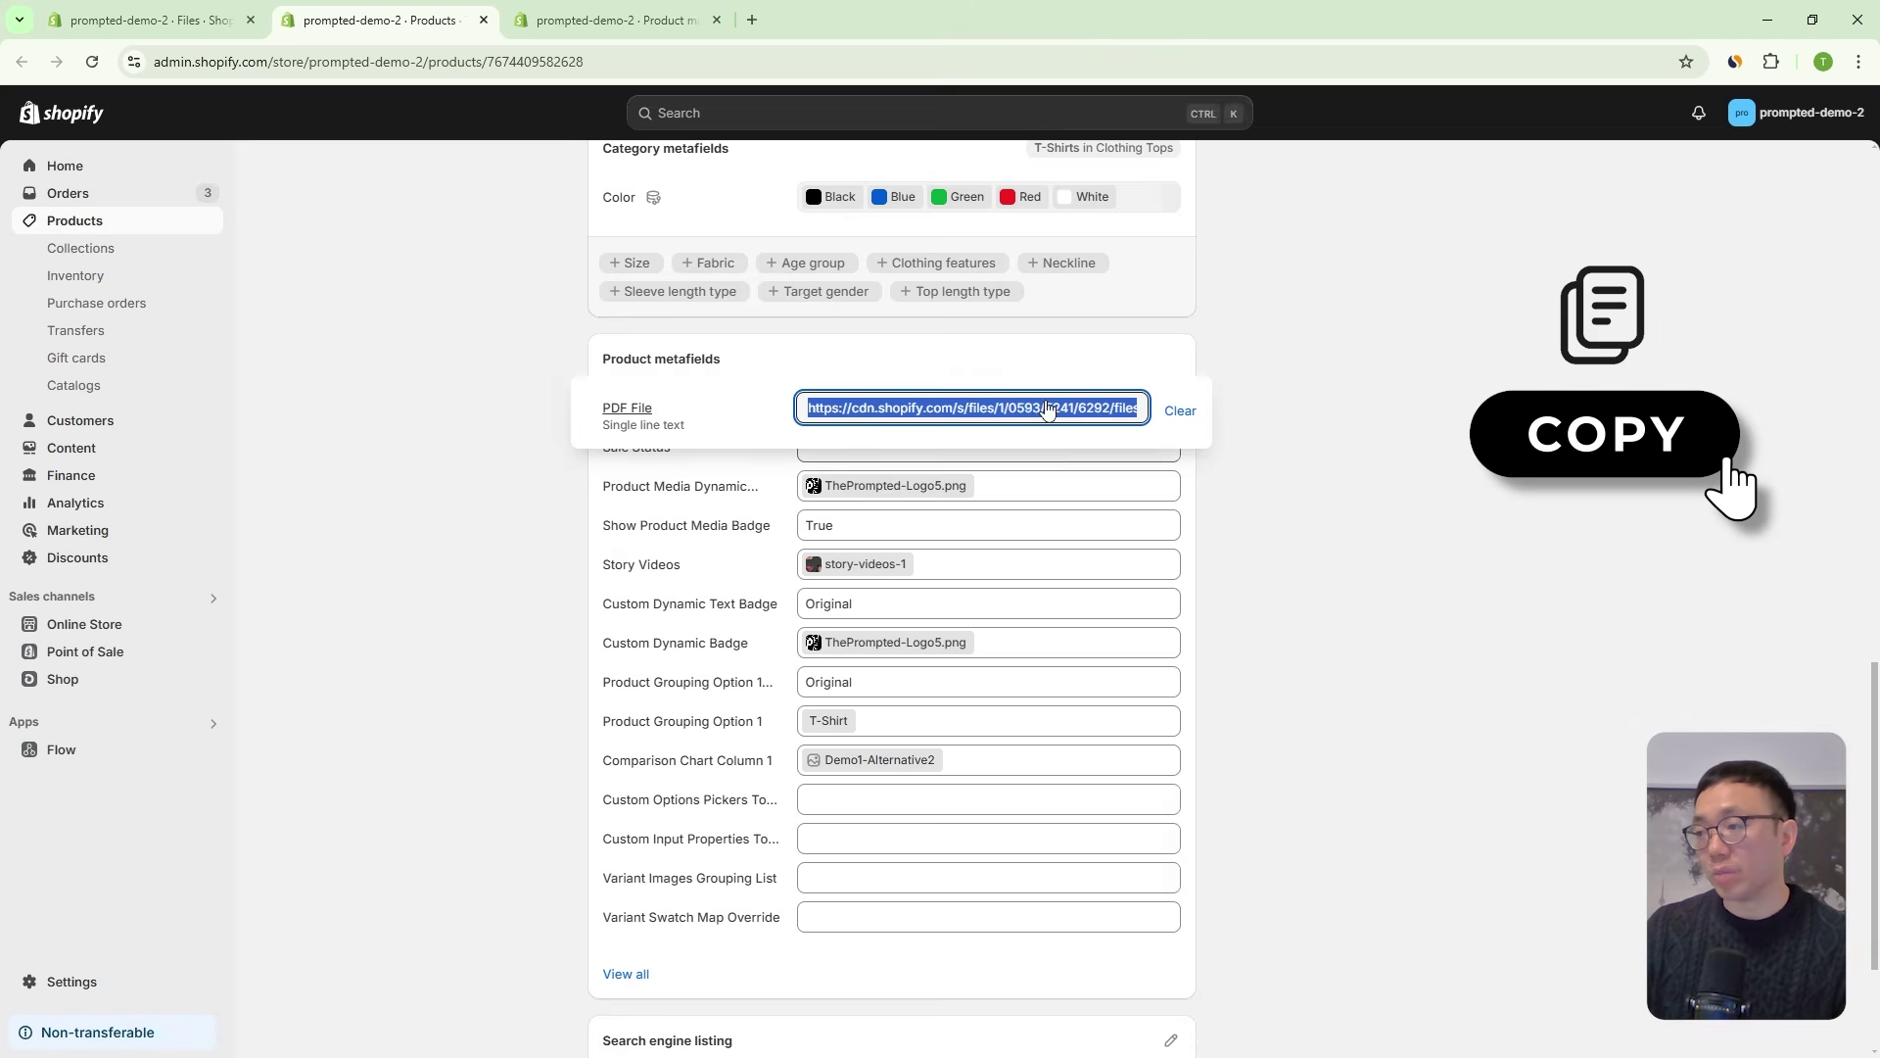
{"action": "double_click", "coordinate": [1046, 407]}
{"action": "key", "text": "ctrl+a"}
{"action": "key", "text": "ctrl+v"}
{"action": "left_click", "coordinate": [1628, 491]}
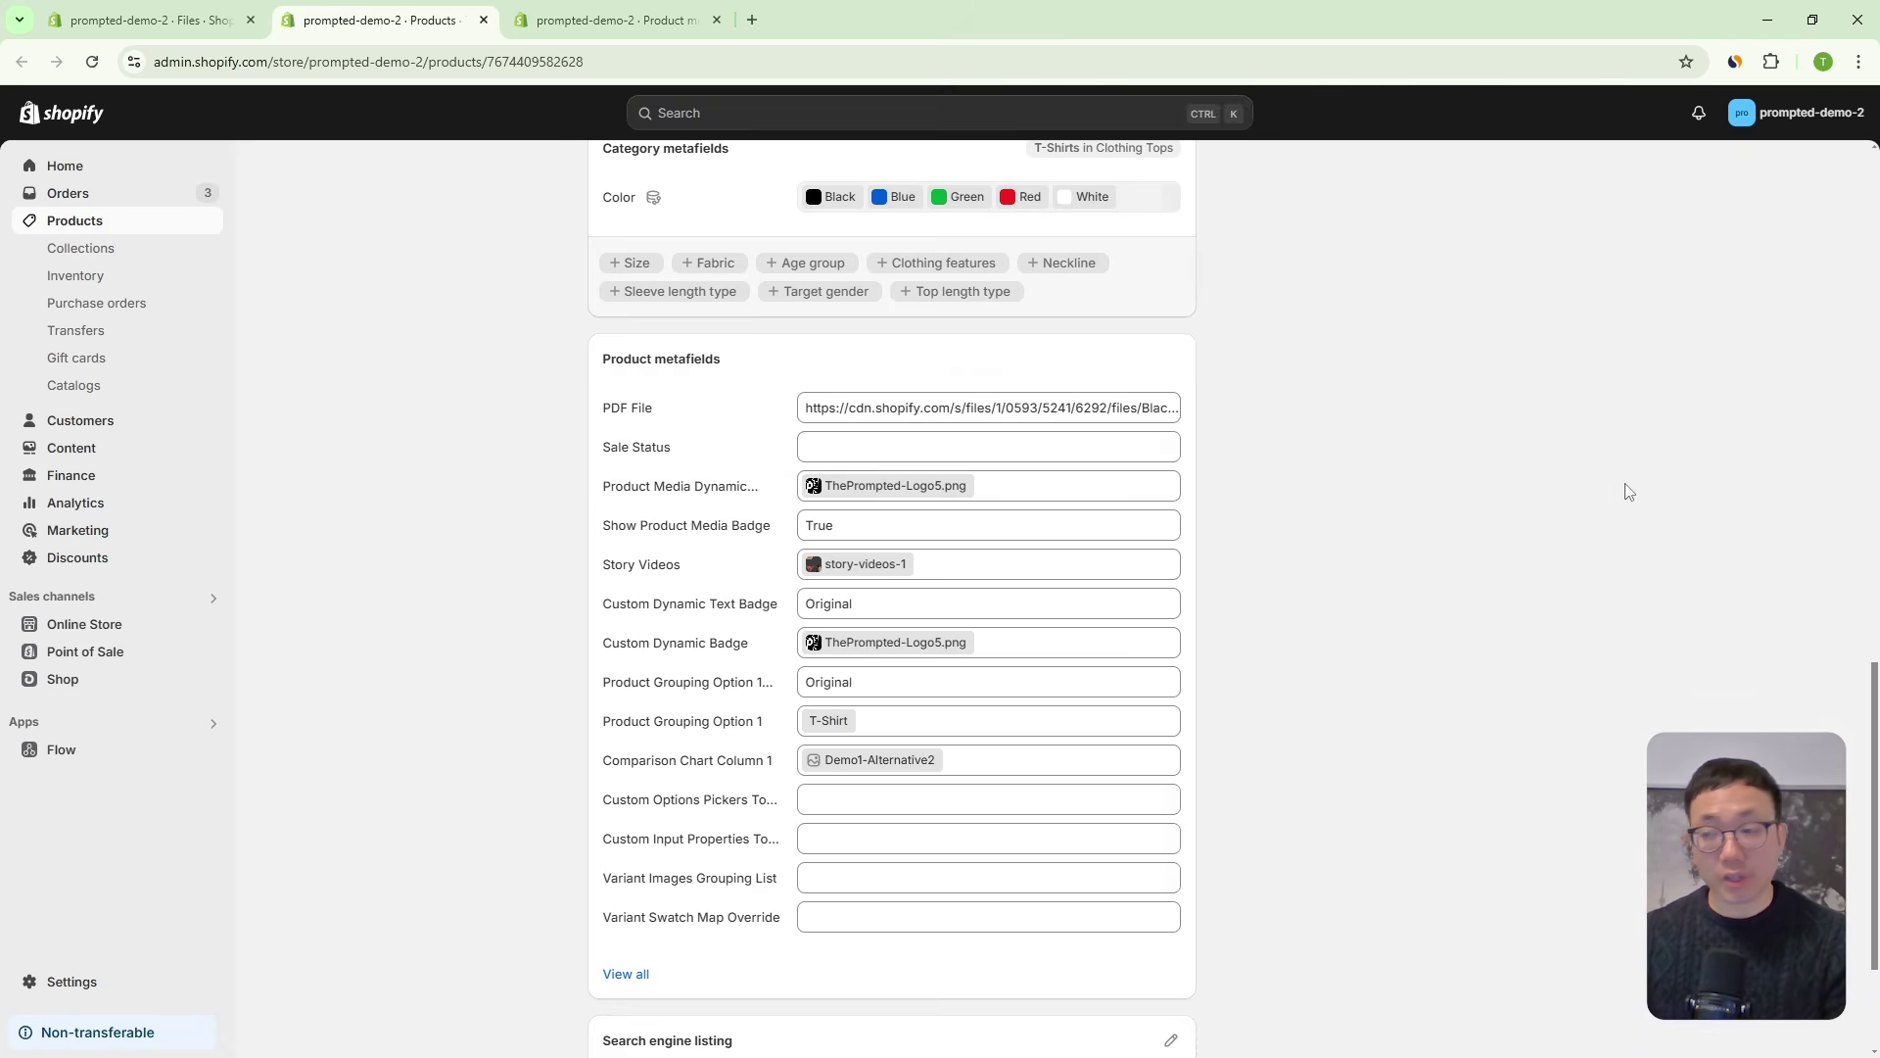
Check the file name within the link stored in The Prompted Original T-Shirt's PDF File metafield.
{"action": "left_click", "coordinate": [848, 408]}
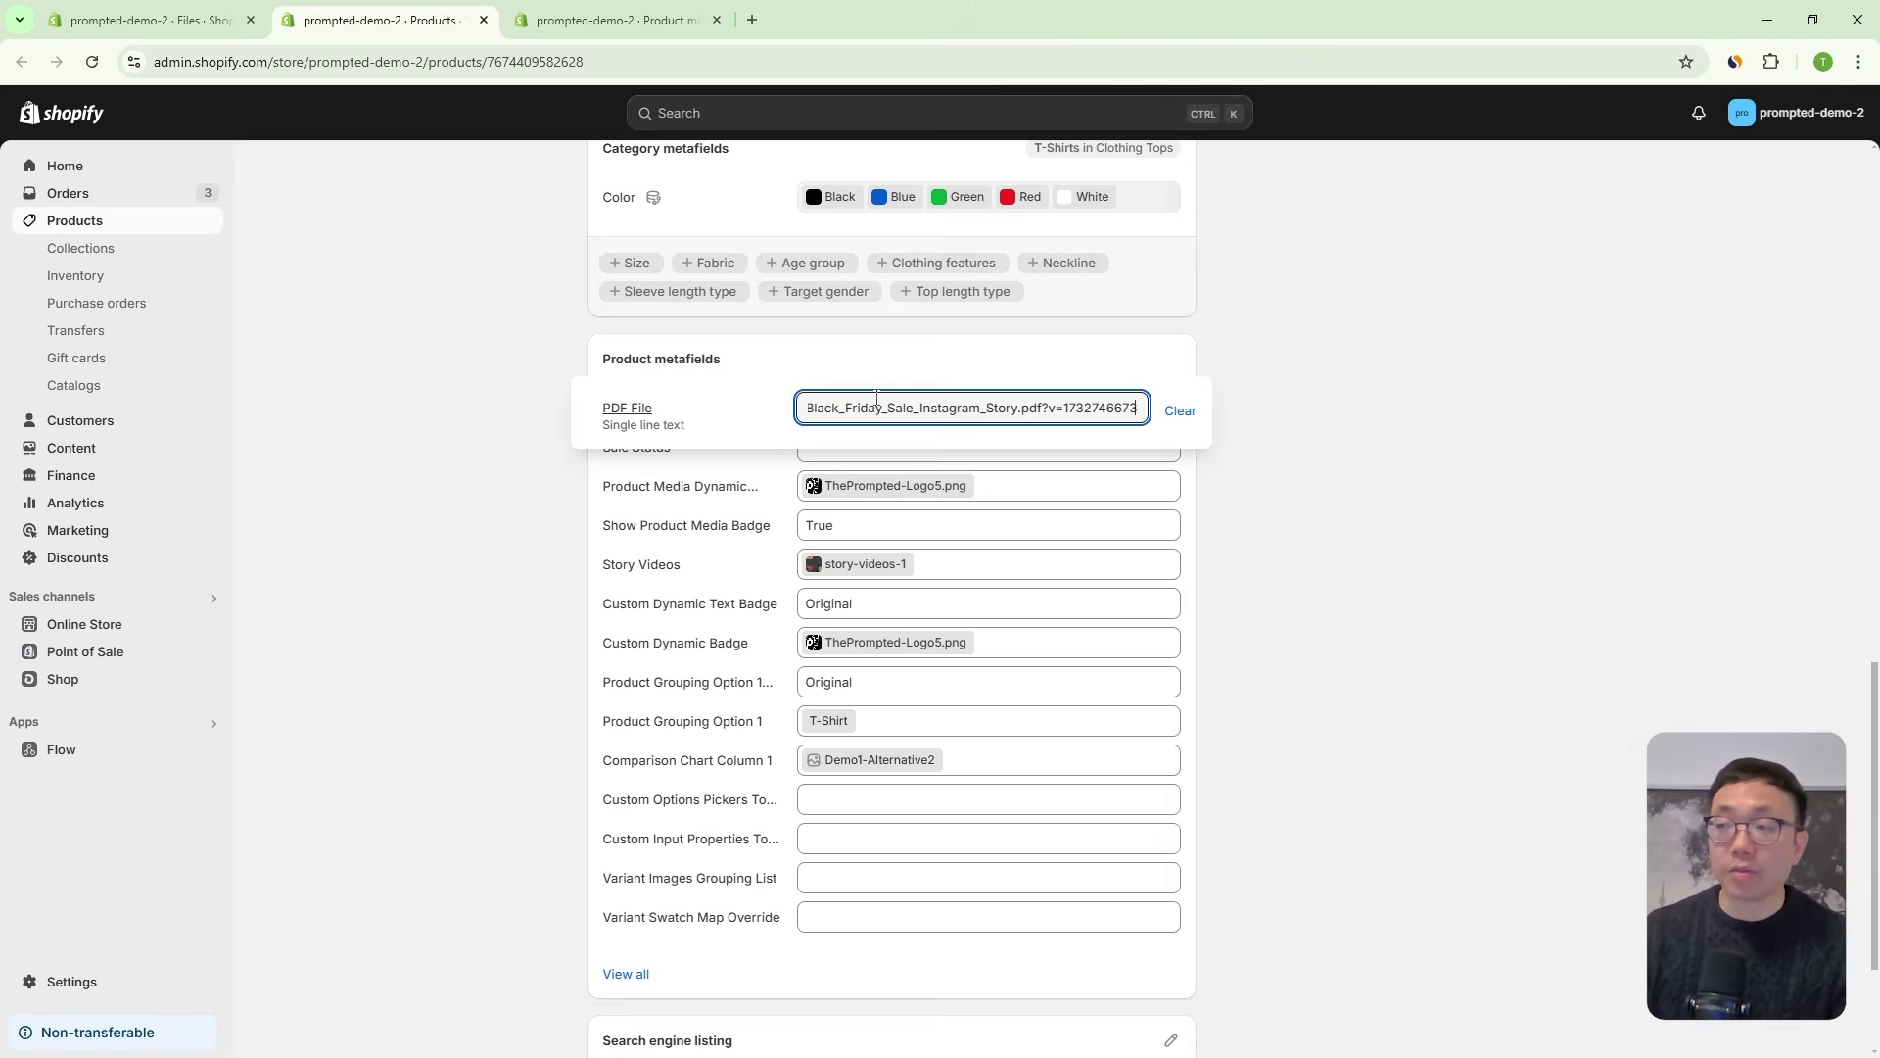
{"action": "left_click", "coordinate": [1263, 402]}
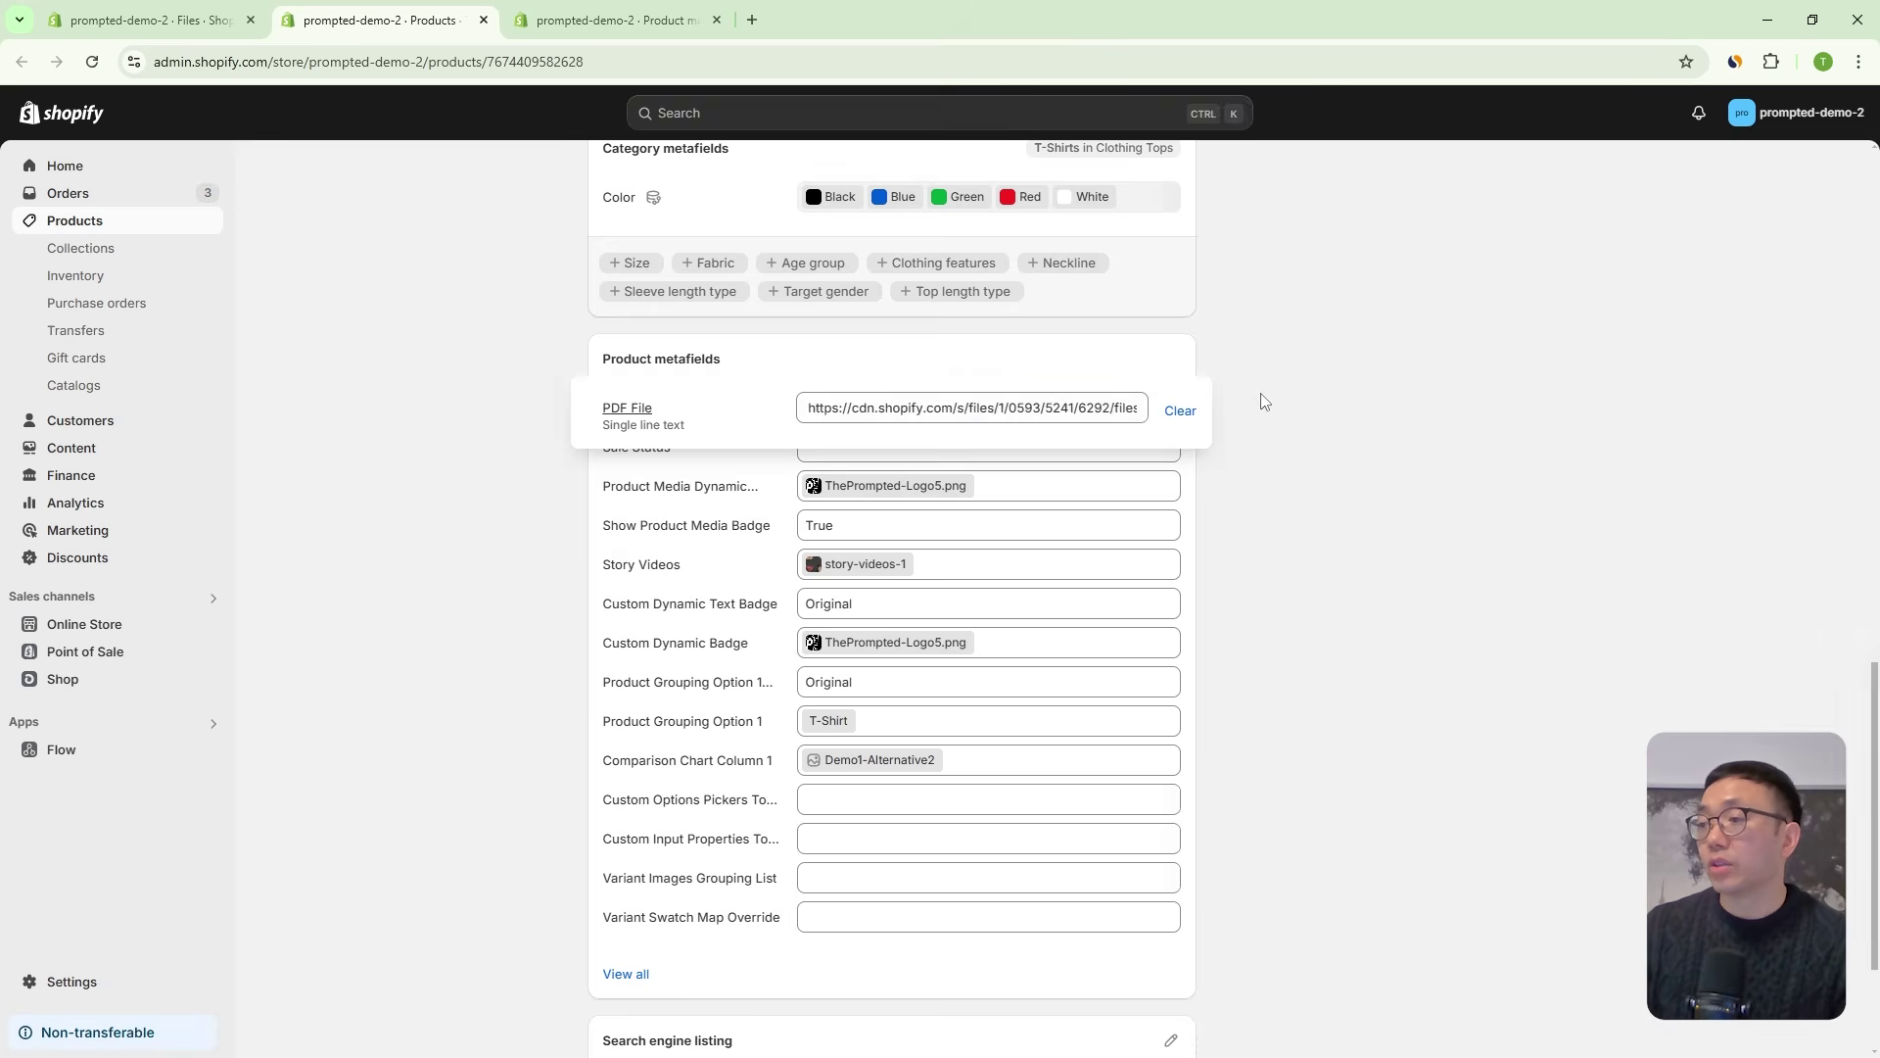
{"action": "scroll", "coordinate": [1175, 411], "scroll_direction": "up", "scroll_amount": 4}
{"action": "scroll", "coordinate": [685, 195], "scroll_direction": "up", "scroll_amount": 3}
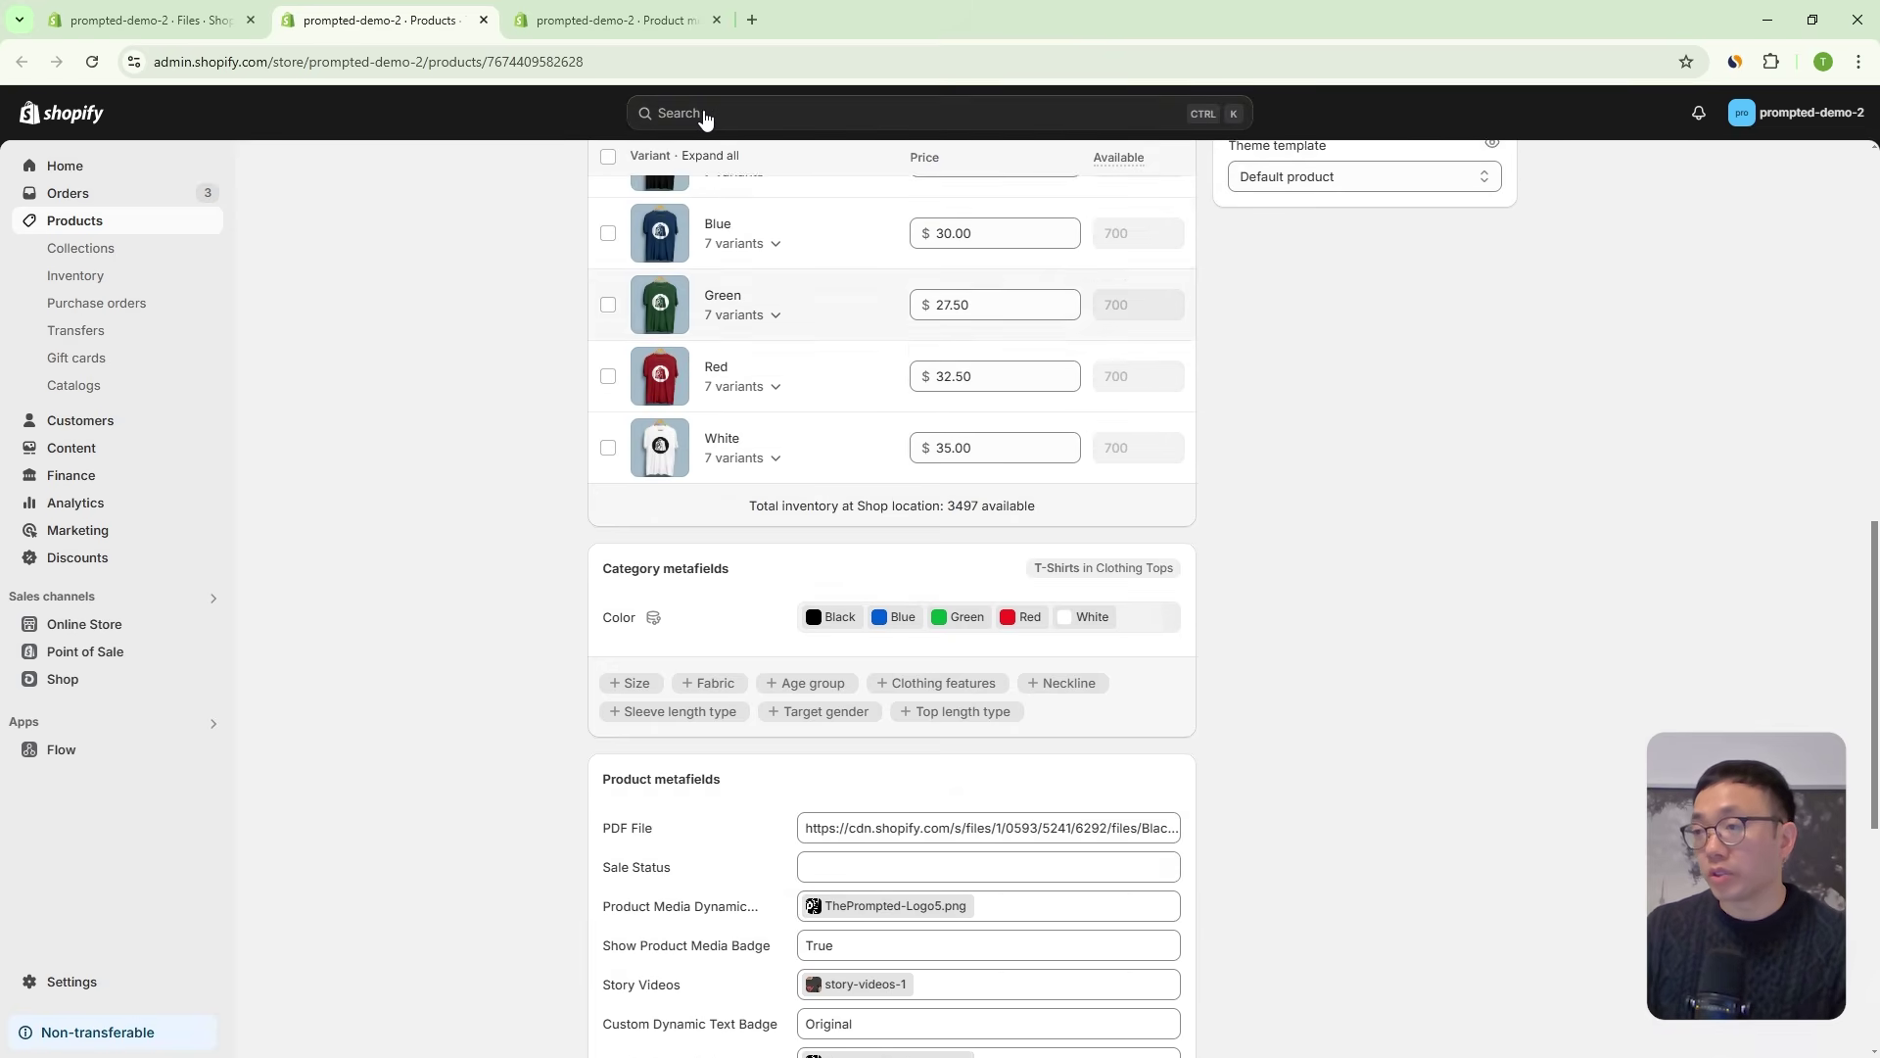
{"action": "left_click", "coordinate": [709, 115]}
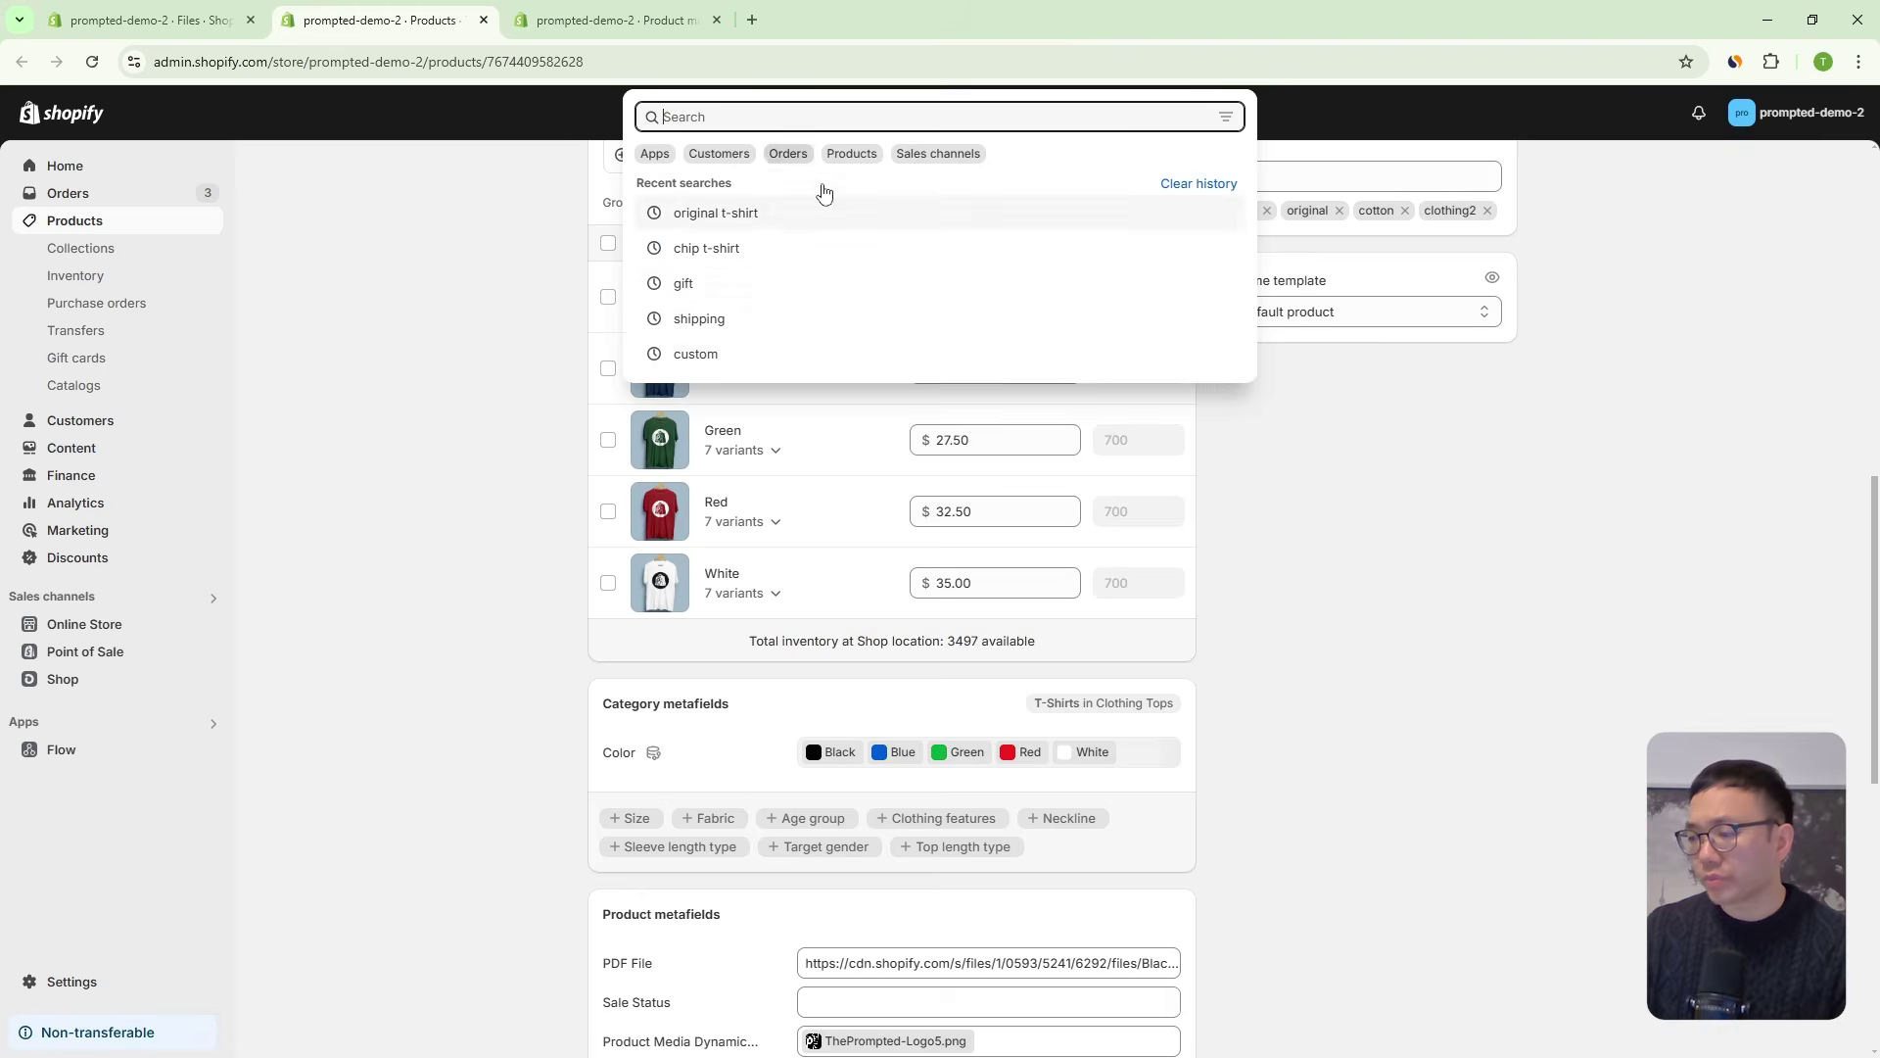
{"action": "left_click", "coordinate": [1121, 969]}
{"action": "left_click", "coordinate": [1123, 972]}
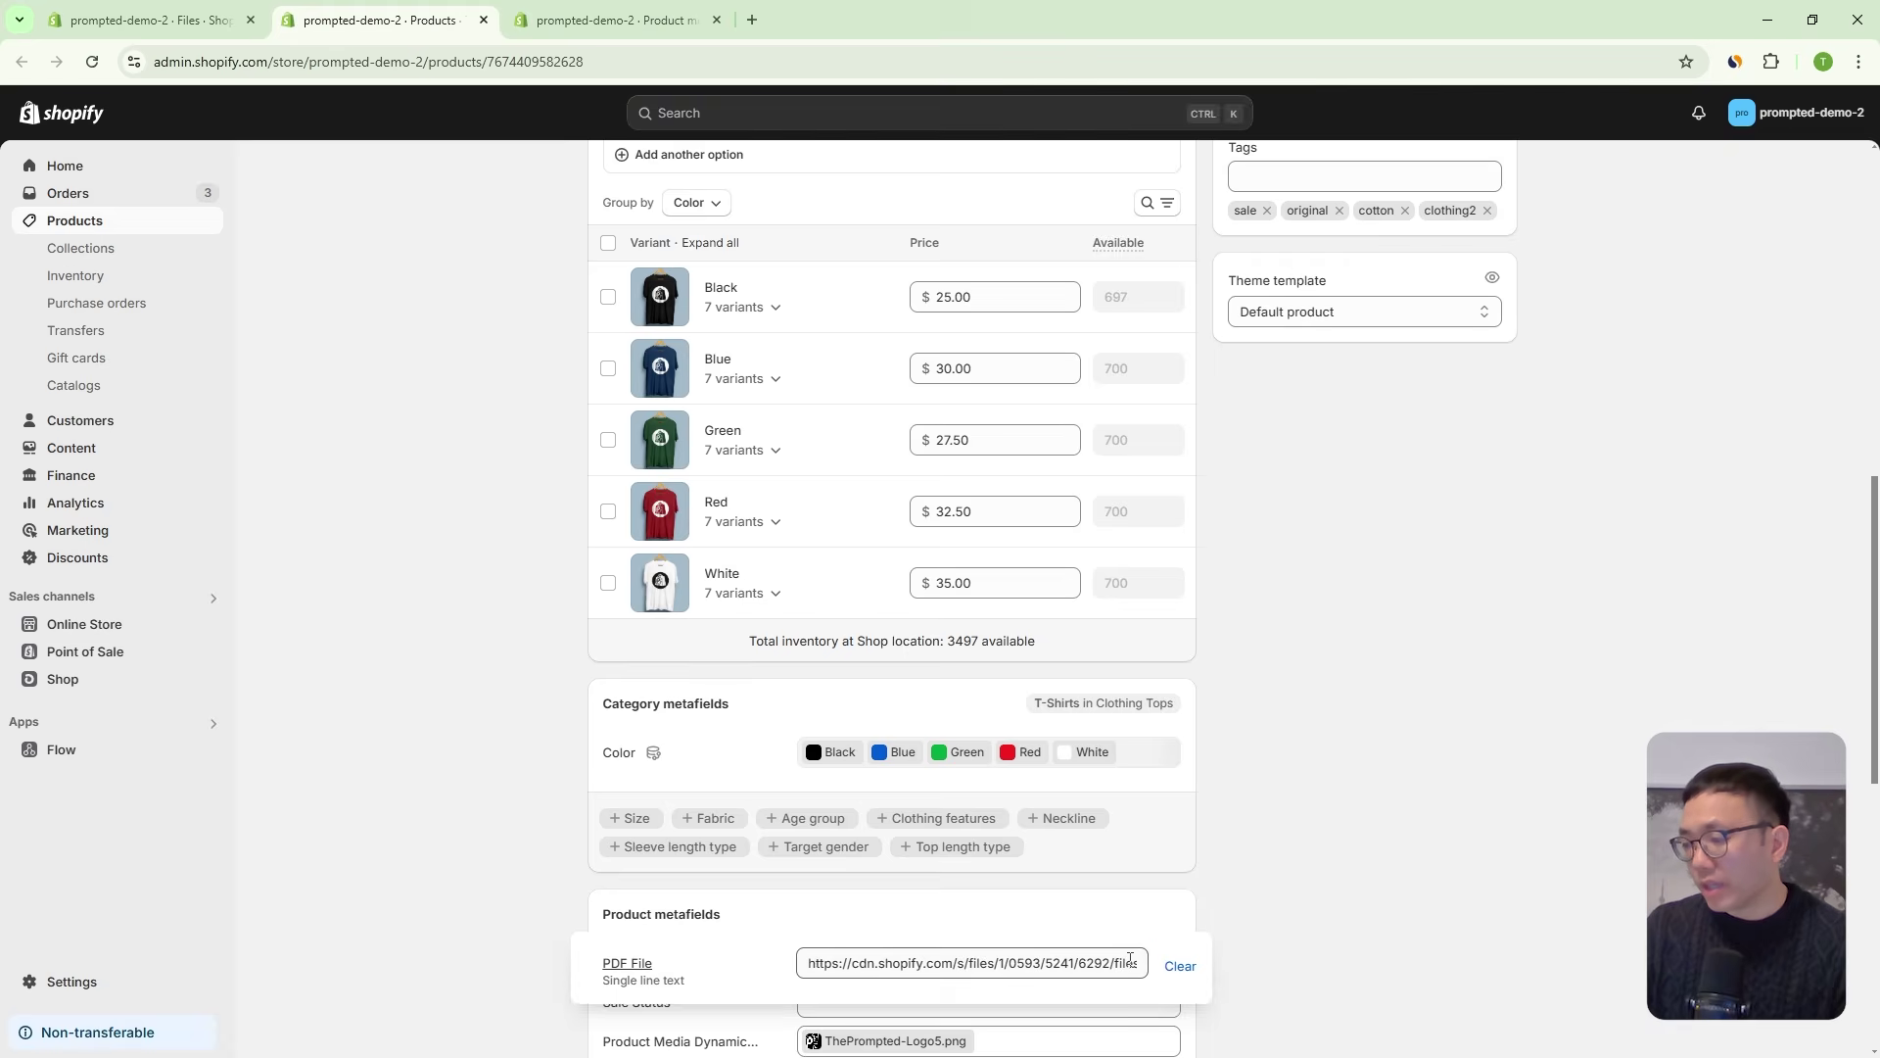
{"action": "left_click_drag", "start_coordinate": [847, 972], "coordinate": [989, 957]}
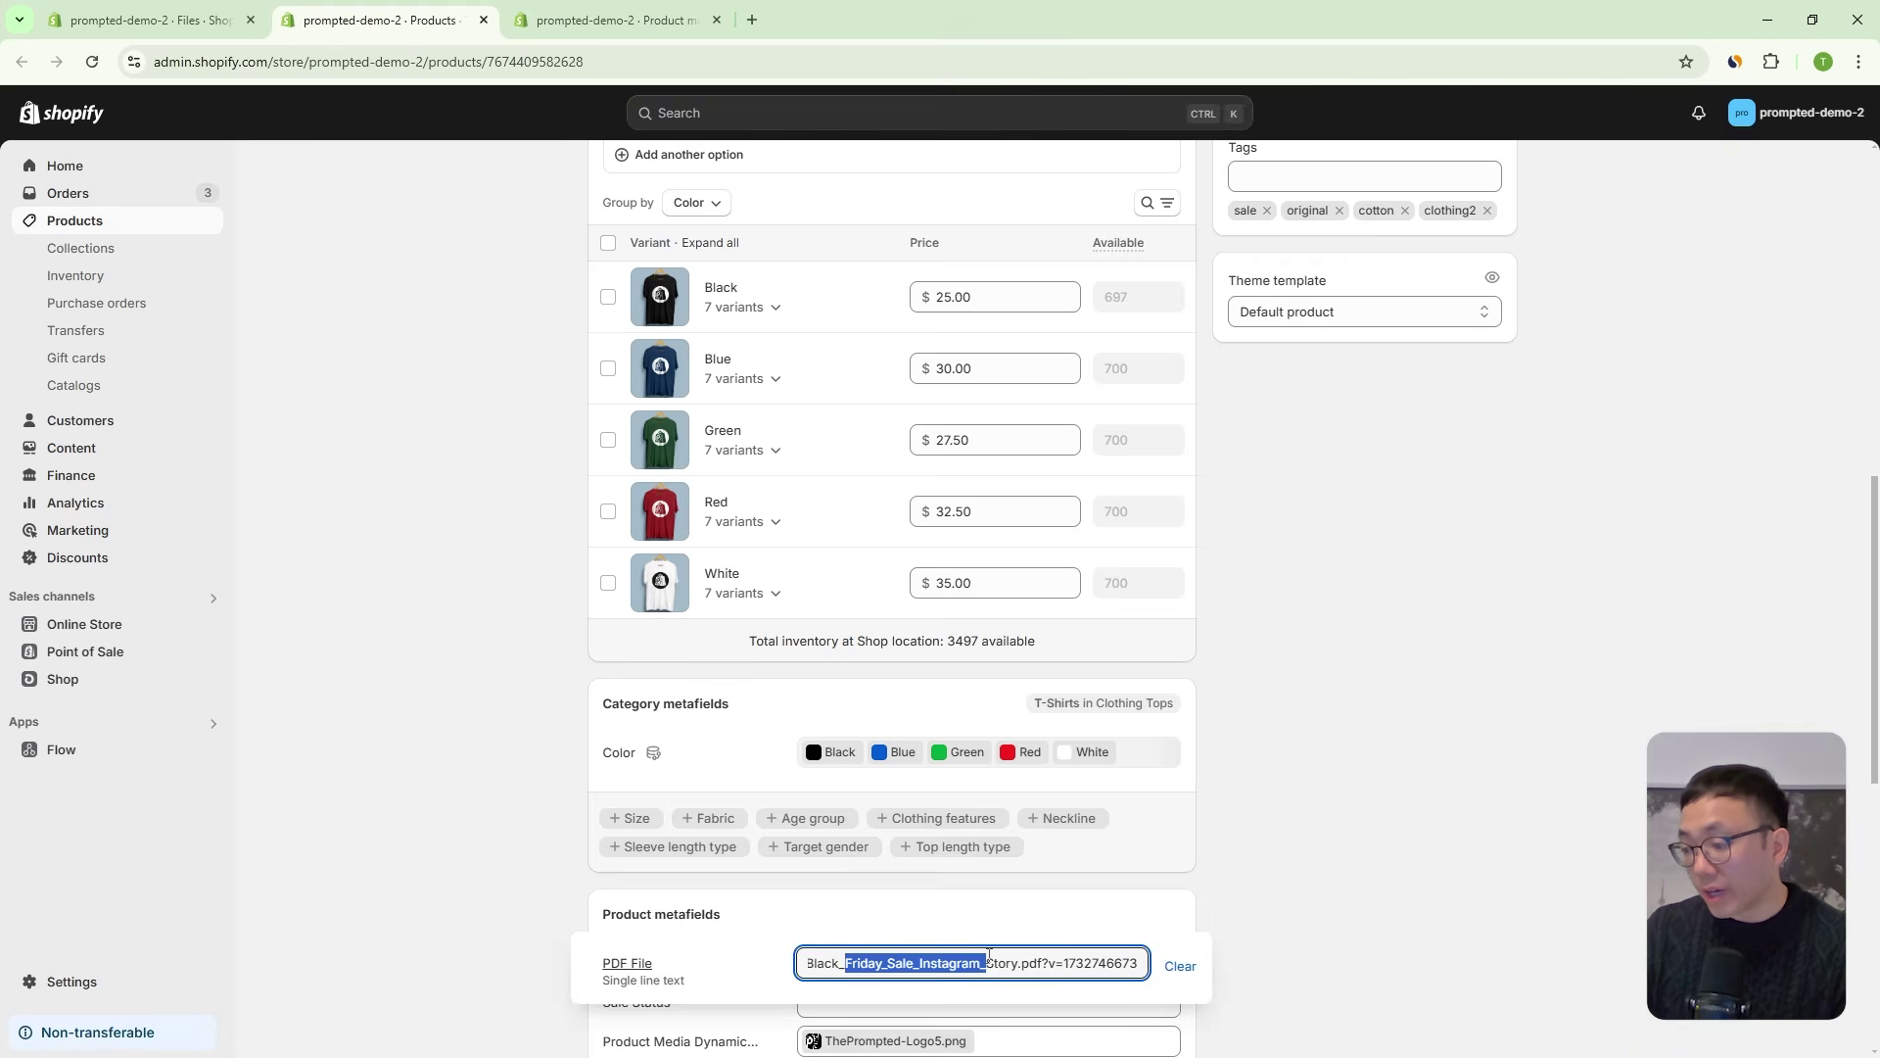
{"action": "left_click", "coordinate": [1155, 566]}
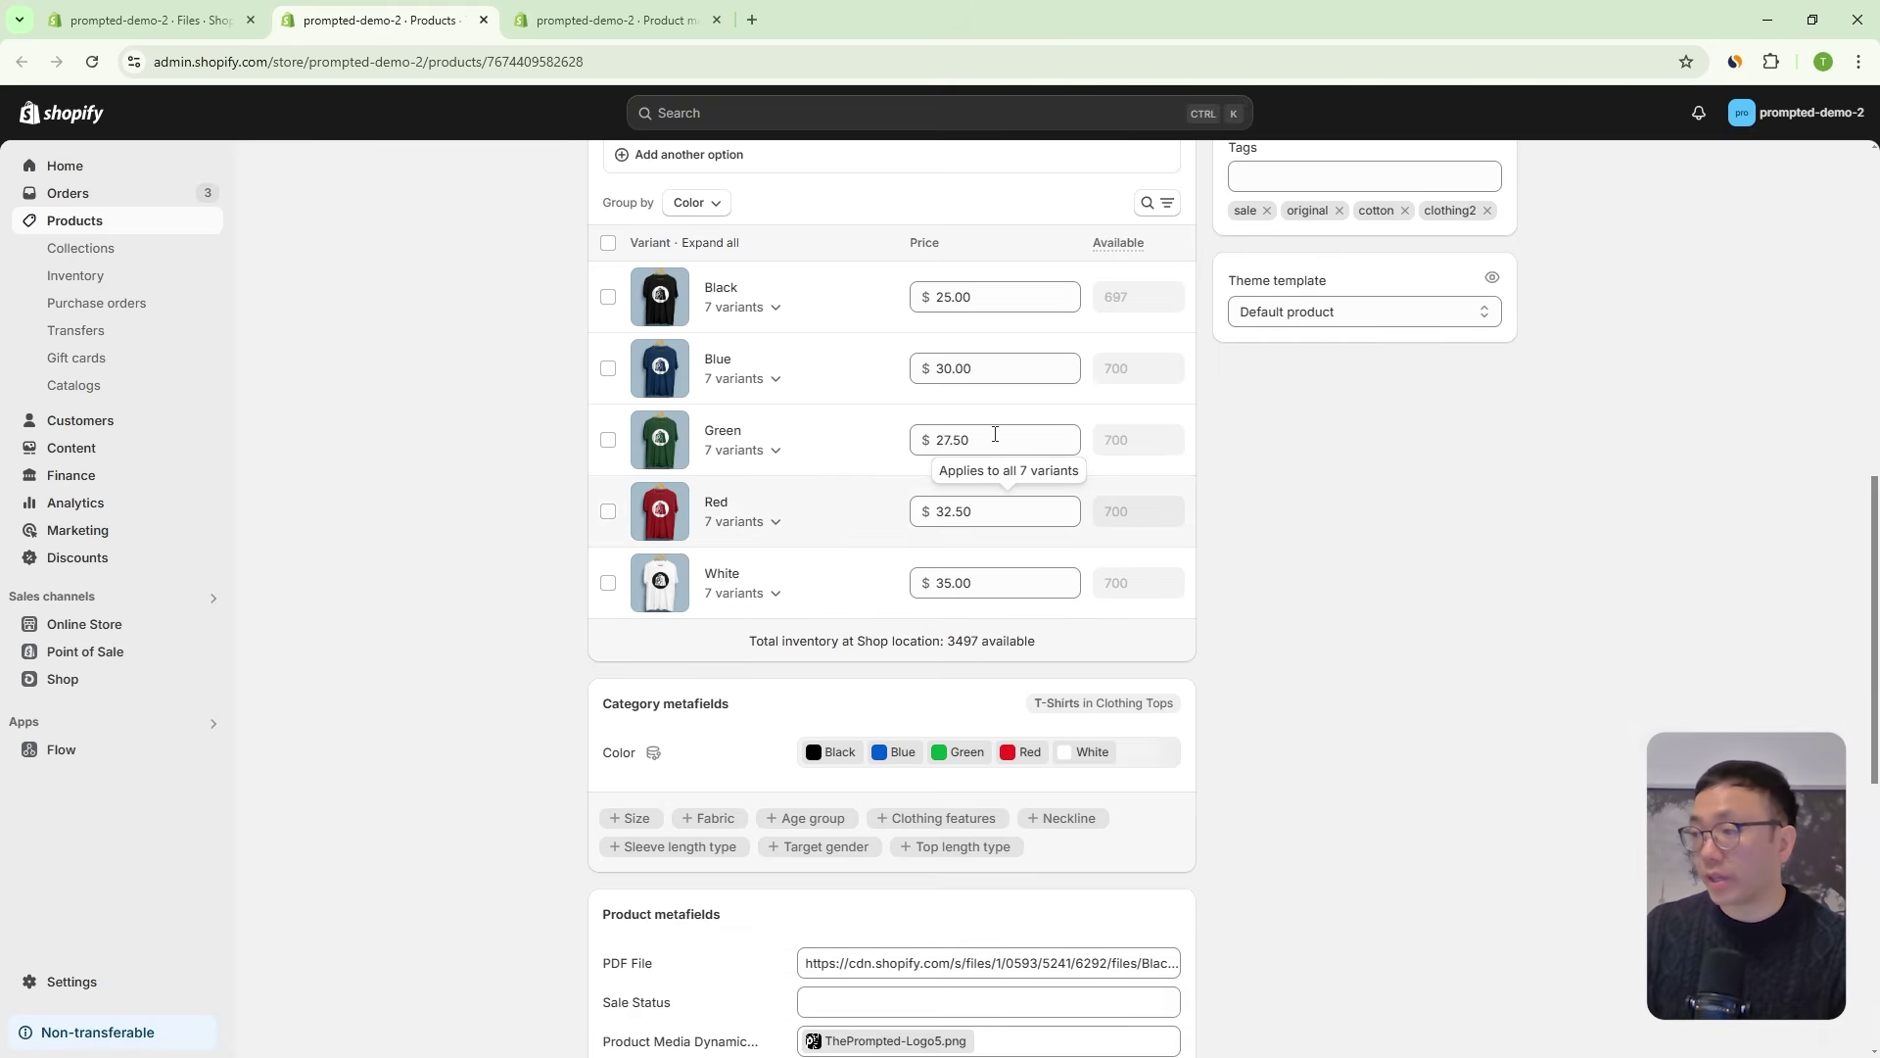
Search the store admin for "chip" and open The Prompted Chip T-Shirt product.
{"action": "scroll", "coordinate": [977, 437], "scroll_direction": "up", "scroll_amount": 8}
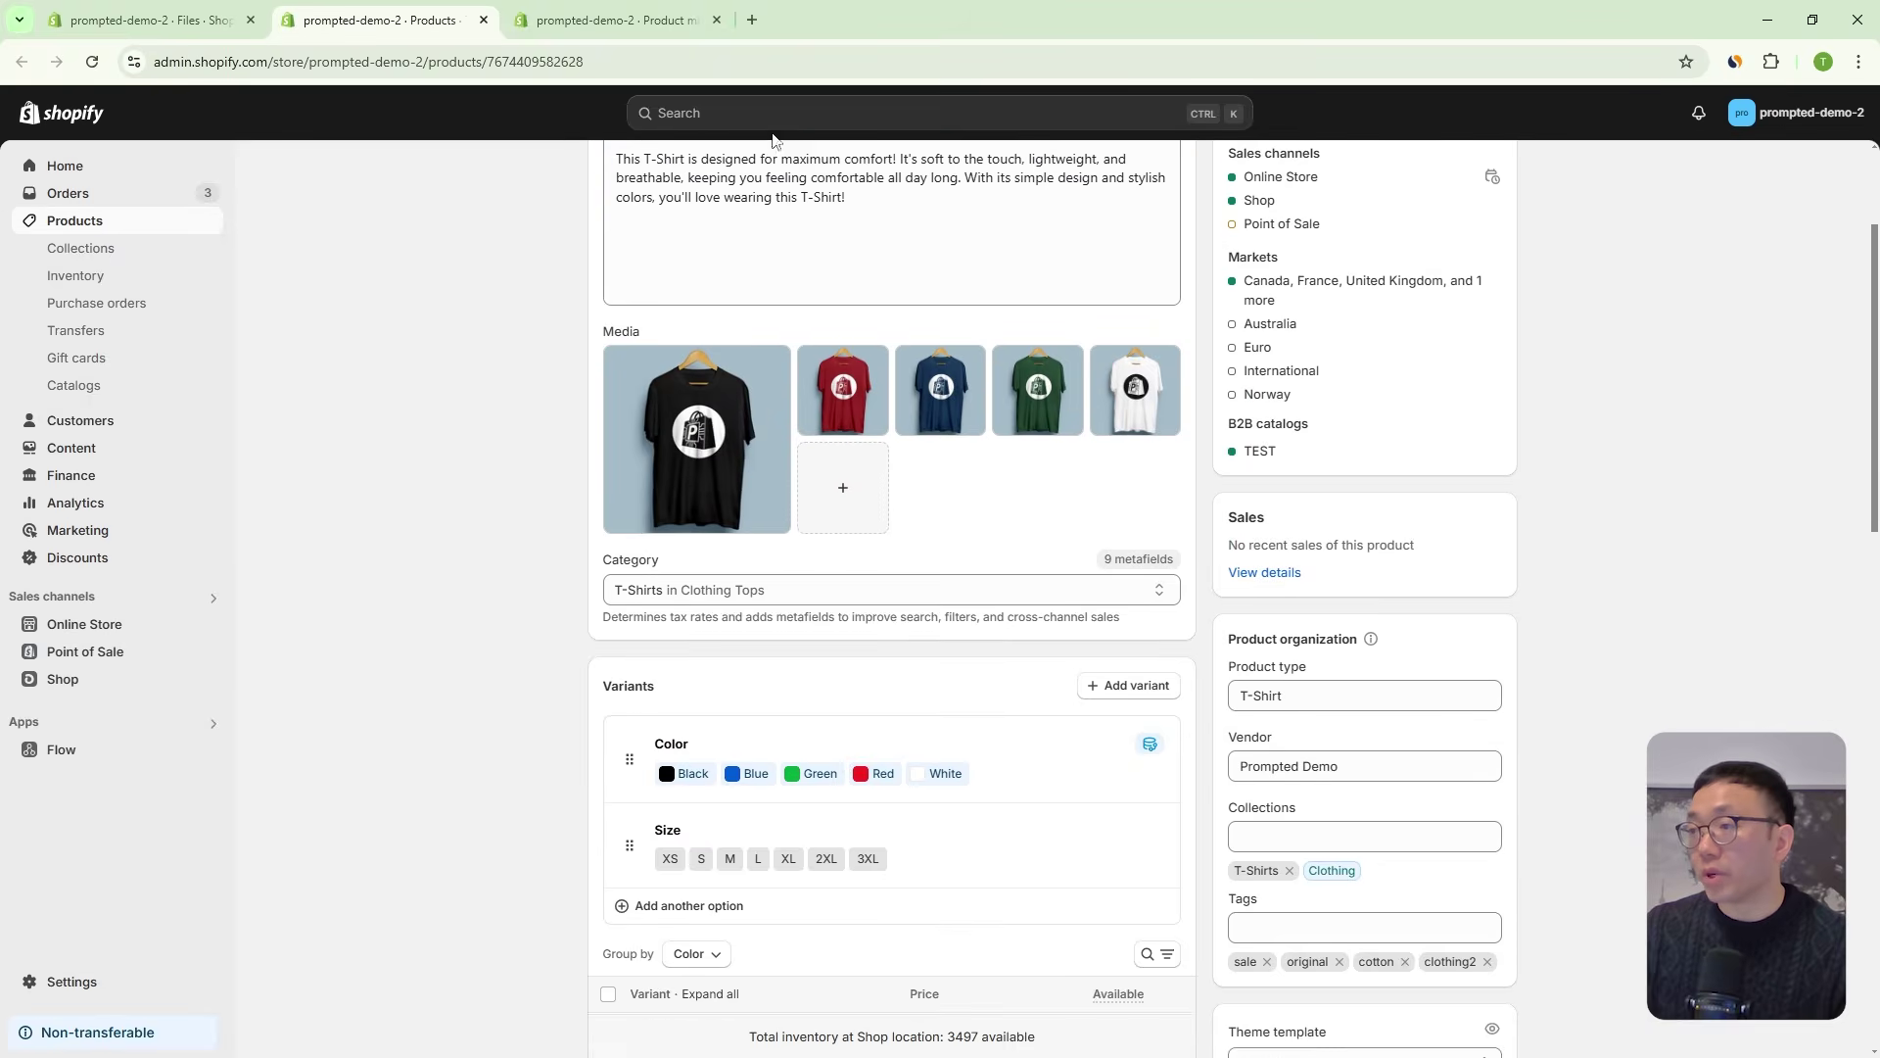
{"action": "left_click", "coordinate": [778, 117]}
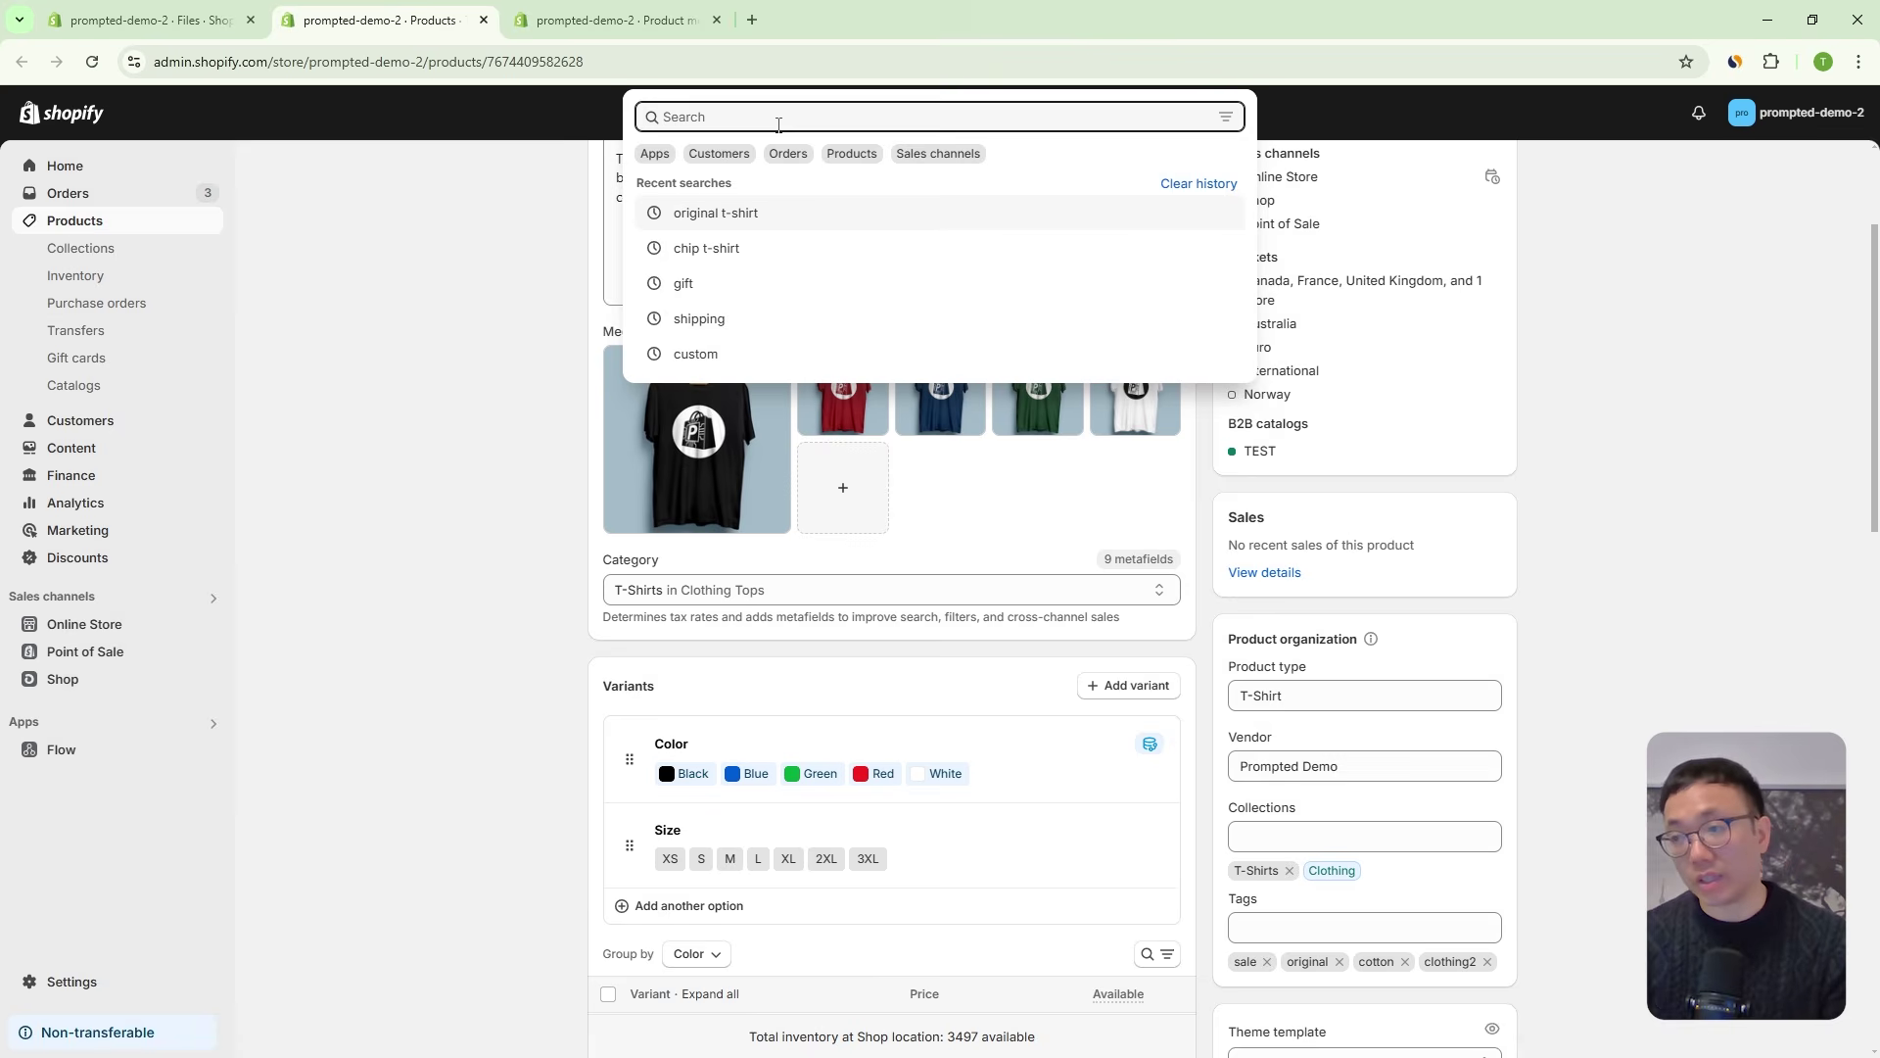
{"action": "type", "text": "chip"}
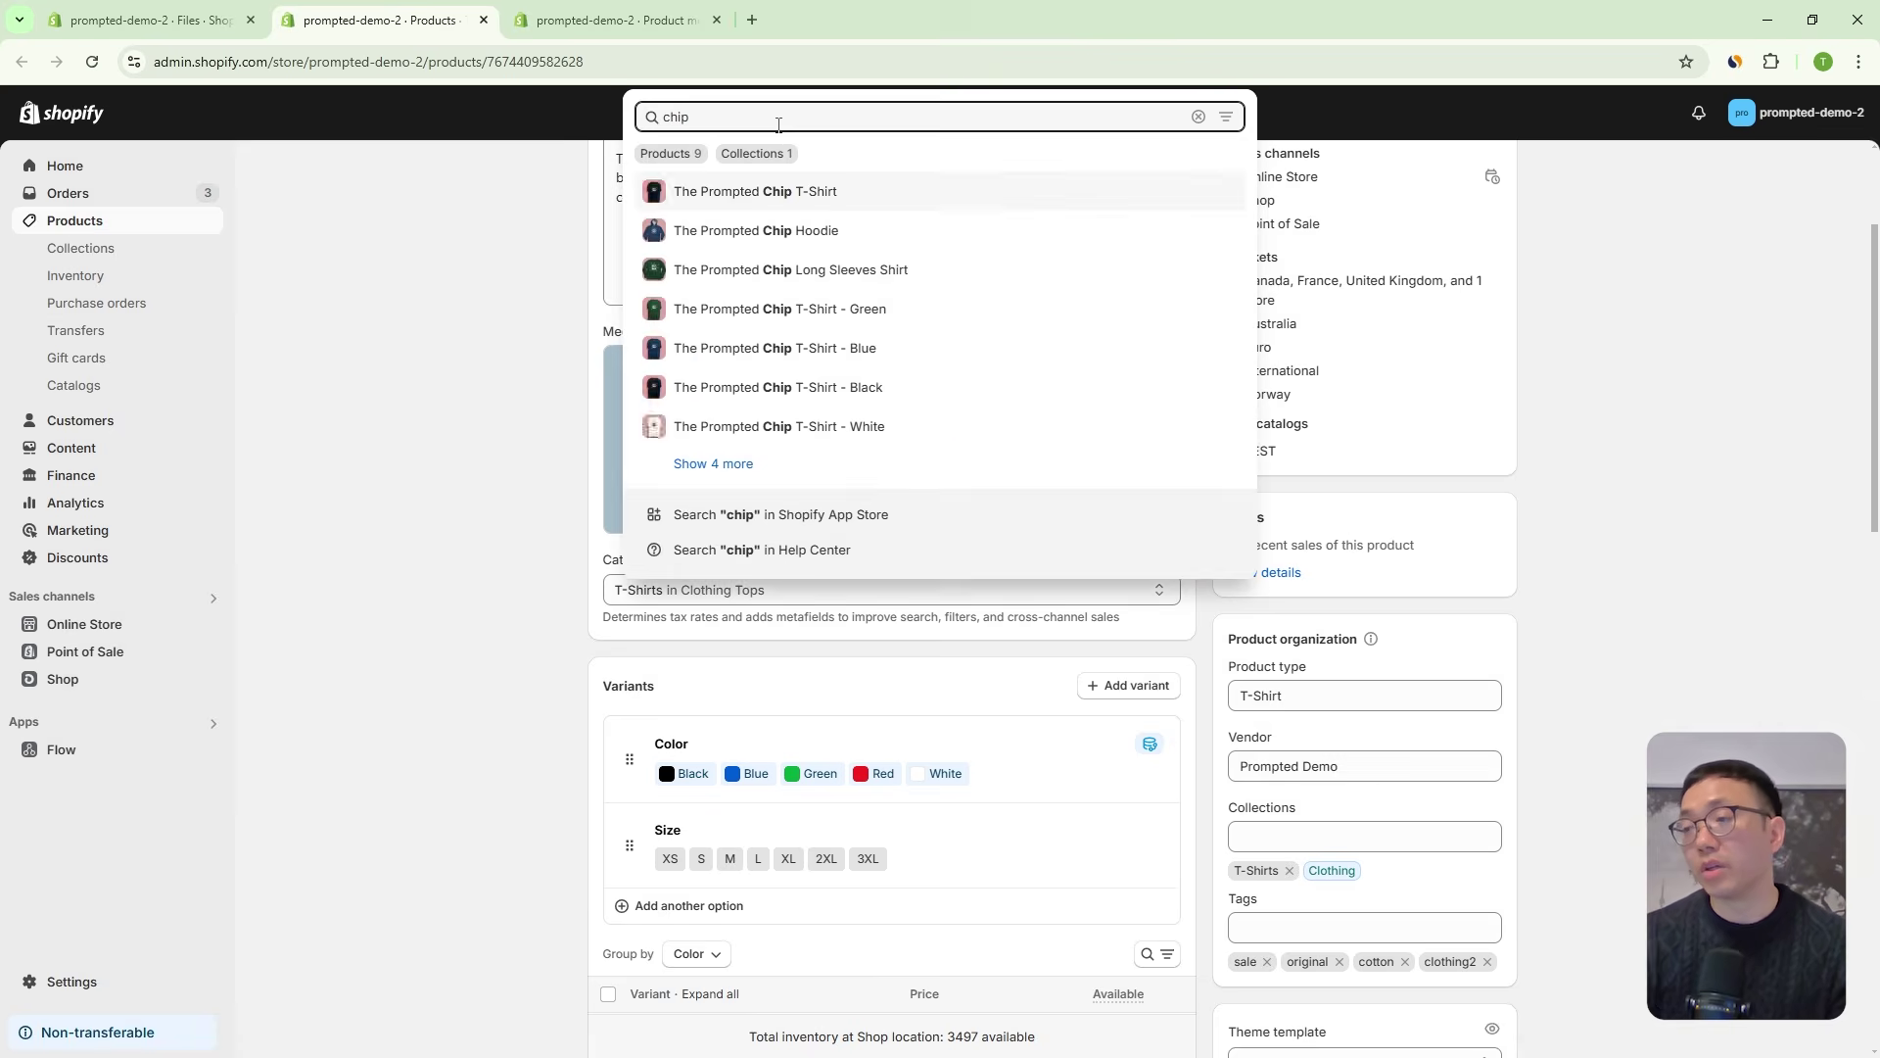
{"action": "left_click", "coordinate": [962, 204]}
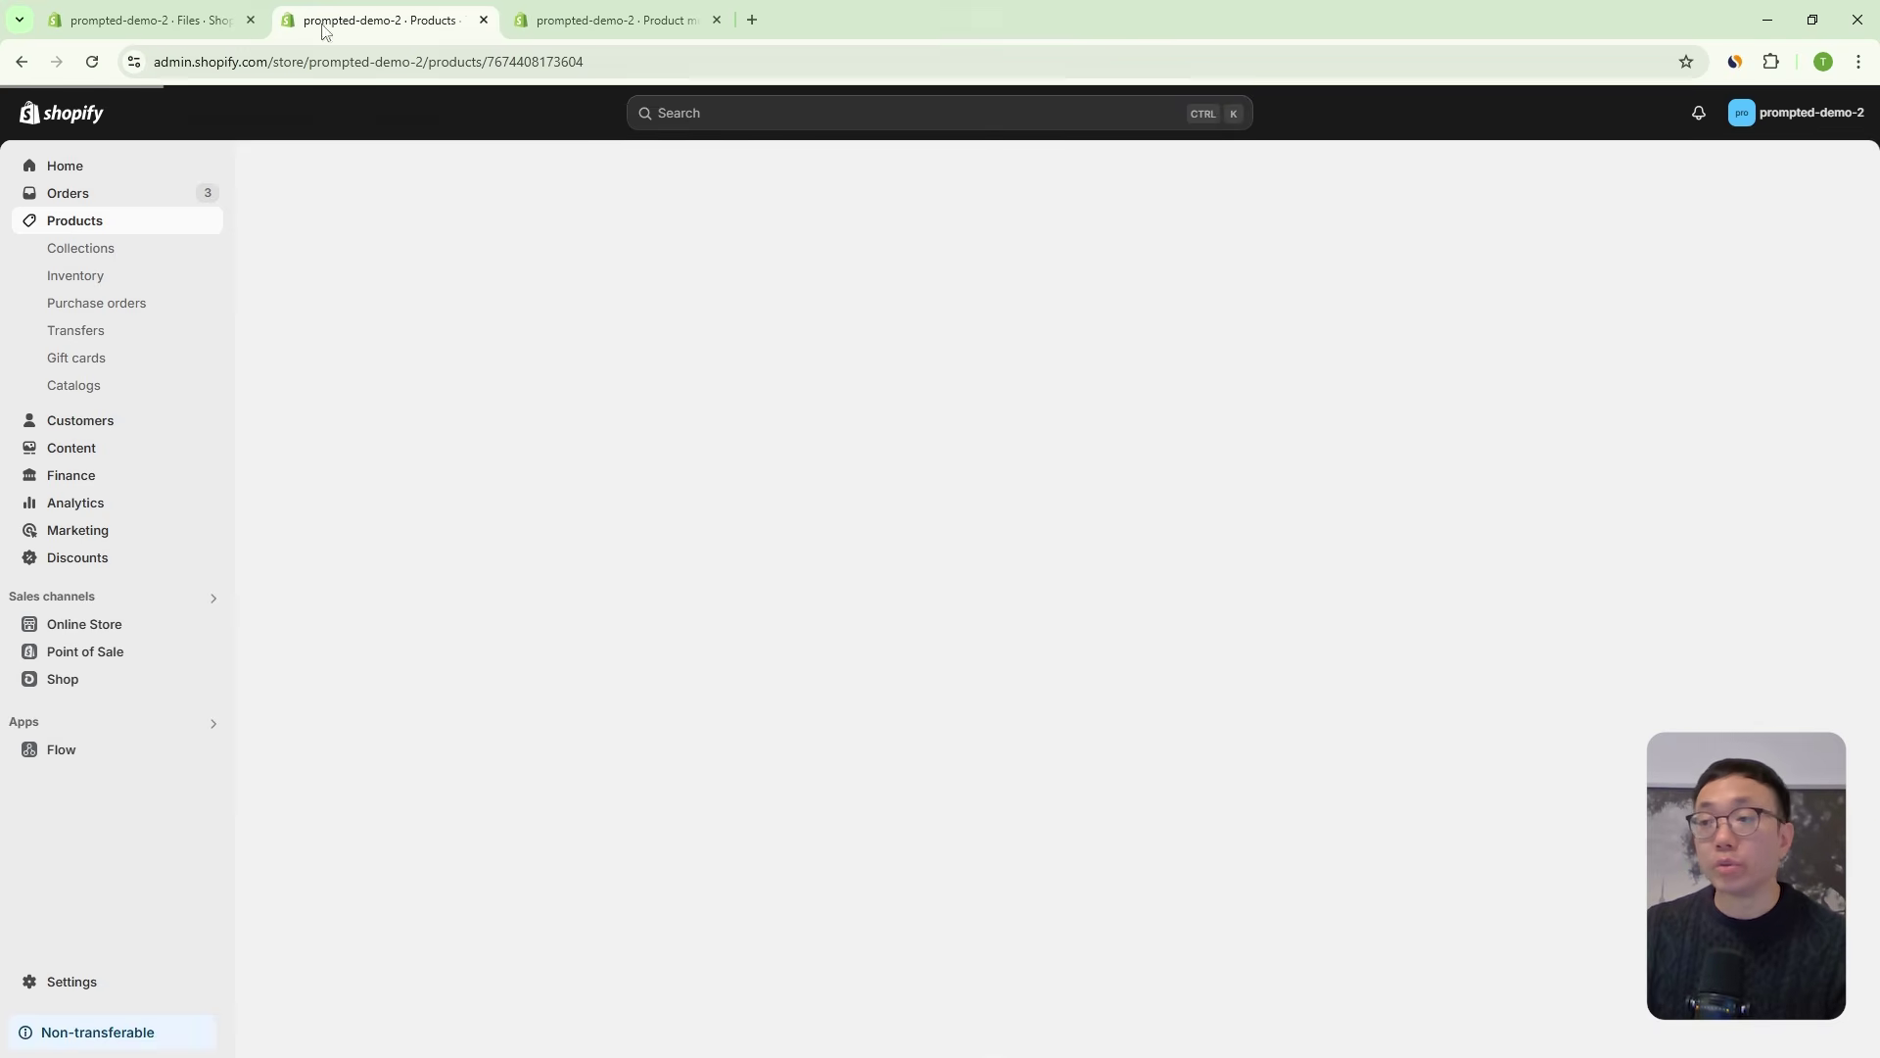
View the details of the 1025429_manual PDF in the store's files and return to the files list.
{"action": "left_click", "coordinate": [162, 22]}
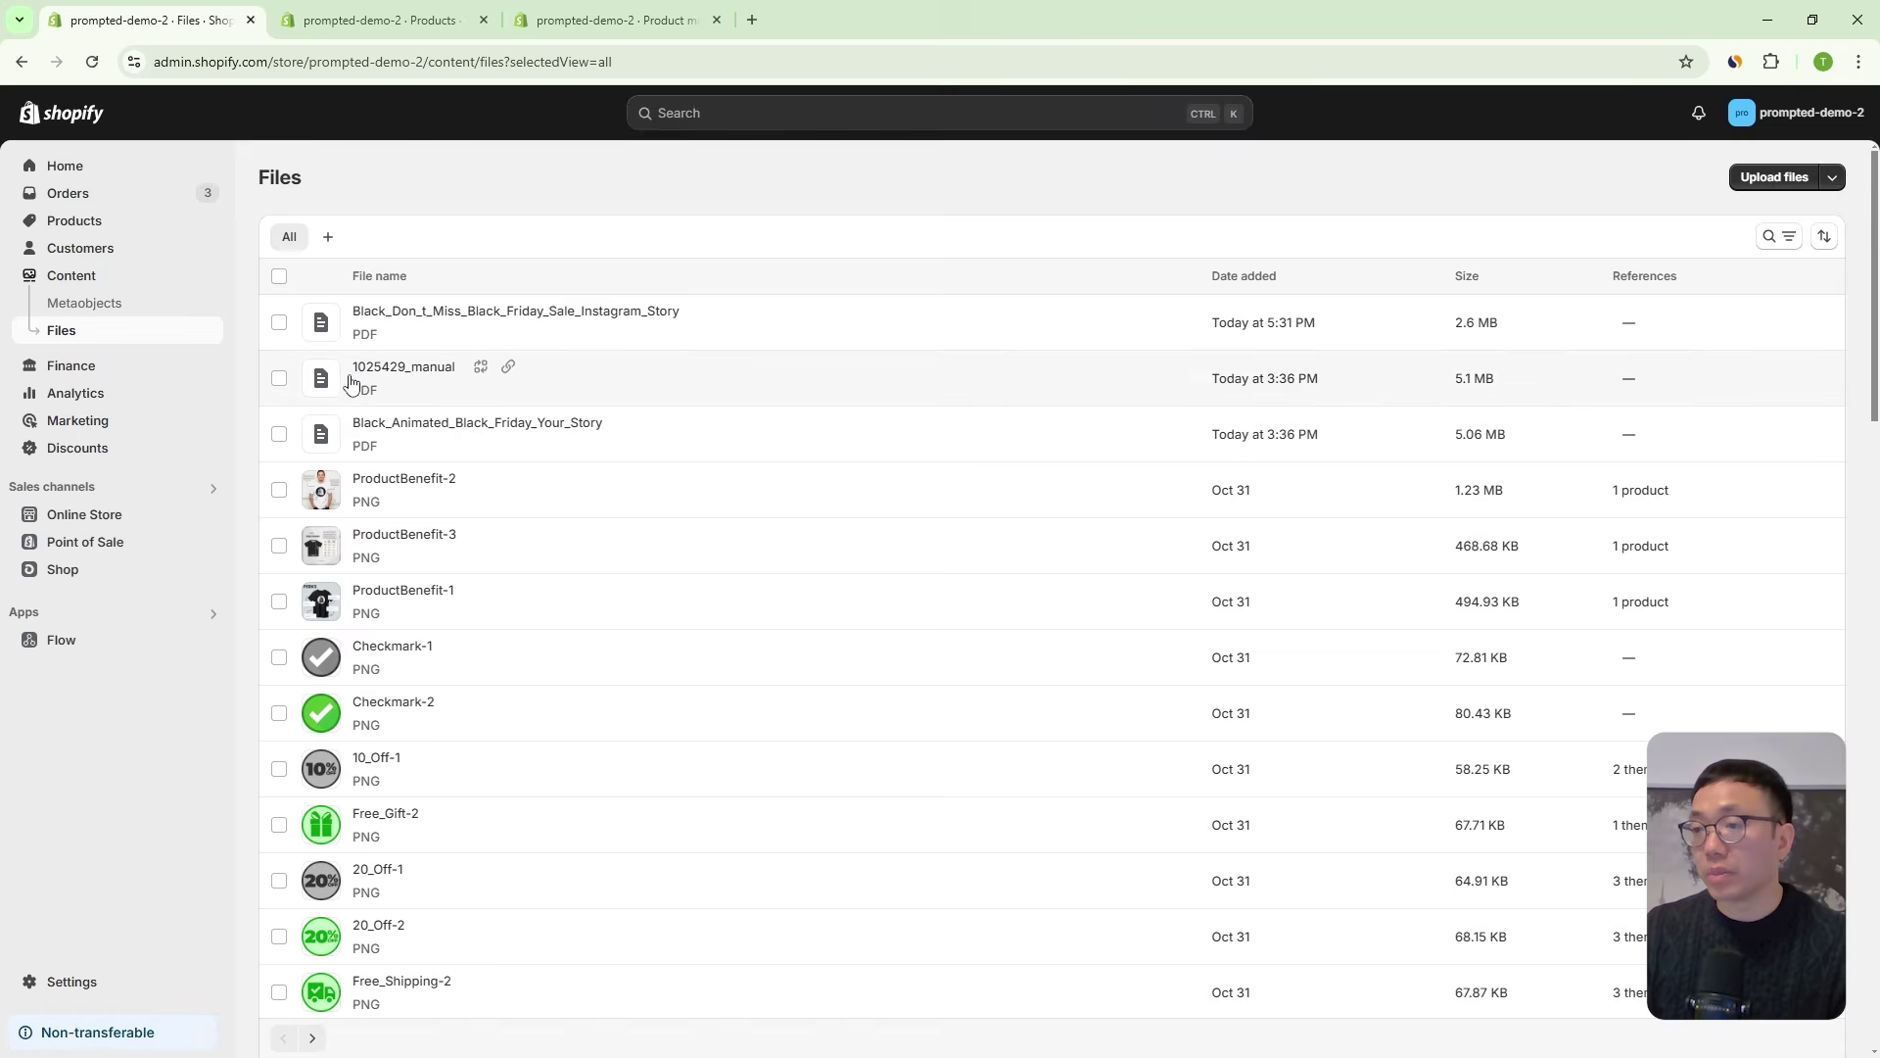
{"action": "left_click", "coordinate": [519, 386]}
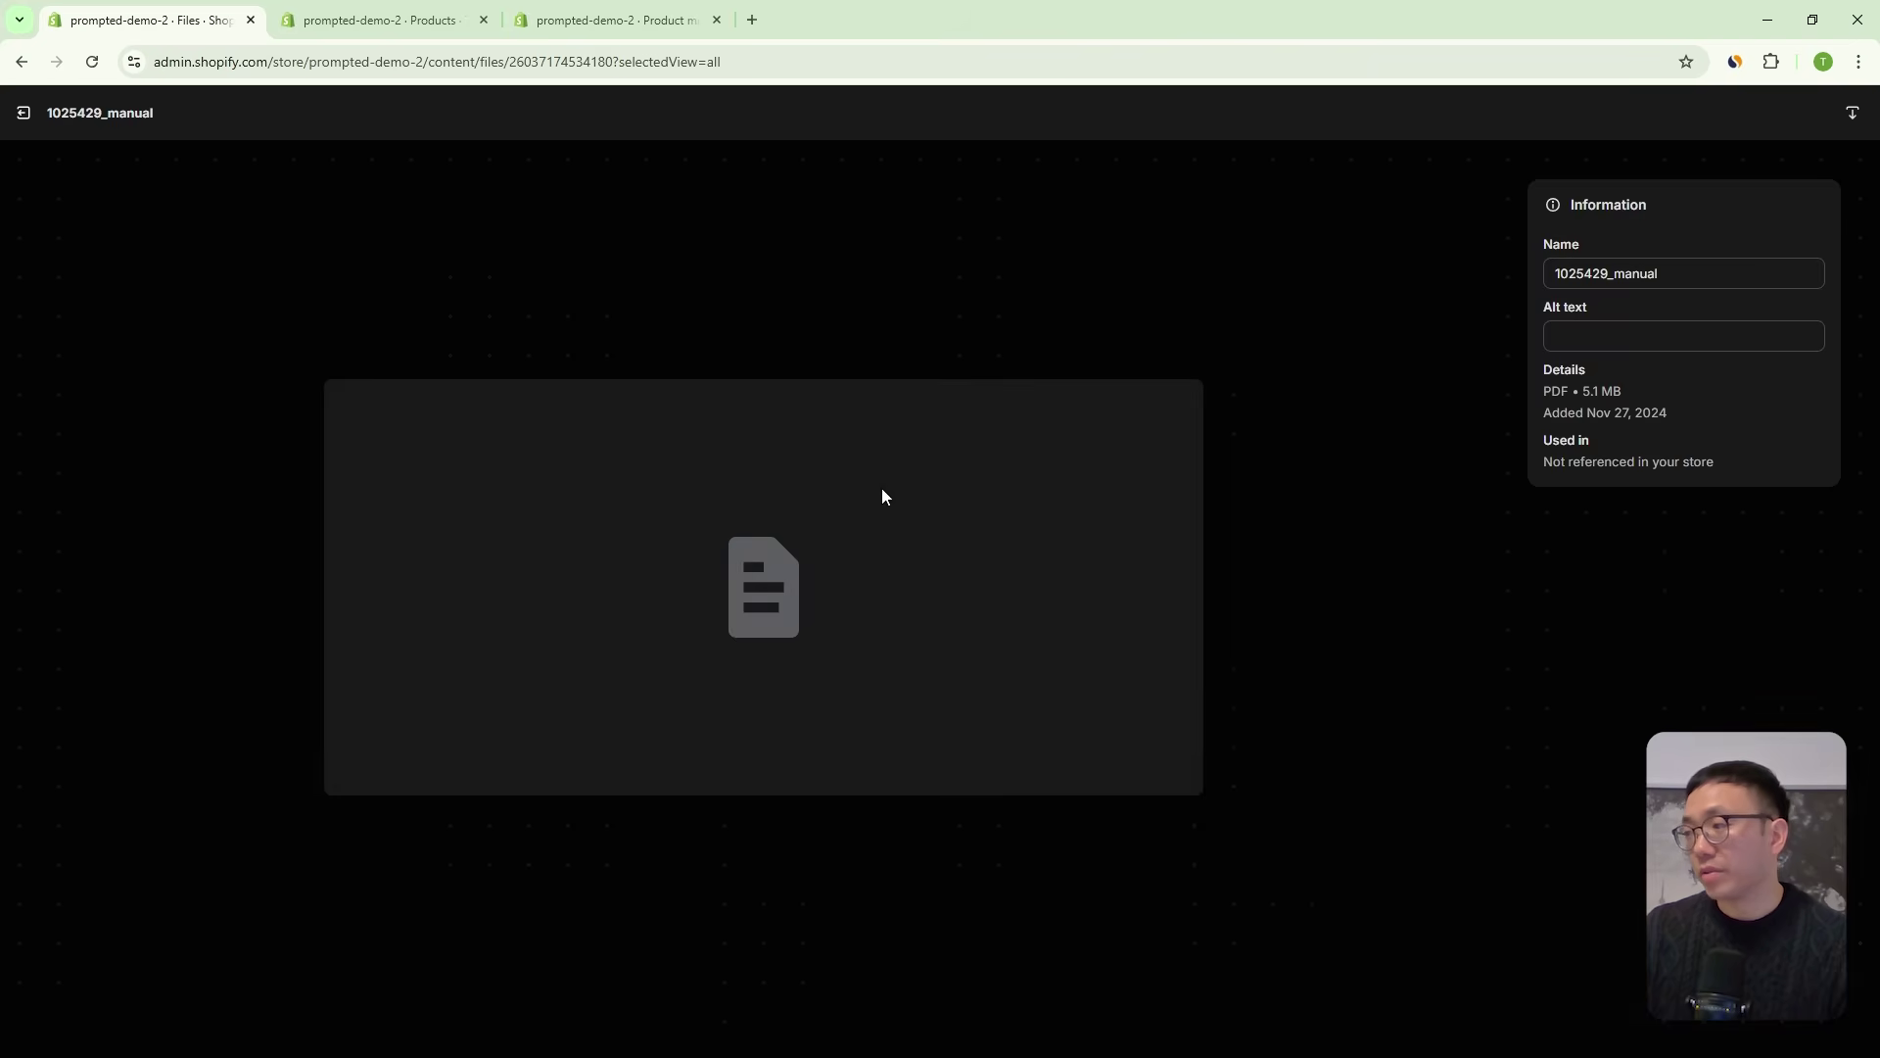
{"action": "left_click", "coordinate": [22, 112]}
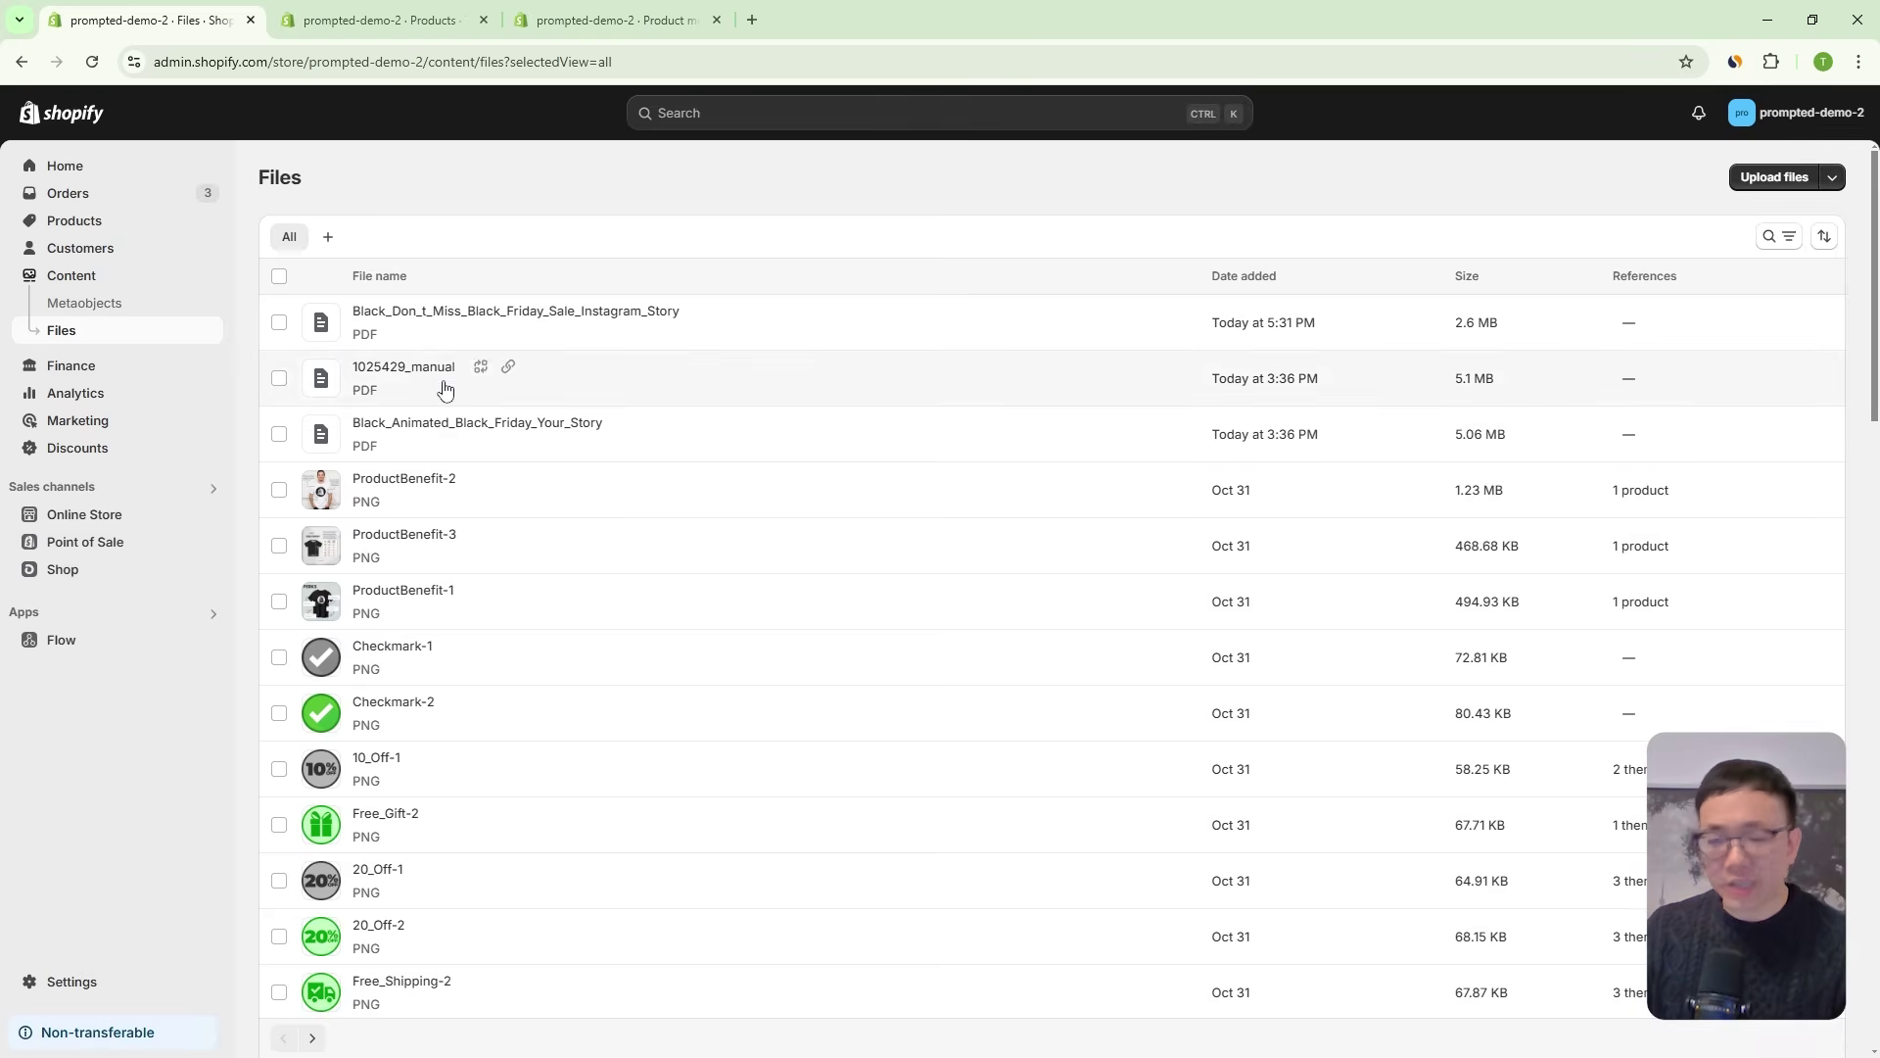
Check the file name within the link stored in The Prompted Chip T-Shirt's PDF File metafield.
{"action": "left_click", "coordinate": [381, 20]}
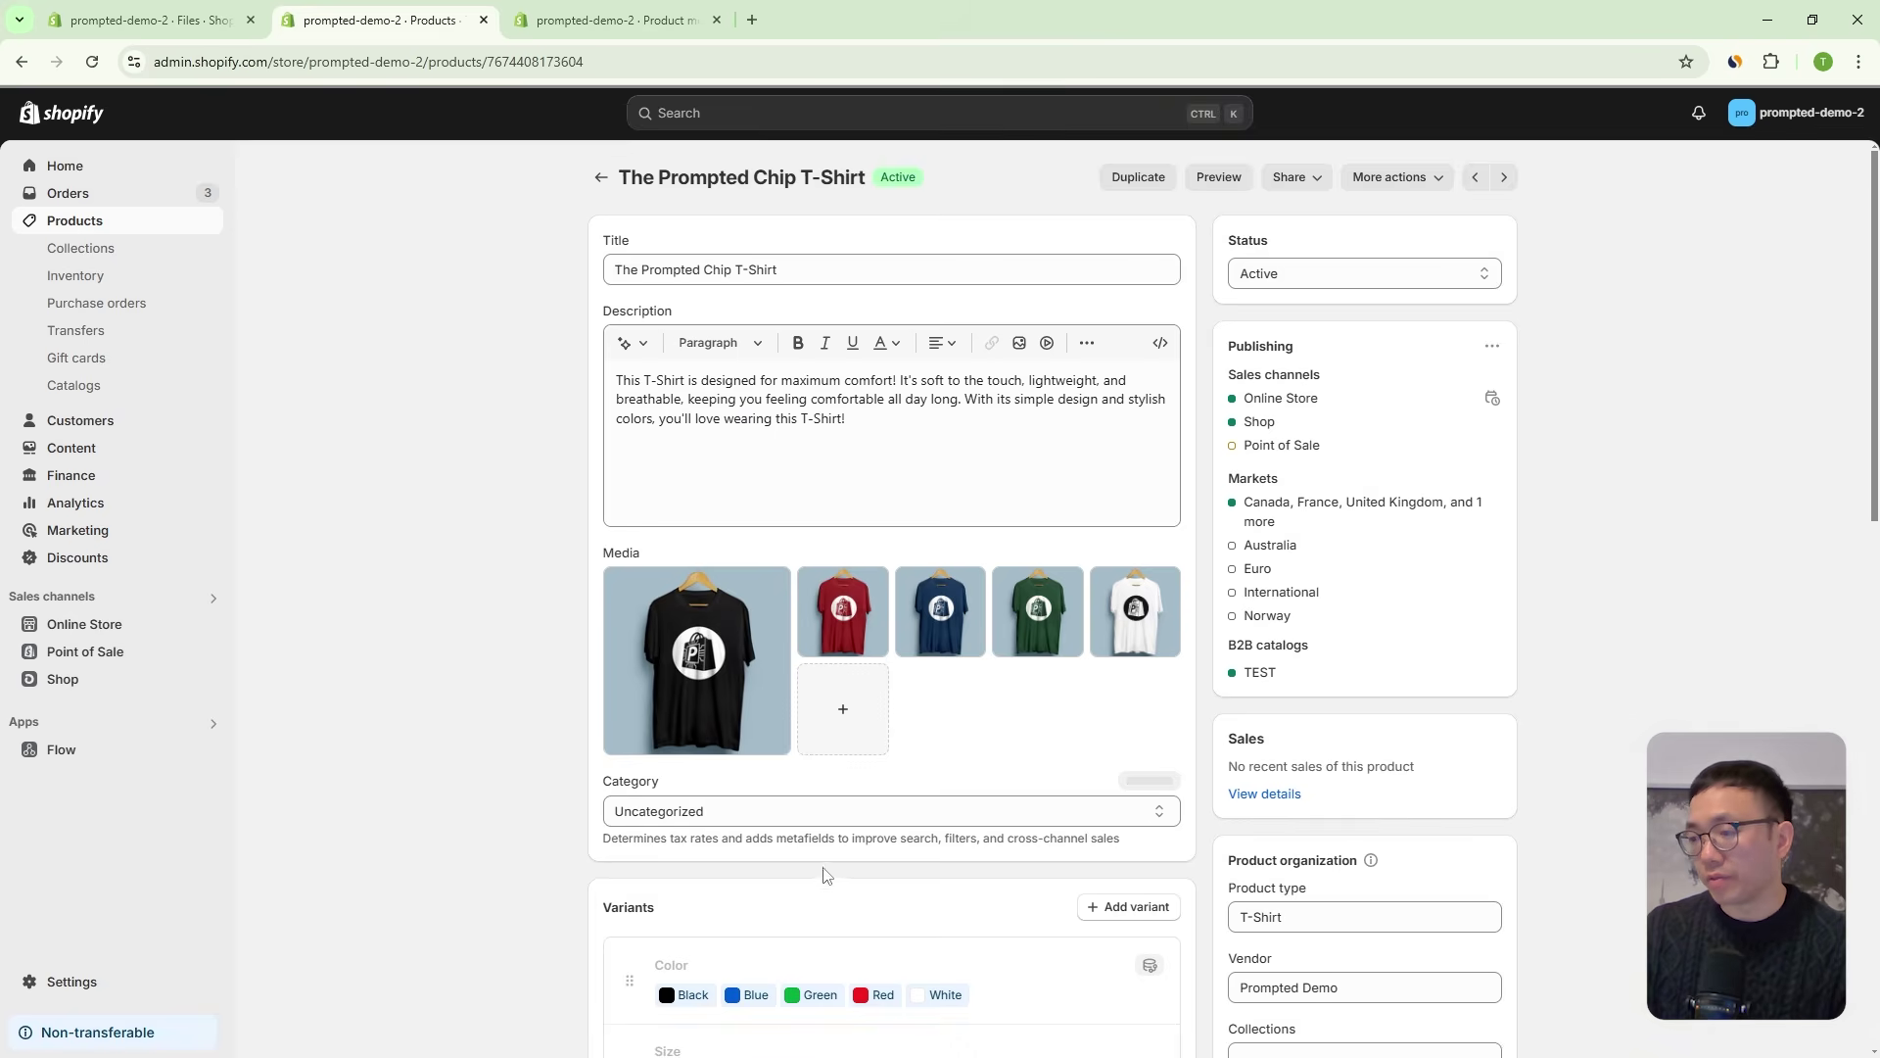
{"action": "scroll", "coordinate": [839, 876], "scroll_direction": "down", "scroll_amount": 7}
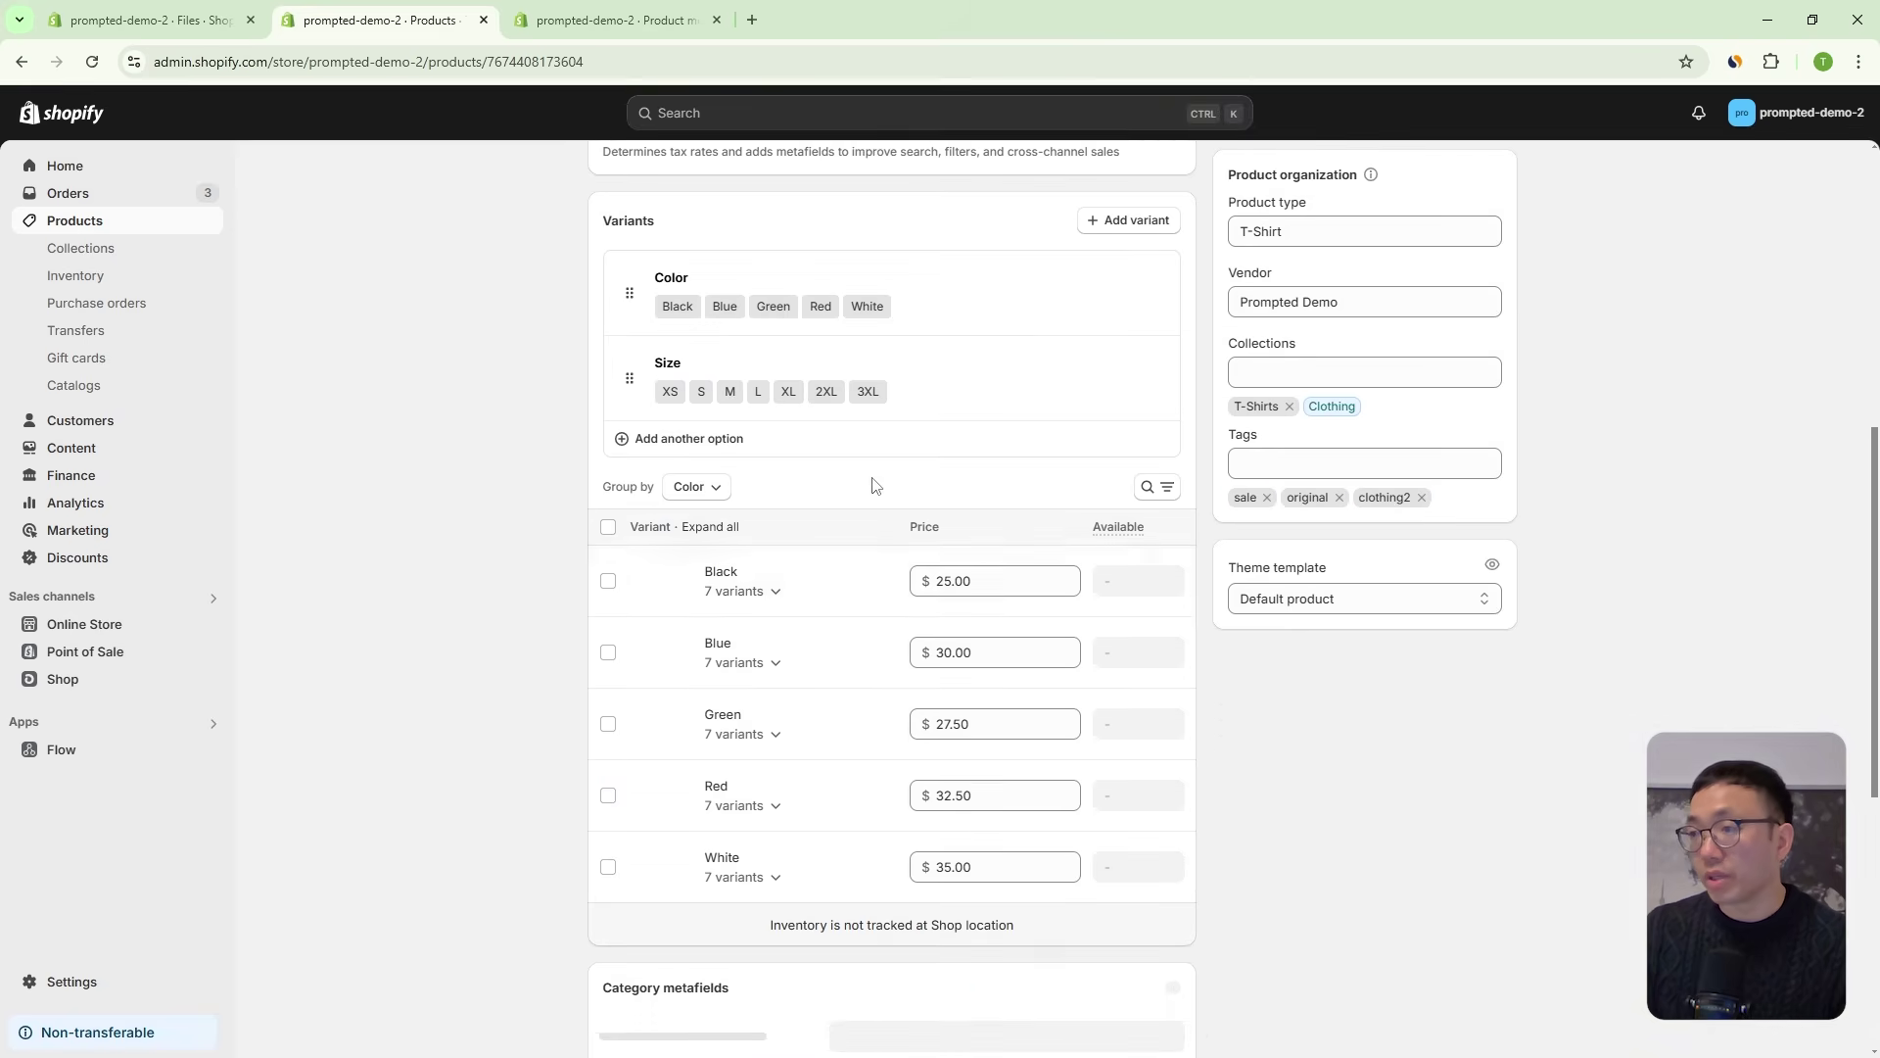
{"action": "scroll", "coordinate": [940, 568], "scroll_direction": "down", "scroll_amount": 2}
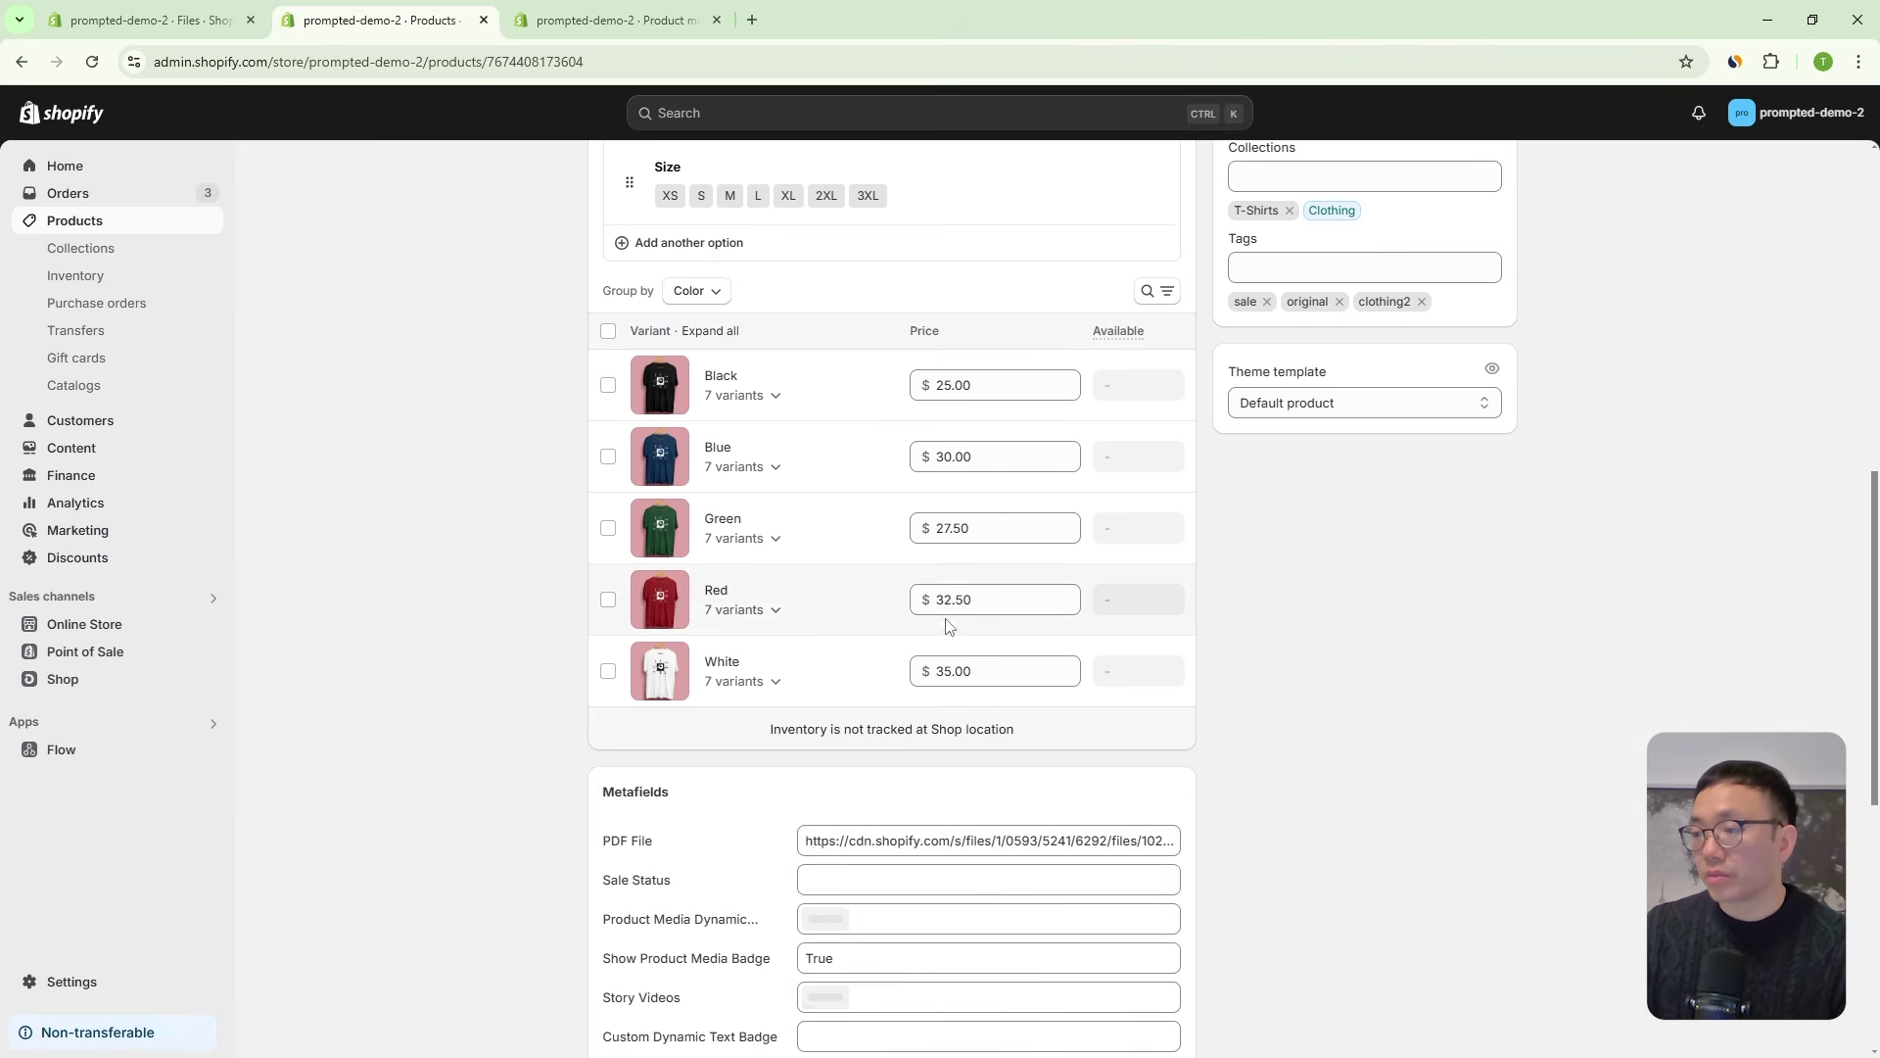
{"action": "scroll", "coordinate": [948, 607], "scroll_direction": "down", "scroll_amount": 2}
{"action": "left_click", "coordinate": [1035, 675]}
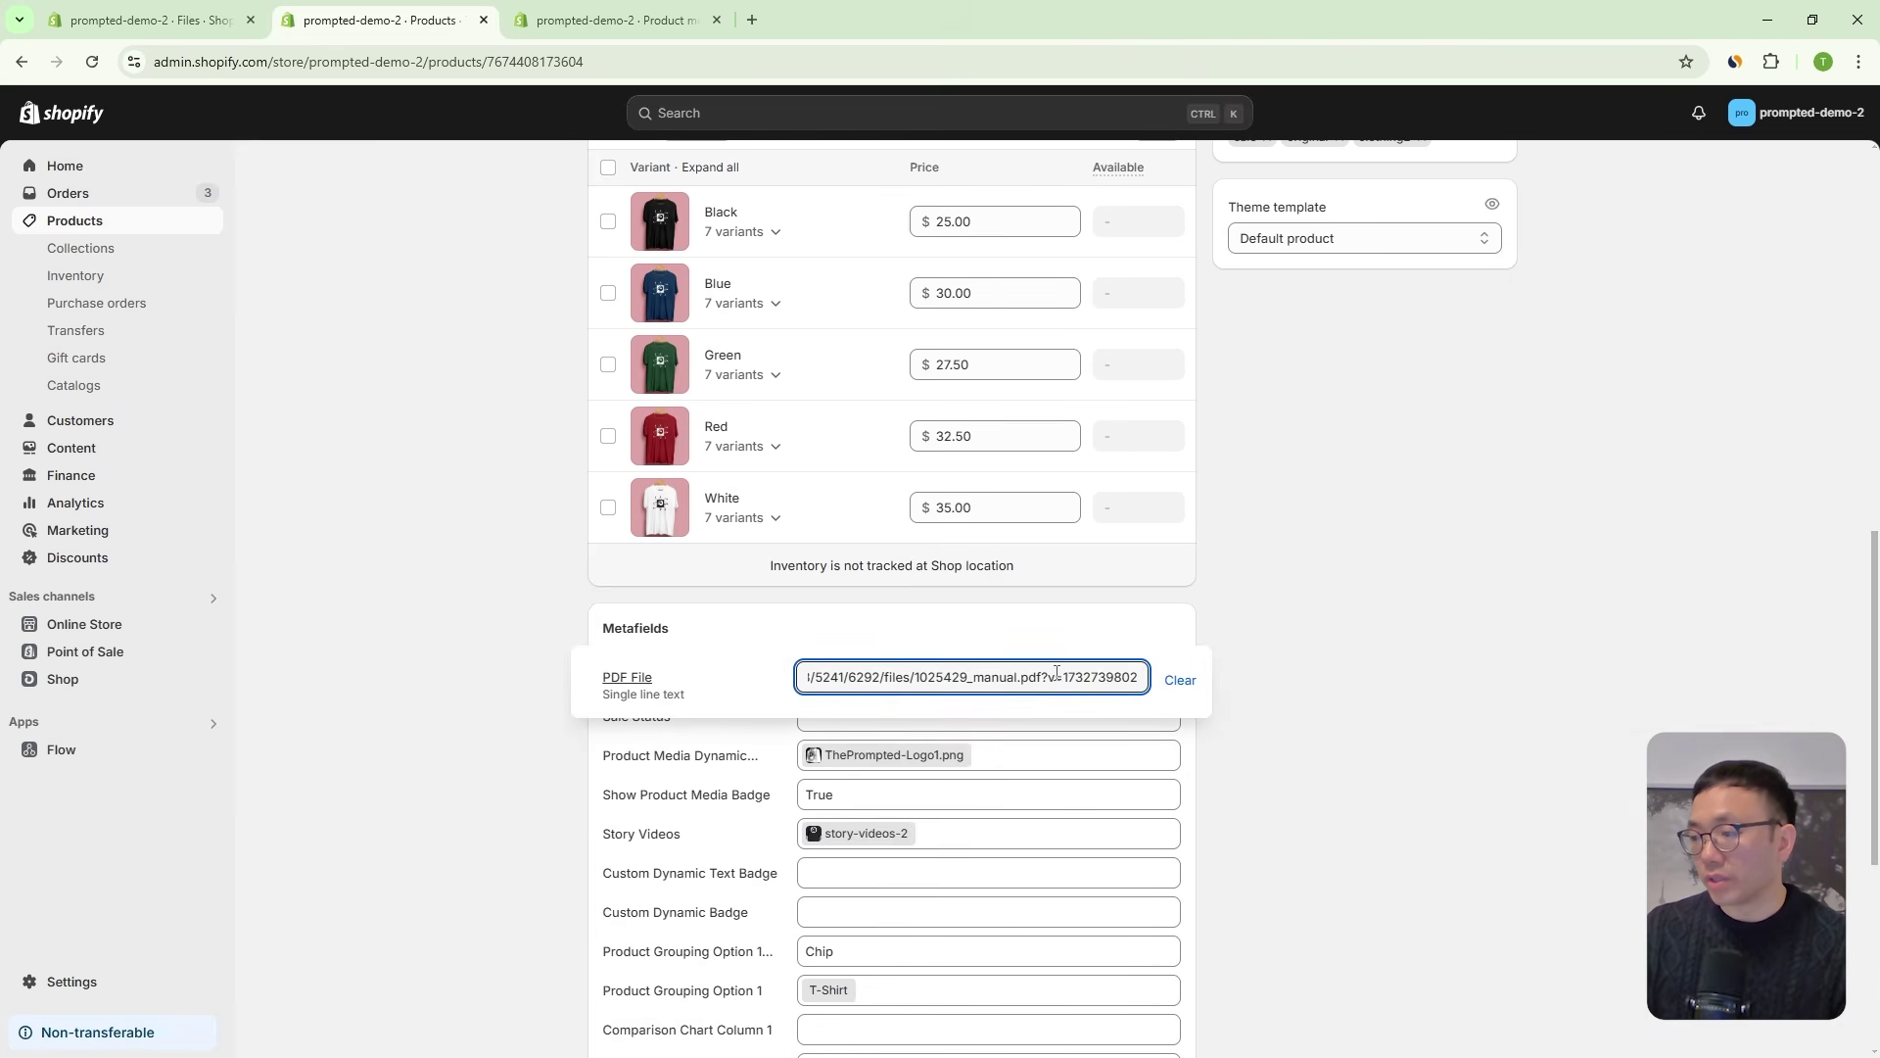
{"action": "double_click", "coordinate": [980, 681]}
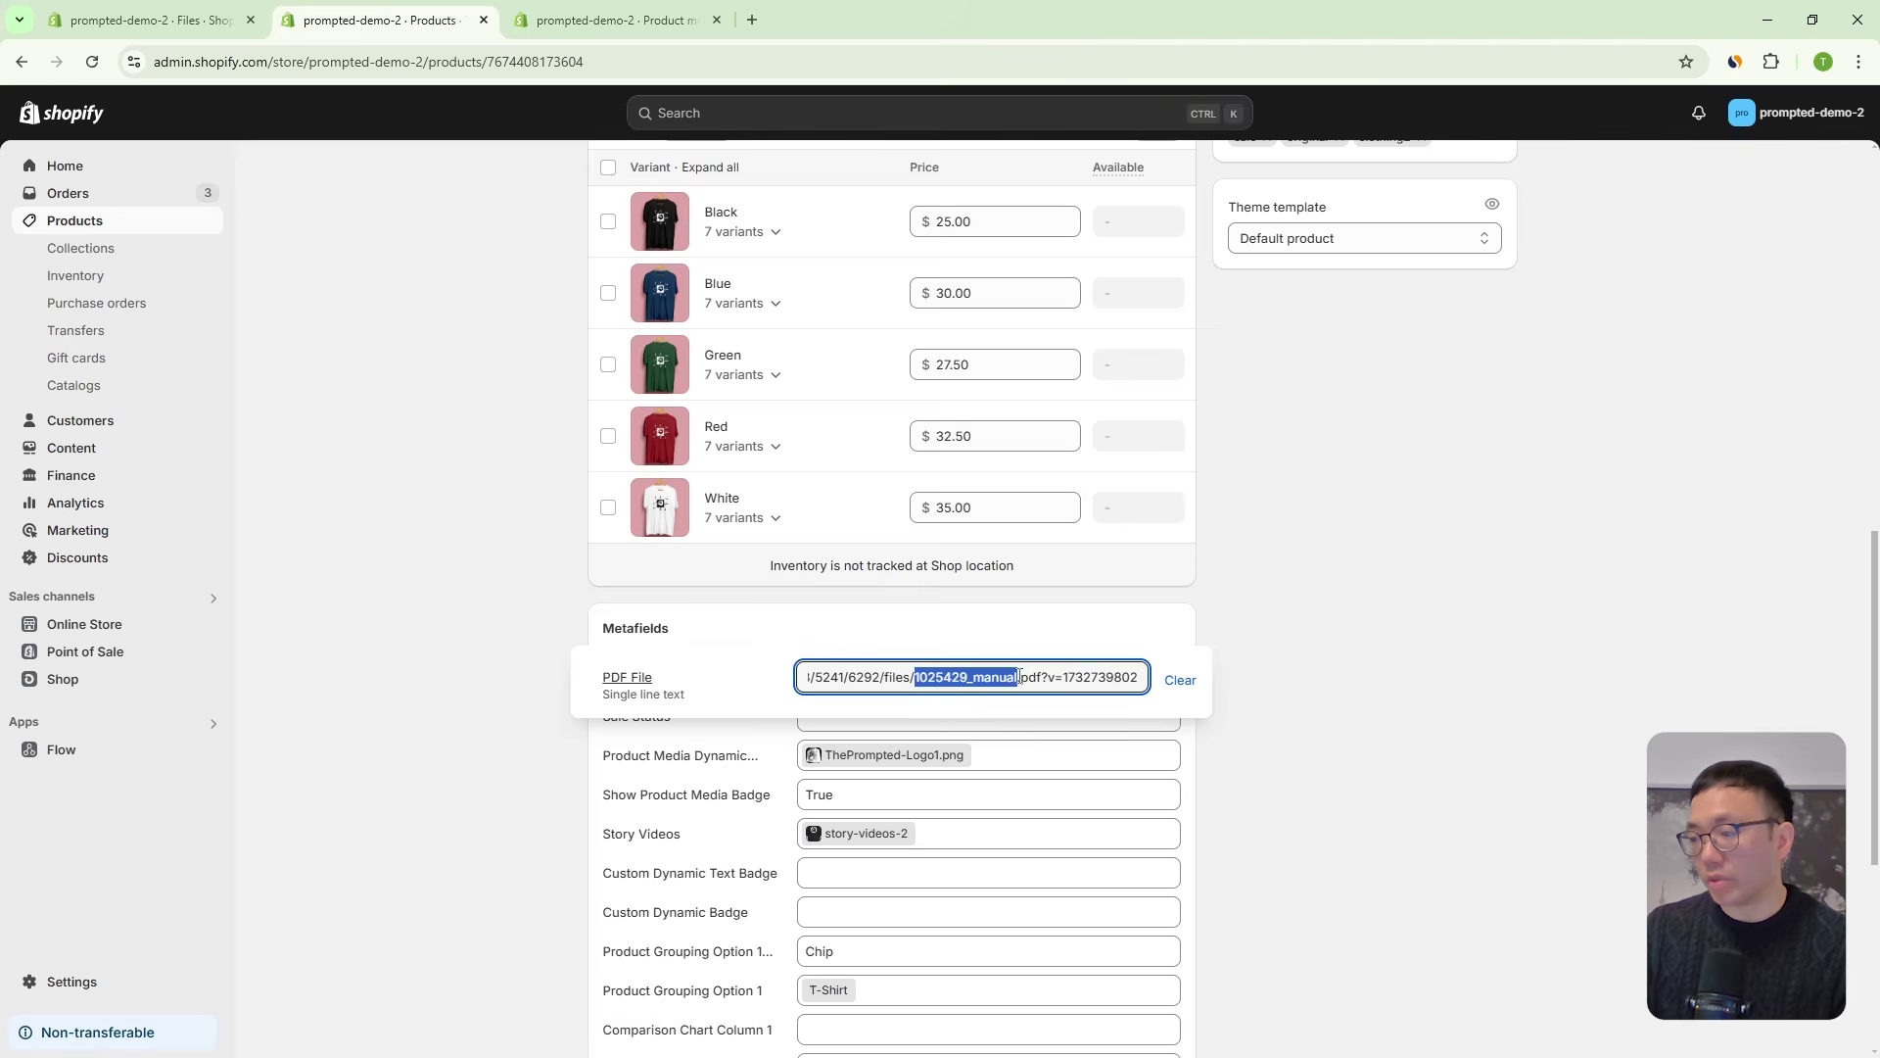
{"action": "left_click", "coordinate": [1481, 649]}
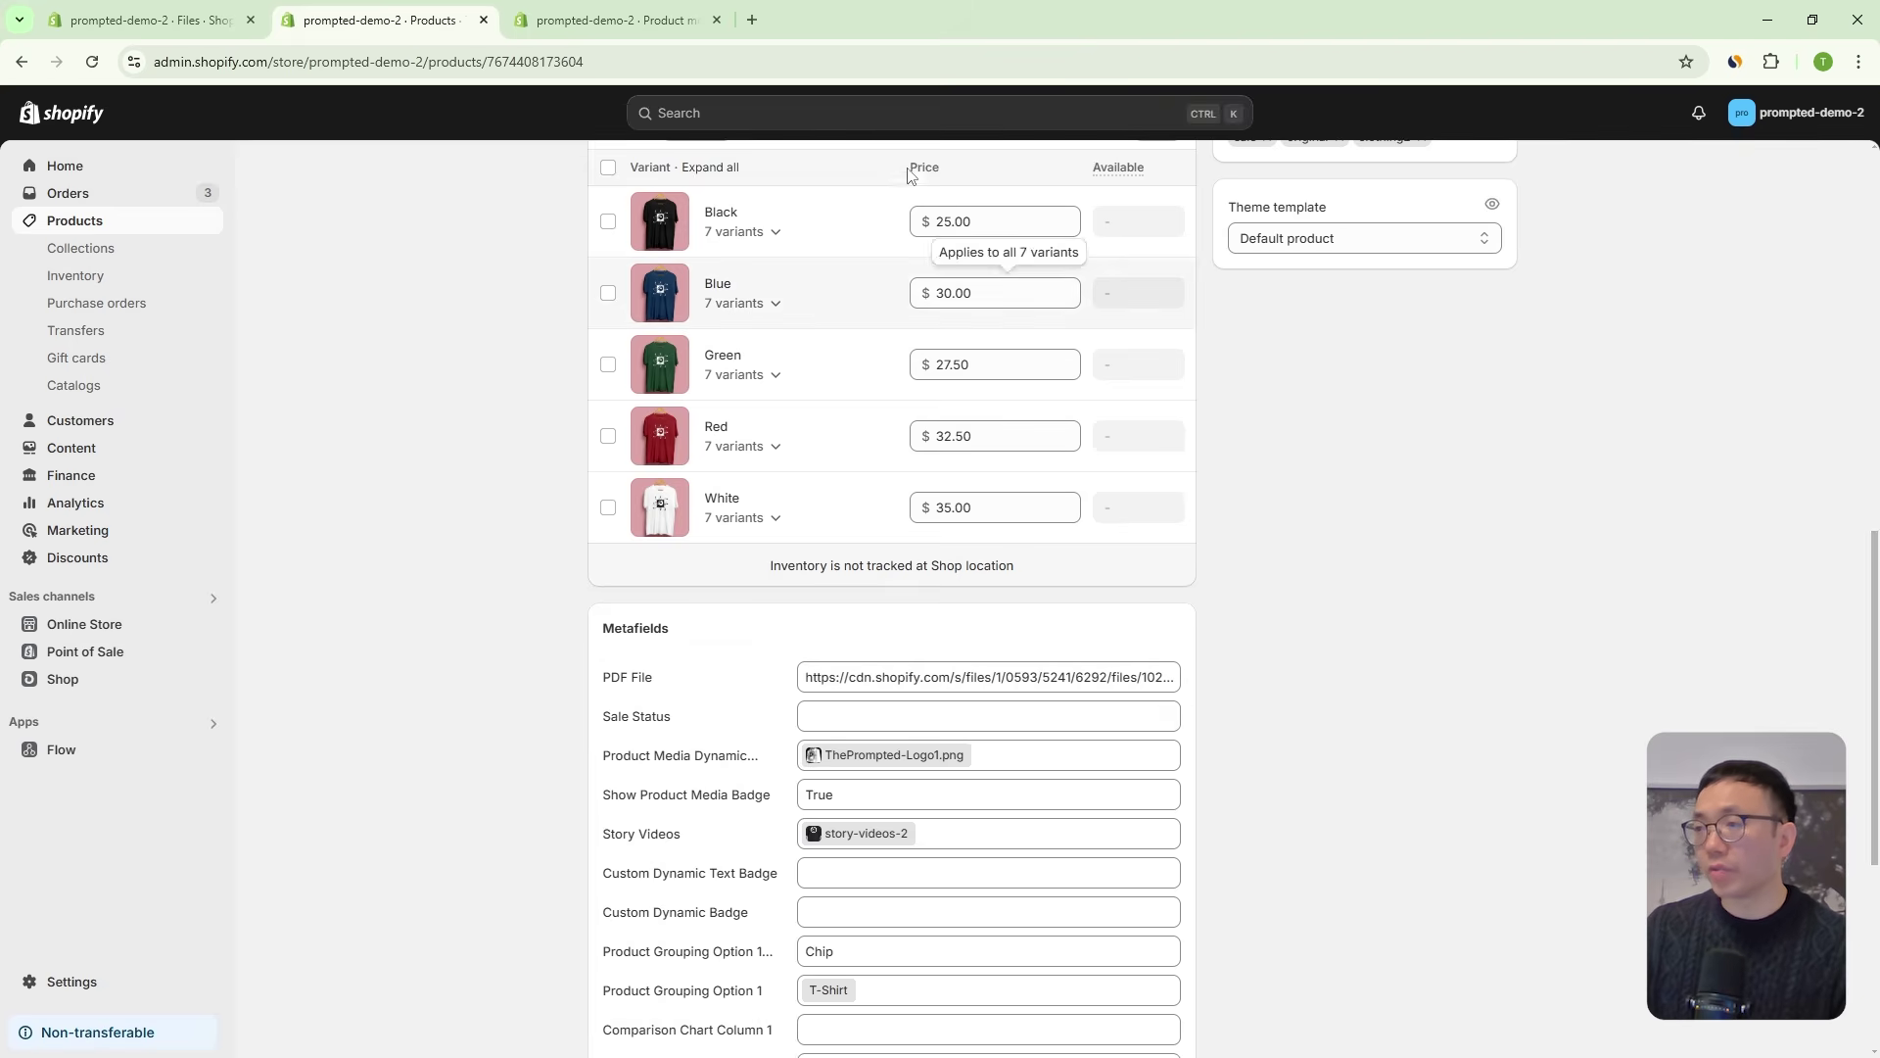
Search the store admin for "sock", open The Prompted Original Socks product and inspect its PDF File metafield.
{"action": "left_click", "coordinate": [930, 115]}
{"action": "type", "text": "sock"}
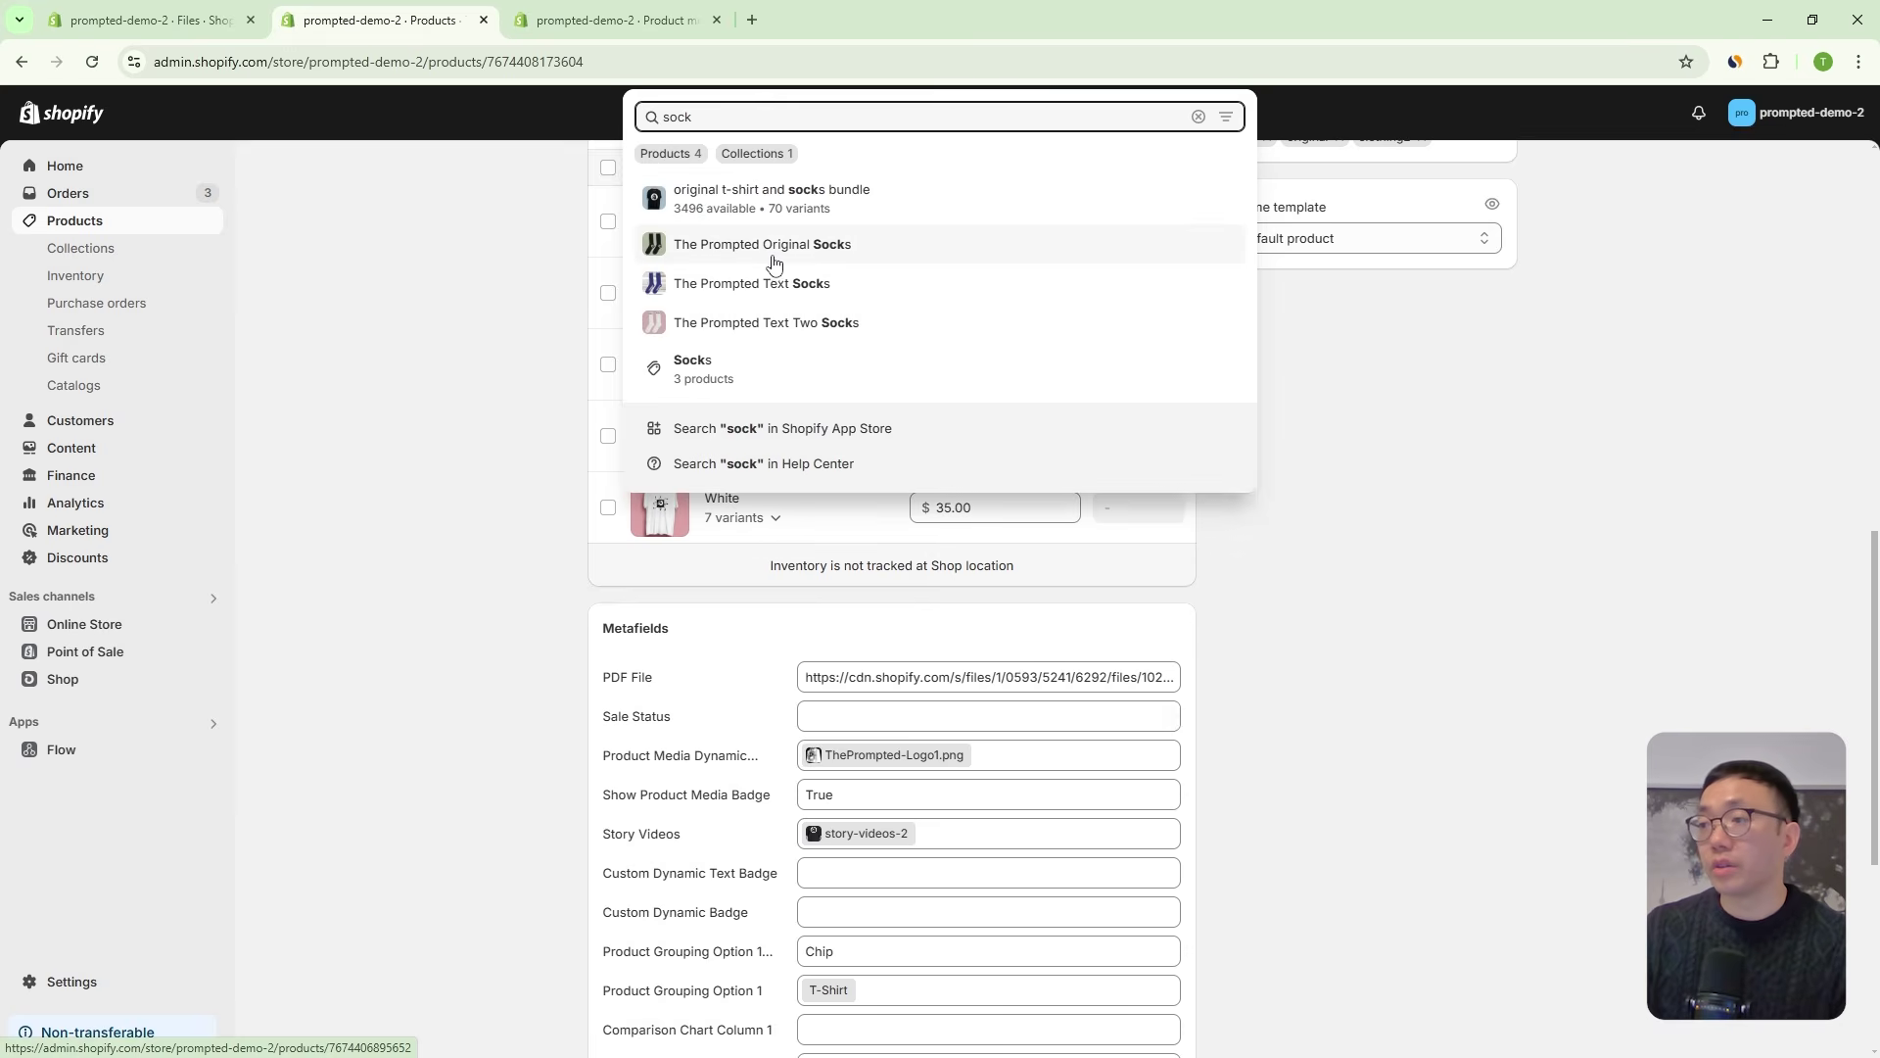
{"action": "left_click", "coordinate": [795, 247]}
{"action": "scroll", "coordinate": [884, 457], "scroll_direction": "down", "scroll_amount": 8}
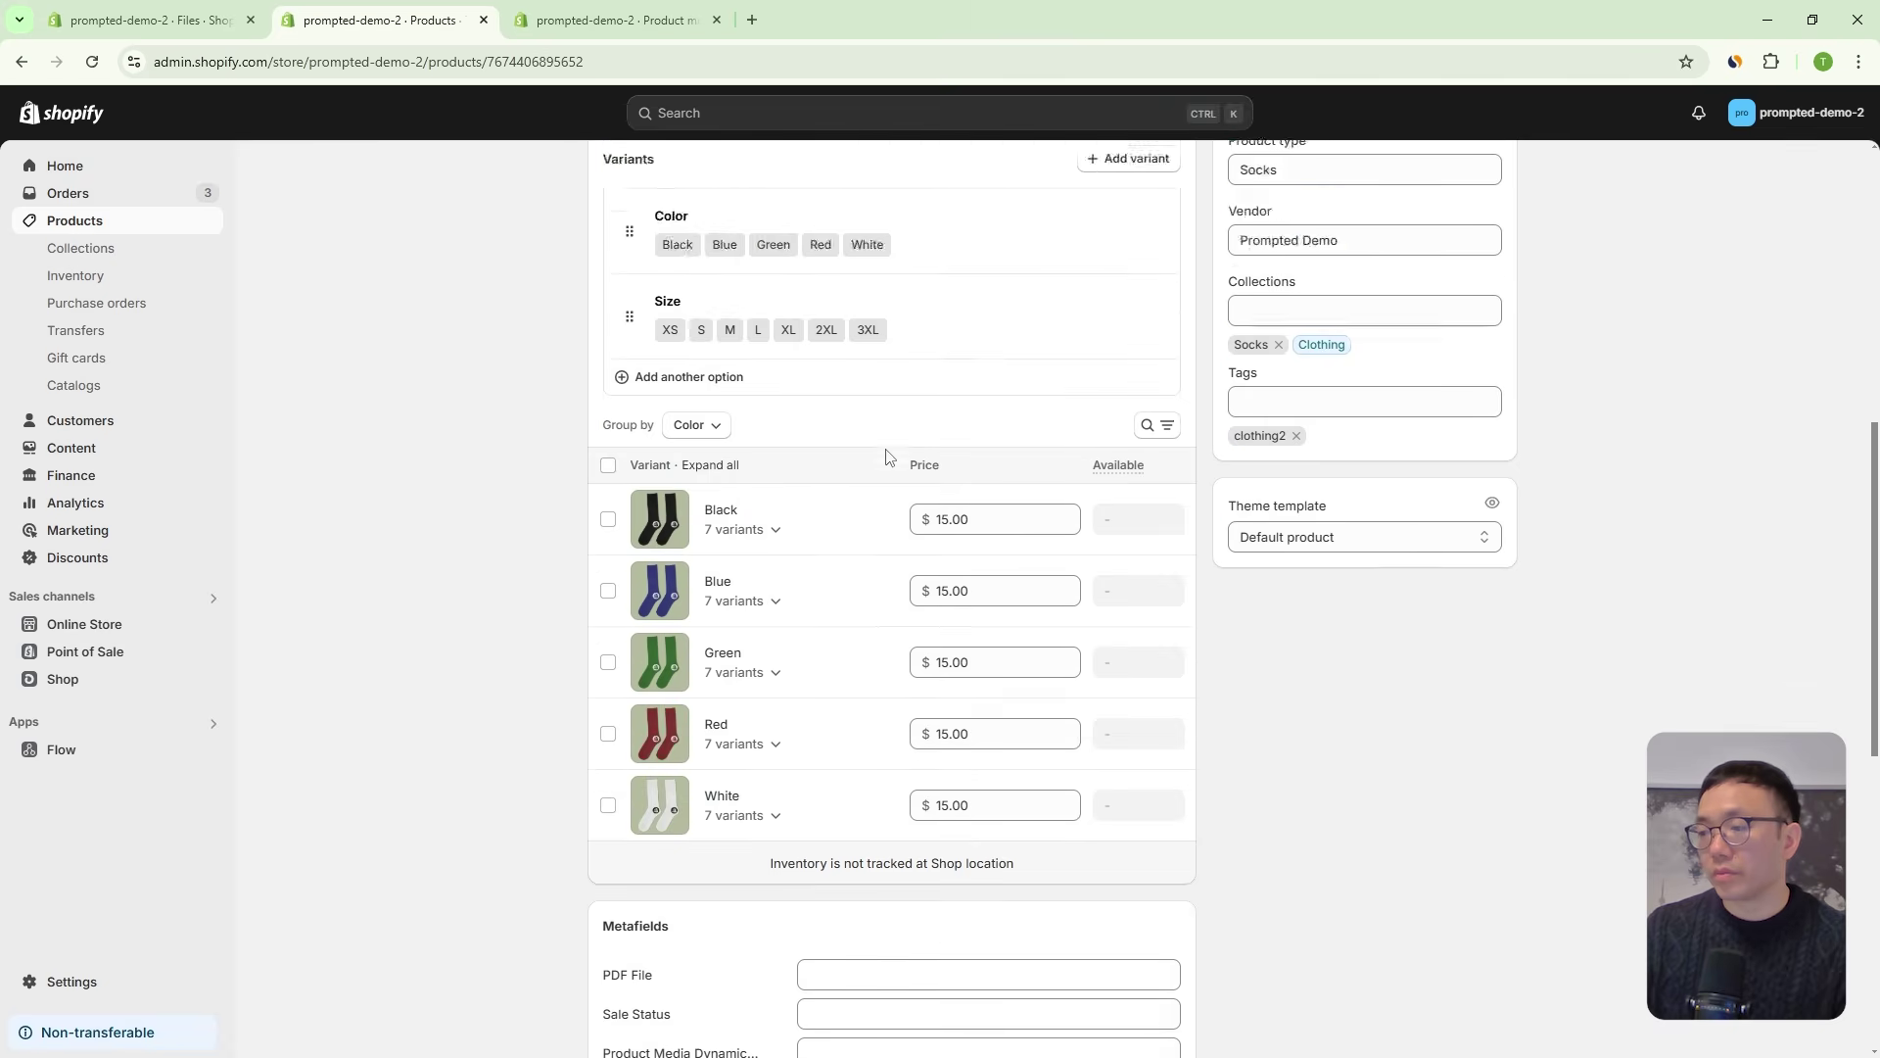
{"action": "left_click", "coordinate": [861, 642]}
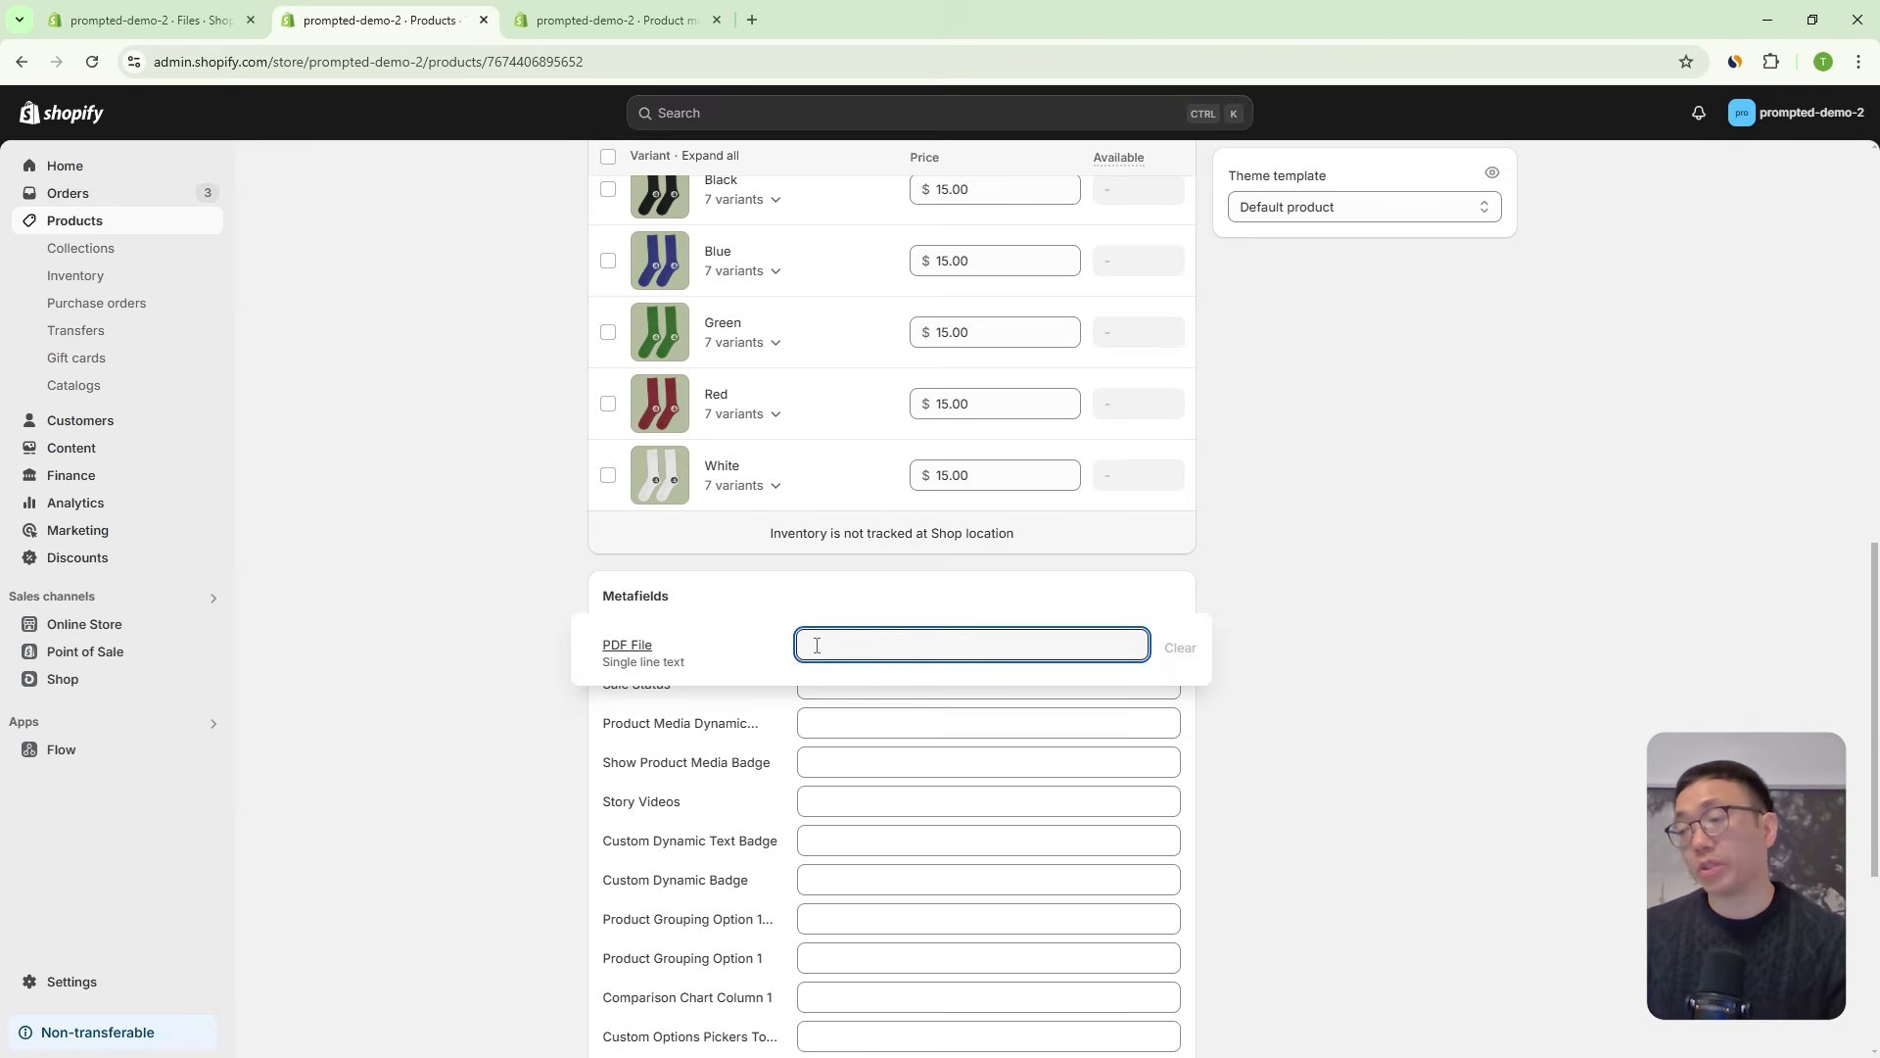
{"action": "left_click", "coordinate": [1539, 550]}
{"action": "left_click_drag", "start_coordinate": [1875, 570], "coordinate": [1875, 331]}
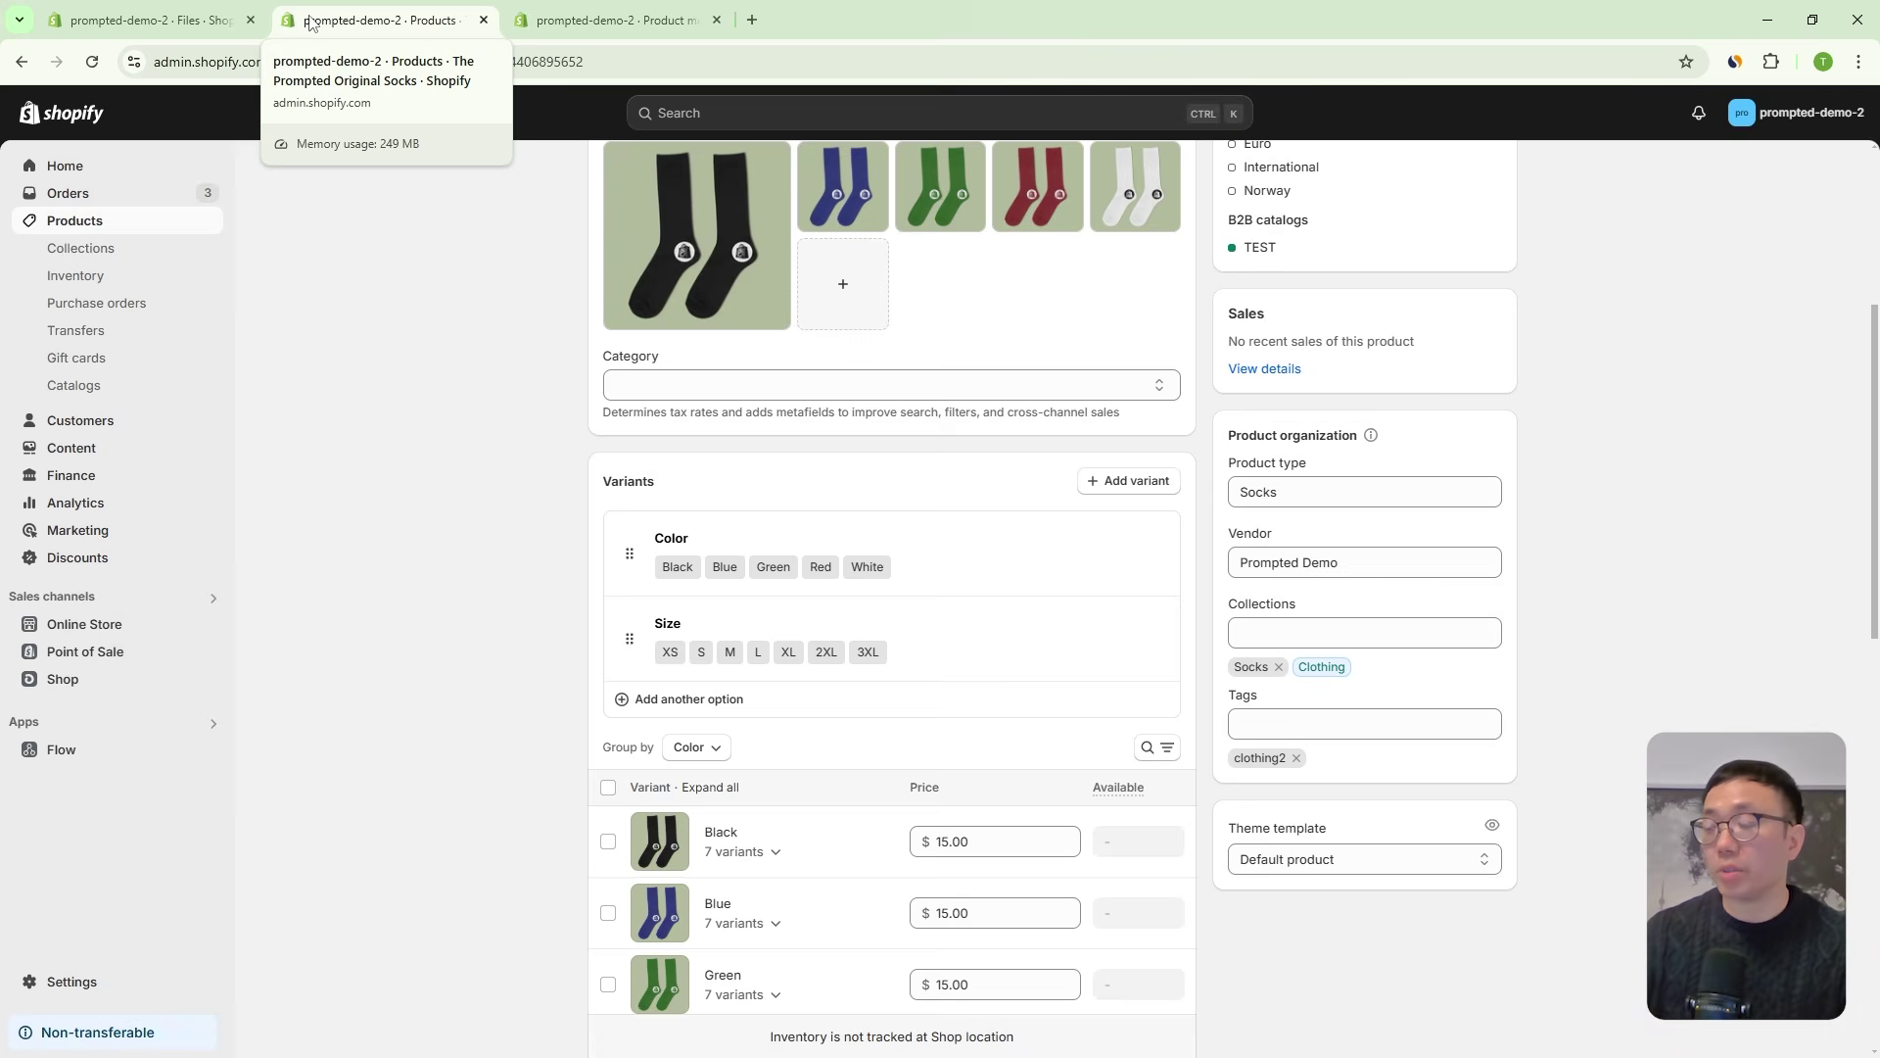
{"action": "left_click", "coordinate": [200, 24]}
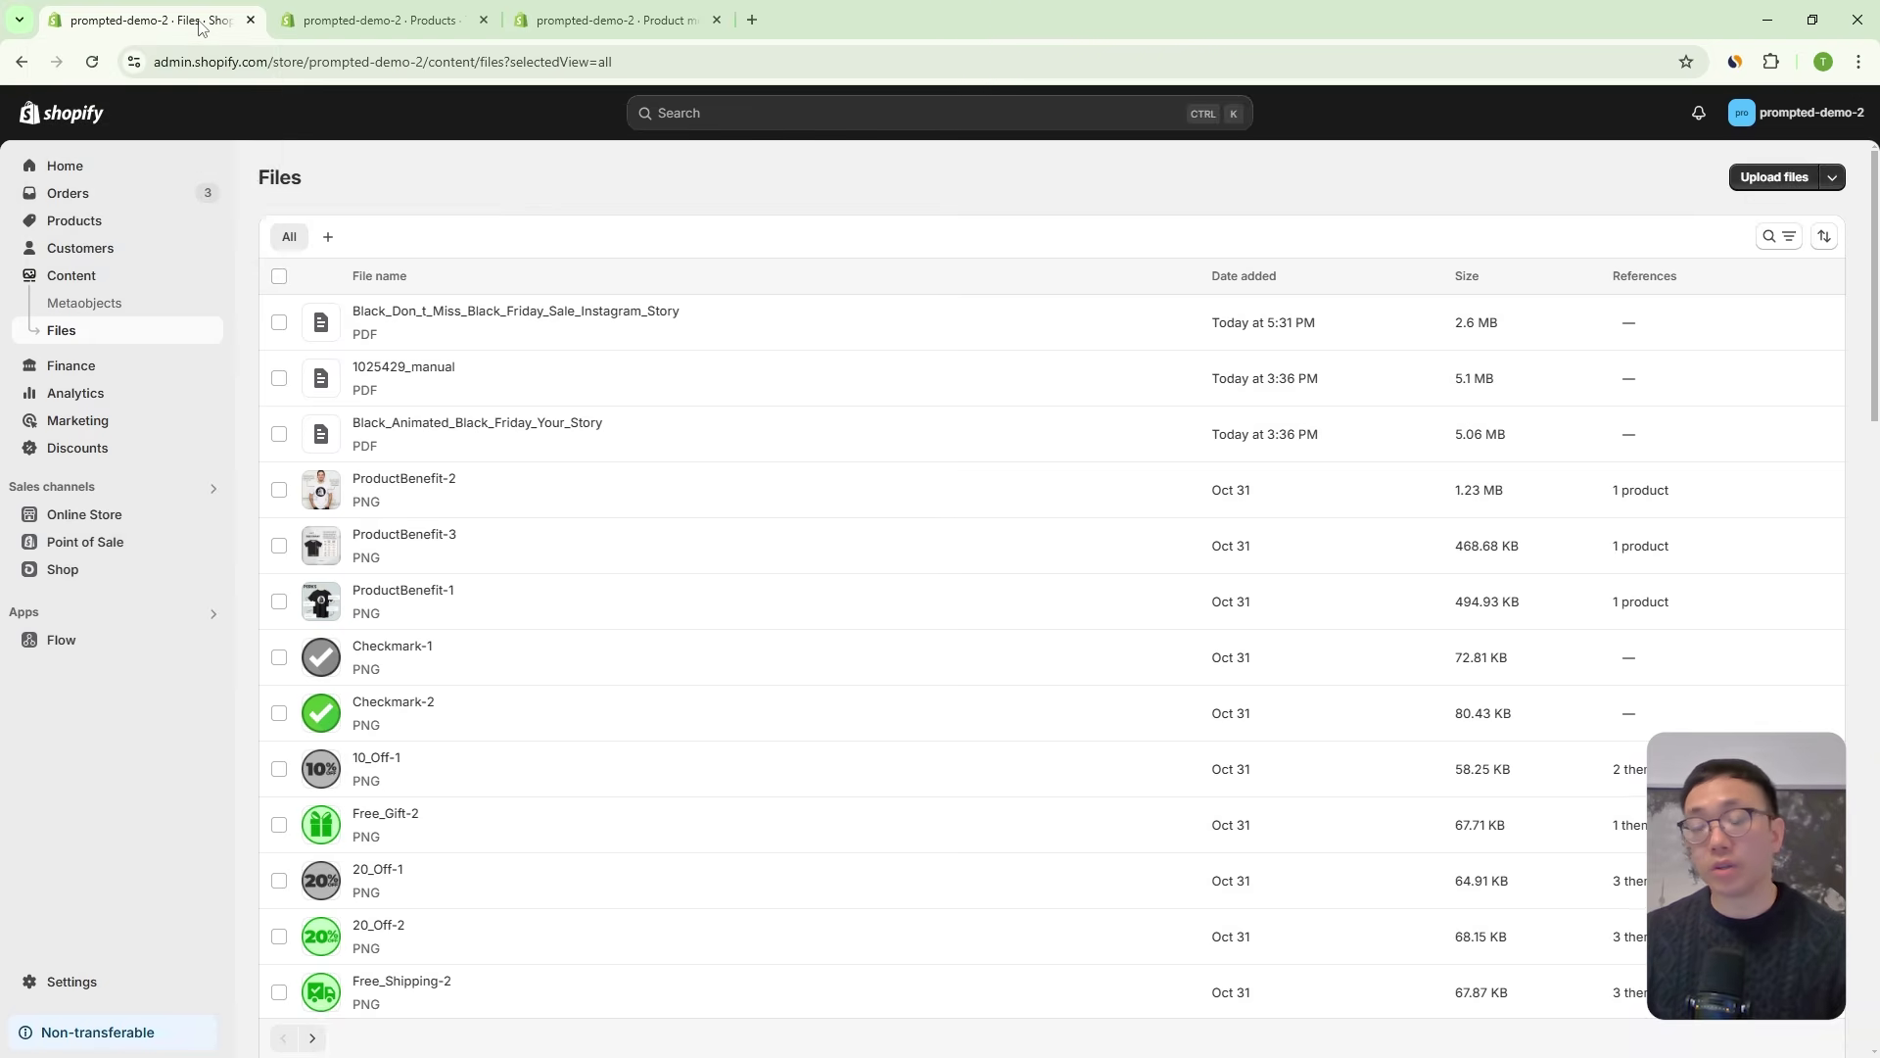
{"action": "left_click", "coordinate": [377, 21]}
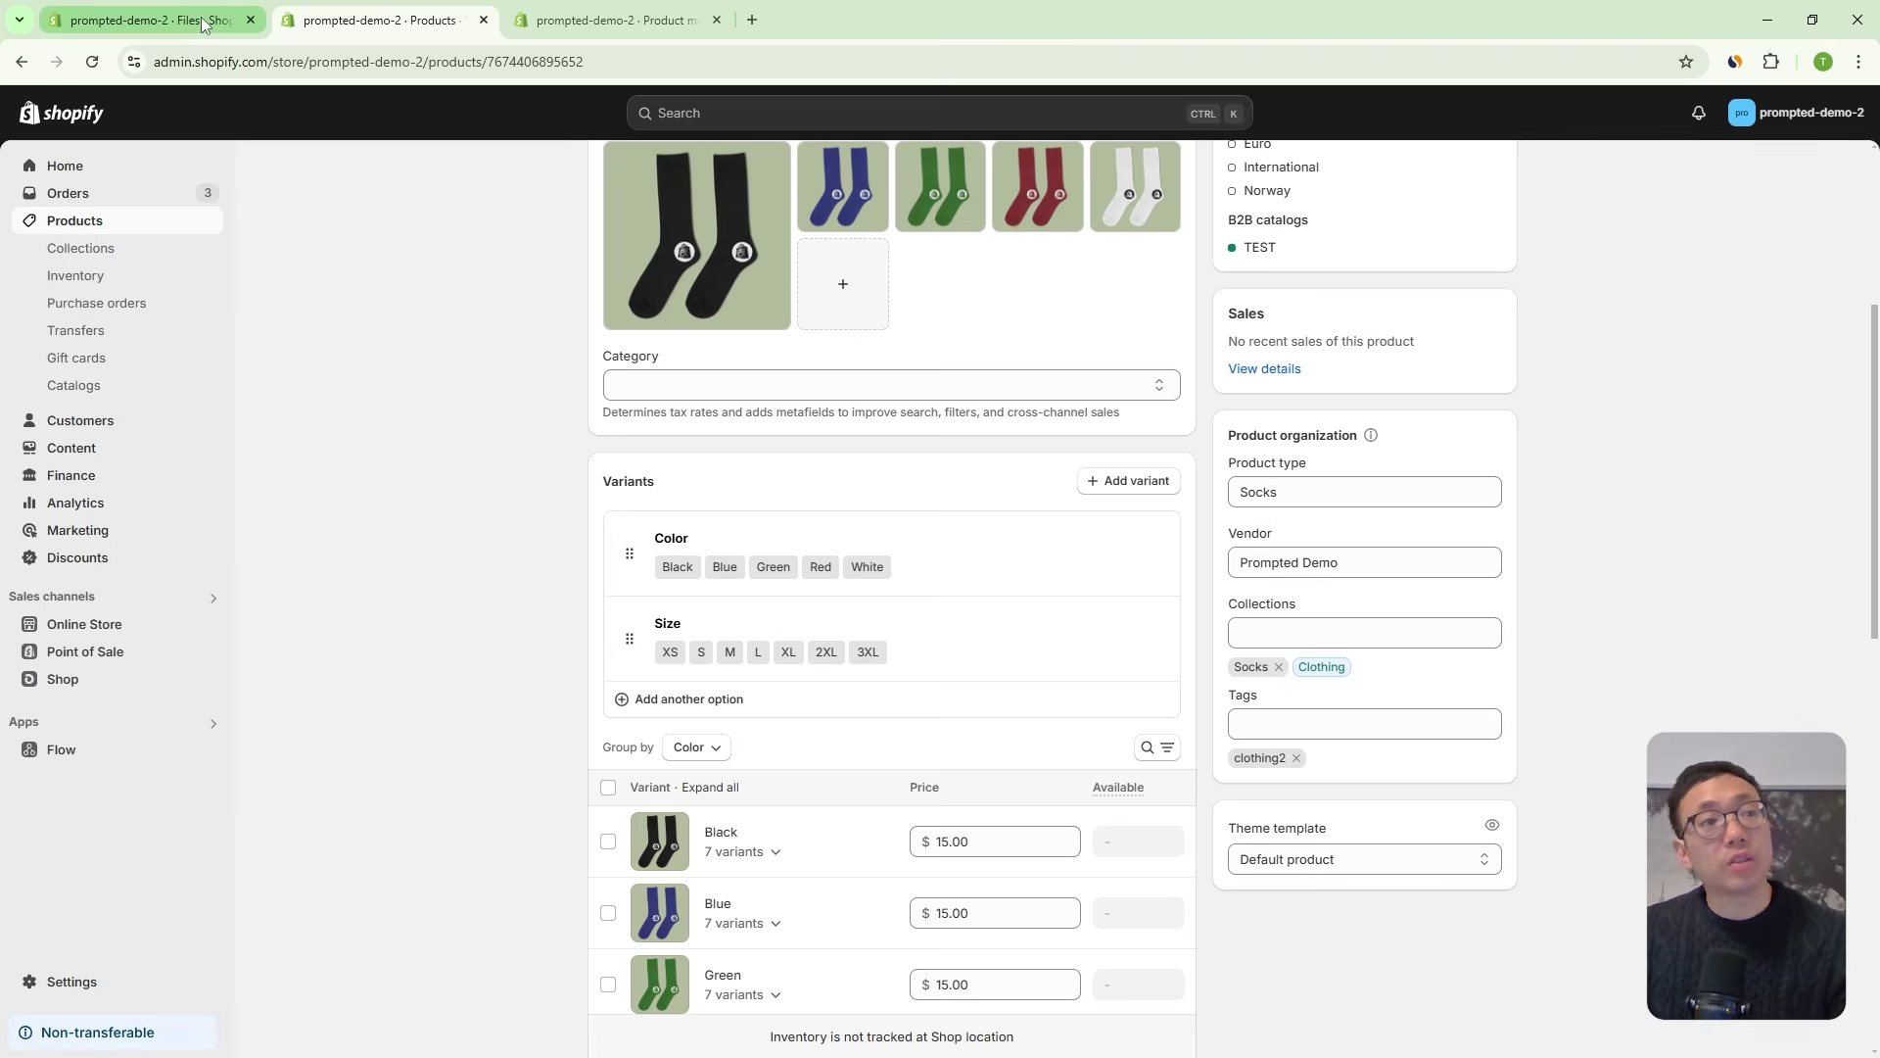
Leave the product metafield definitions and open the code editor for the current Dawn theme.
{"action": "left_click", "coordinate": [614, 20]}
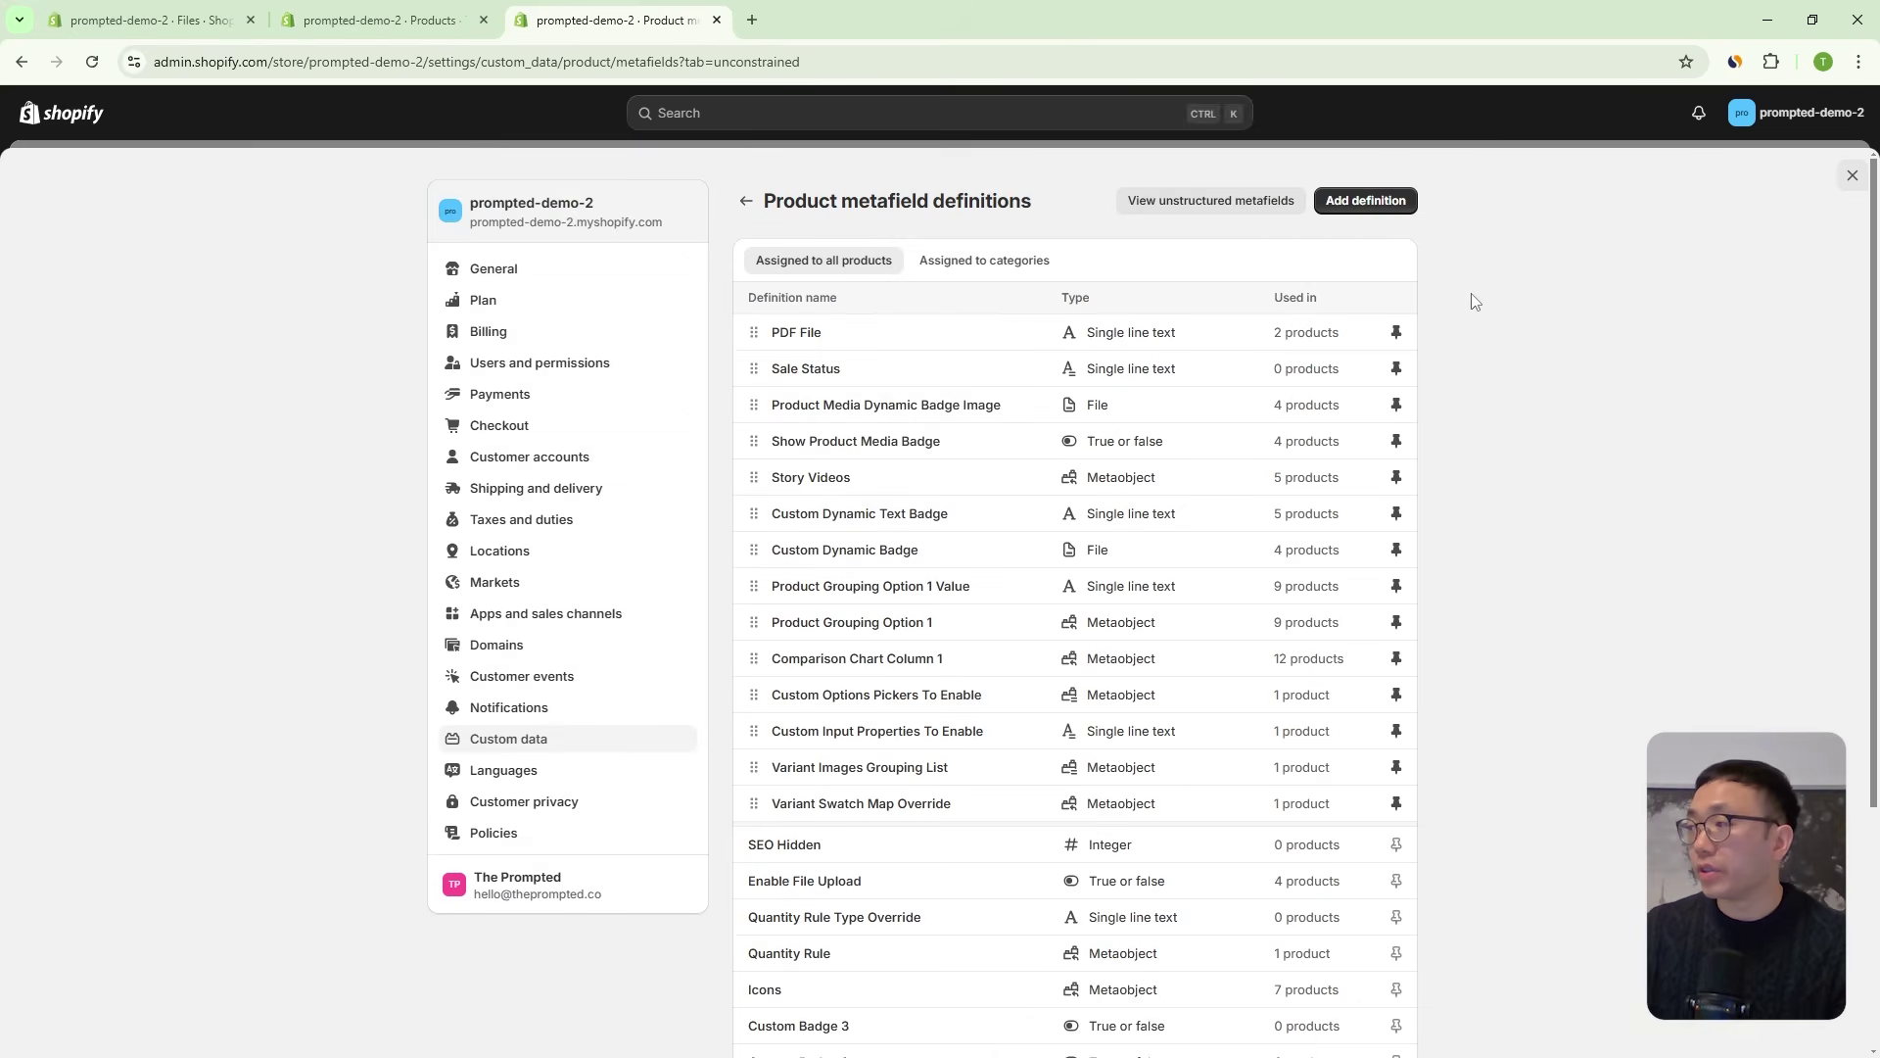
{"action": "left_click", "coordinate": [1852, 175]}
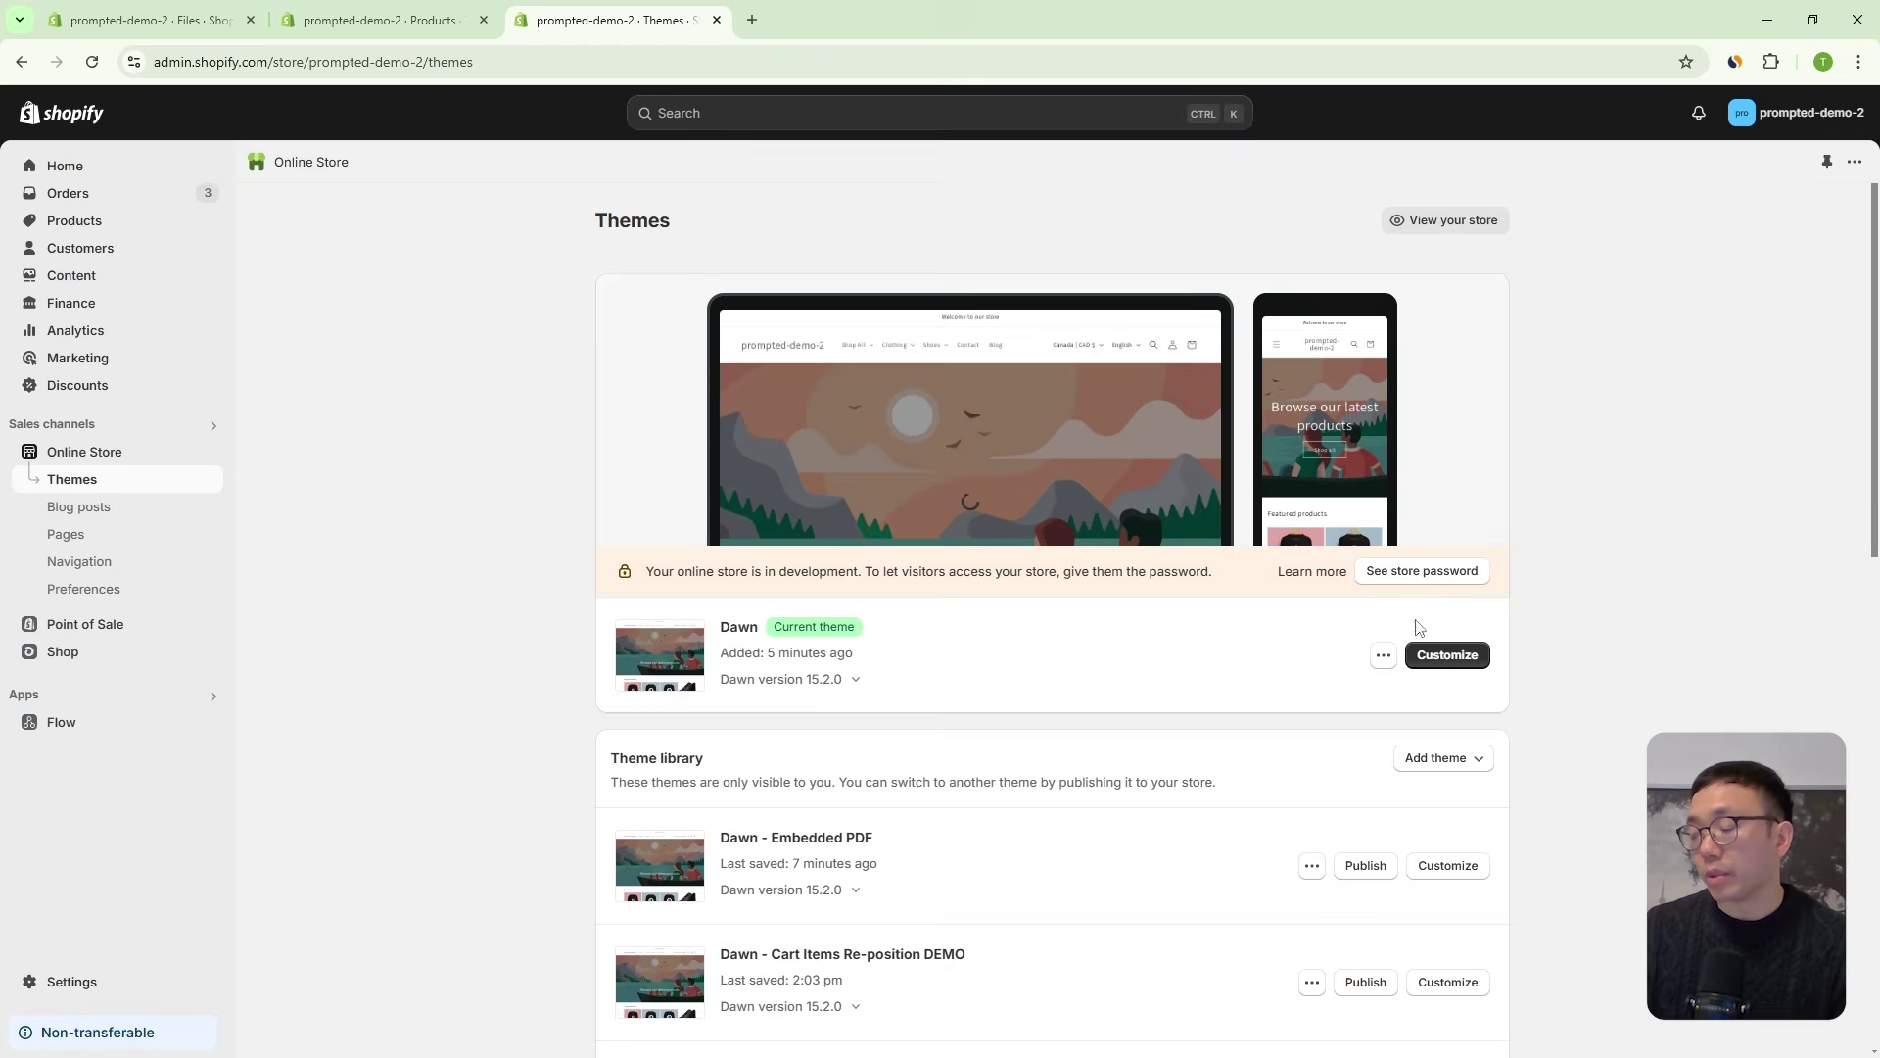
{"action": "left_click", "coordinate": [1384, 655]}
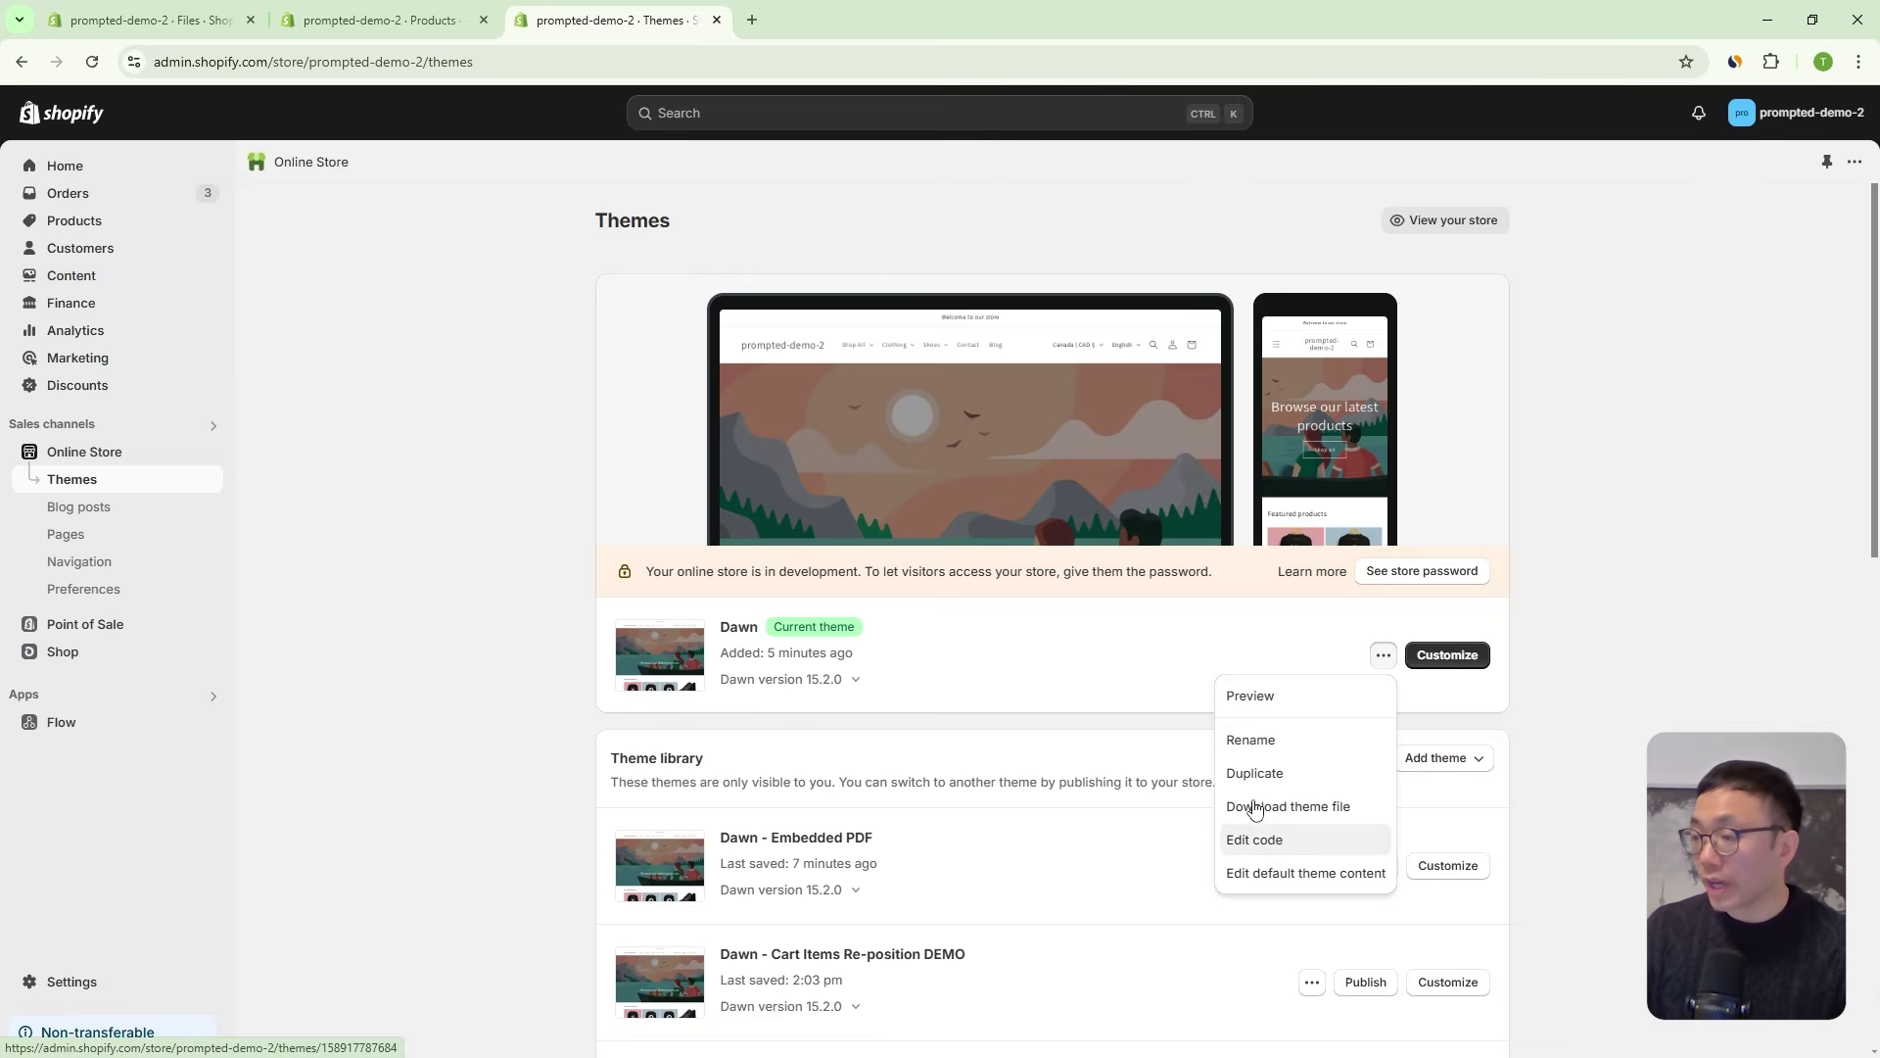
{"action": "left_click", "coordinate": [1254, 839]}
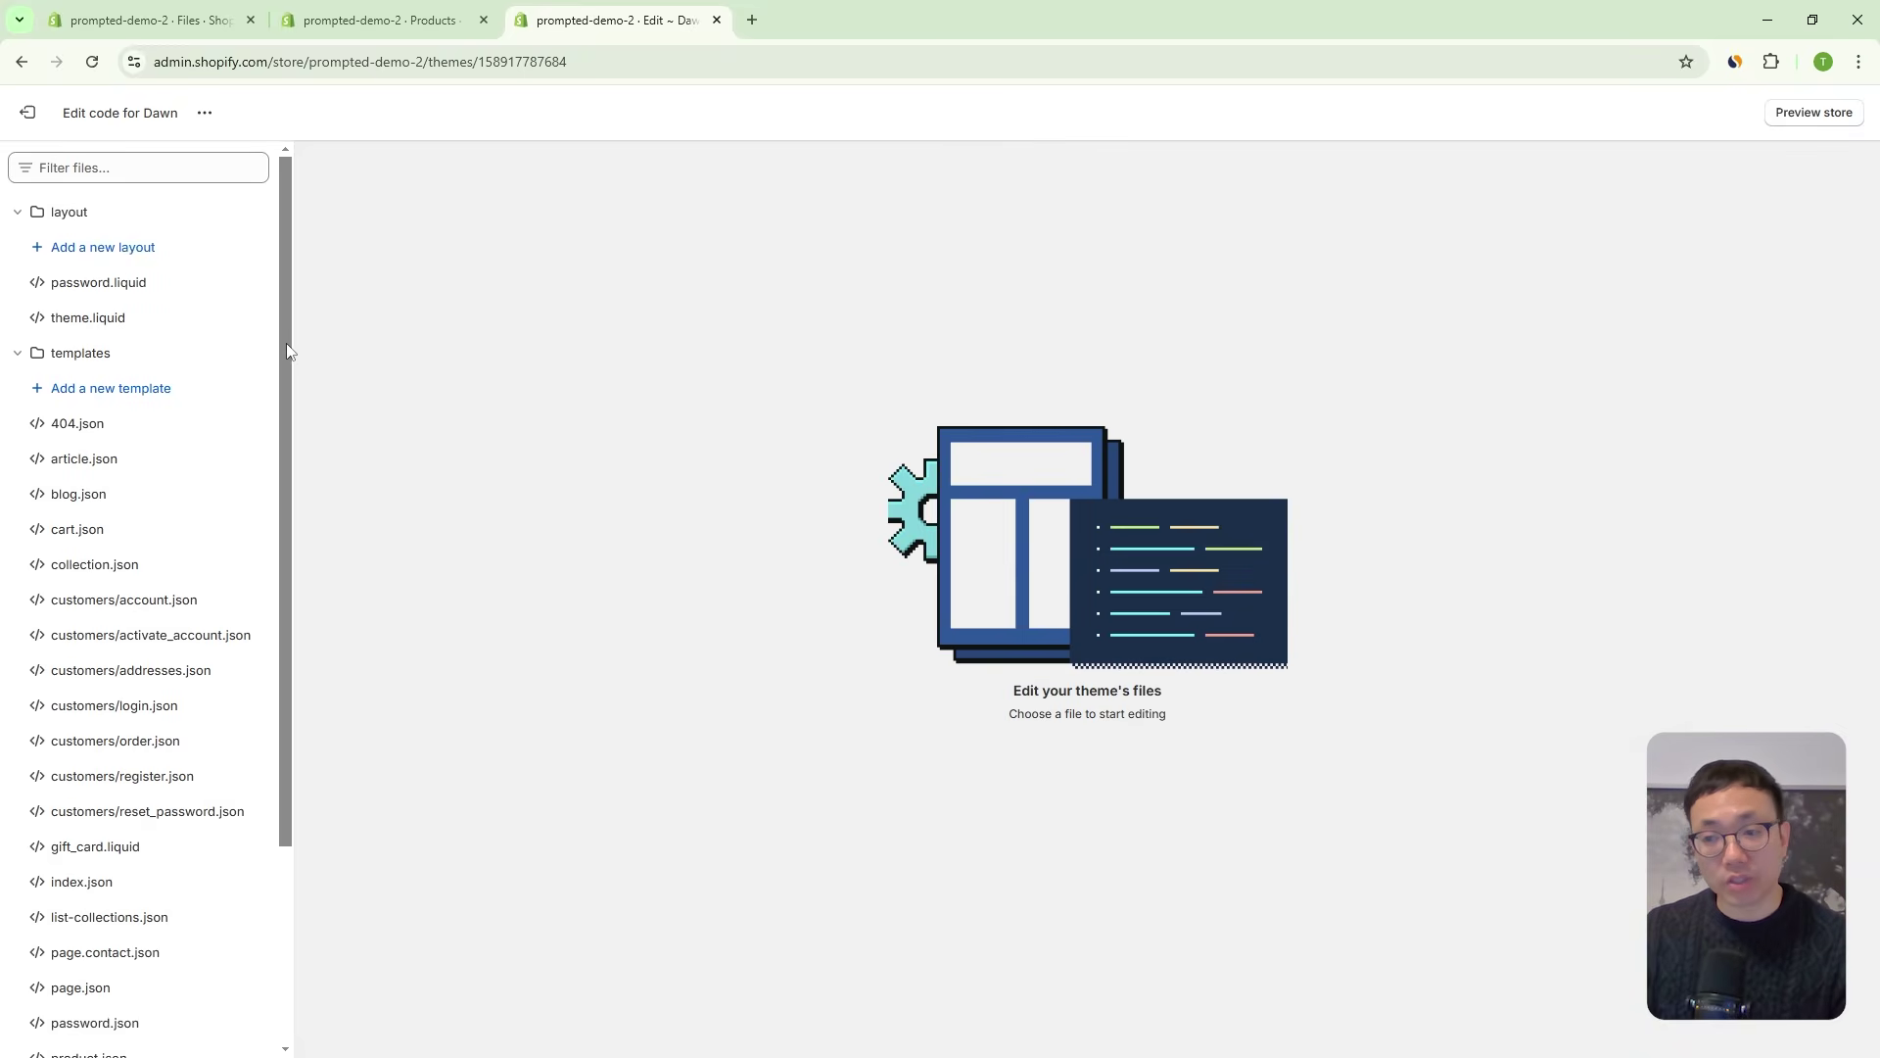
Add a new liquid section file named pdf-file-viewer-custom to the theme's sections folder.
{"action": "left_click", "coordinate": [77, 357]}
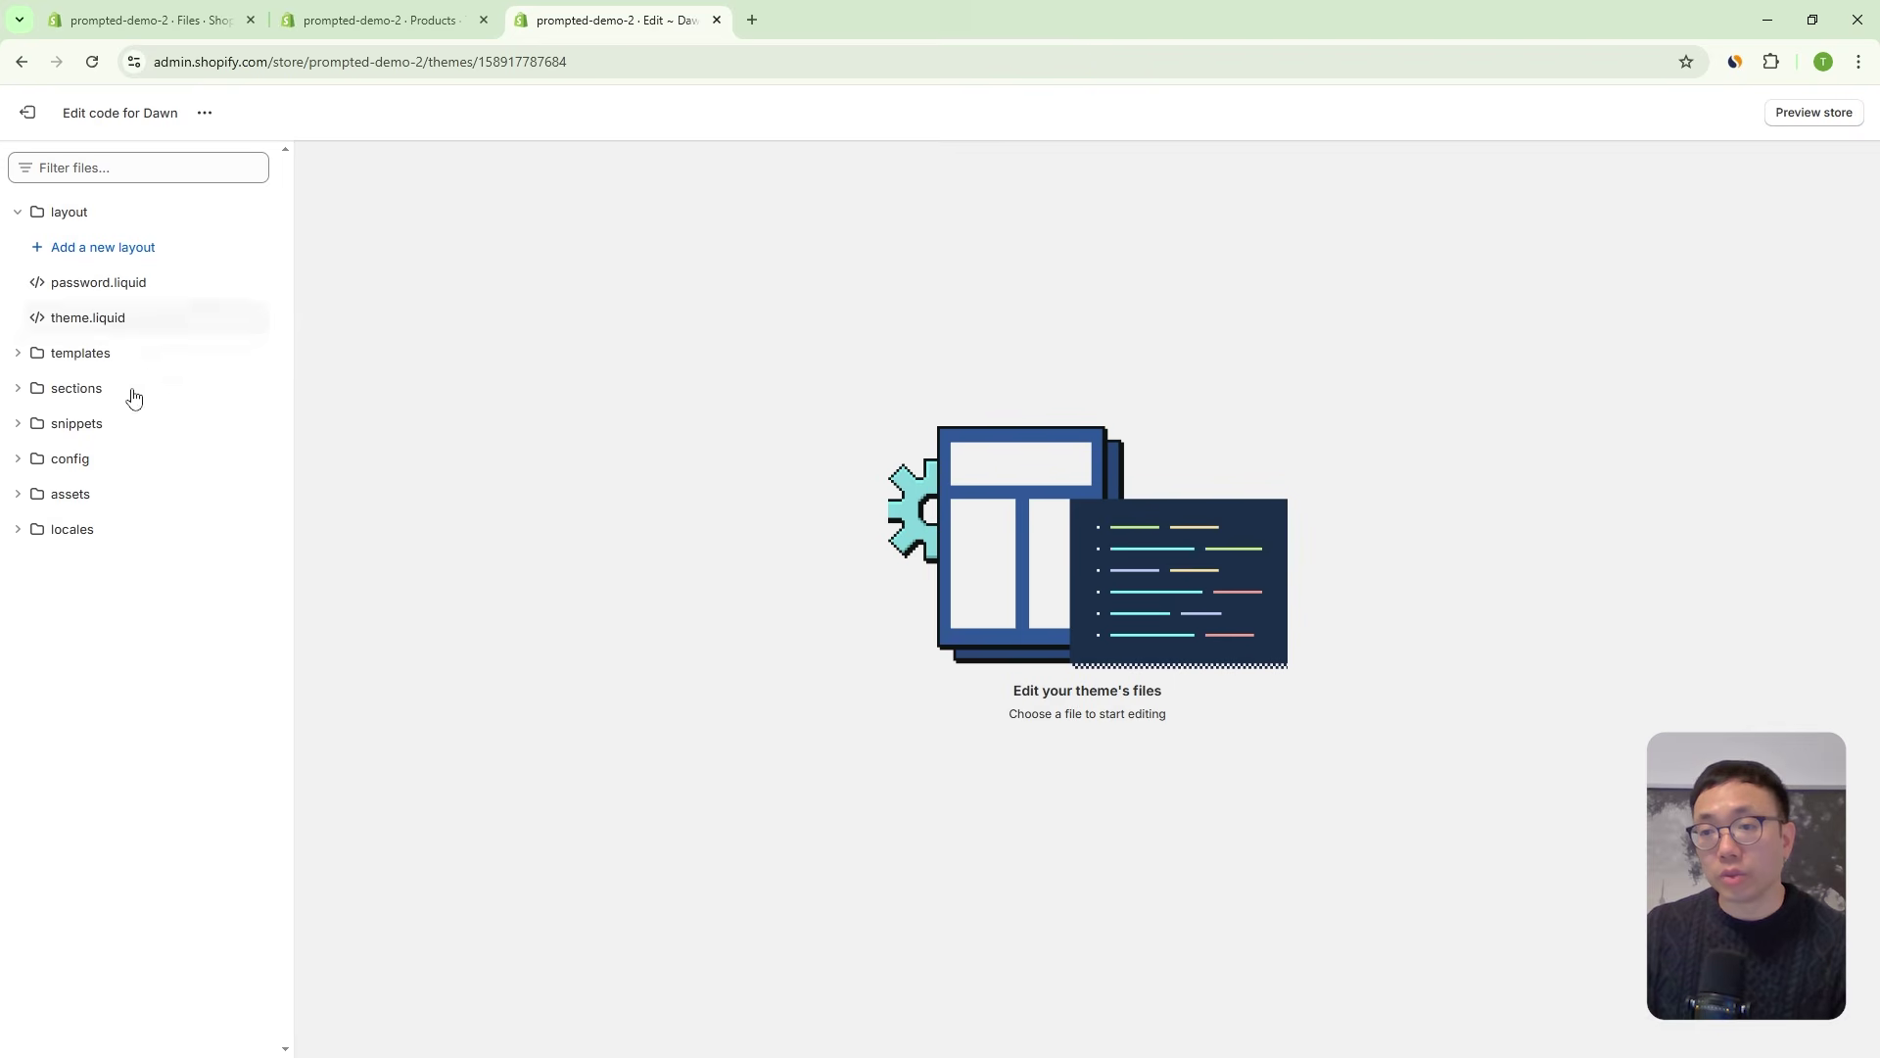
{"action": "left_click", "coordinate": [75, 387]}
{"action": "left_click", "coordinate": [61, 423]}
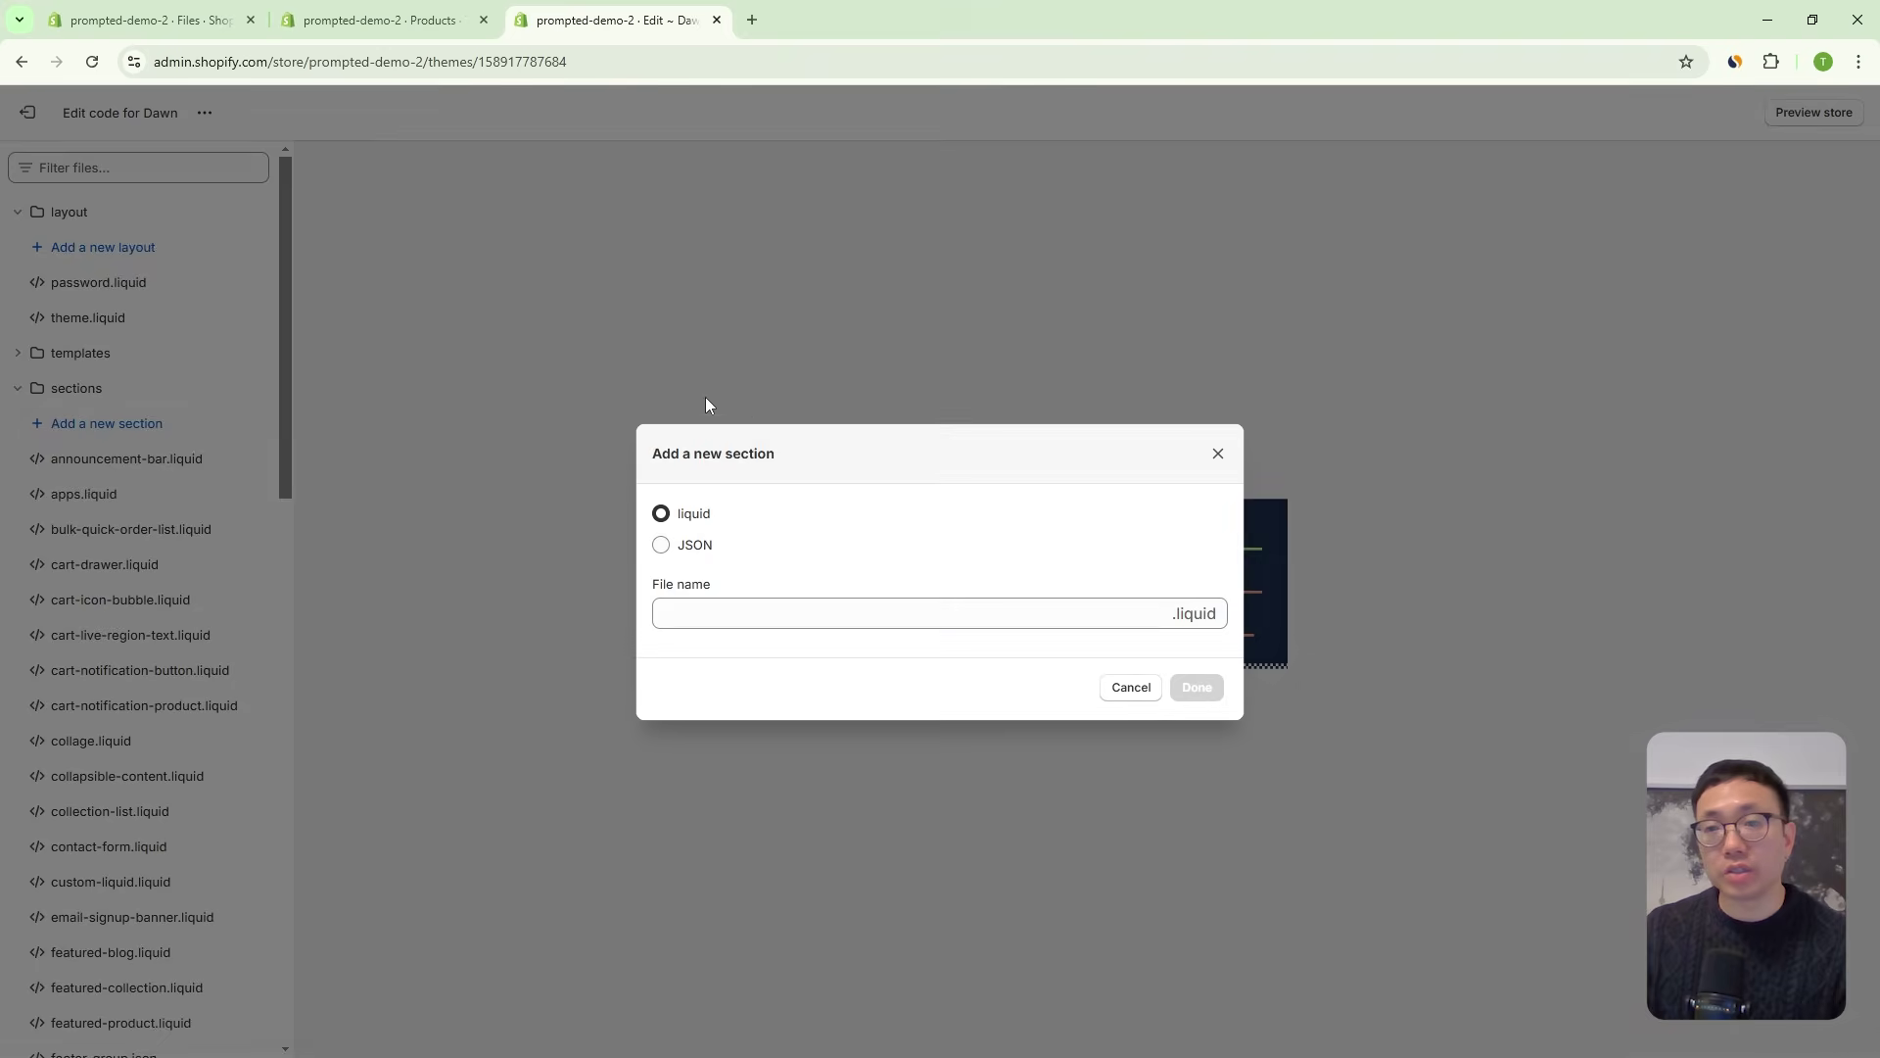
{"action": "left_click", "coordinate": [689, 615]}
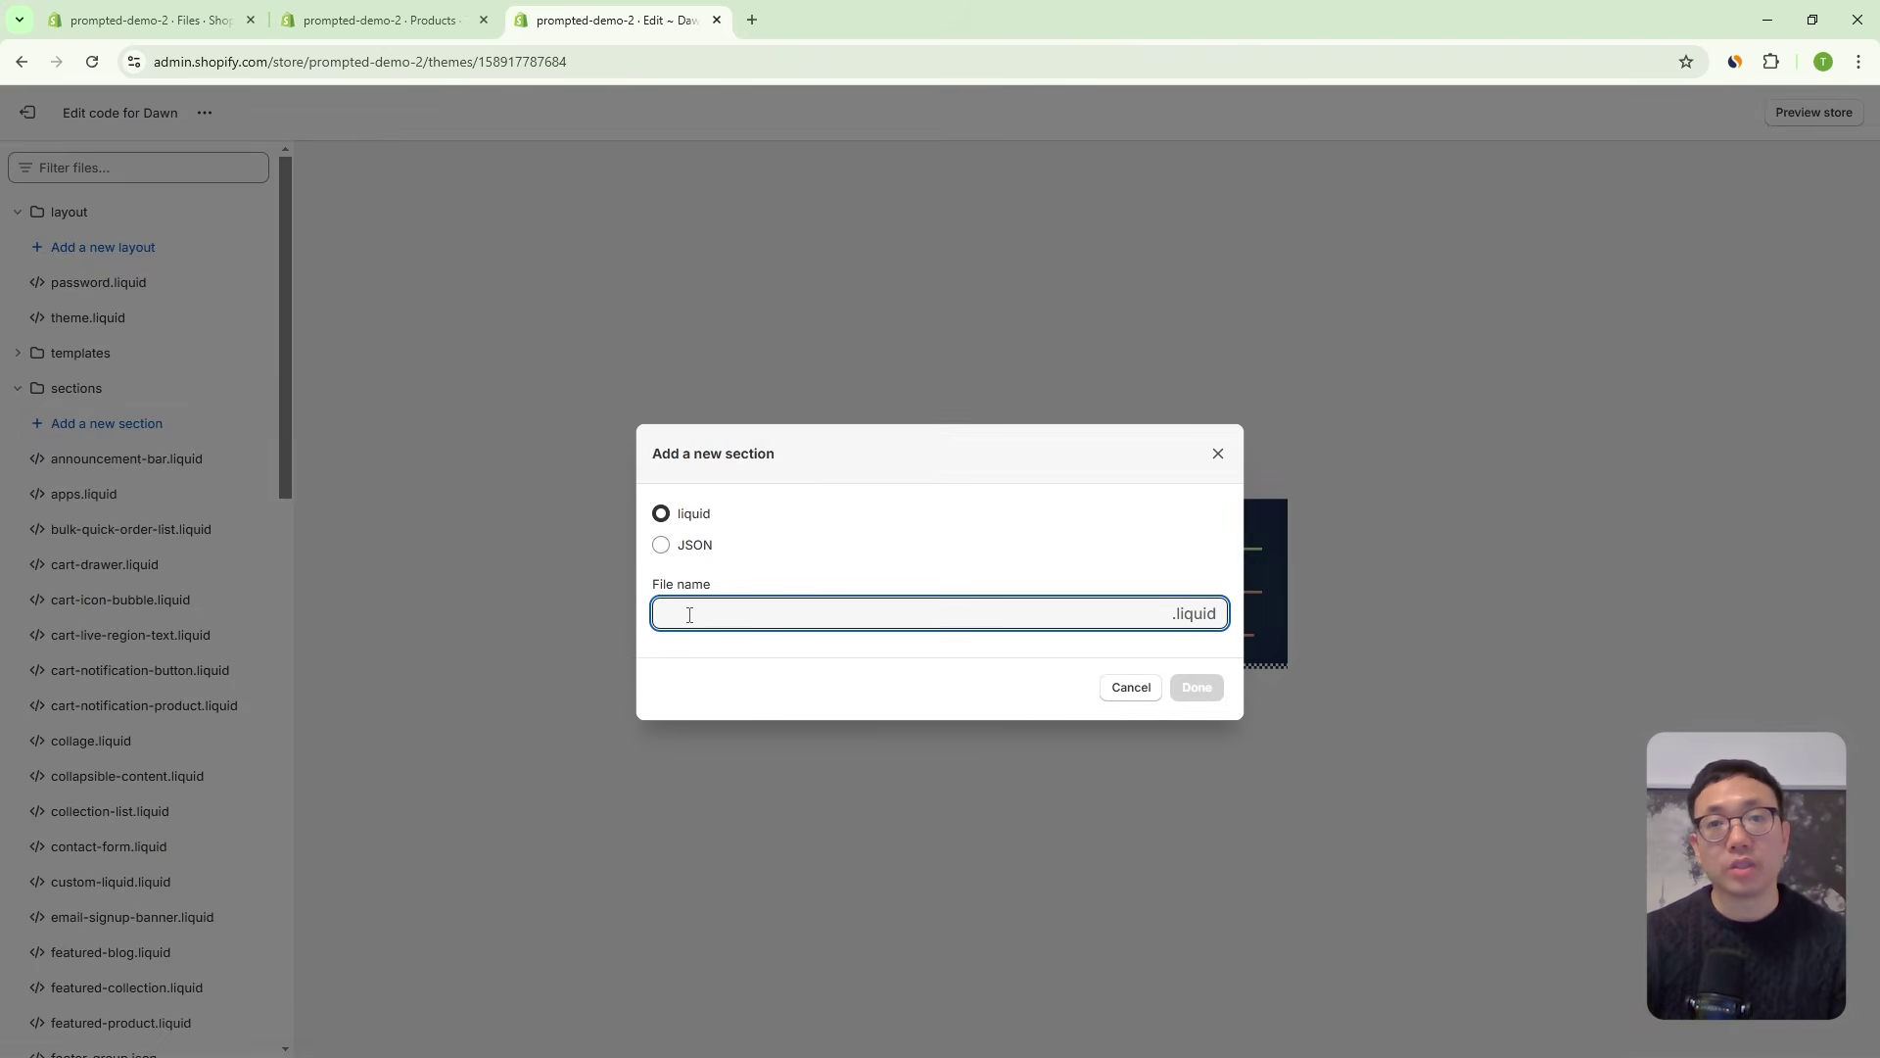
{"action": "type", "text": "pdf-file-viewer-custom"}
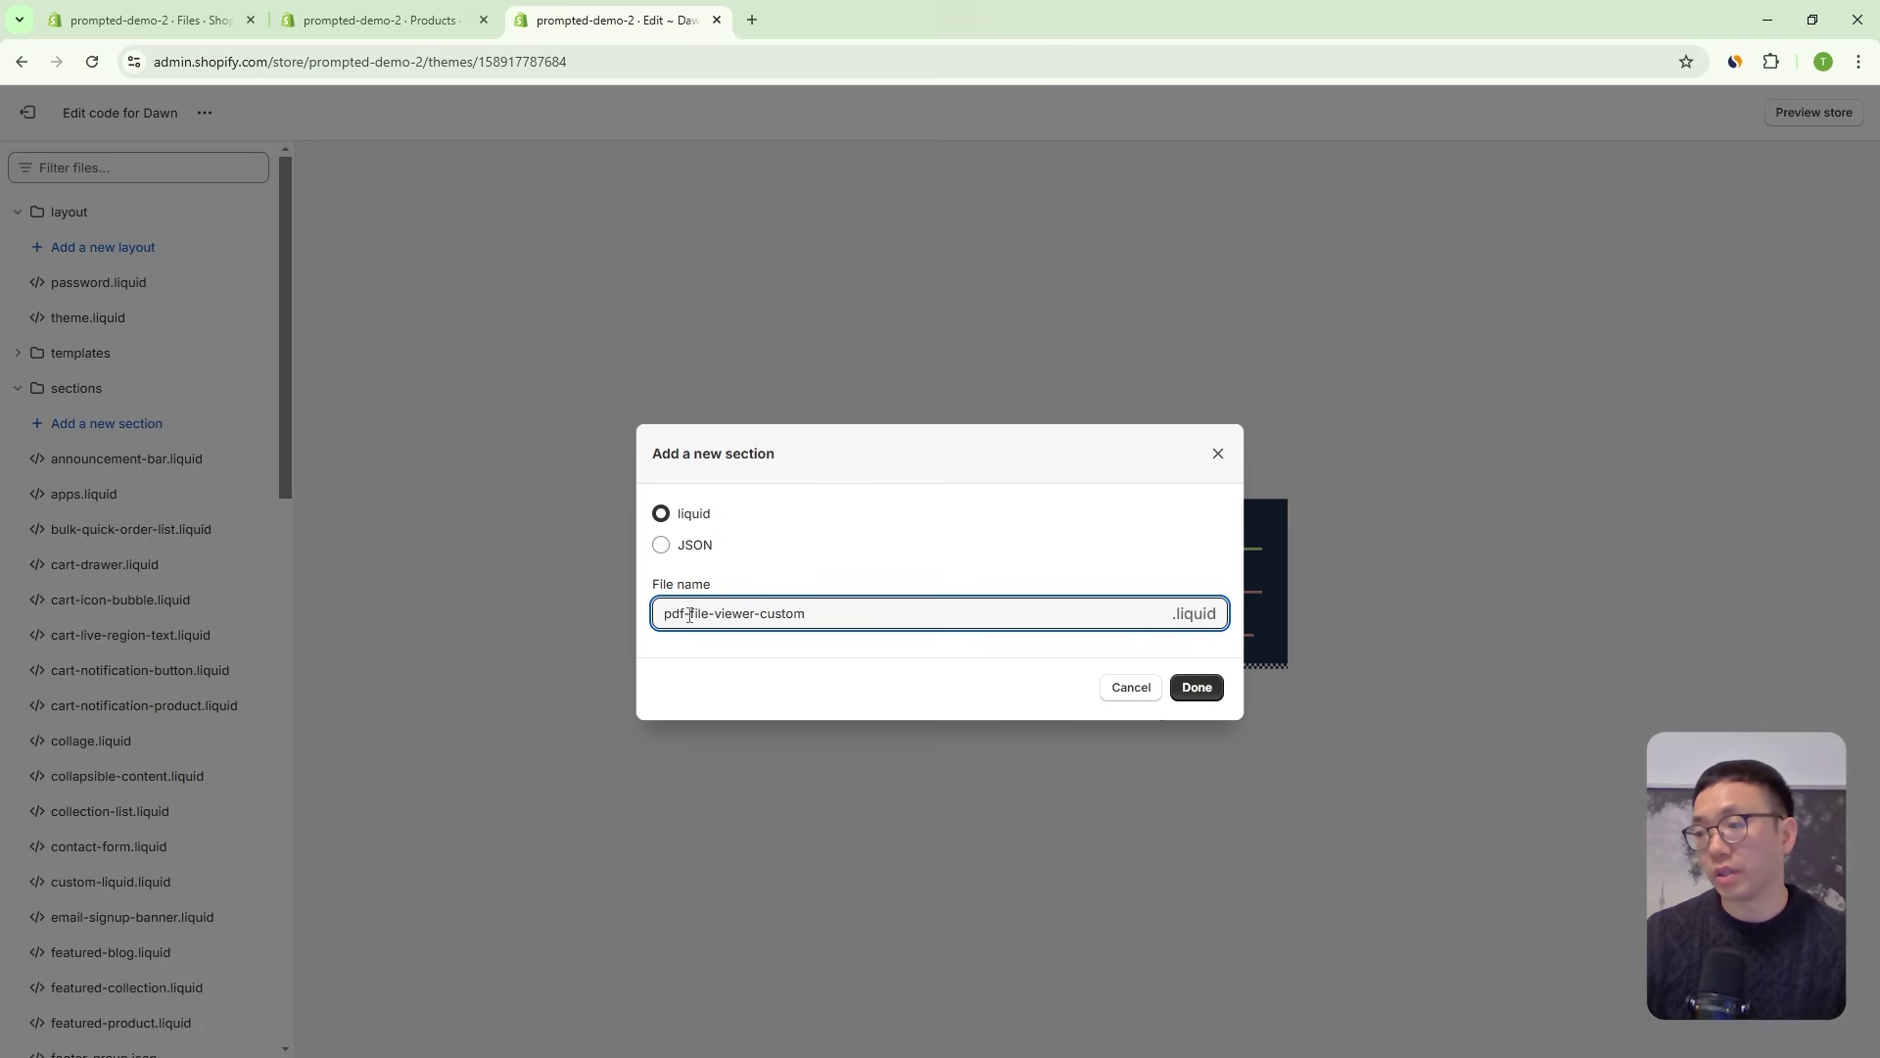
{"action": "left_click", "coordinate": [1195, 685]}
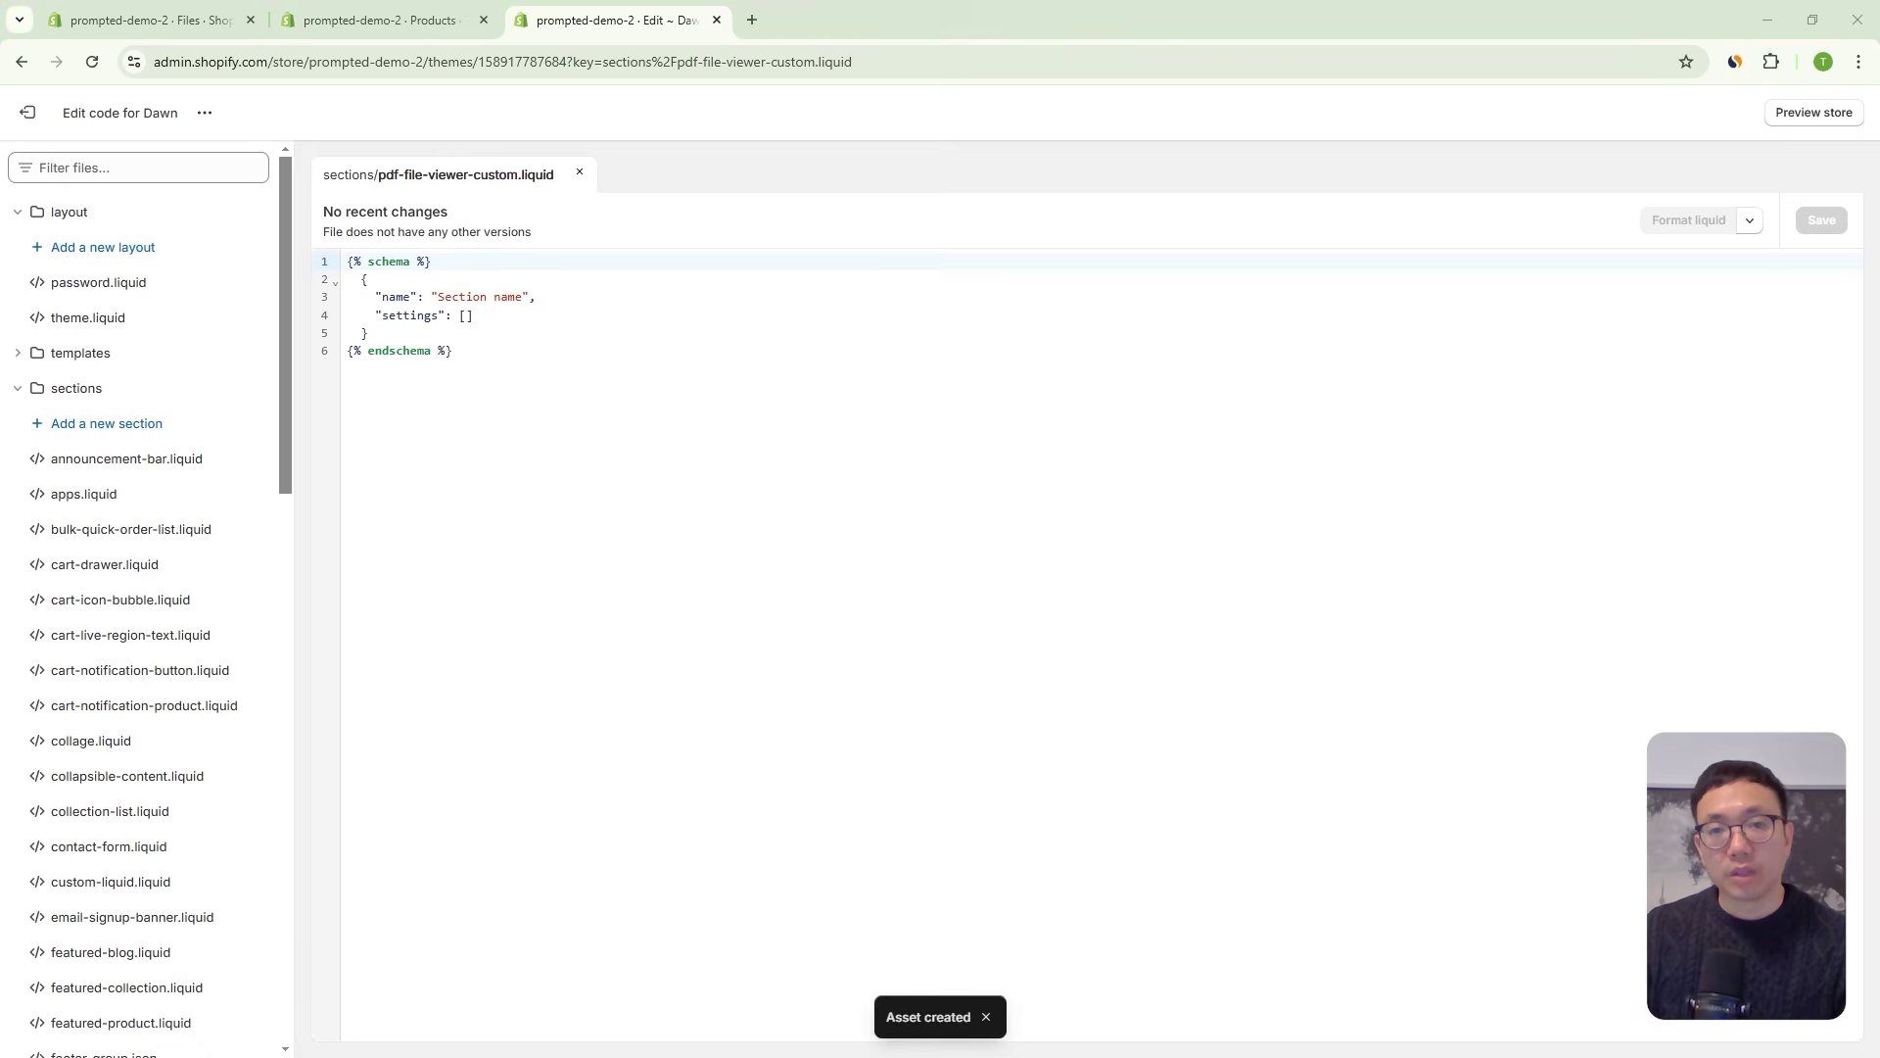
Replace the default schema in pdf-file-viewer-custom.liquid with the copied PDF File Viewer section code and save the file.
{"action": "left_click", "coordinate": [1045, 448]}
{"action": "key", "text": "ctrl+a"}
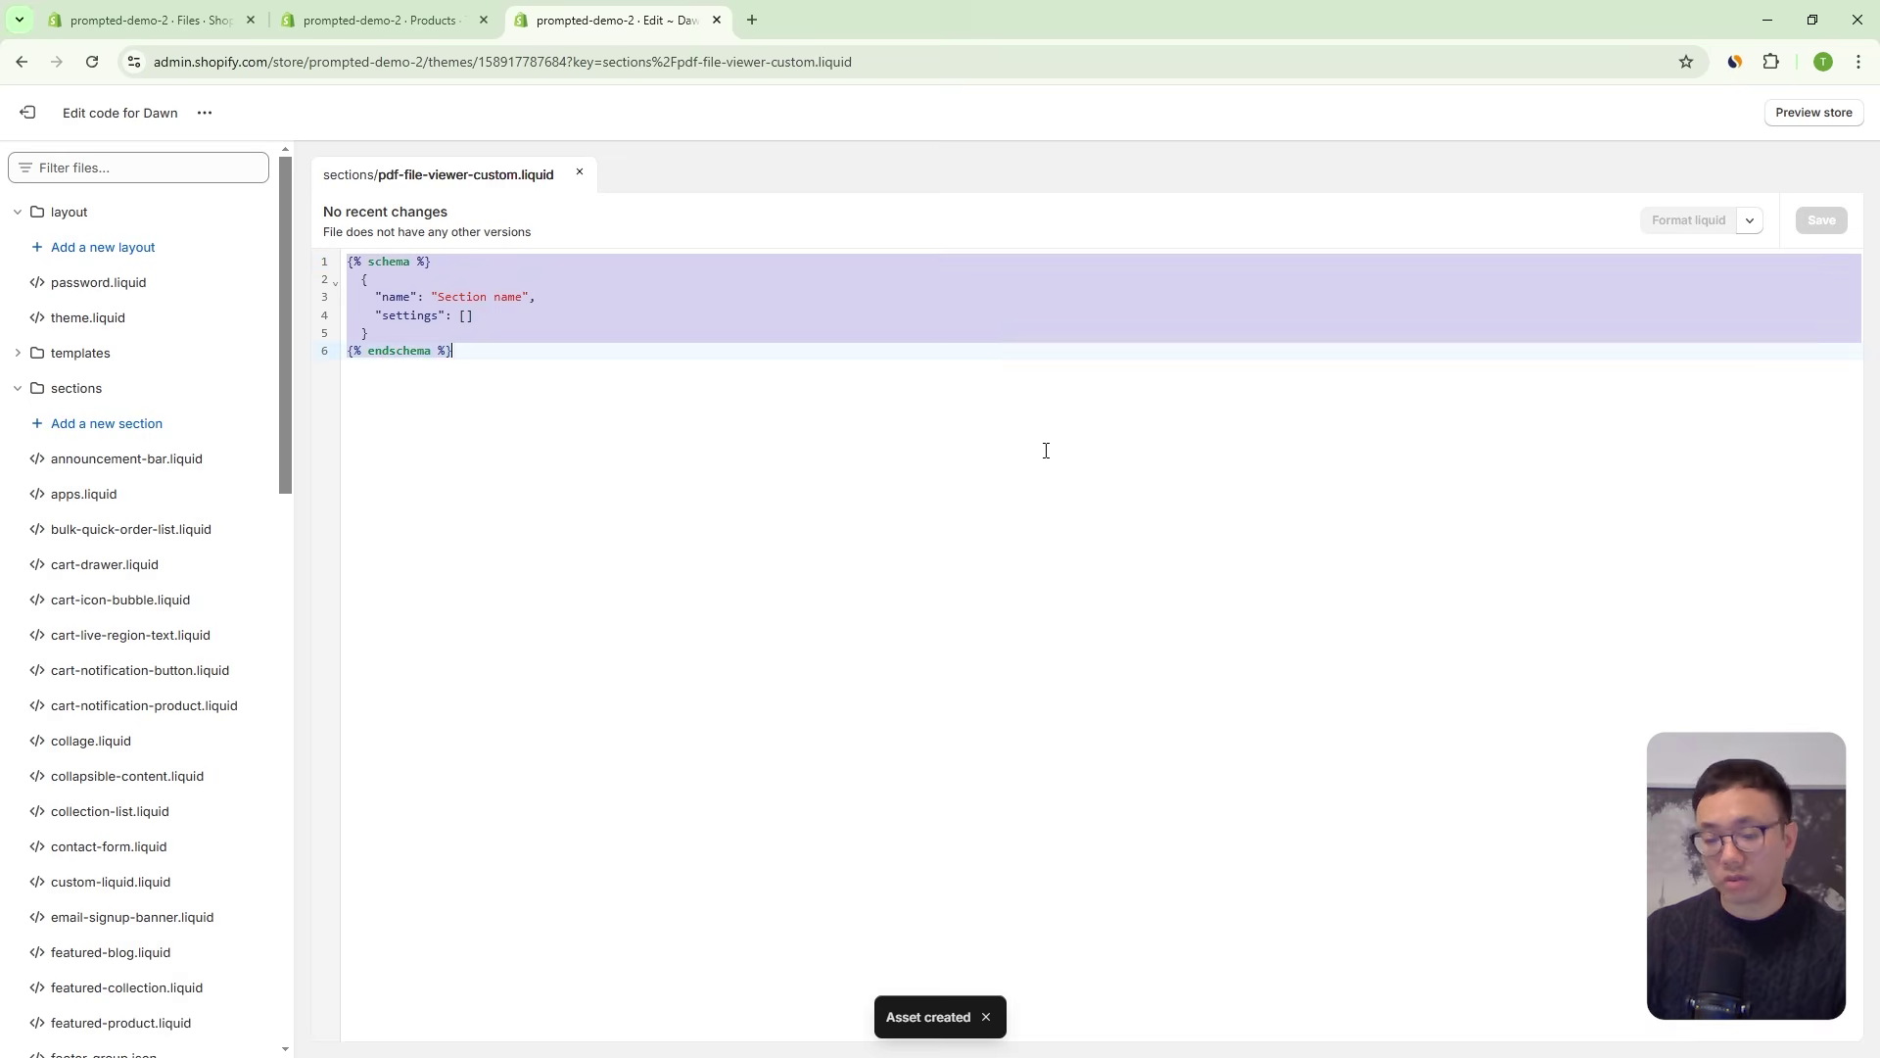
{"action": "key", "text": "BackSpace"}
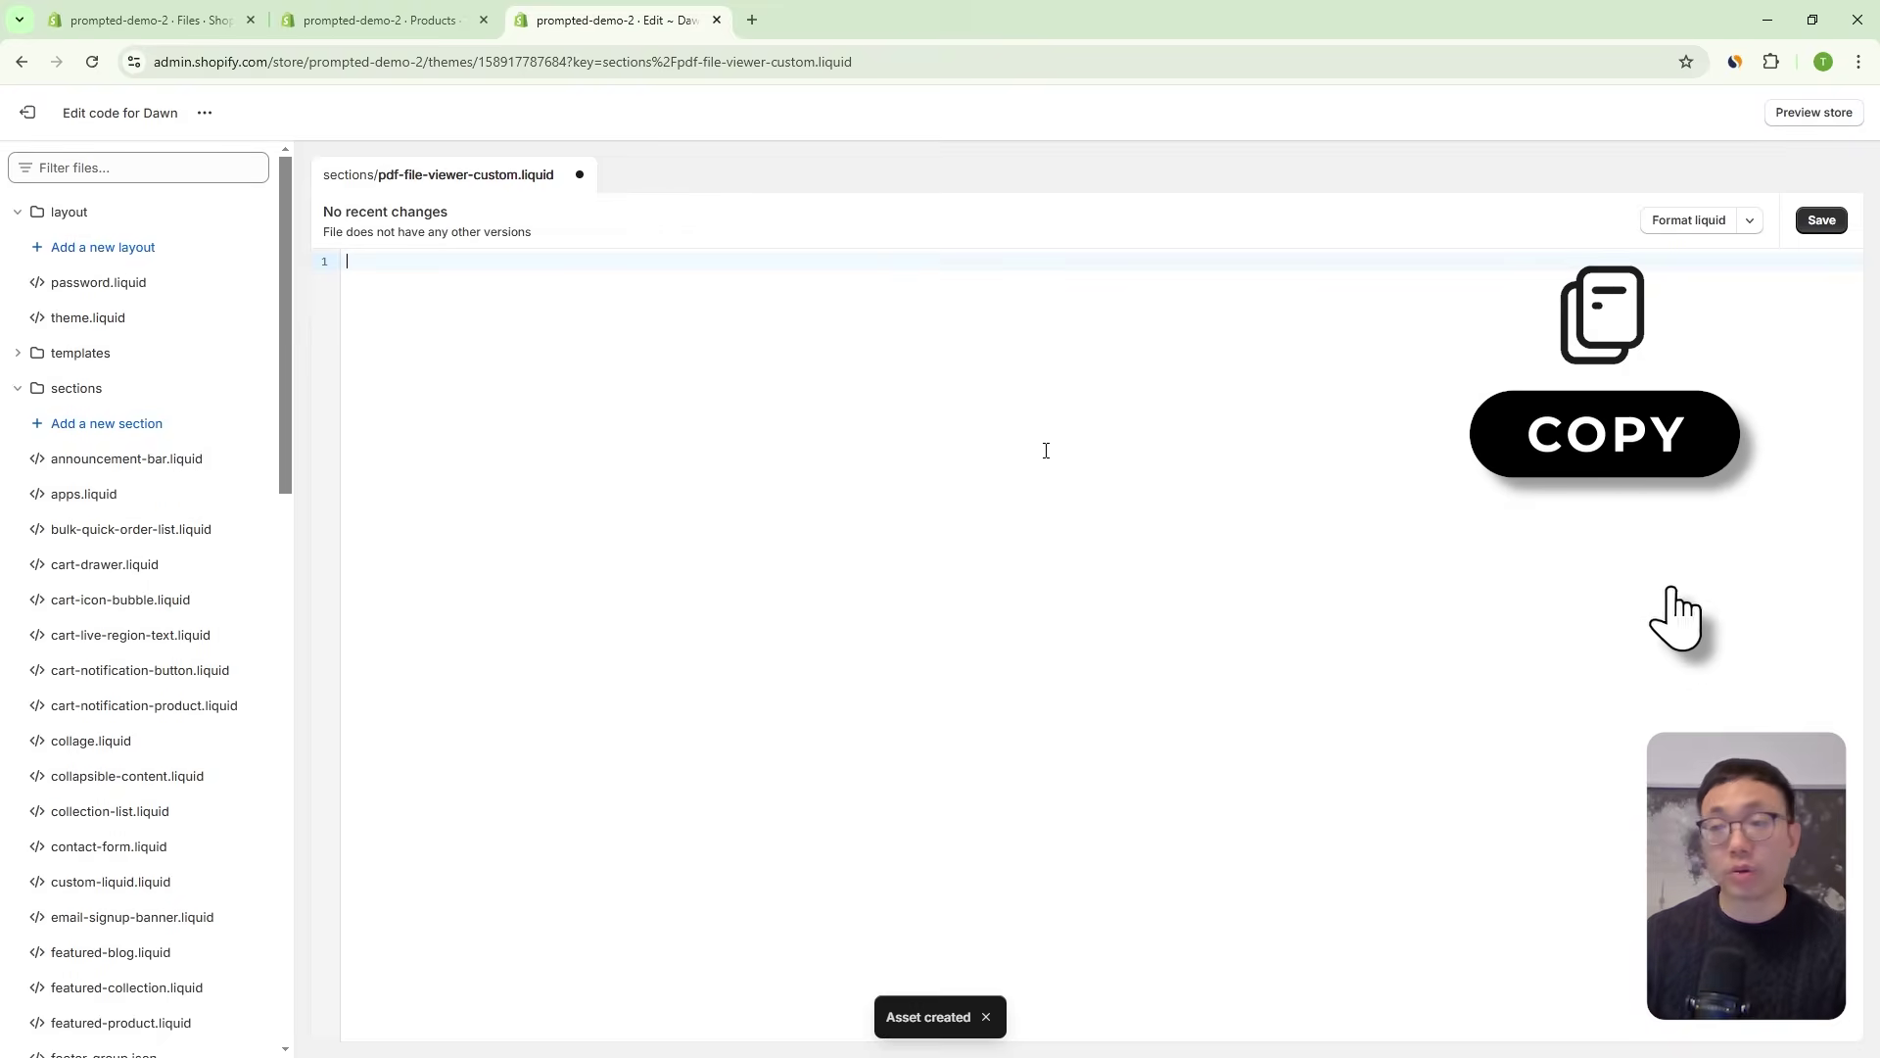
{"action": "key", "text": "ctrl+v"}
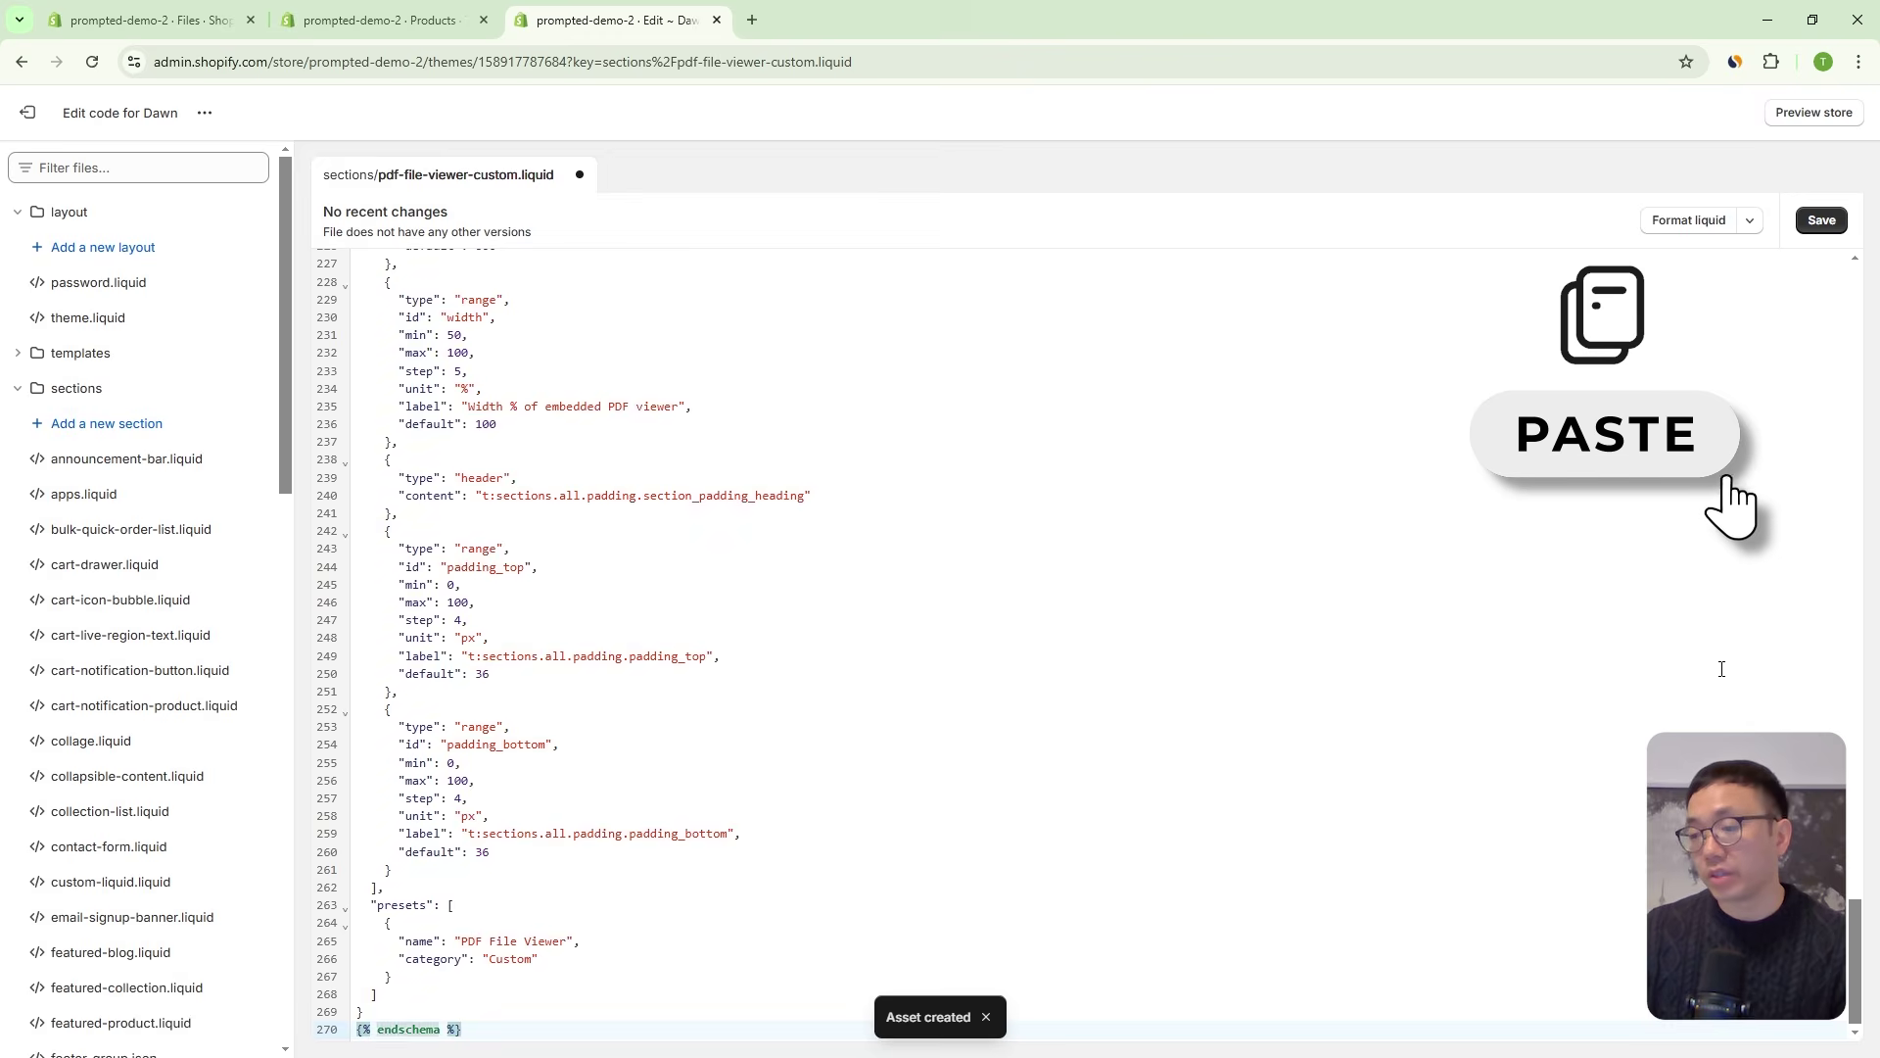
{"action": "left_click", "coordinate": [1838, 217]}
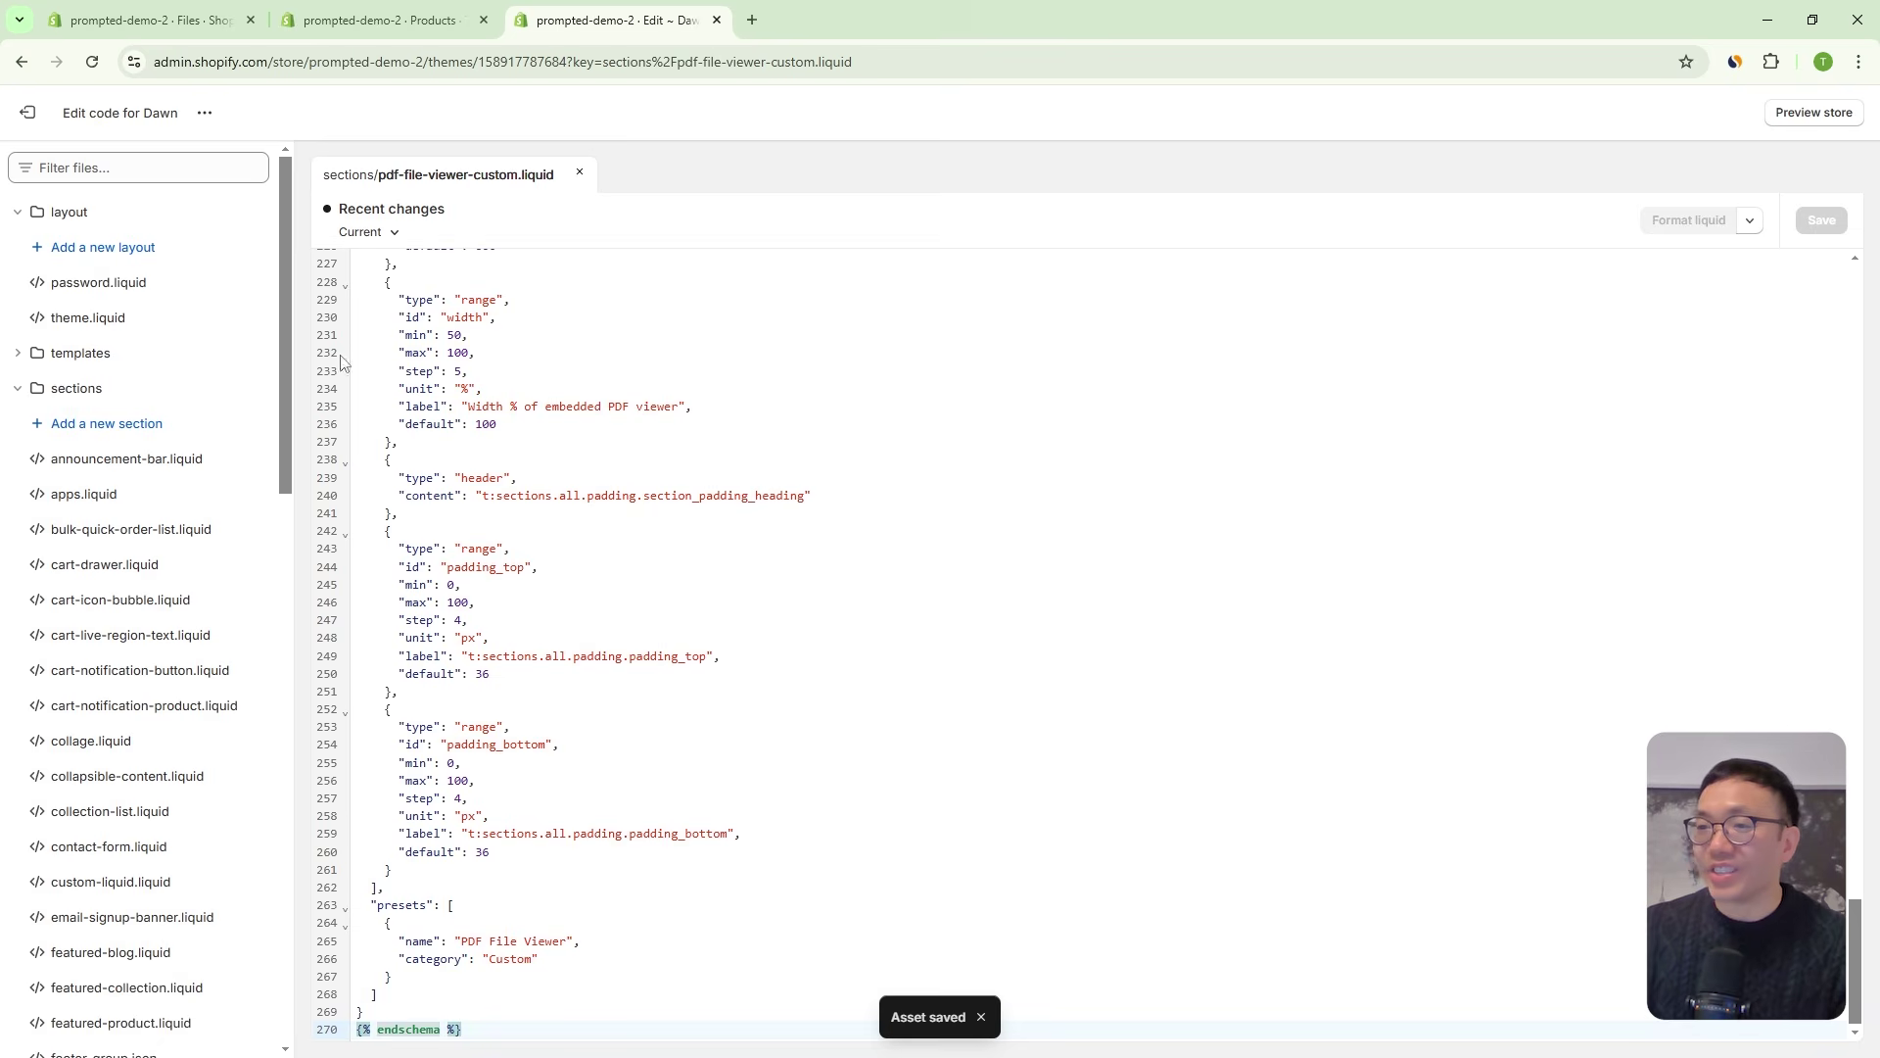
Open the Dawn theme customizer and load the Default product template.
{"action": "left_click", "coordinate": [205, 113]}
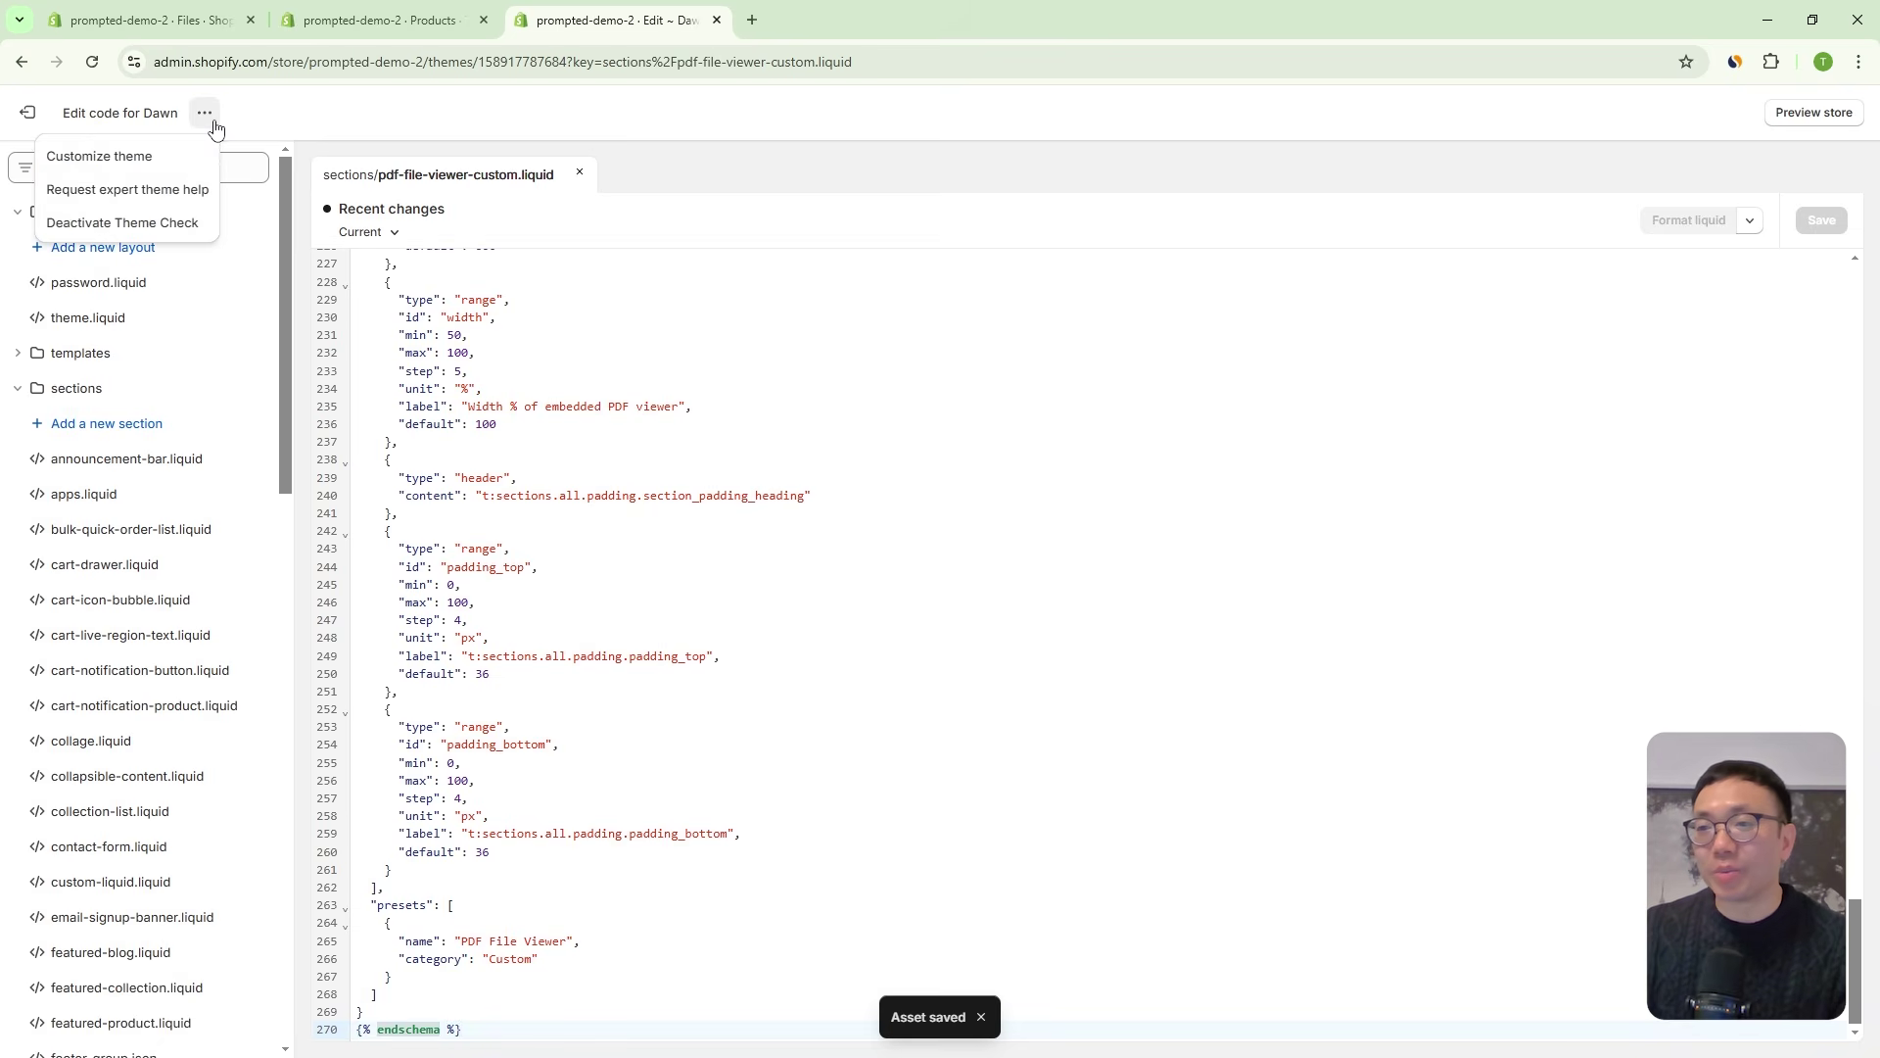
{"action": "left_click", "coordinate": [157, 154]}
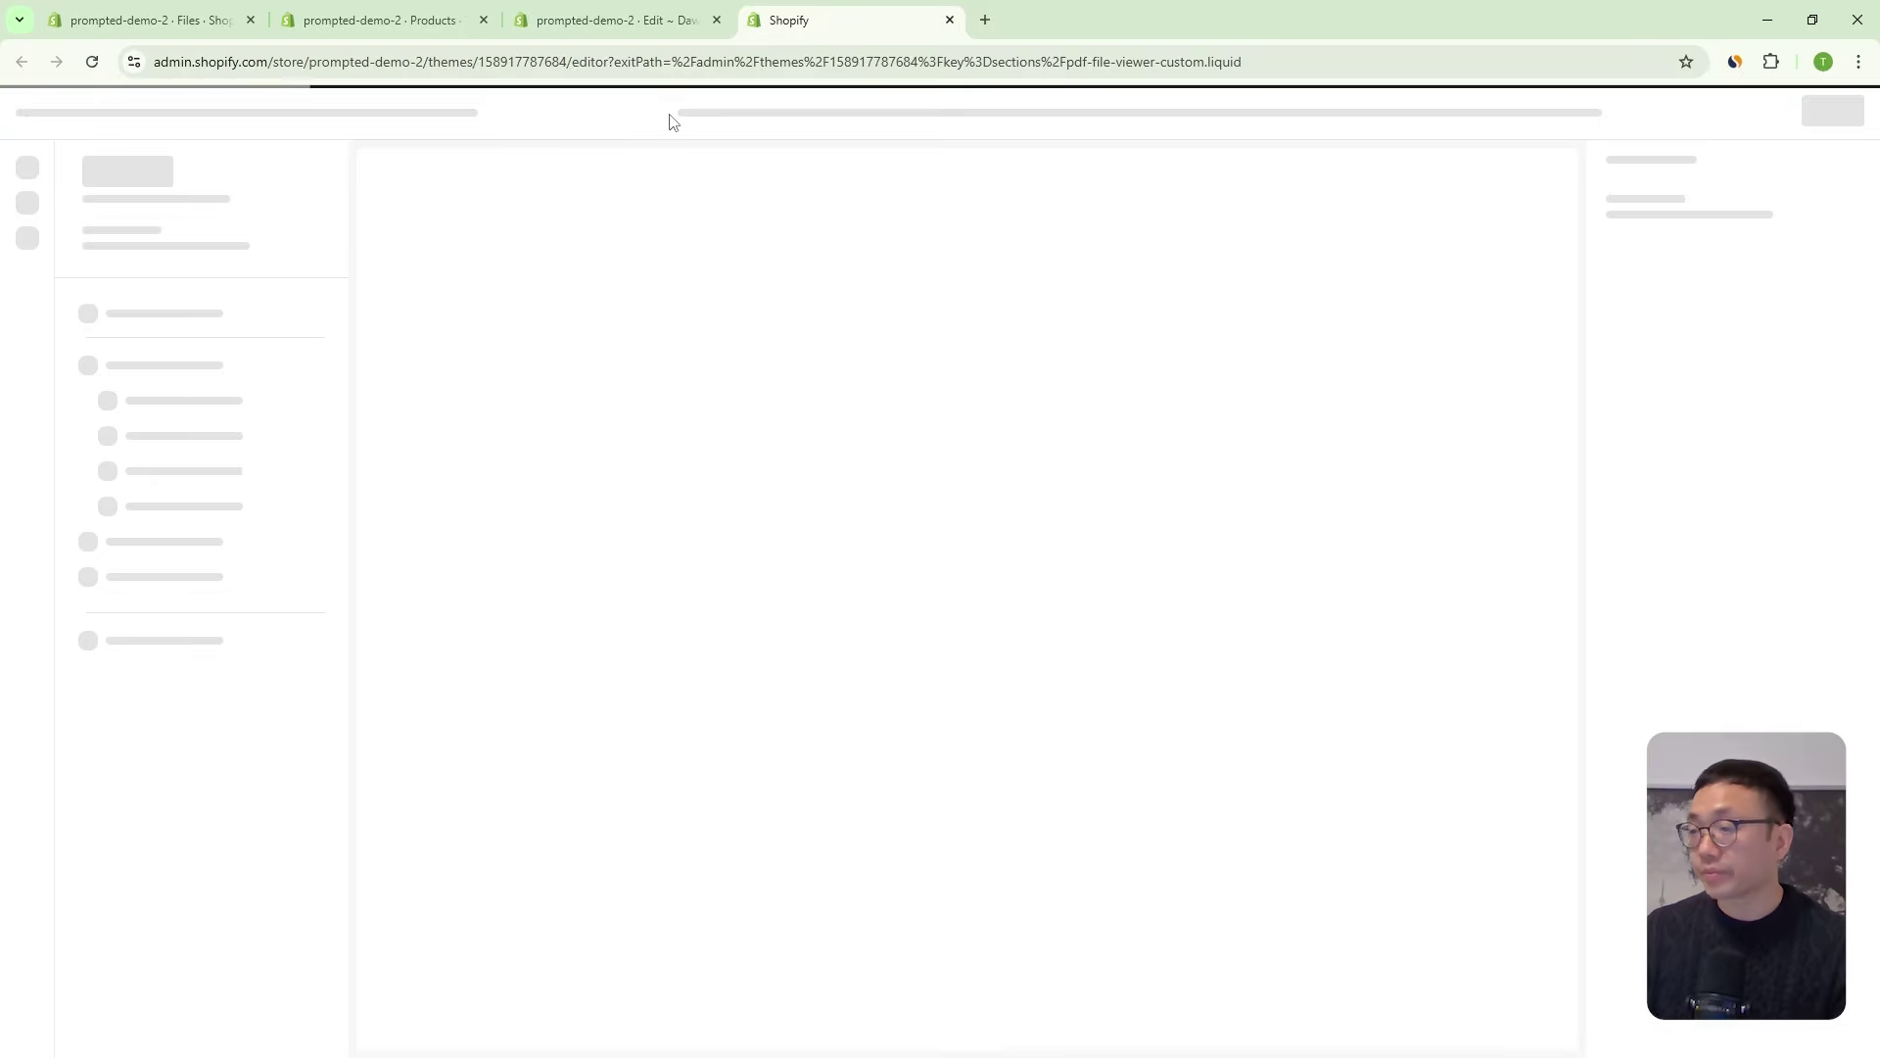
{"action": "left_click", "coordinate": [1020, 114]}
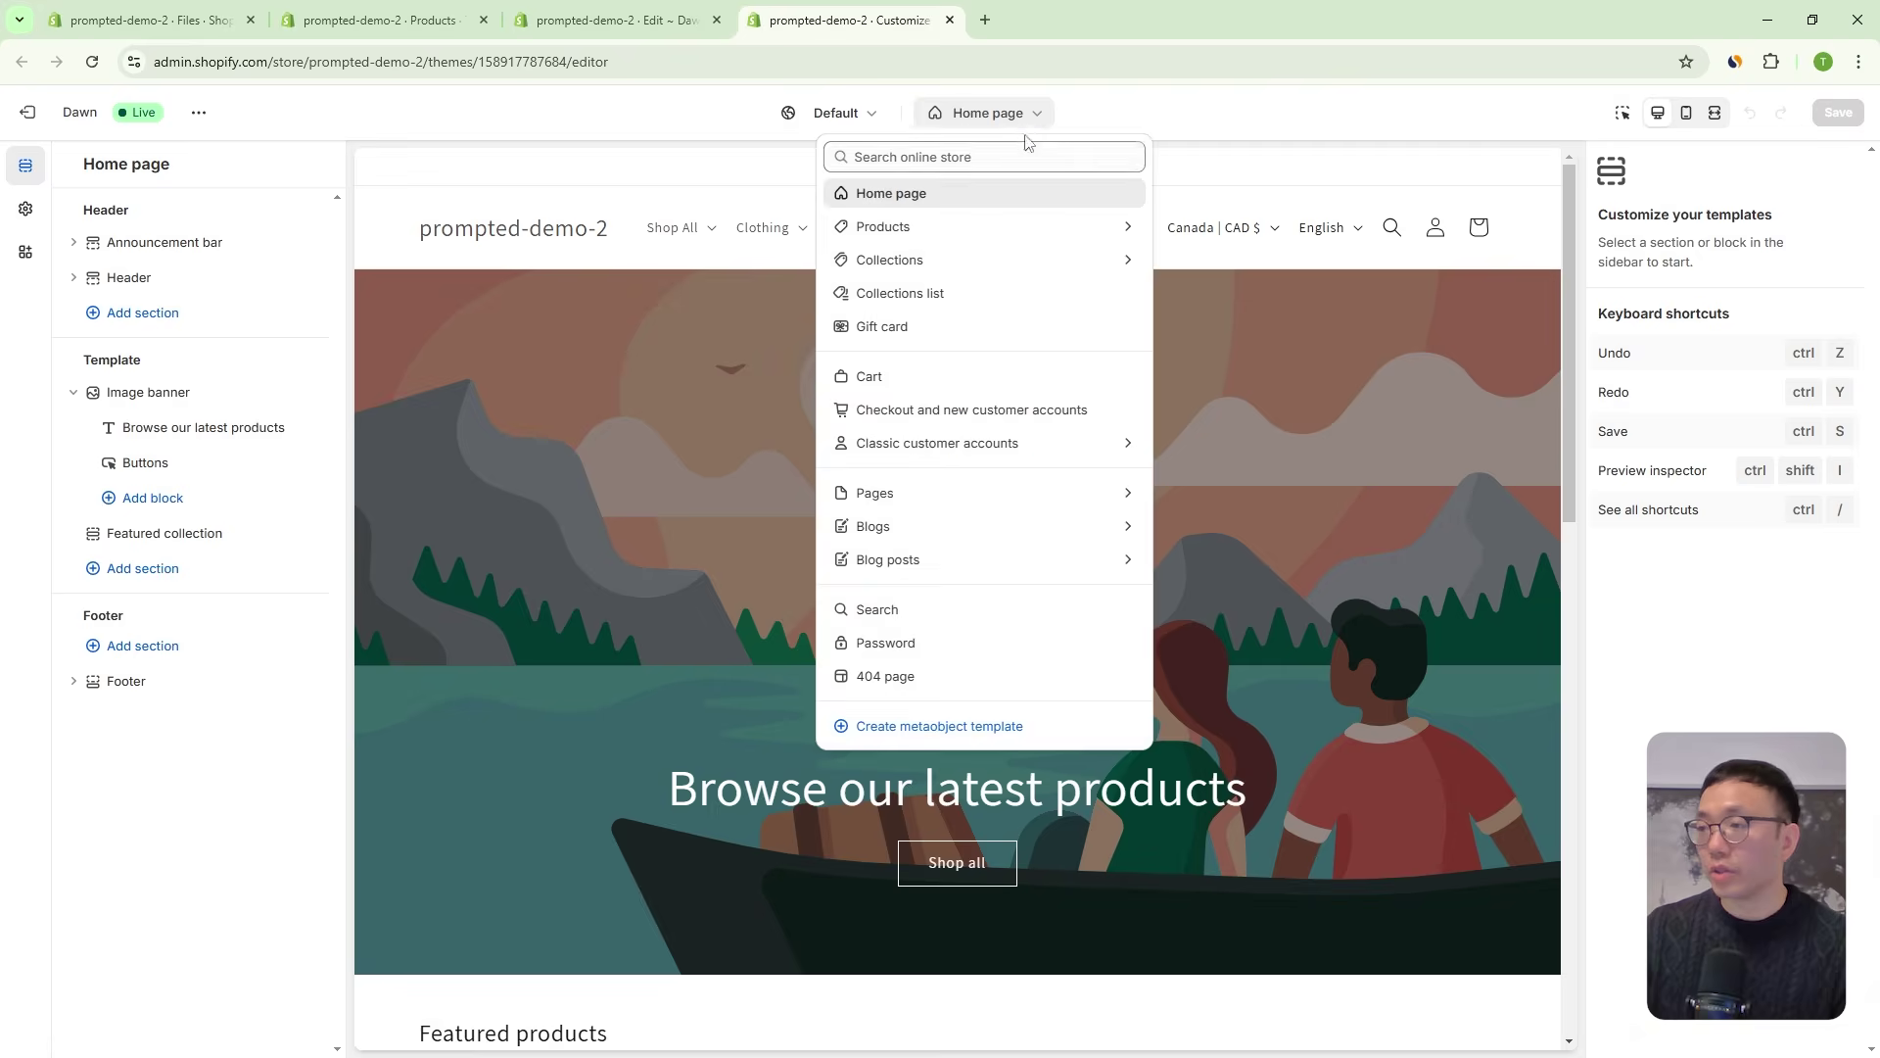
{"action": "left_click", "coordinate": [948, 227]}
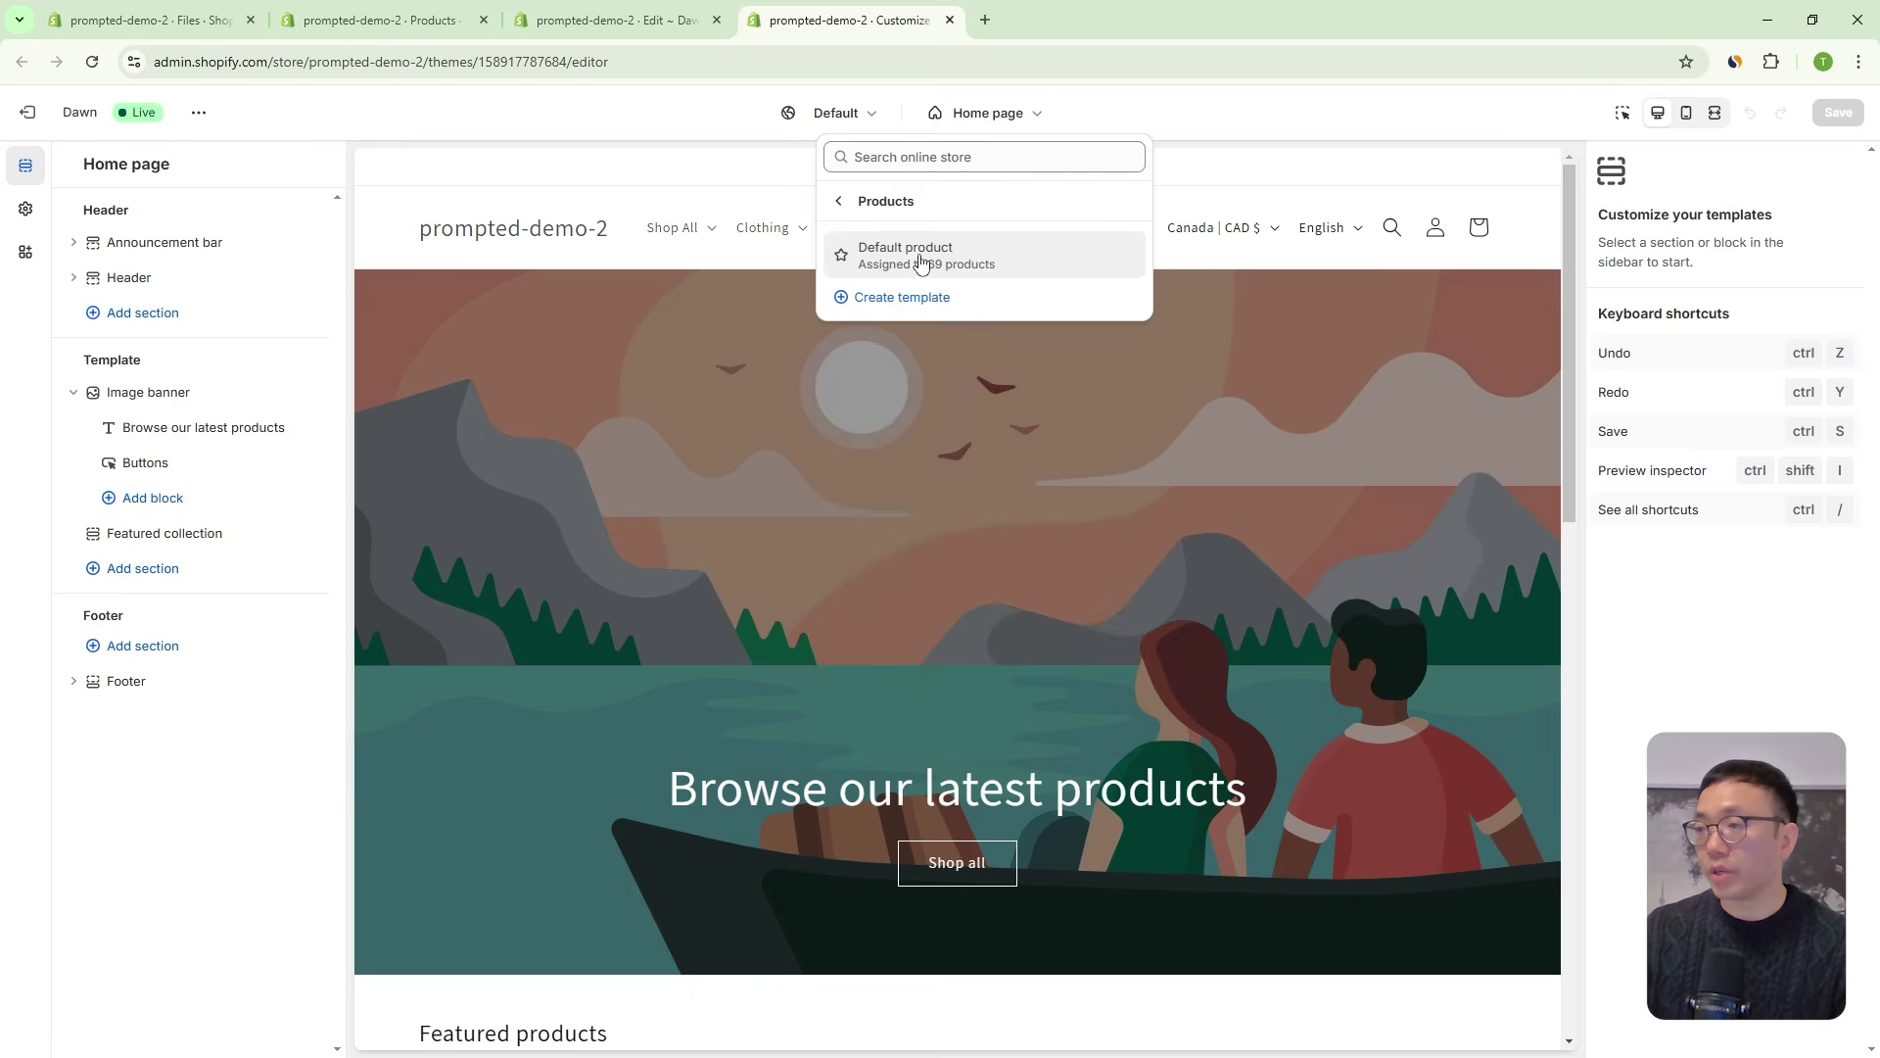
{"action": "left_click", "coordinate": [920, 254]}
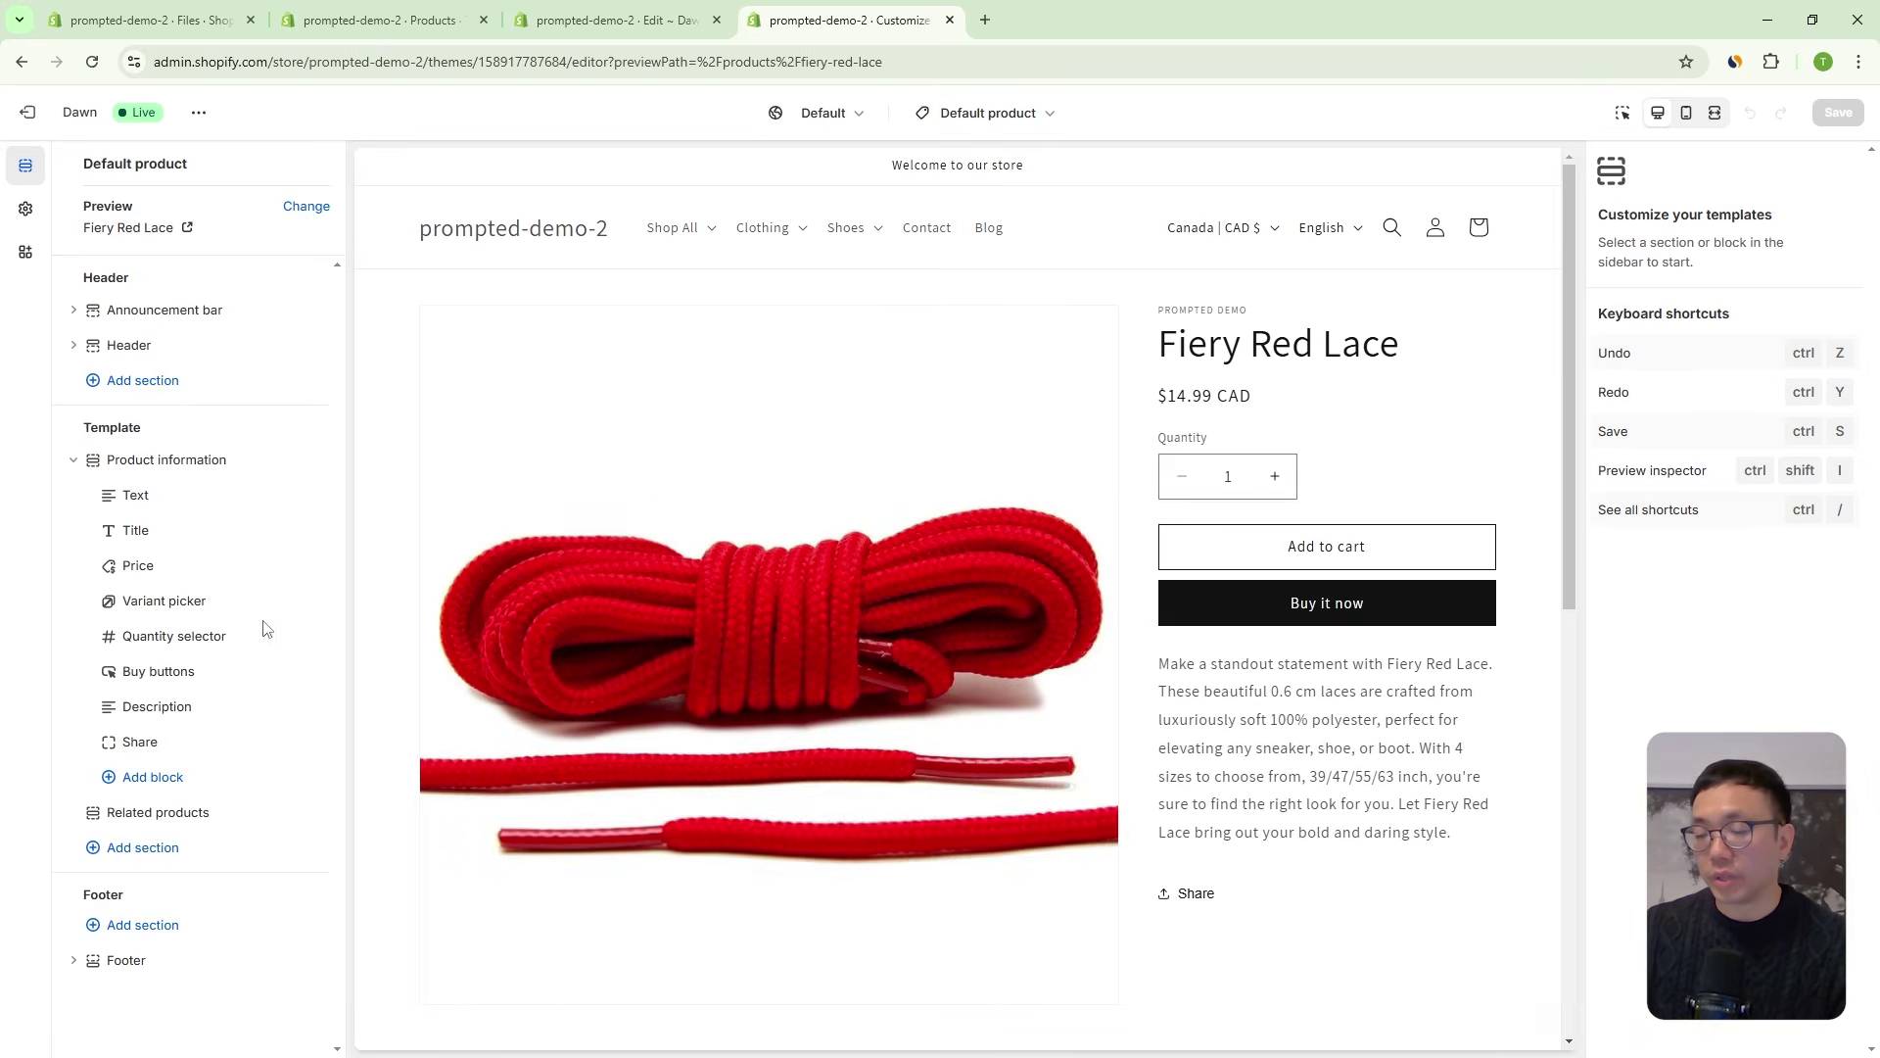
Add the PDF File Viewer section to the Default product template and place it above Related products.
{"action": "left_click", "coordinate": [149, 850]}
{"action": "scroll", "coordinate": [454, 801], "scroll_direction": "down", "scroll_amount": 3}
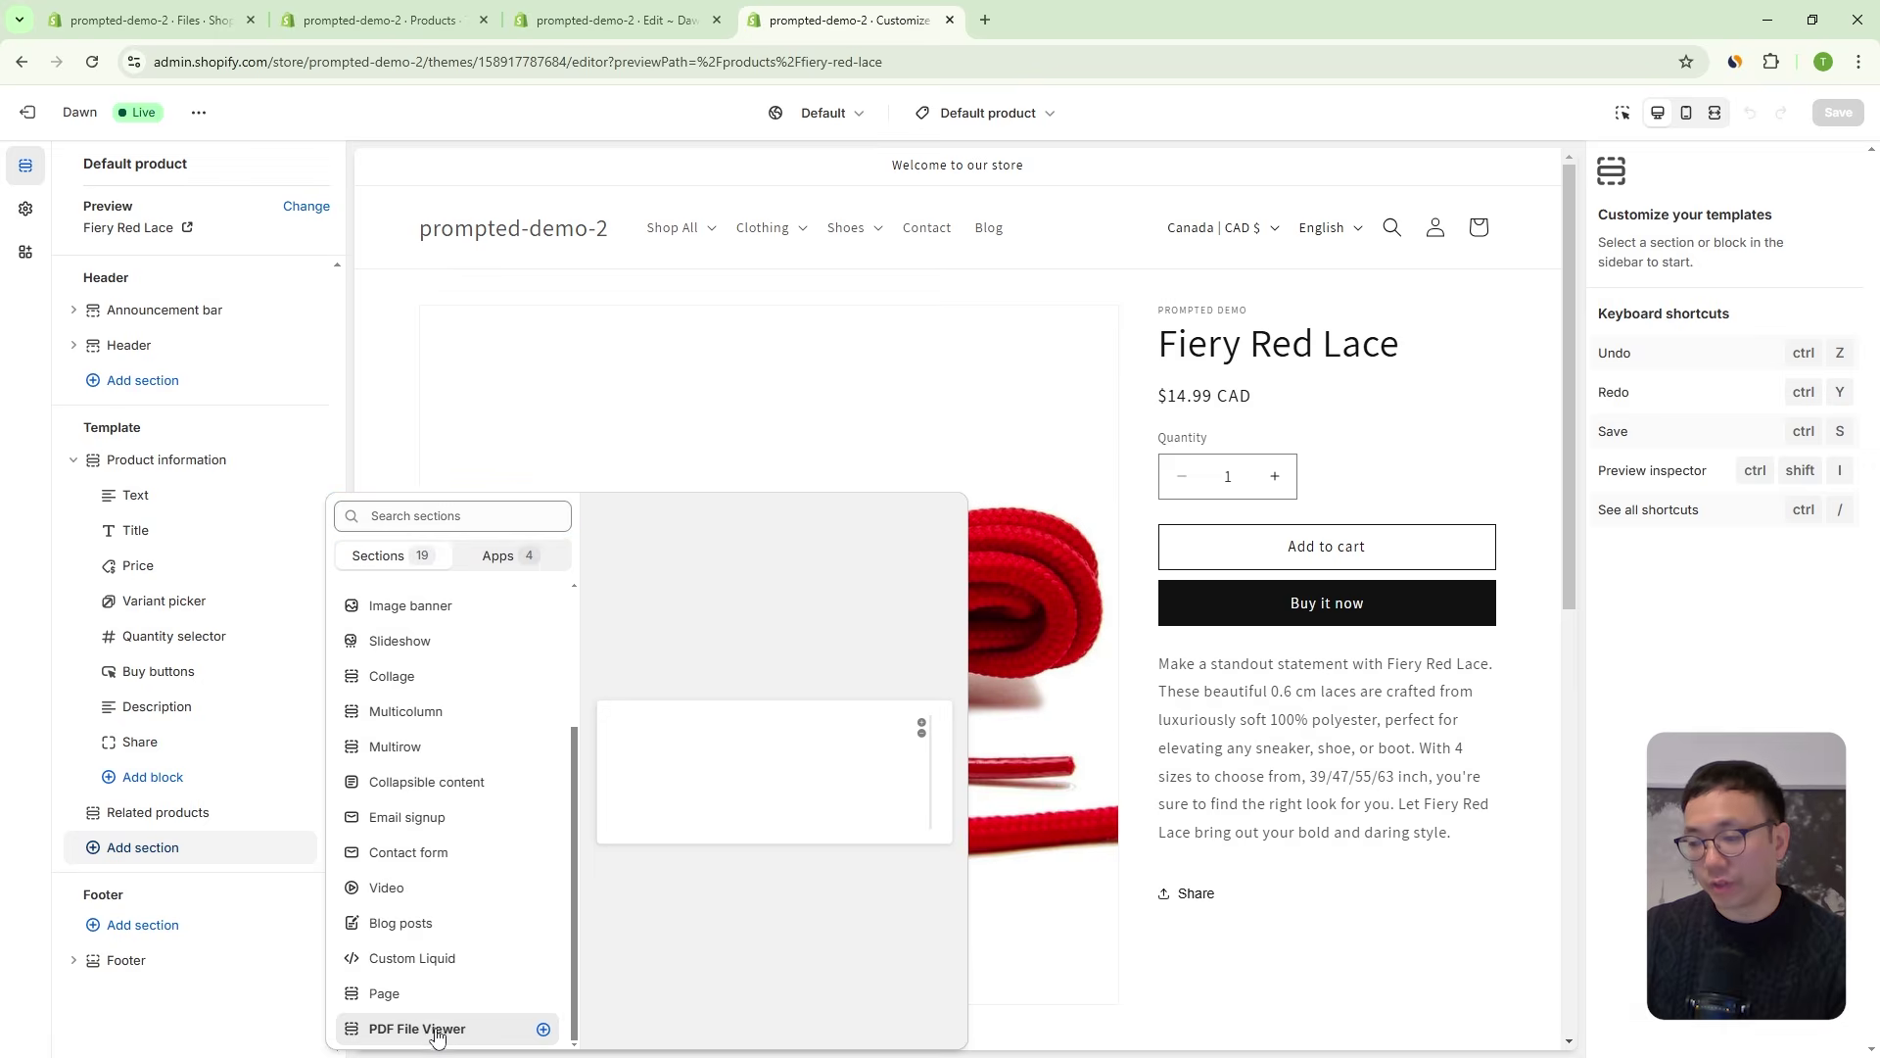
{"action": "key", "text": "Escape"}
{"action": "left_click_drag", "start_coordinate": [92, 848], "coordinate": [92, 805]}
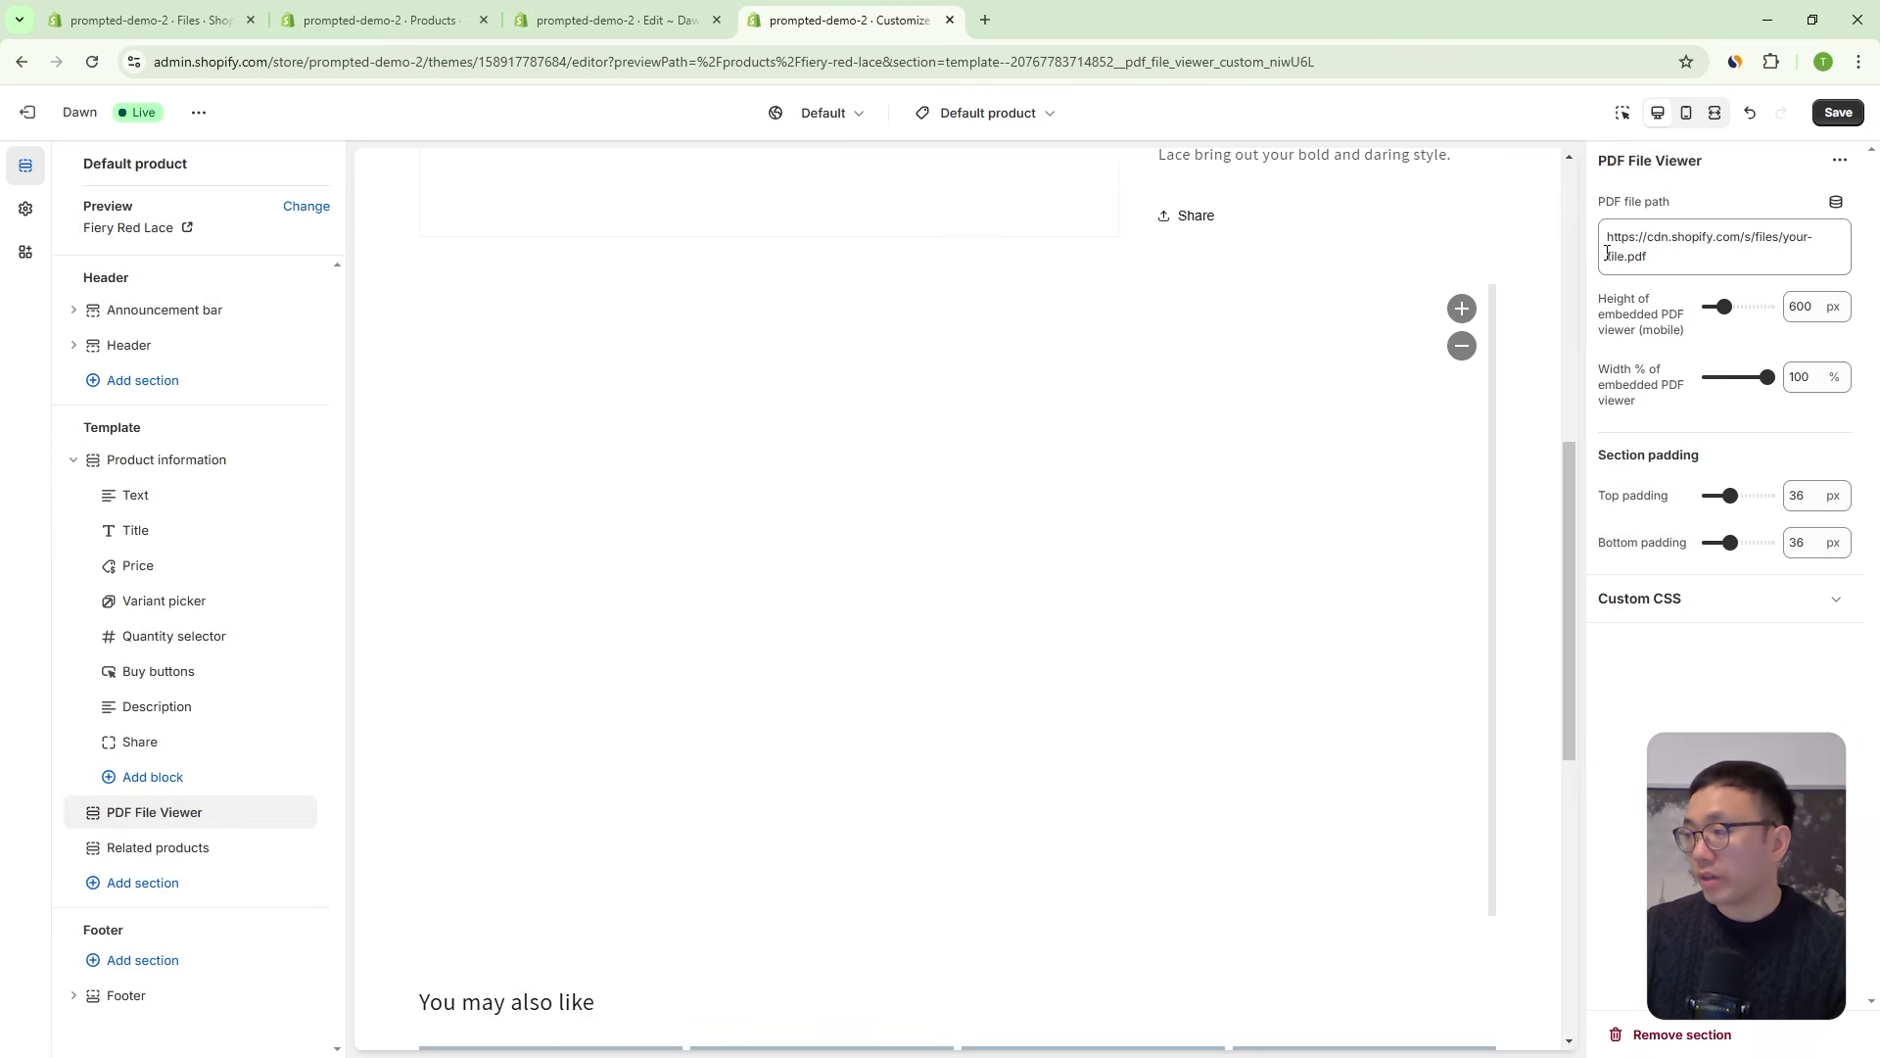
Clear the placeholder URL from the PDF File Viewer section's PDF file path and check the product page preview.
{"action": "left_click_drag", "start_coordinate": [1682, 253], "coordinate": [1604, 233]}
{"action": "left_click_drag", "start_coordinate": [1720, 256], "coordinate": [1588, 247]}
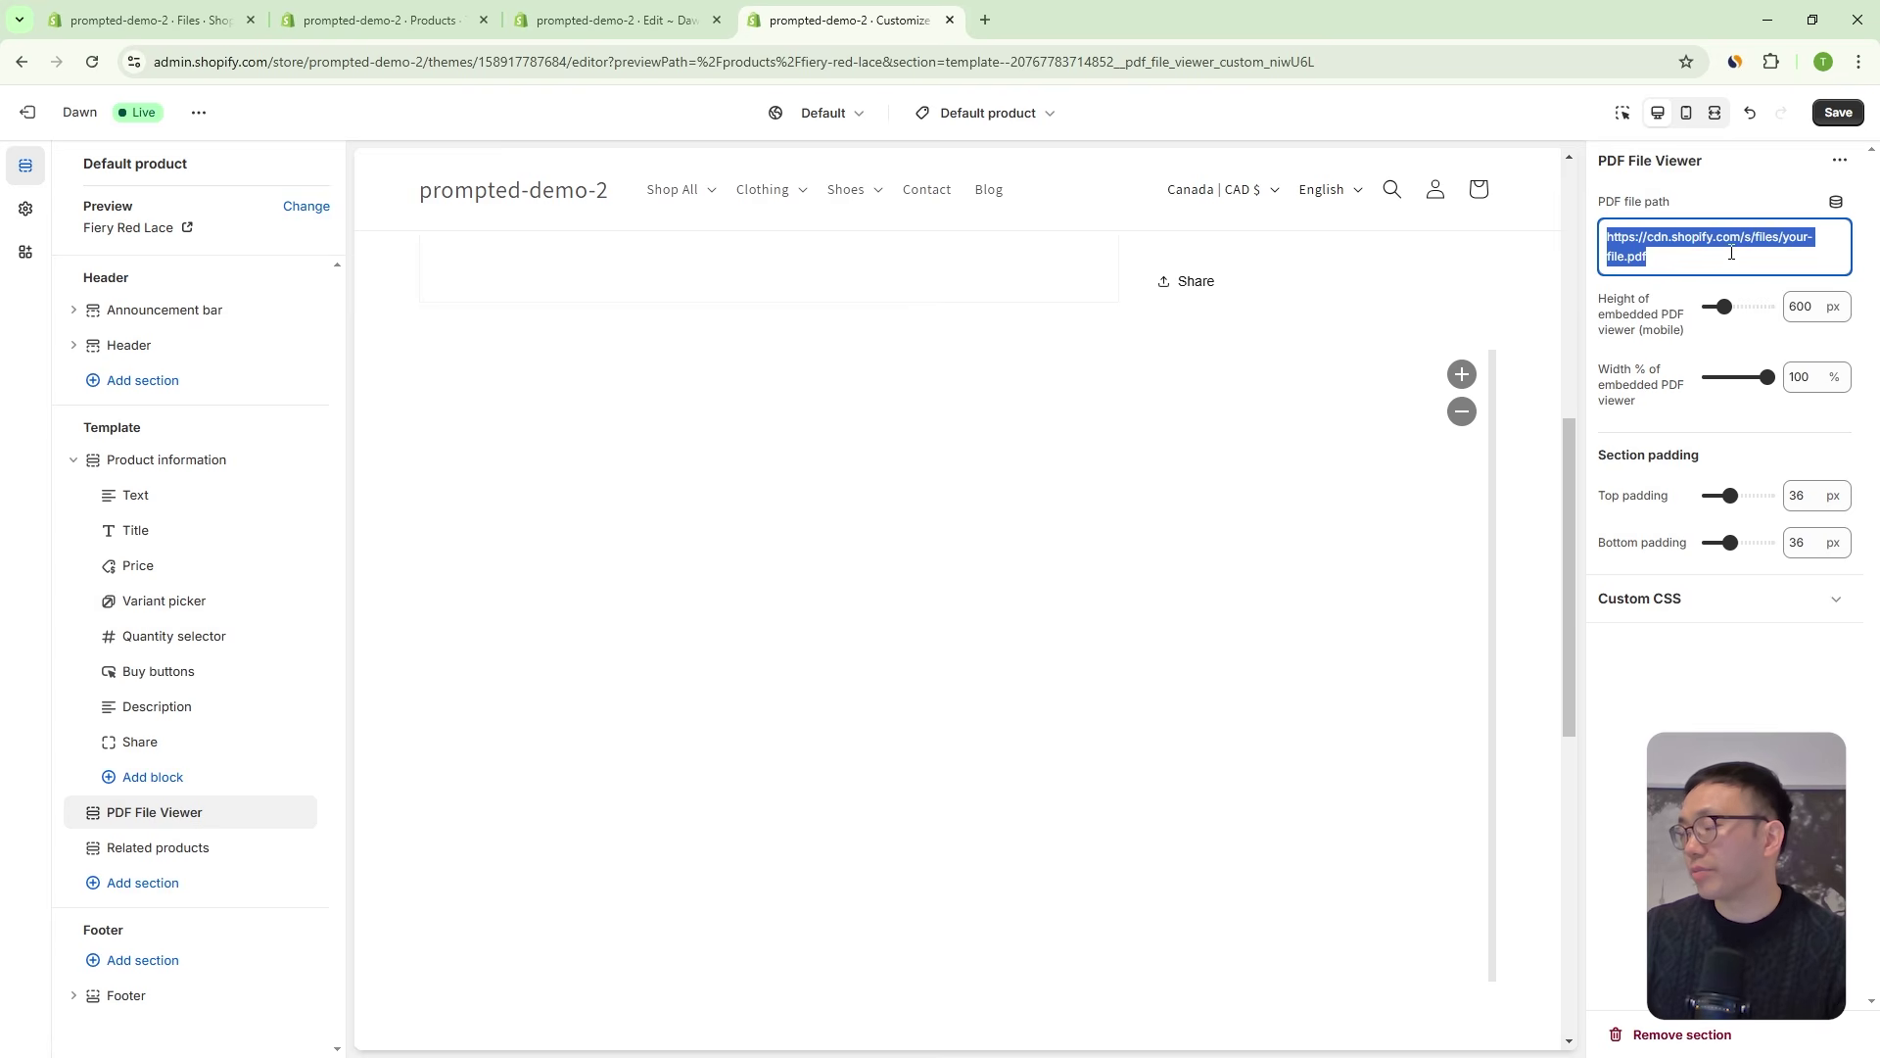
{"action": "left_click", "coordinate": [1714, 264]}
{"action": "left_click_drag", "start_coordinate": [1614, 247], "coordinate": [1591, 245]}
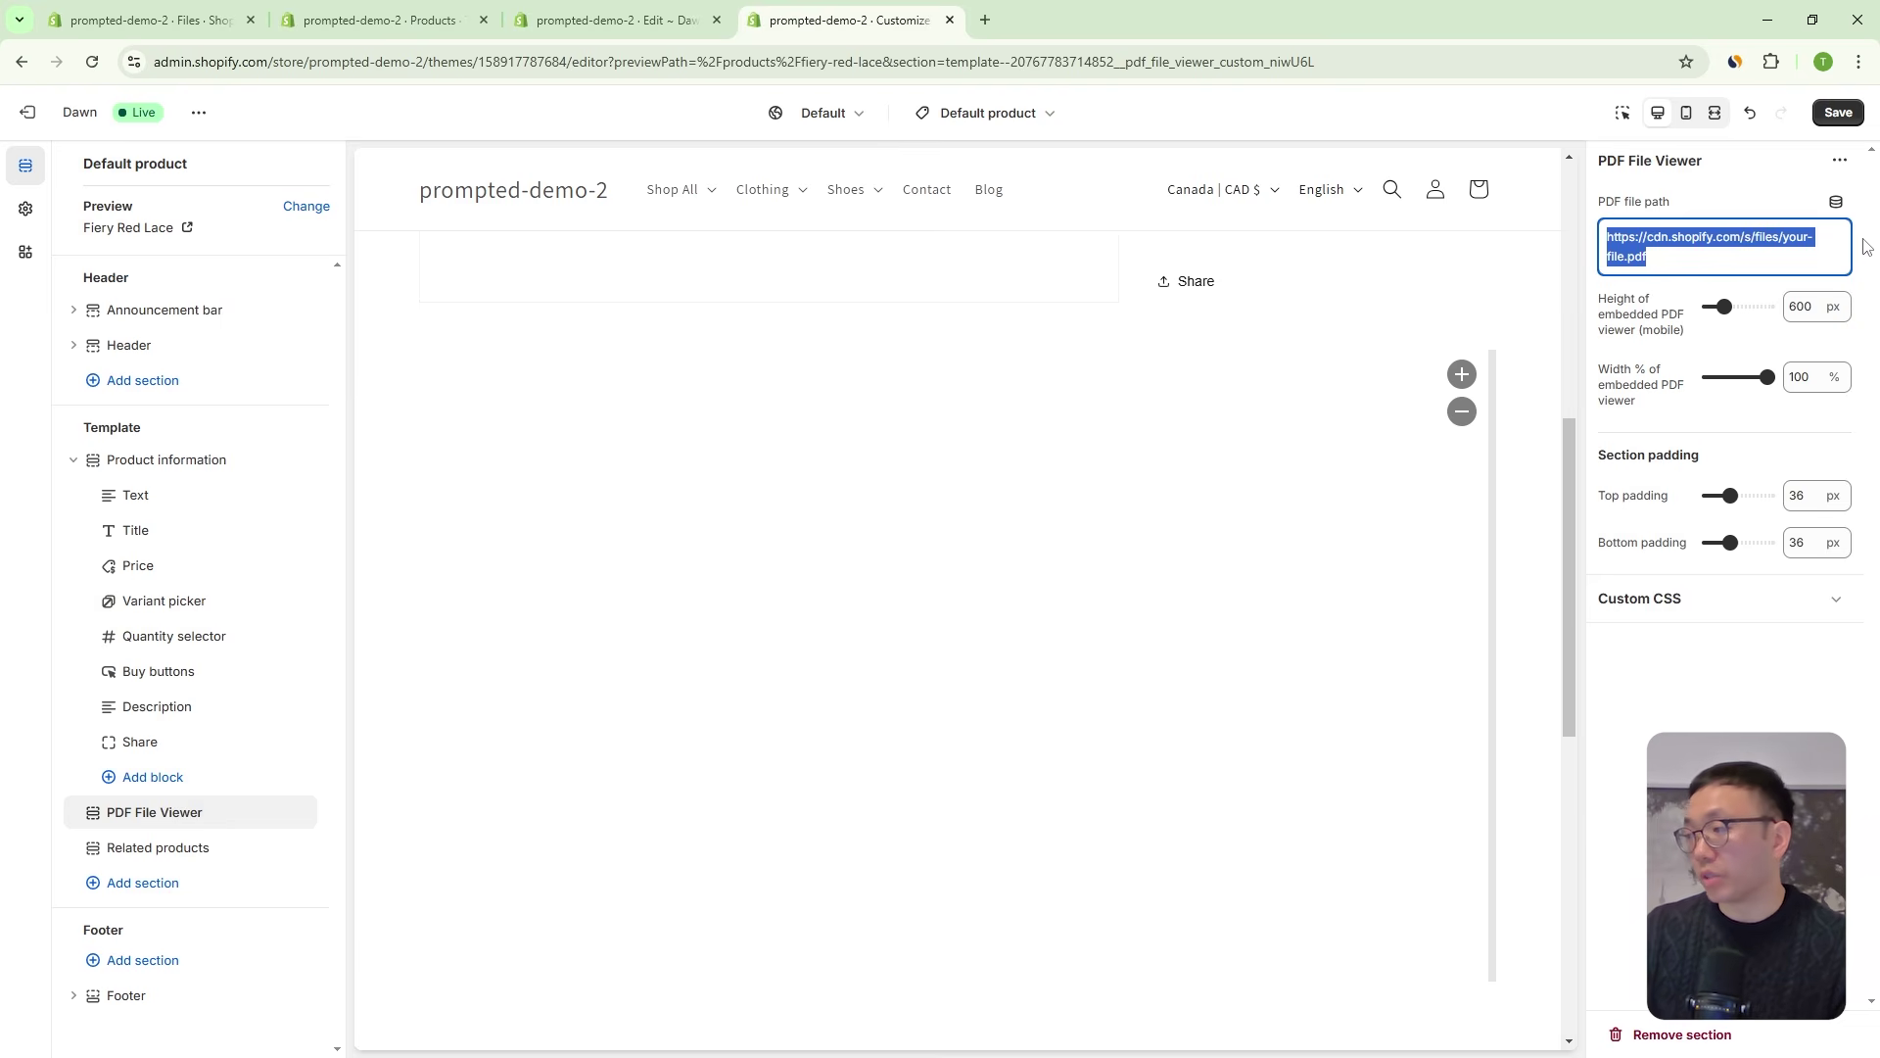
{"action": "key", "text": "BackSpace"}
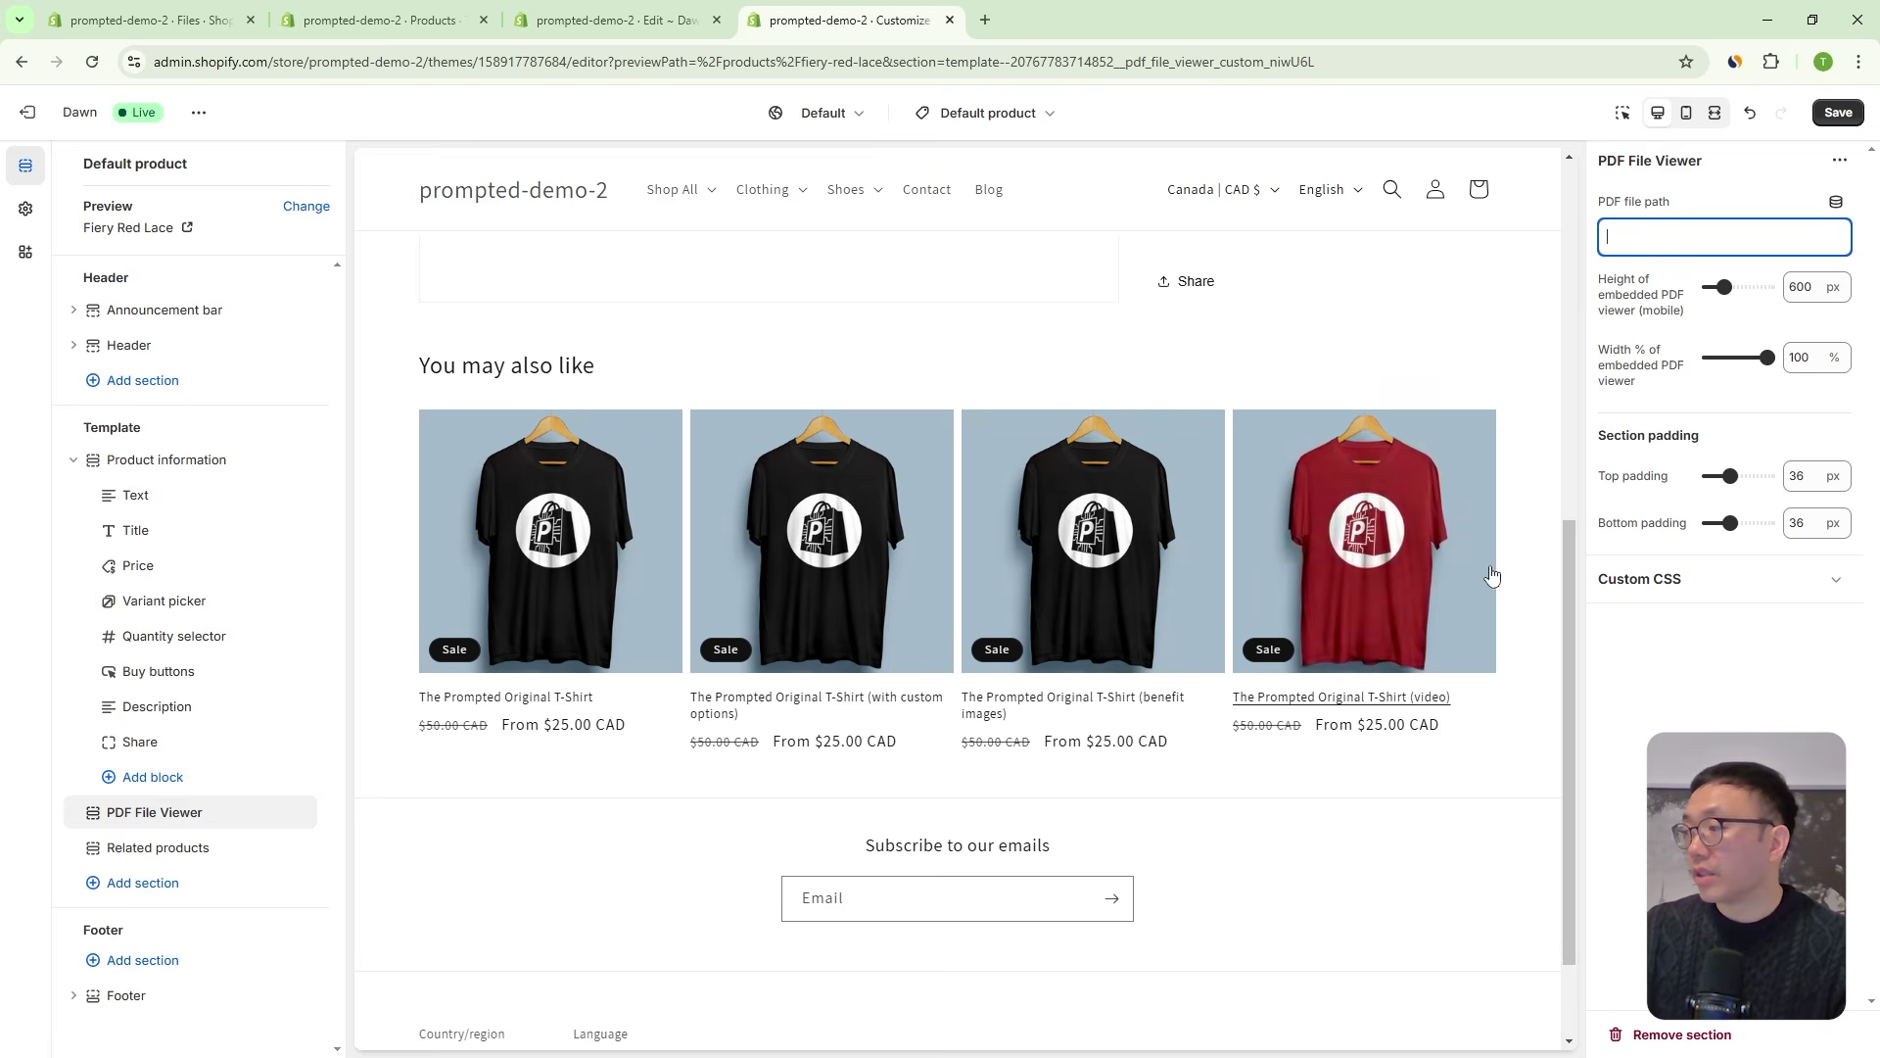
{"action": "left_click_drag", "start_coordinate": [1566, 558], "coordinate": [1587, 392]}
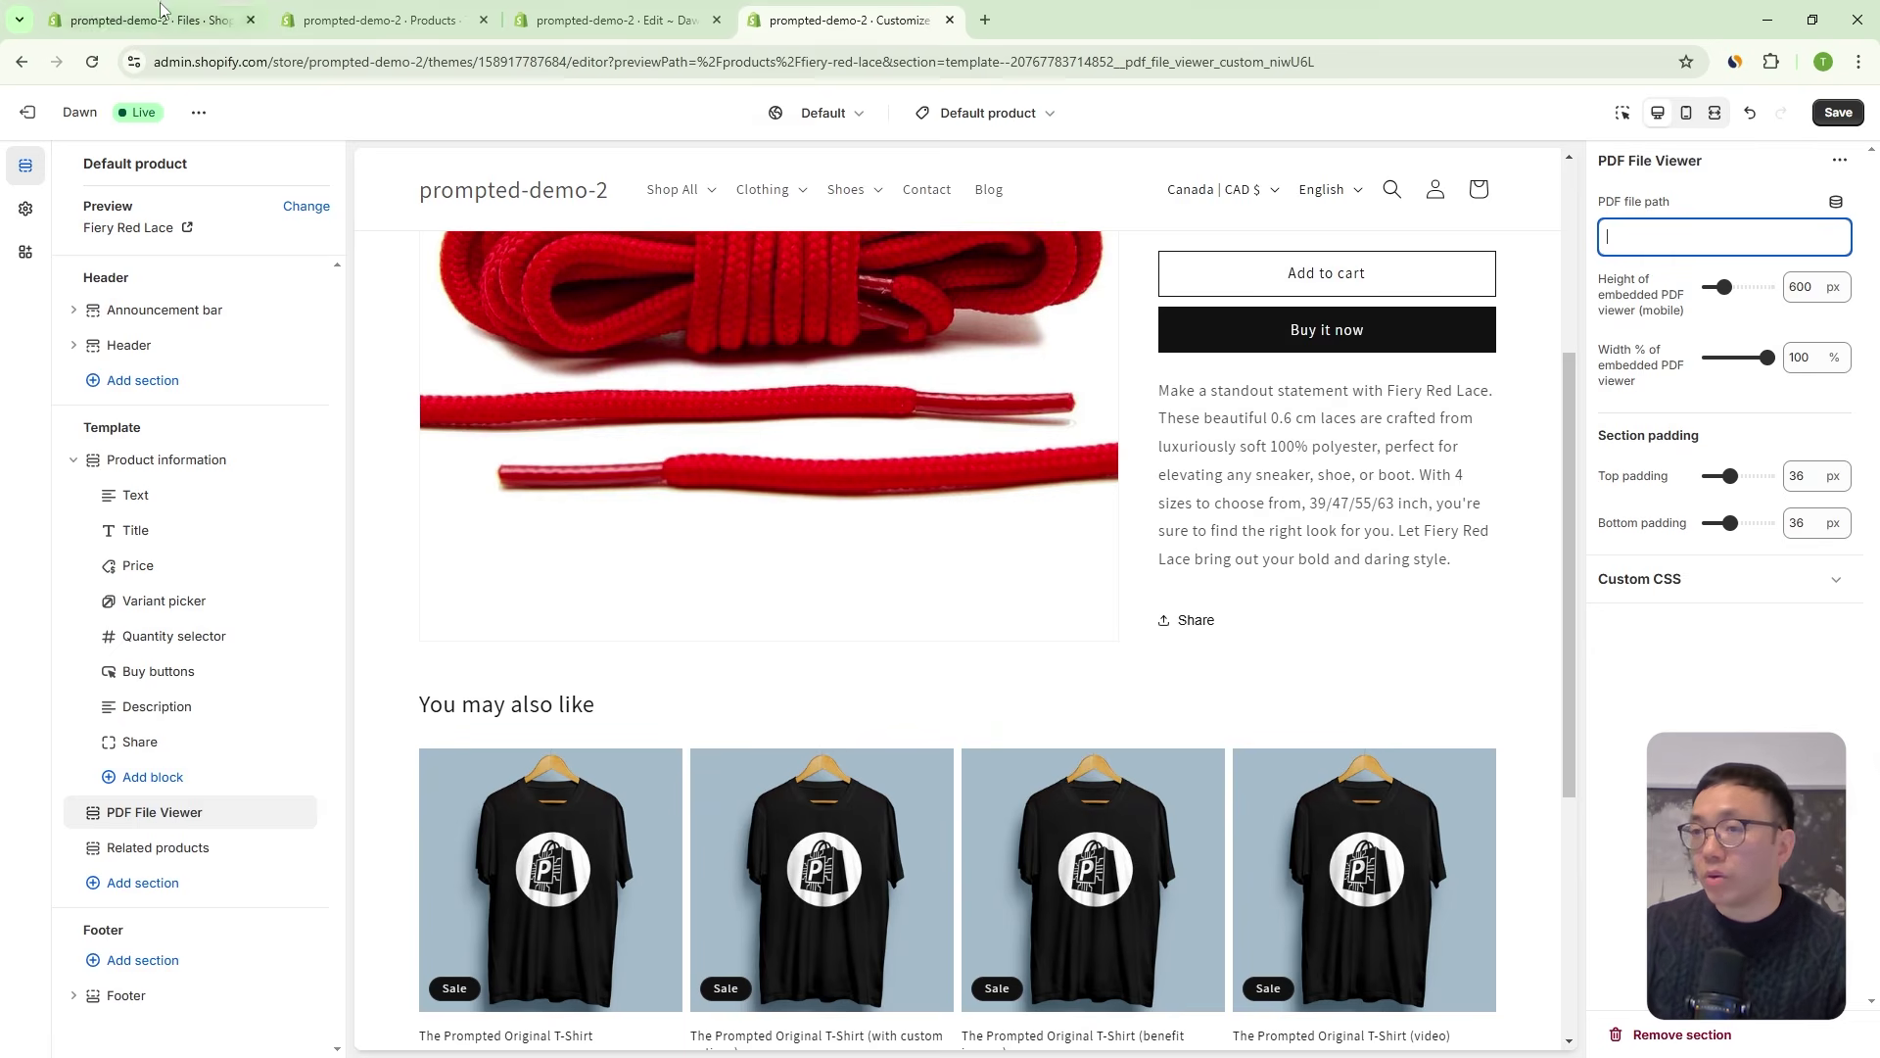
Set the PDF file path to the Black_Don_t_Miss_Black_Friday_Sale_Instagram_Story PDF's link, save the template, and check the preview.
{"action": "left_click", "coordinate": [125, 18]}
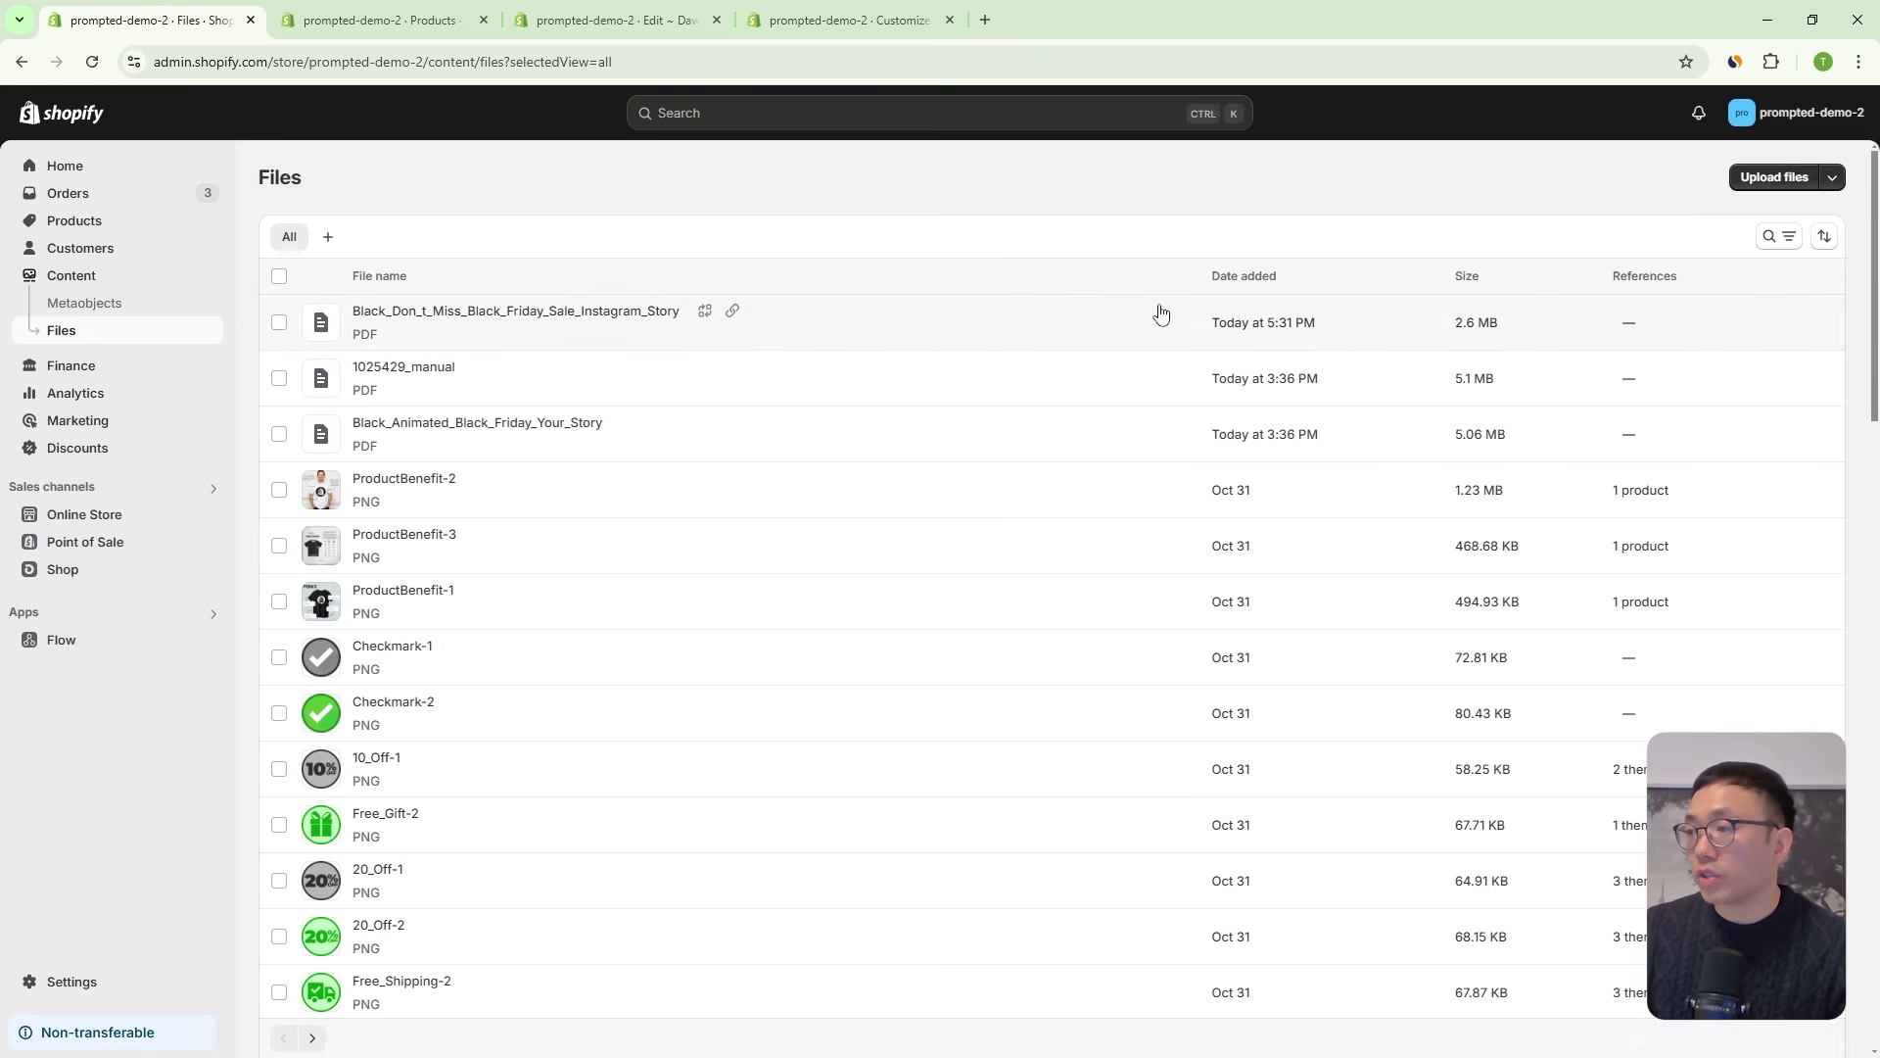
{"action": "left_click", "coordinate": [642, 17]}
{"action": "left_click", "coordinate": [848, 19]}
{"action": "key", "text": "ctrl+v"}
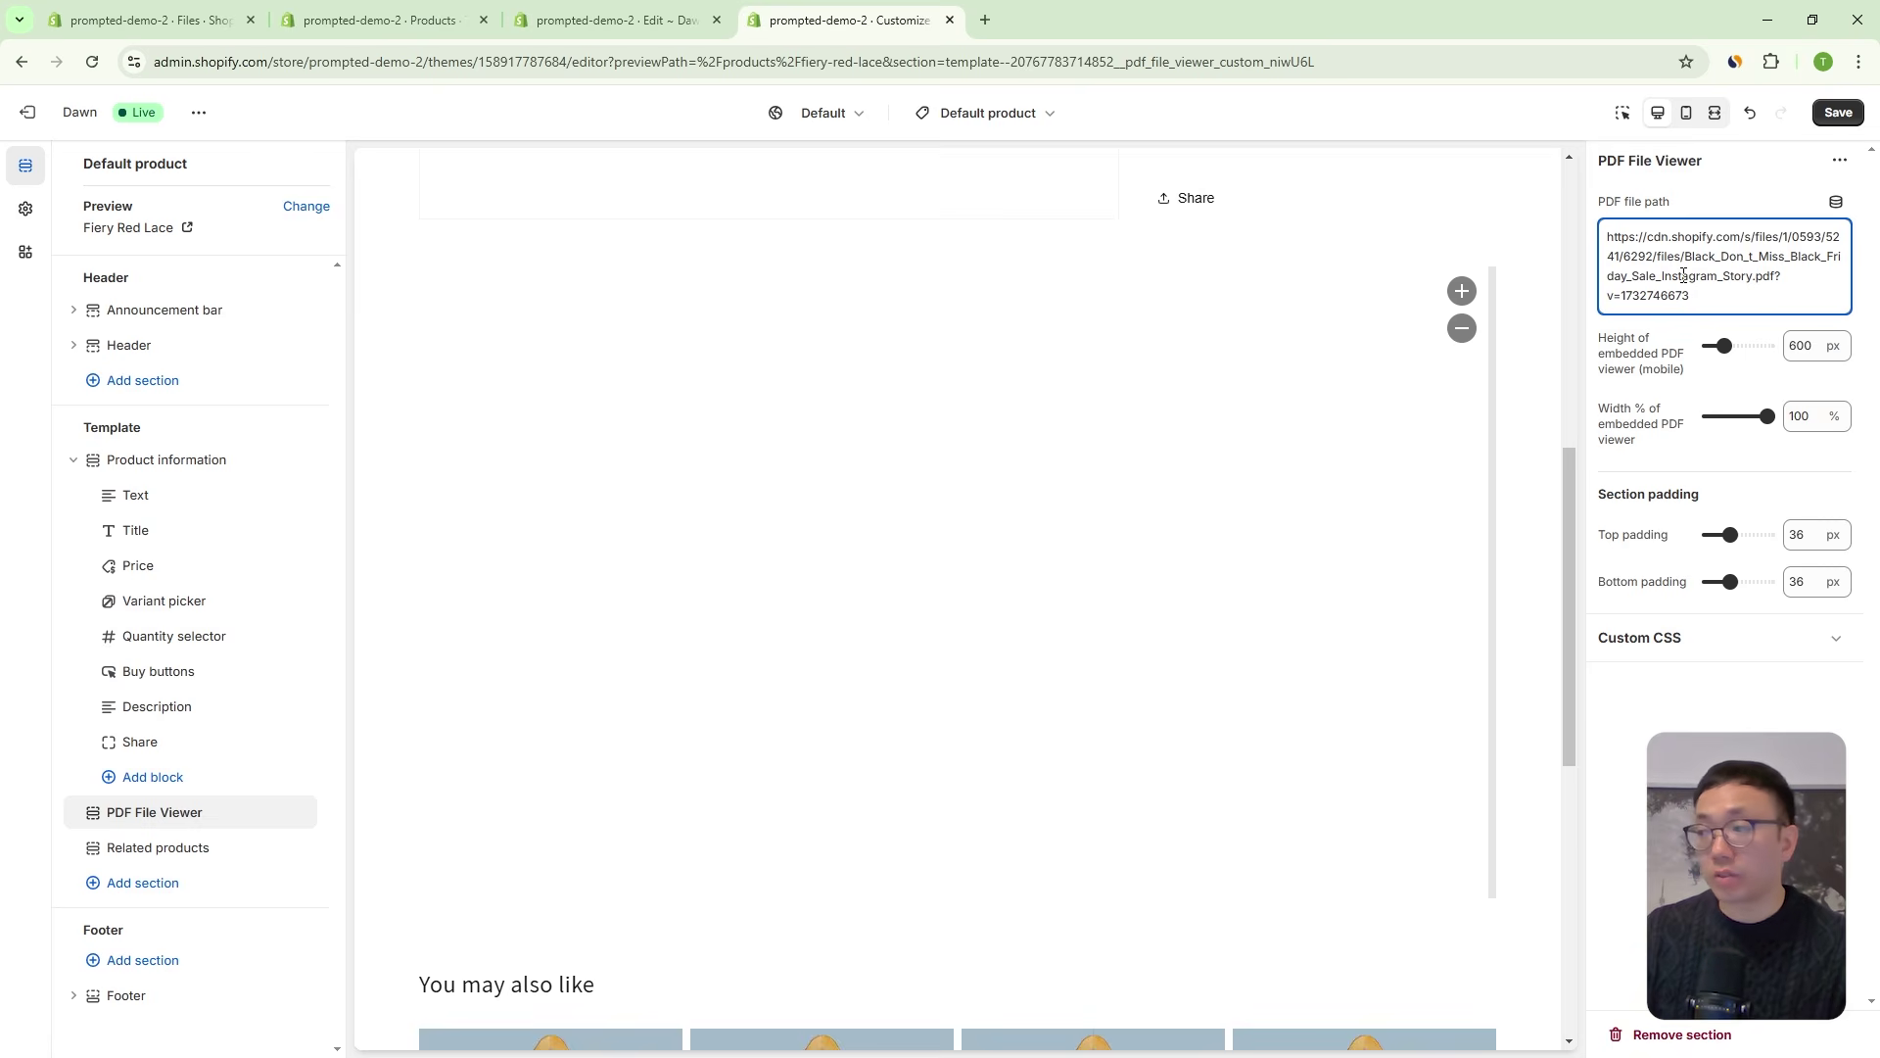
{"action": "left_click", "coordinate": [1833, 113]}
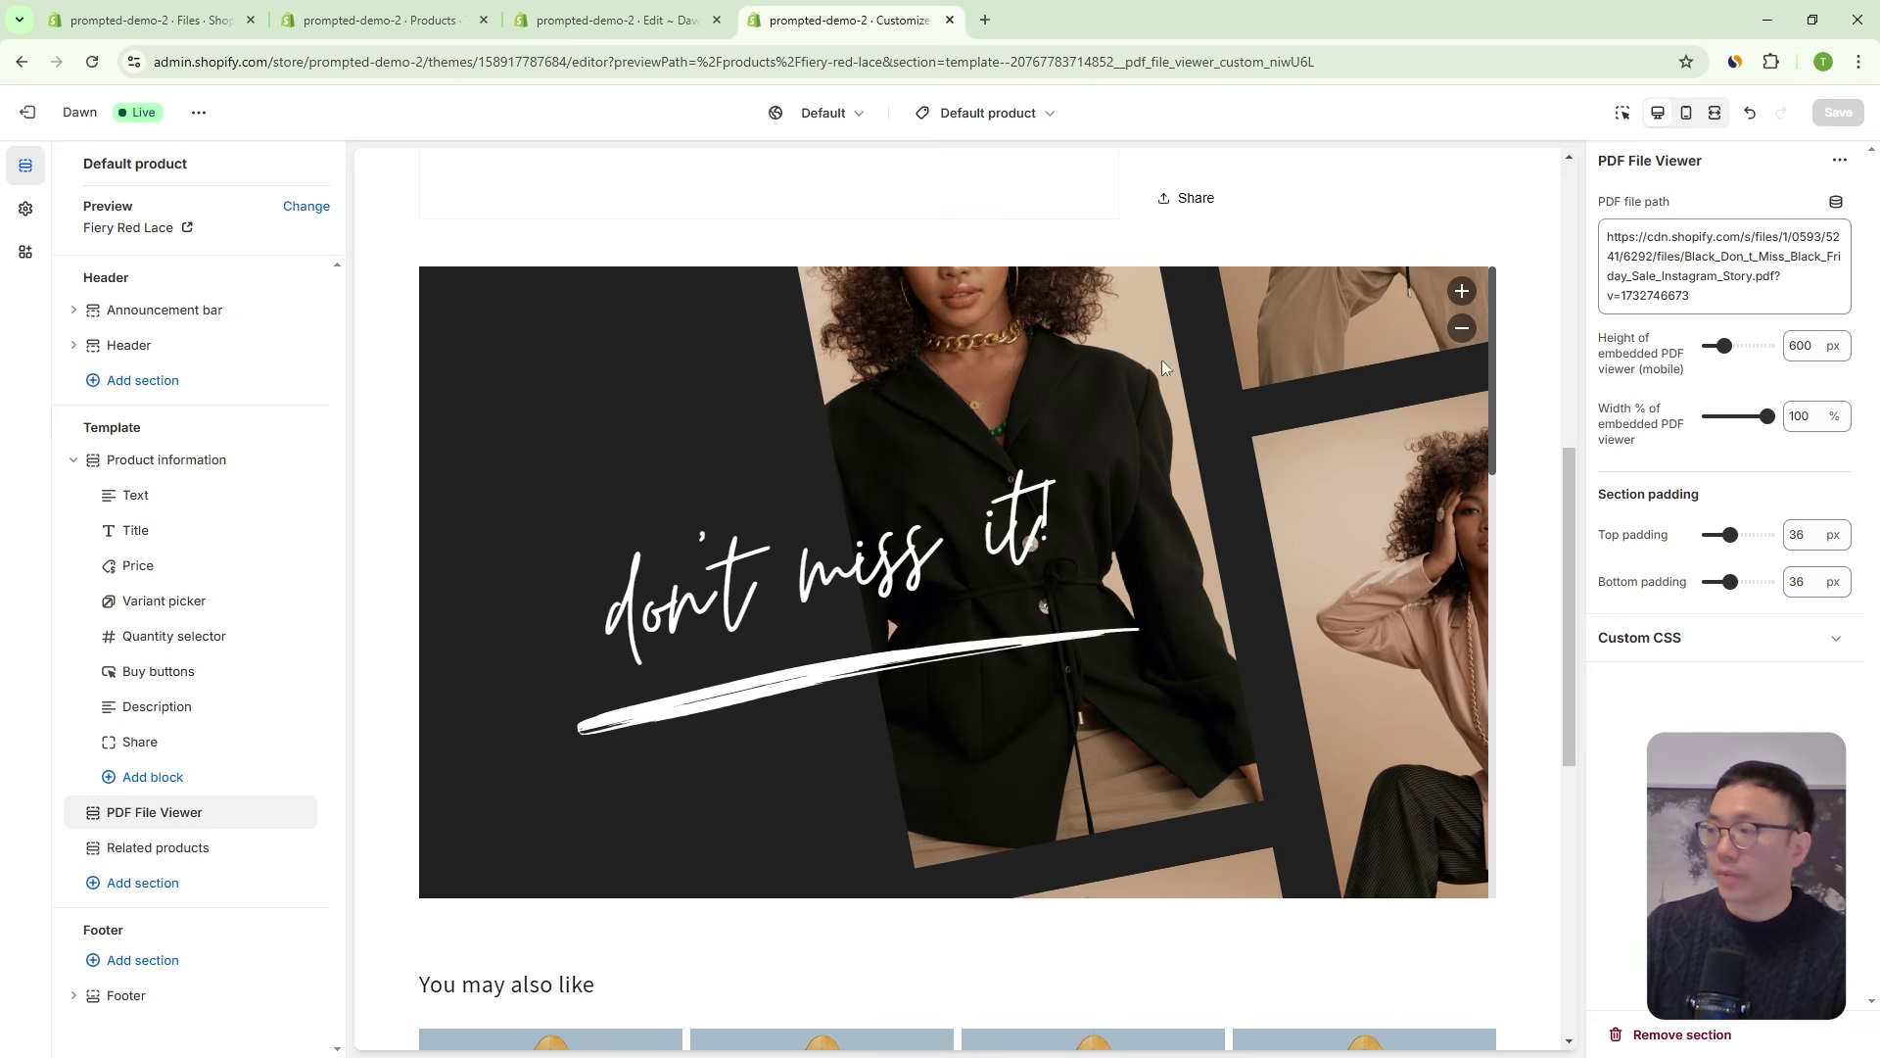
{"action": "mouse_move", "coordinate": [1569, 500]}
{"action": "left_mouse_down"}
{"action": "mouse_move", "coordinate": [1575, 415]}
{"action": "mouse_move", "coordinate": [1580, 490]}
{"action": "left_mouse_up"}
{"action": "scroll", "coordinate": [1581, 499], "scroll_direction": "down", "scroll_amount": 2}
{"action": "scroll", "coordinate": [1273, 538], "scroll_direction": "up", "scroll_amount": 4}
{"action": "scroll", "coordinate": [1072, 573], "scroll_direction": "down", "scroll_amount": 2}
{"action": "left_click_drag", "start_coordinate": [1565, 433], "coordinate": [1571, 411]}
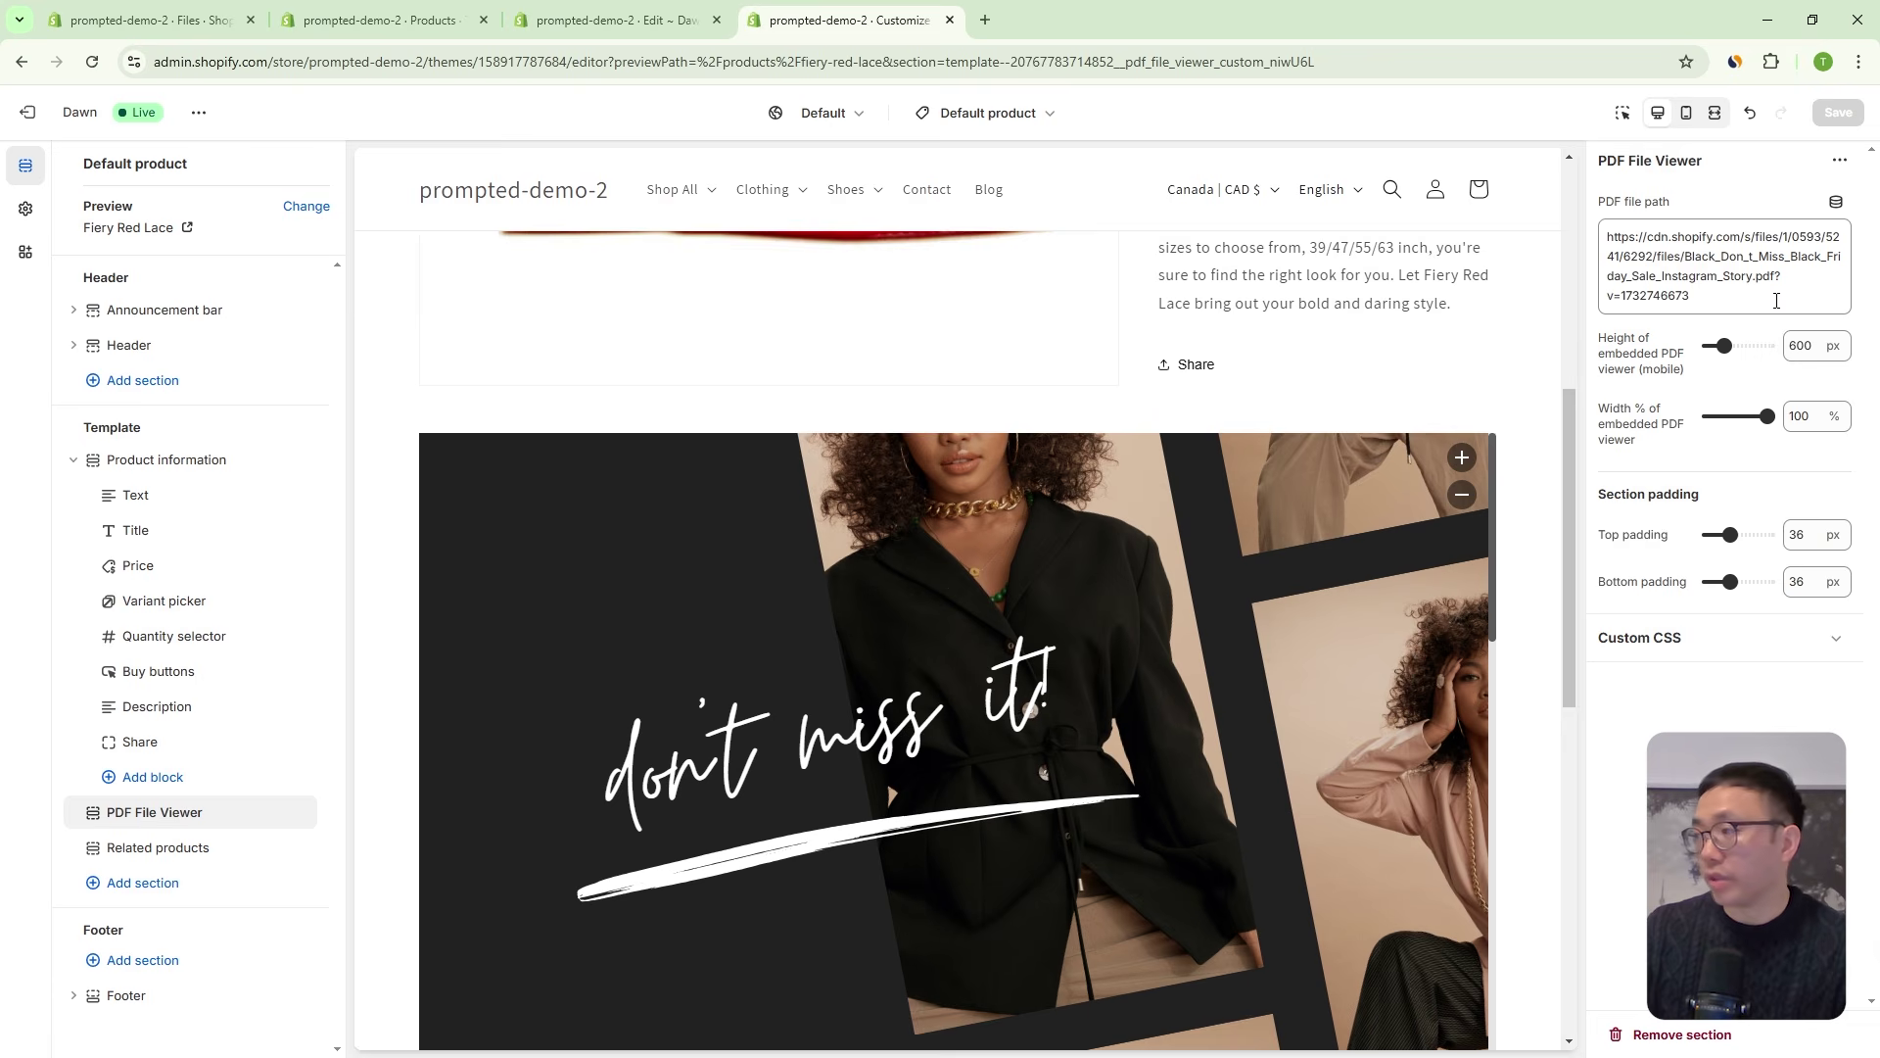
Connect the PDF file path to the PDF File metafield, remove the static URL from it, and save the template.
{"action": "left_click", "coordinate": [1835, 201]}
{"action": "scroll", "coordinate": [1655, 391], "scroll_direction": "down", "scroll_amount": 5}
{"action": "scroll", "coordinate": [1626, 587], "scroll_direction": "down", "scroll_amount": 5}
{"action": "left_click", "coordinate": [1591, 429]}
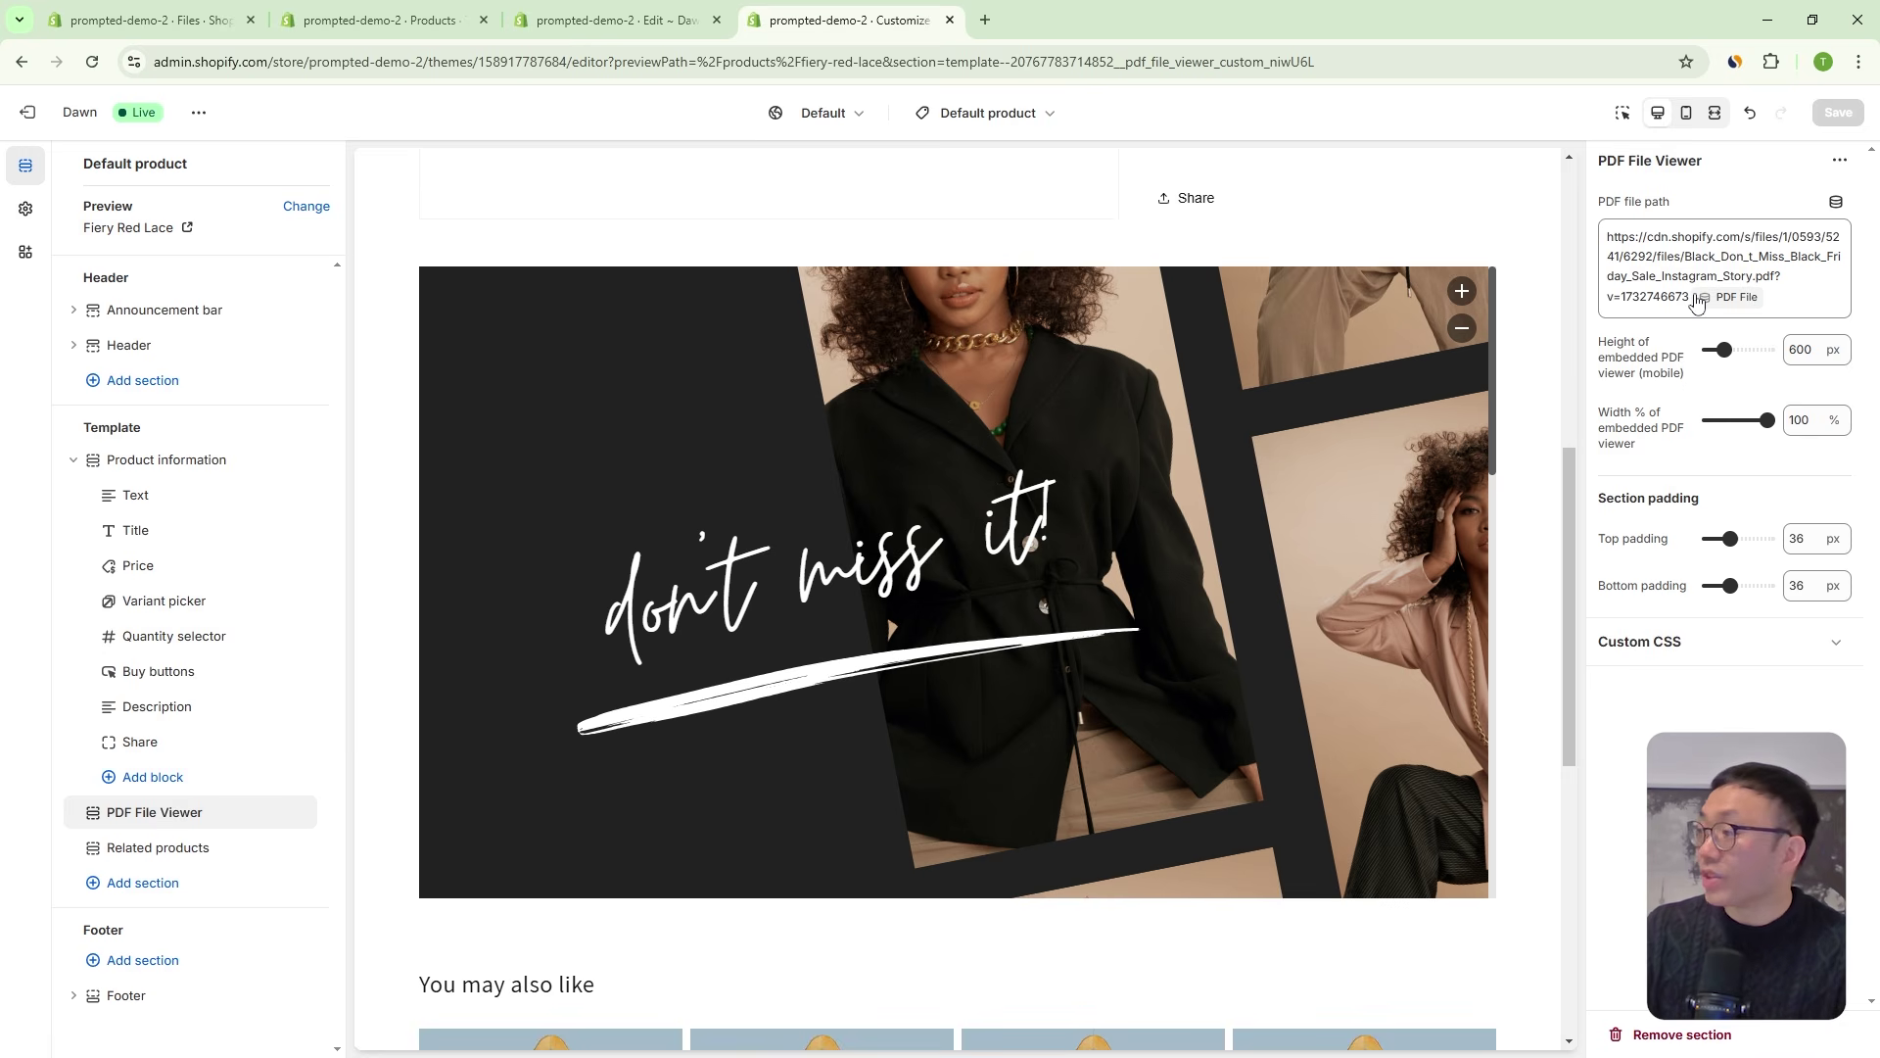
{"action": "left_click_drag", "start_coordinate": [1690, 293], "coordinate": [1600, 240]}
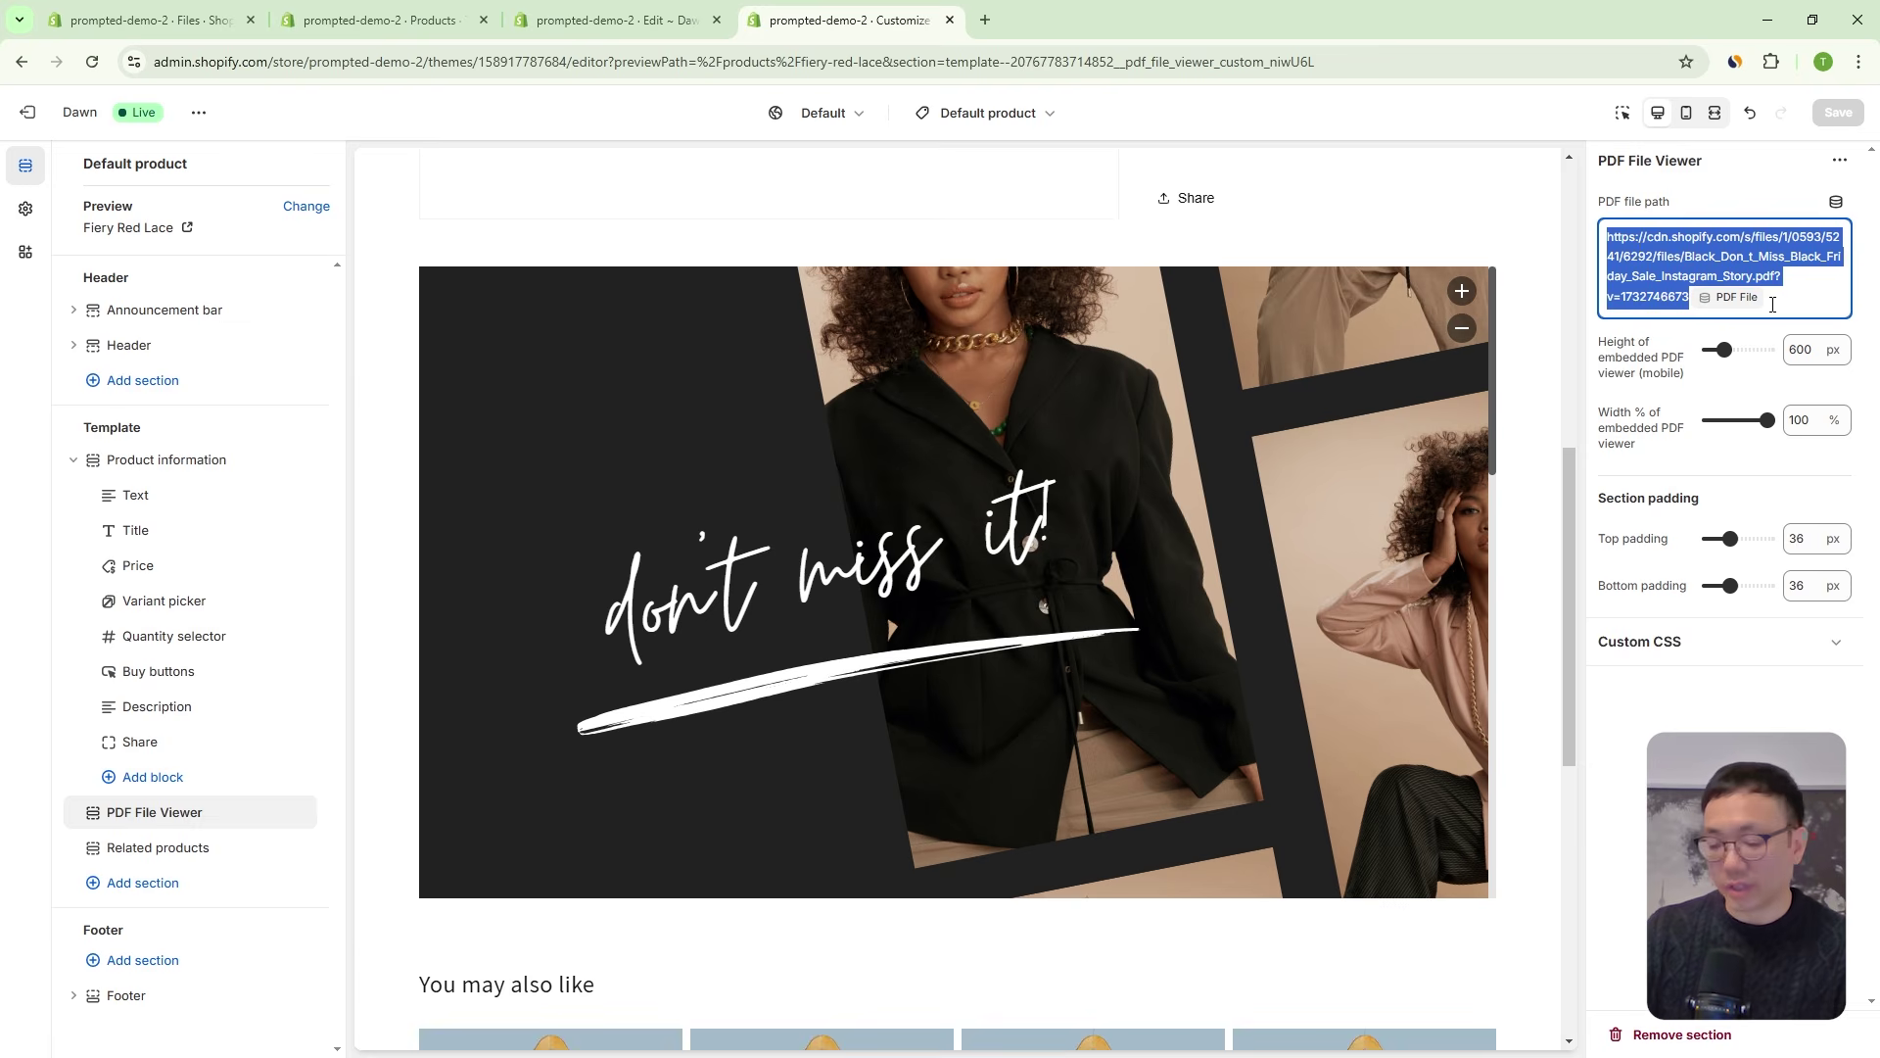
{"action": "key", "text": "BackSpace"}
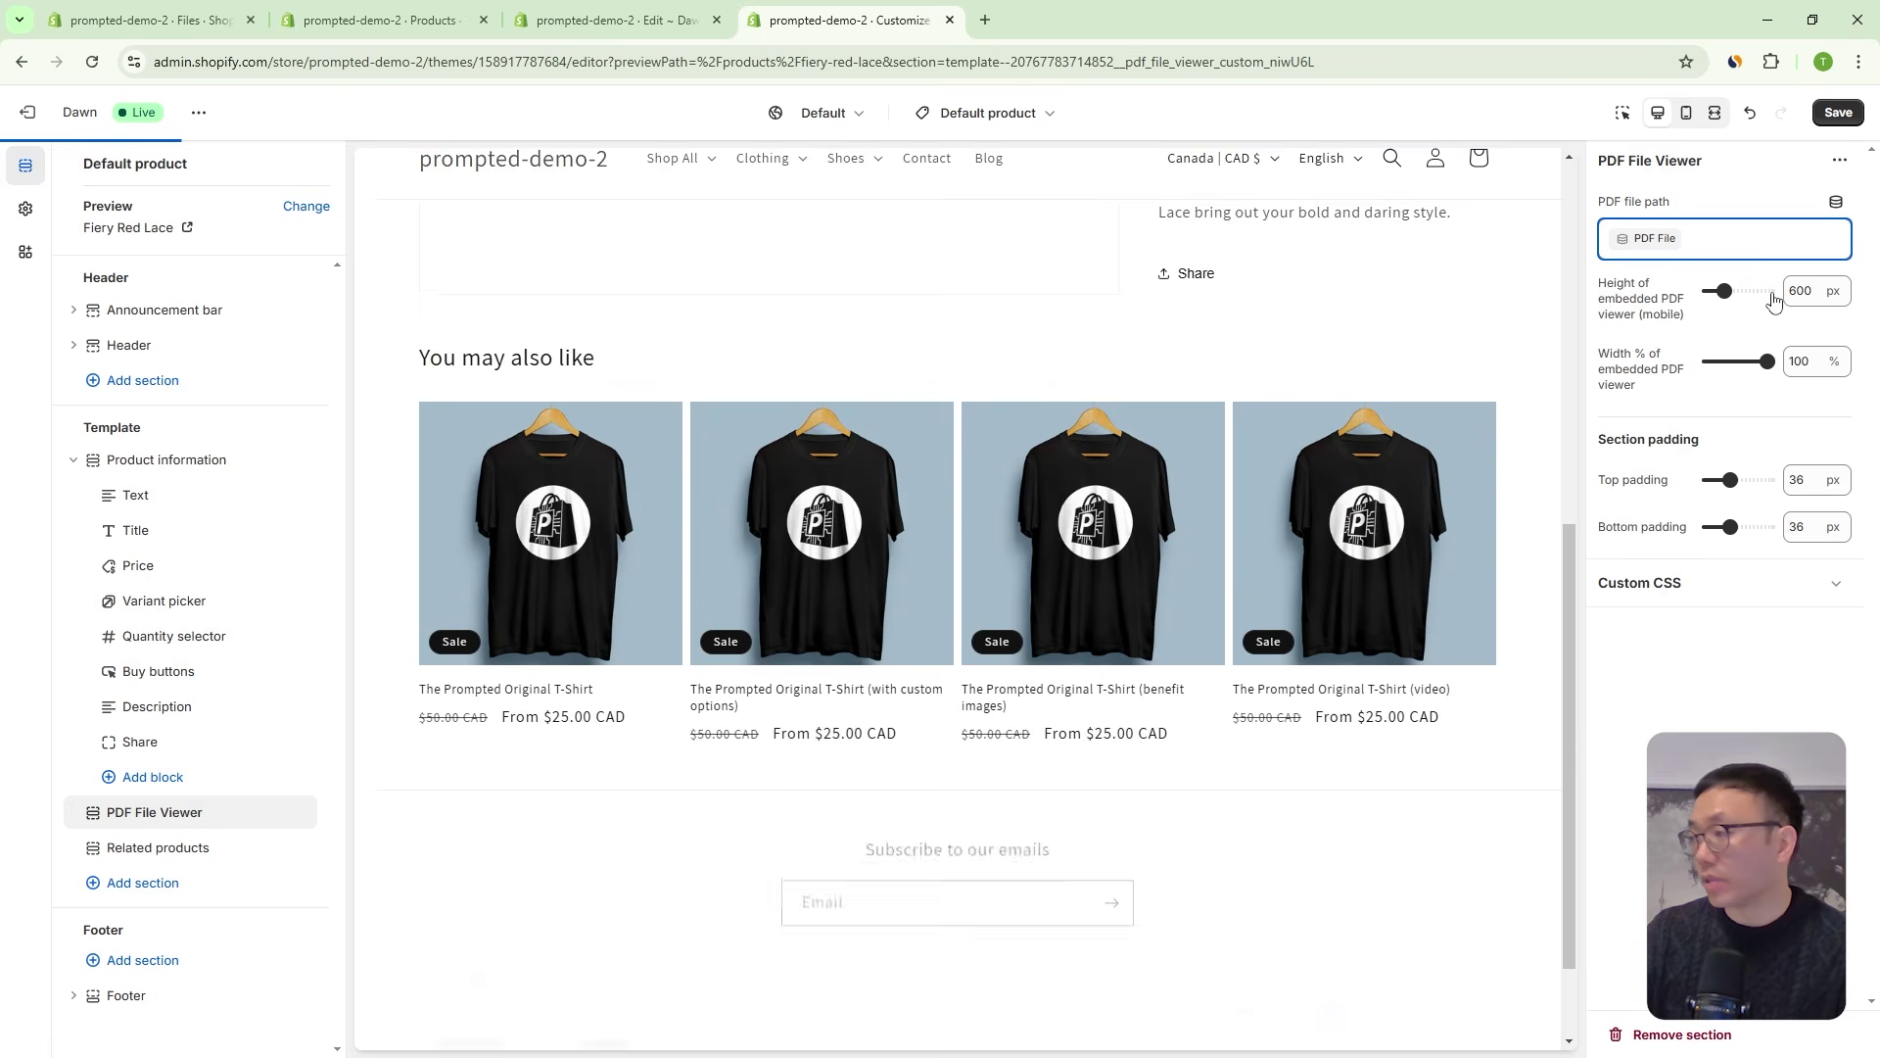
{"action": "left_click", "coordinate": [1838, 110]}
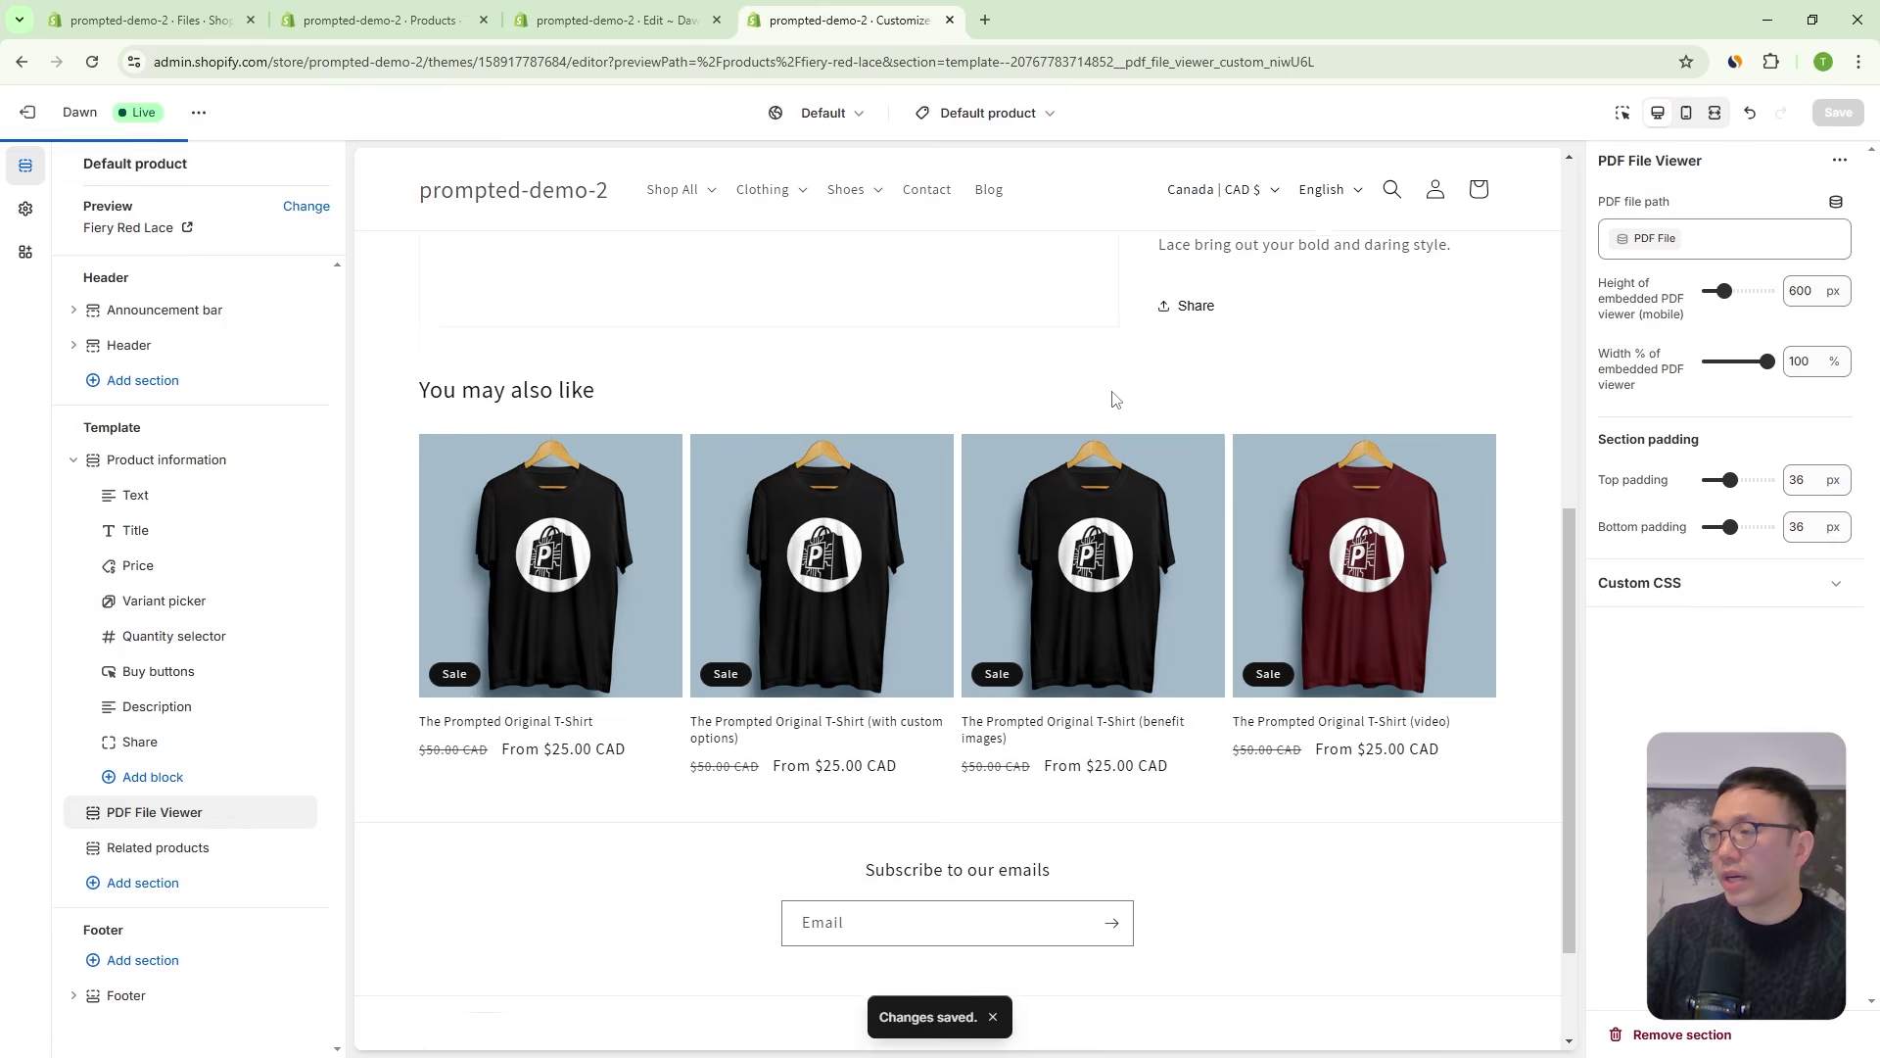
Open The Prompted Original T-Shirt from the related products in the preview and check its PDF viewer.
{"action": "scroll", "coordinate": [476, 671], "scroll_direction": "up", "scroll_amount": 3}
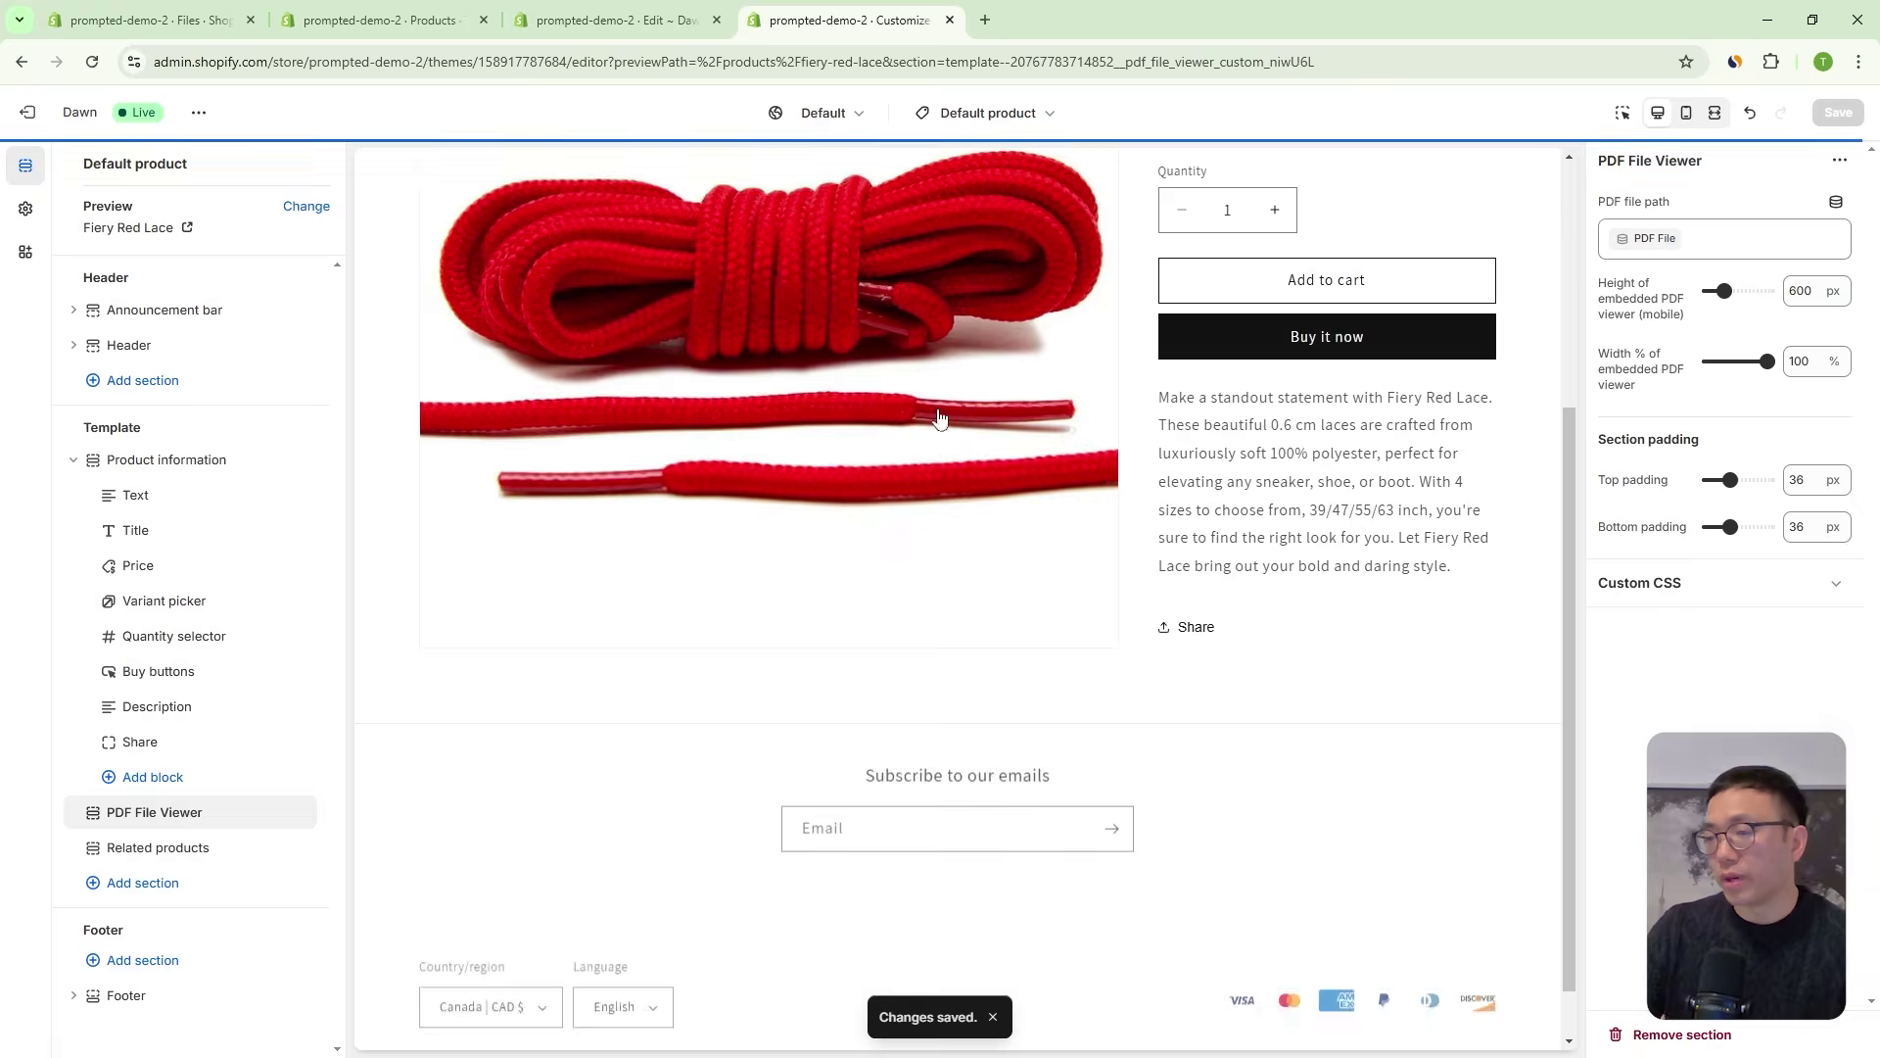
{"action": "scroll", "coordinate": [599, 725], "scroll_direction": "down", "scroll_amount": 2}
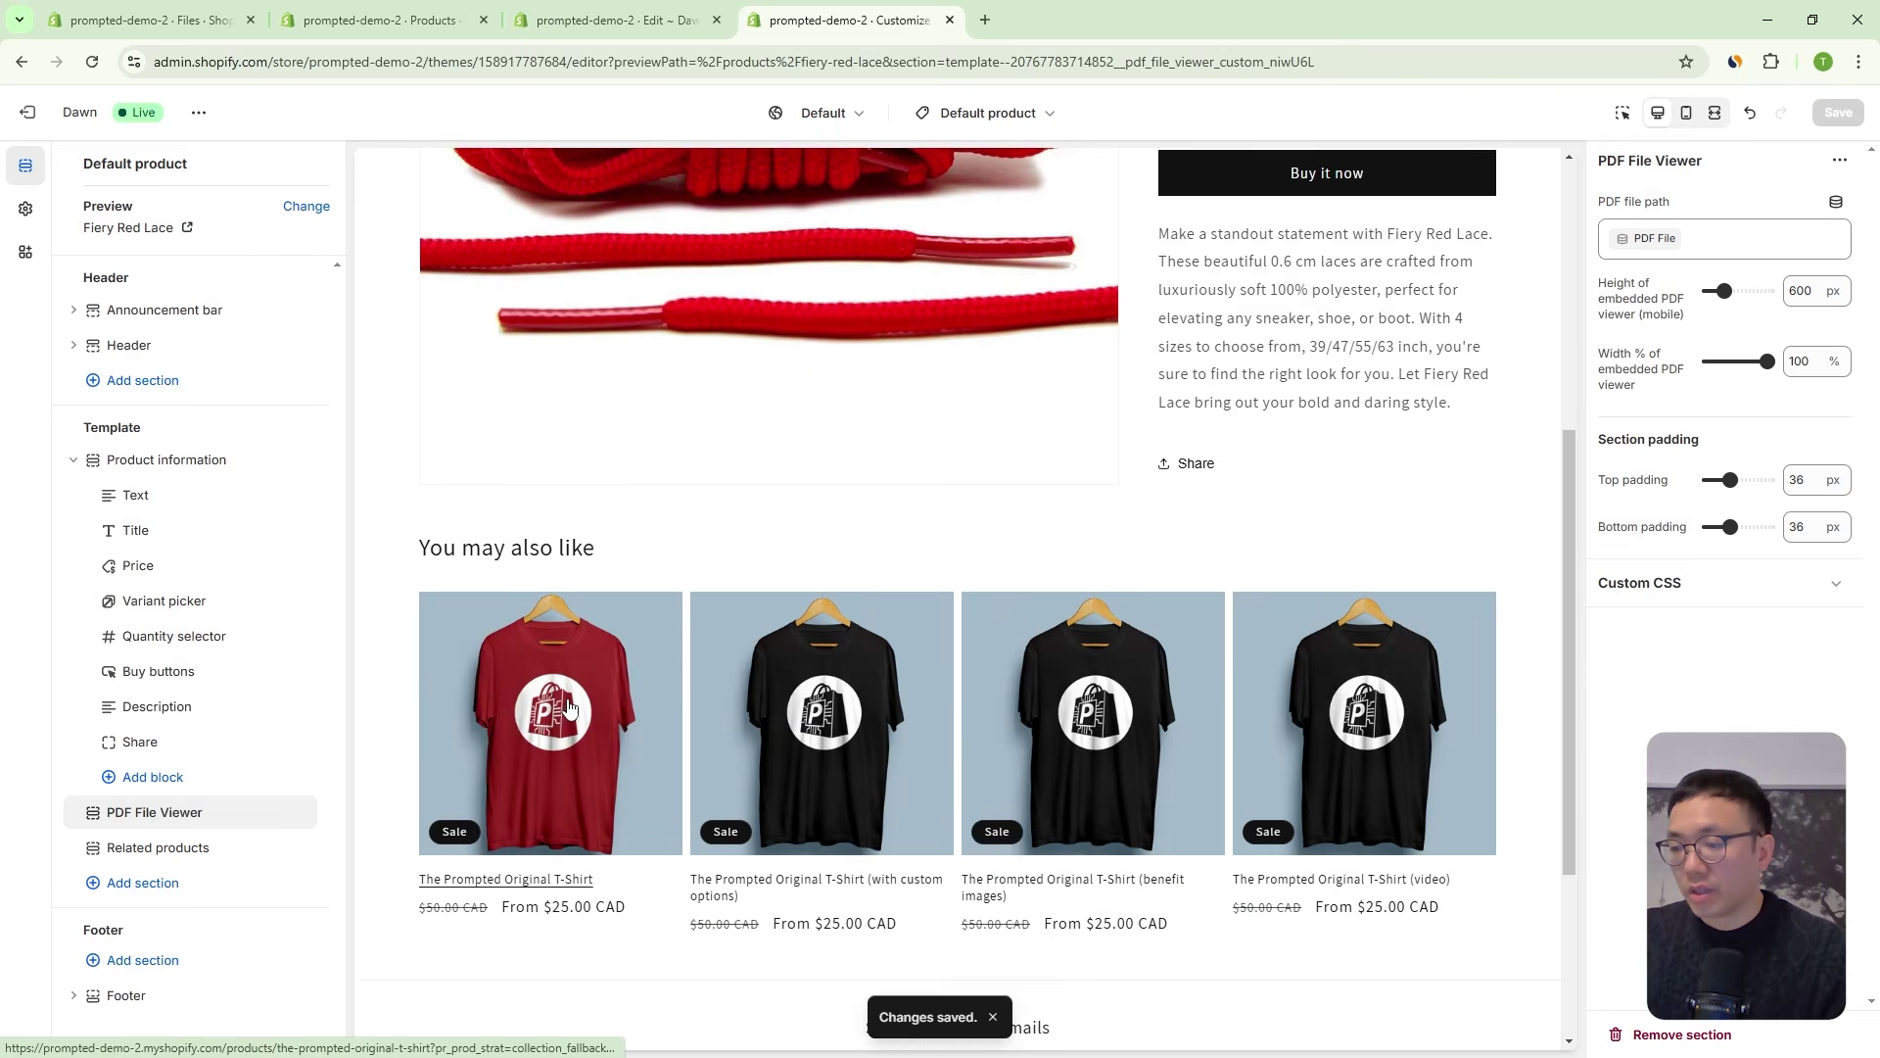
{"action": "left_click", "coordinate": [568, 713]}
{"action": "scroll", "coordinate": [994, 432], "scroll_direction": "down", "scroll_amount": 7}
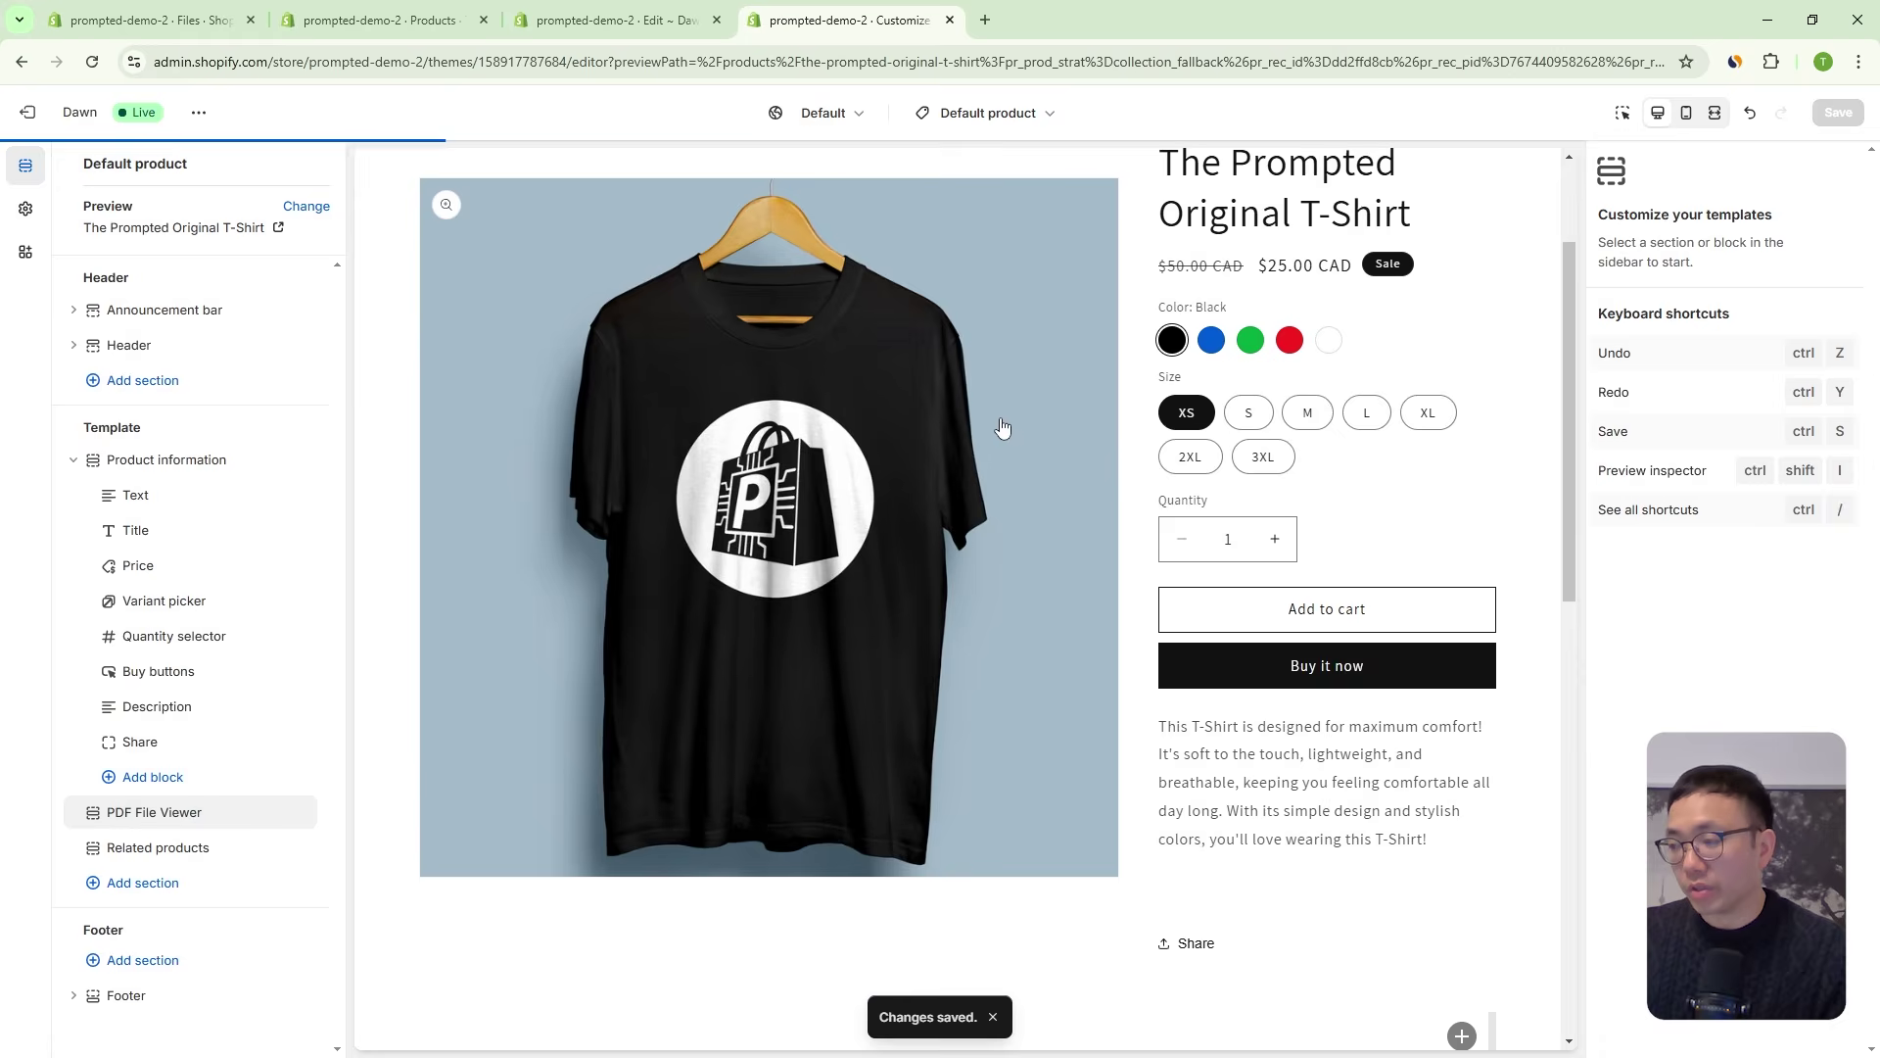
{"action": "scroll", "coordinate": [1371, 438], "scroll_direction": "down", "scroll_amount": 2}
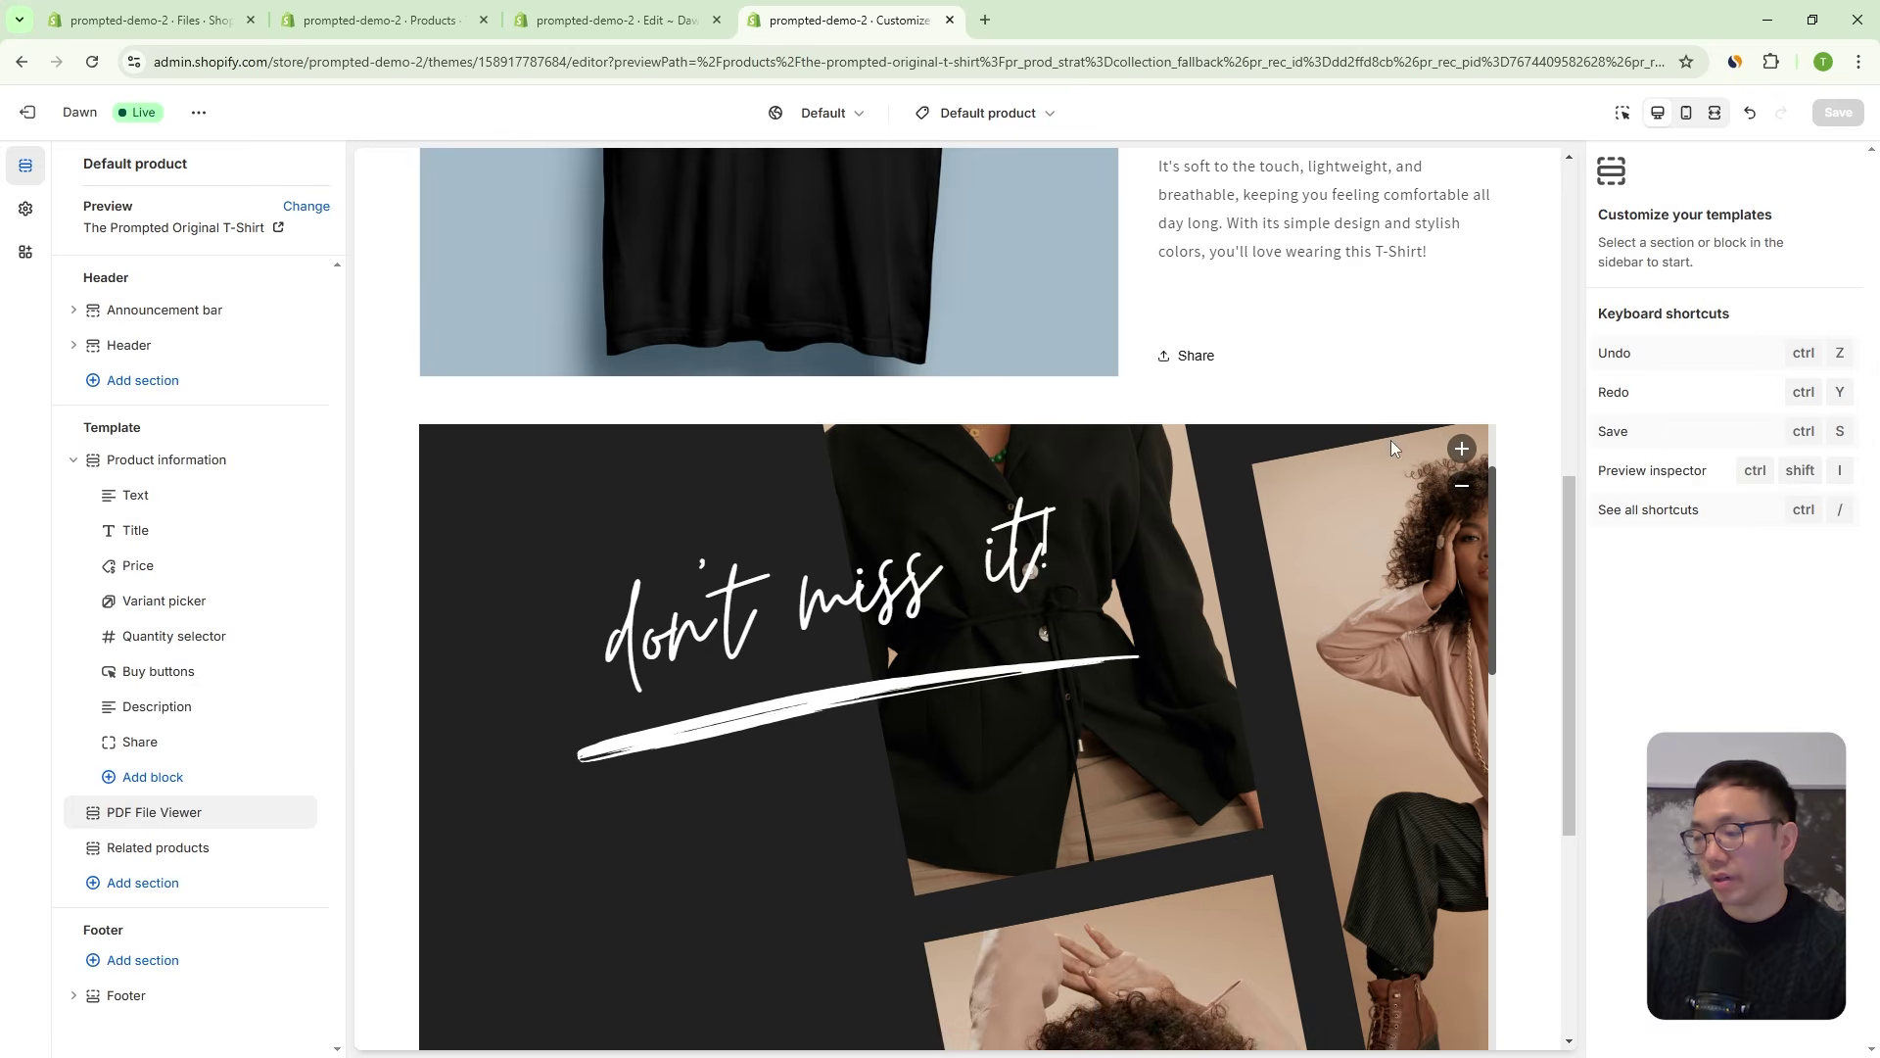
{"action": "scroll", "coordinate": [1550, 461], "scroll_direction": "down", "scroll_amount": 1}
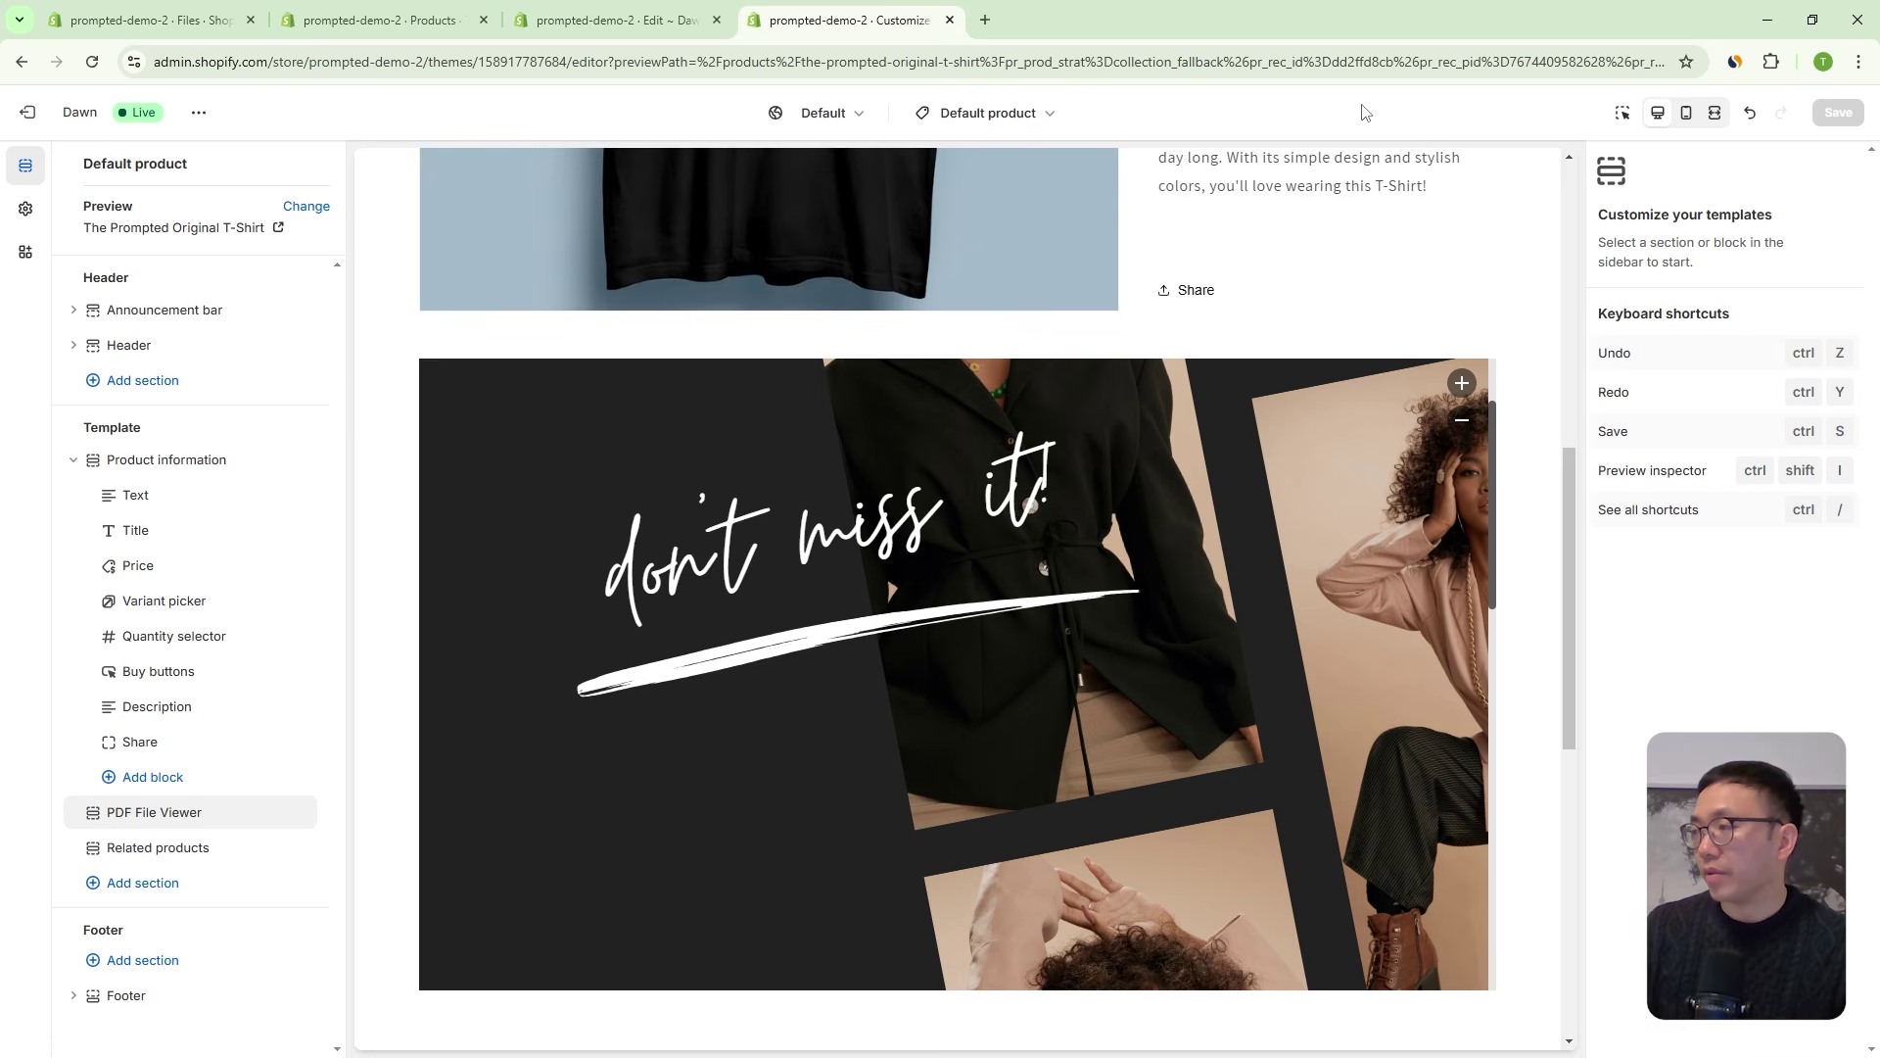
Search the live storefront for "chip", open The Prompted Chip T-Shirt, and check the PDF viewer on its page.
{"action": "left_click", "coordinate": [200, 114]}
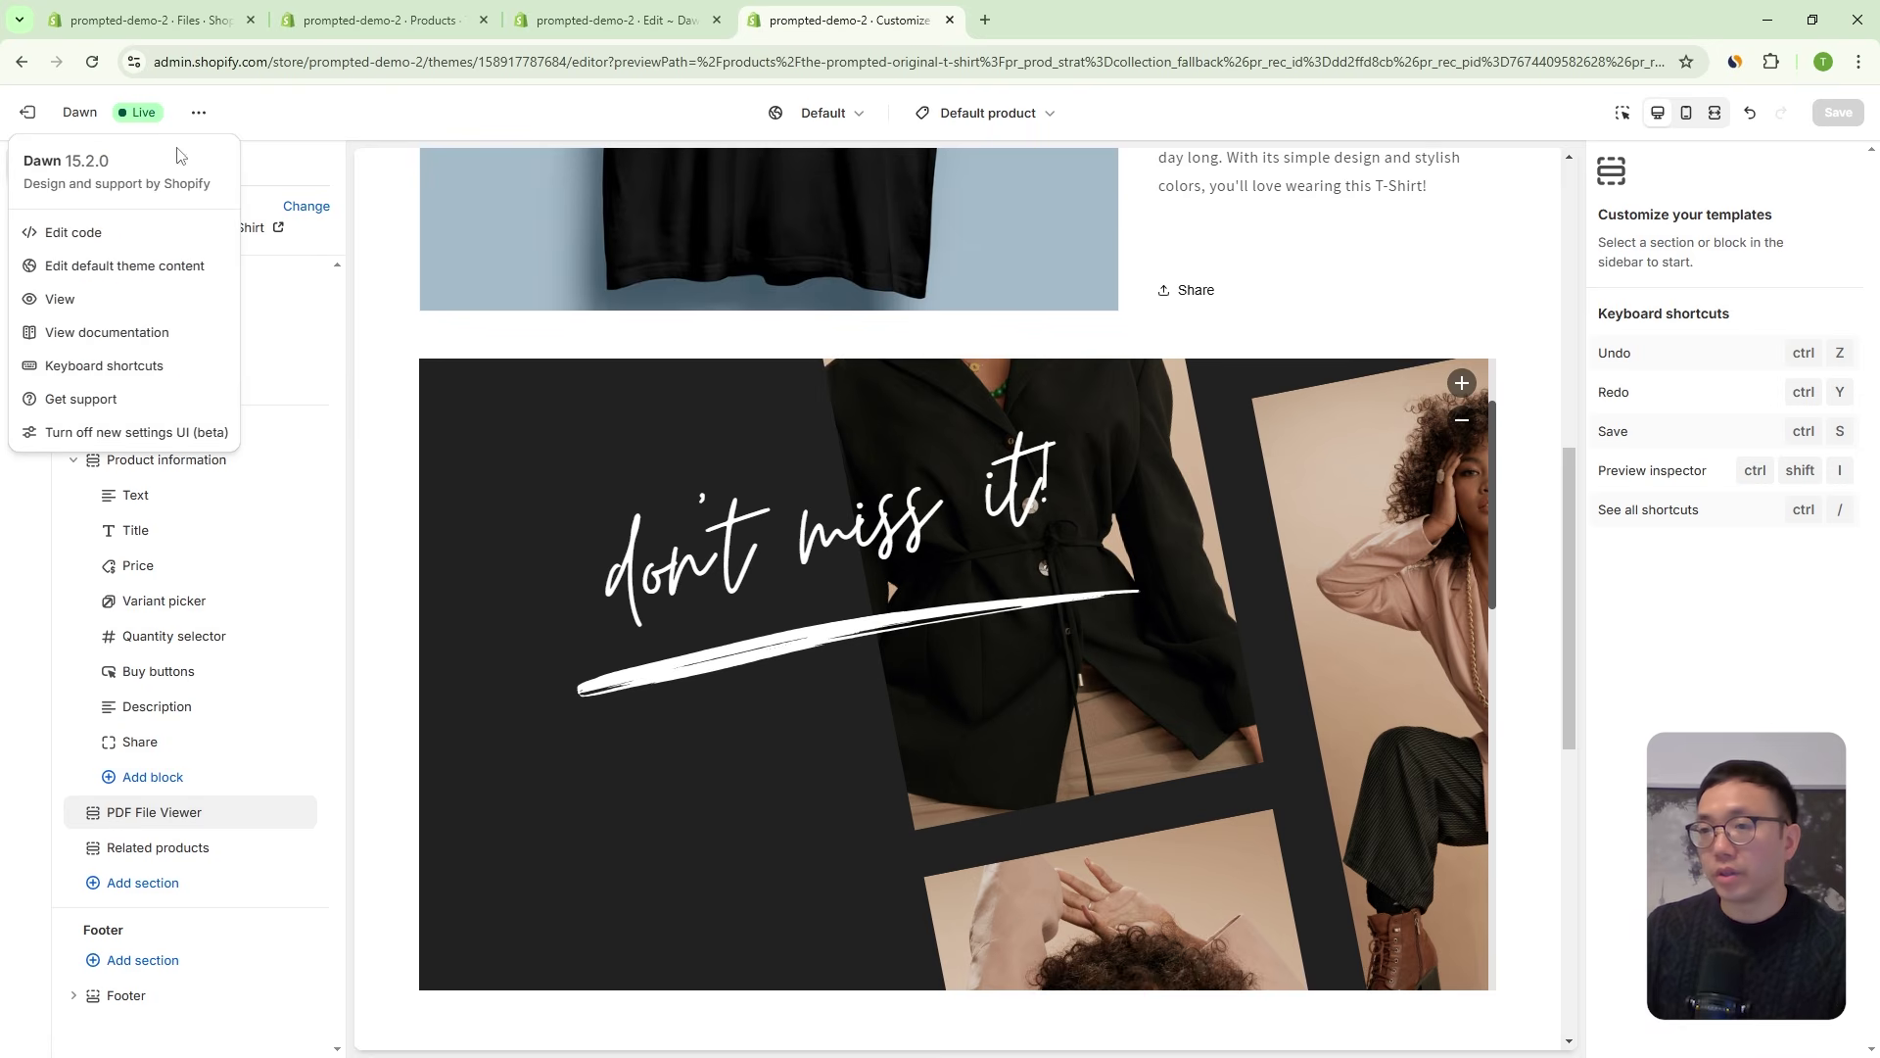
{"action": "left_click", "coordinate": [86, 299]}
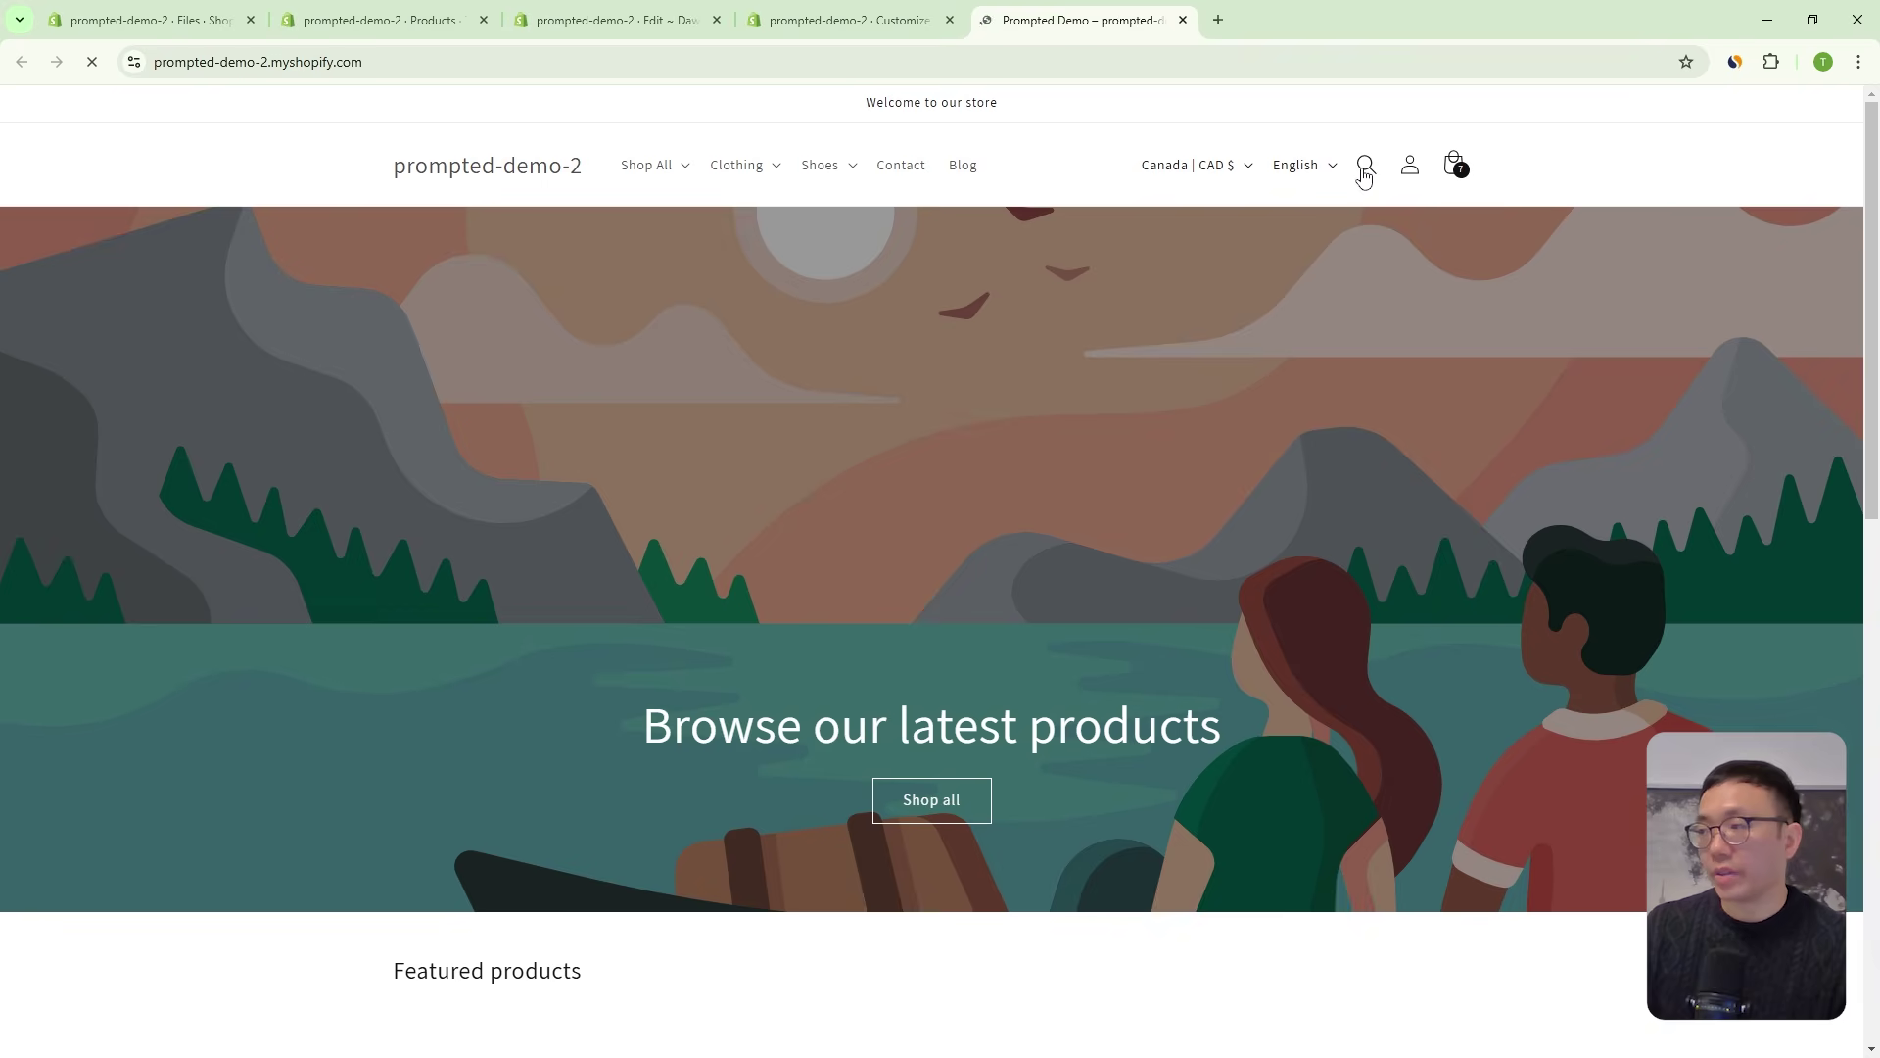
{"action": "left_click", "coordinate": [1364, 167]}
{"action": "type", "text": "chip"}
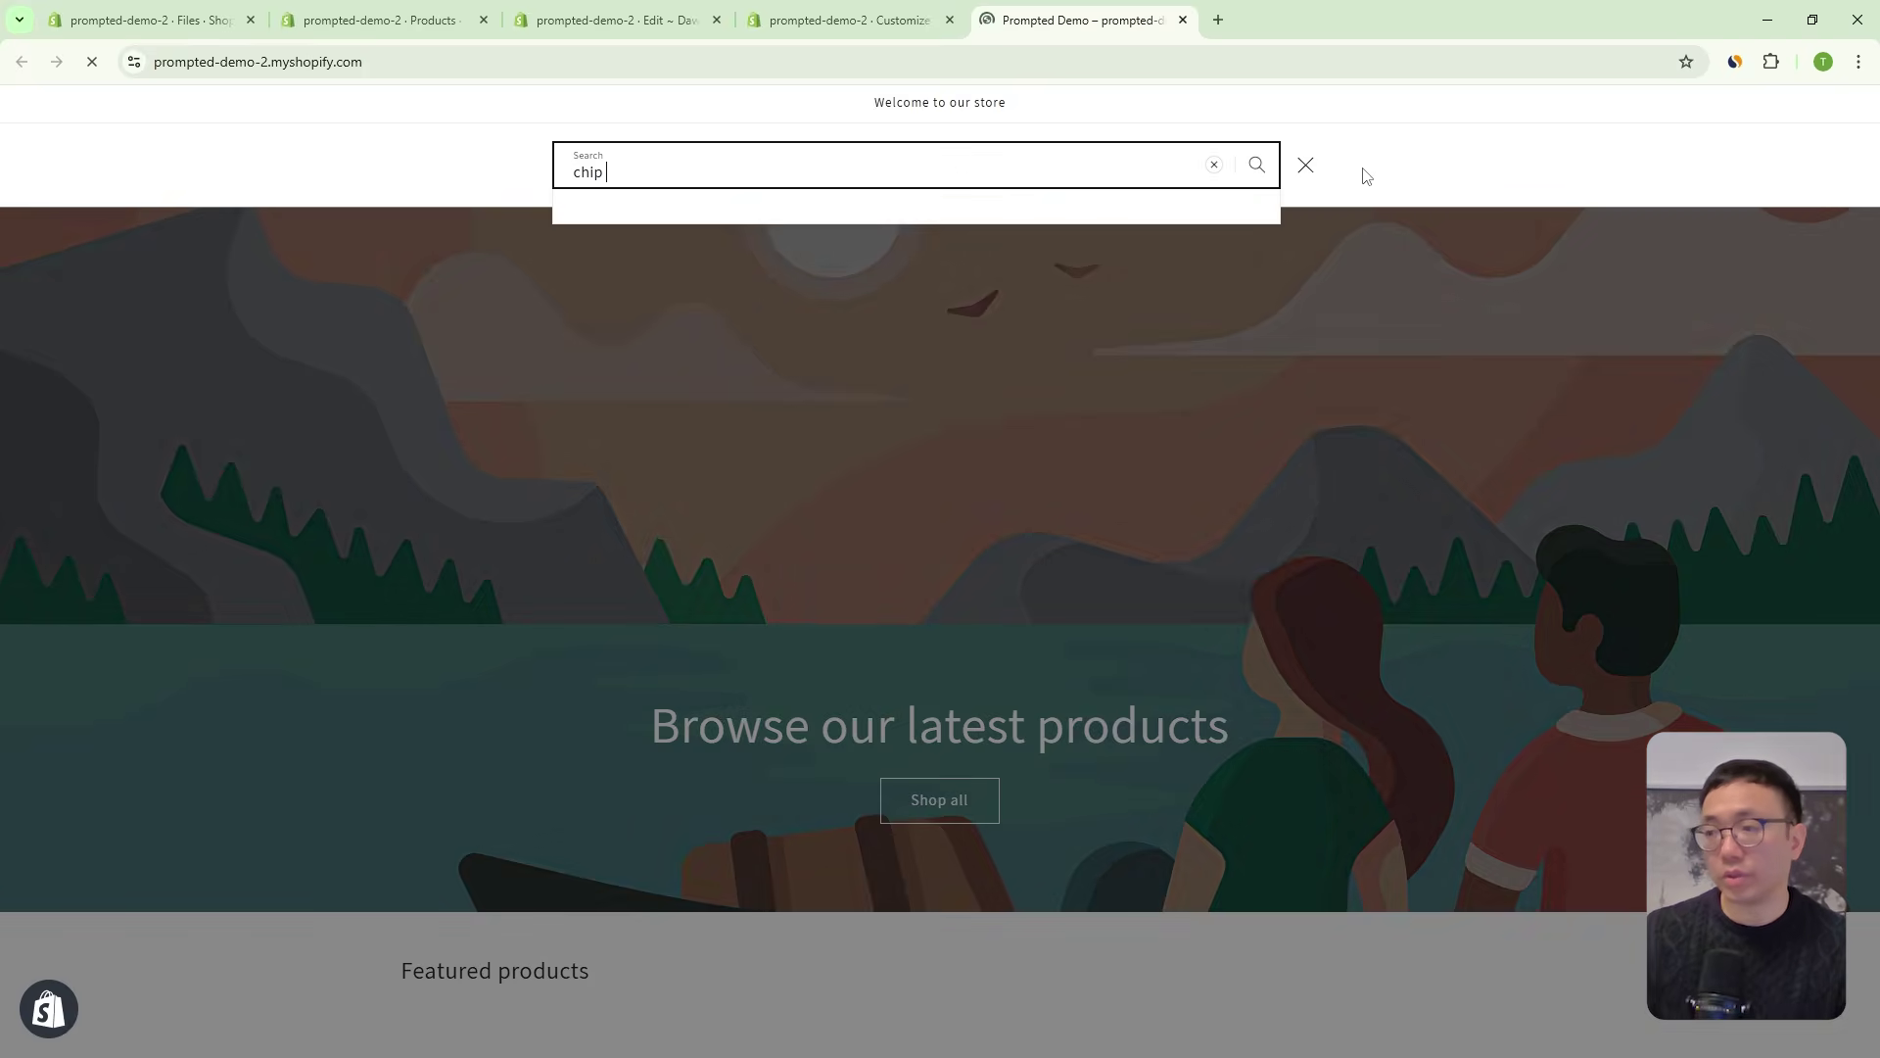
{"action": "left_click", "coordinate": [963, 321]}
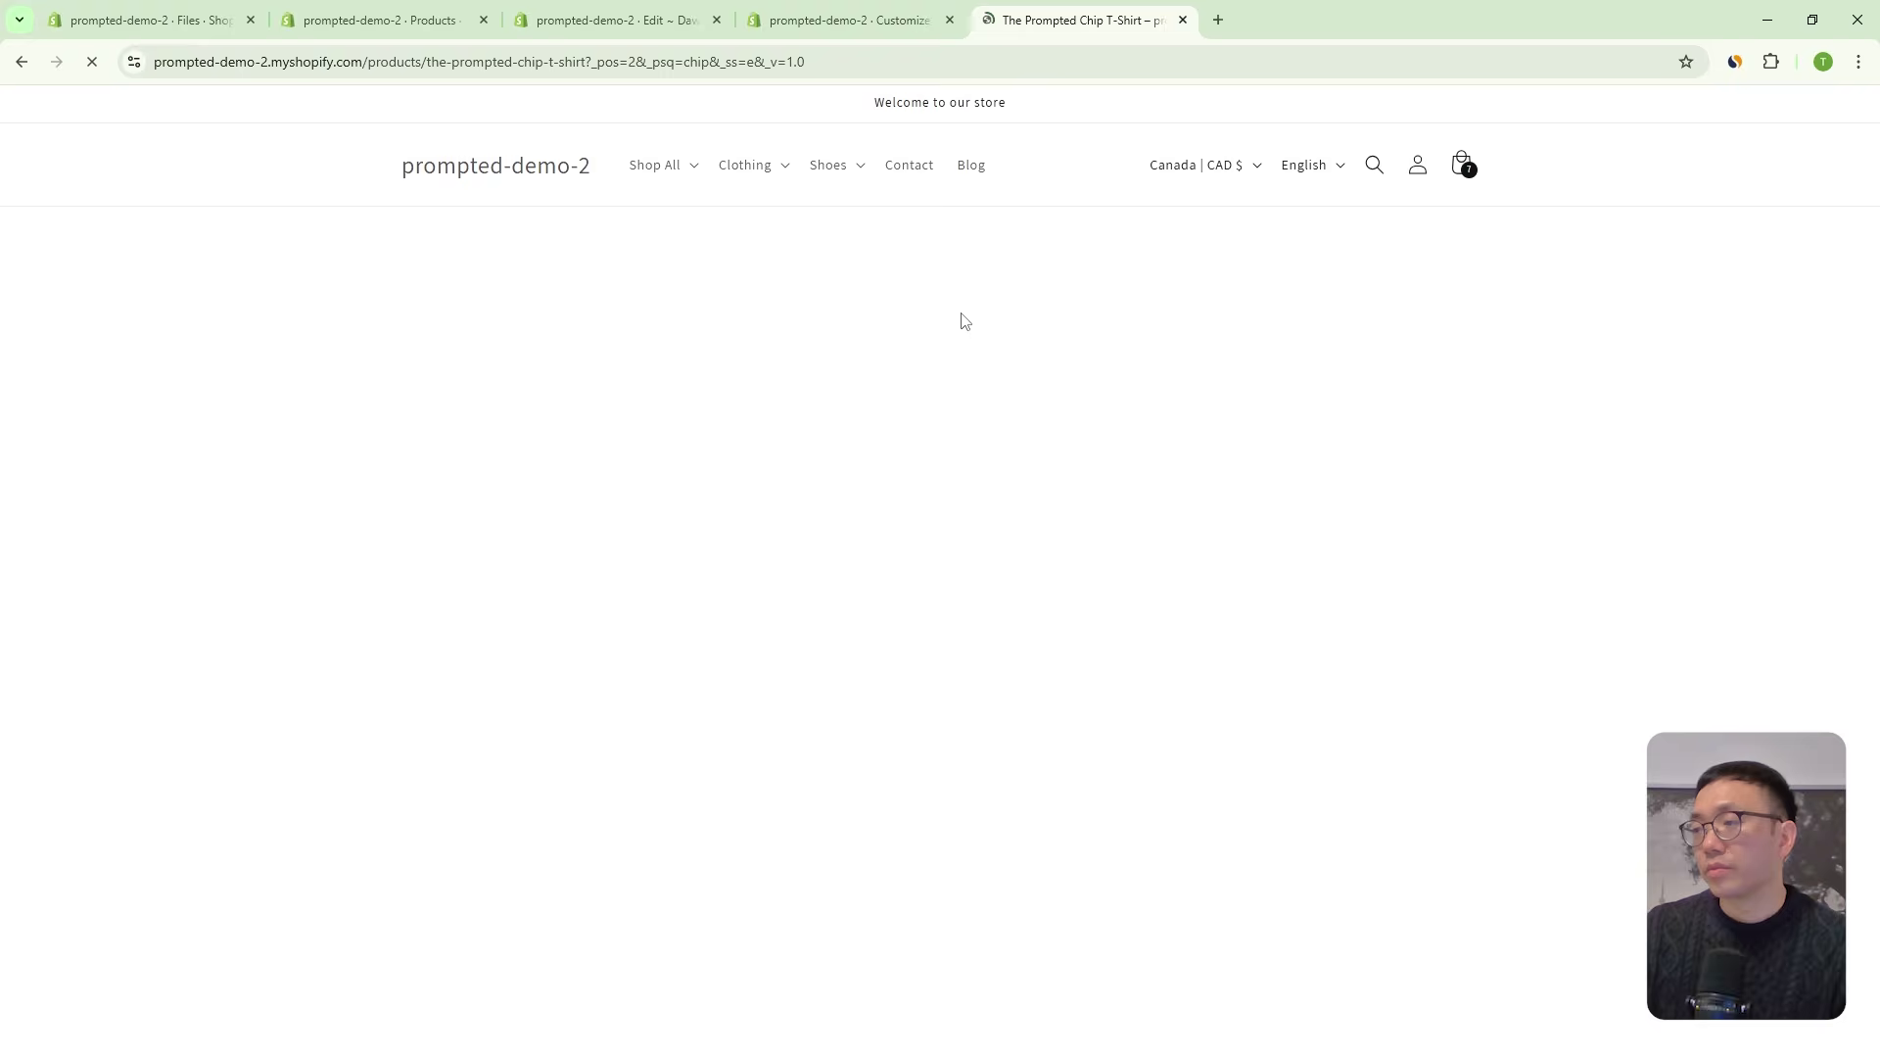
{"action": "scroll", "coordinate": [1146, 323], "scroll_direction": "down", "scroll_amount": 8}
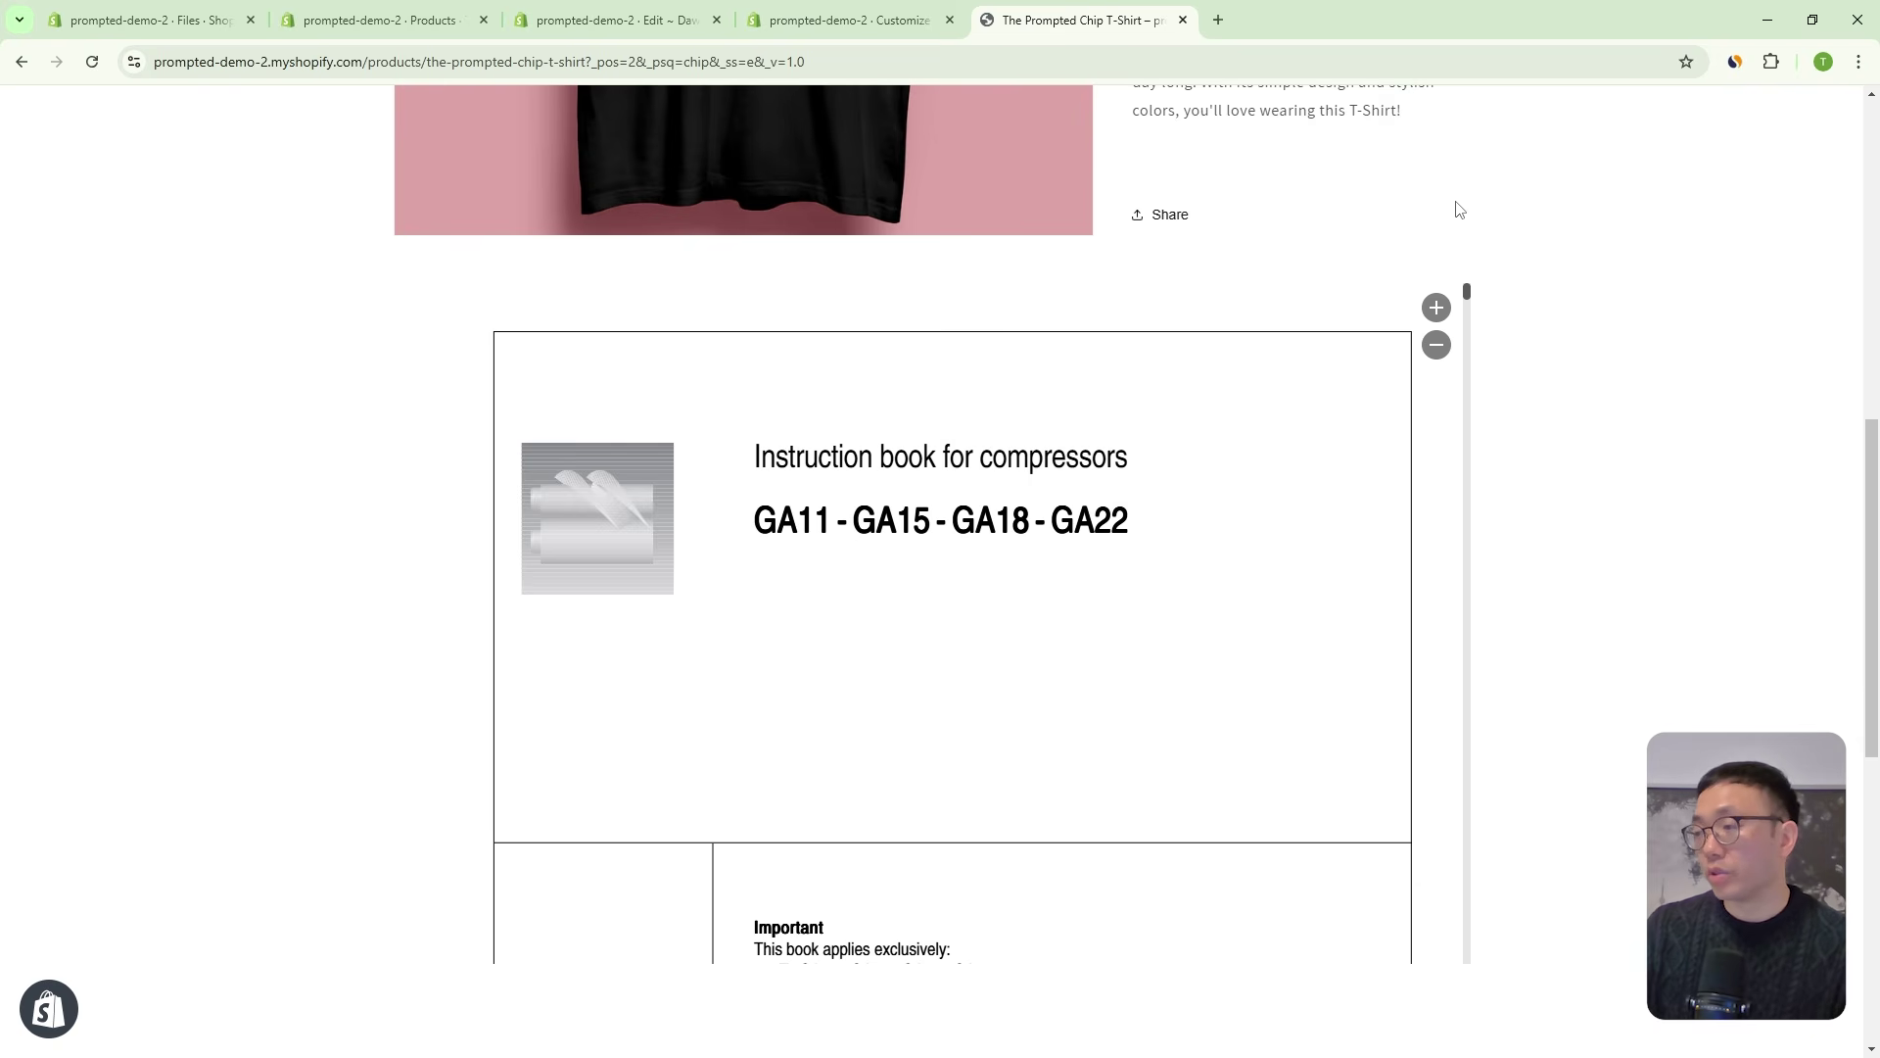
{"action": "scroll", "coordinate": [1452, 268], "scroll_direction": "up", "scroll_amount": 8}
{"action": "scroll", "coordinate": [1158, 174], "scroll_direction": "up", "scroll_amount": 1}
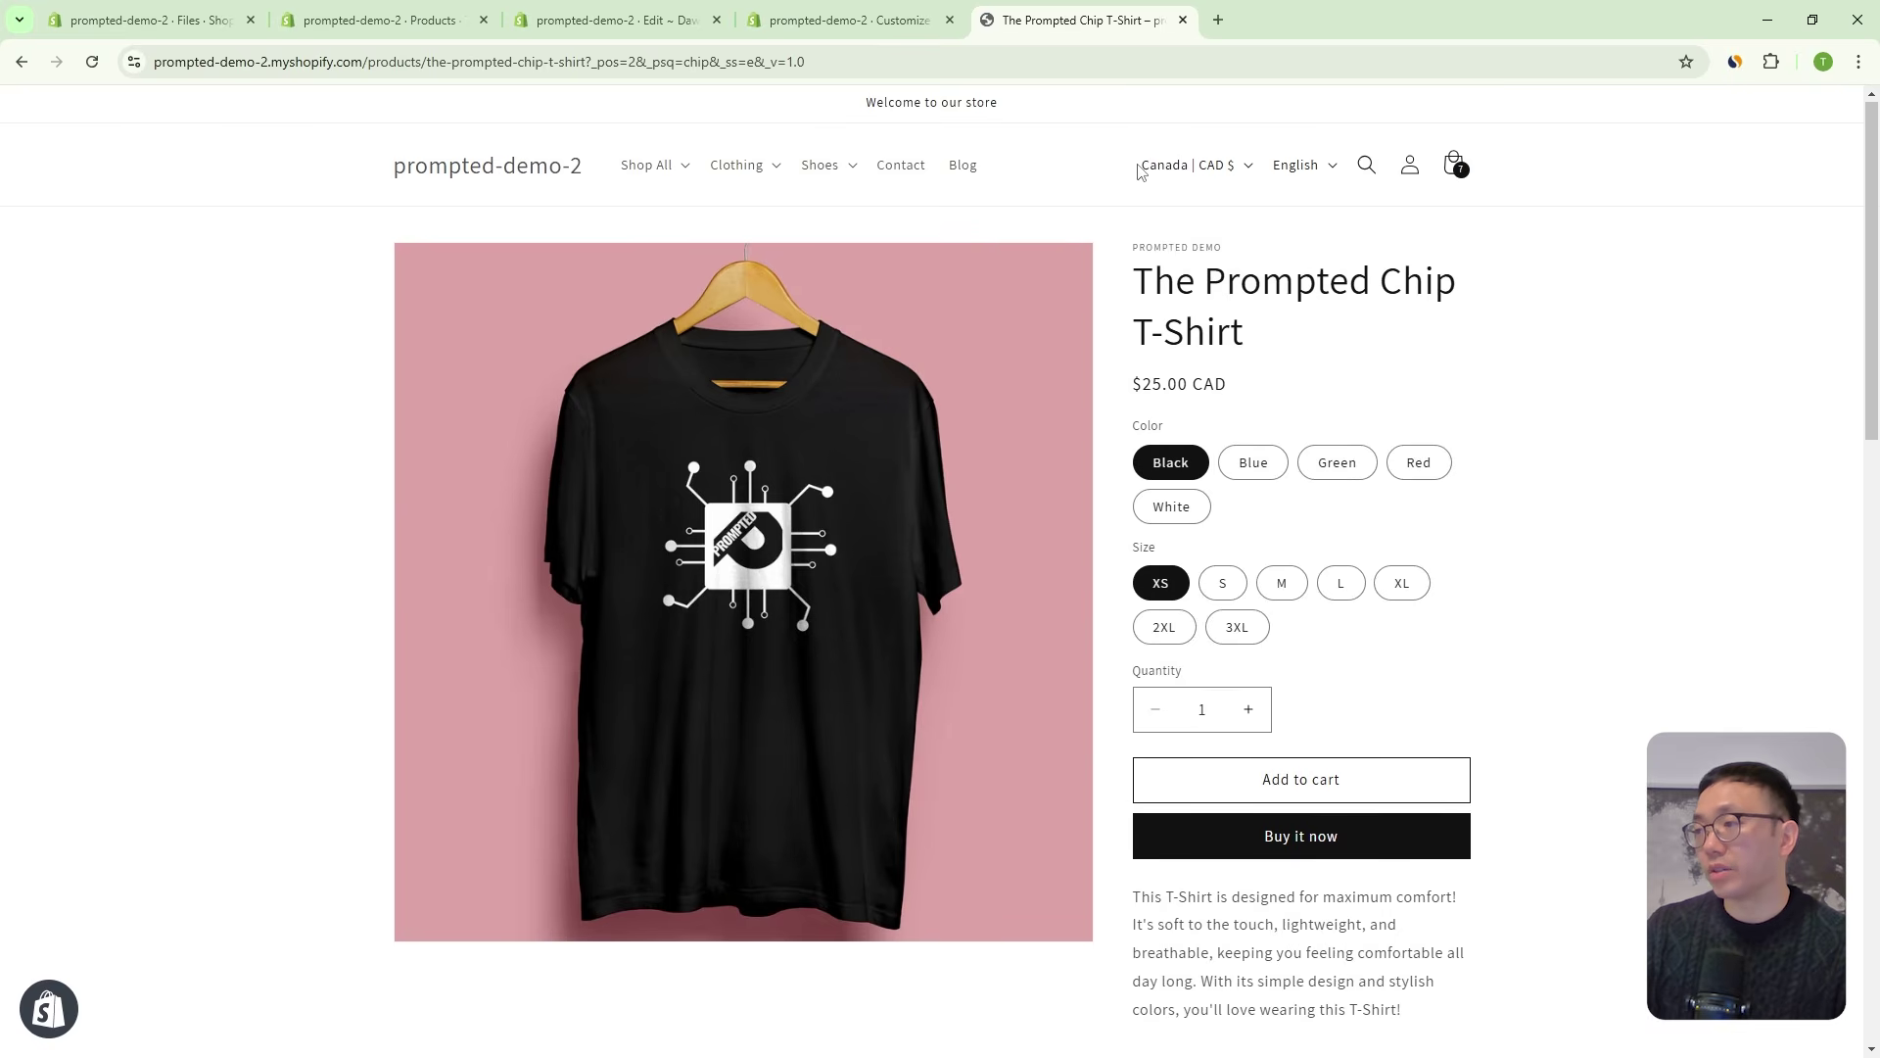
Search the storefront for "socks", open The Prompted Original Socks, and check its page for the PDF viewer.
{"action": "left_click", "coordinate": [1372, 167]}
{"action": "type", "text": "socks"}
{"action": "left_click", "coordinate": [1084, 279]}
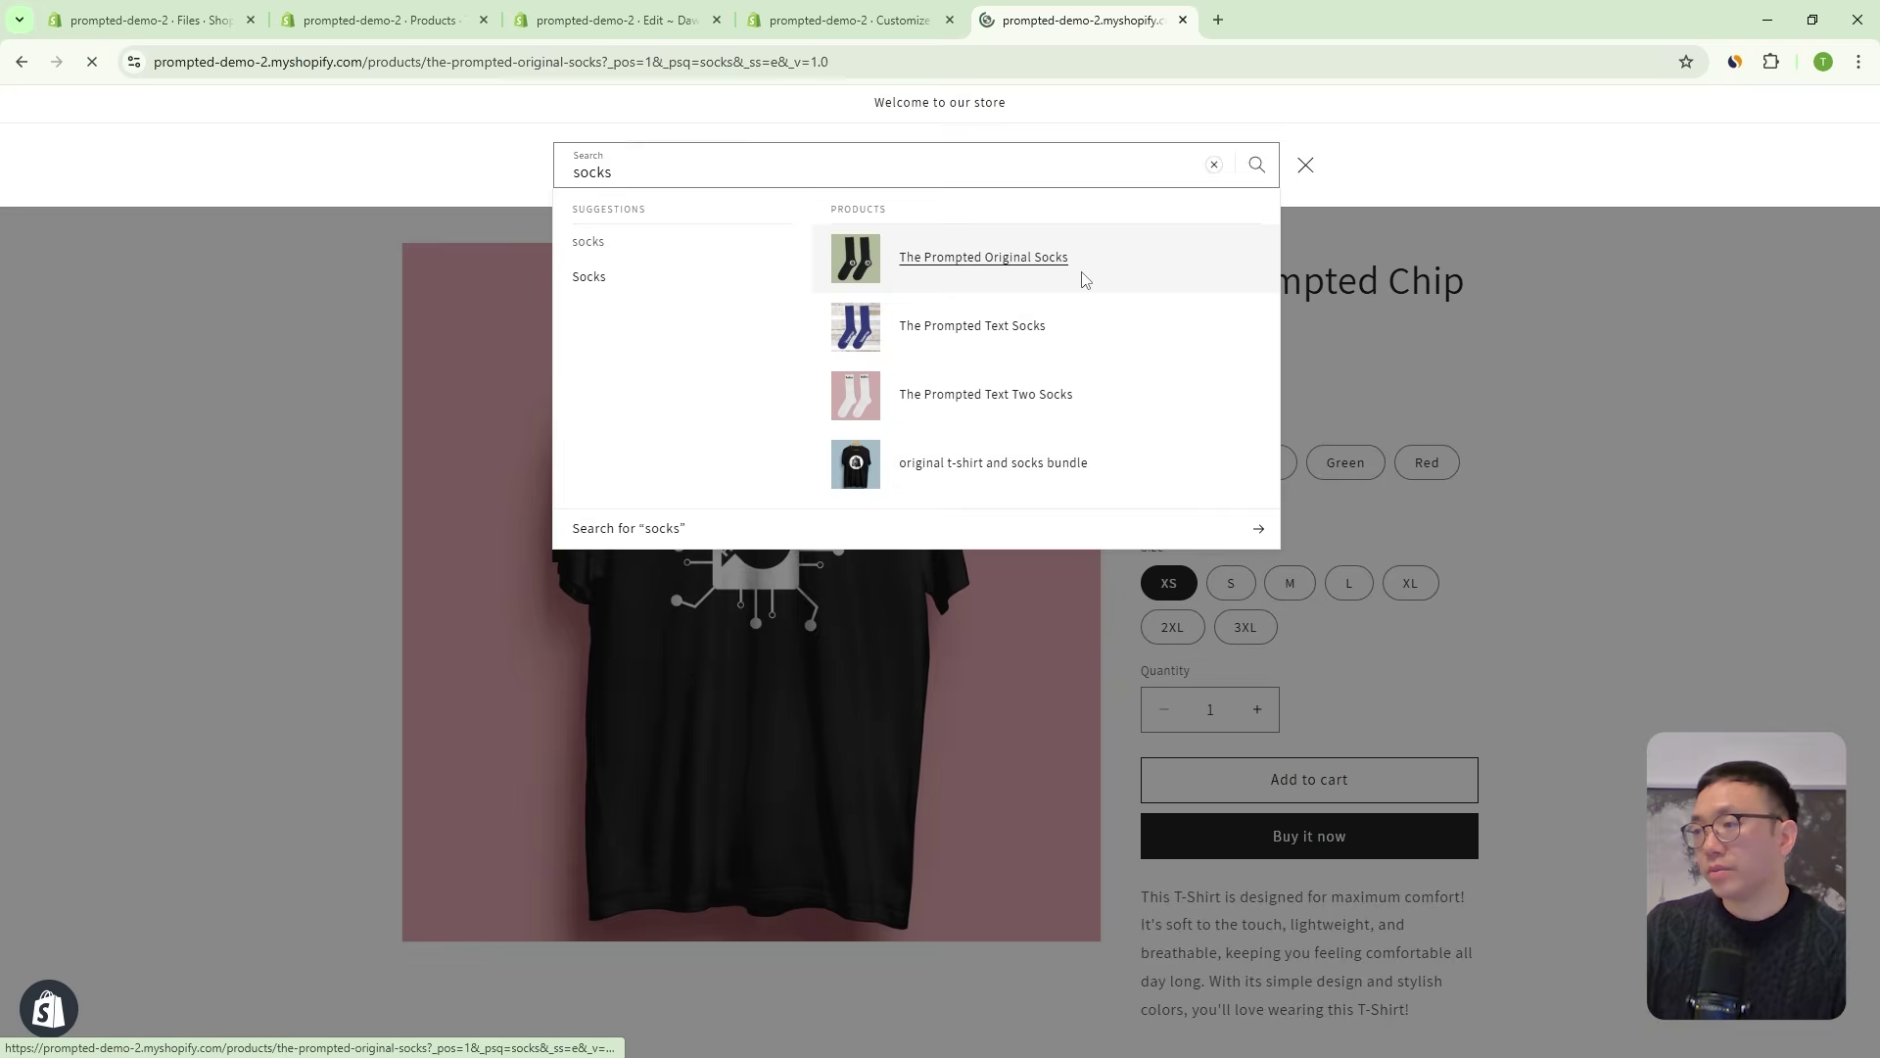
{"action": "scroll", "coordinate": [707, 584], "scroll_direction": "down", "scroll_amount": 6}
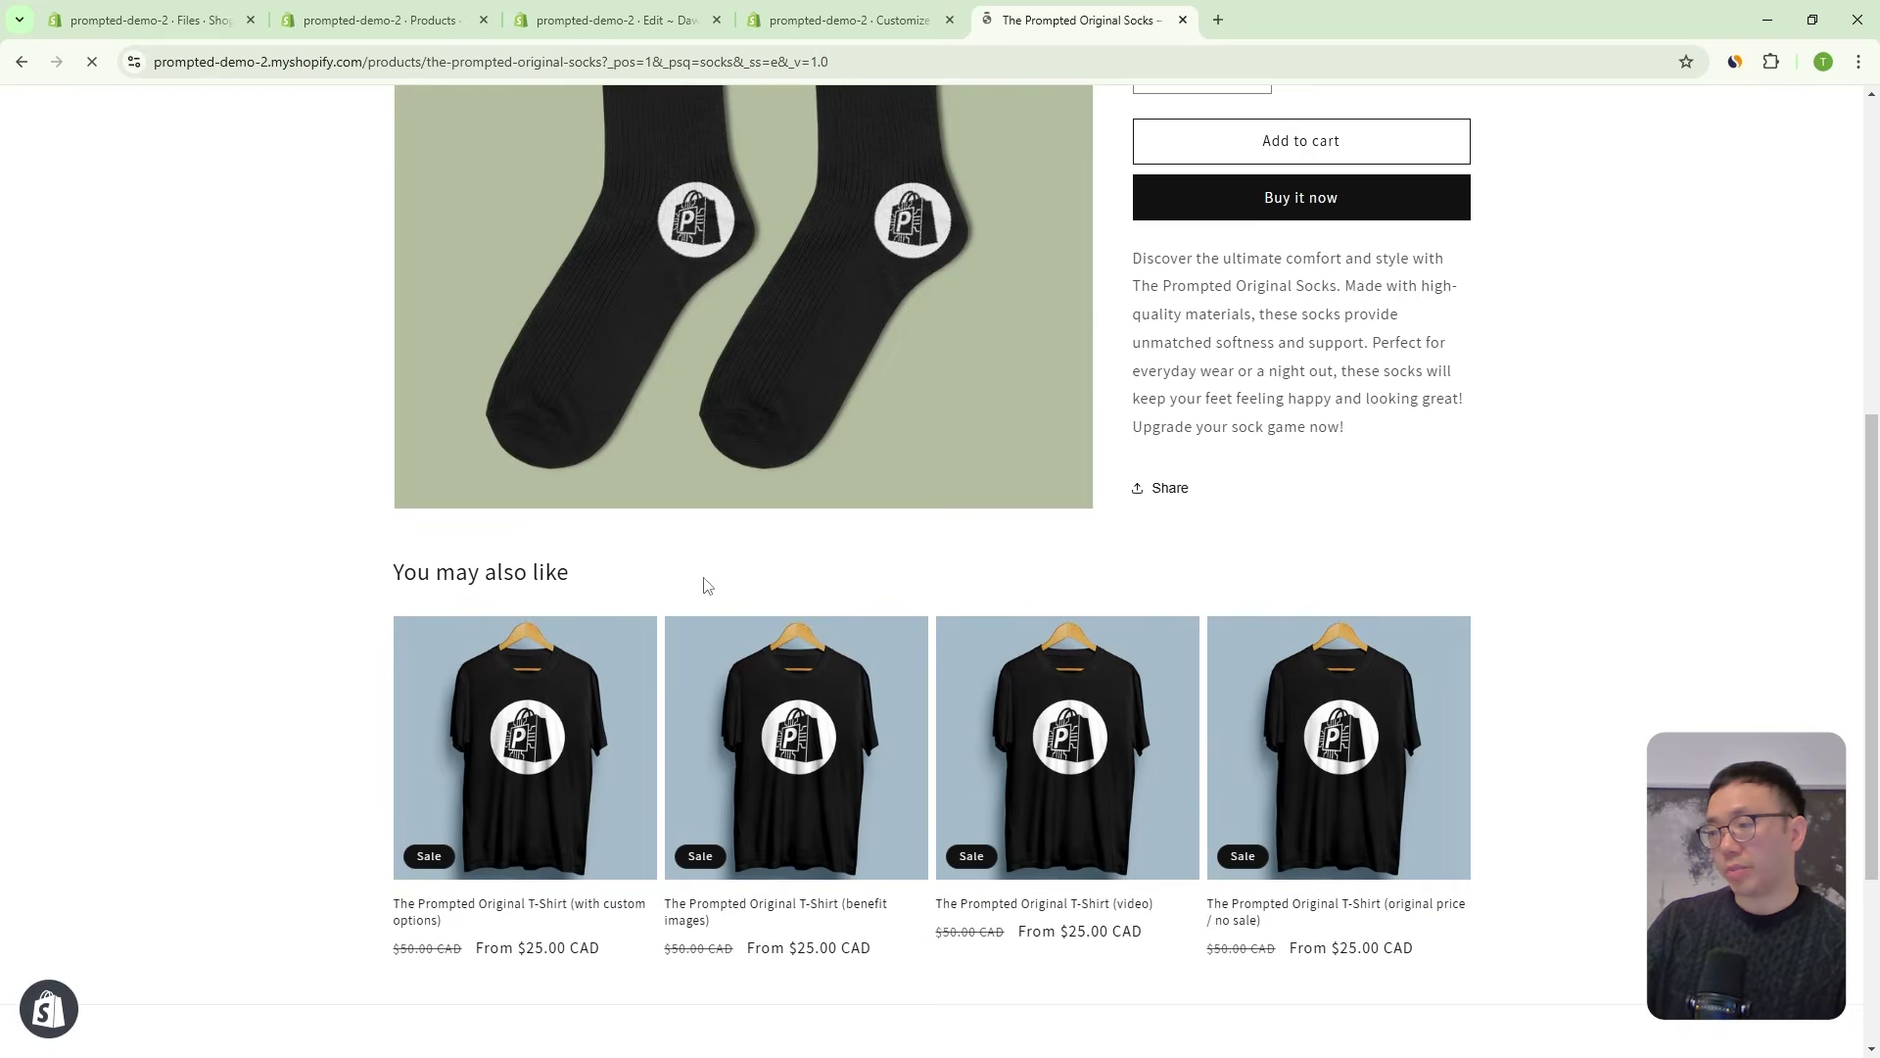